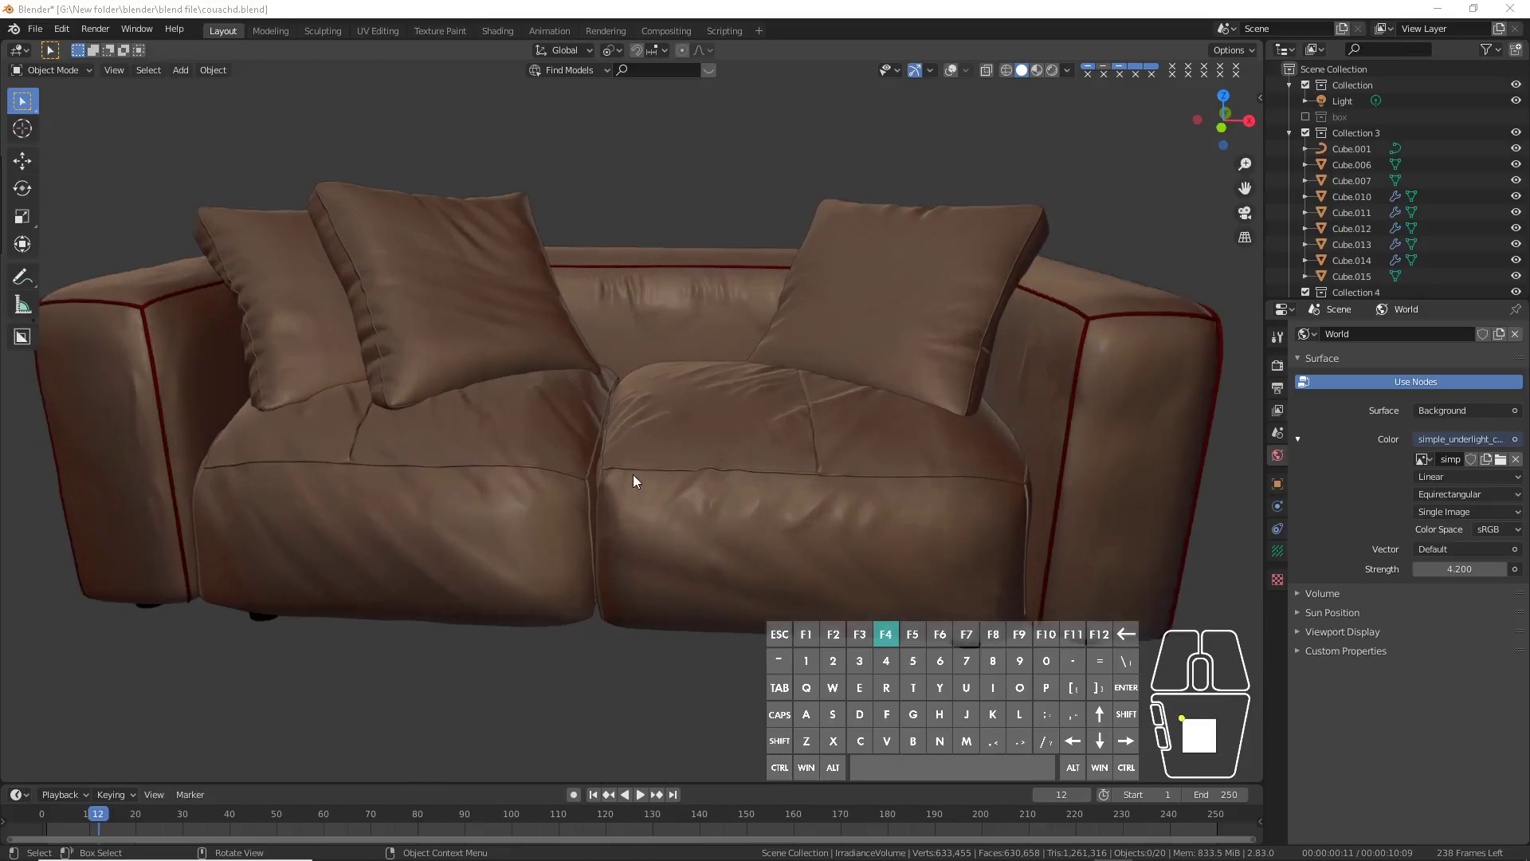
Step: Display the leather sofa scene in rendered shading and view it from the top
{"action": "scroll", "coordinate": [633, 475], "scroll_direction": "down", "scroll_amount": 2}
{"action": "mouse_move", "coordinate": [633, 475]}
{"action": "middle_mouse_down"}
{"action": "mouse_move", "coordinate": [572, 453]}
{"action": "mouse_move", "coordinate": [637, 470]}
{"action": "mouse_move", "coordinate": [644, 495]}
{"action": "mouse_move", "coordinate": [625, 448]}
{"action": "mouse_move", "coordinate": [630, 499]}
{"action": "mouse_move", "coordinate": [646, 465]}
{"action": "mouse_move", "coordinate": [625, 486]}
{"action": "mouse_move", "coordinate": [609, 475]}
{"action": "mouse_move", "coordinate": [672, 469]}
{"action": "mouse_move", "coordinate": [599, 480]}
{"action": "mouse_move", "coordinate": [791, 436]}
{"action": "mouse_move", "coordinate": [614, 470]}
{"action": "mouse_move", "coordinate": [661, 470]}
{"action": "mouse_move", "coordinate": [595, 471]}
{"action": "mouse_move", "coordinate": [649, 454]}
{"action": "mouse_move", "coordinate": [590, 462]}
{"action": "mouse_move", "coordinate": [661, 461]}
{"action": "mouse_move", "coordinate": [617, 471]}
{"action": "mouse_move", "coordinate": [648, 476]}
{"action": "mouse_move", "coordinate": [636, 463]}
{"action": "mouse_move", "coordinate": [653, 480]}
{"action": "mouse_move", "coordinate": [638, 447]}
{"action": "mouse_move", "coordinate": [662, 469]}
{"action": "mouse_move", "coordinate": [652, 454]}
{"action": "middle_mouse_up"}
{"action": "scroll", "coordinate": [658, 469], "scroll_direction": "up", "scroll_amount": 1}
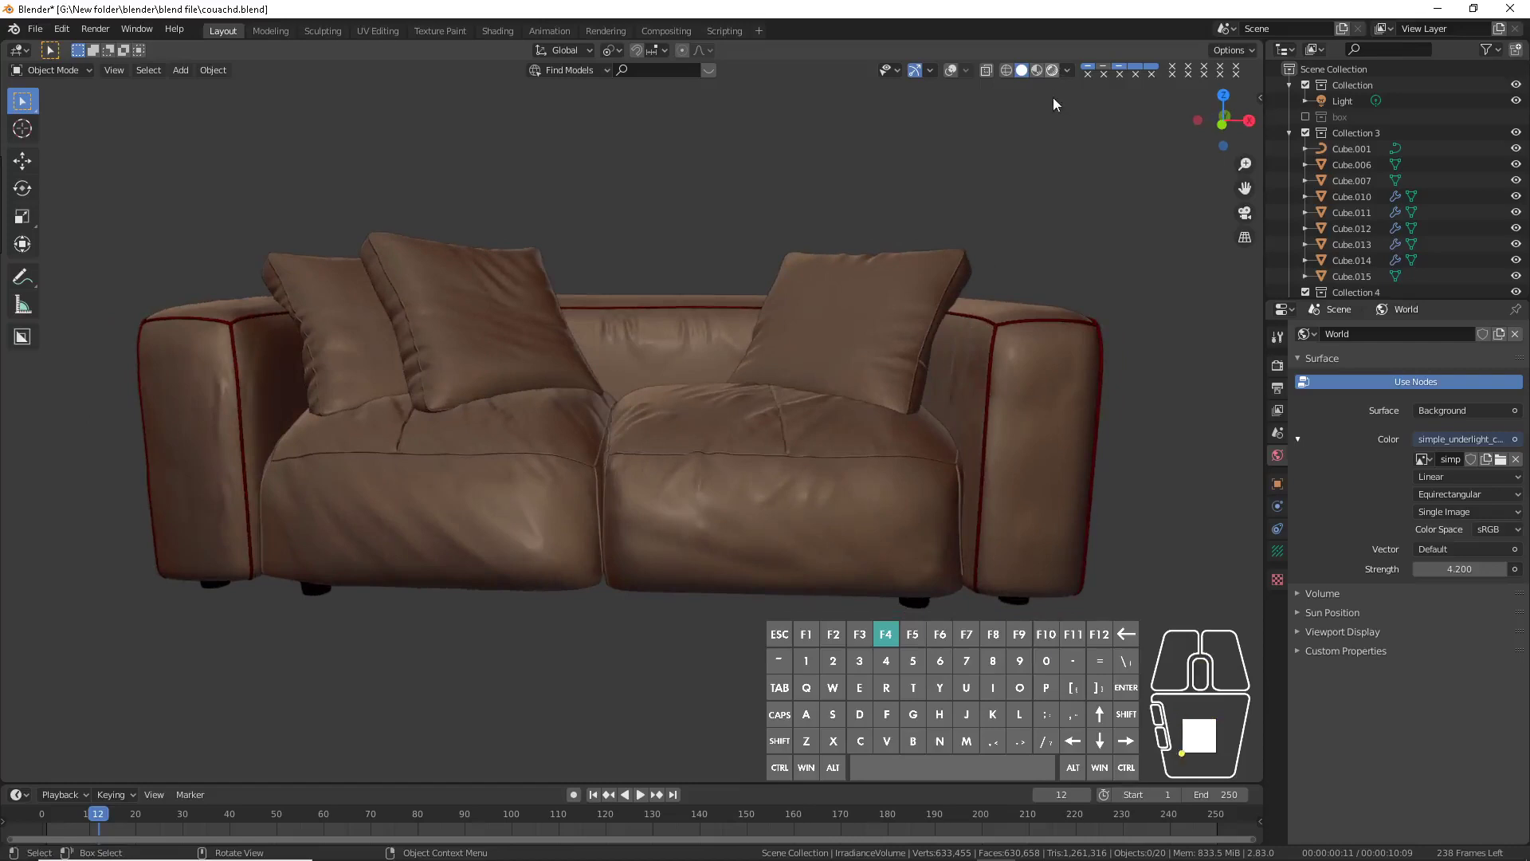
{"action": "left_click", "coordinate": [1052, 71]}
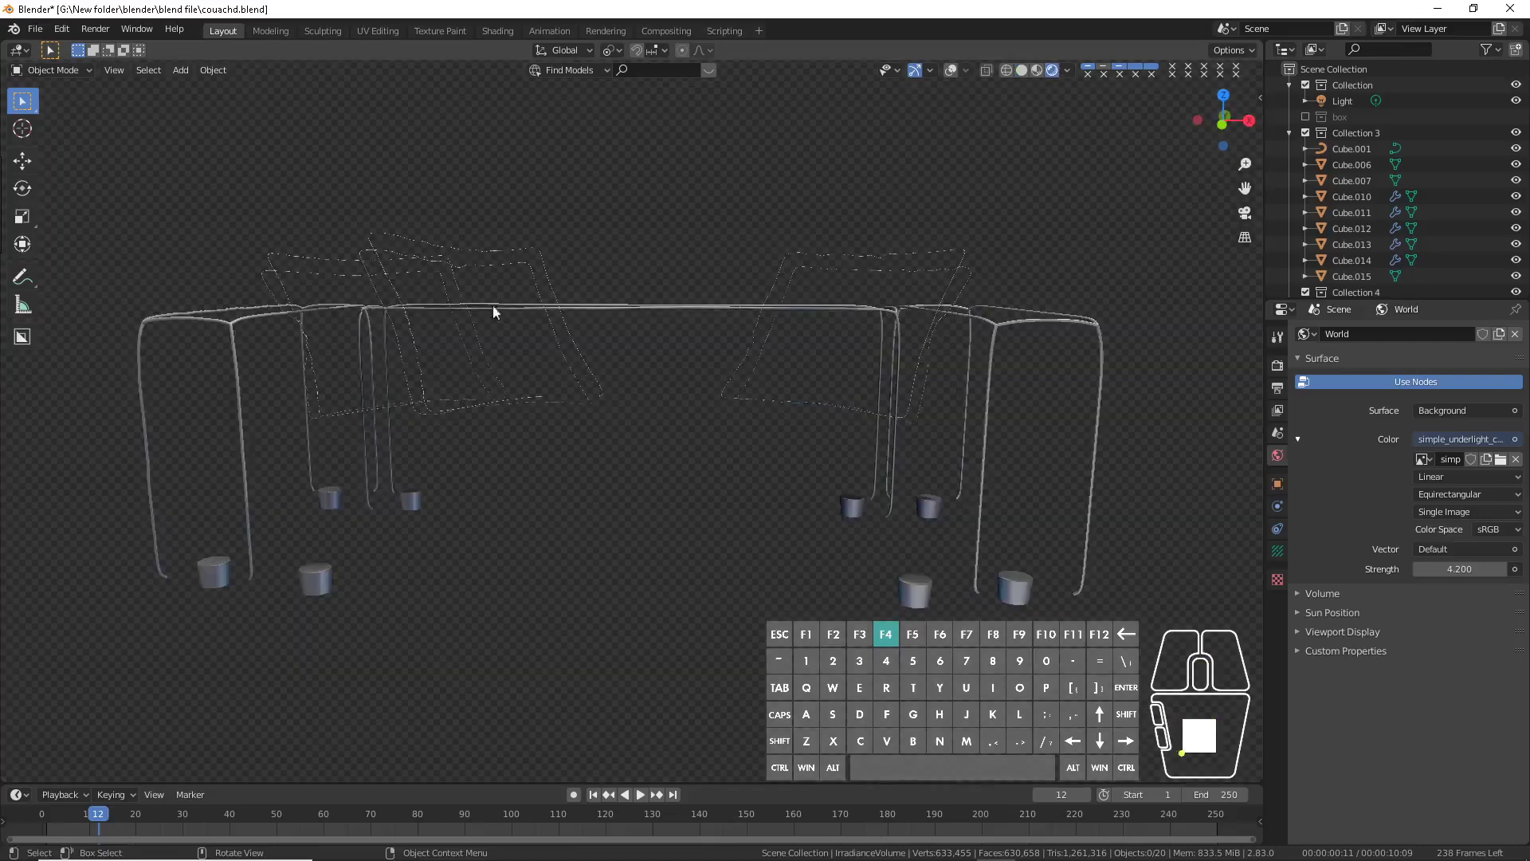
{"action": "mouse_move", "coordinate": [638, 396]}
{"action": "middle_mouse_down"}
{"action": "mouse_move", "coordinate": [649, 427]}
{"action": "mouse_move", "coordinate": [673, 429]}
{"action": "middle_mouse_up"}
{"action": "key", "text": "KP_7"}
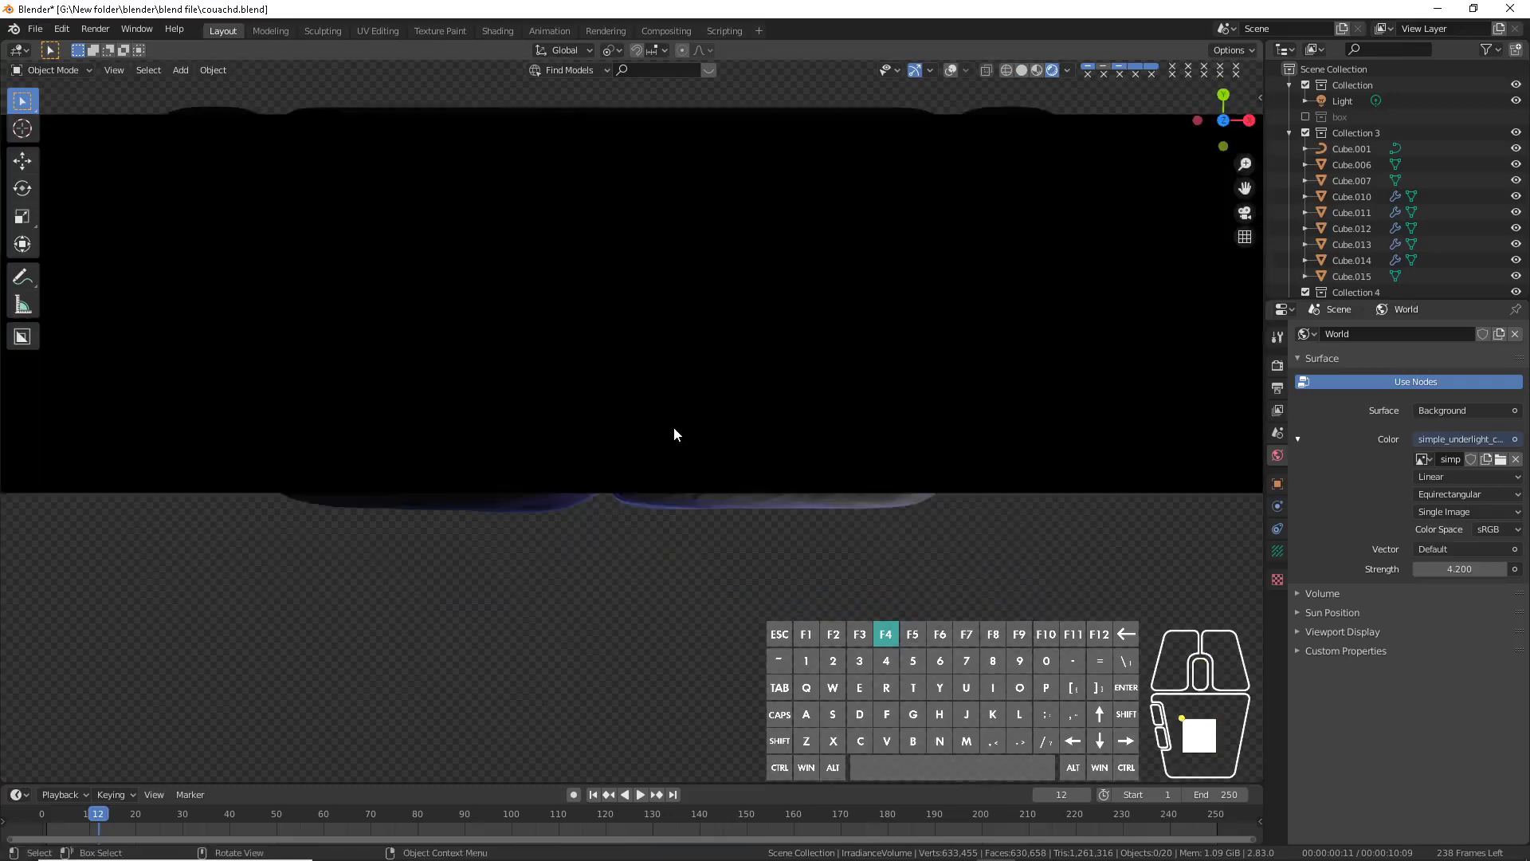
Step: Hide the light plane above the sofa to inspect the sofa from the top, and unhide the plane again
{"action": "scroll", "coordinate": [673, 435], "scroll_direction": "down", "scroll_amount": 3}
{"action": "left_click", "coordinate": [606, 355]}
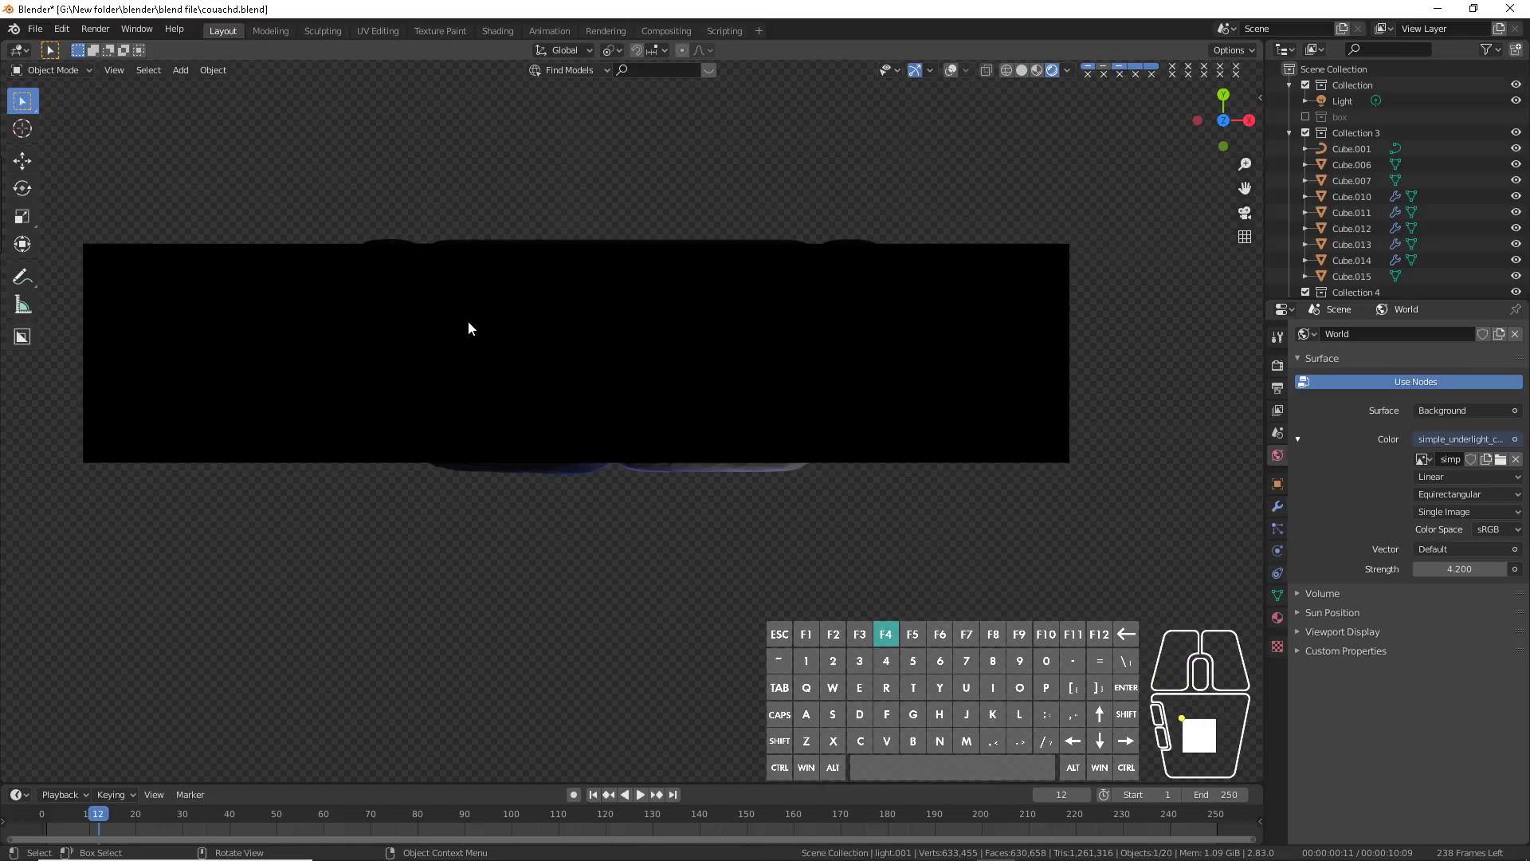
{"action": "key", "text": "h"}
{"action": "scroll", "coordinate": [554, 364], "scroll_direction": "up", "scroll_amount": 4}
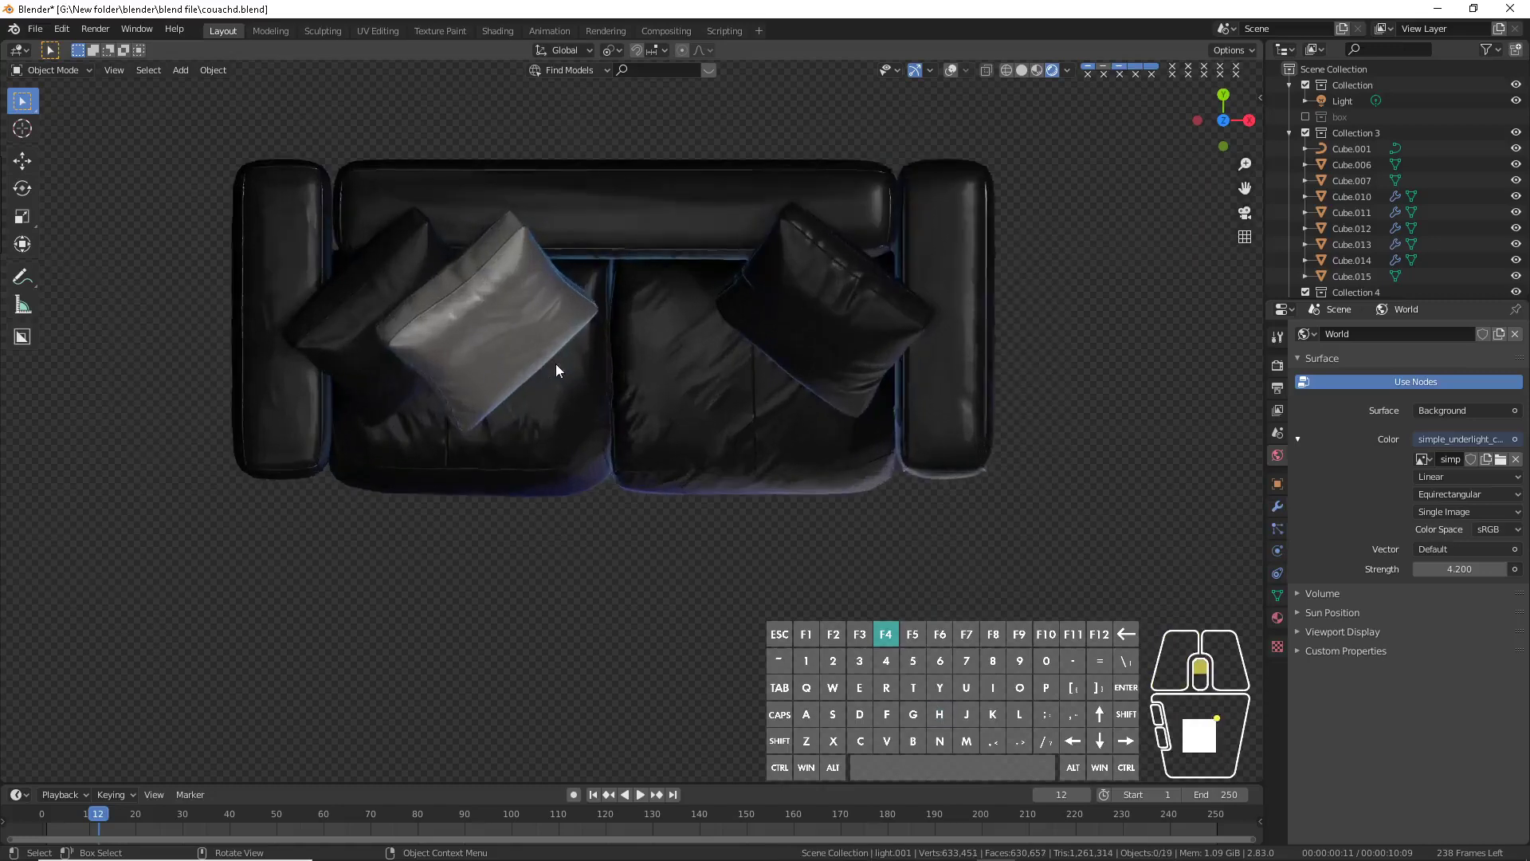
{"action": "middle_click_drag", "start_coordinate": [584, 352], "coordinate": [585, 481], "text": "shift"}
{"action": "scroll", "coordinate": [585, 475], "scroll_direction": "up", "scroll_amount": 2}
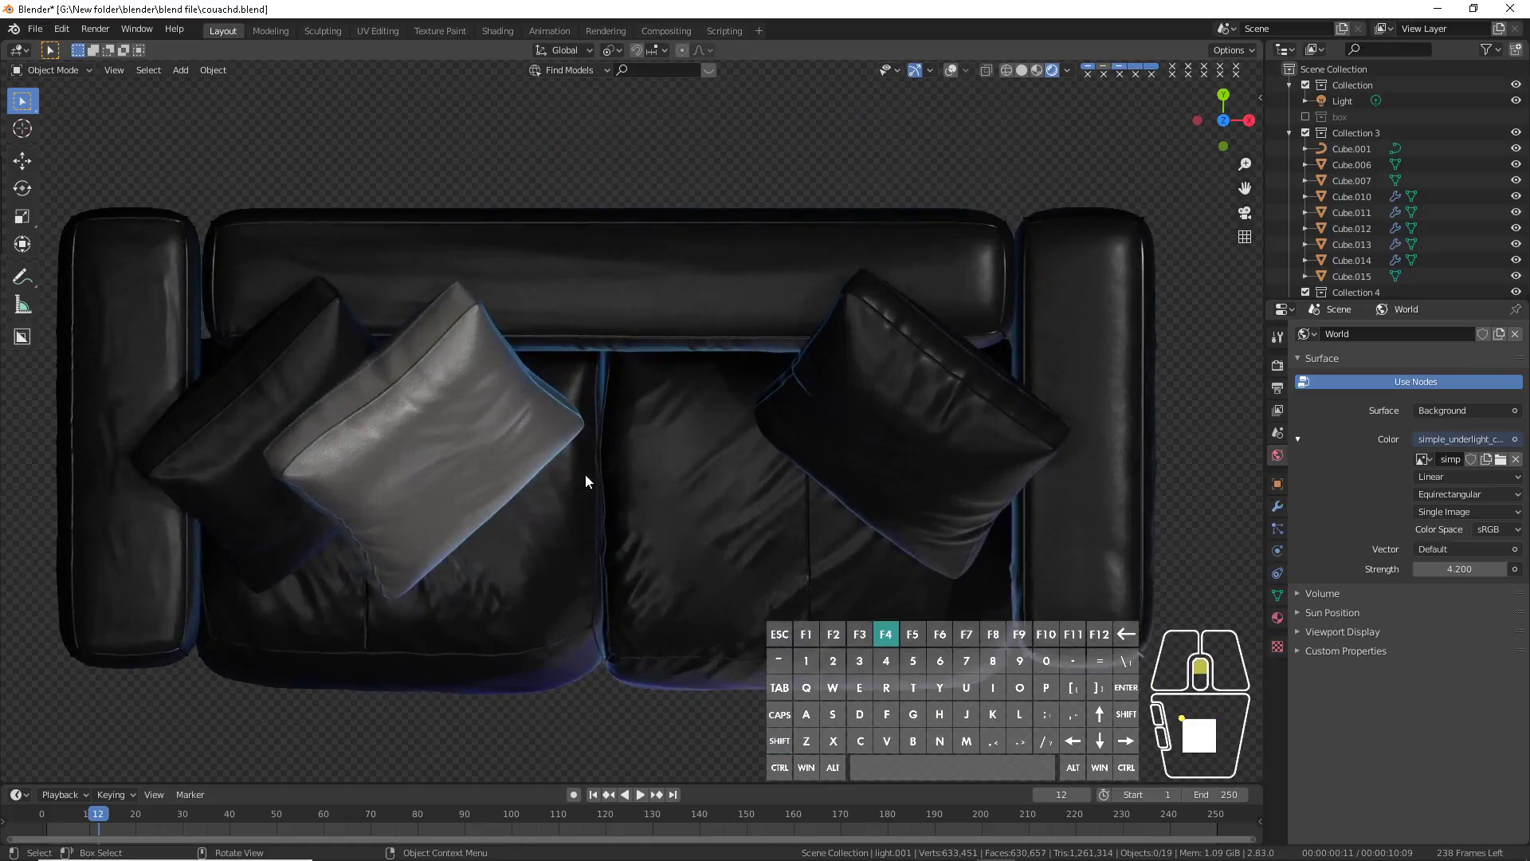
{"action": "key", "text": "alt+h"}
{"action": "middle_click_drag", "start_coordinate": [585, 473], "coordinate": [994, 369]}
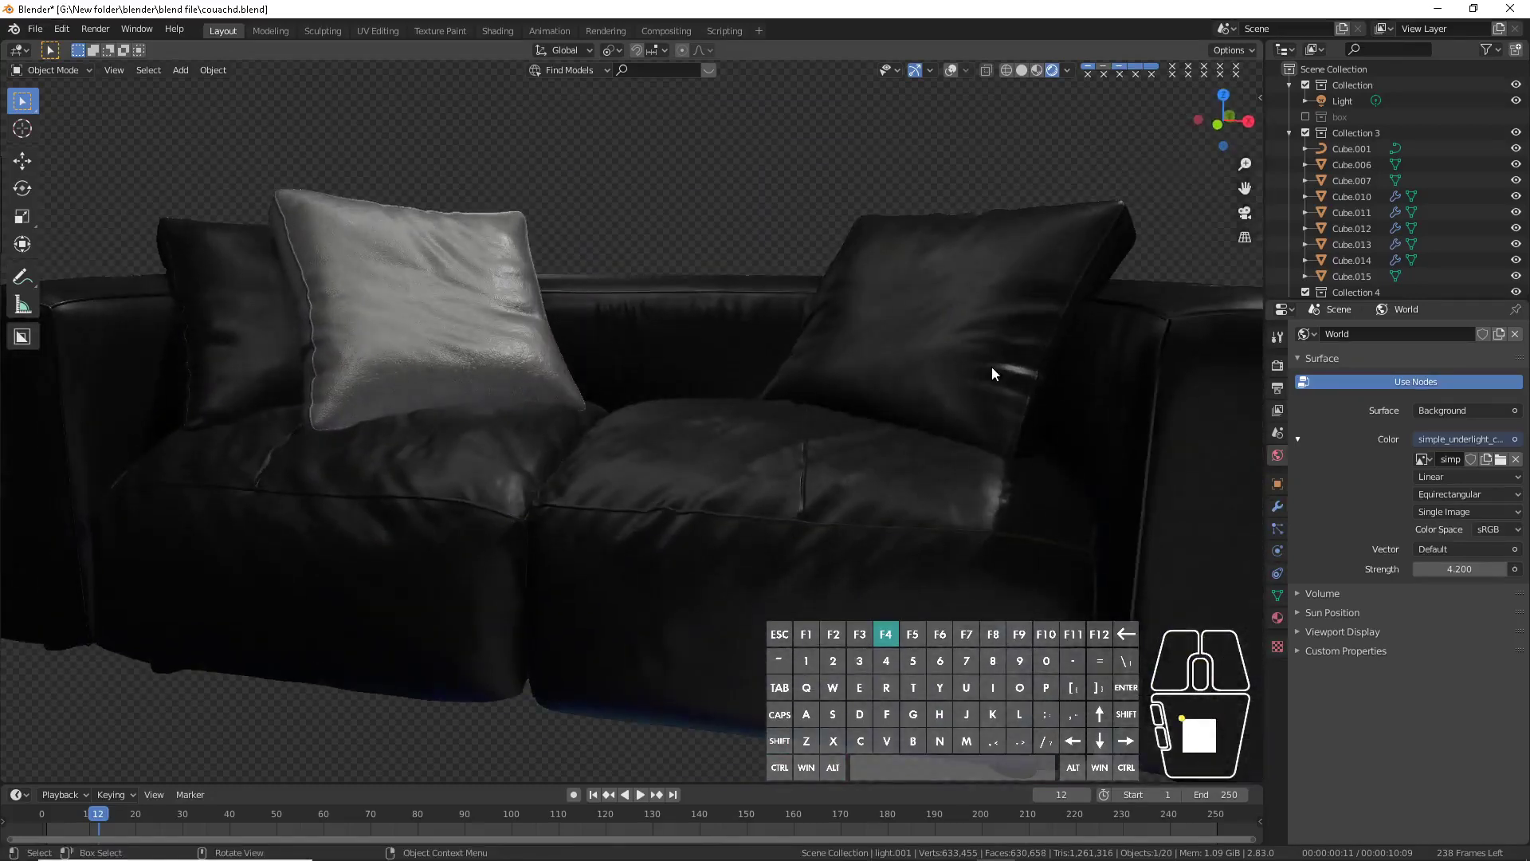
Step: Enable the Screencast Keys overlay in the 3D viewport and close the sidebar
{"action": "key", "text": "n"}
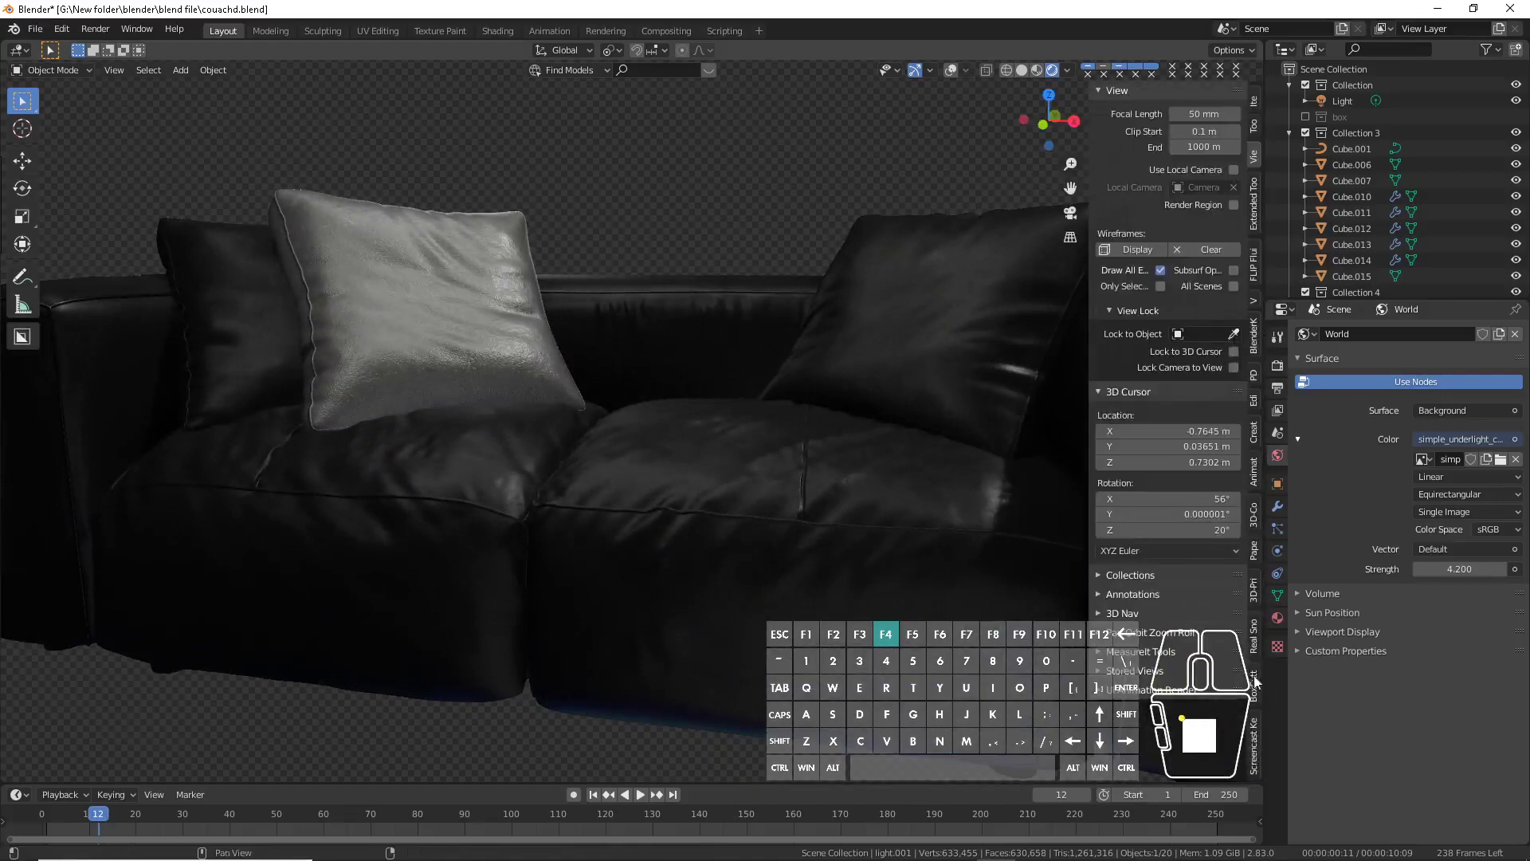
{"action": "left_click", "coordinate": [1254, 742]}
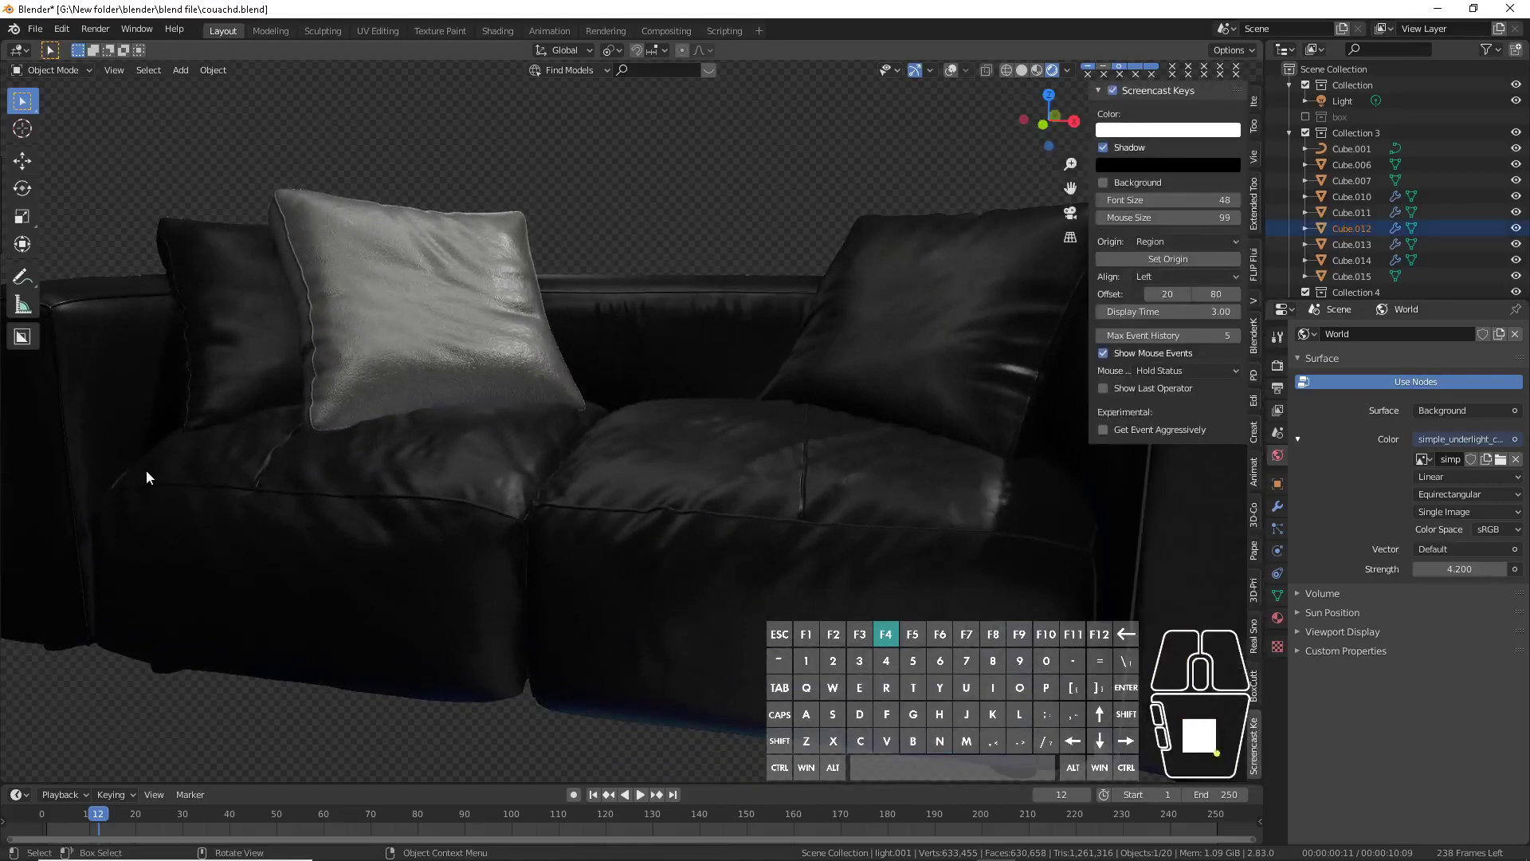
{"action": "left_click", "coordinate": [194, 504]}
{"action": "key", "text": "n"}
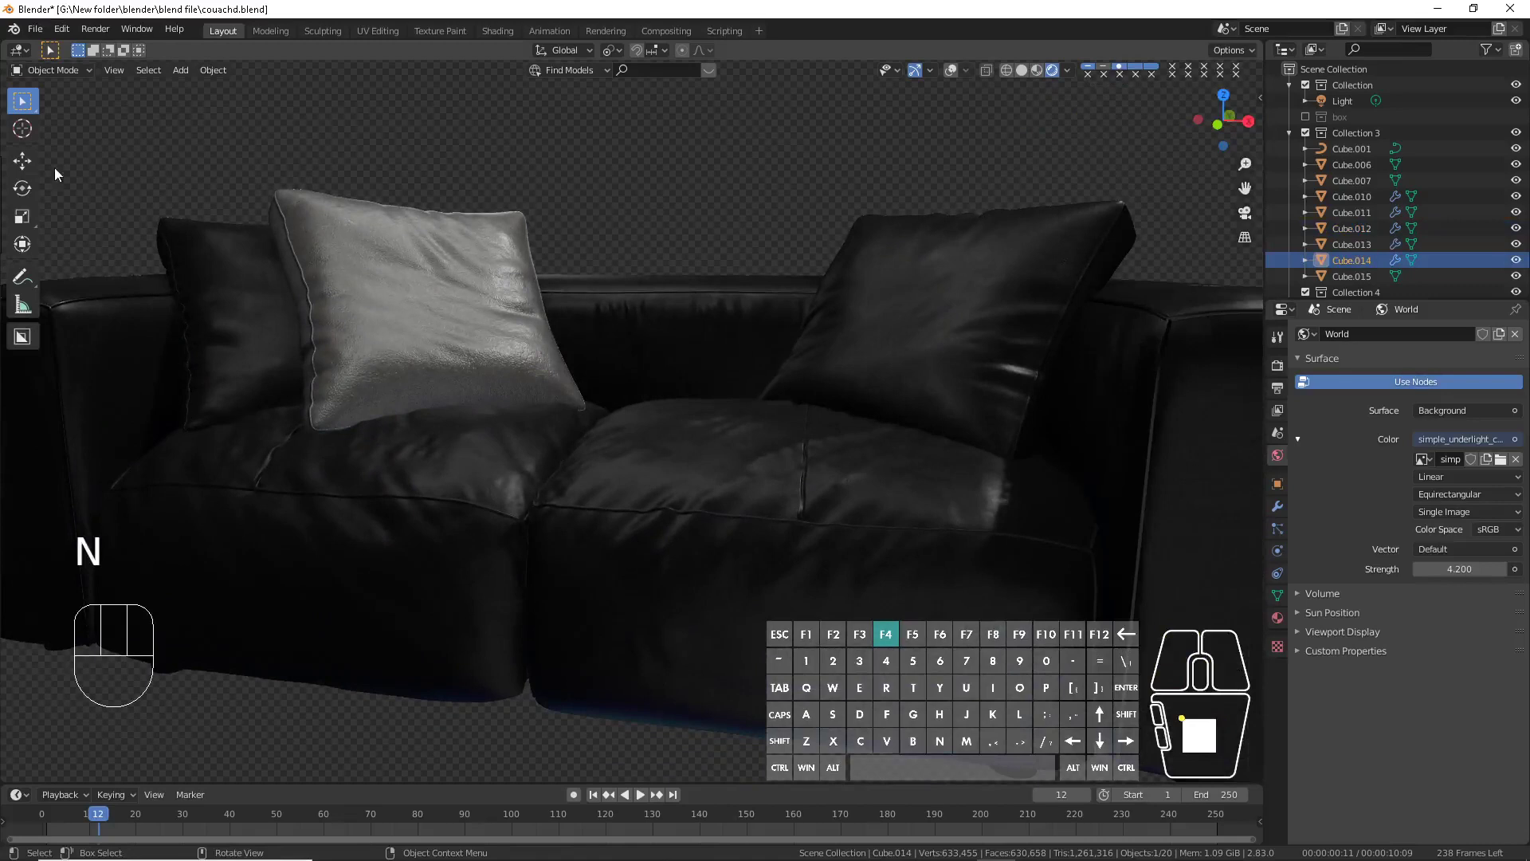
{"action": "scroll", "coordinate": [649, 300], "scroll_direction": "down", "scroll_amount": 3}
{"action": "middle_click_drag", "start_coordinate": [649, 301], "coordinate": [634, 349]}
{"action": "scroll", "coordinate": [628, 371], "scroll_direction": "up", "scroll_amount": 1}
{"action": "scroll", "coordinate": [628, 370], "scroll_direction": "up", "scroll_amount": 1}
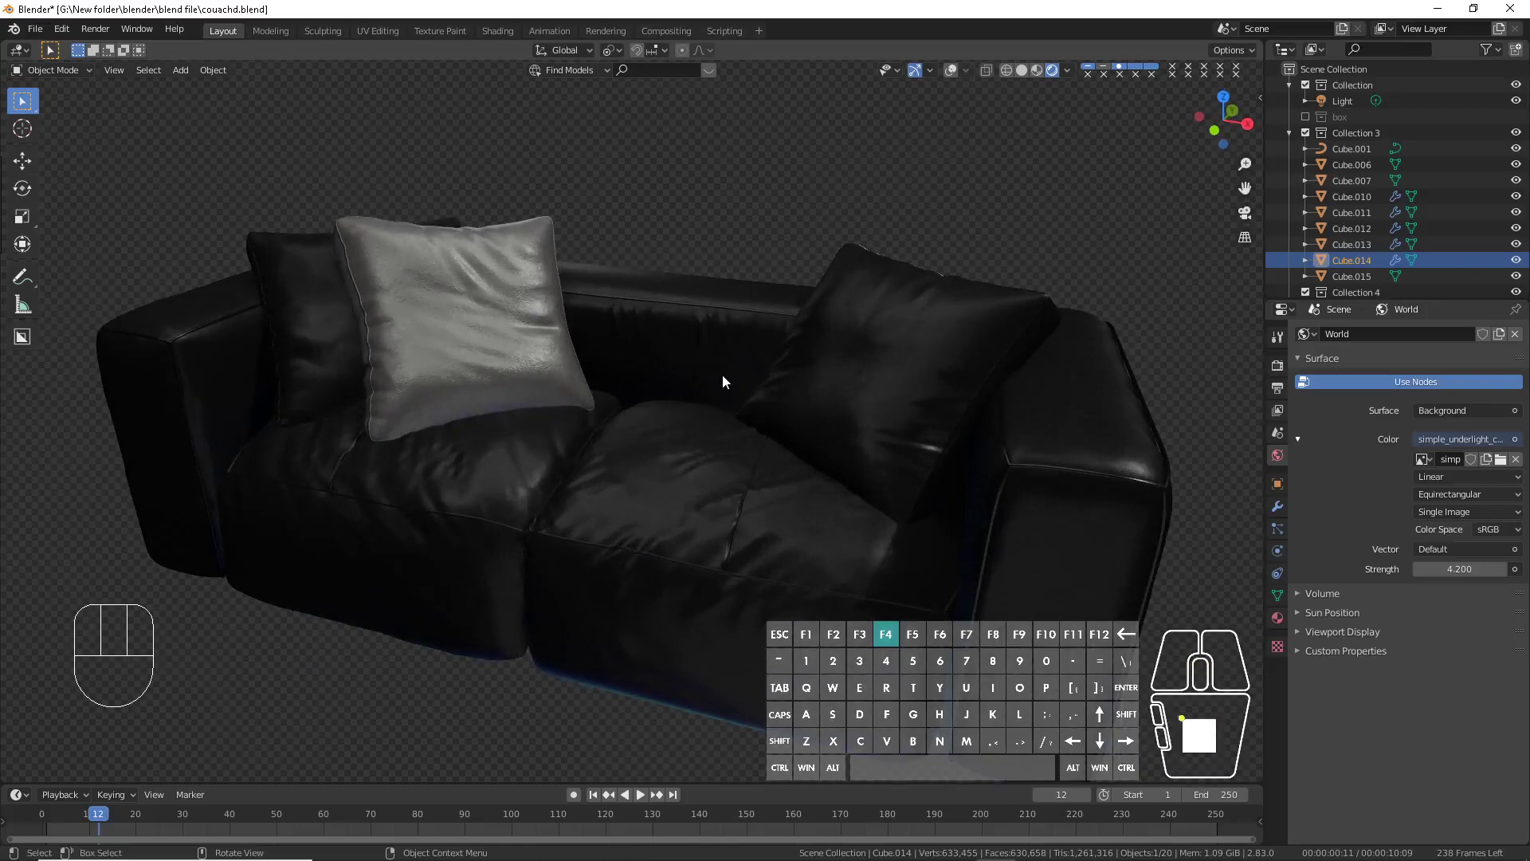
{"action": "middle_click_drag", "start_coordinate": [735, 435], "coordinate": [748, 404]}
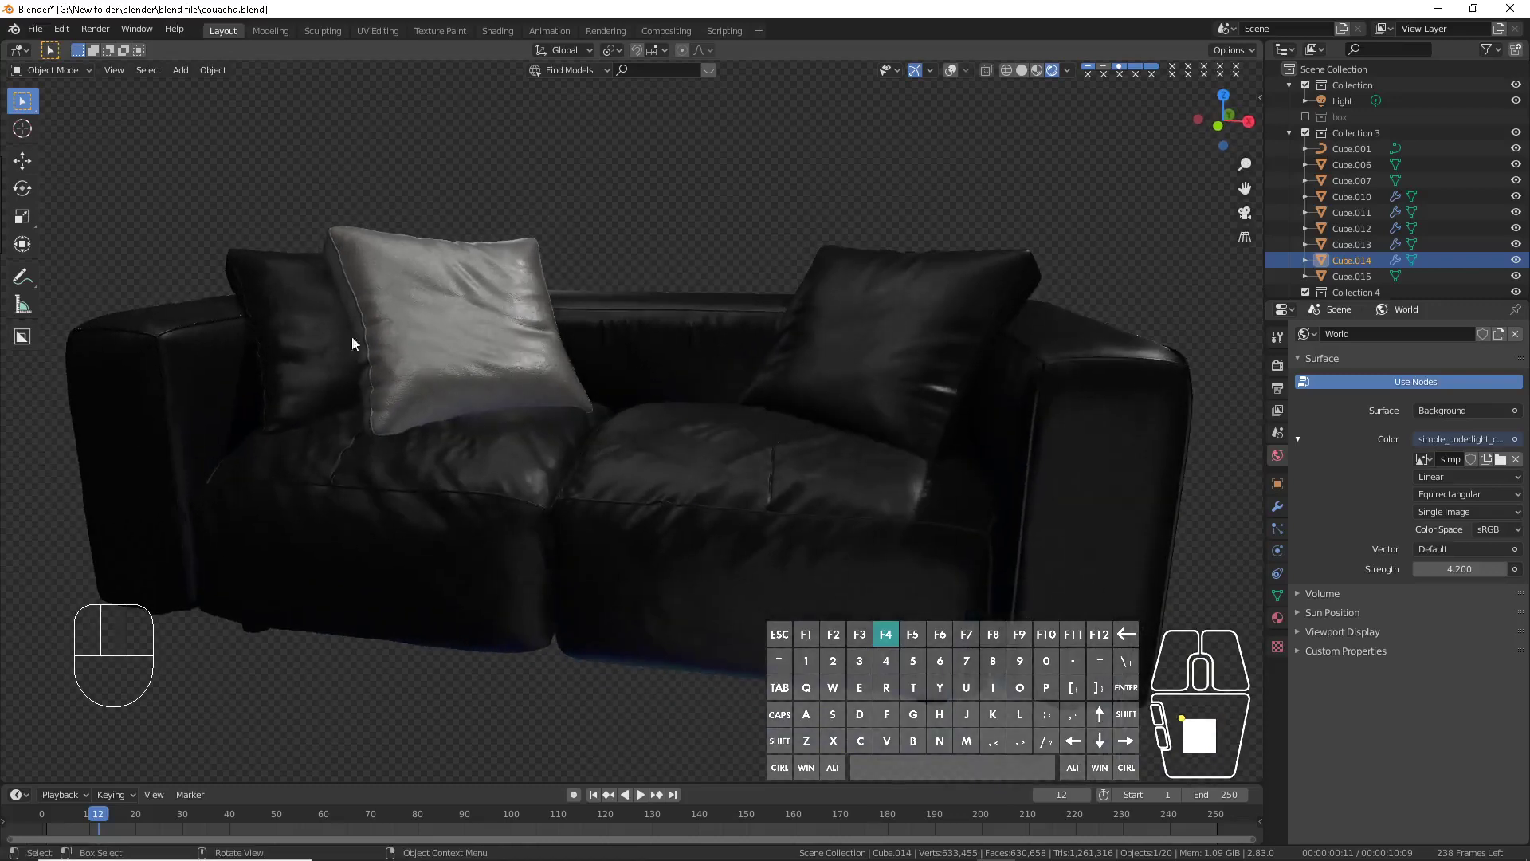
{"action": "left_click", "coordinate": [133, 28]}
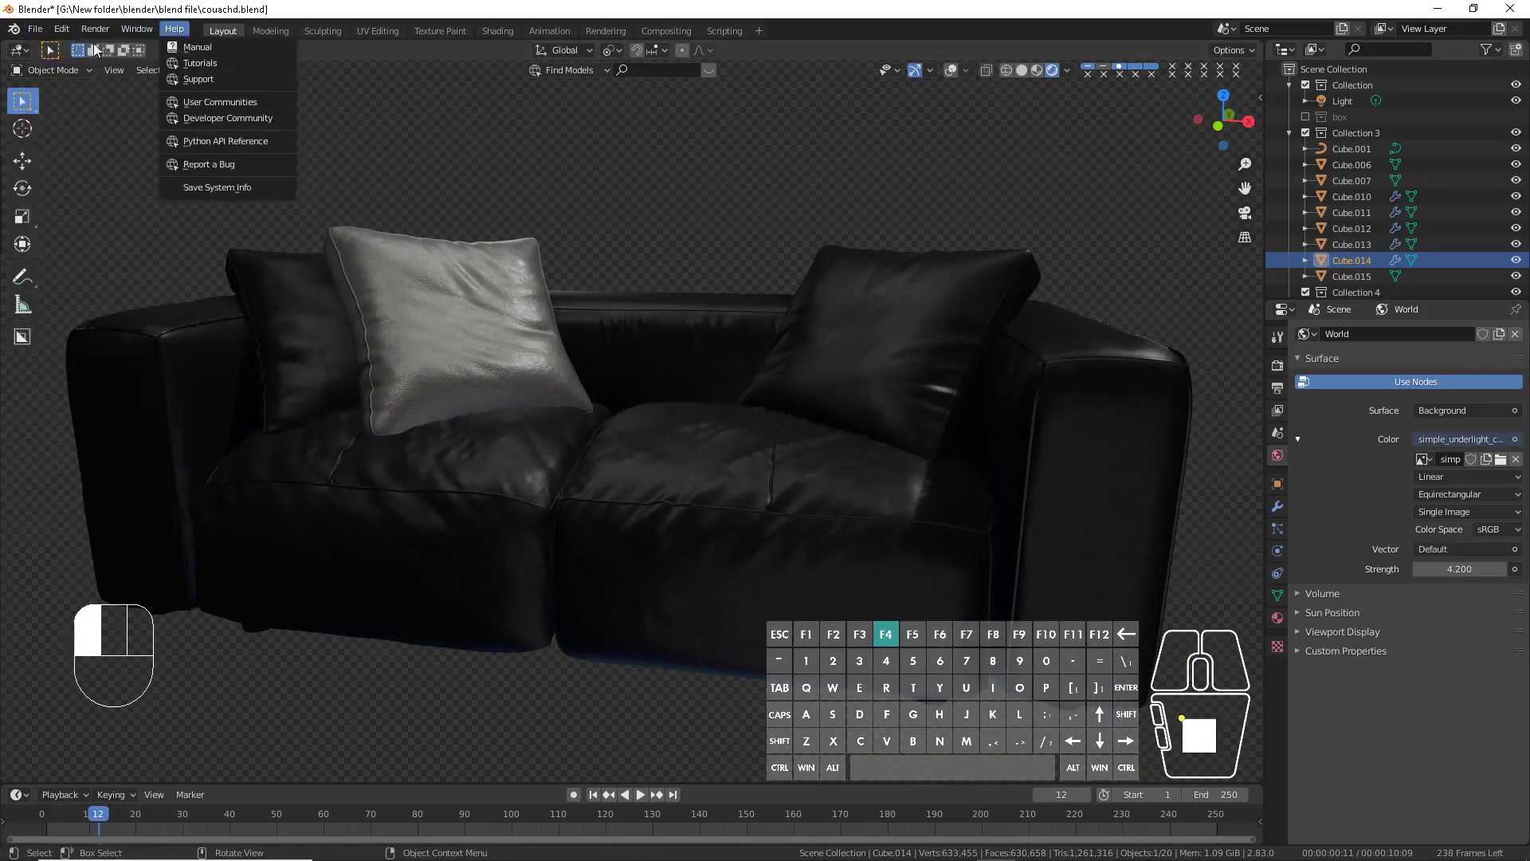
{"action": "left_click", "coordinate": [14, 31]}
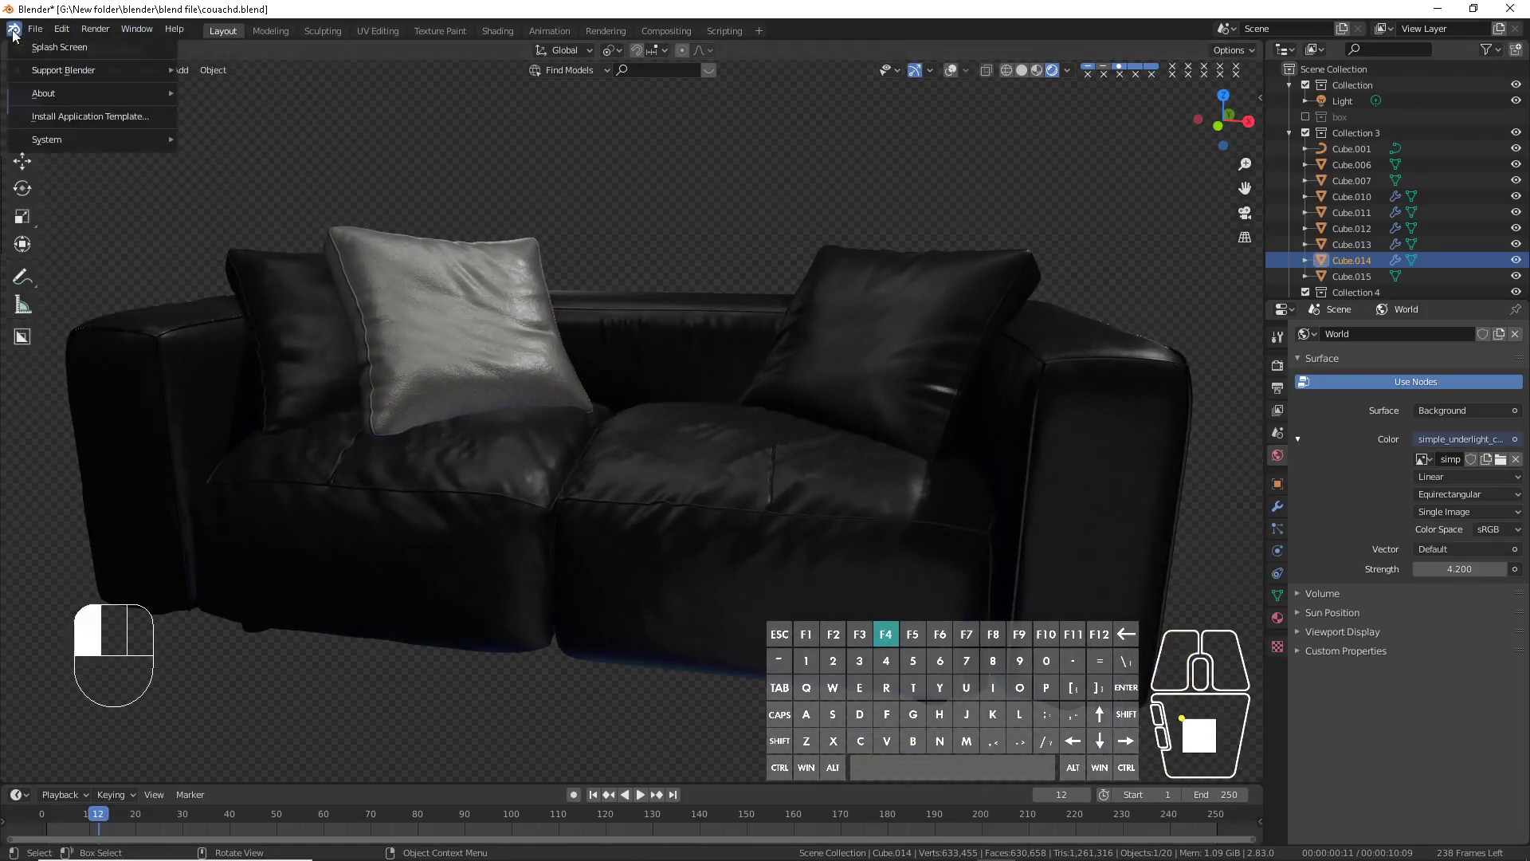
{"action": "left_click", "coordinate": [54, 48]}
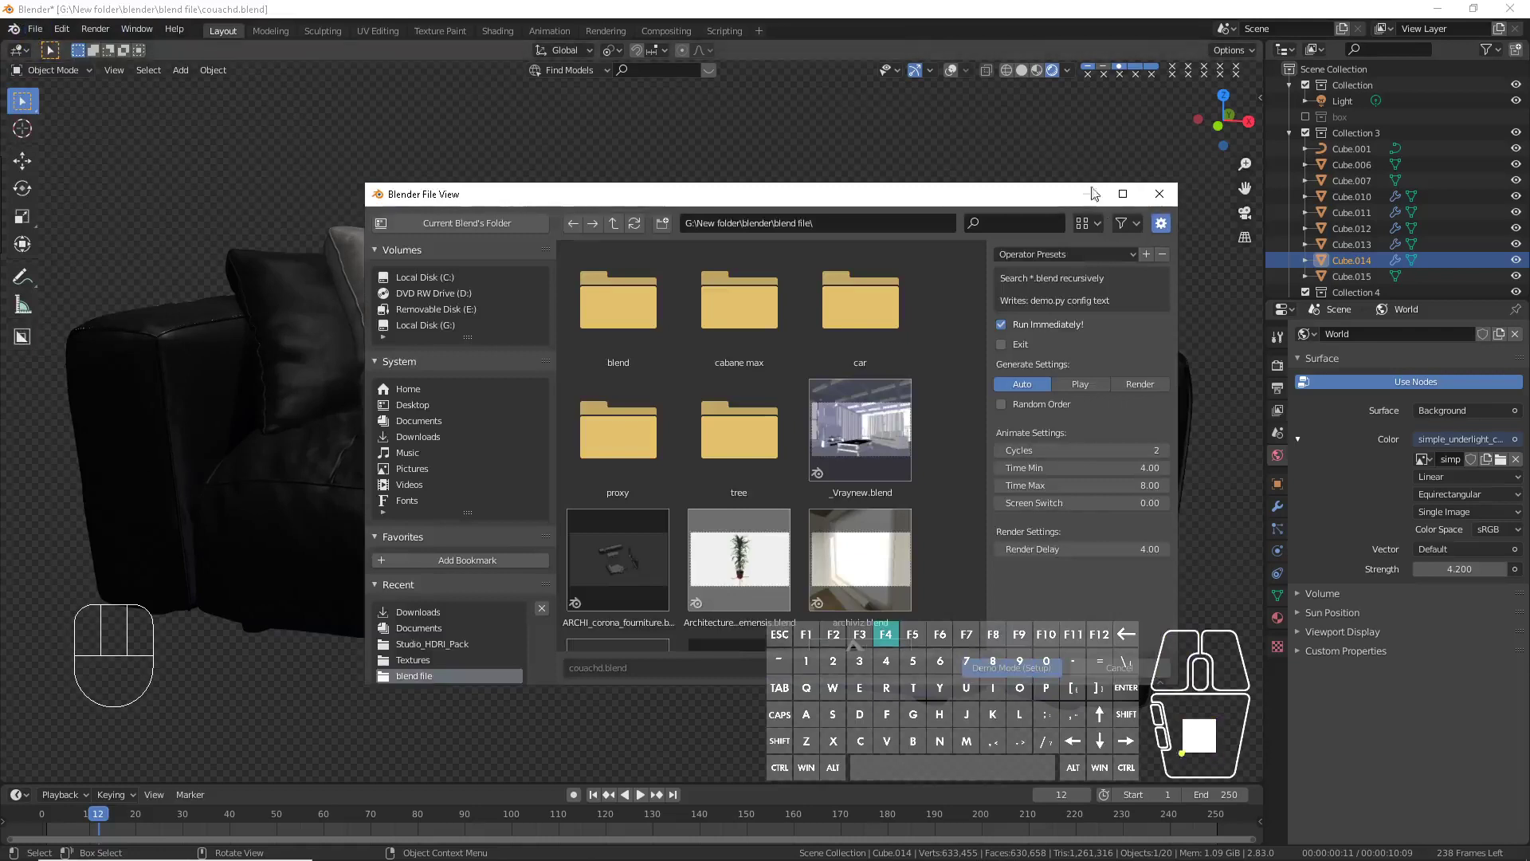
{"action": "left_click", "coordinate": [1161, 193]}
Step: Show the splash screen to view its new-file templates, and dismiss it
{"action": "left_click", "coordinate": [14, 30]}
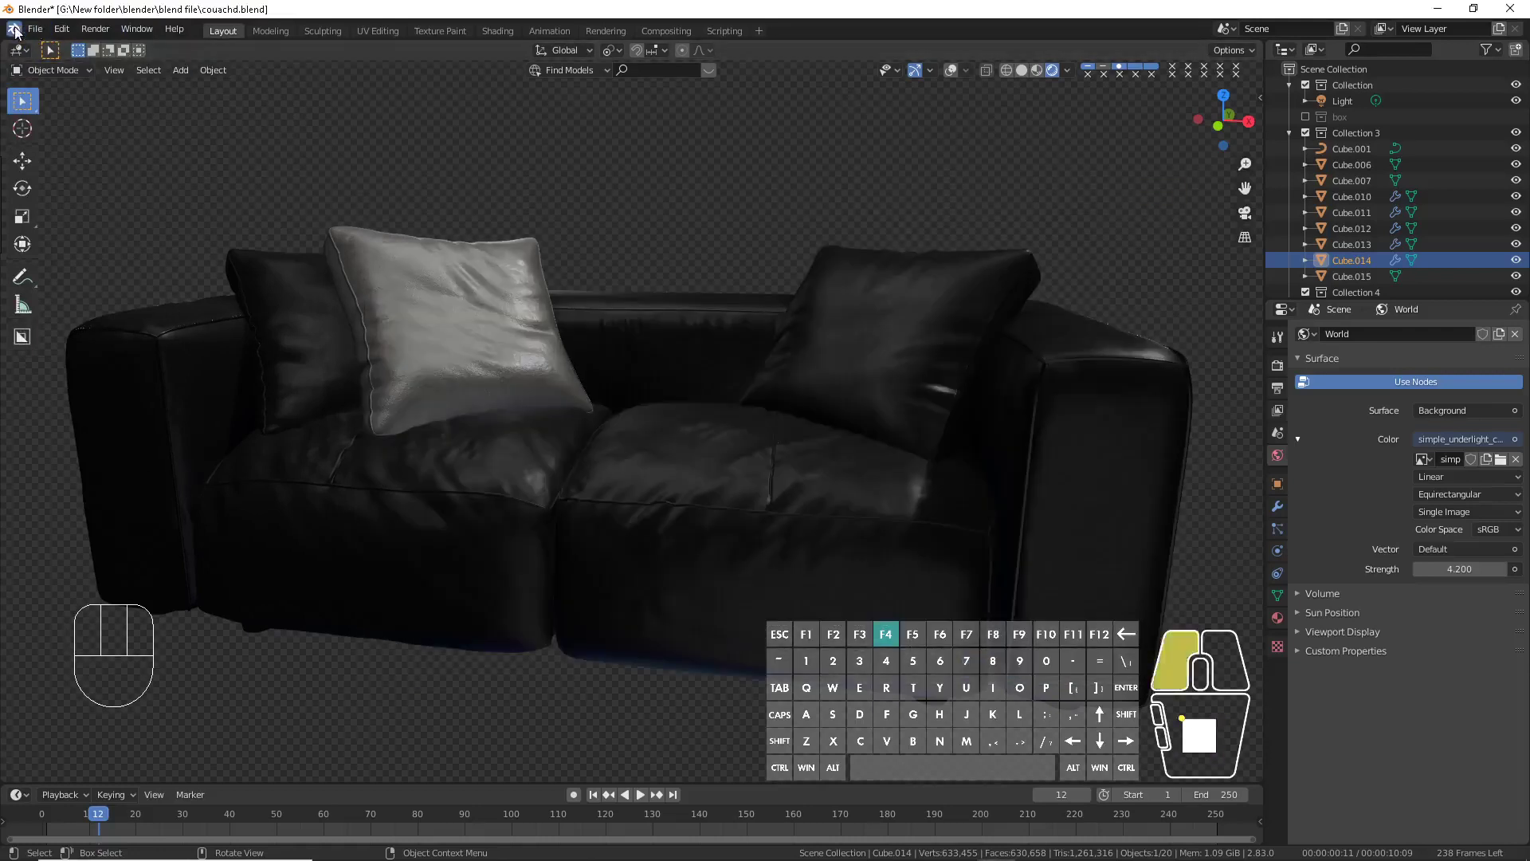
{"action": "left_click", "coordinate": [72, 49]}
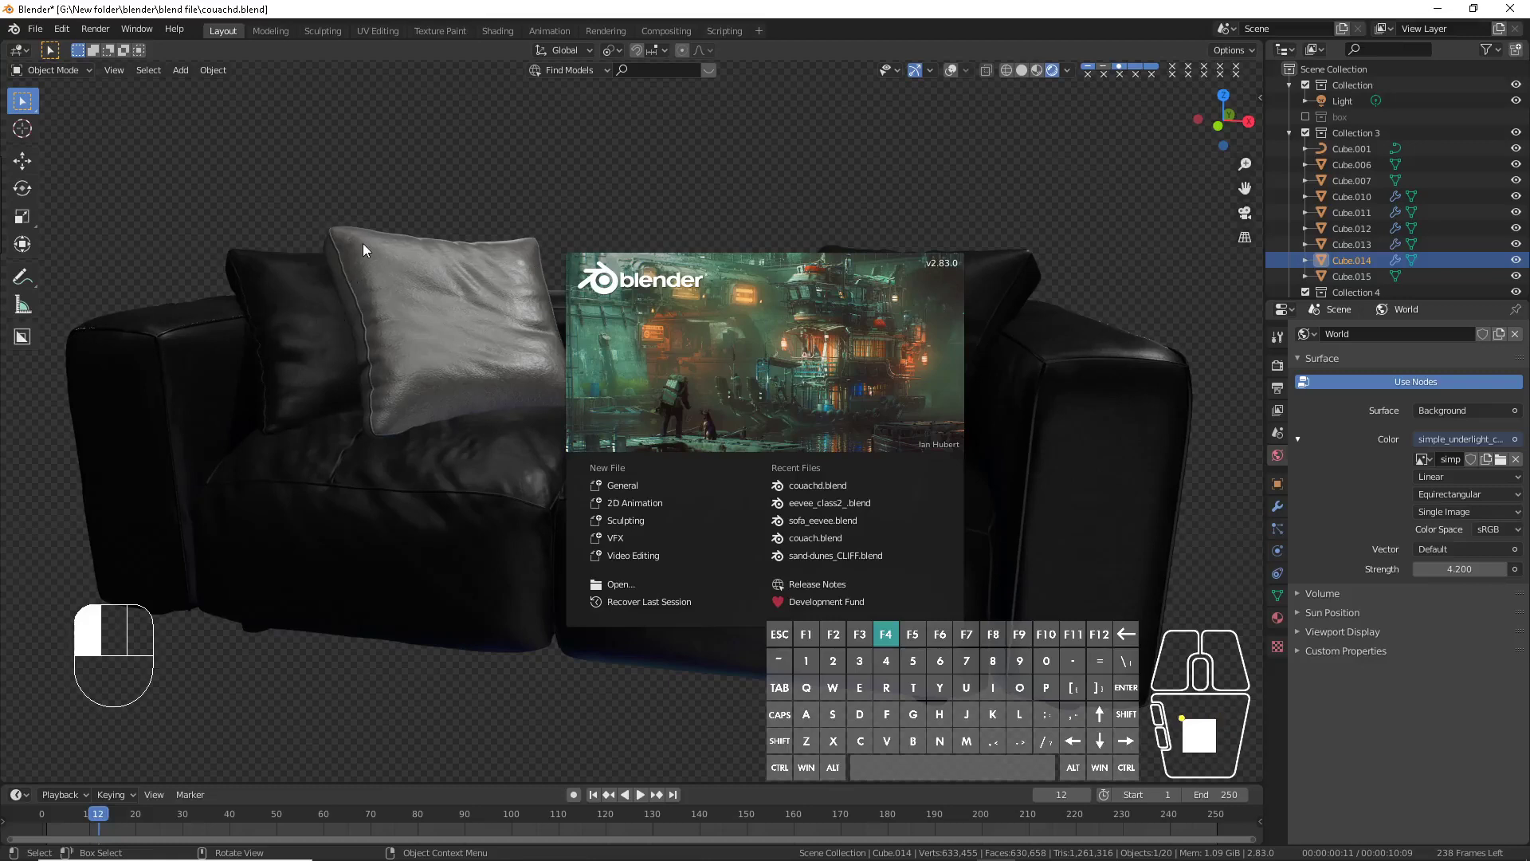
{"action": "left_click", "coordinate": [371, 298]}
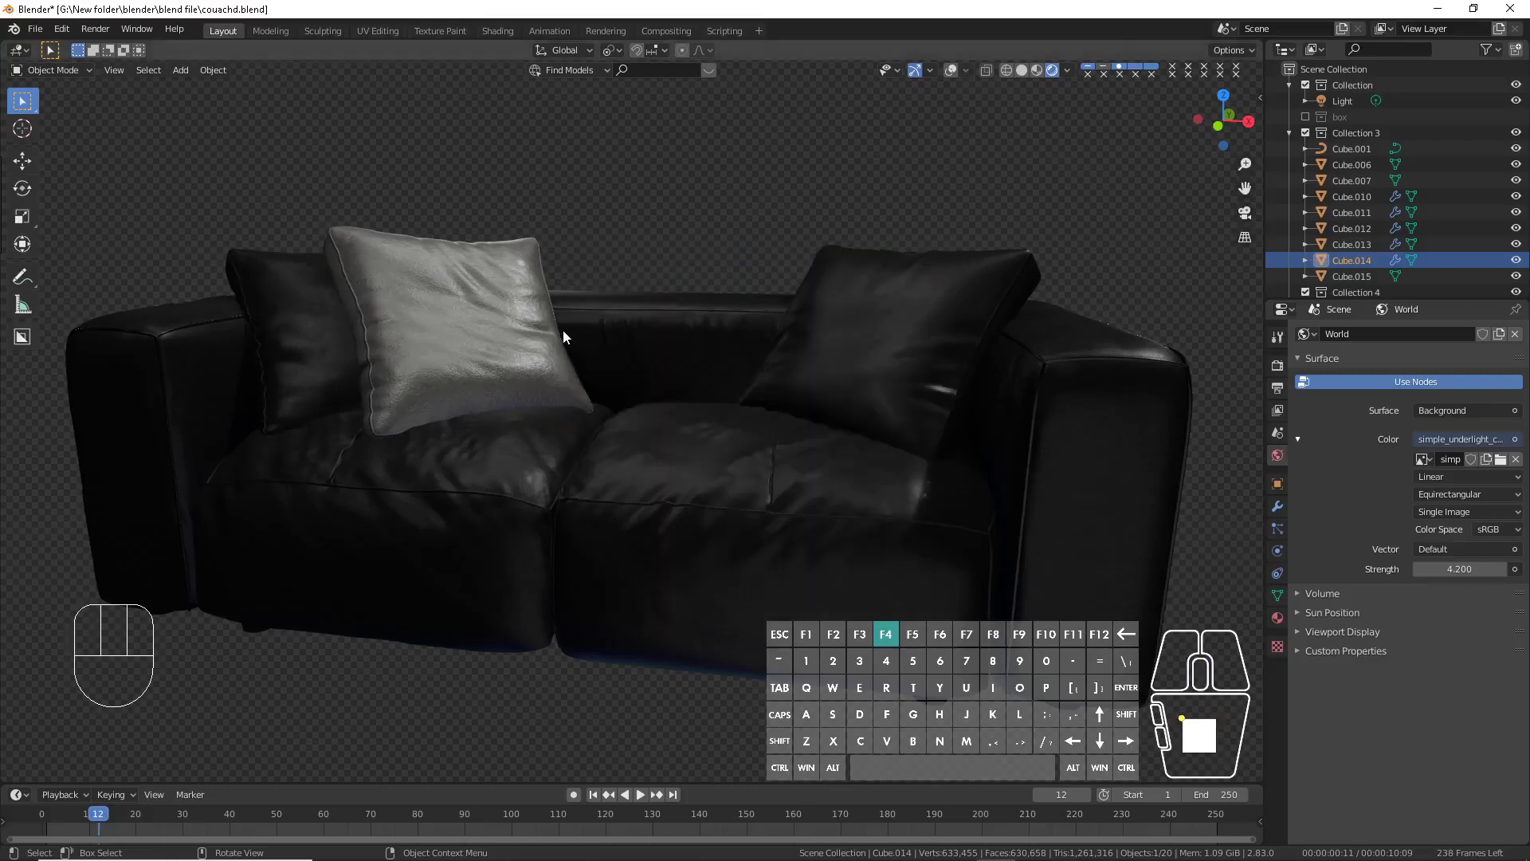
{"action": "middle_click_drag", "start_coordinate": [545, 289], "coordinate": [595, 354]}
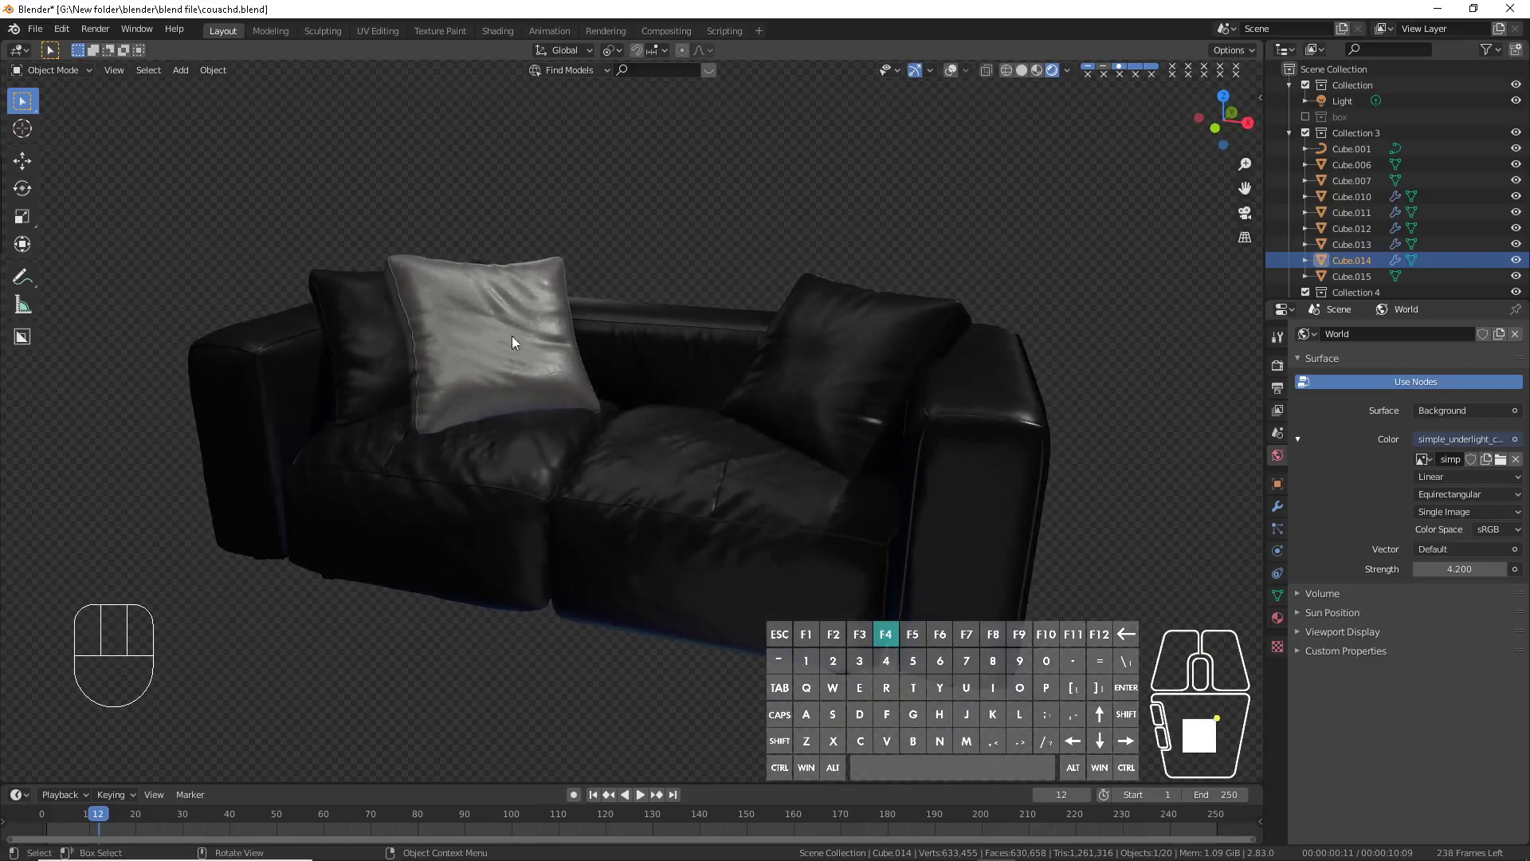
{"action": "scroll", "coordinate": [526, 345], "scroll_direction": "up", "scroll_amount": 1}
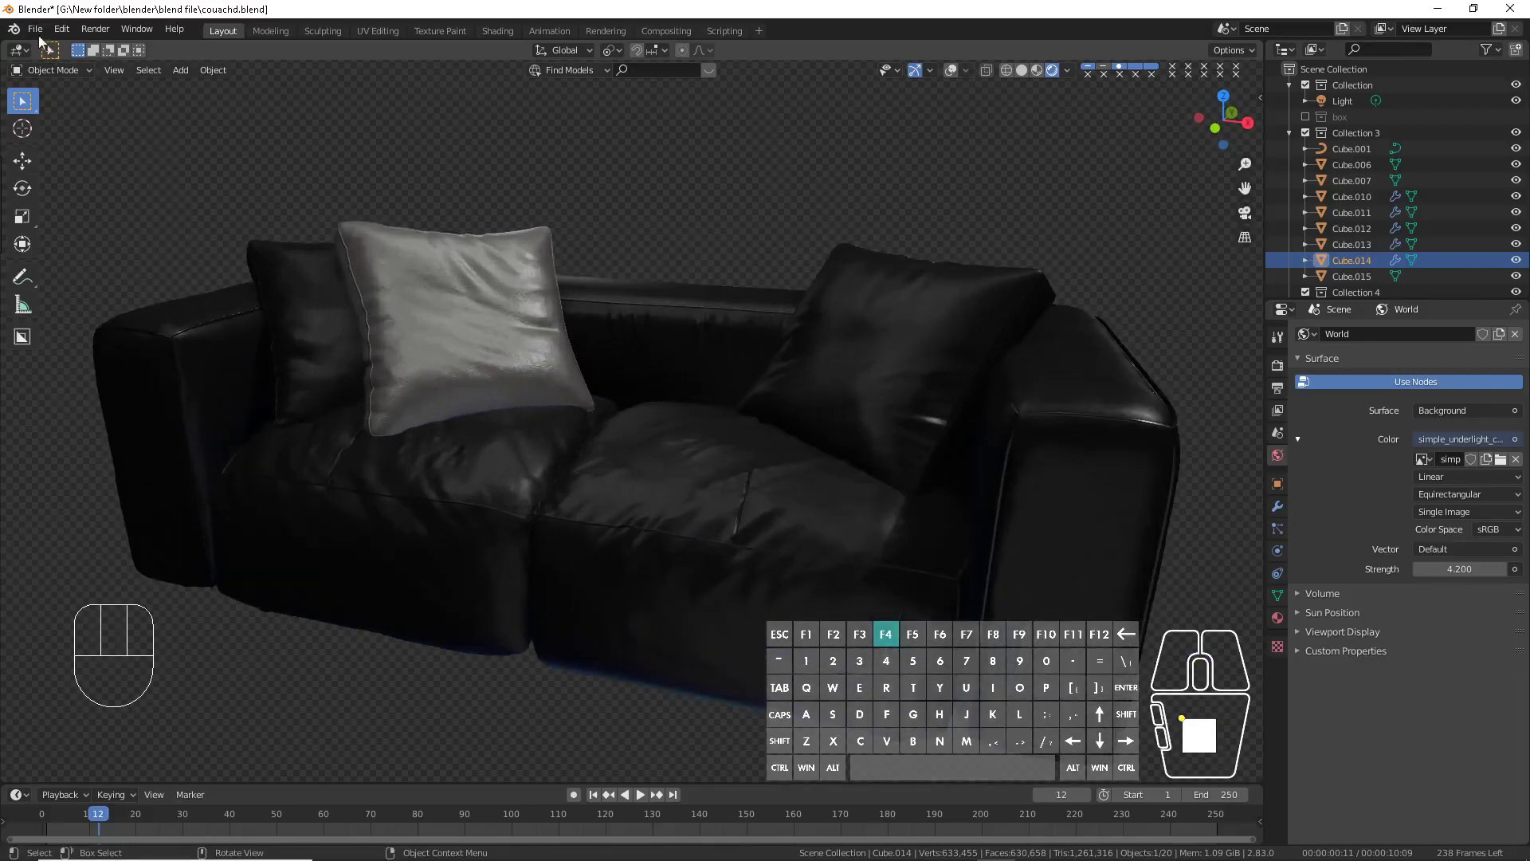
{"action": "left_click", "coordinate": [35, 29]}
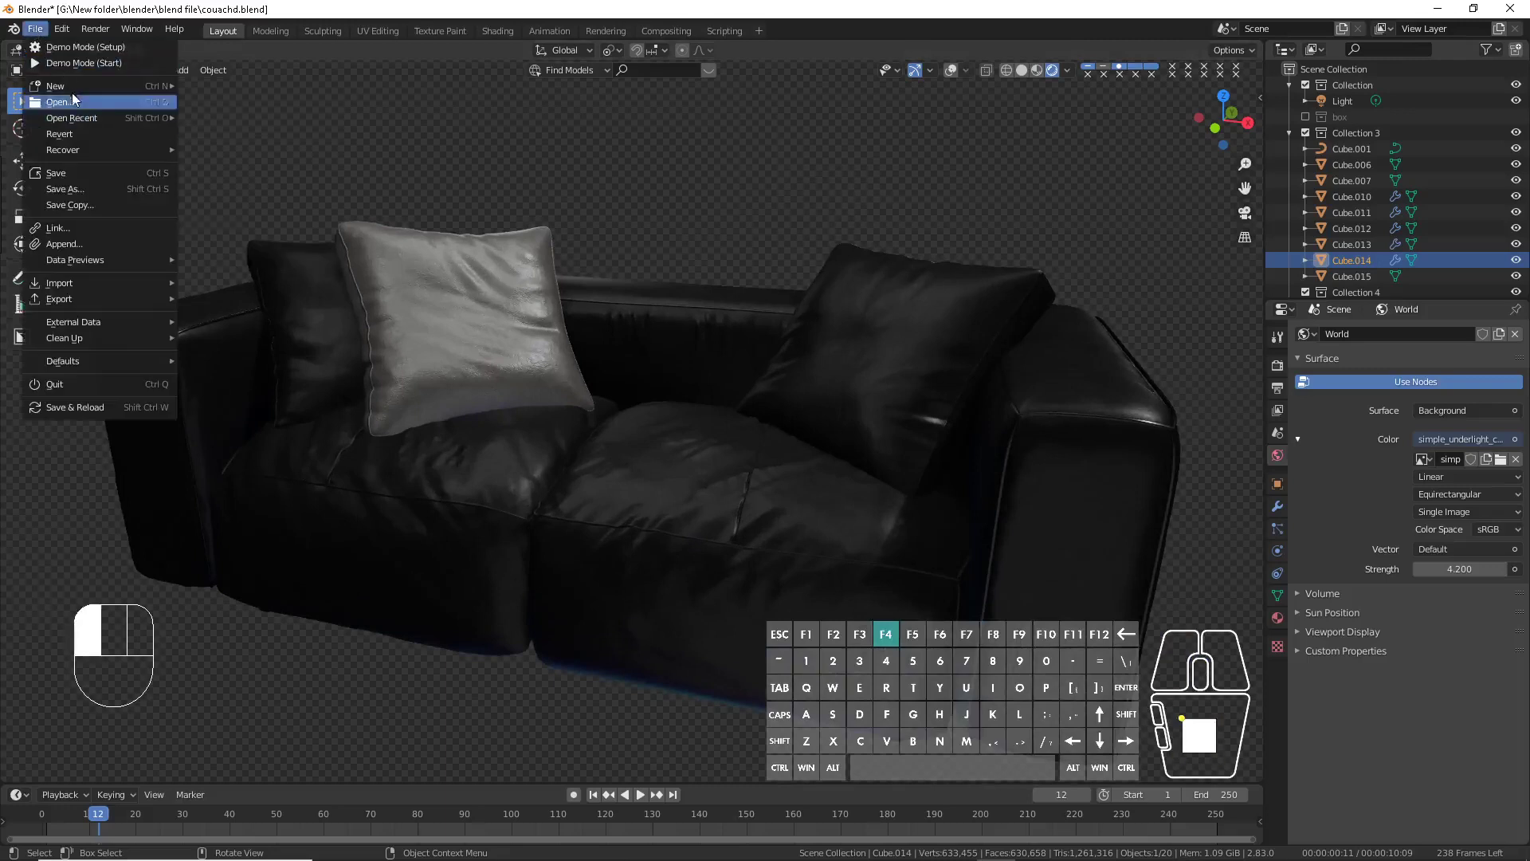
{"action": "mouse_move", "coordinate": [69, 86]}
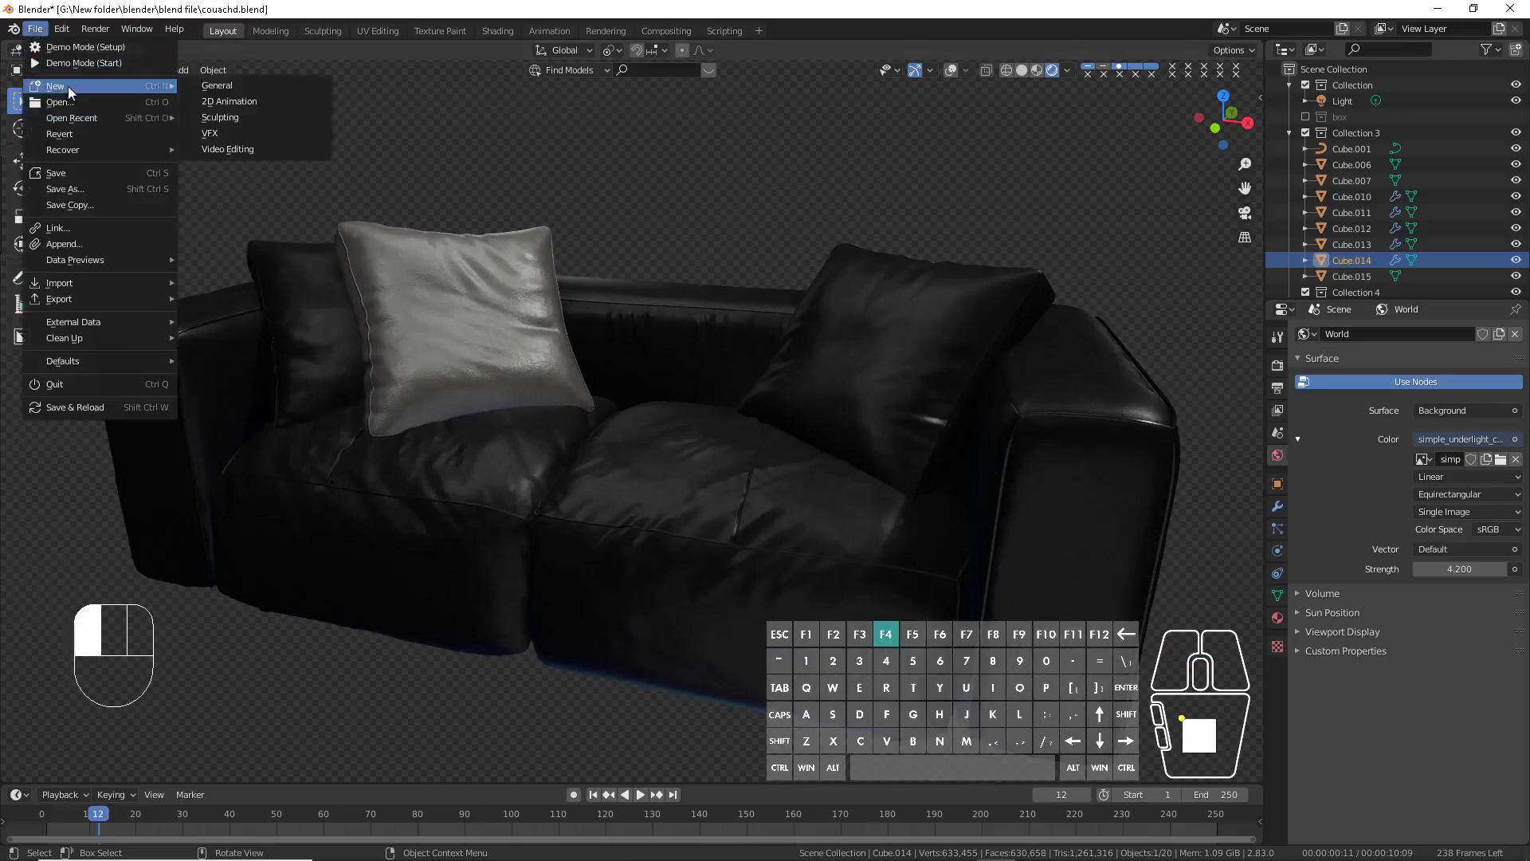
{"action": "left_click", "coordinate": [222, 87]}
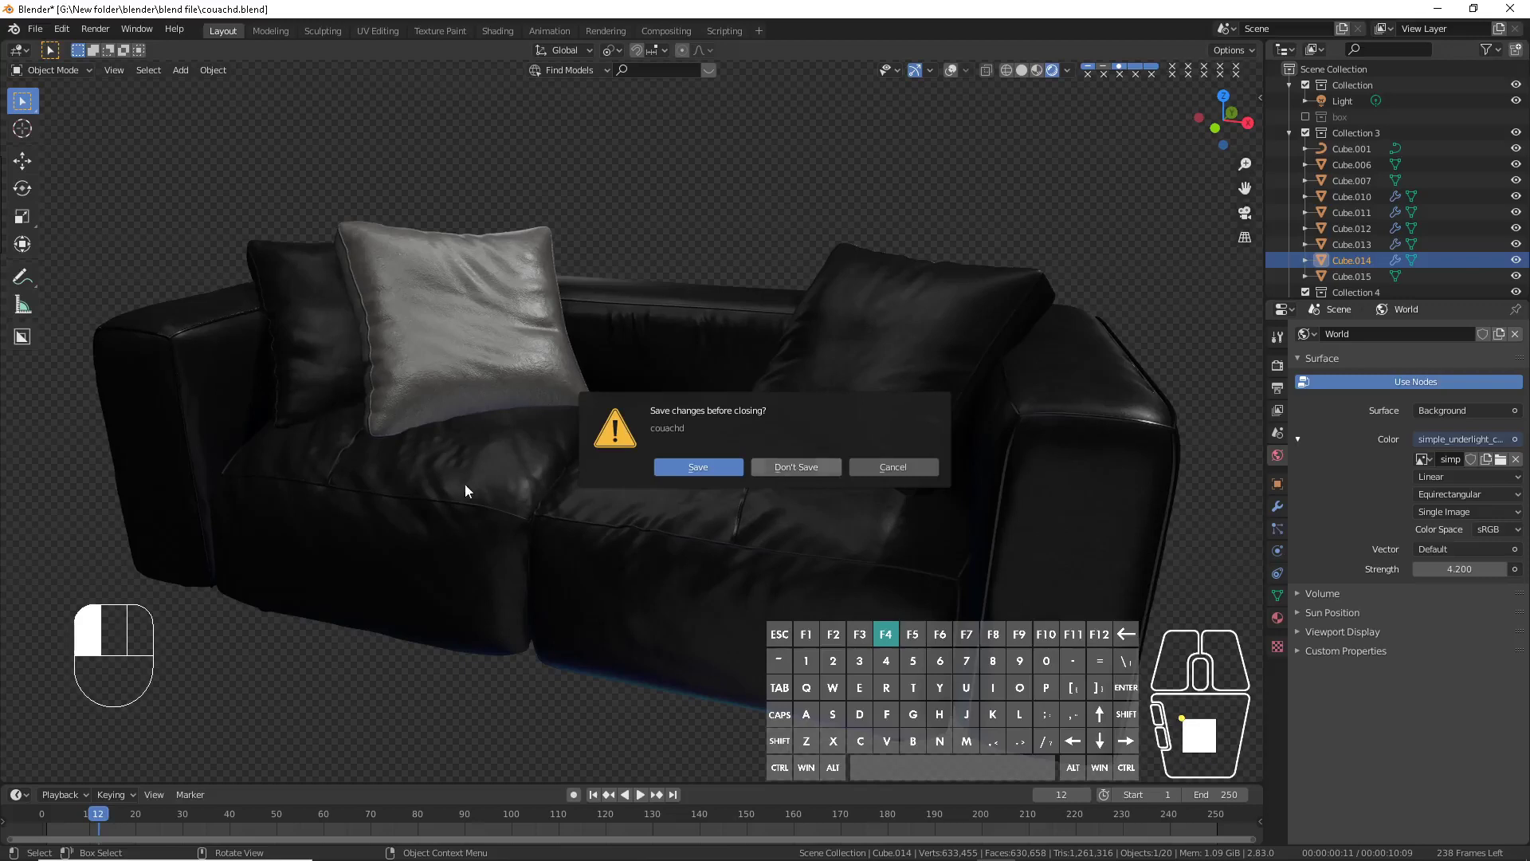
{"action": "left_click", "coordinate": [462, 420]}
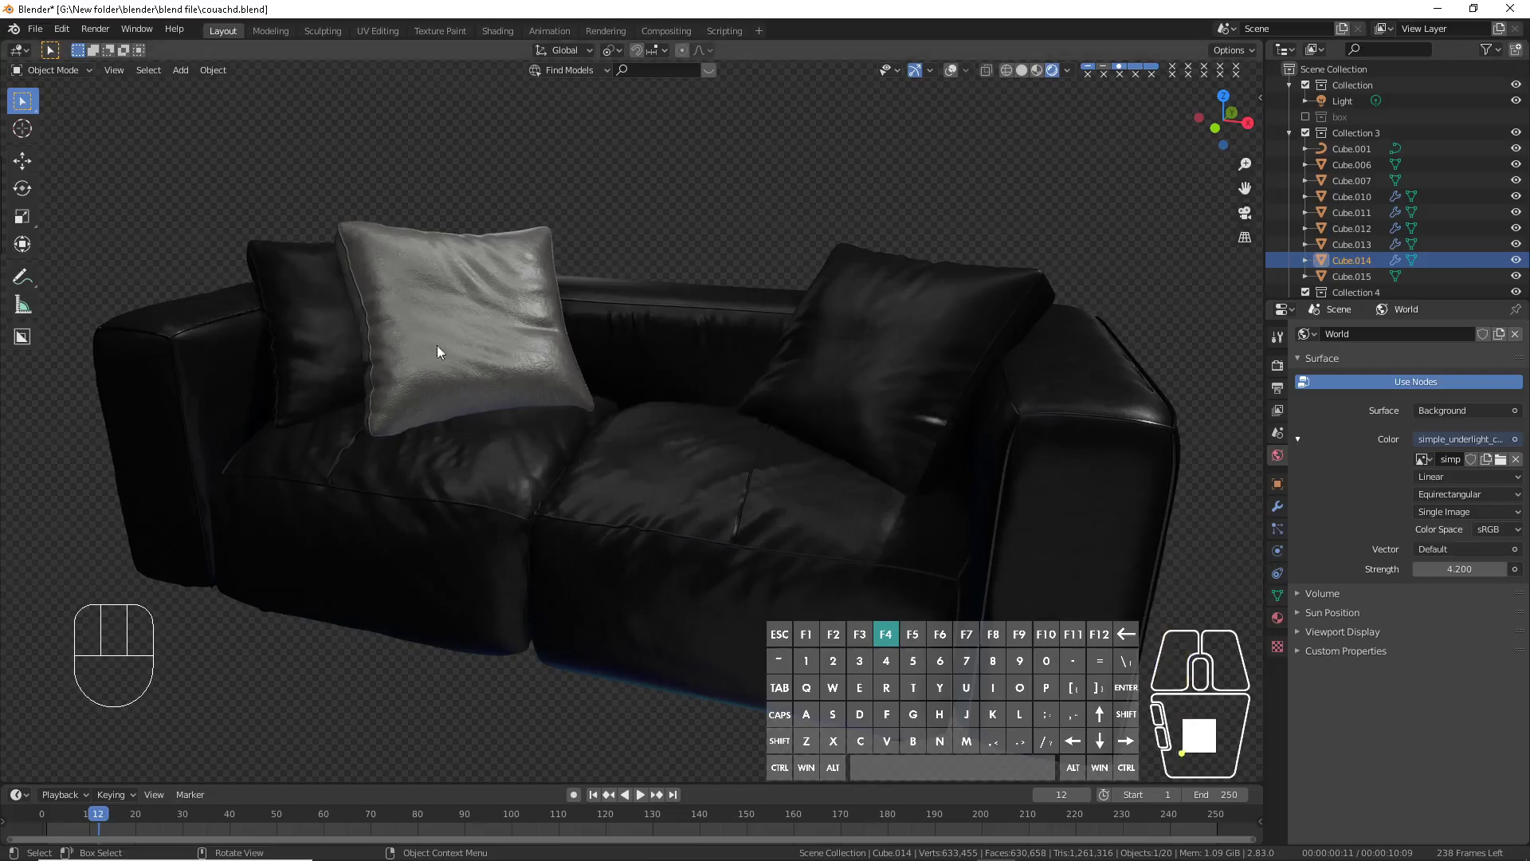
Step: Create a new General file and discard the unsaved changes to the couachd scene
{"action": "mouse_move", "coordinate": [492, 374]}
{"action": "middle_mouse_down"}
{"action": "mouse_move", "coordinate": [534, 400]}
{"action": "mouse_move", "coordinate": [575, 395]}
{"action": "mouse_move", "coordinate": [498, 384]}
{"action": "middle_mouse_up"}
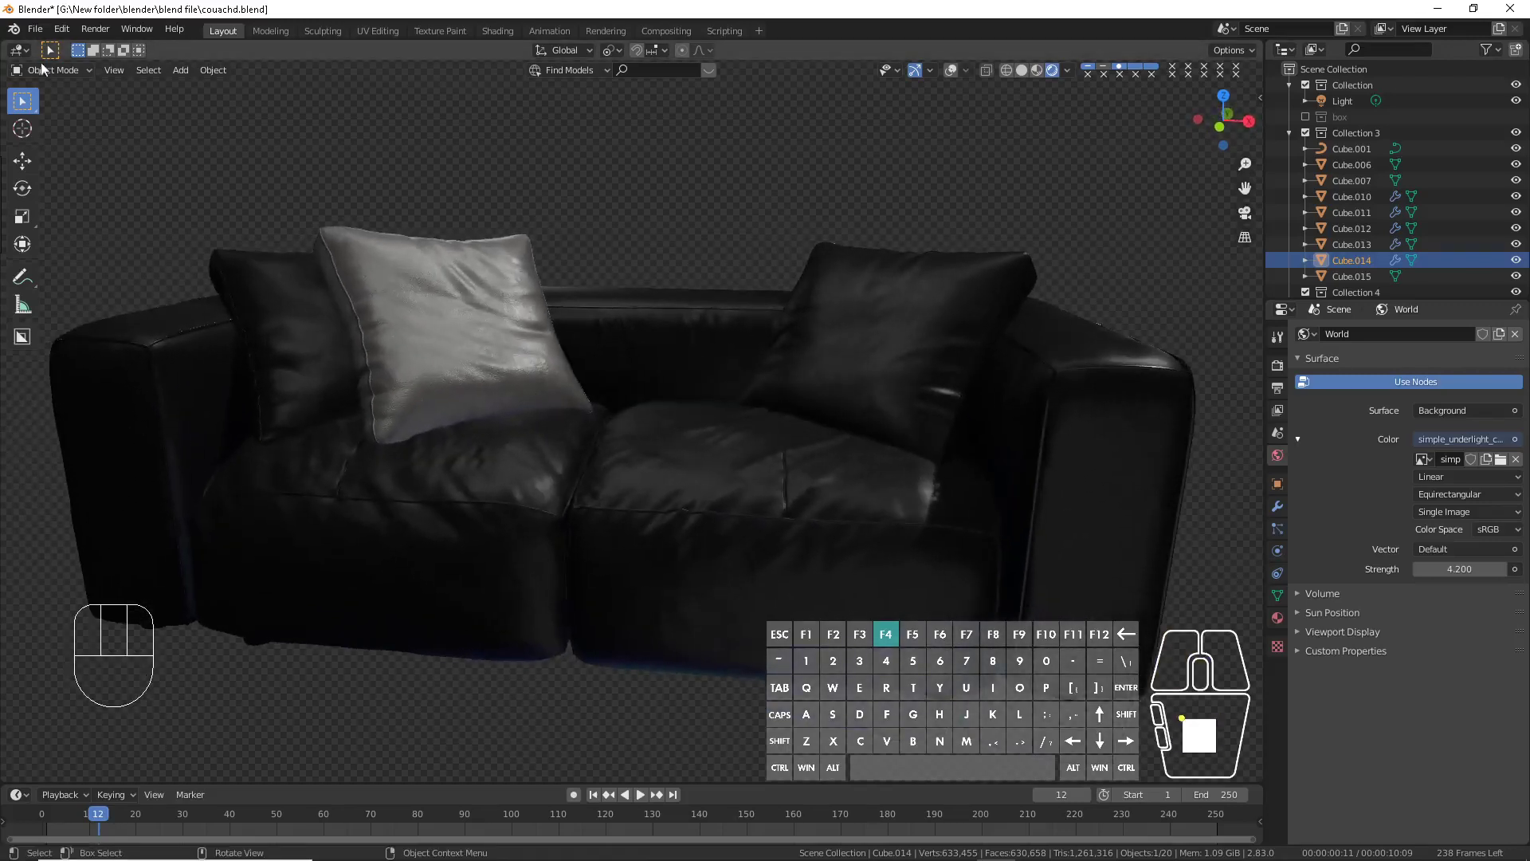
{"action": "left_click", "coordinate": [35, 28]}
{"action": "mouse_move", "coordinate": [96, 85]}
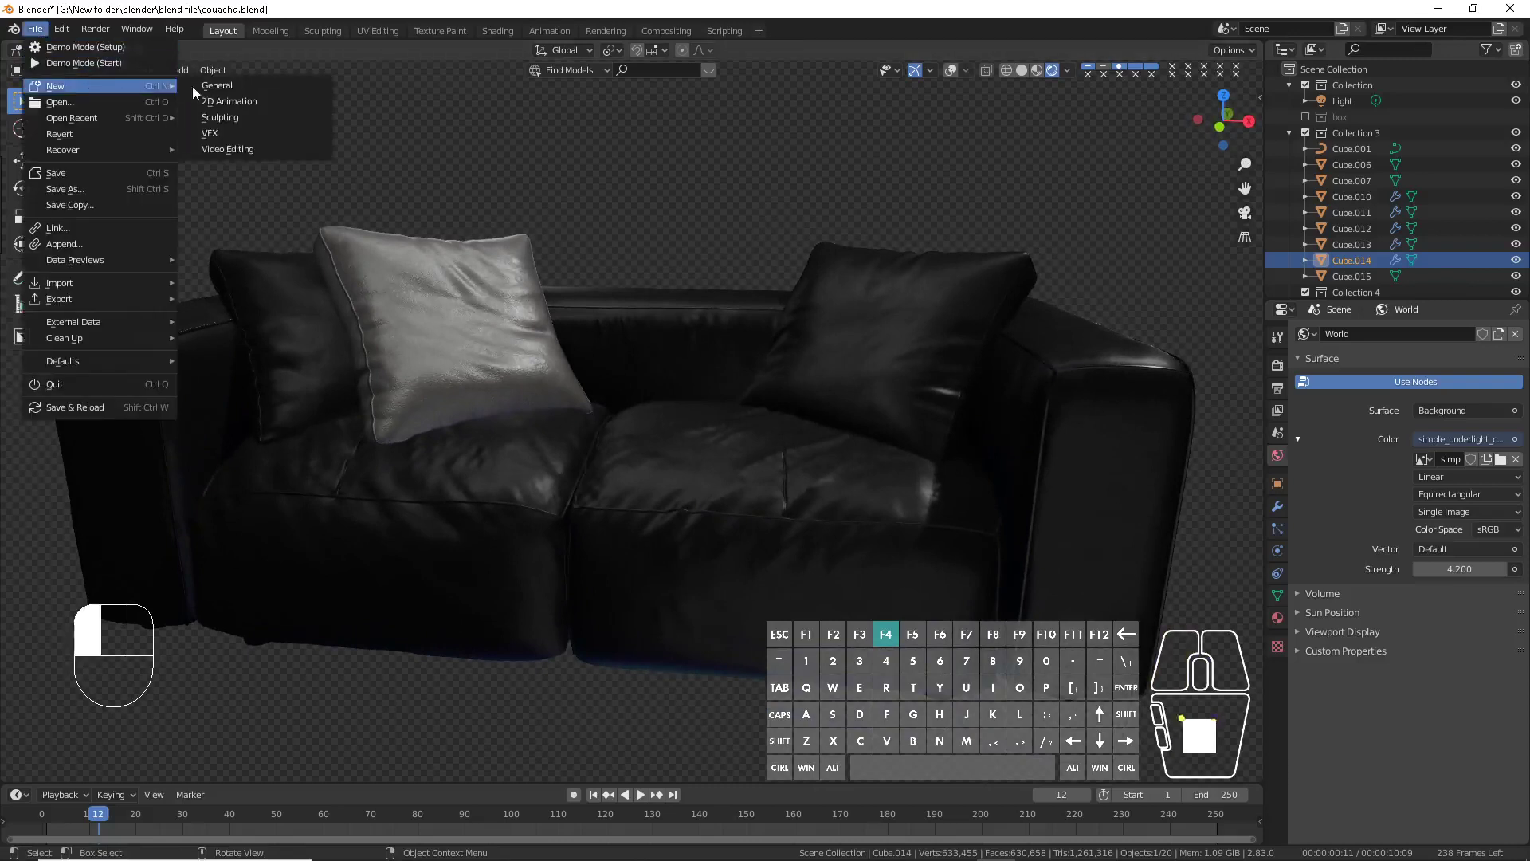
{"action": "left_click", "coordinate": [220, 84]}
{"action": "left_click", "coordinate": [795, 461]}
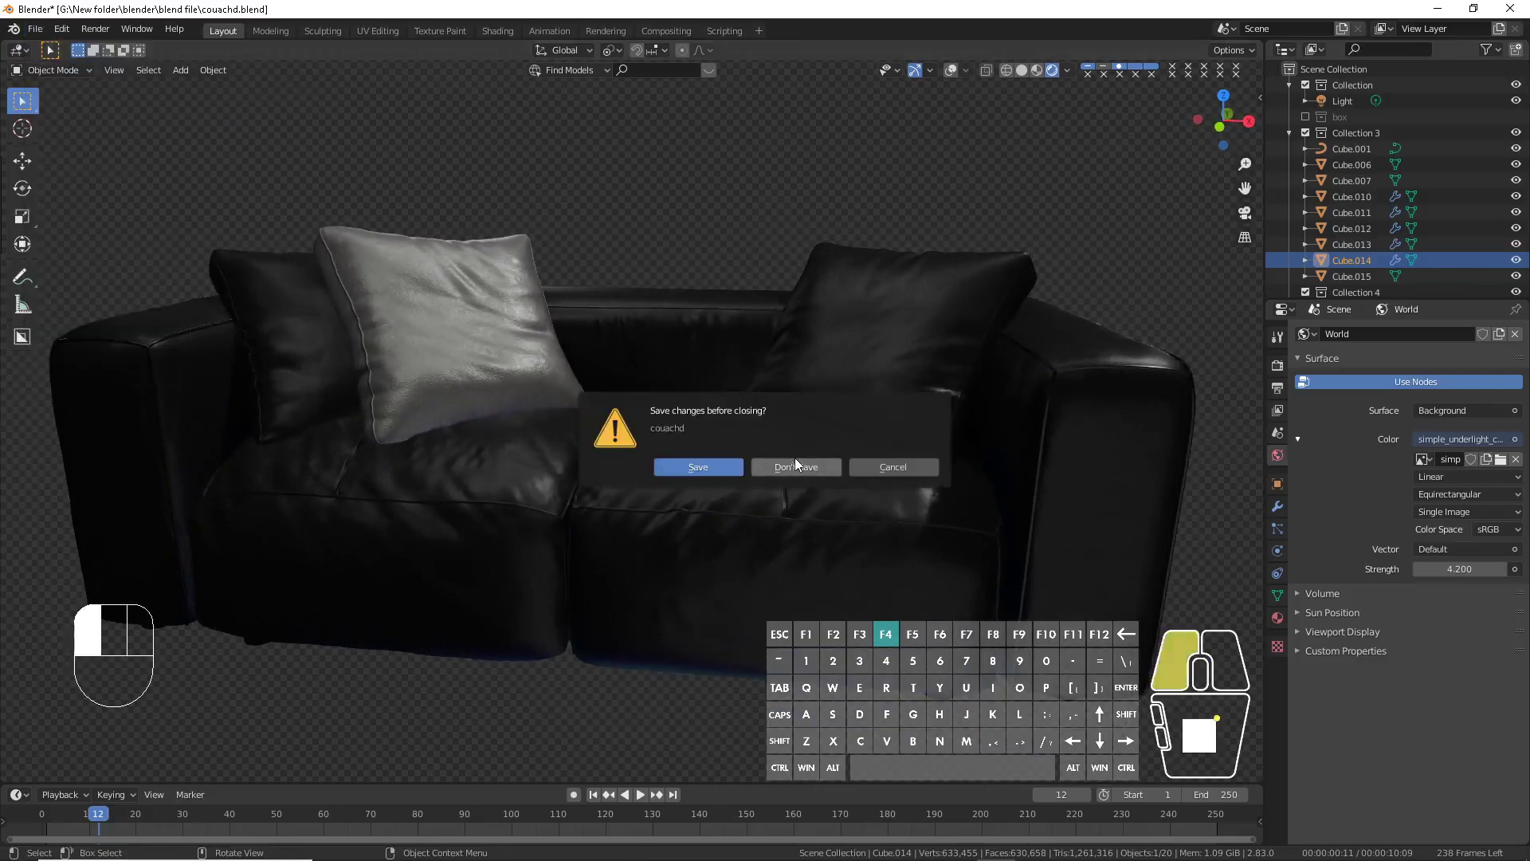
Step: Switch to Adobe Acrobat Reader and look up the large settee complete item's dimensions in the Nils tear sheet
{"action": "left_click", "coordinate": [1075, 845]}
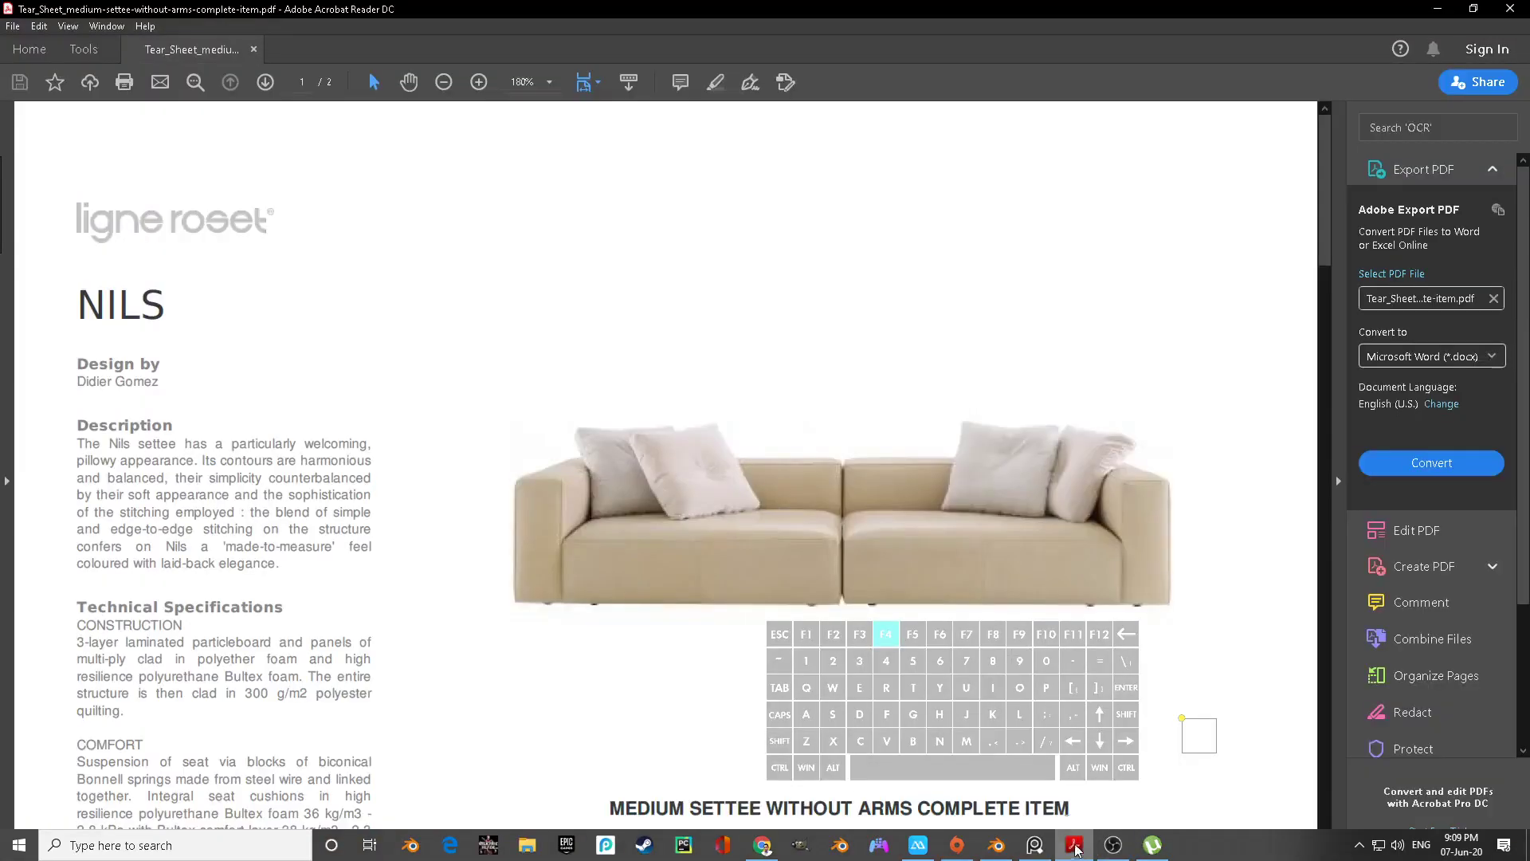
{"action": "scroll", "coordinate": [765, 394], "scroll_direction": "down", "scroll_amount": 3}
{"action": "scroll", "coordinate": [579, 366], "scroll_direction": "down", "scroll_amount": 15}
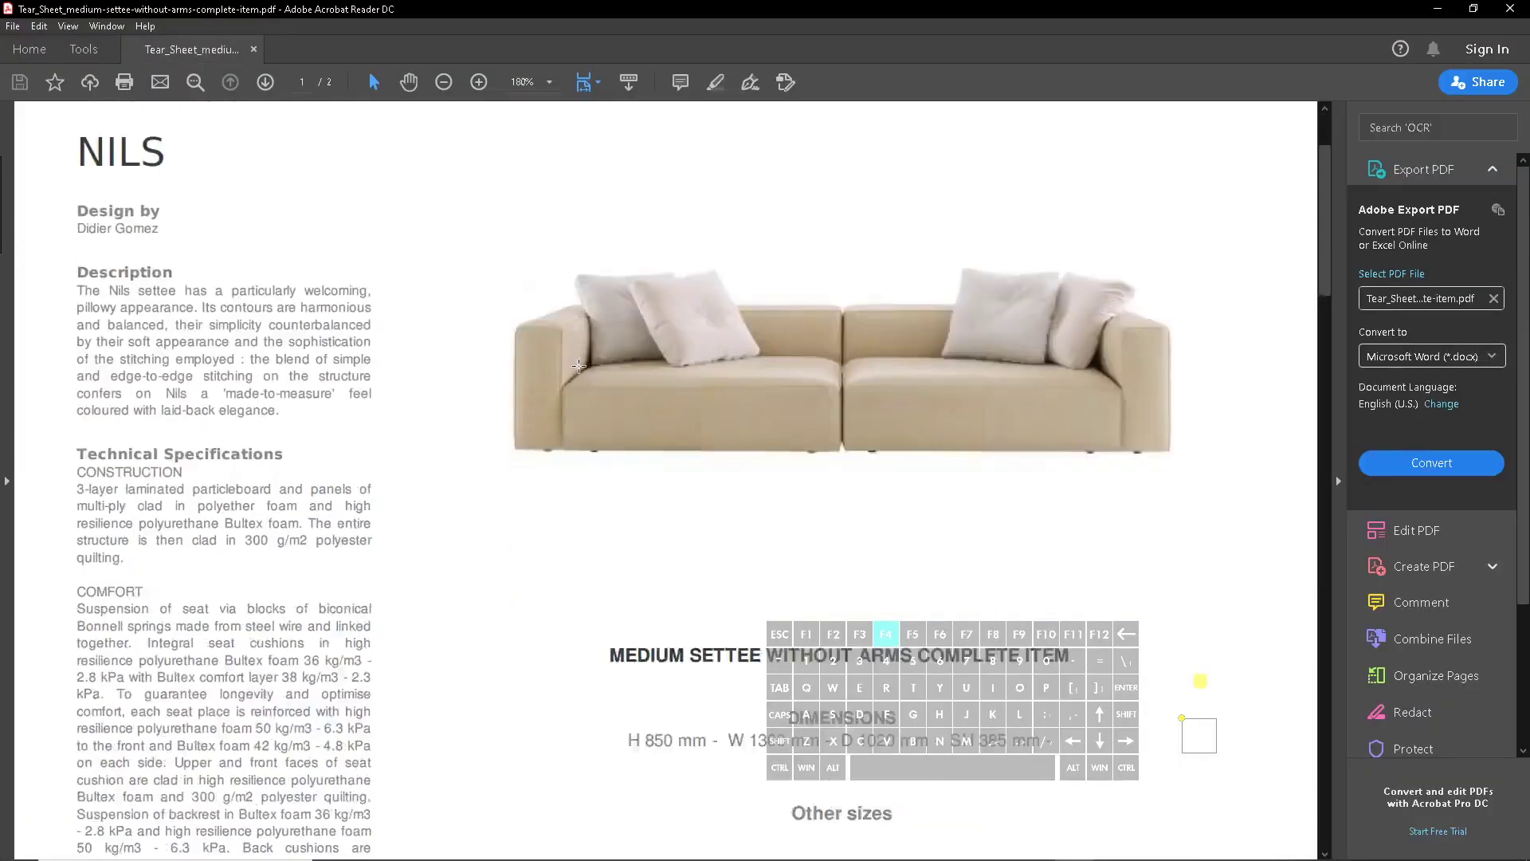
{"action": "scroll", "coordinate": [595, 343], "scroll_direction": "down", "scroll_amount": 8}
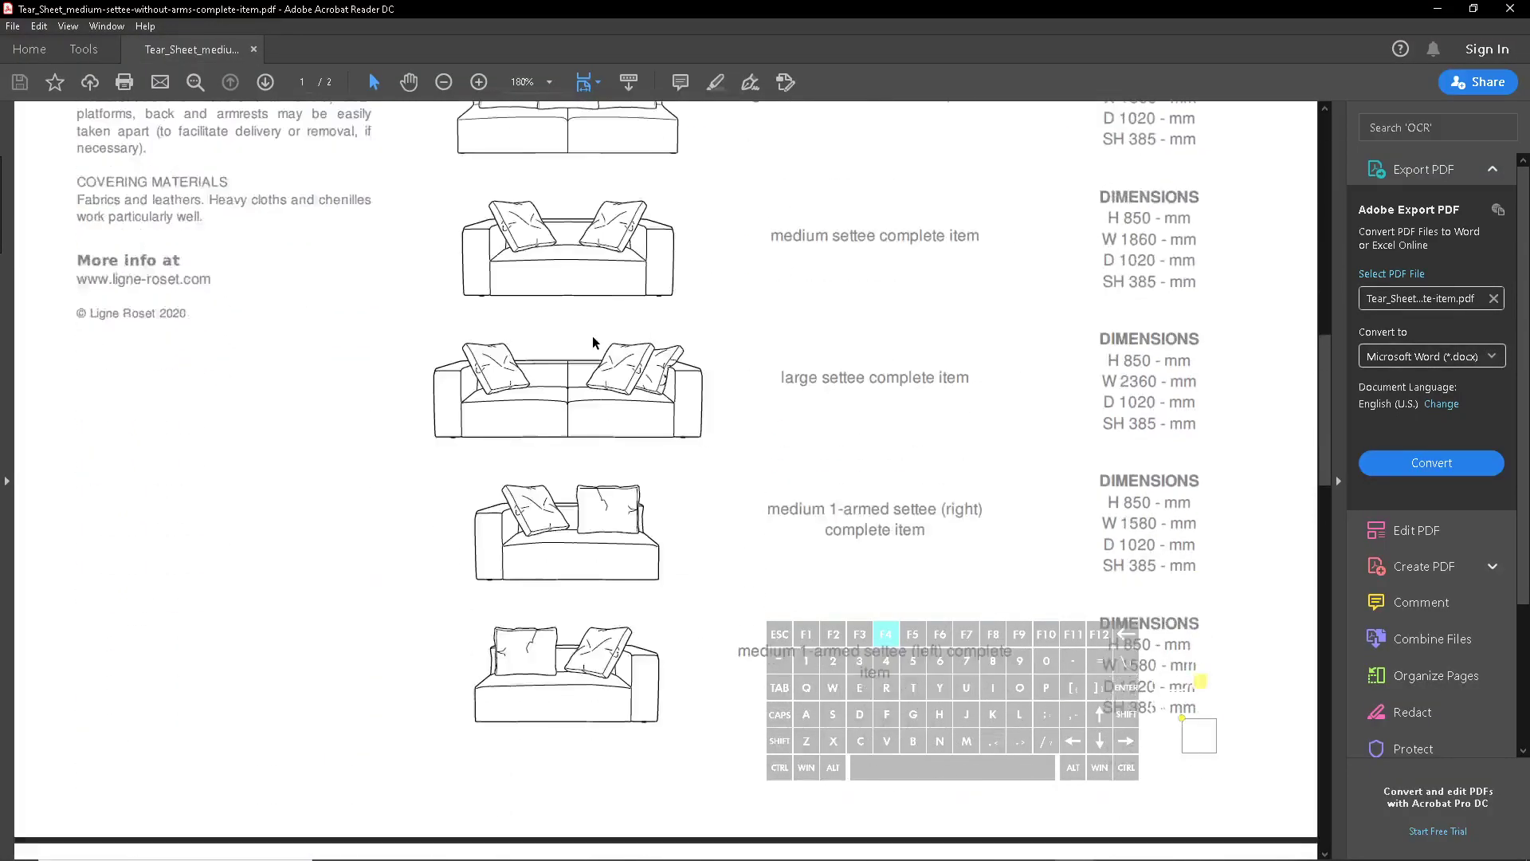
{"action": "scroll", "coordinate": [593, 342], "scroll_direction": "up", "scroll_amount": 8}
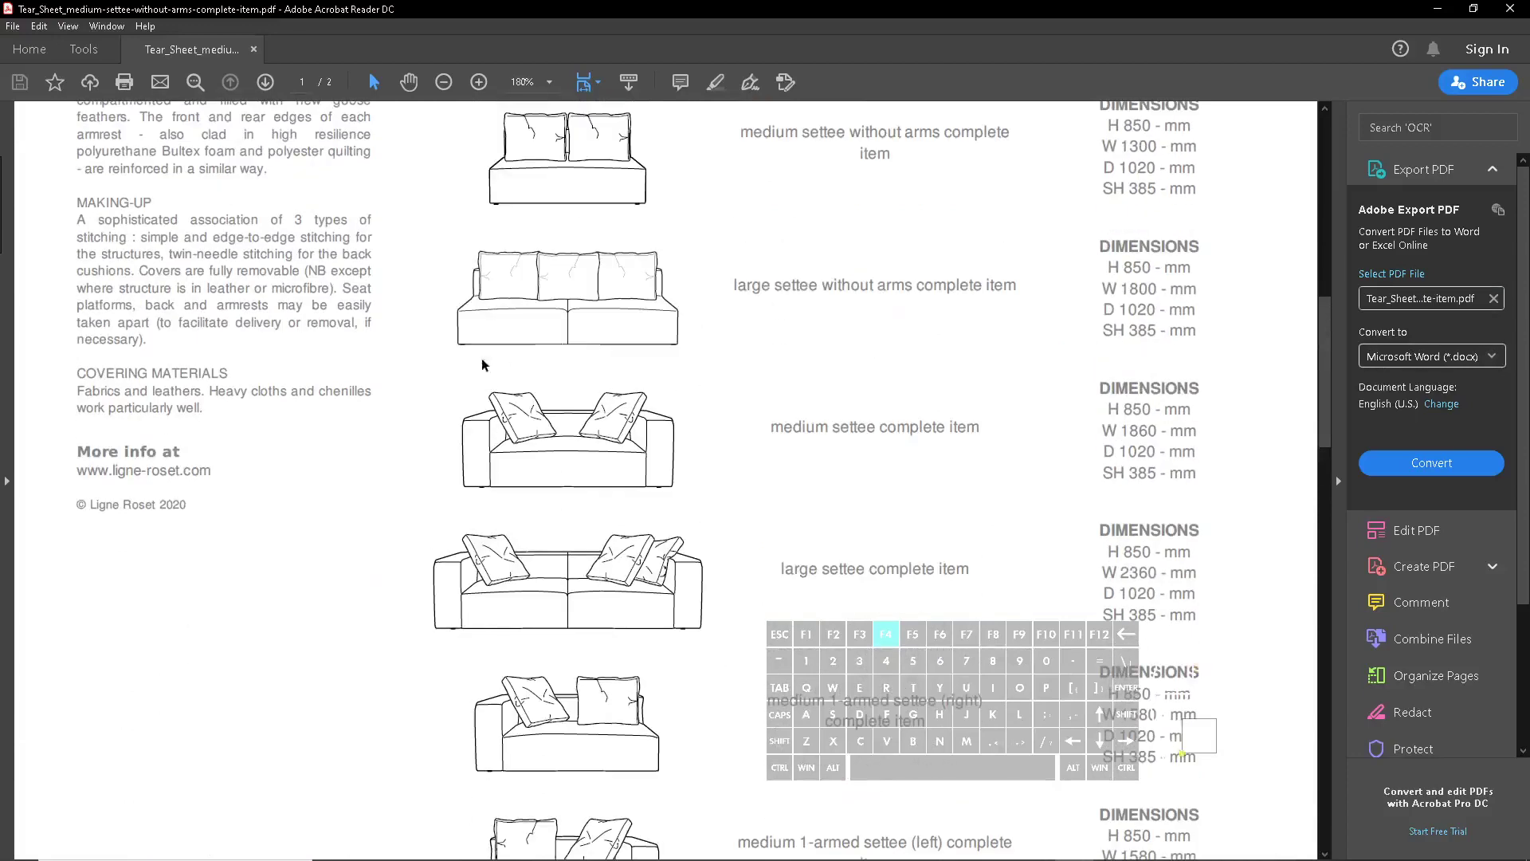
{"action": "scroll", "coordinate": [555, 380], "scroll_direction": "down", "scroll_amount": 2}
{"action": "scroll", "coordinate": [650, 506], "scroll_direction": "down", "scroll_amount": 2}
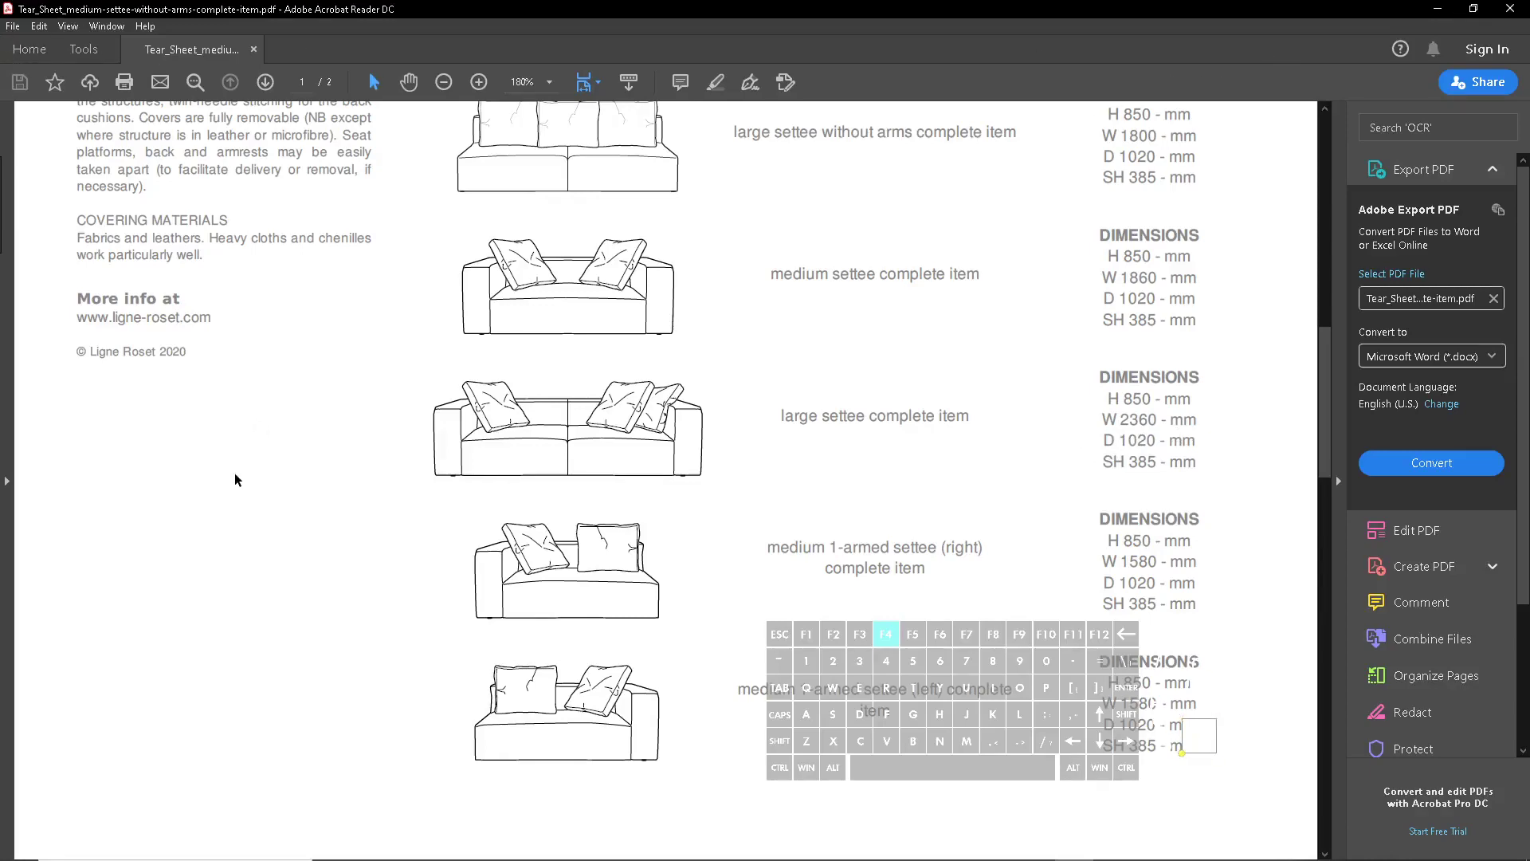
Step: Switch back to Blender and set the default cube's X dimension to 2.36 m
{"action": "left_click", "coordinate": [1437, 8]}
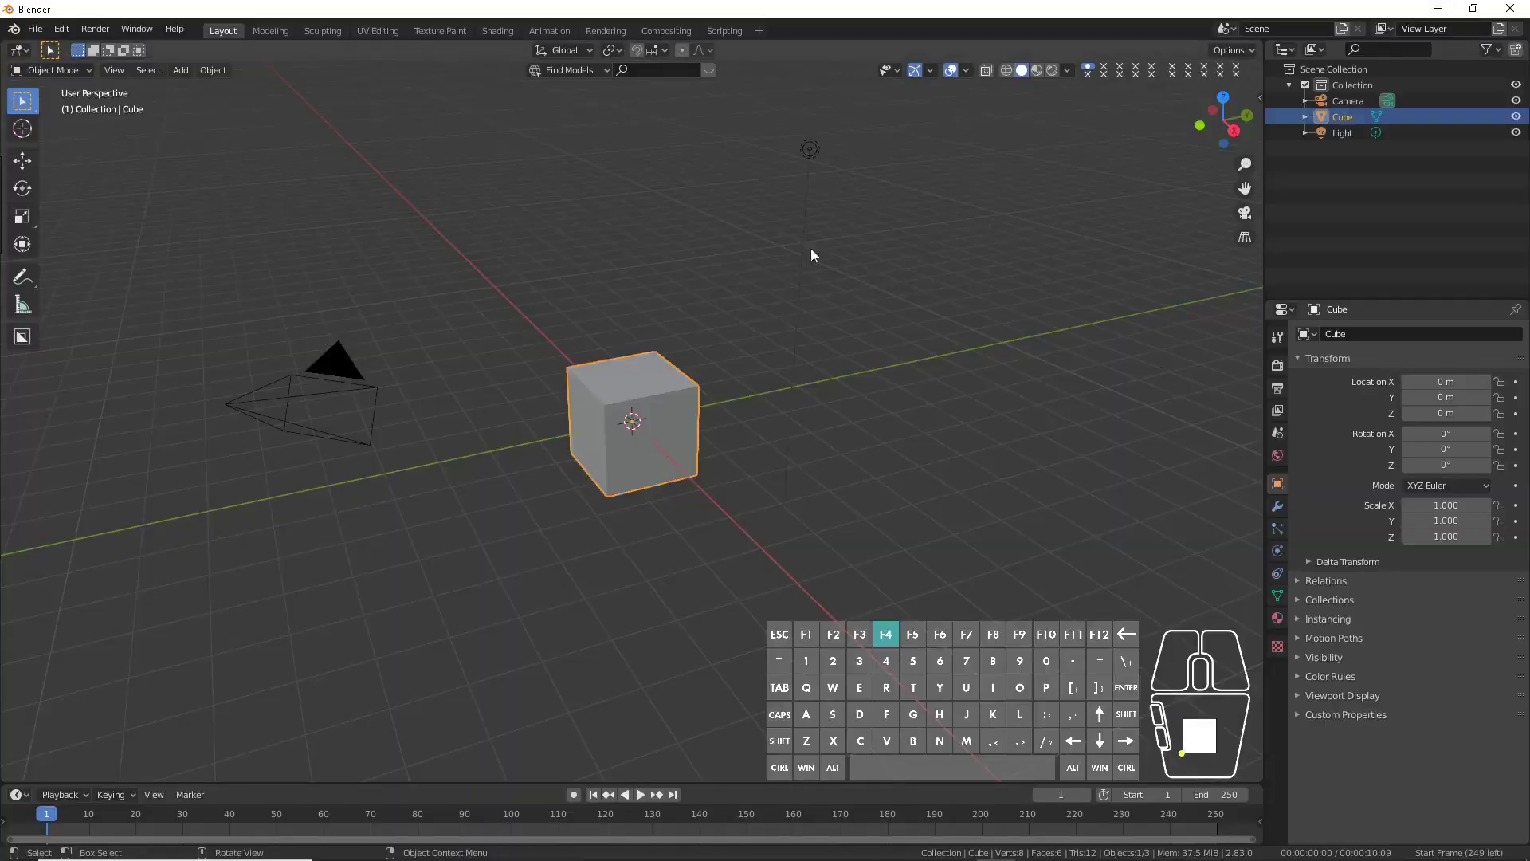
{"action": "key", "text": "n"}
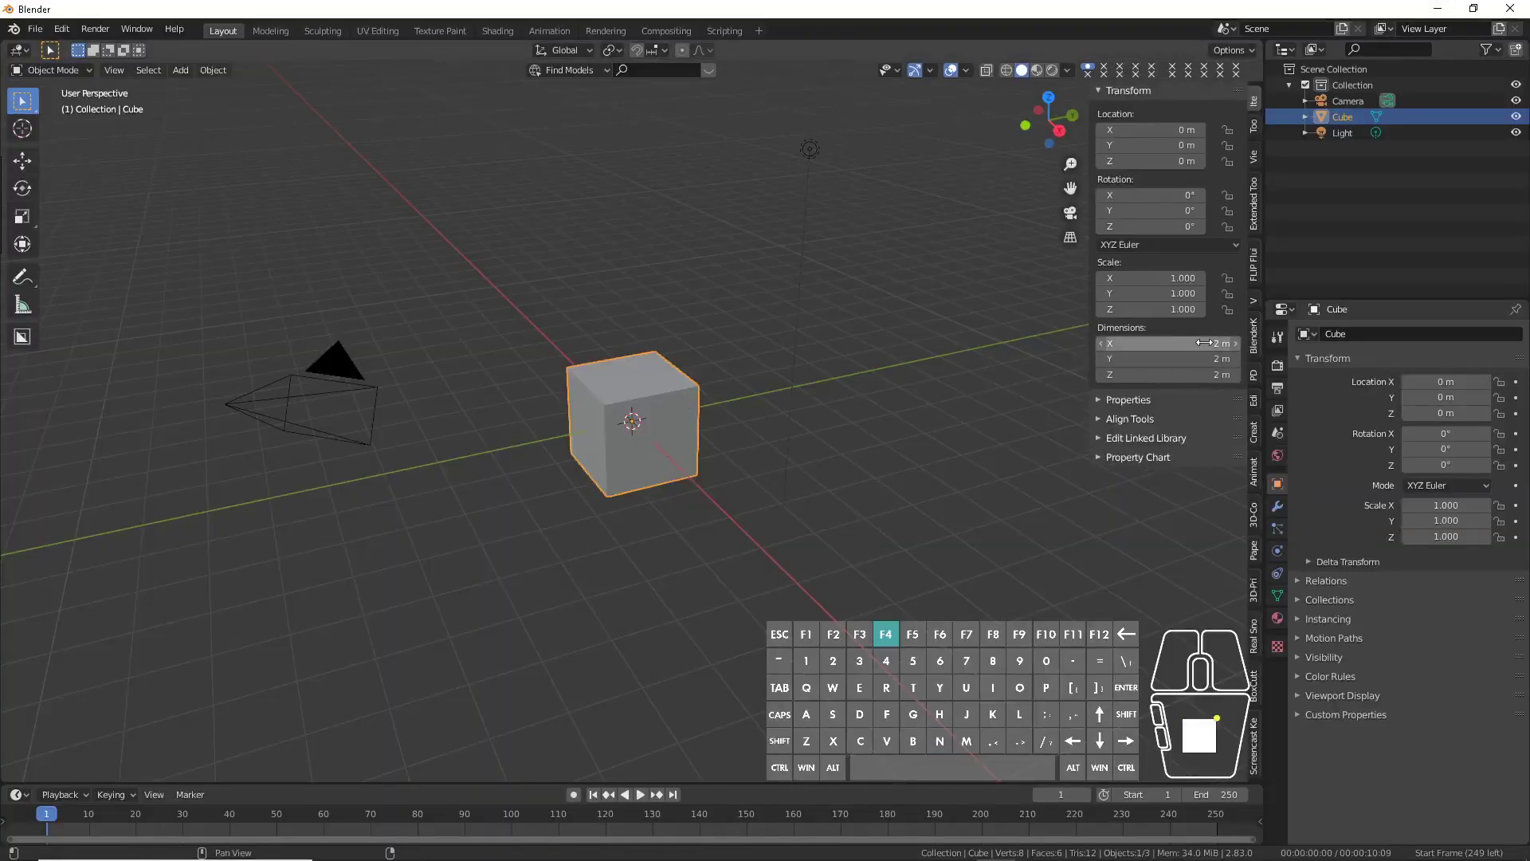
{"action": "left_click", "coordinate": [1204, 343]}
{"action": "type", "text": "2.36"}
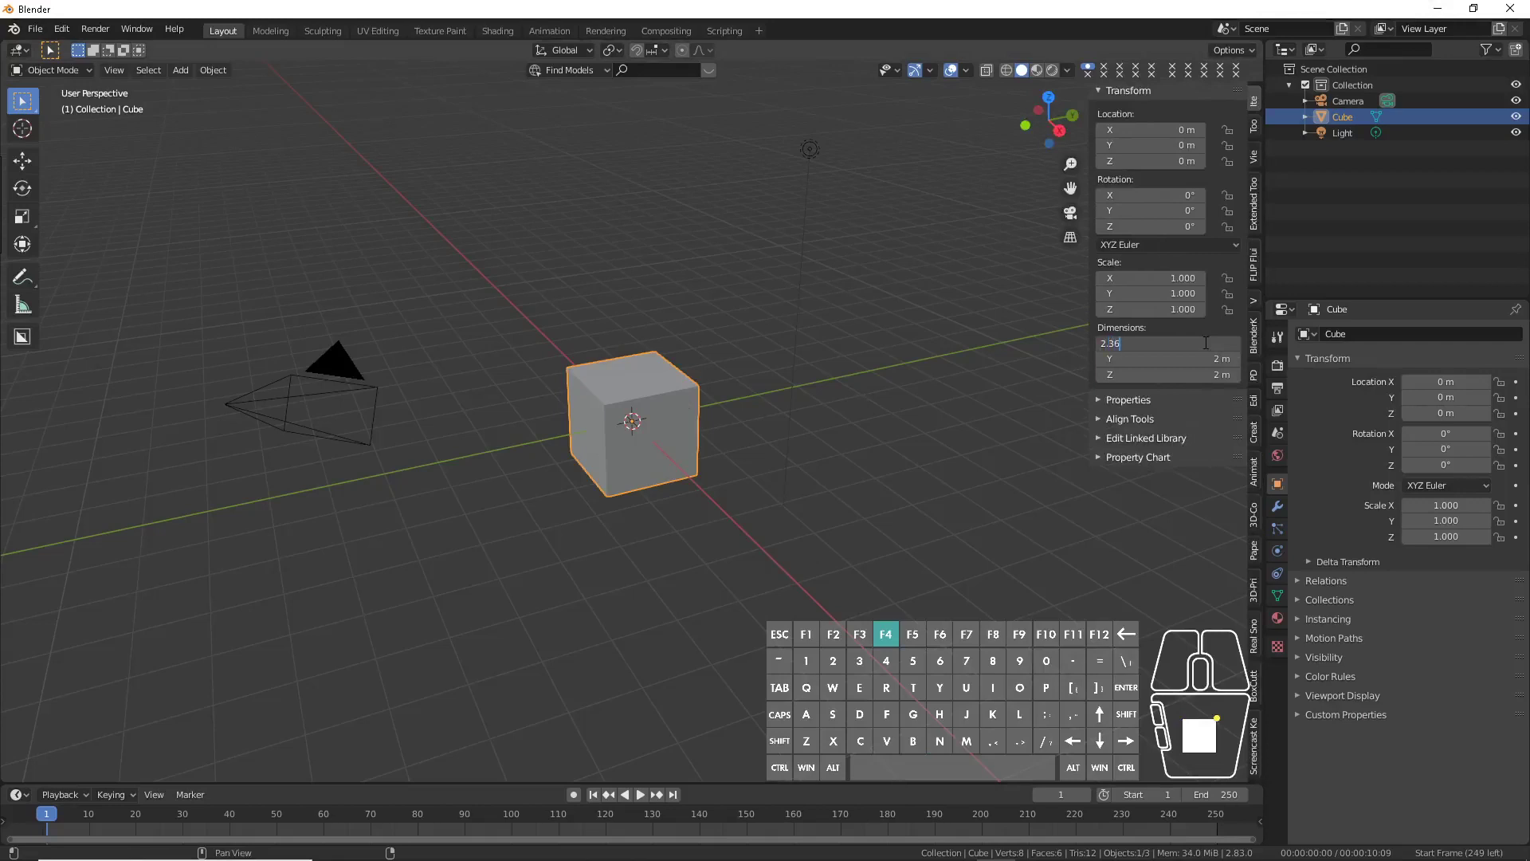
{"action": "key", "text": "Return"}
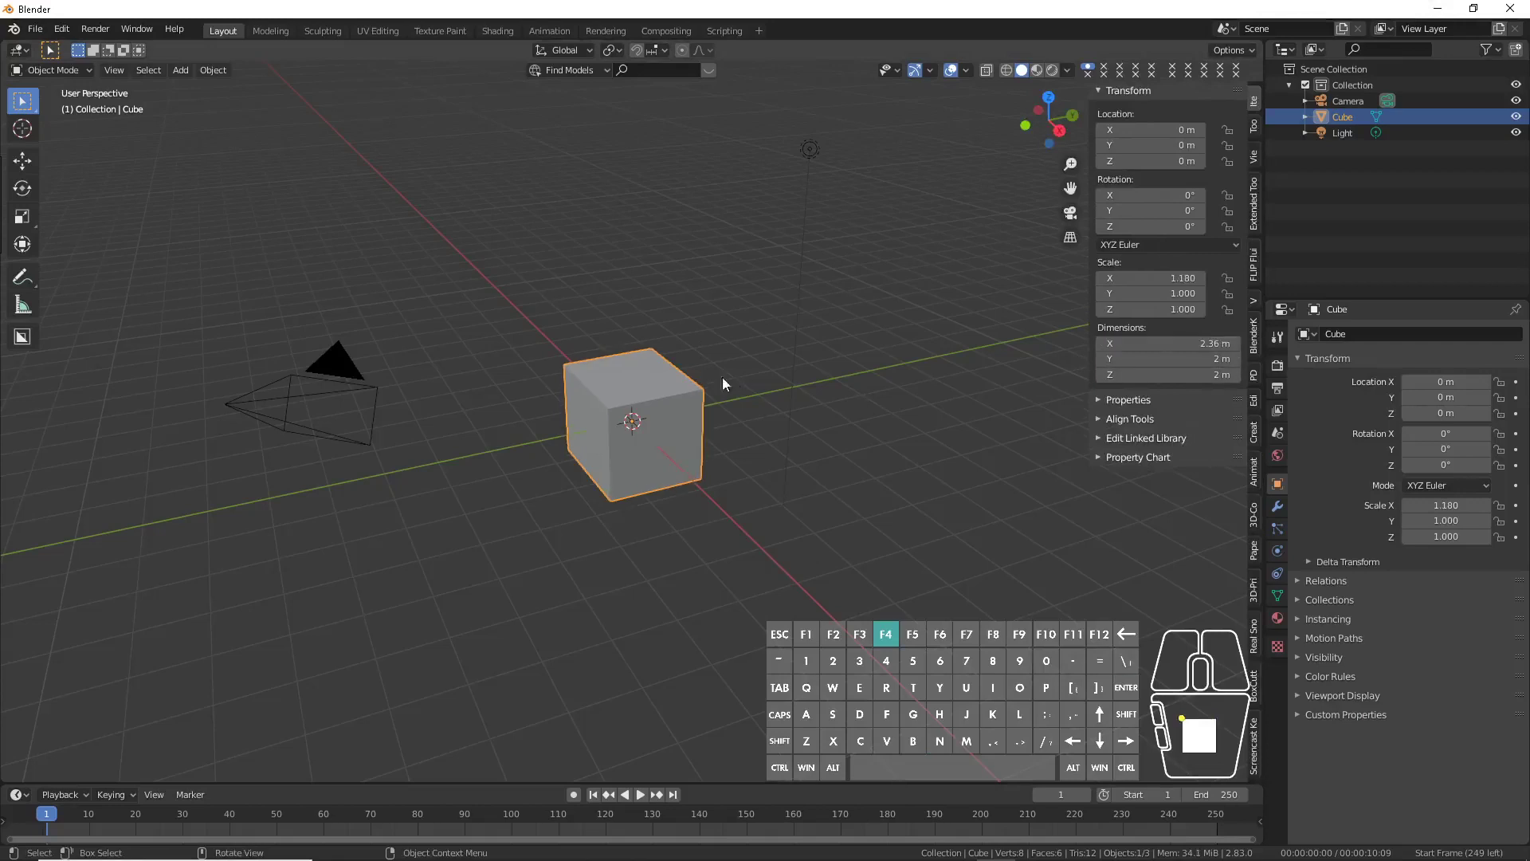
Step: In front view, set the cube's Y dimension to 1.02 m and its Z dimension to 0.85 m
{"action": "key", "text": "KP_1"}
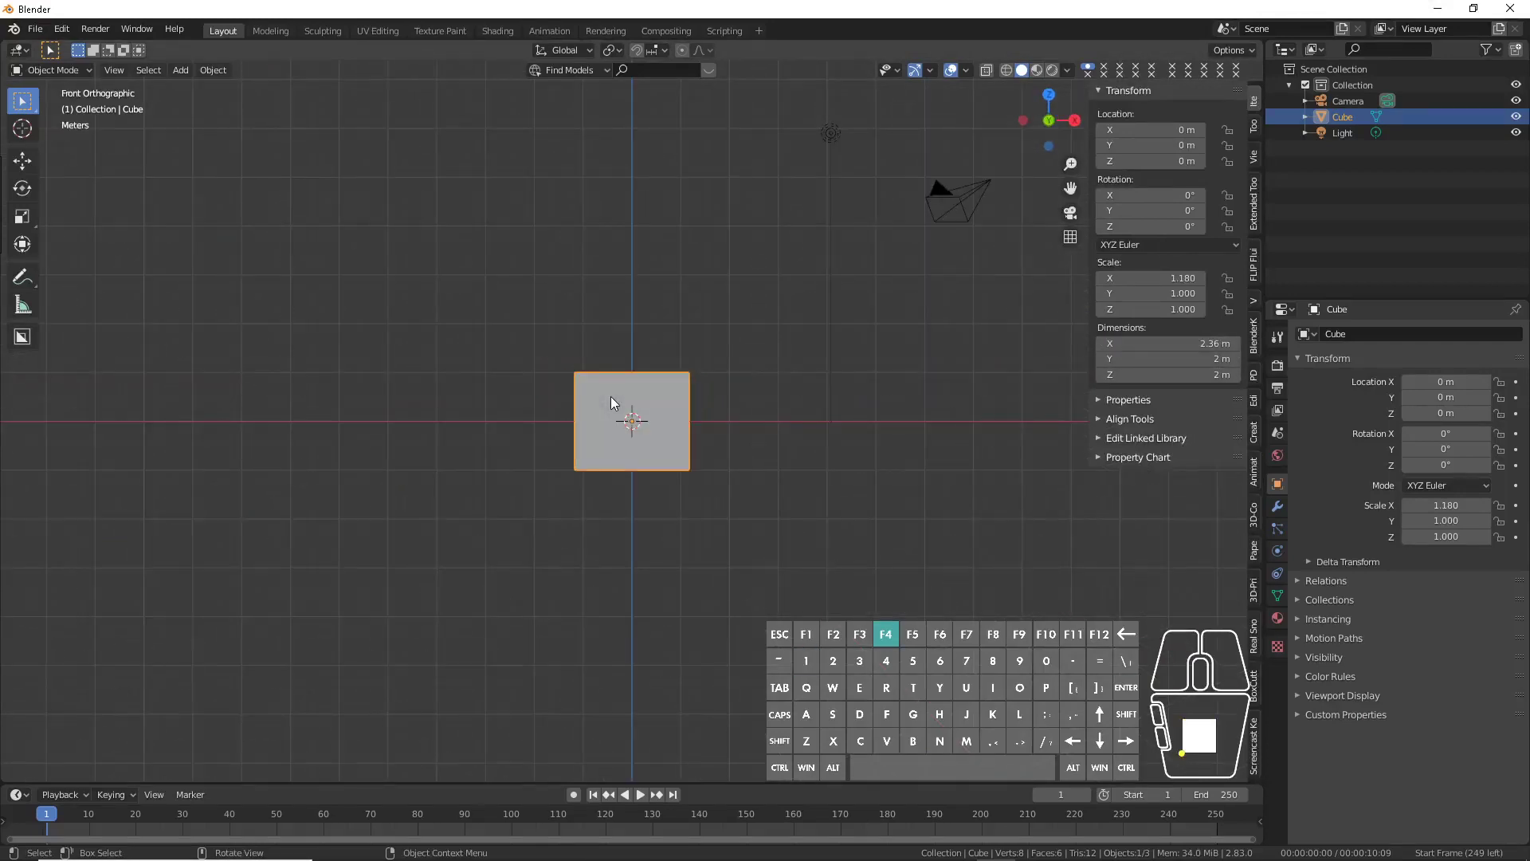
{"action": "scroll", "coordinate": [629, 422], "scroll_direction": "up", "scroll_amount": 2}
{"action": "scroll", "coordinate": [629, 427], "scroll_direction": "up", "scroll_amount": 4}
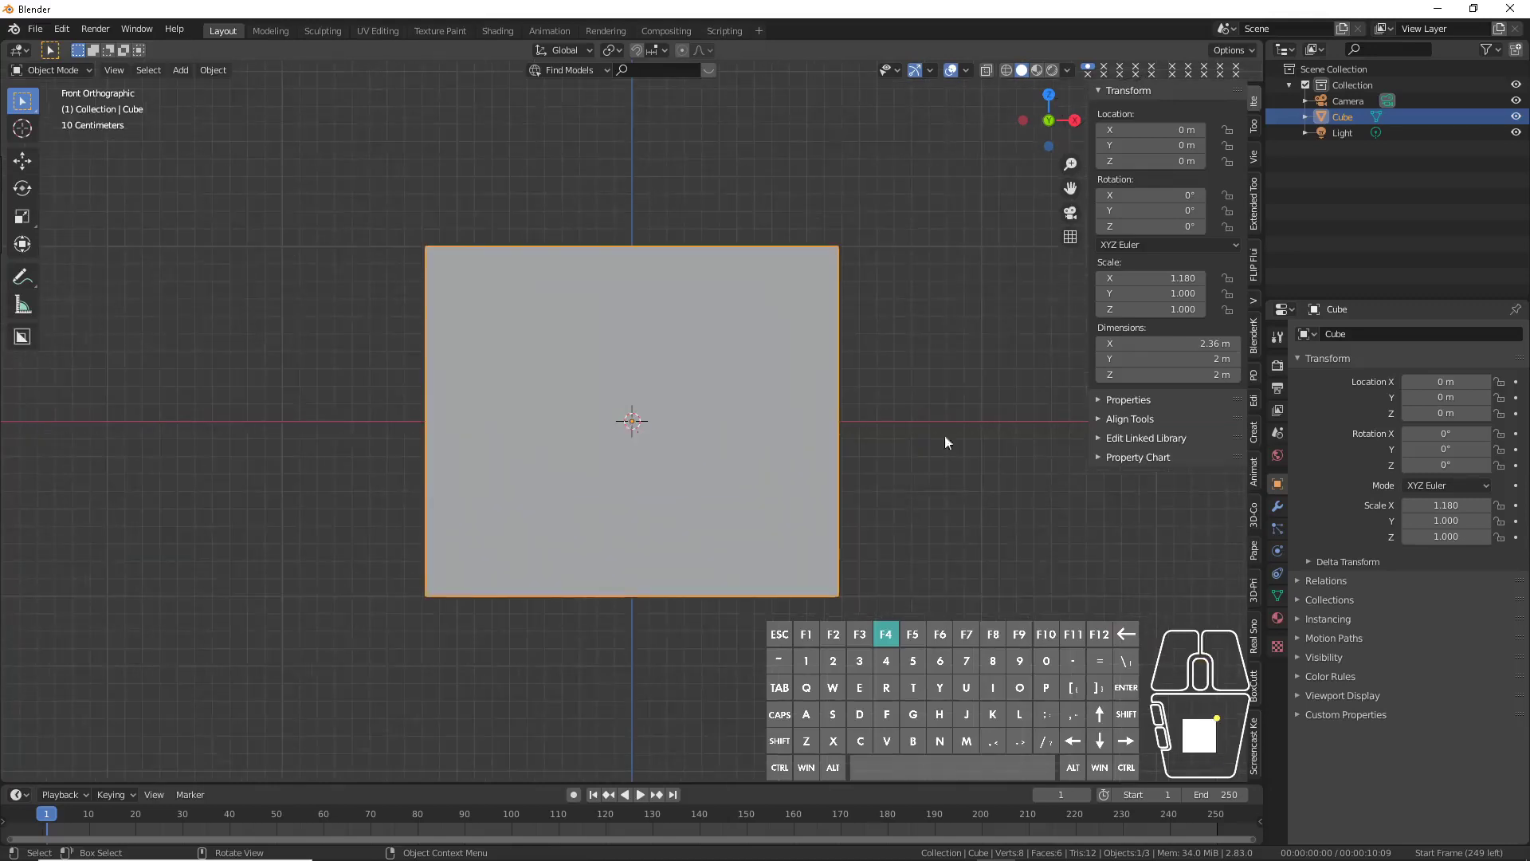
{"action": "left_click", "coordinate": [1212, 358]}
{"action": "type", "text": "1.0"}
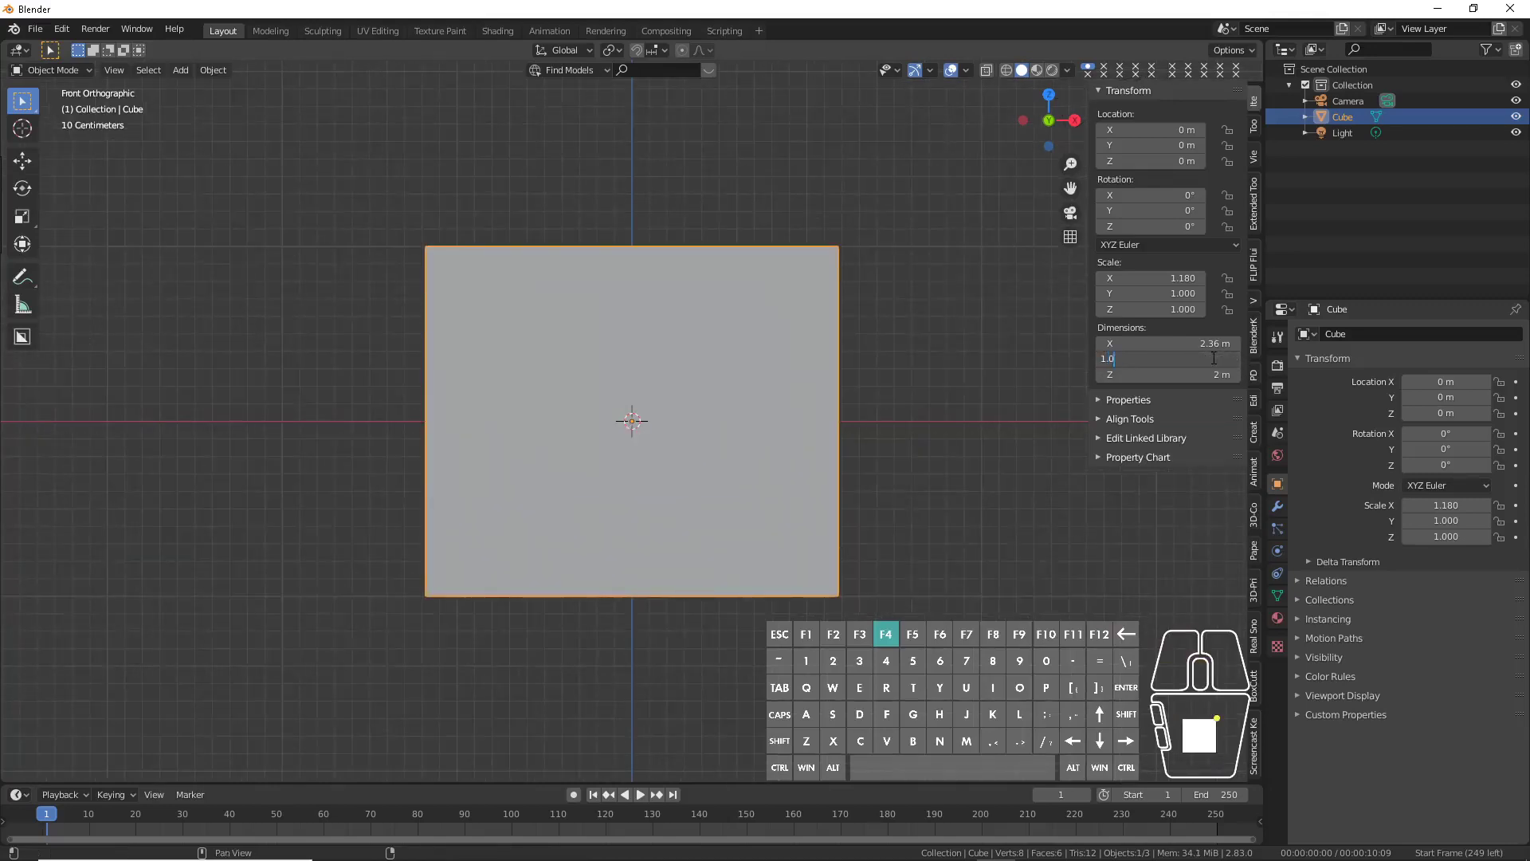
{"action": "type", "text": "2"}
{"action": "key", "text": "Return"}
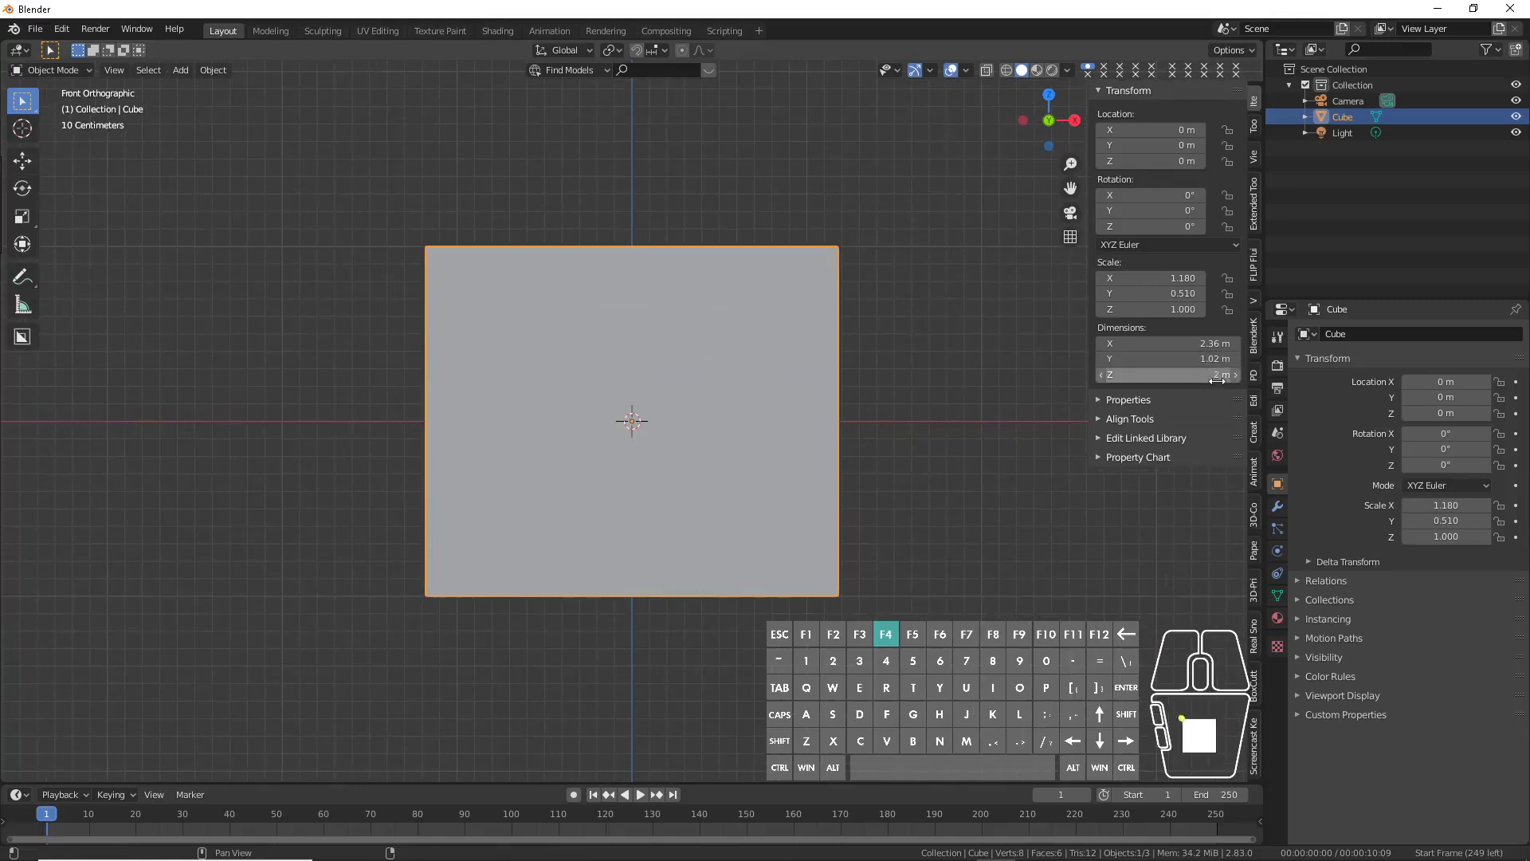
{"action": "left_click", "coordinate": [1213, 375]}
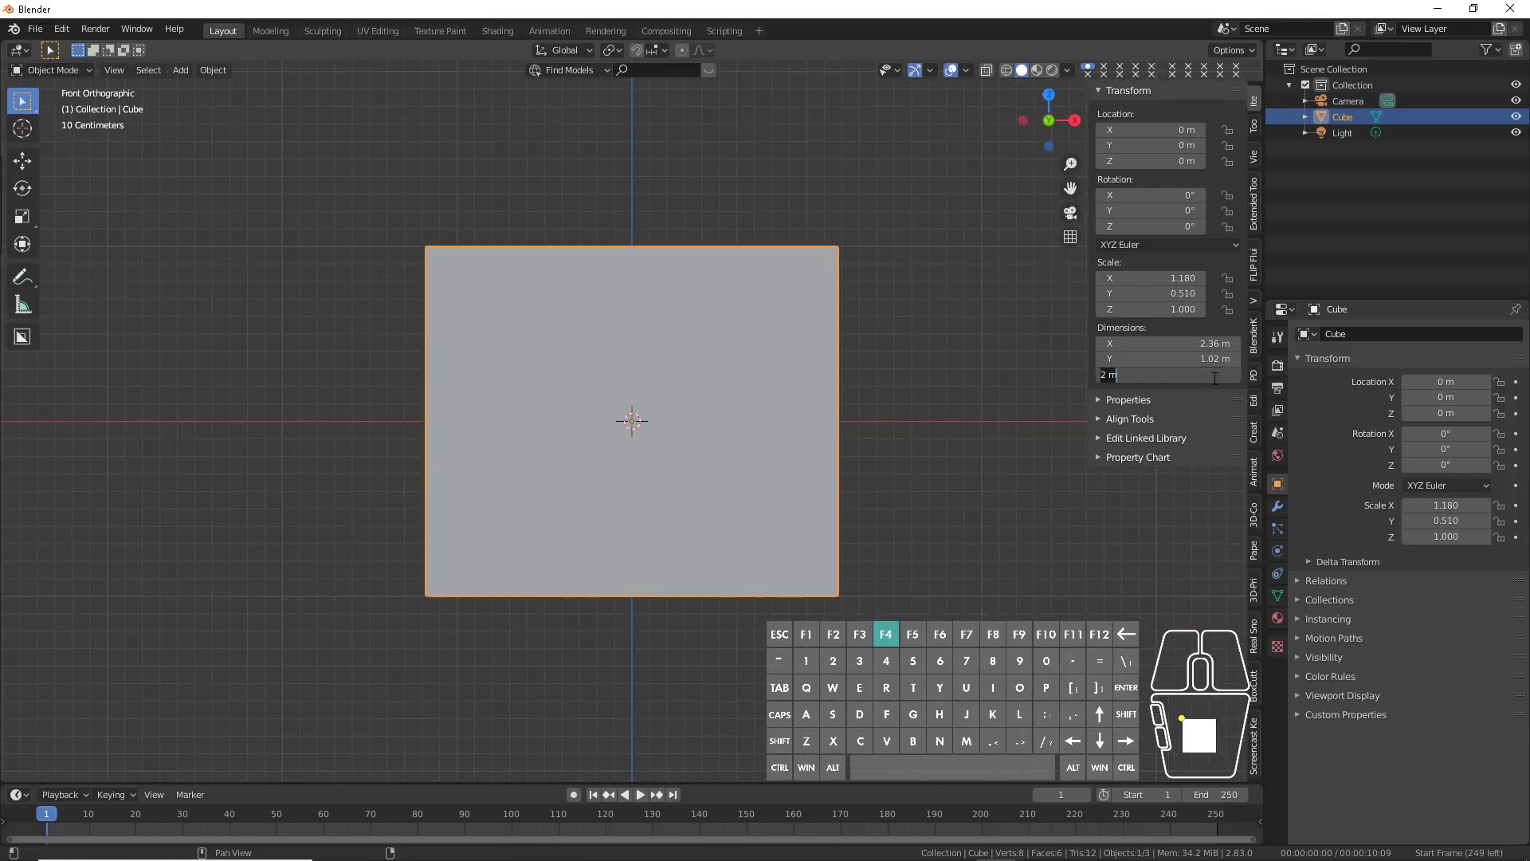
{"action": "key", "text": "BackSpace"}
{"action": "key", "text": "Return"}
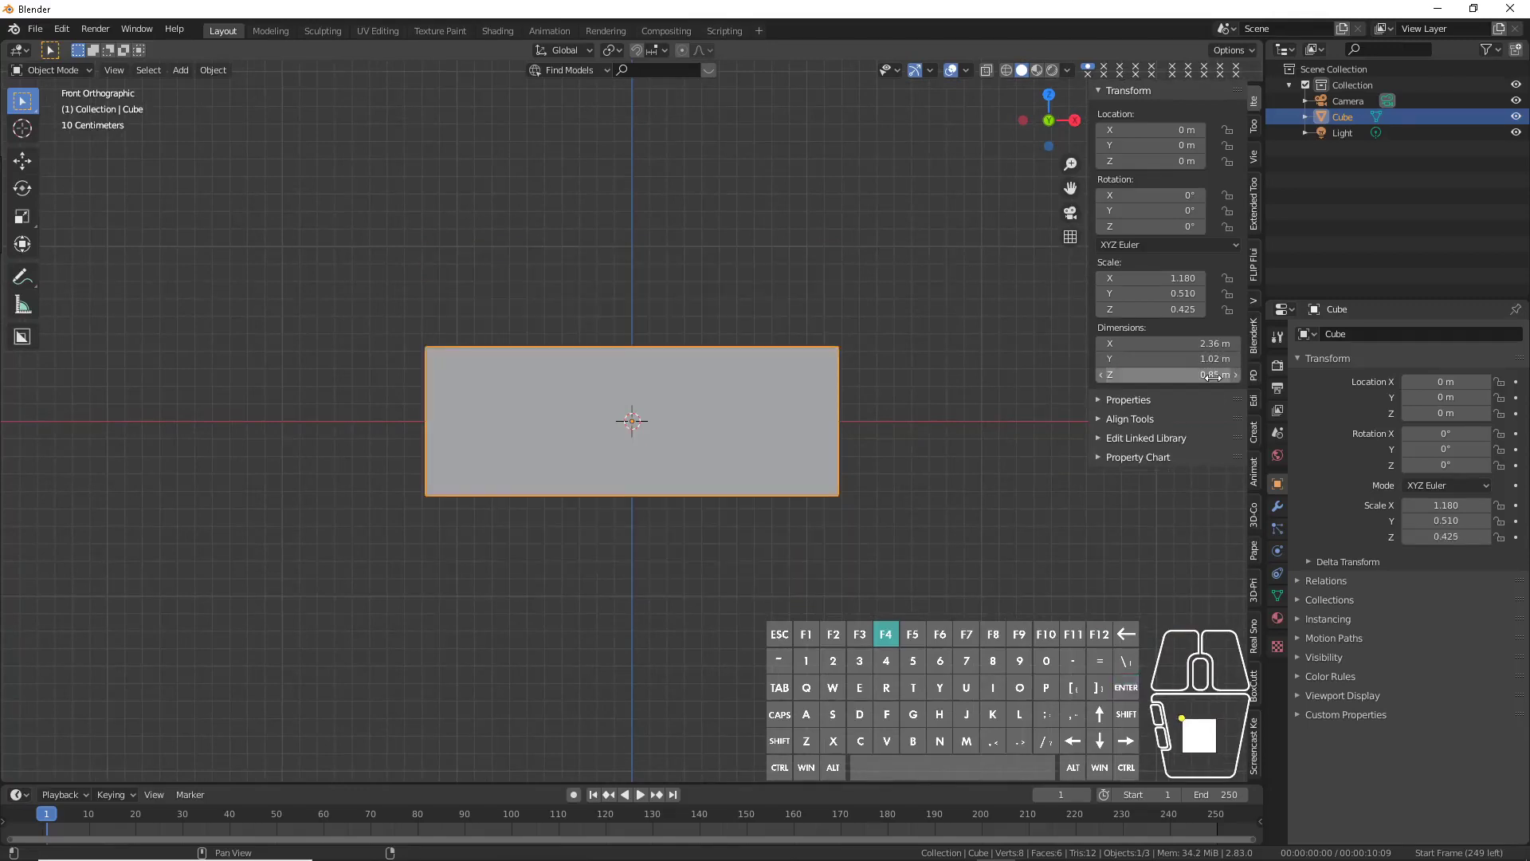
Step: Set the sofa-sized cube to display as Wire in the viewport
{"action": "scroll", "coordinate": [636, 355], "scroll_direction": "up", "scroll_amount": 2}
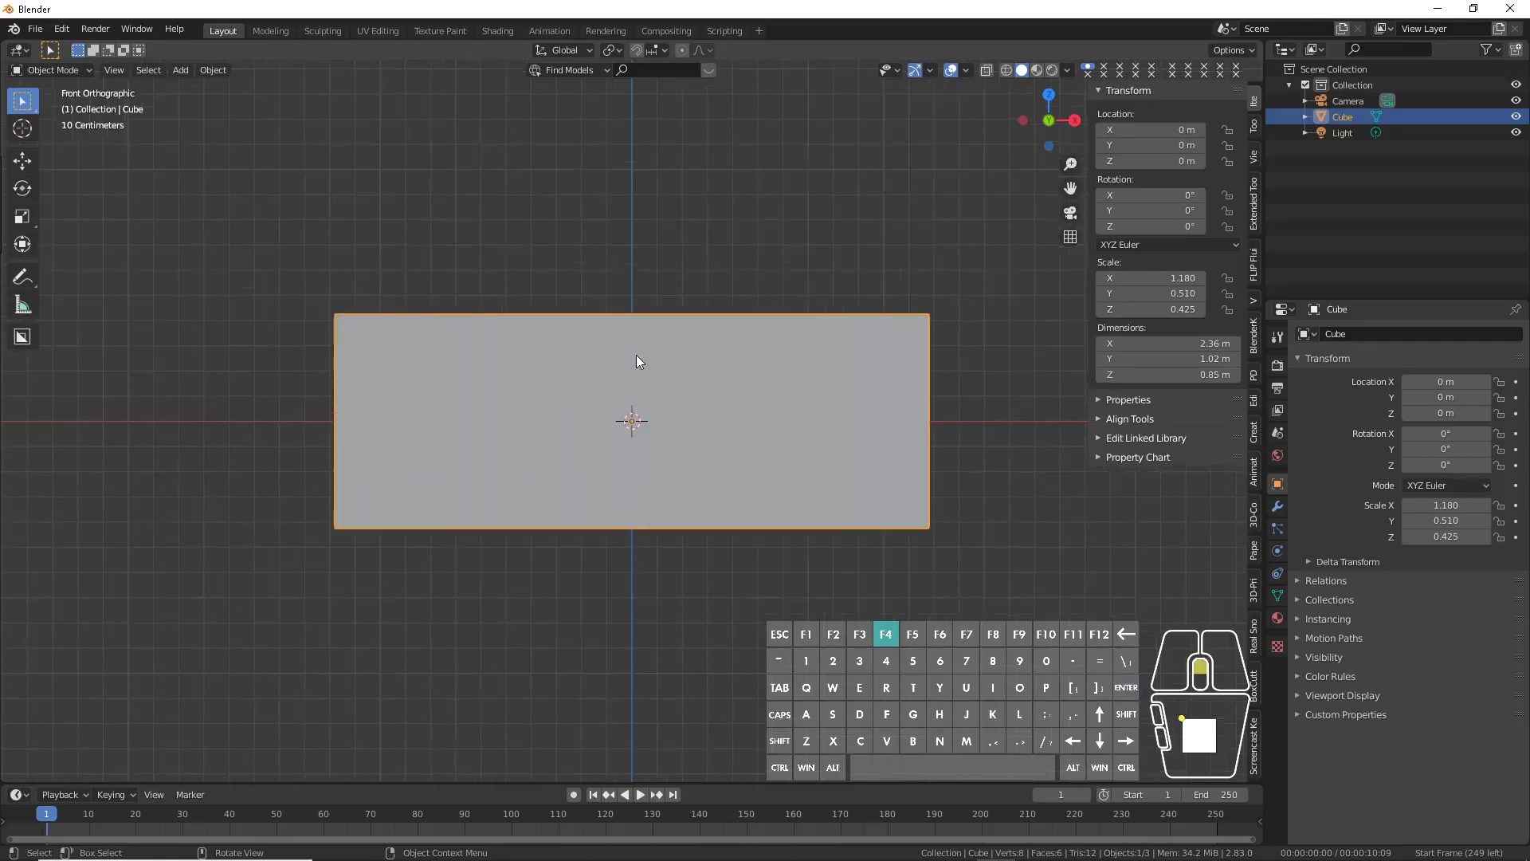
{"action": "left_click", "coordinate": [1276, 487]}
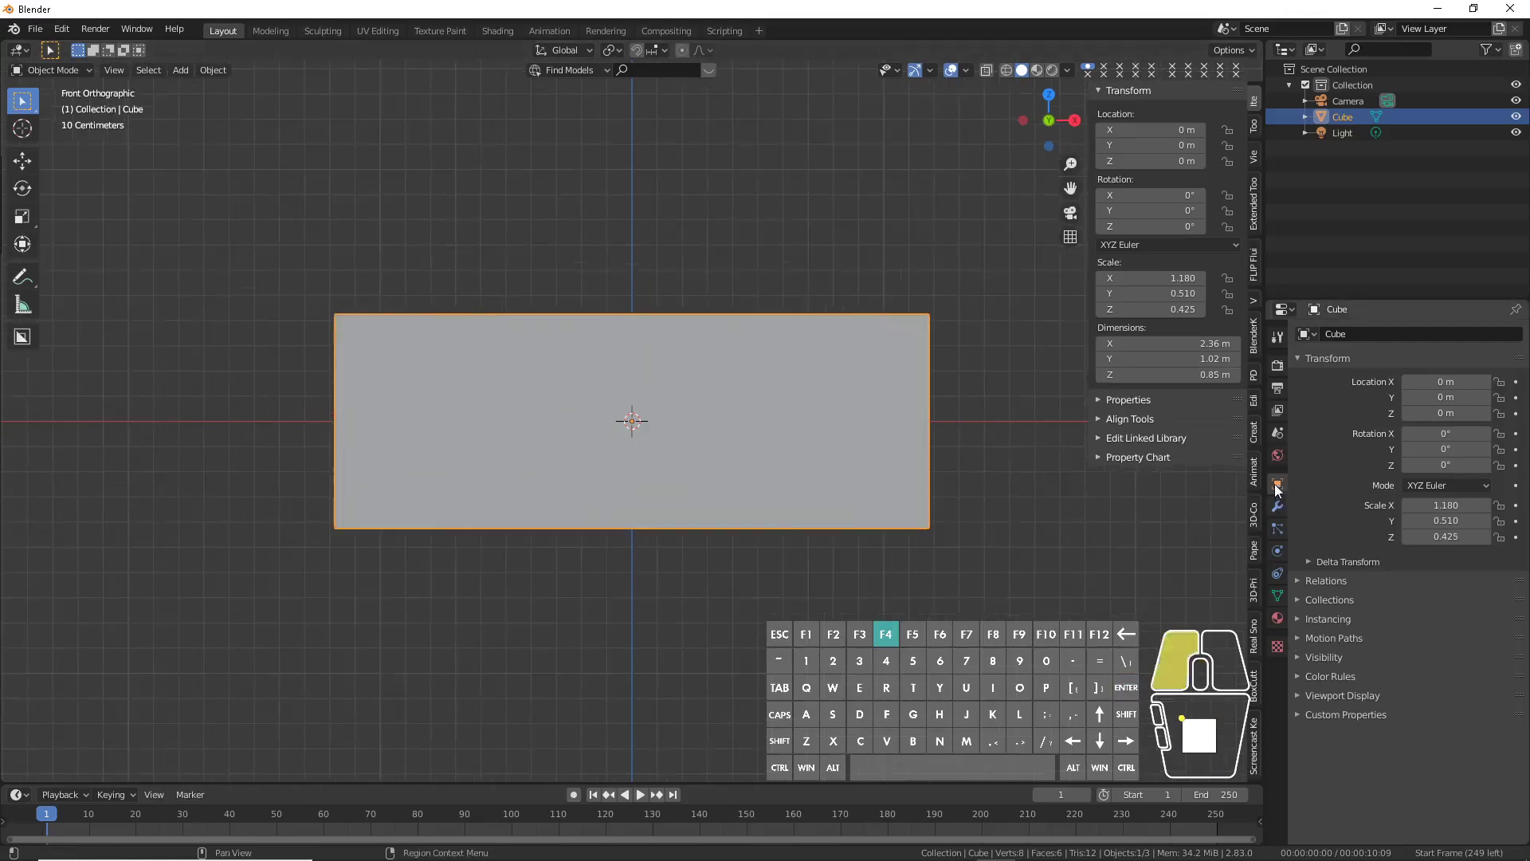
{"action": "left_click", "coordinate": [1307, 695]}
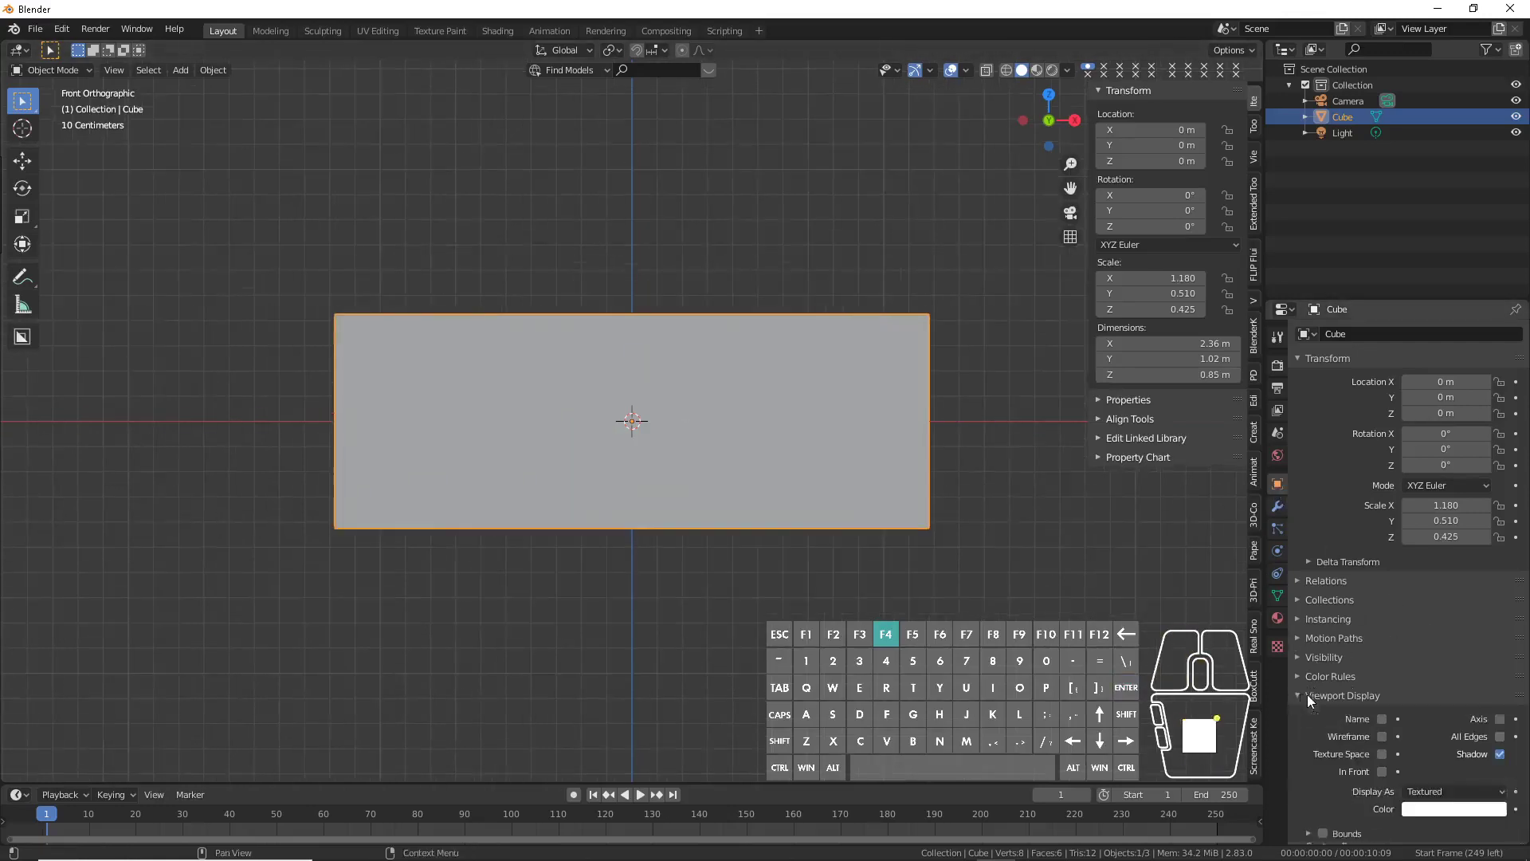
{"action": "scroll", "coordinate": [1389, 673], "scroll_direction": "down", "scroll_amount": 1}
{"action": "left_click", "coordinate": [1437, 778]}
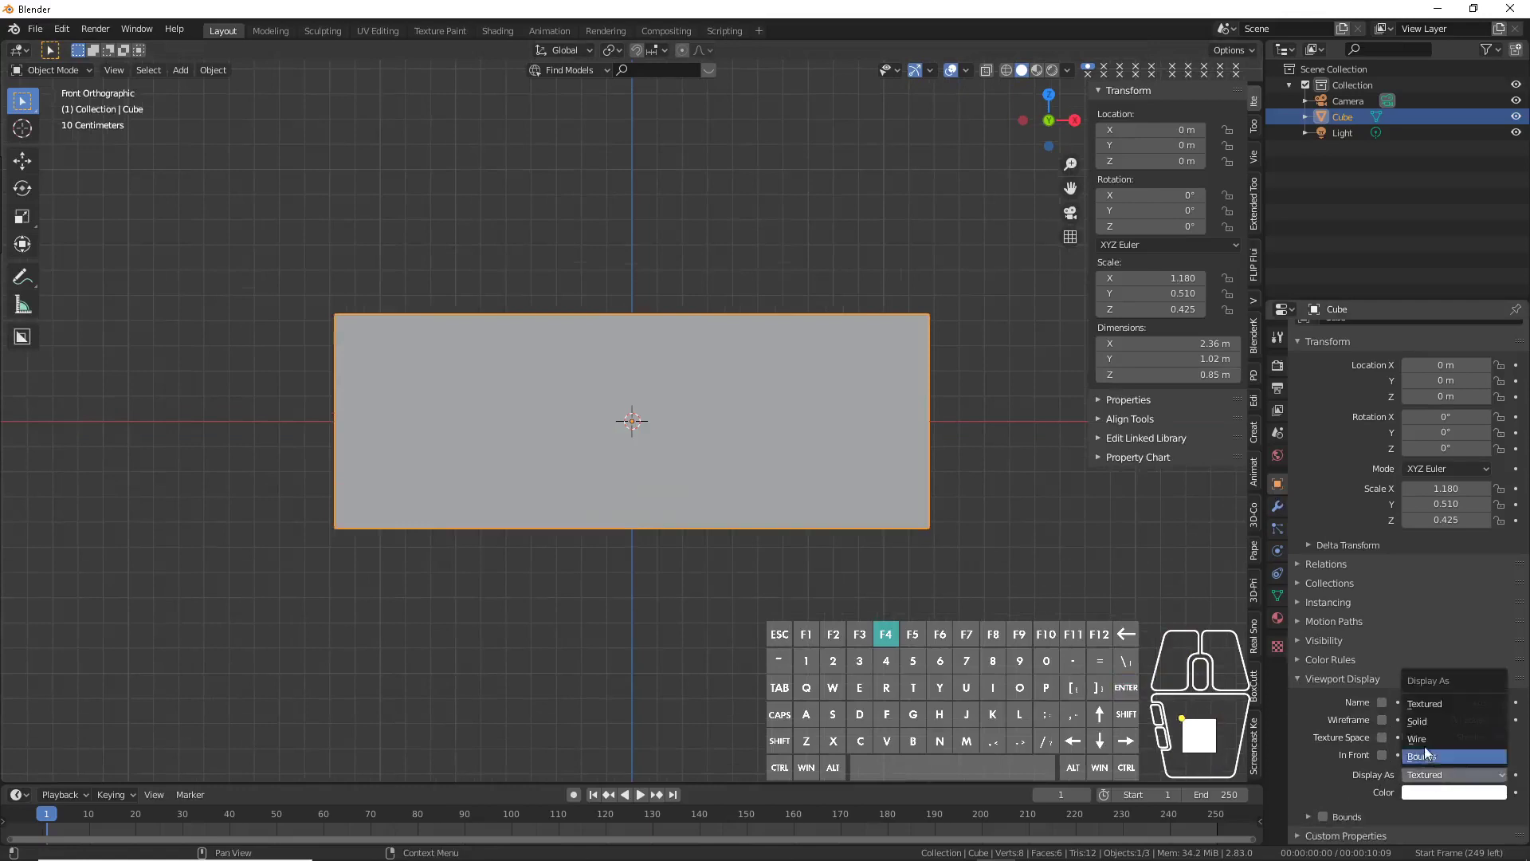
{"action": "left_click", "coordinate": [1422, 740]}
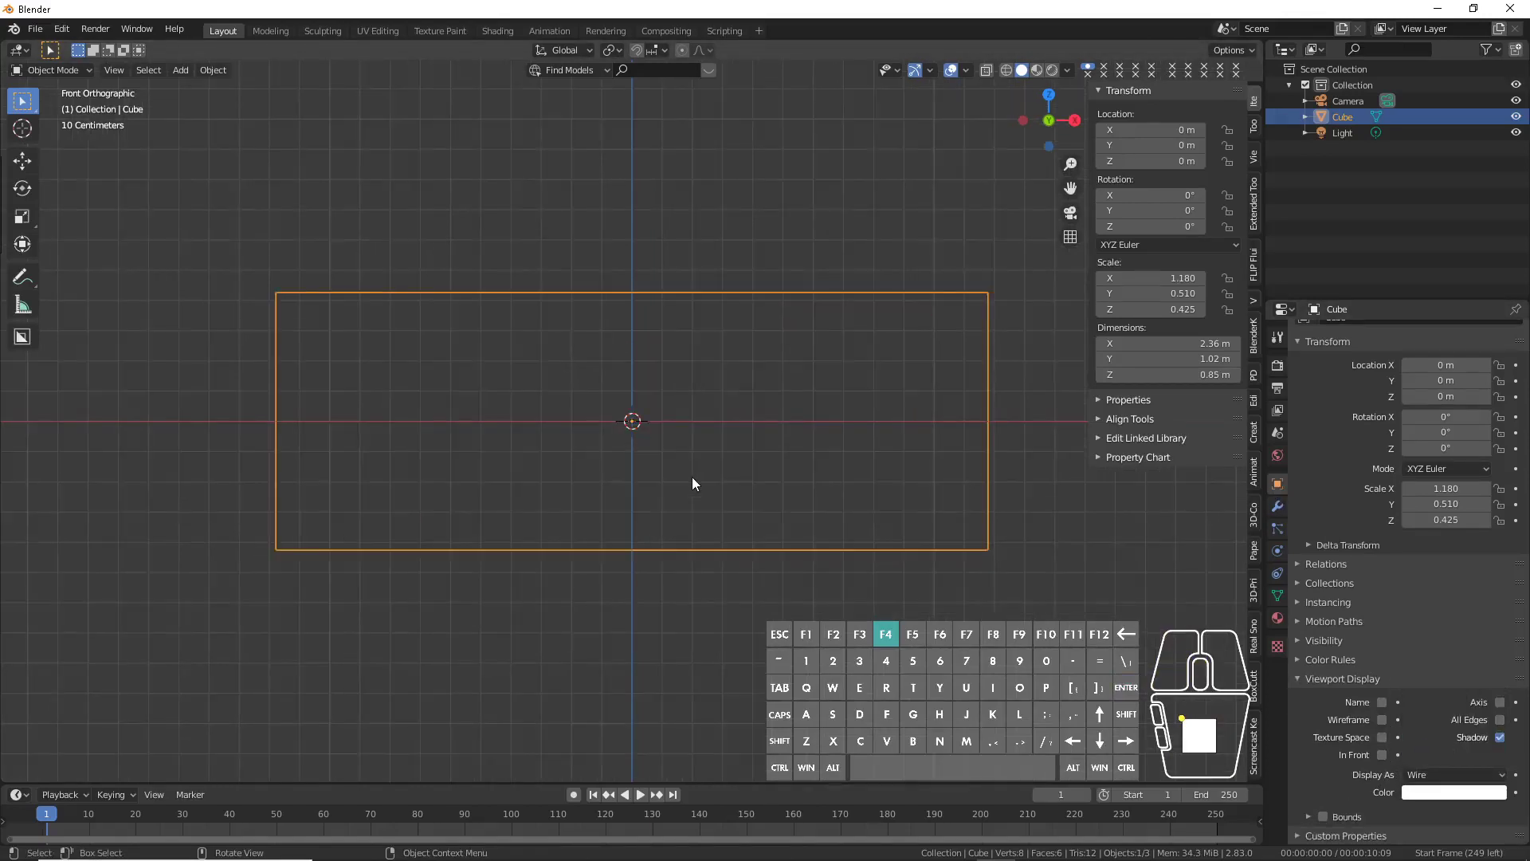
Step: Move the wireframe box up along Z by about 0.43 m so its base sits on the ground line
{"action": "key", "text": "g"}
{"action": "key", "text": "z"}
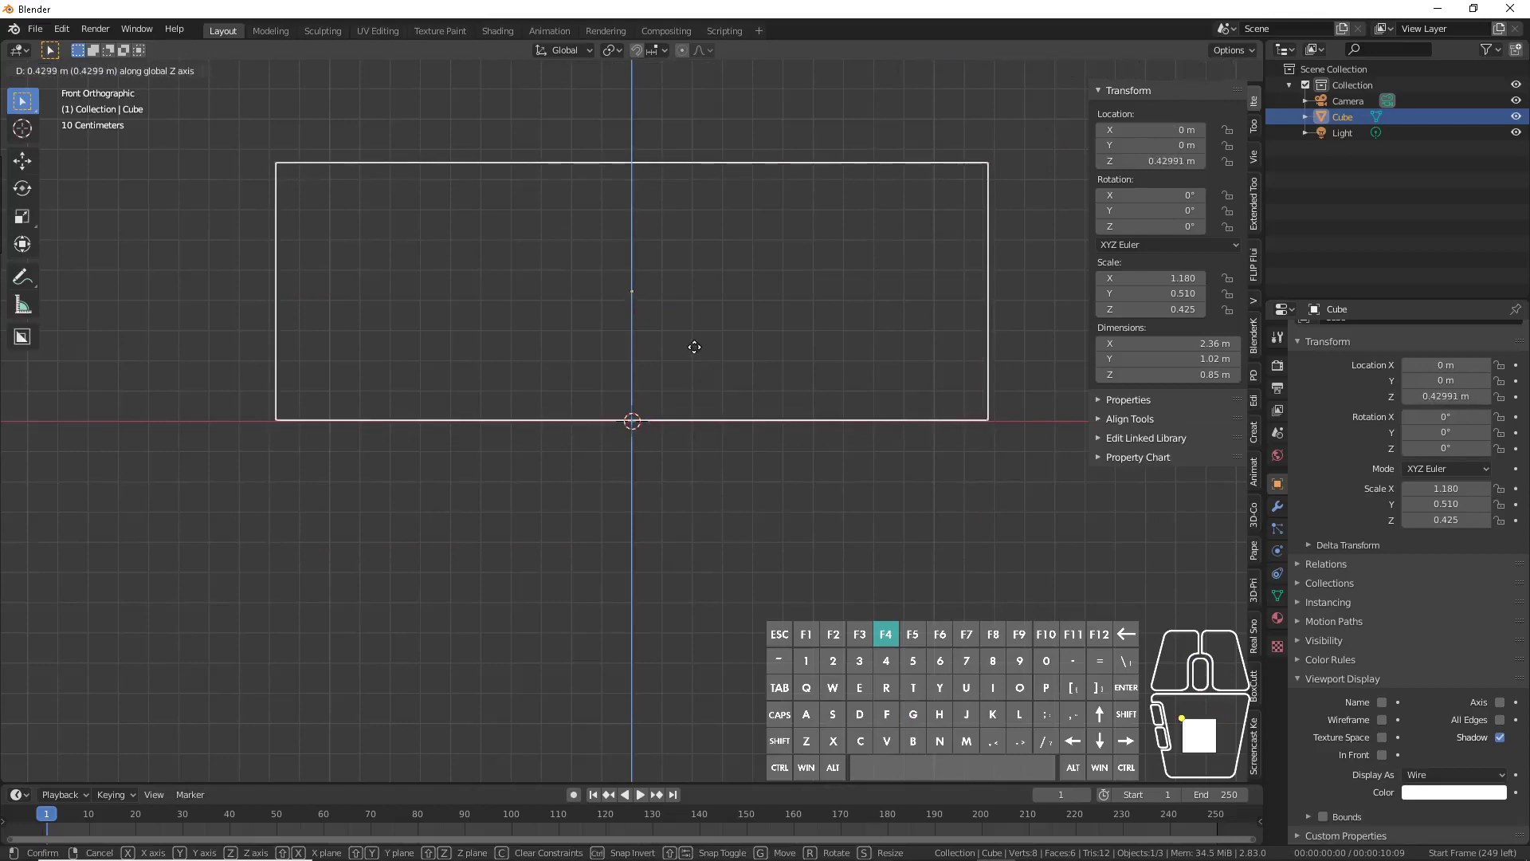
{"action": "left_click", "coordinate": [695, 346]}
{"action": "scroll", "coordinate": [707, 400], "scroll_direction": "up", "scroll_amount": 2}
{"action": "scroll", "coordinate": [706, 400], "scroll_direction": "down", "scroll_amount": 1}
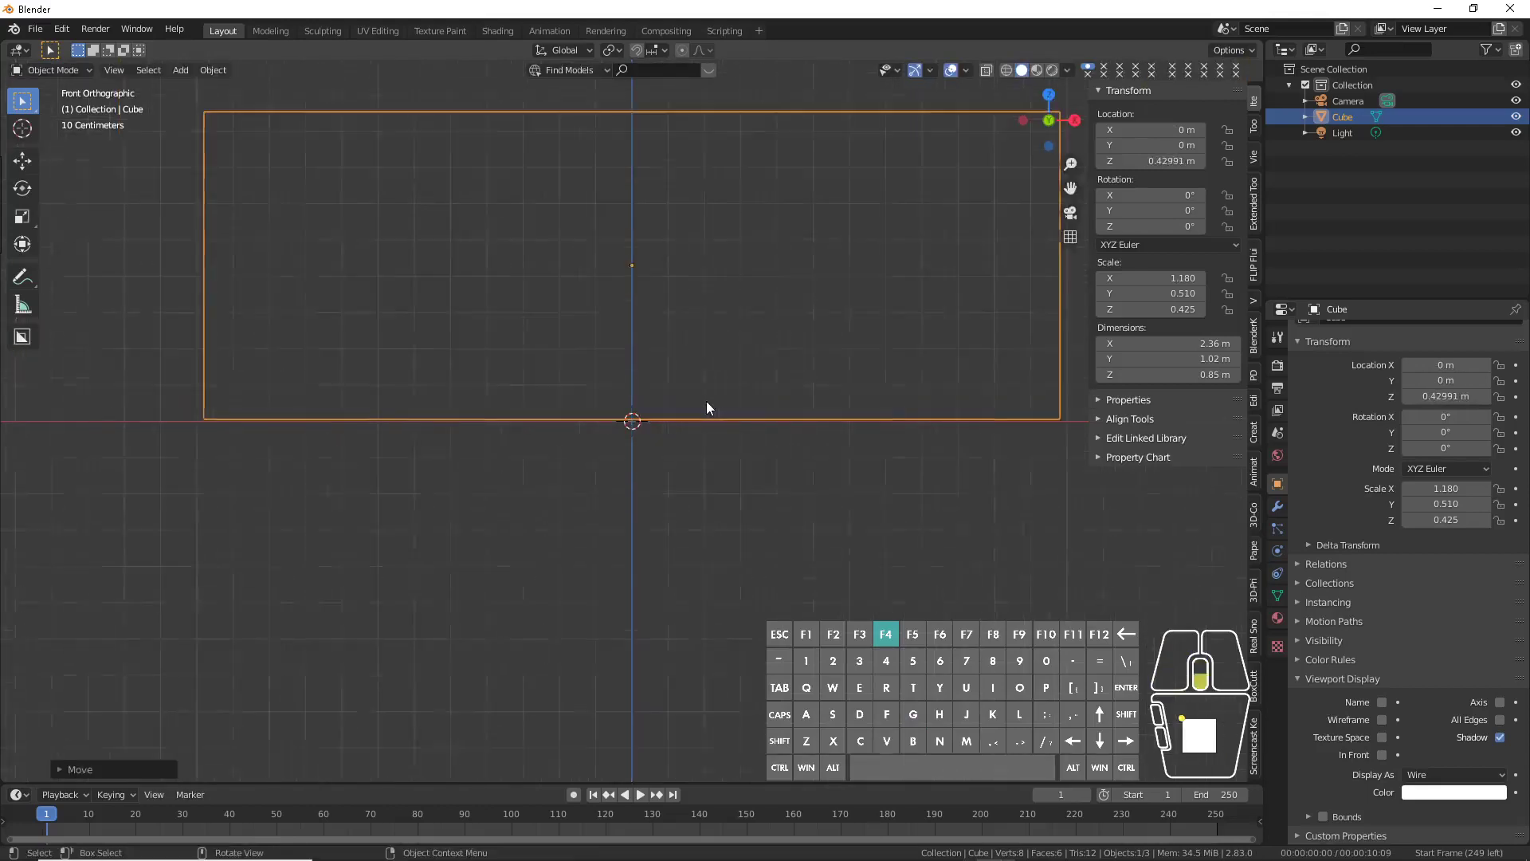
{"action": "middle_click_drag", "start_coordinate": [707, 400], "coordinate": [686, 514], "text": "shift"}
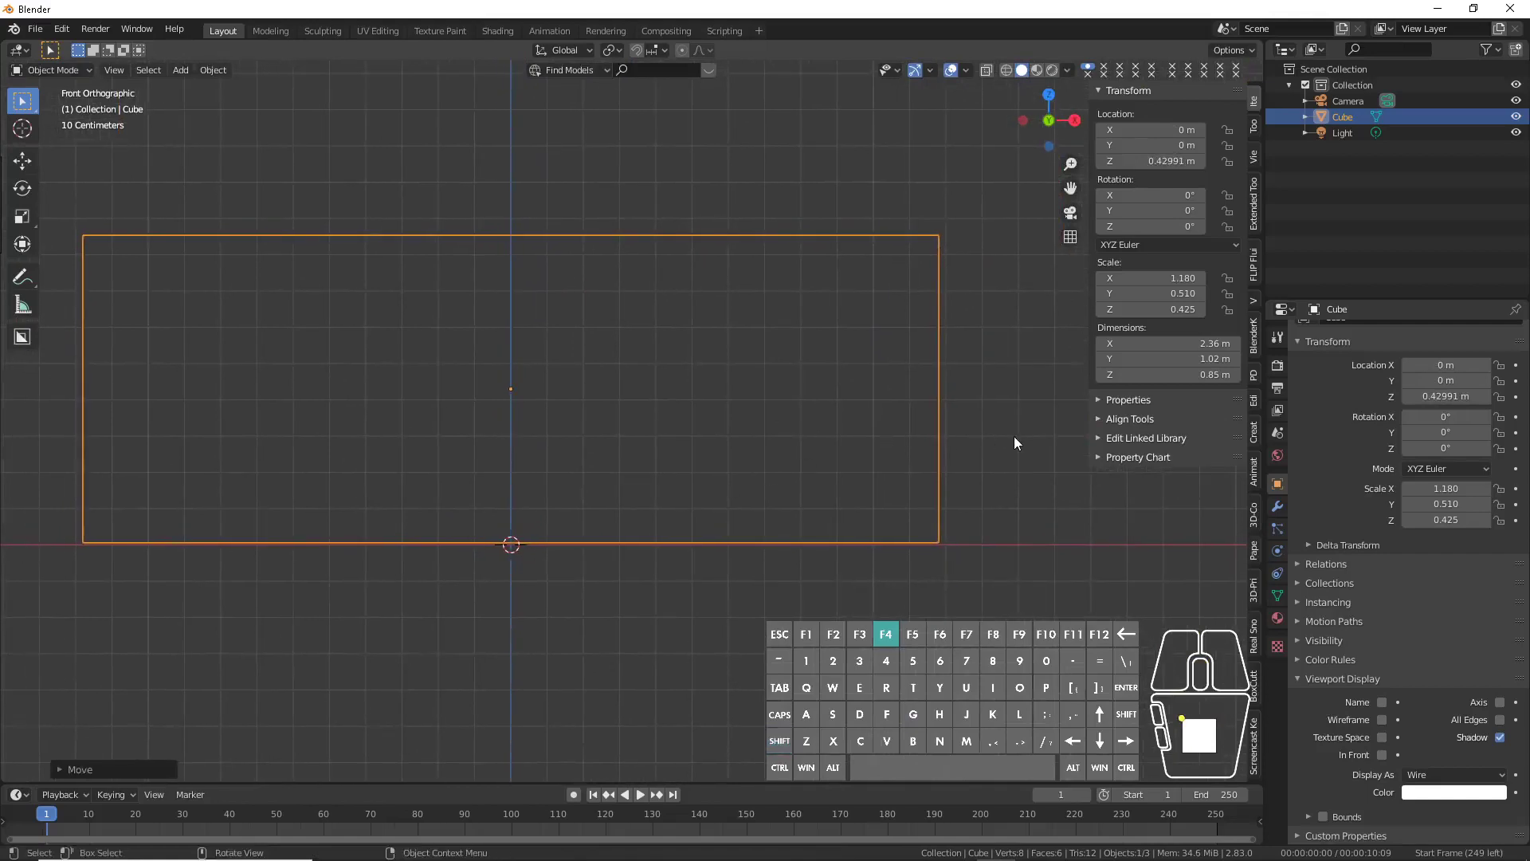
Step: Close the sidebar and duplicate the wireframe box in place
{"action": "key", "text": "n"}
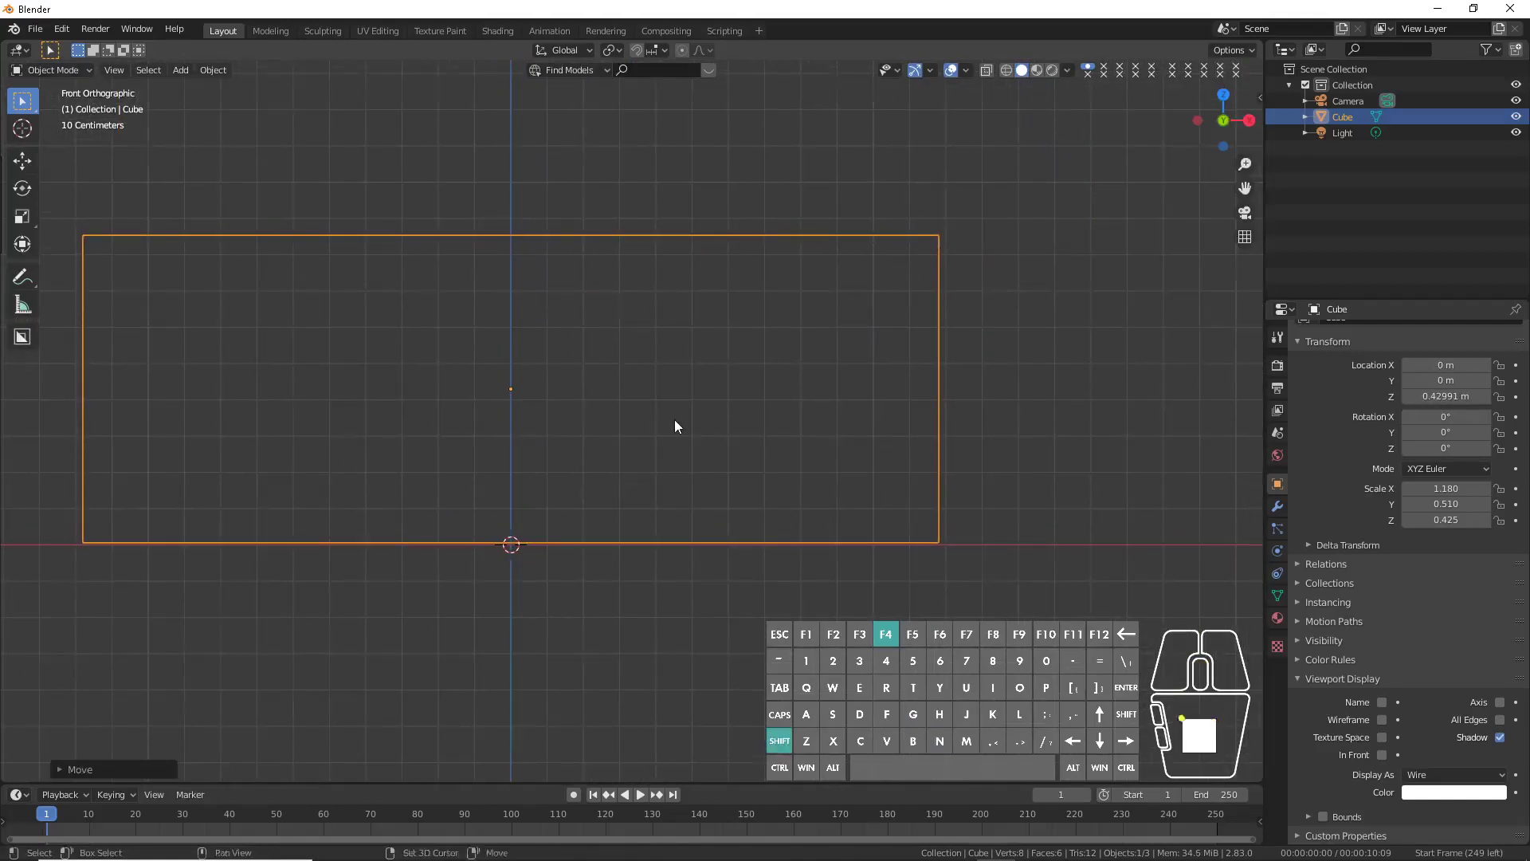
{"action": "middle_click_drag", "start_coordinate": [674, 420], "coordinate": [804, 410], "text": "shift"}
{"action": "scroll", "coordinate": [796, 418], "scroll_direction": "up", "scroll_amount": 1}
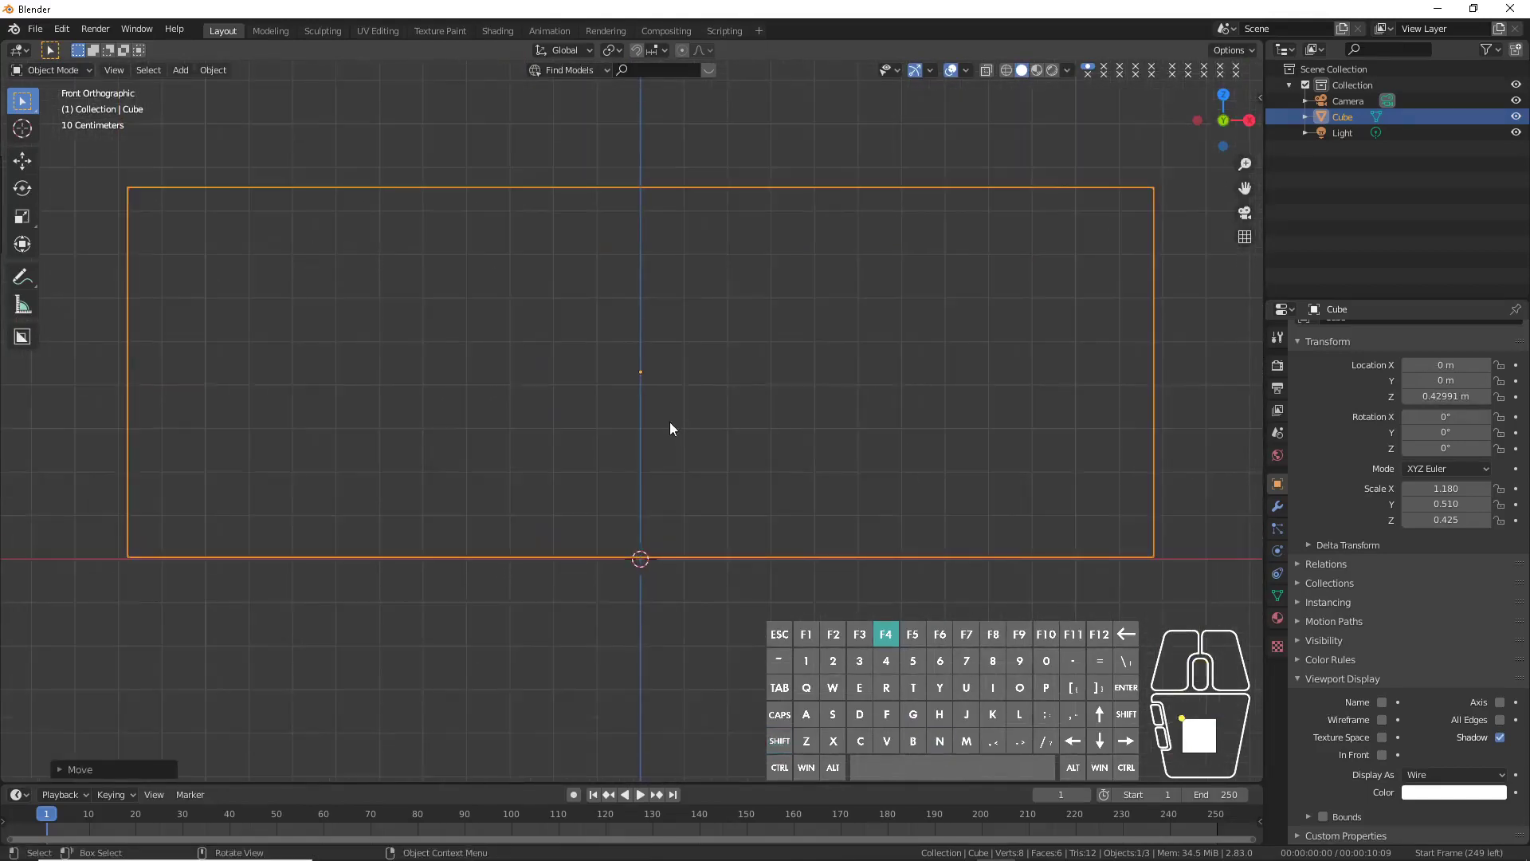
{"action": "scroll", "coordinate": [669, 422], "scroll_direction": "down", "scroll_amount": 1}
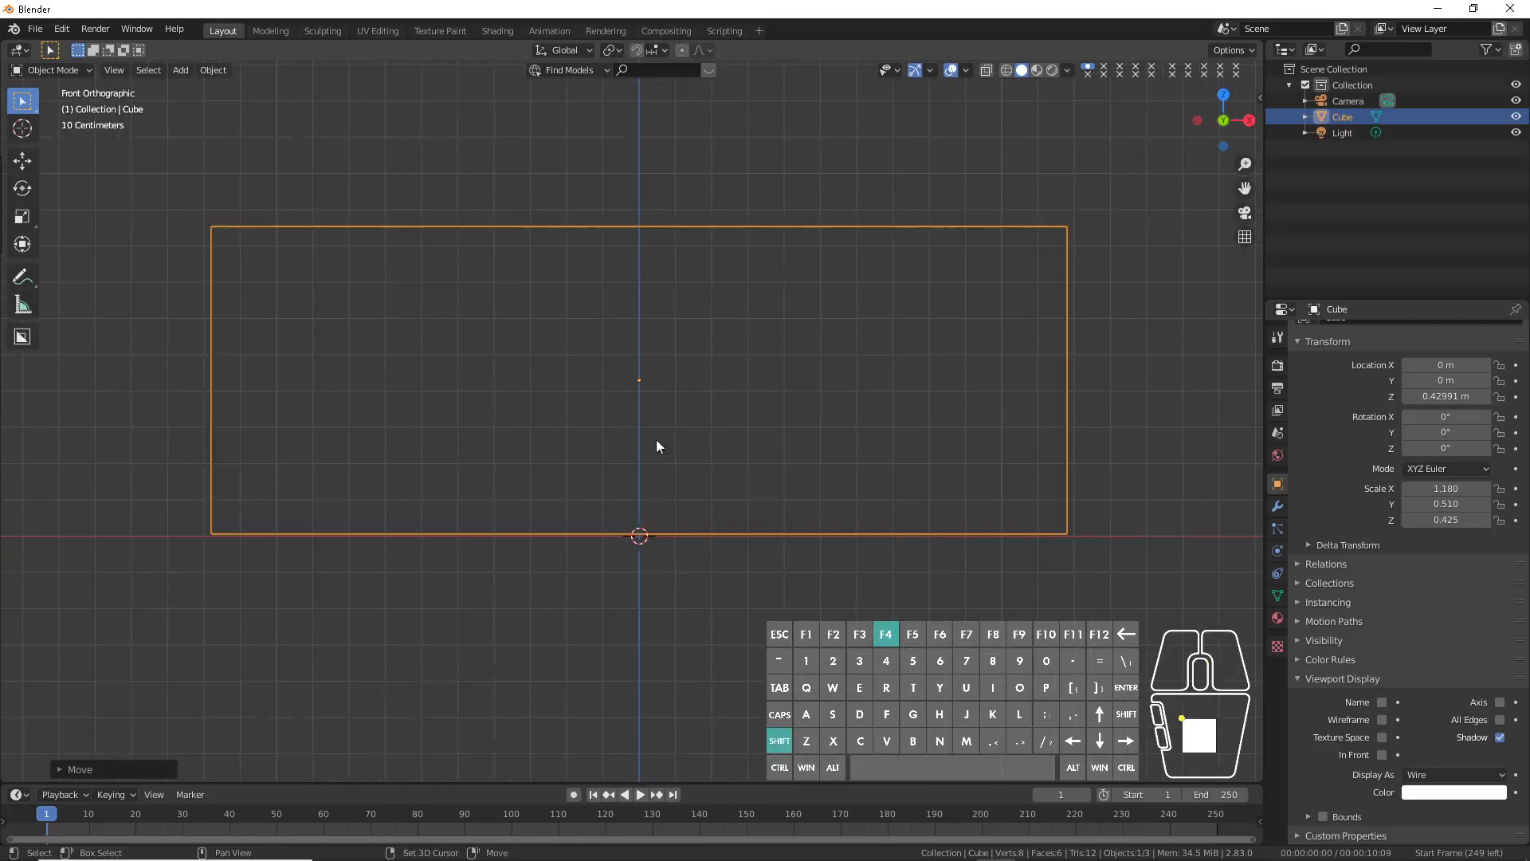
{"action": "key", "text": "shift+d"}
{"action": "right_click", "coordinate": [821, 218]}
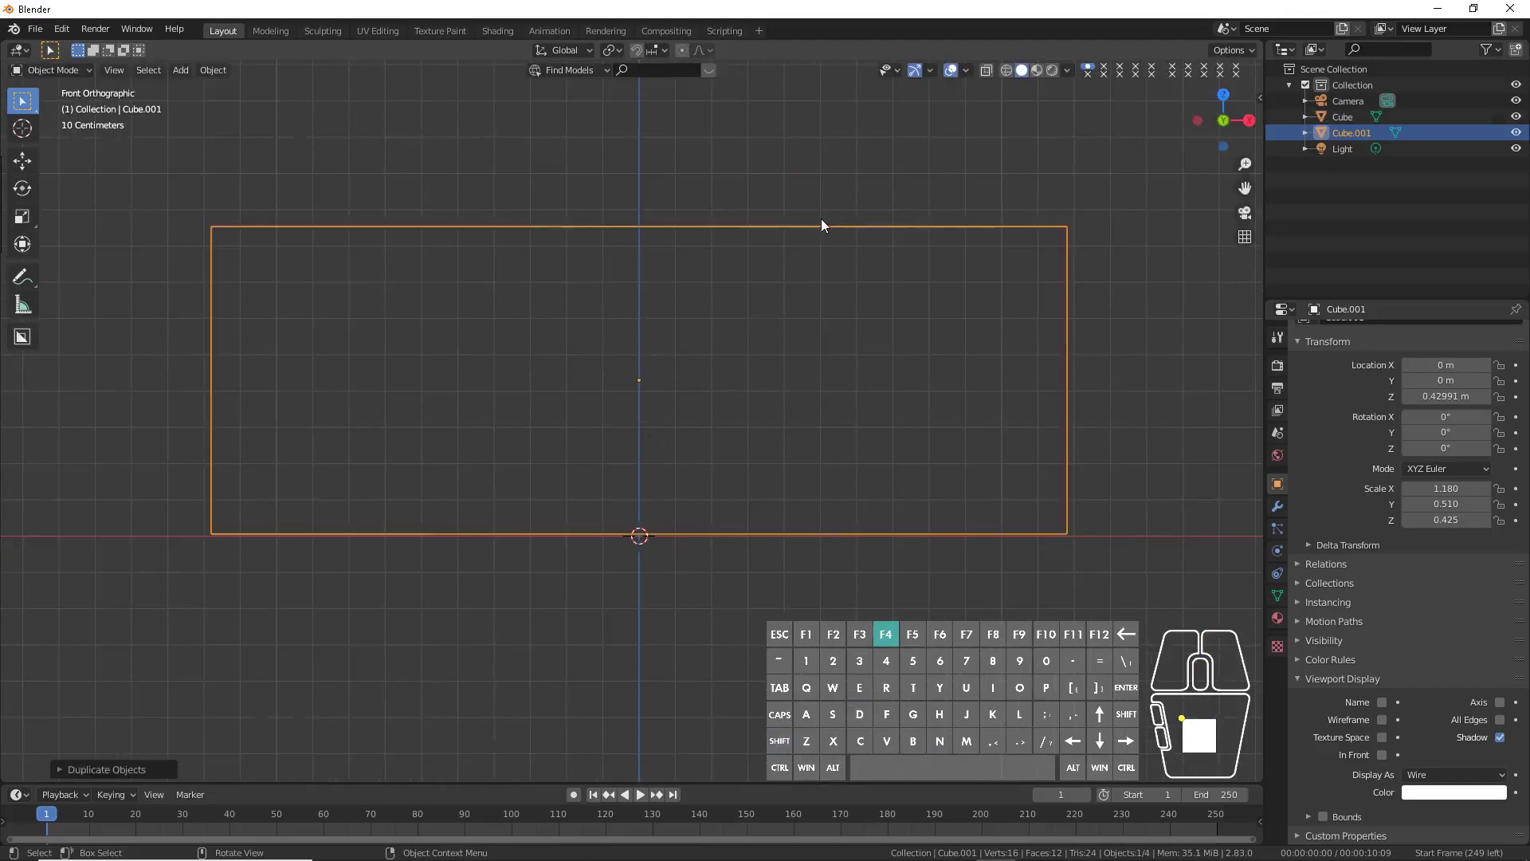
Step: Look up the footstool's dimensions in the Nils tear sheet in Adobe Acrobat Reader, and return to Blender with the sidebar shown
{"action": "mouse_move", "coordinate": [1034, 856]}
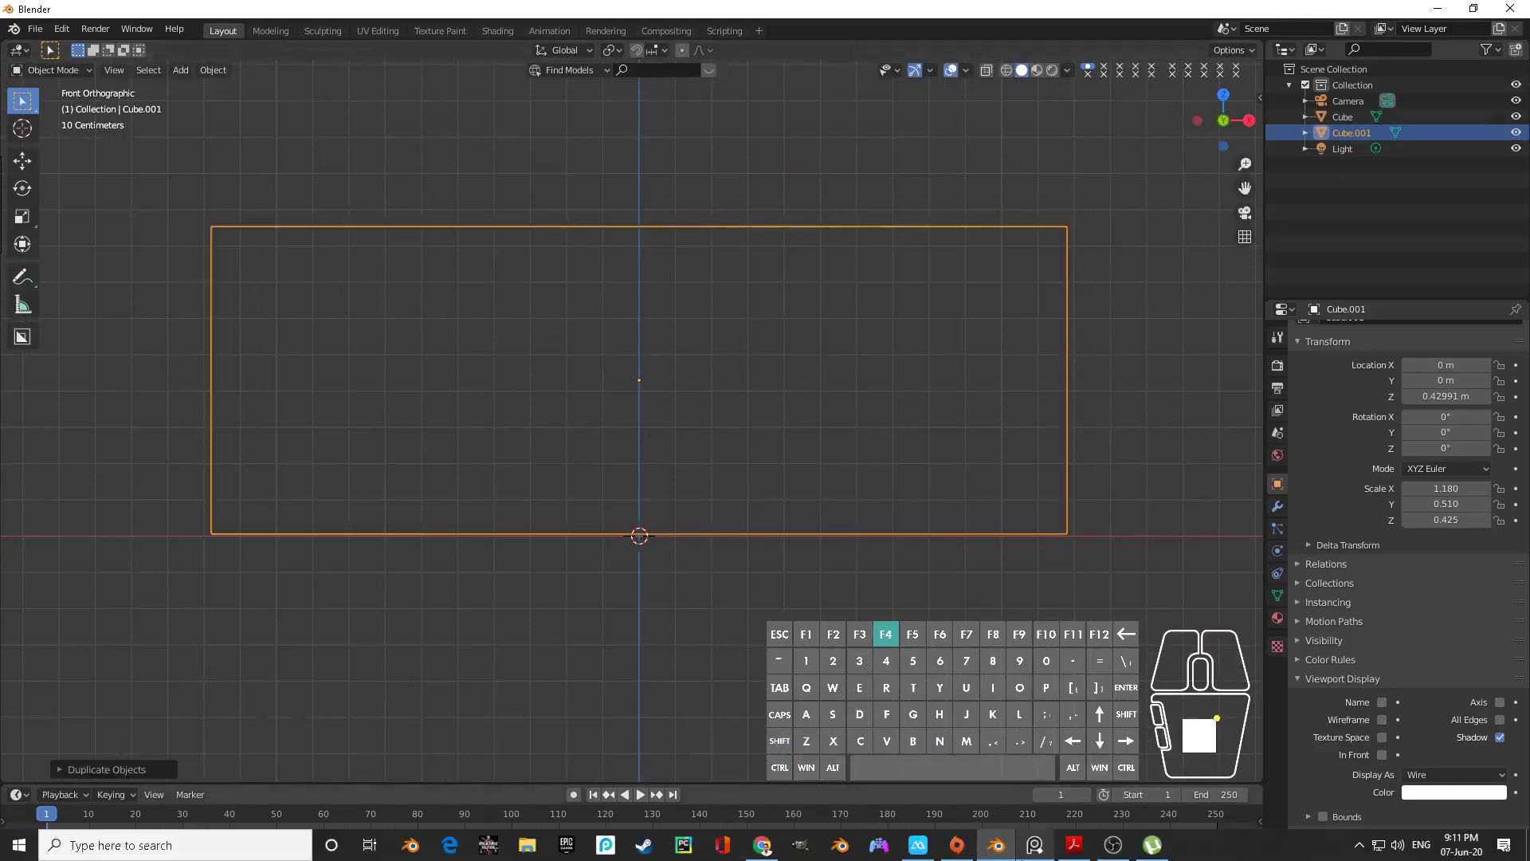
{"action": "left_click", "coordinate": [1073, 845]}
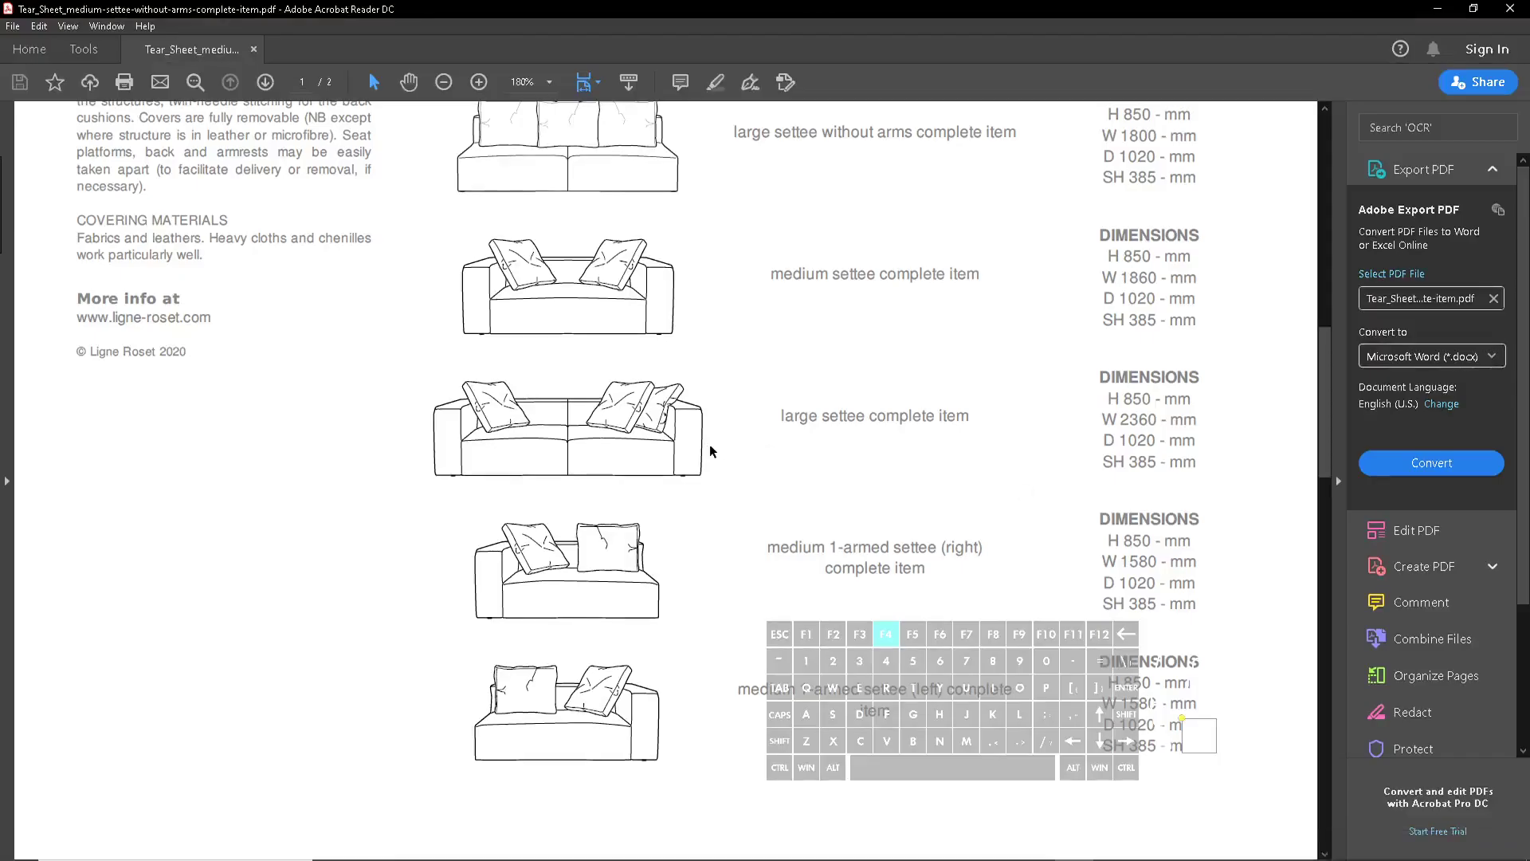
{"action": "scroll", "coordinate": [711, 444], "scroll_direction": "up", "scroll_amount": 3}
{"action": "scroll", "coordinate": [707, 451], "scroll_direction": "up", "scroll_amount": 7}
{"action": "scroll", "coordinate": [758, 465], "scroll_direction": "down", "scroll_amount": 11}
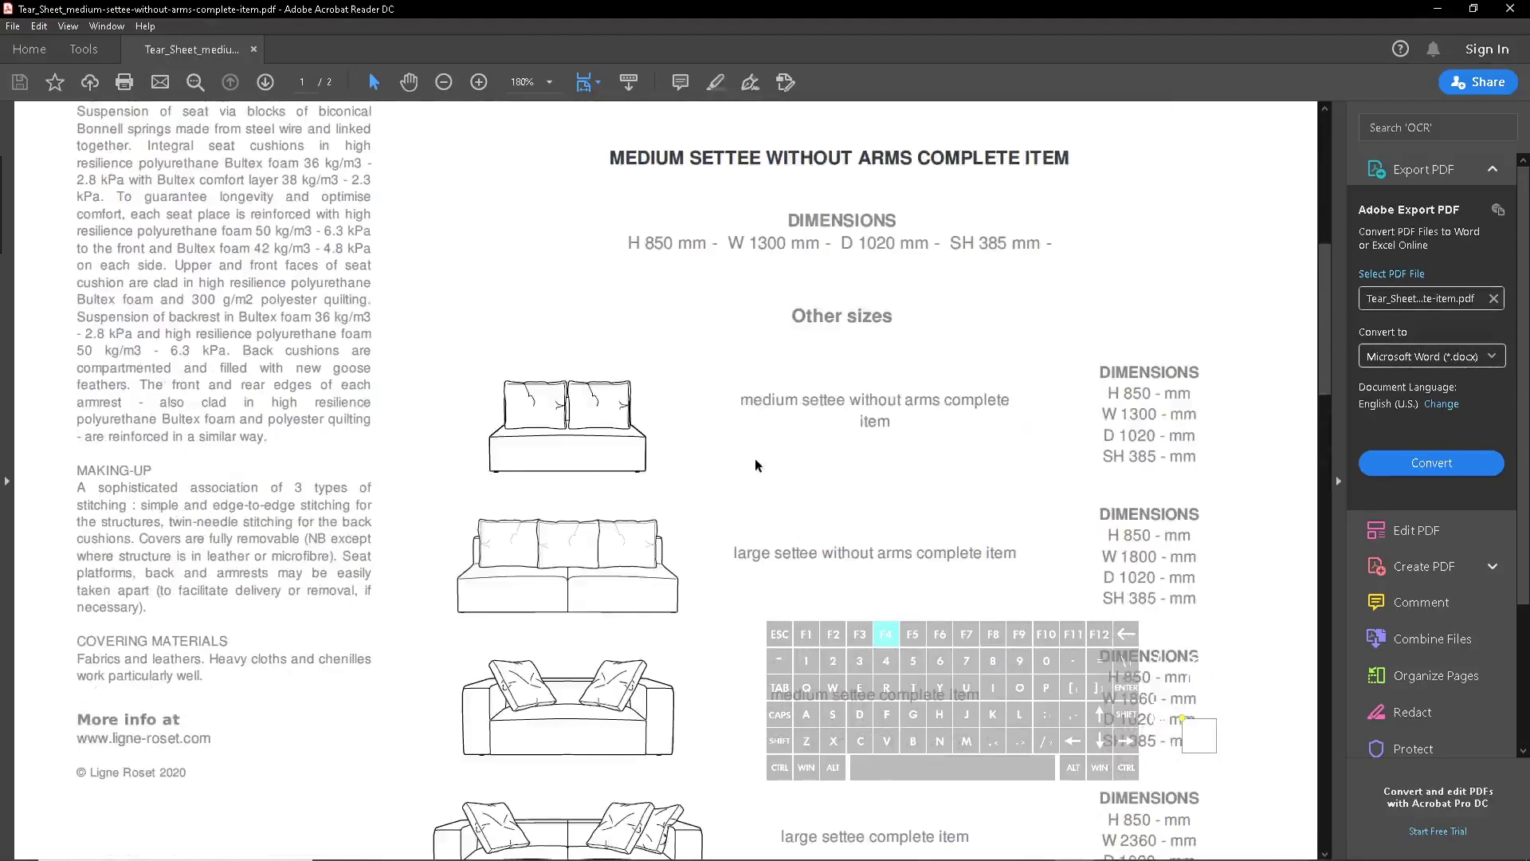
{"action": "scroll", "coordinate": [752, 436], "scroll_direction": "down", "scroll_amount": 20}
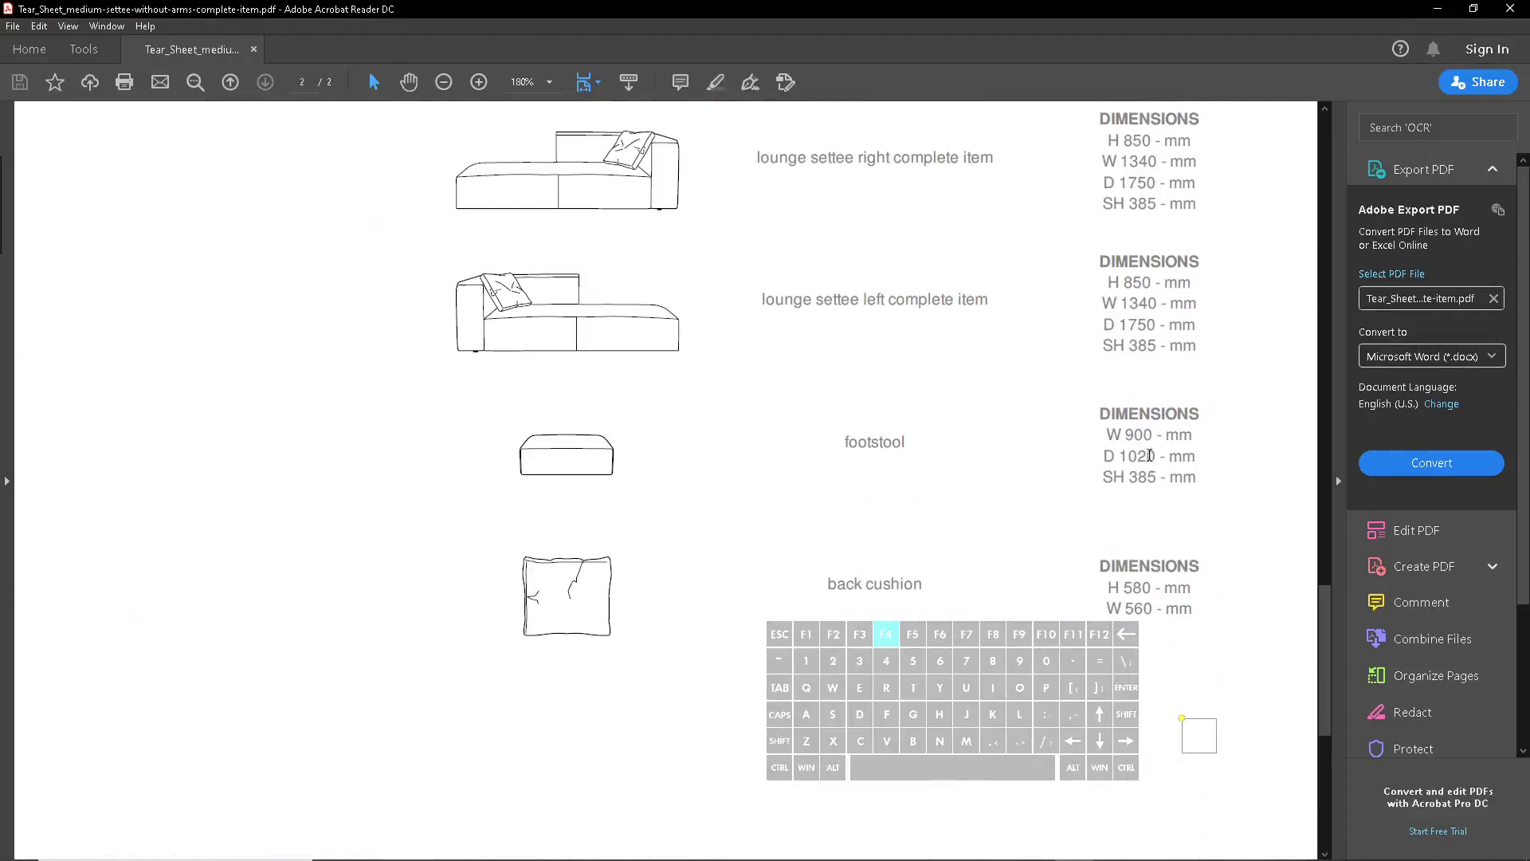
{"action": "left_click", "coordinate": [1434, 10]}
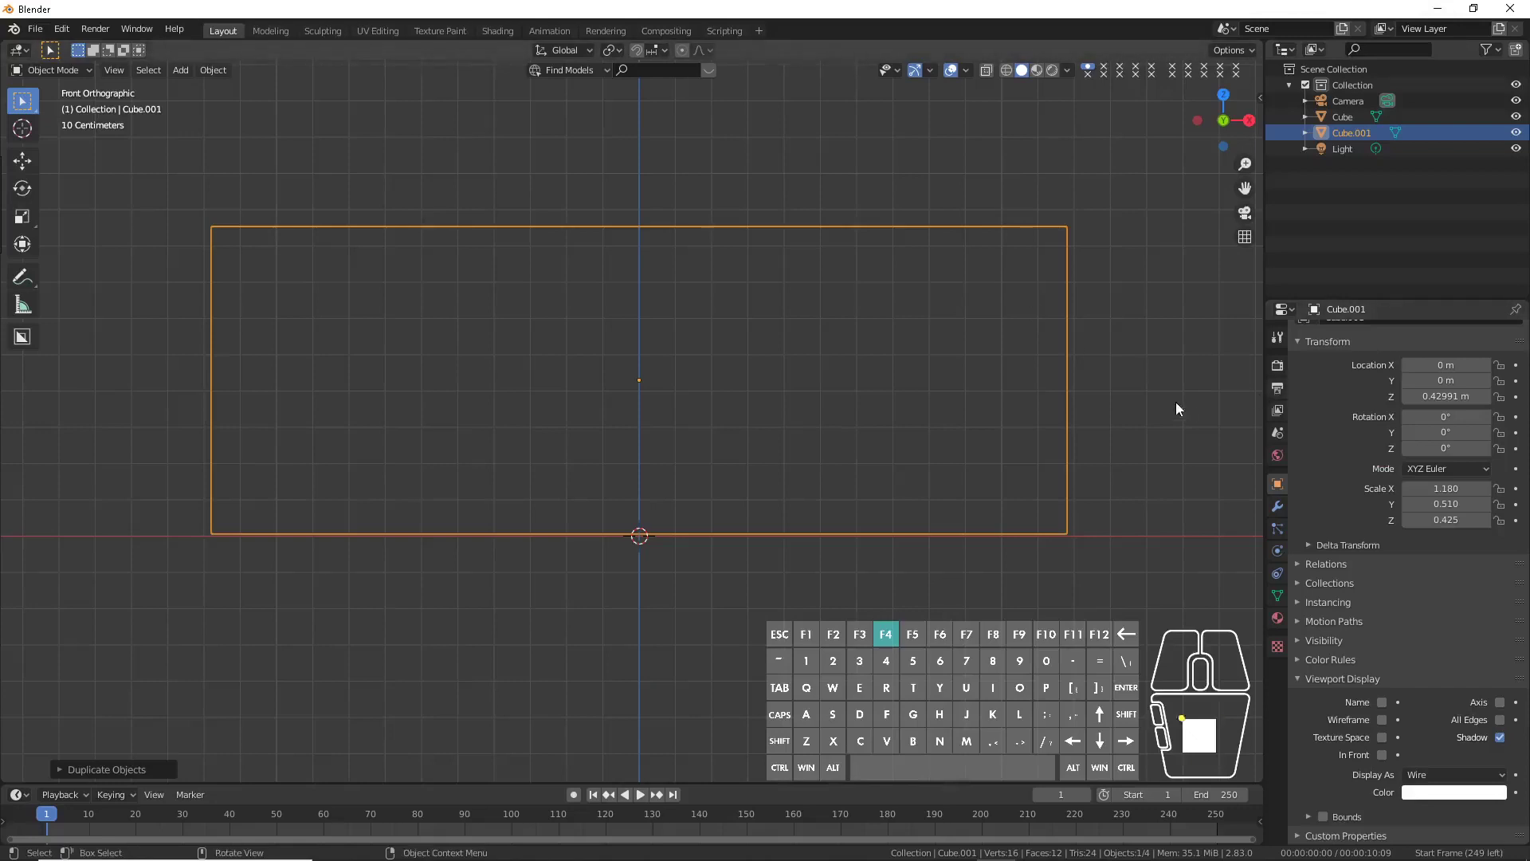
{"action": "key", "text": "n"}
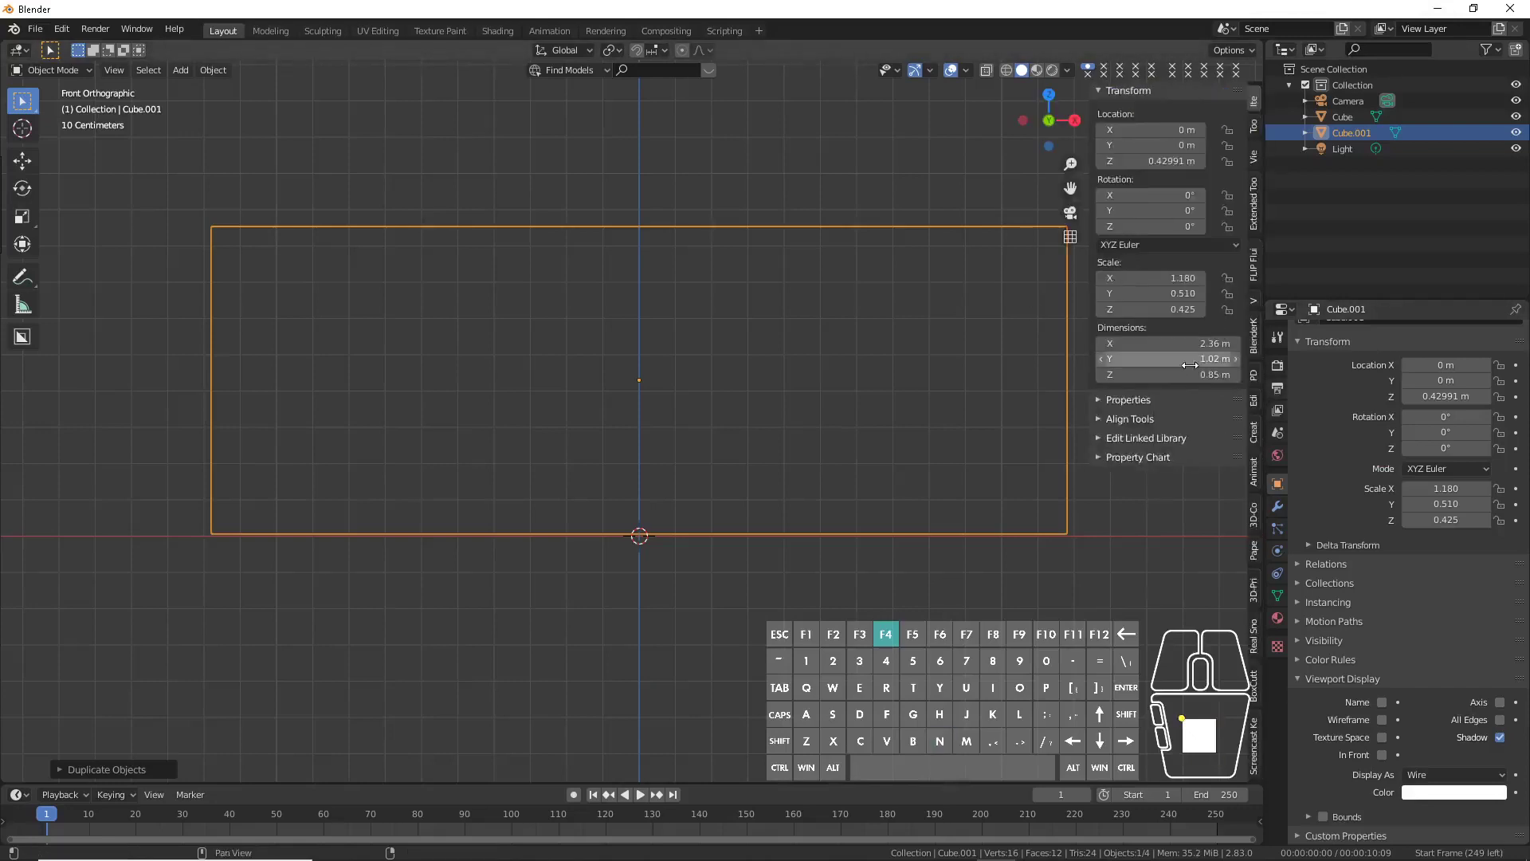
{"action": "left_click", "coordinate": [1182, 278]}
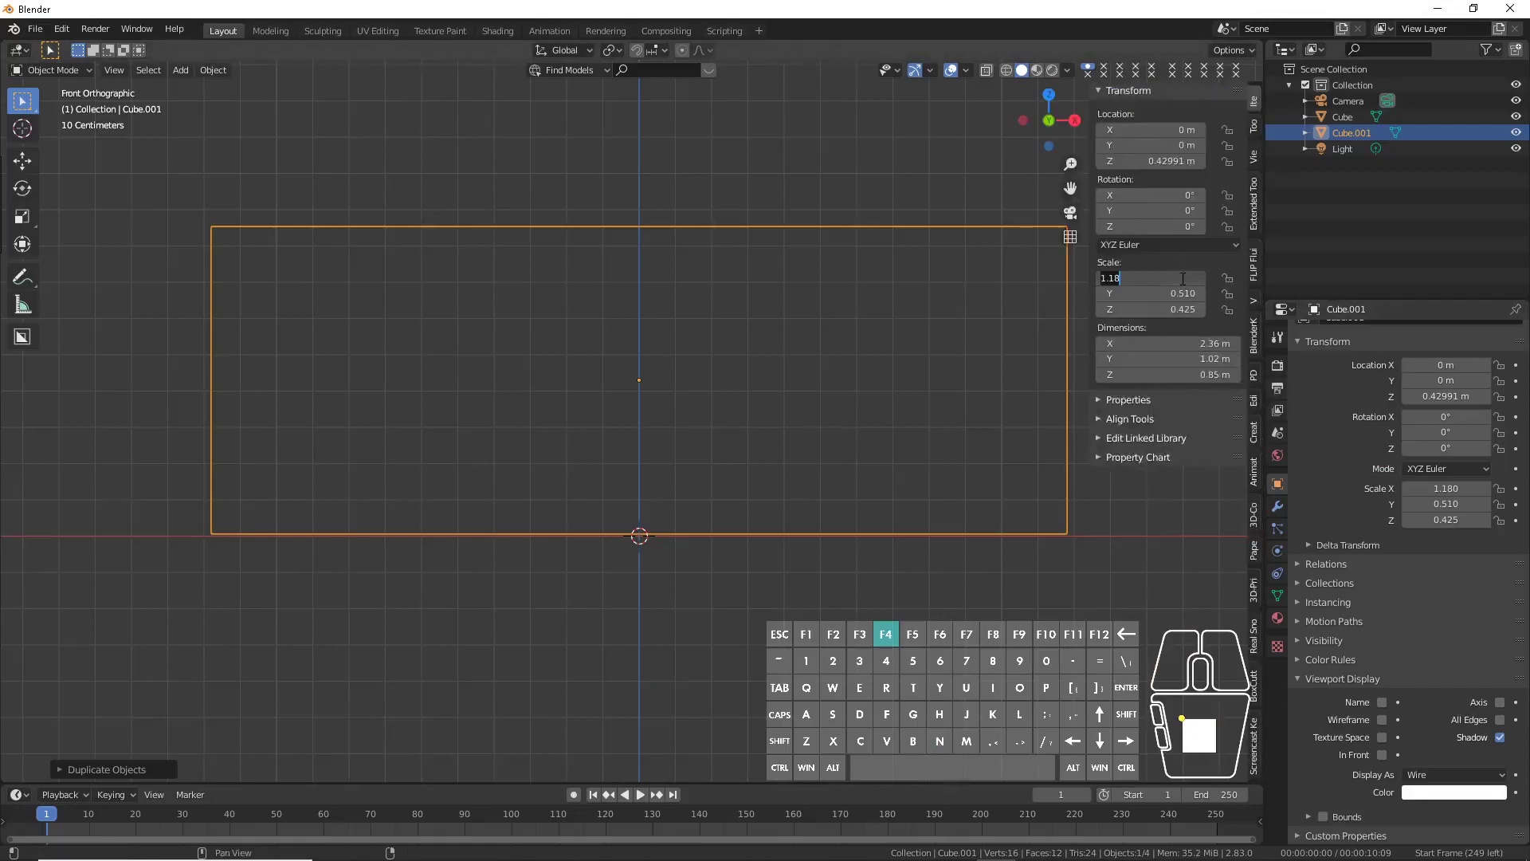
{"action": "key", "text": "Return"}
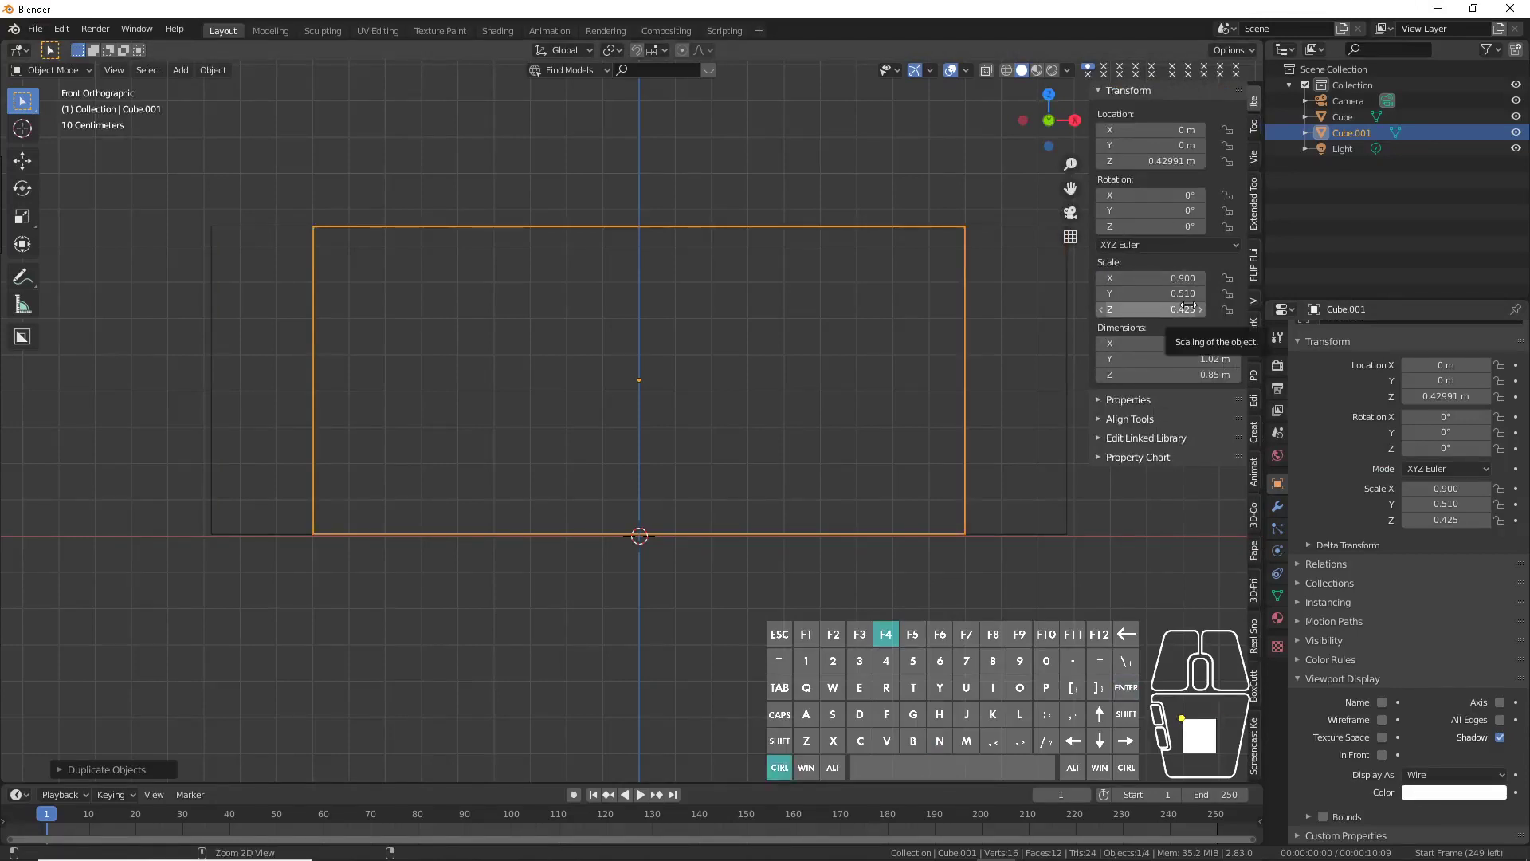
{"action": "key", "text": "ctrl+z"}
Step: Resize the duplicate box to footstool size, with an X dimension of 0.9 m and a Z dimension of 0.385 m
{"action": "left_click", "coordinate": [1201, 342]}
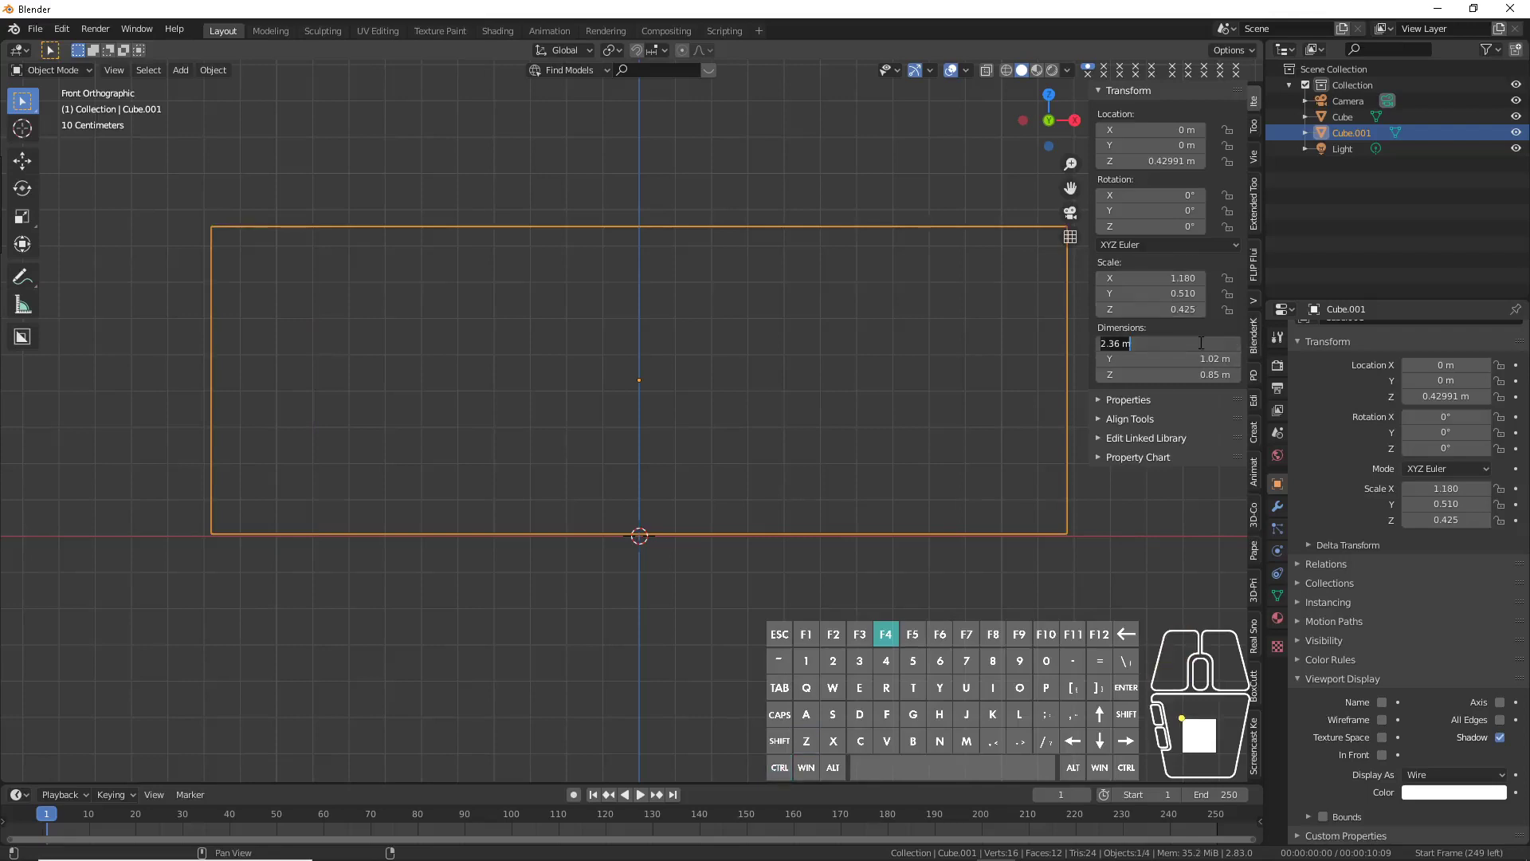
{"action": "key", "text": "BackSpace"}
{"action": "type", "text": ".9"}
{"action": "key", "text": "Return"}
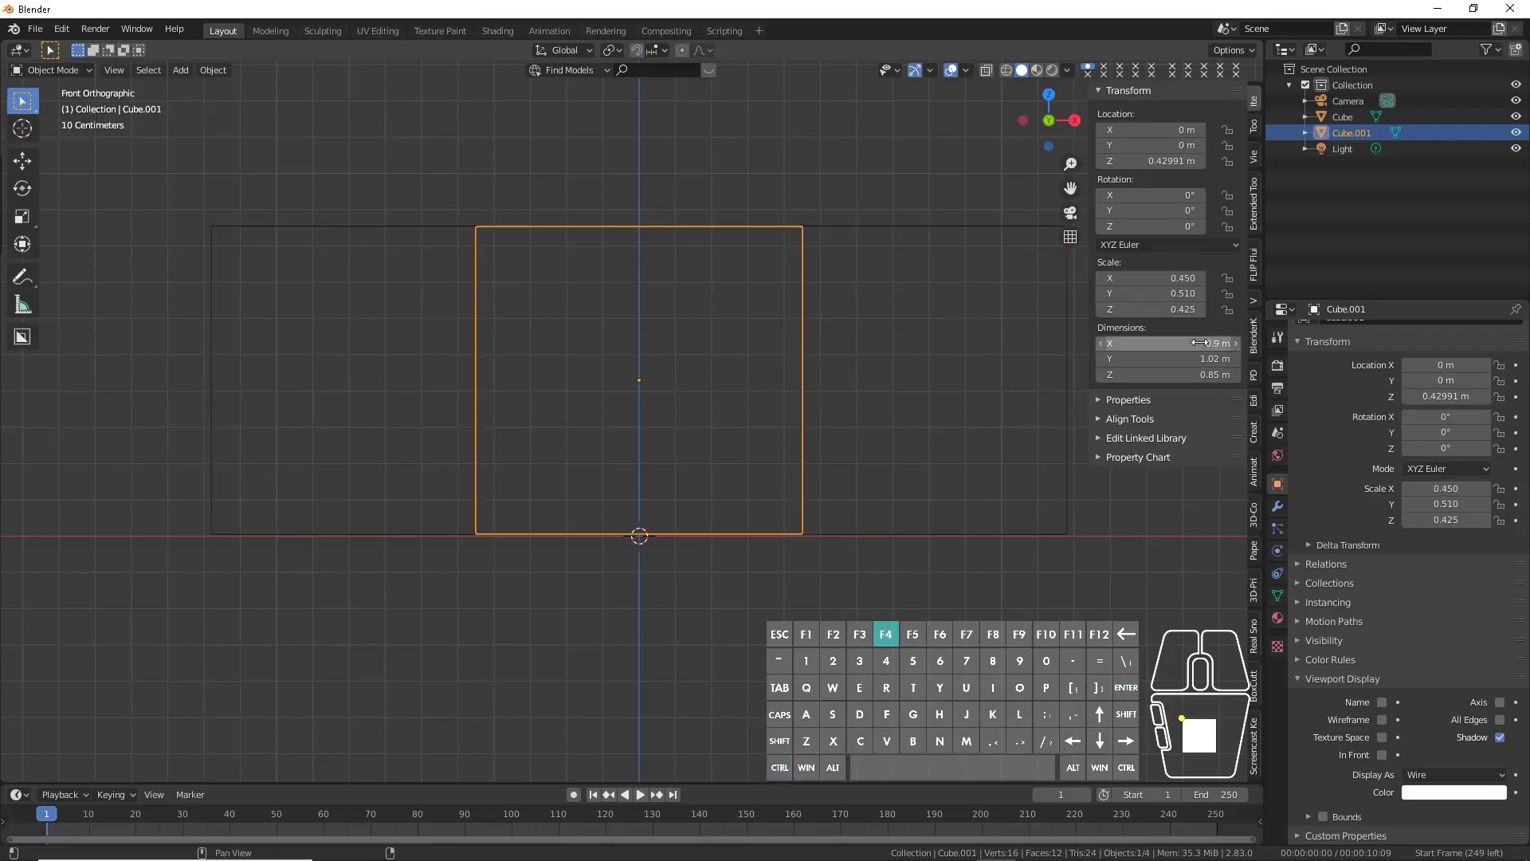
{"action": "left_click", "coordinate": [1217, 375]}
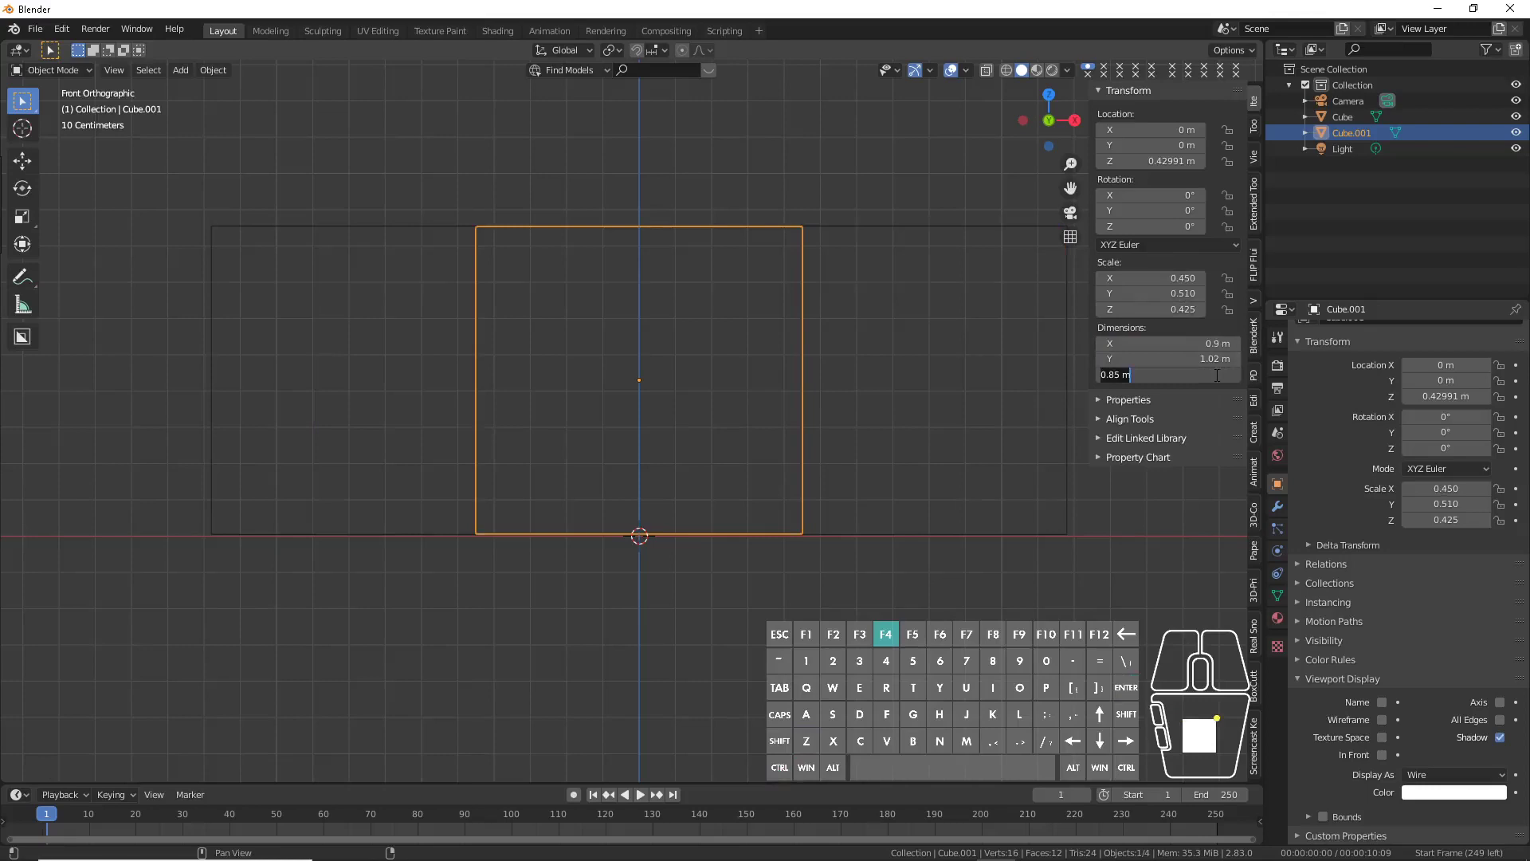
{"action": "type", "text": ".3"}
{"action": "key", "text": "Return"}
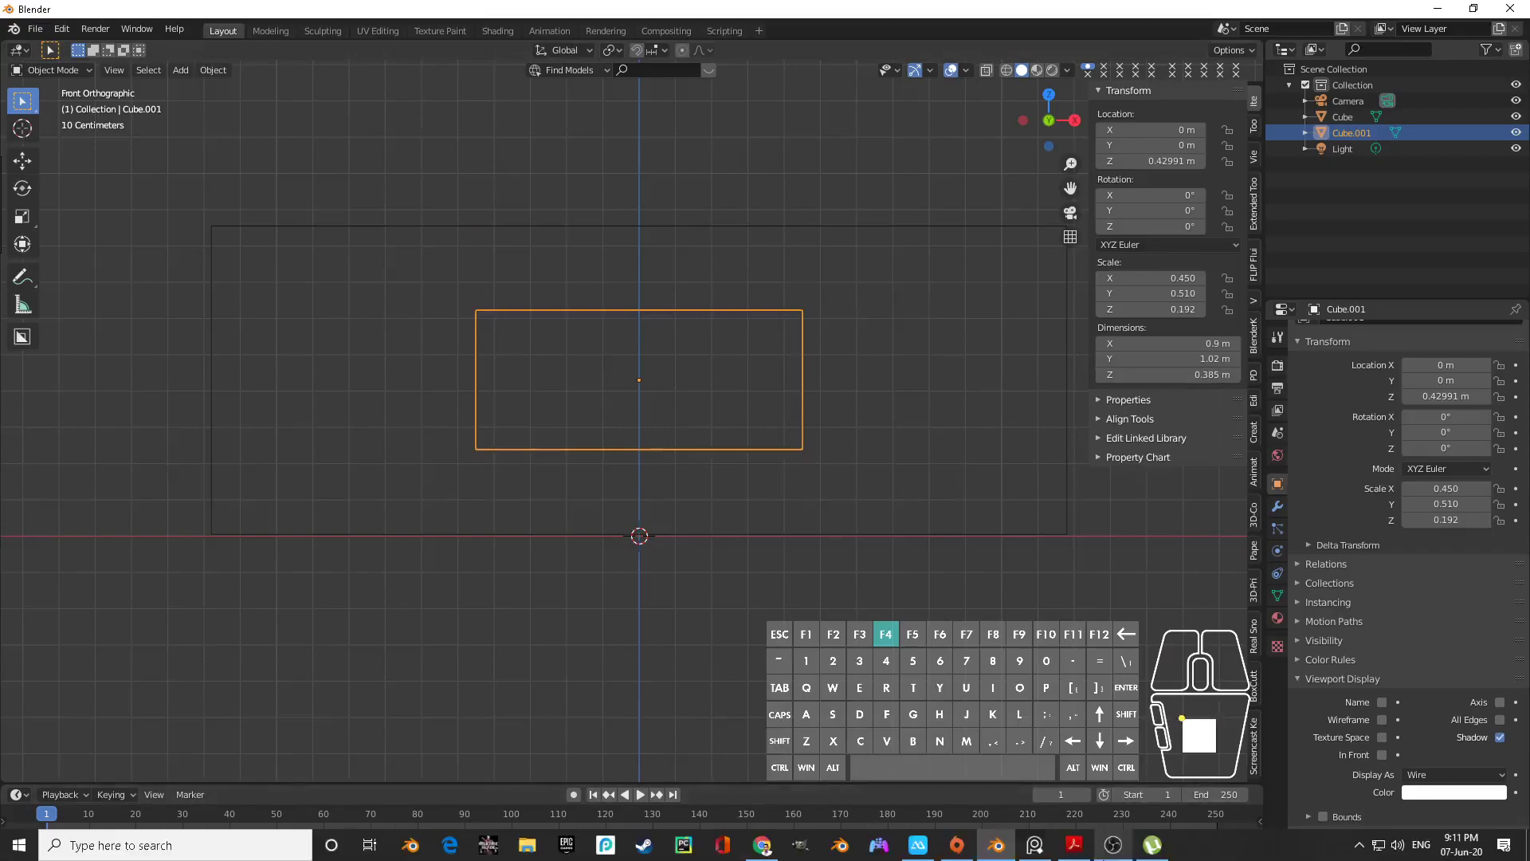
Step: Recheck the footstool dimensions in the tear sheet, and move the footstool-size box about 0.45 m along X so it starts at the centre line
{"action": "left_click", "coordinate": [1074, 845]}
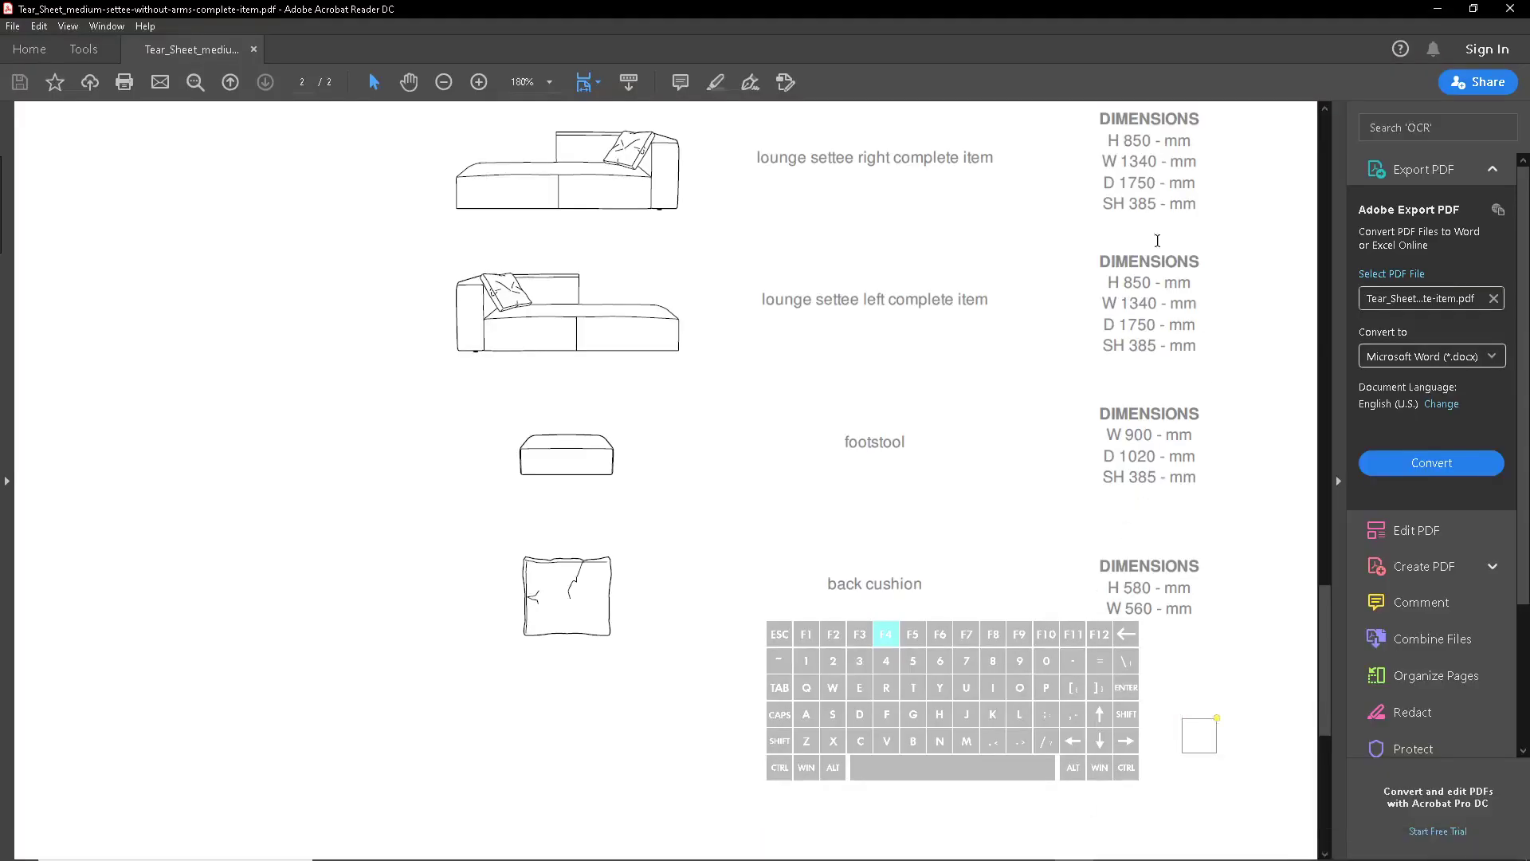
{"action": "left_click", "coordinate": [1438, 9]}
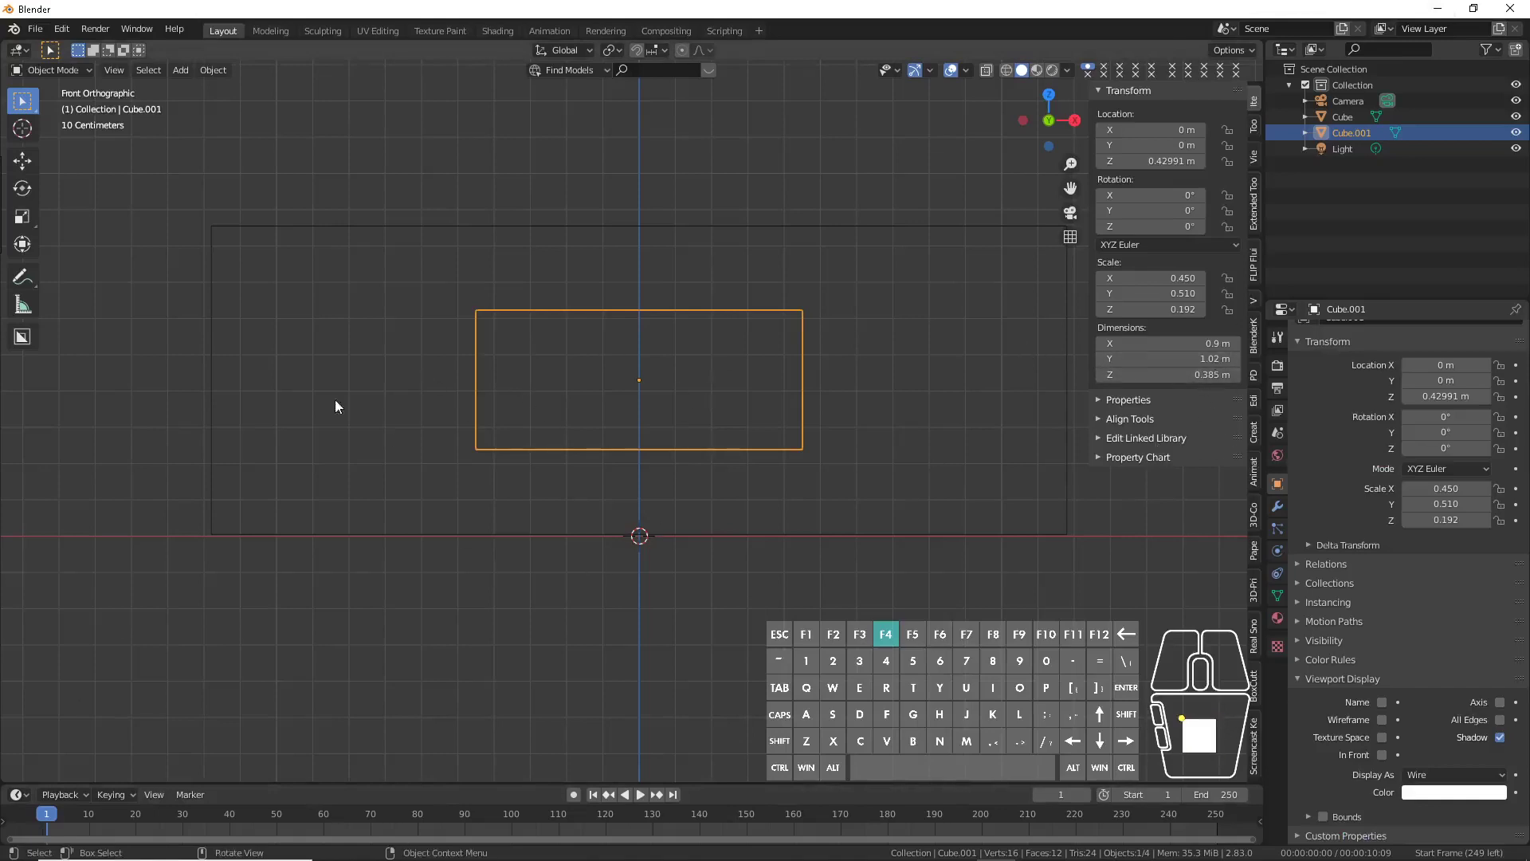
{"action": "middle_click_drag", "start_coordinate": [662, 427], "coordinate": [563, 404], "text": "shift"}
{"action": "key", "text": "g"}
{"action": "key", "text": "x"}
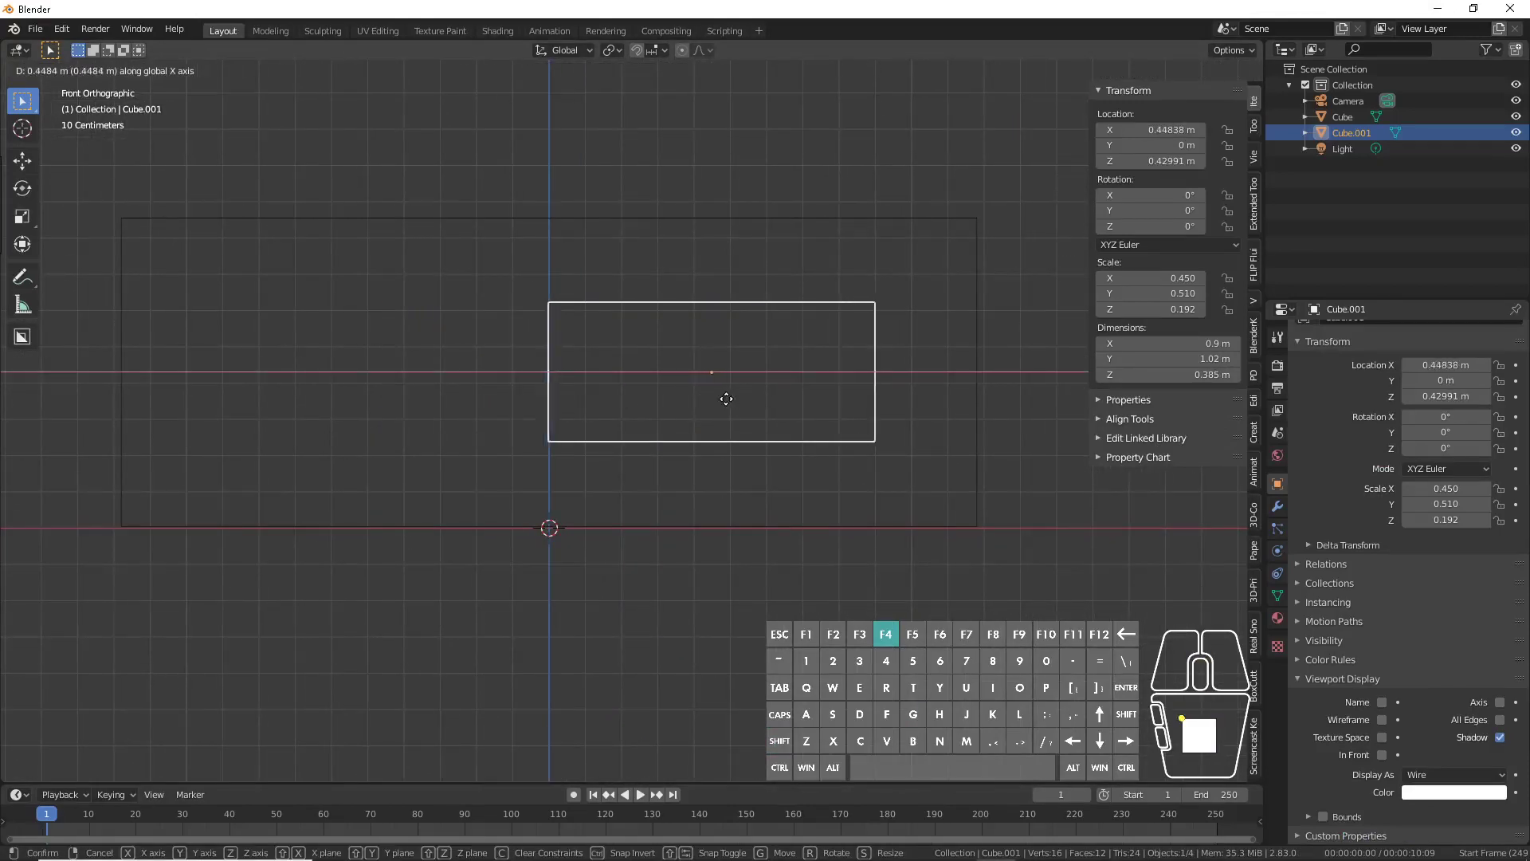
{"action": "left_click", "coordinate": [726, 397]}
Step: Lower the footstool-size box about 0.2 m along Z so its base sits just above the base of the large settee box
{"action": "key", "text": "g"}
{"action": "key", "text": "z"}
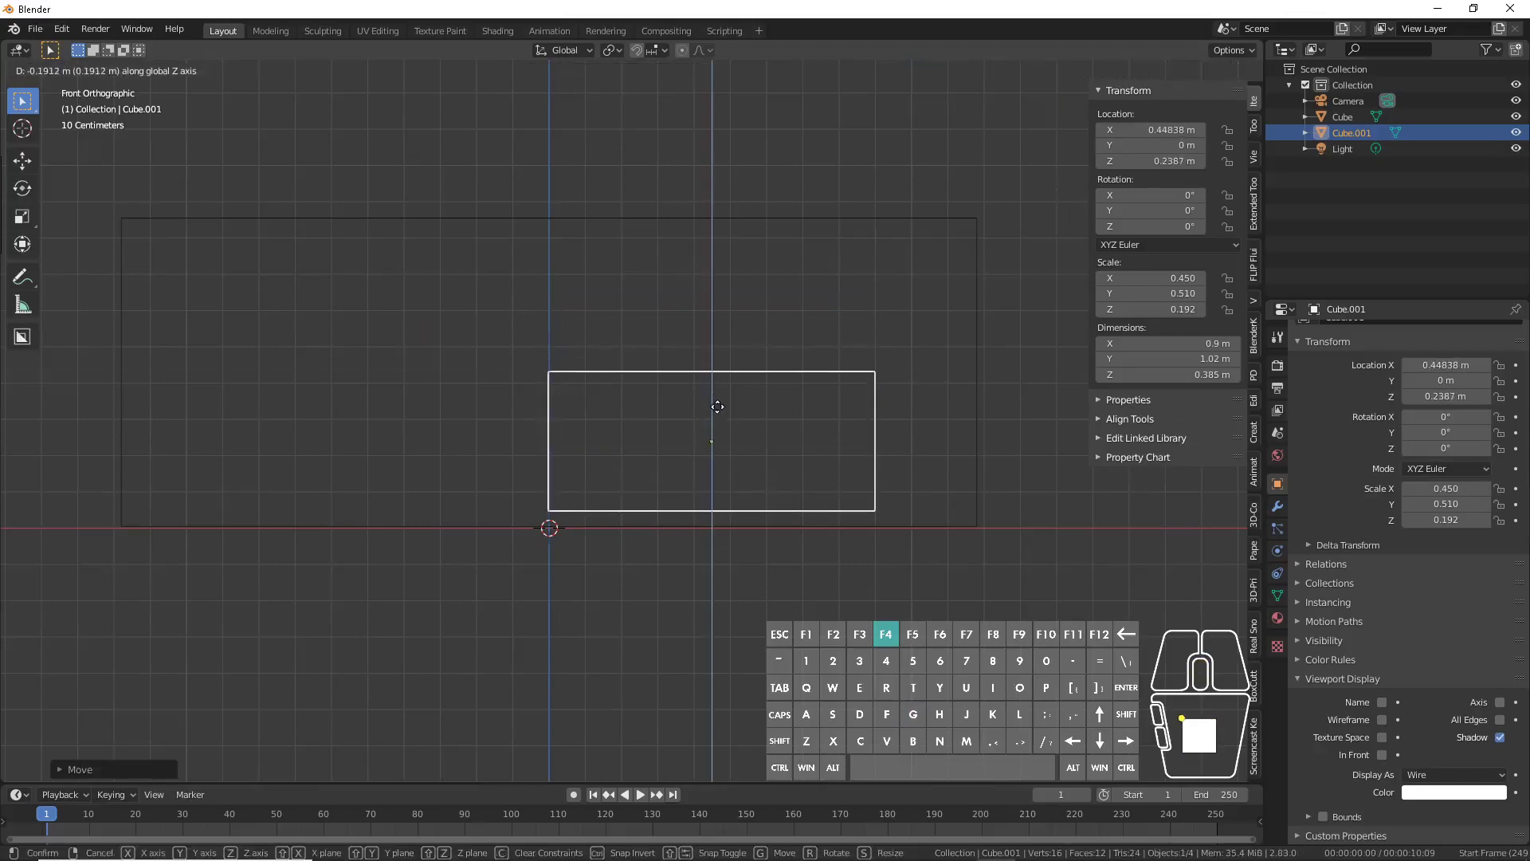
{"action": "left_click", "coordinate": [716, 404]}
{"action": "left_click", "coordinate": [687, 528]}
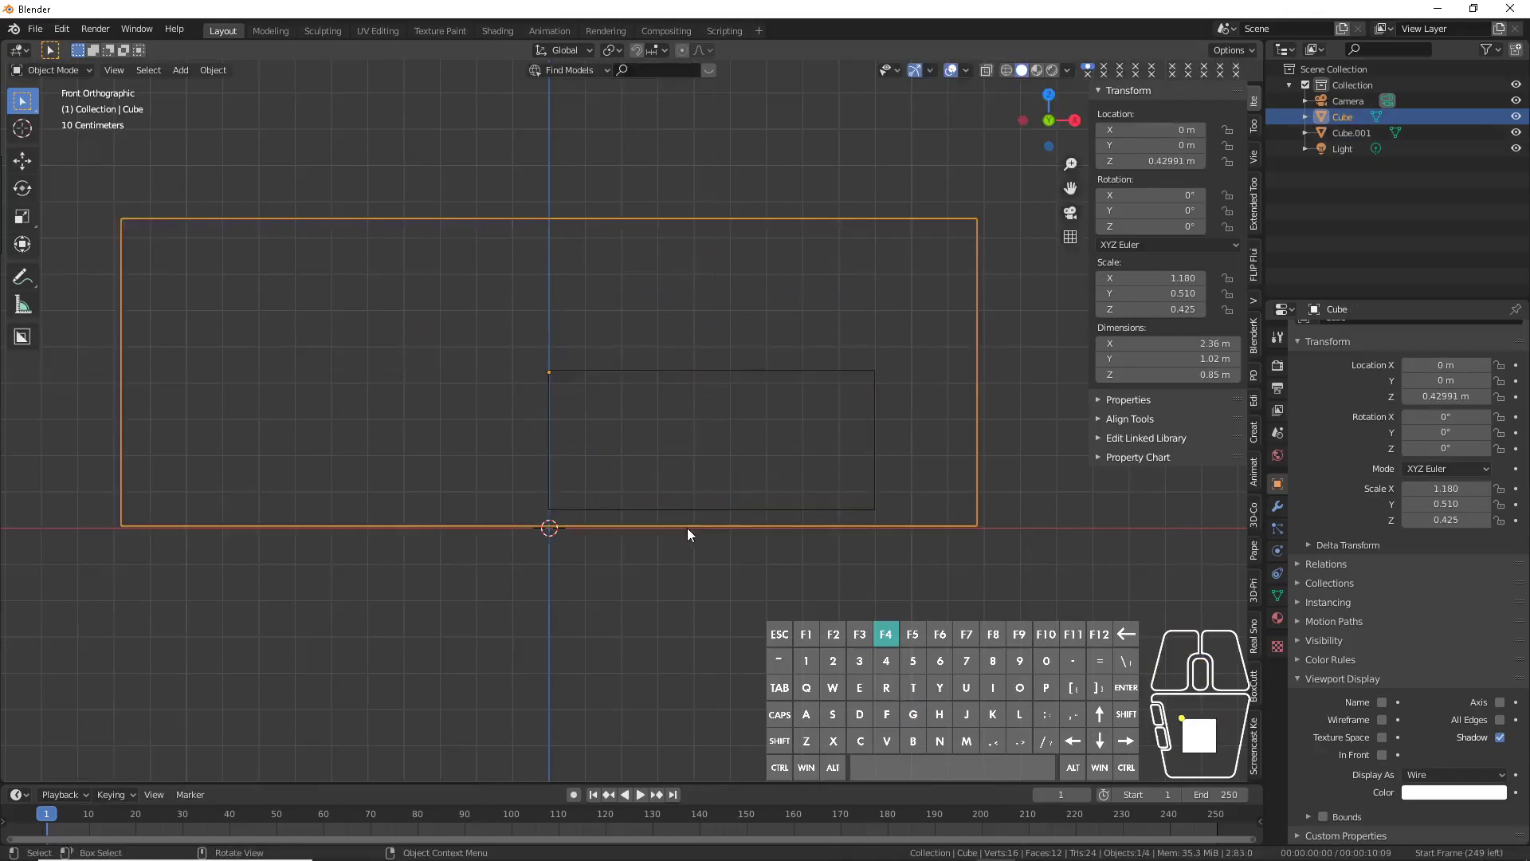
{"action": "left_click", "coordinate": [680, 509]}
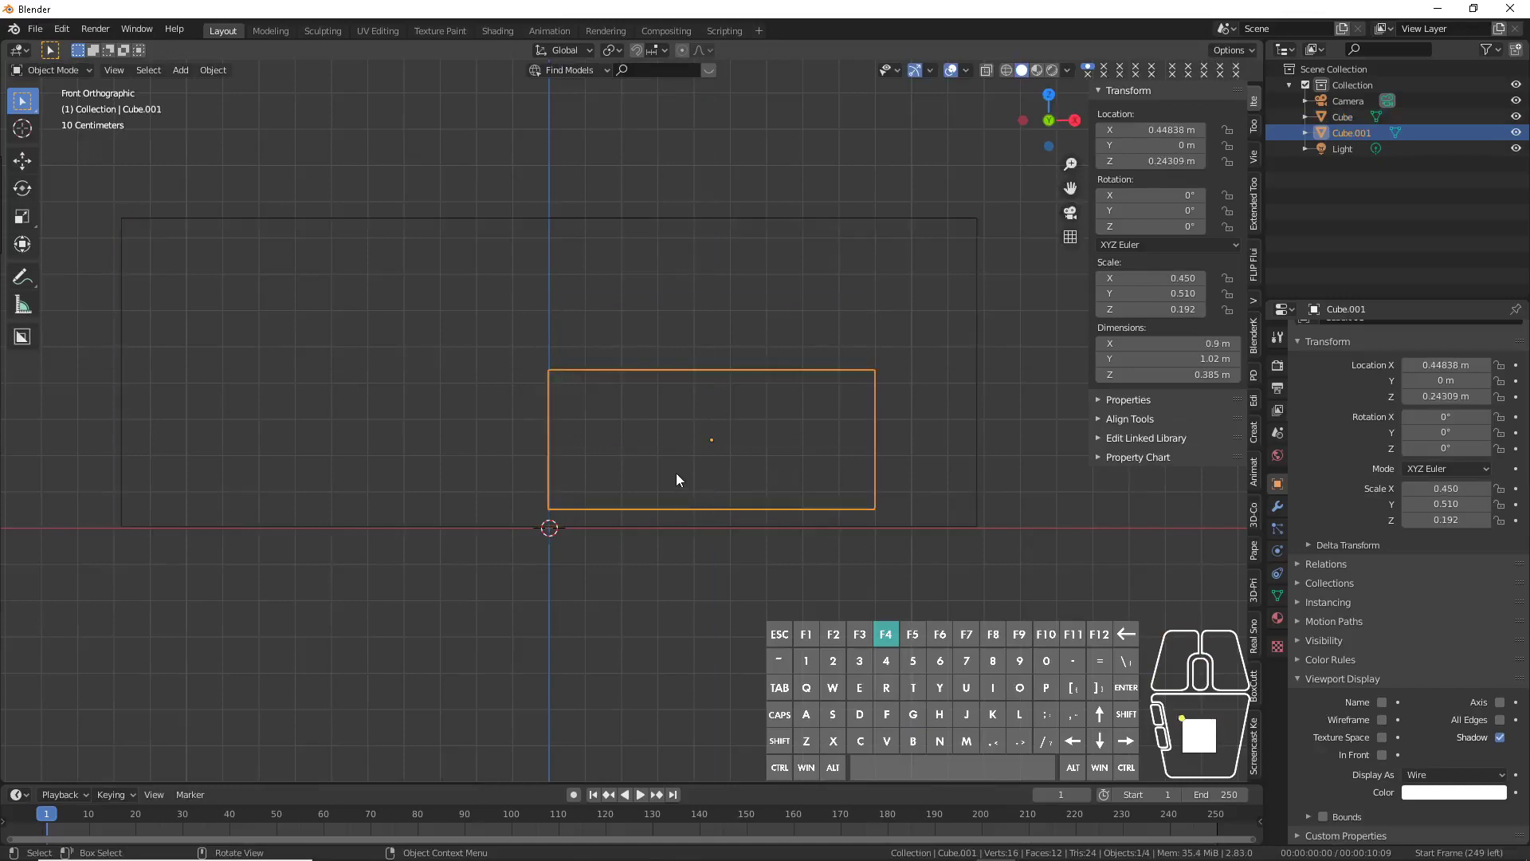
{"action": "scroll", "coordinate": [676, 477], "scroll_direction": "up", "scroll_amount": 2}
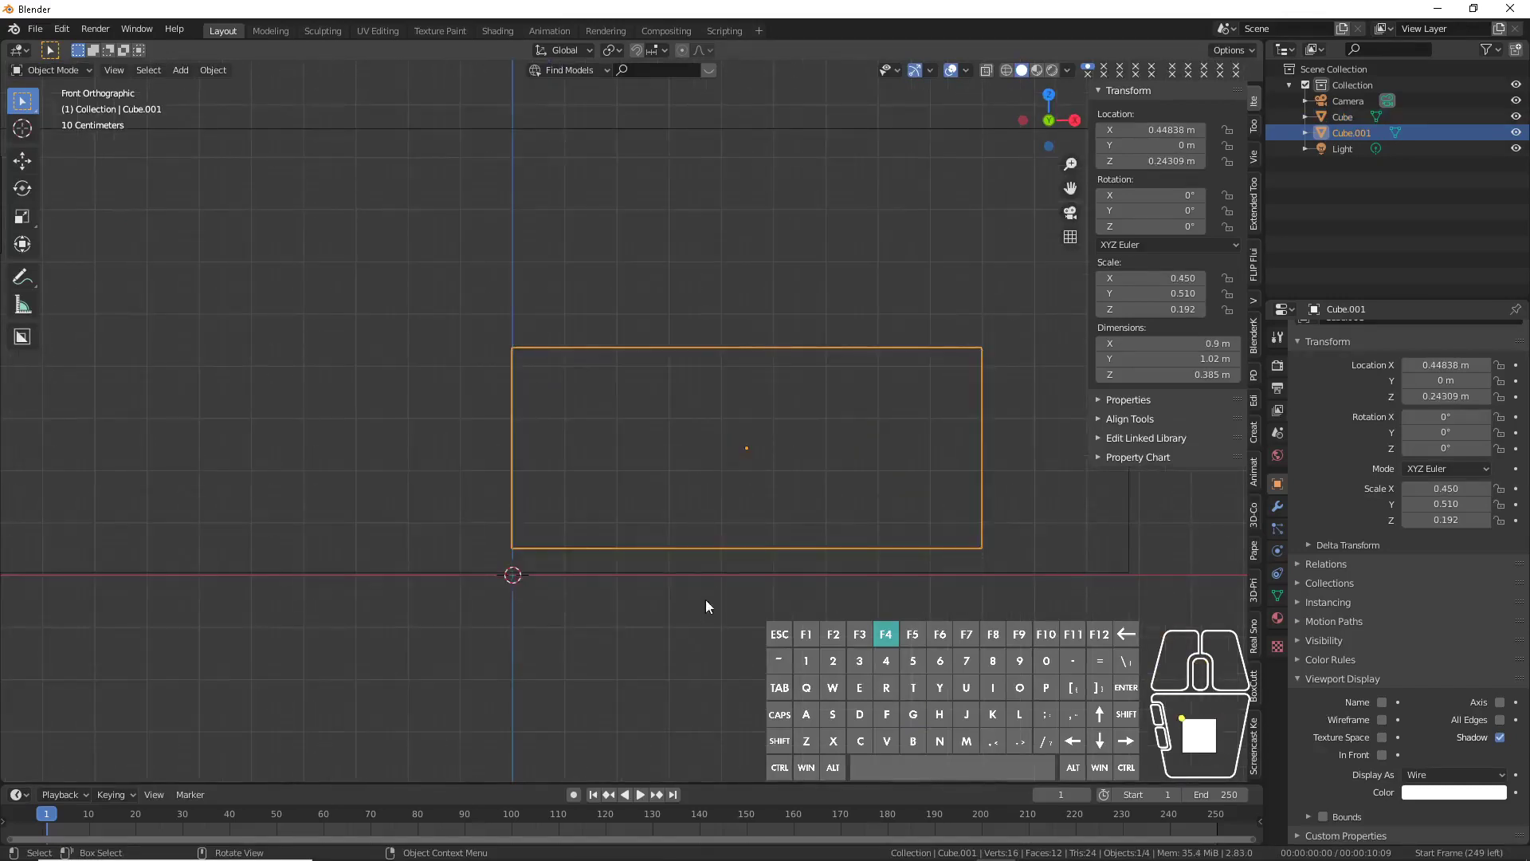
{"action": "middle_click_drag", "start_coordinate": [718, 499], "coordinate": [689, 496], "text": "shift"}
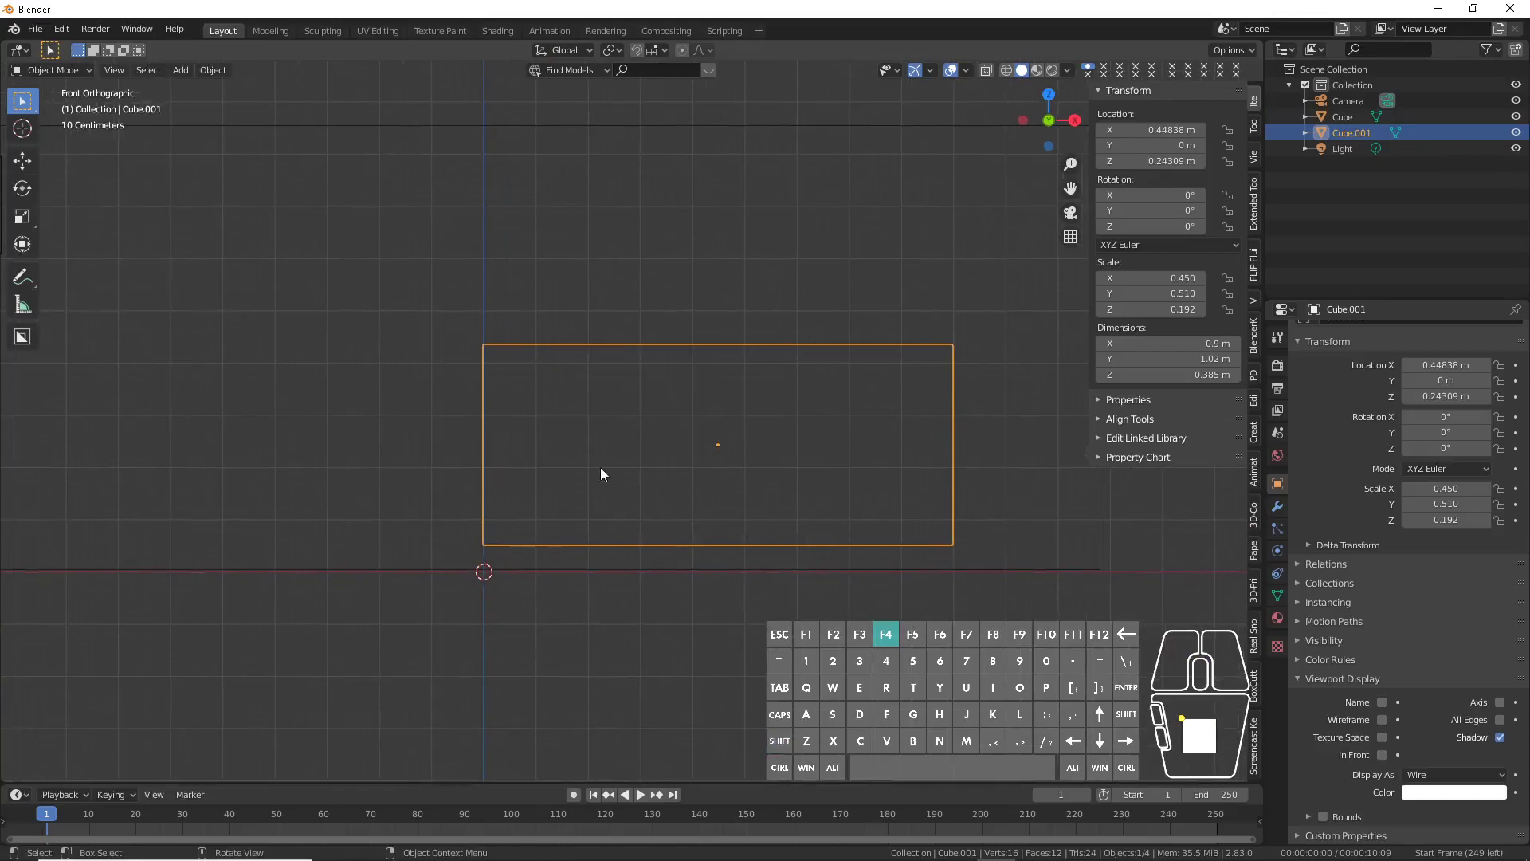
{"action": "key", "text": "g"}
{"action": "key", "text": "z"}
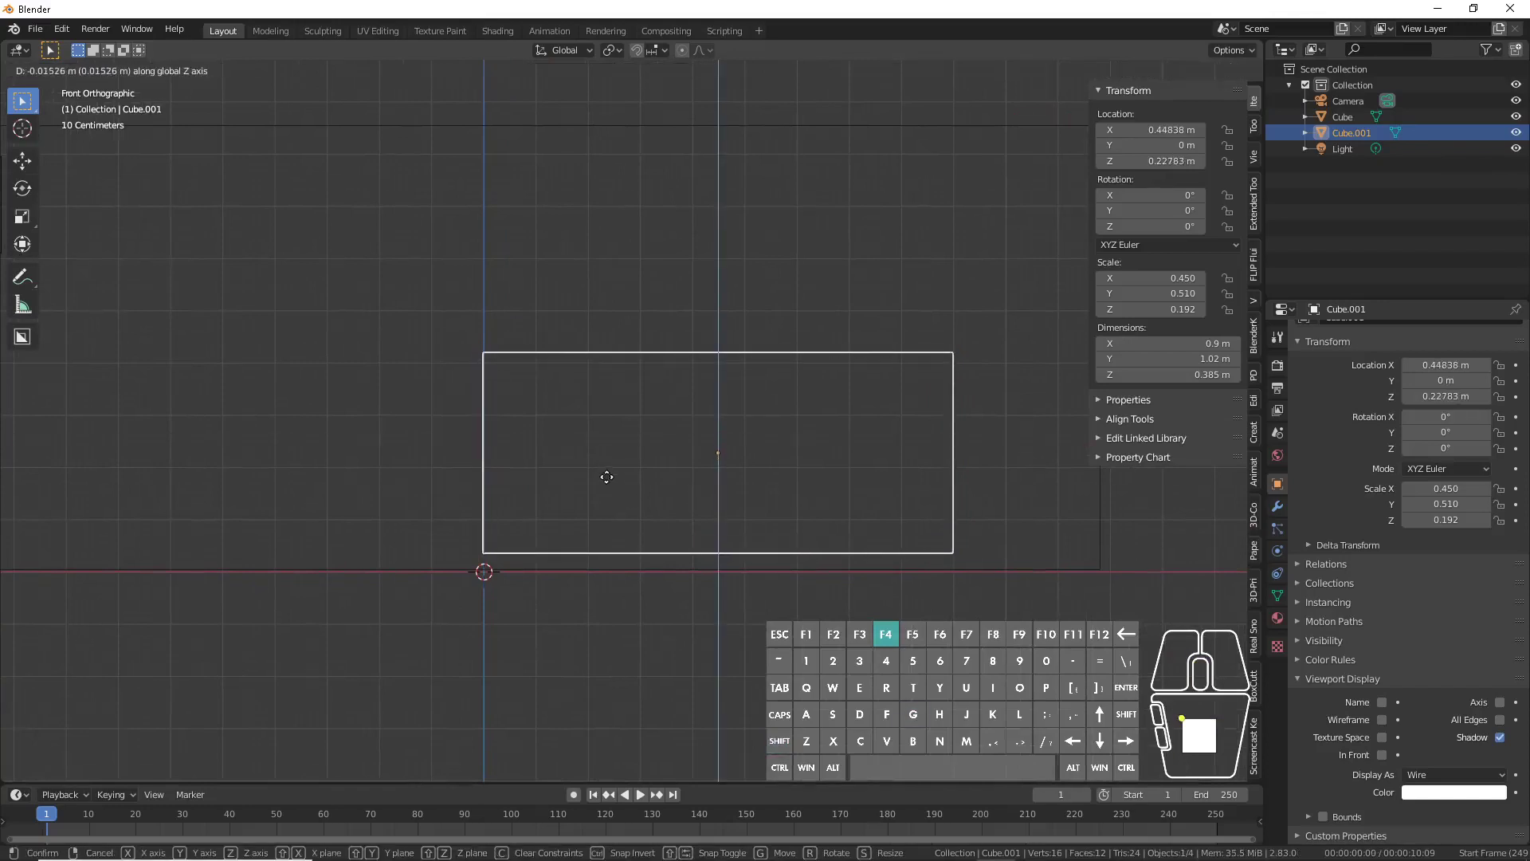
{"action": "left_click", "coordinate": [608, 479]}
Step: Duplicate the seat box and move the copy about 0.9 m along negative X so the two seats meet at the centre line
{"action": "scroll", "coordinate": [720, 509], "scroll_direction": "down", "scroll_amount": 3}
{"action": "middle_click_drag", "start_coordinate": [666, 494], "coordinate": [610, 499], "text": "shift"}
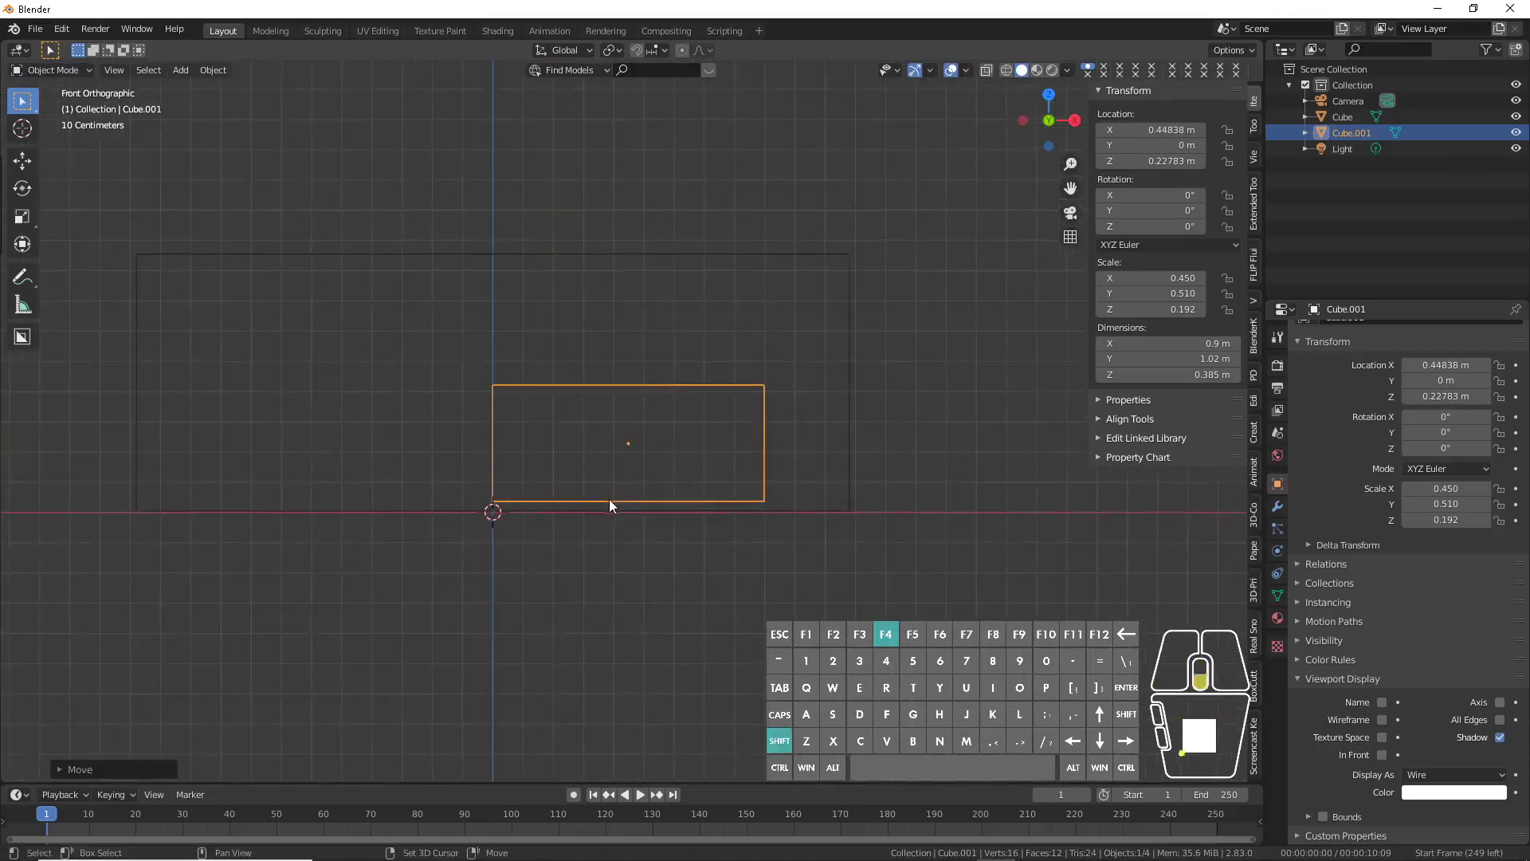
{"action": "scroll", "coordinate": [617, 496], "scroll_direction": "up", "scroll_amount": 1}
{"action": "key", "text": "shift+d"}
{"action": "right_click", "coordinate": [415, 475]}
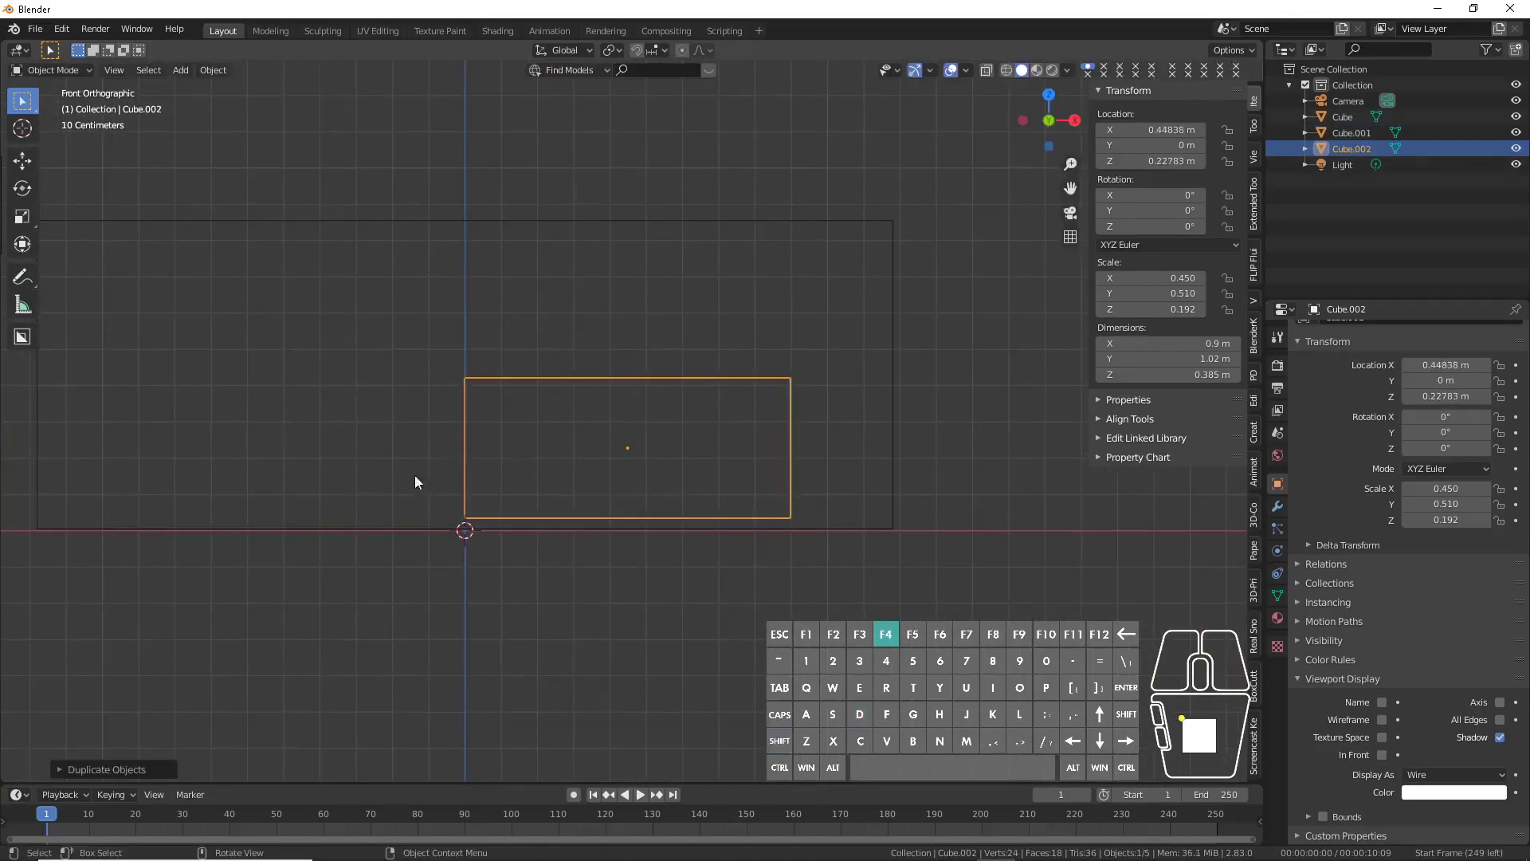
{"action": "key", "text": "g"}
{"action": "key", "text": "x"}
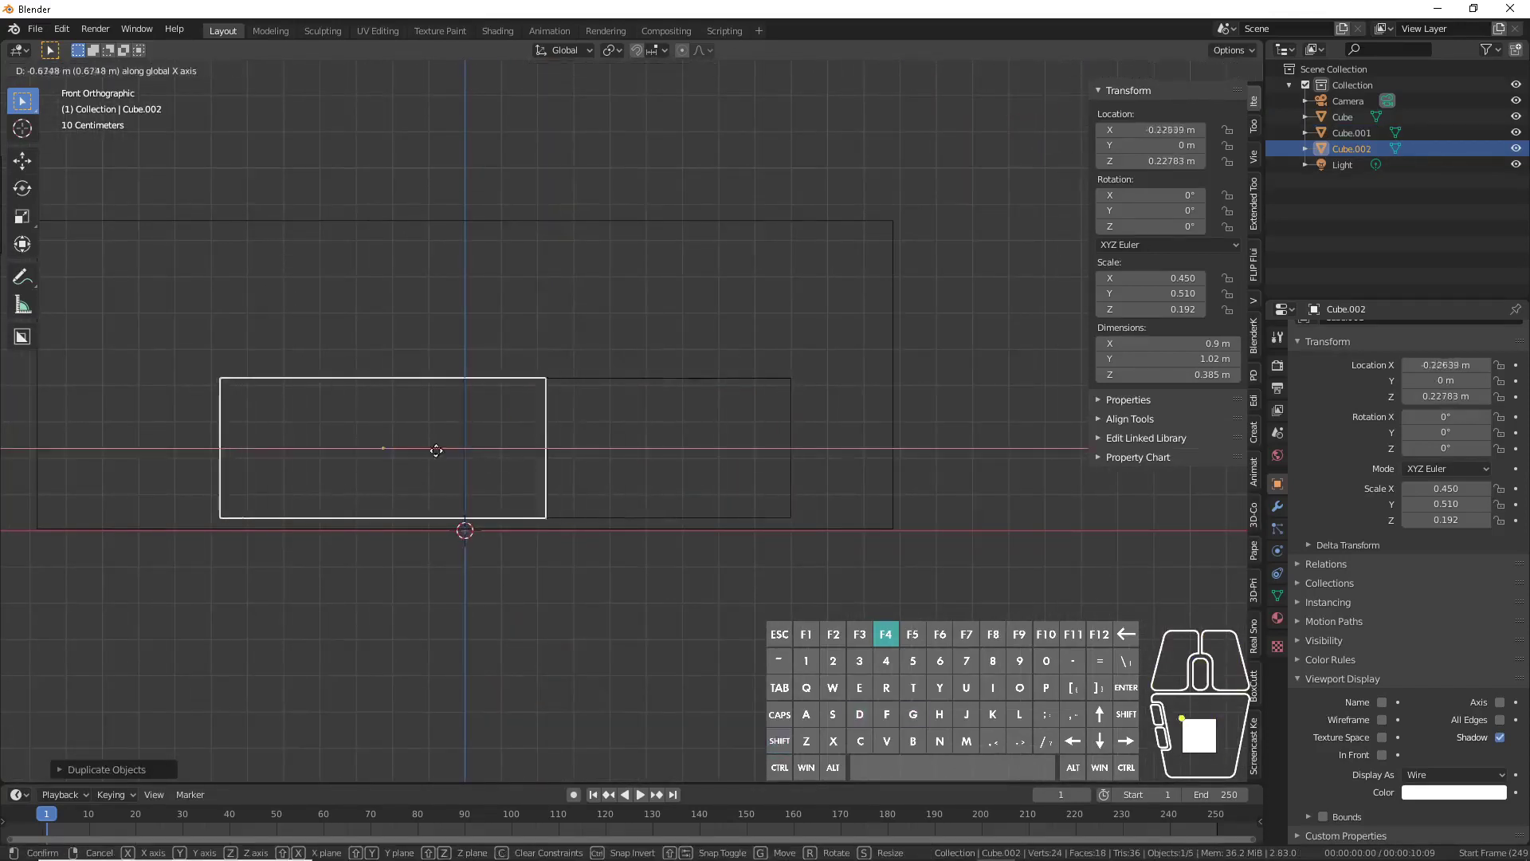
{"action": "key", "text": "shift"}
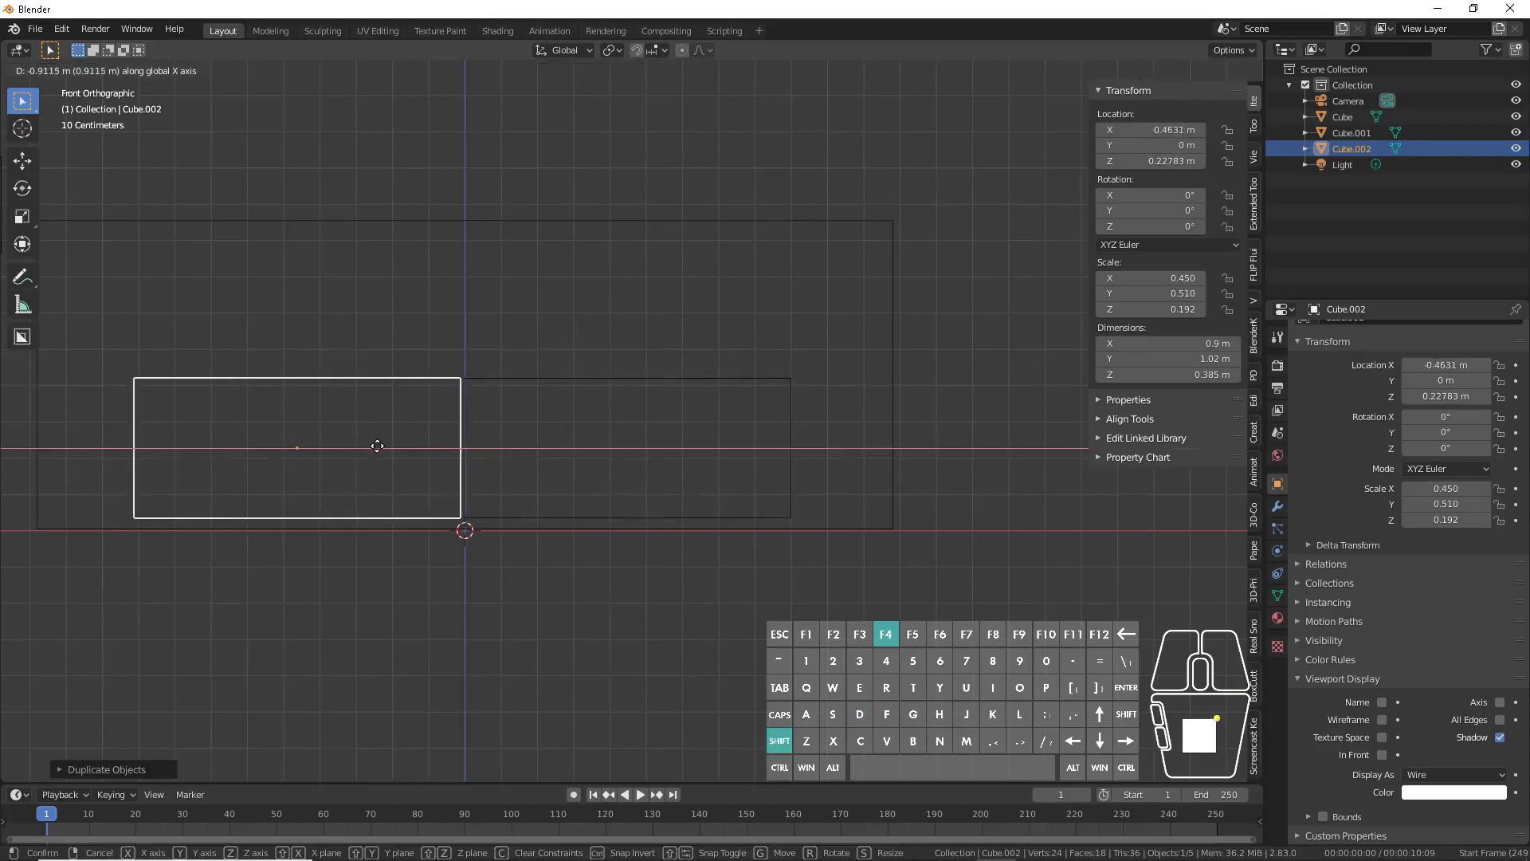
{"action": "left_click", "coordinate": [391, 450]}
Step: Duplicate the right seat box and move the copy about 0.61 m along X to the settee box's right end
{"action": "left_click", "coordinate": [617, 401]}
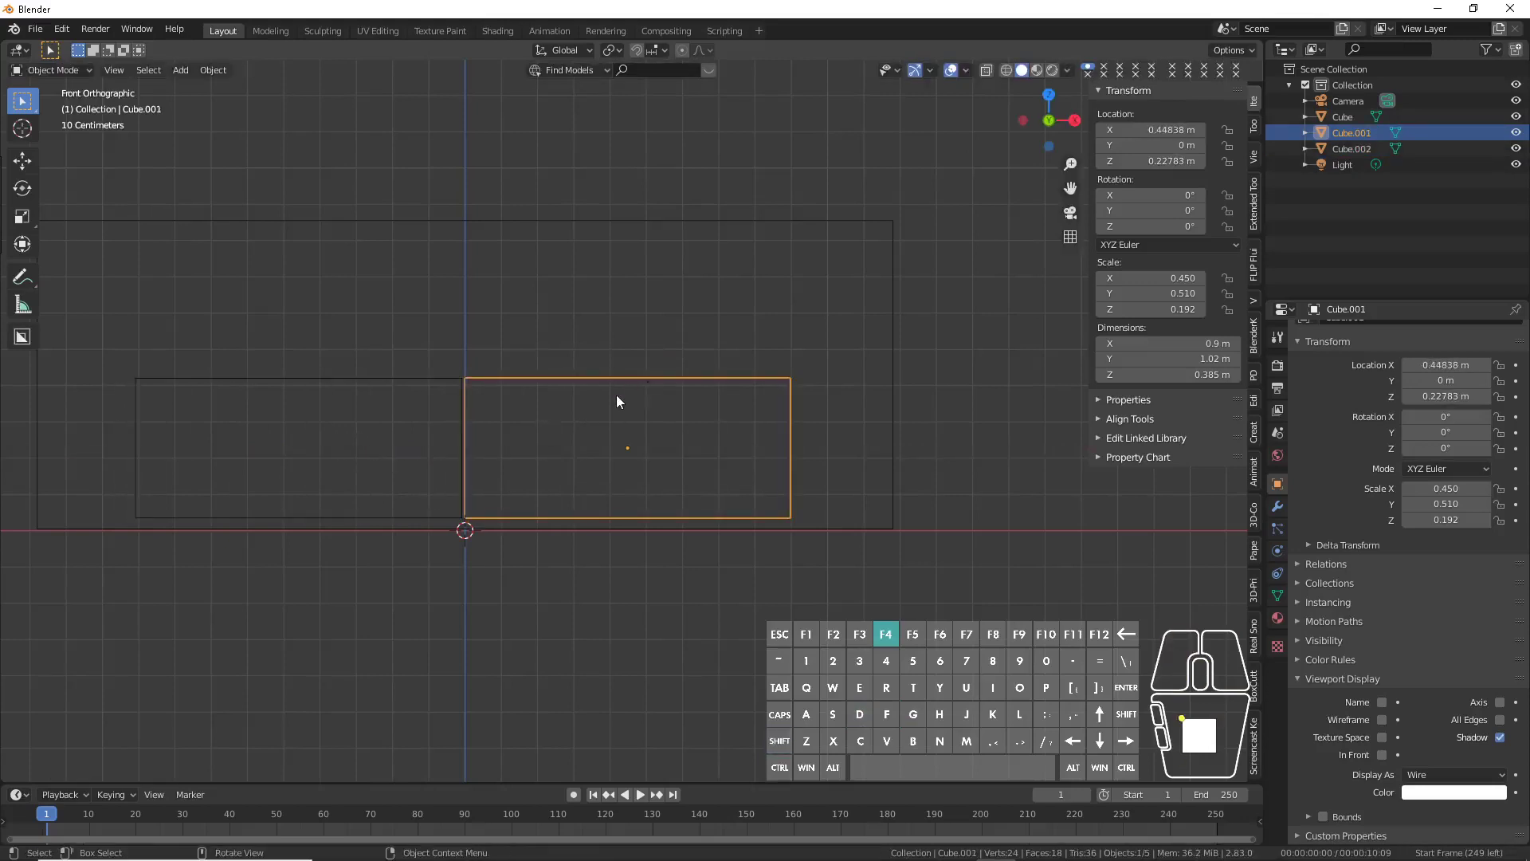
{"action": "key", "text": "shift+d"}
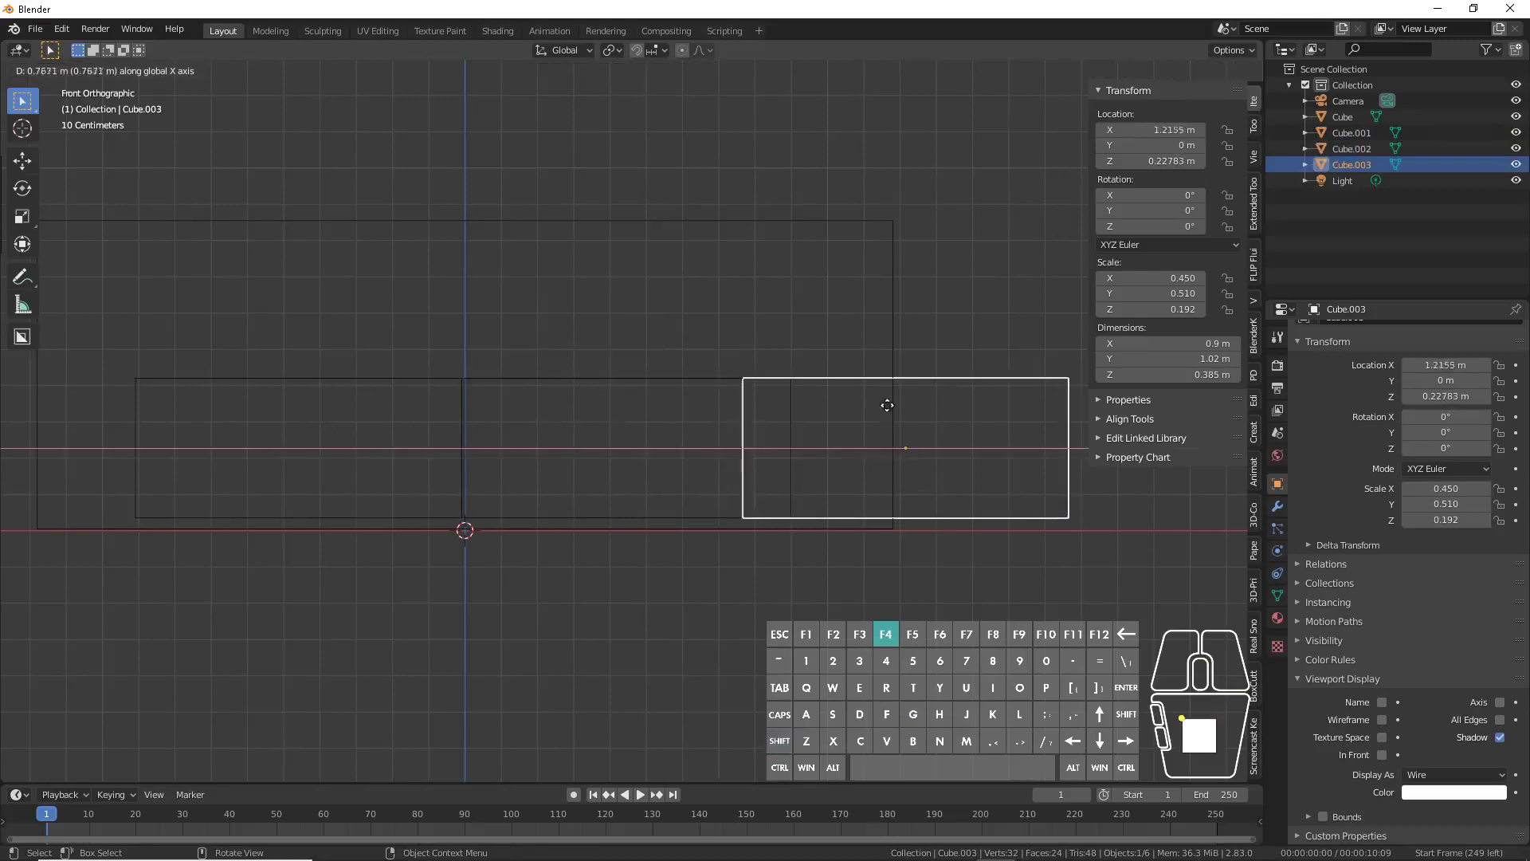
{"action": "left_click", "coordinate": [929, 456]}
Step: Scale the new box along X to about 0.256 m wide as the right armrest
{"action": "middle_click_drag", "start_coordinate": [930, 451], "coordinate": [749, 474], "text": "shift"}
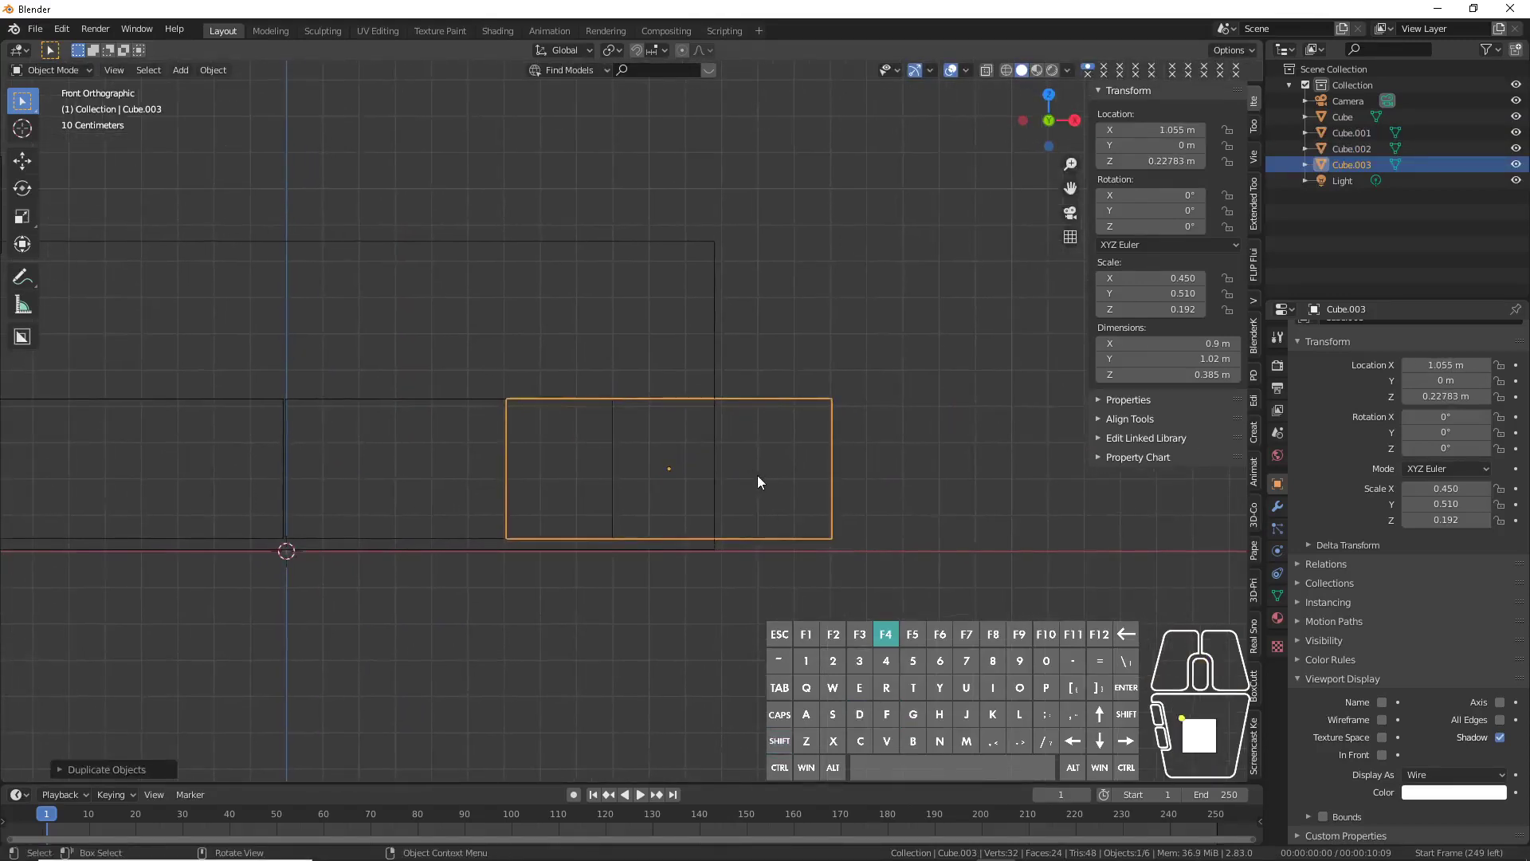
{"action": "key", "text": "s"}
{"action": "right_click", "coordinate": [737, 484]}
{"action": "key", "text": "s"}
{"action": "key", "text": "x"}
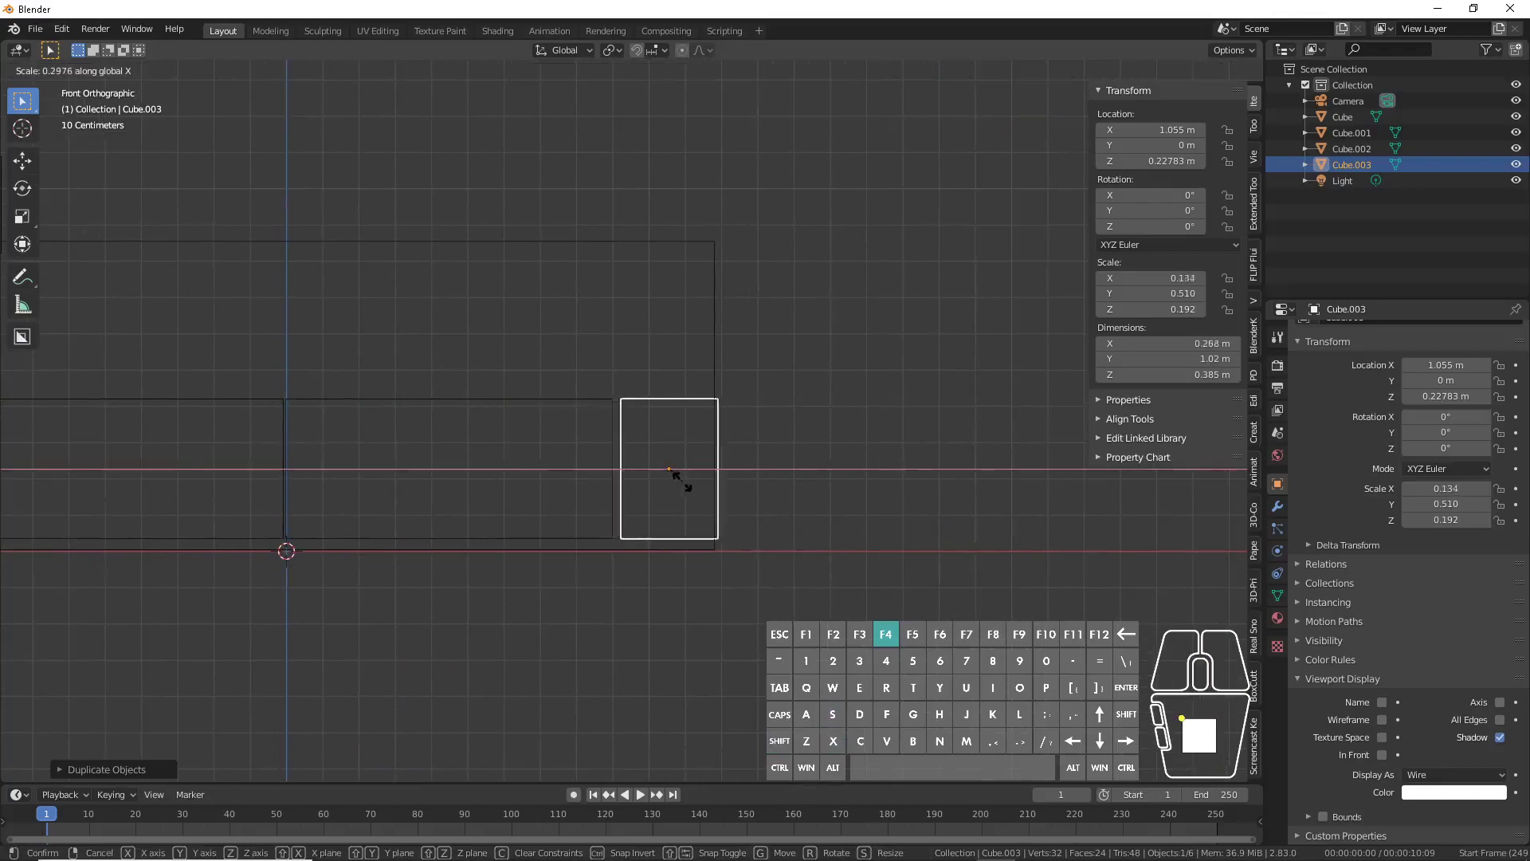
{"action": "key", "text": "shift"}
{"action": "left_click", "coordinate": [676, 480]}
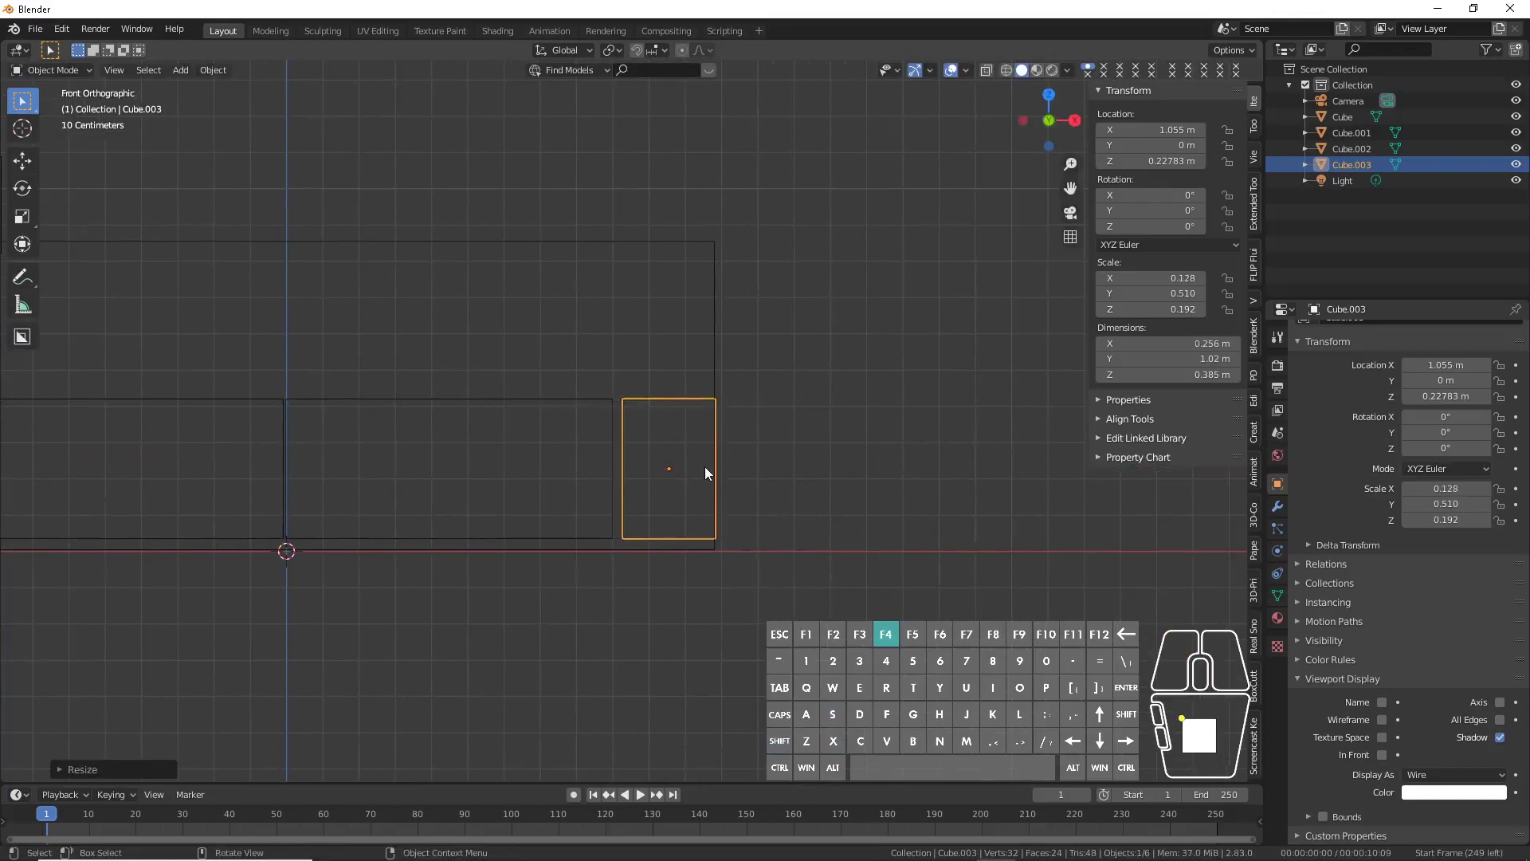
Step: Shift the armrest box about 0.013 m along negative X and widen it to about 0.274 m to fill the gap beside the seat
{"action": "key", "text": "g"}
{"action": "key", "text": "x"}
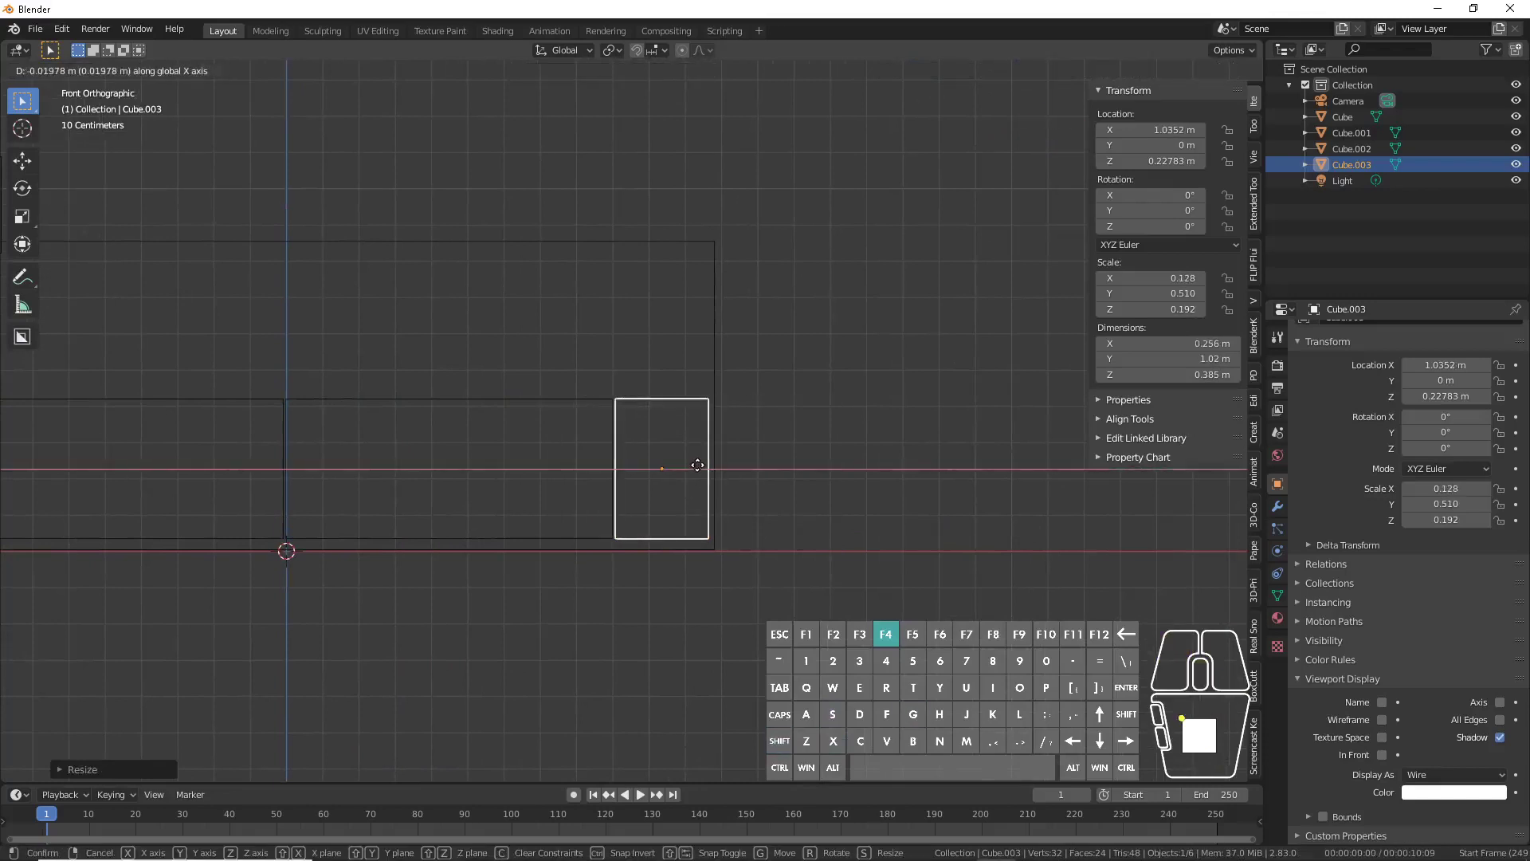
{"action": "left_click", "coordinate": [699, 466]}
{"action": "scroll", "coordinate": [699, 466], "scroll_direction": "up", "scroll_amount": 4}
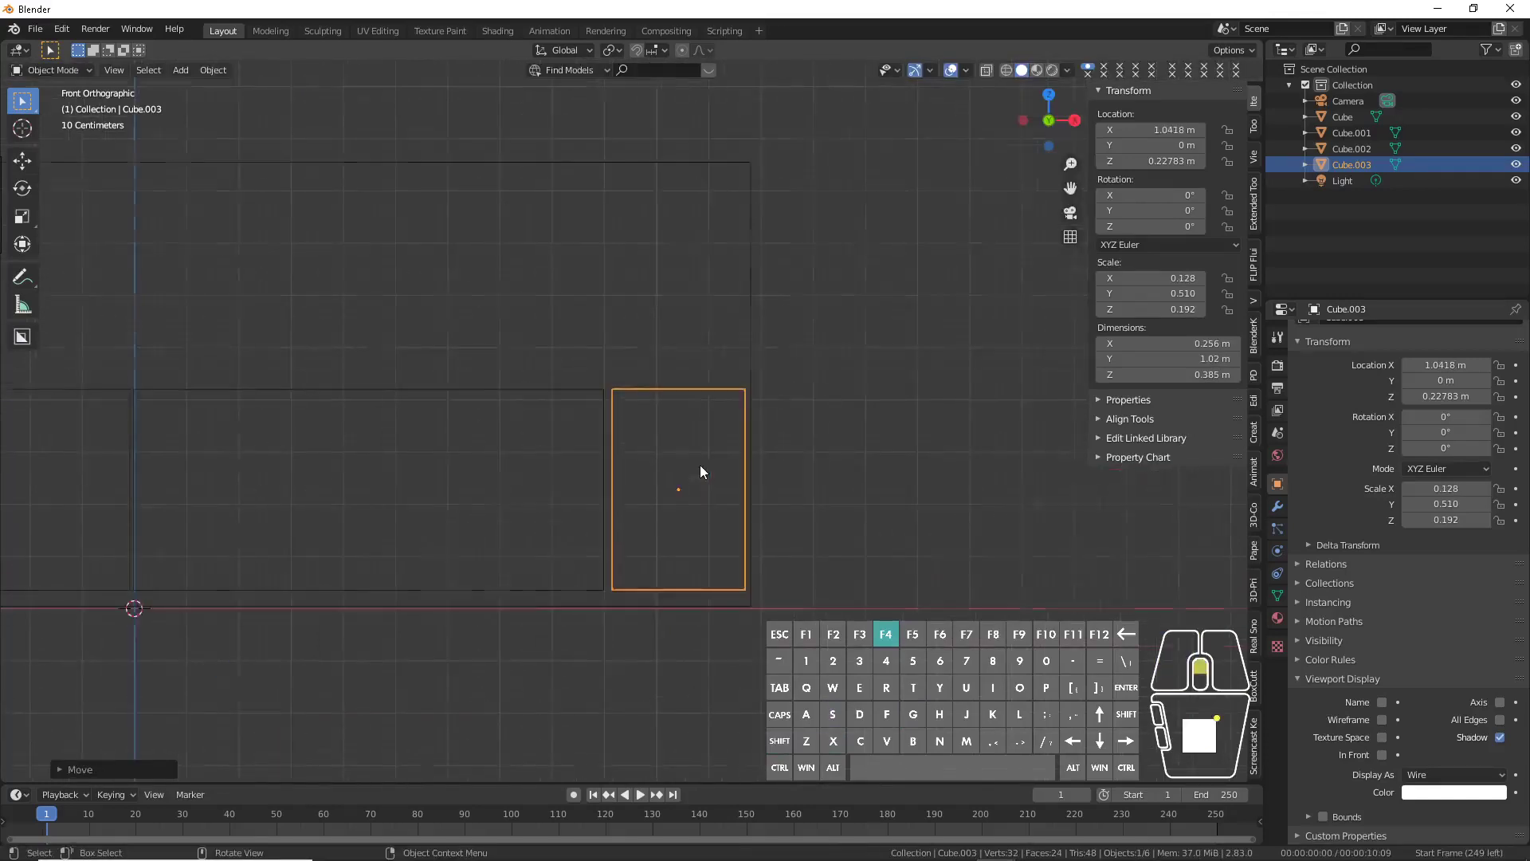
{"action": "key", "text": "s"}
{"action": "key", "text": "x"}
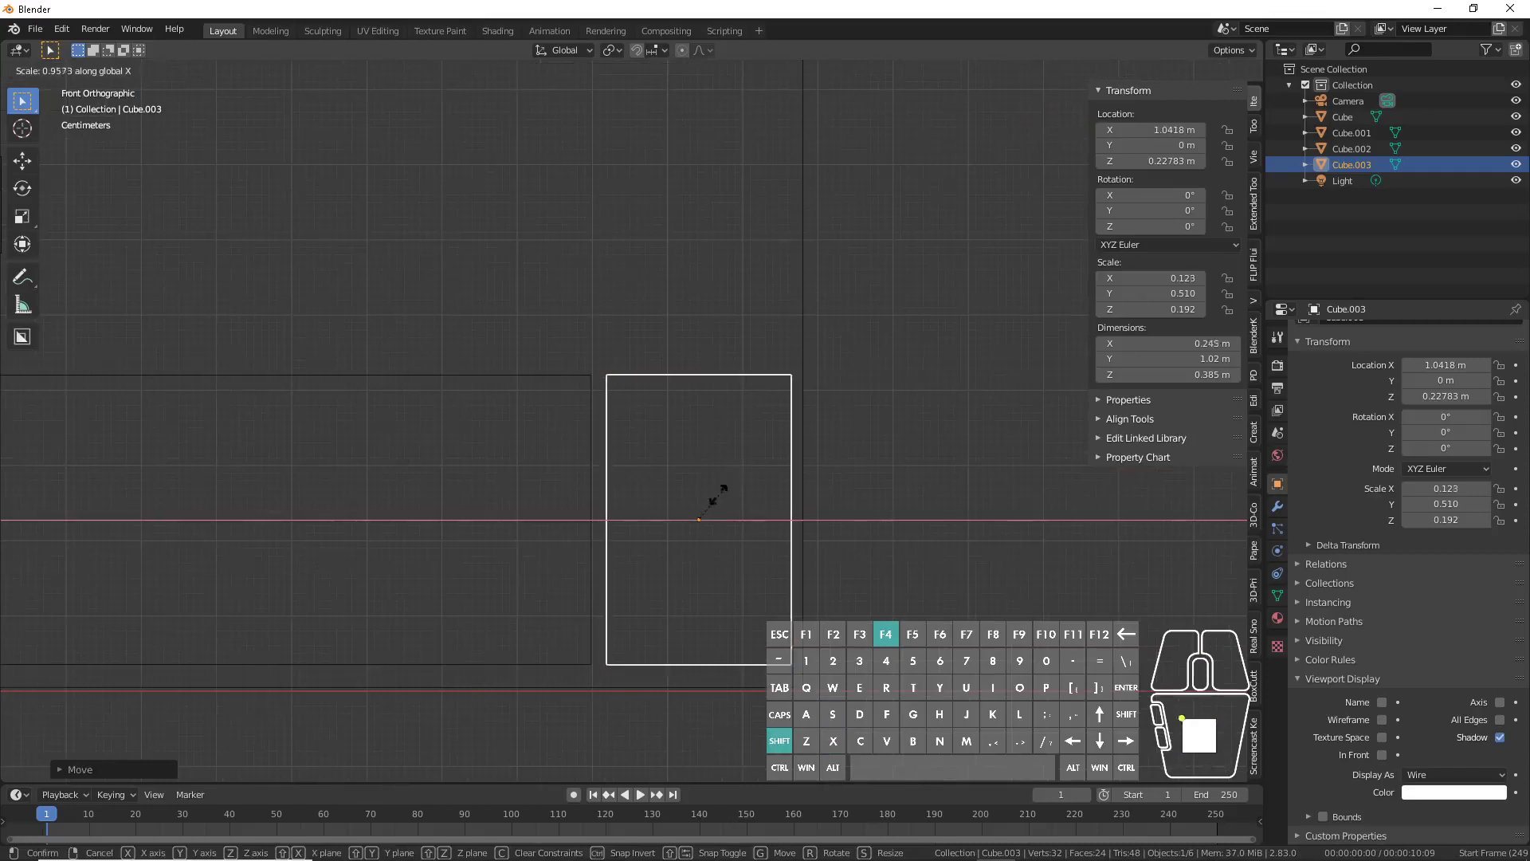
{"action": "left_click", "coordinate": [733, 439]}
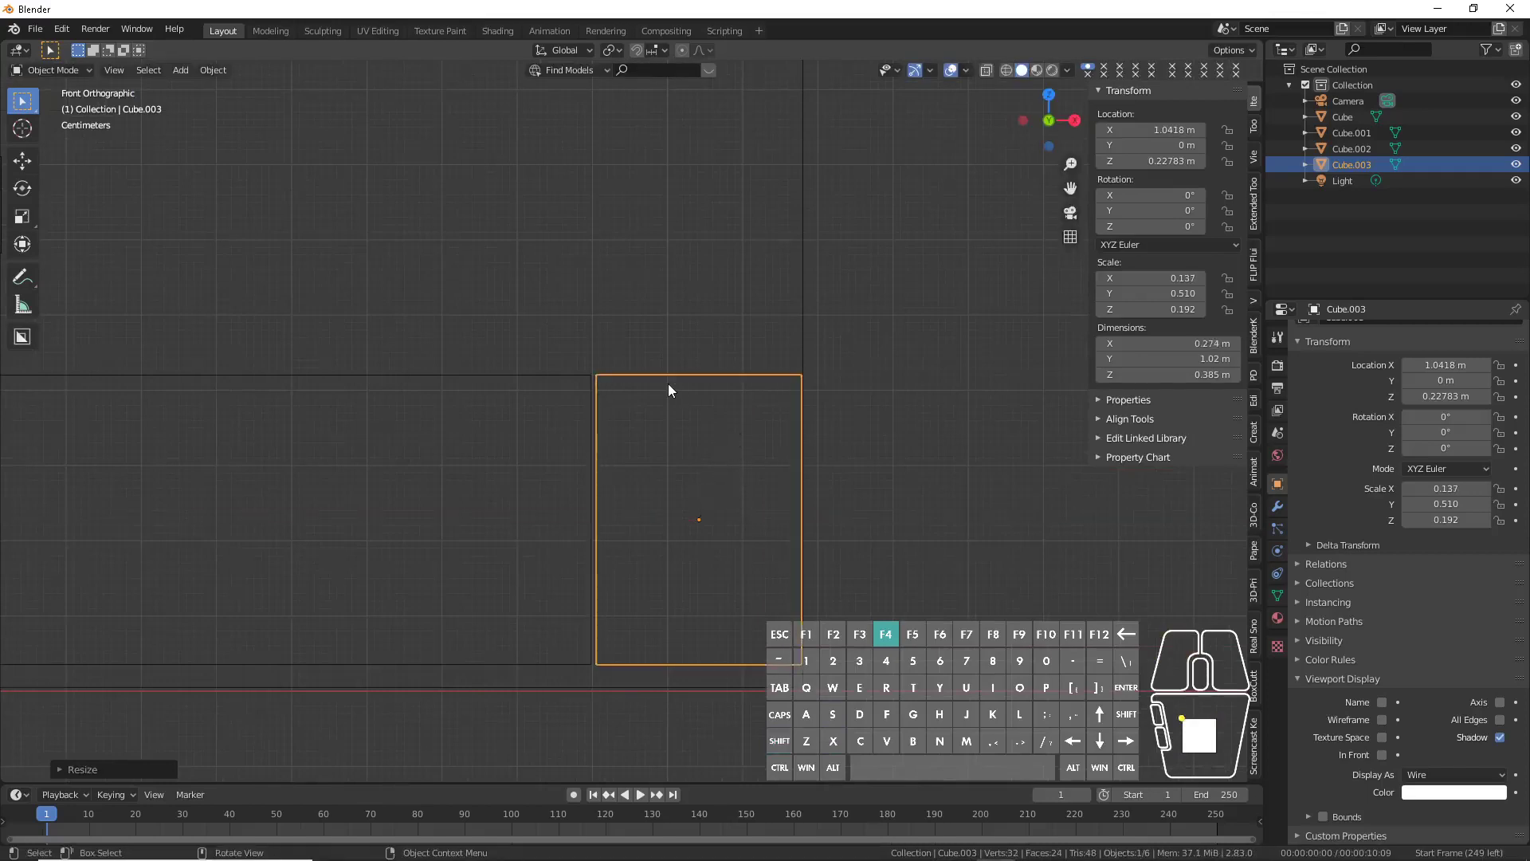
Step: Raise the armrest box's top face about 0.38 m along Z in Edit Mode, and return to Object Mode
{"action": "middle_click_drag", "start_coordinate": [676, 366], "coordinate": [705, 394]}
{"action": "key", "text": "Tab"}
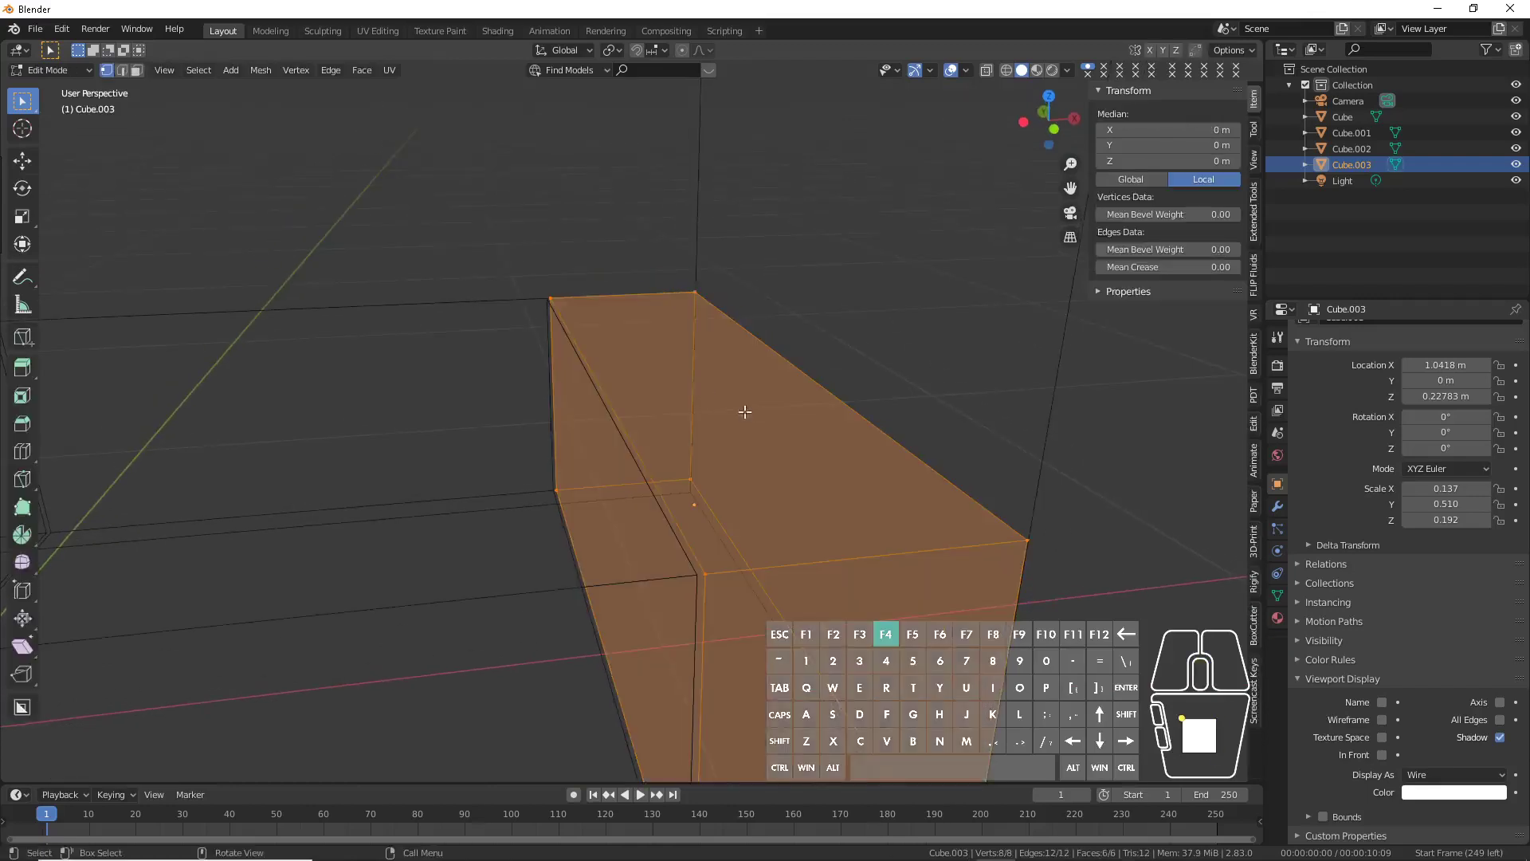
{"action": "left_click", "coordinate": [136, 70]}
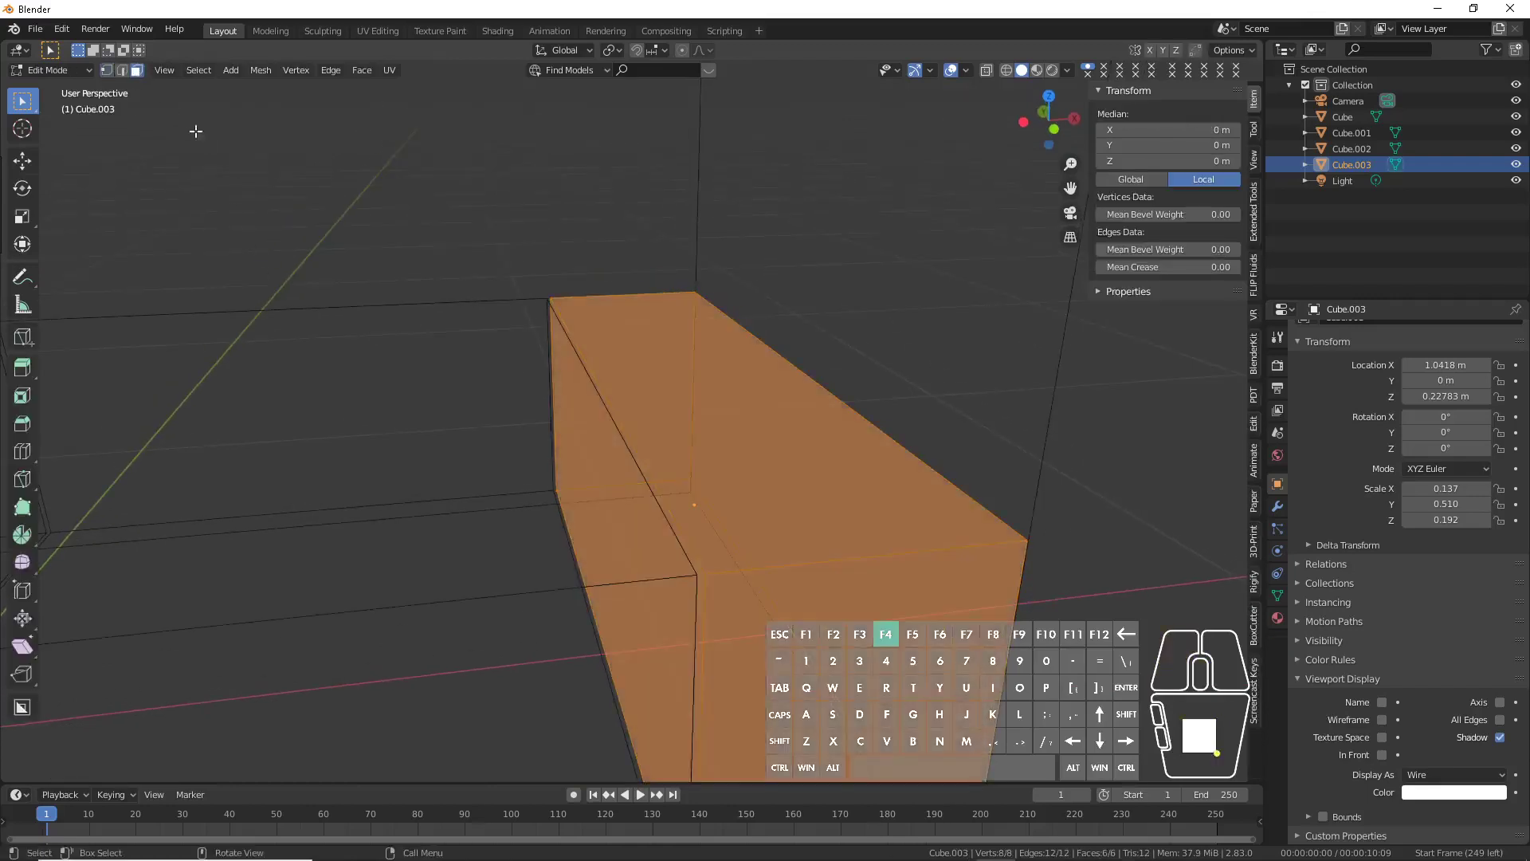
{"action": "left_click", "coordinate": [703, 416]}
{"action": "key", "text": "KP_1"}
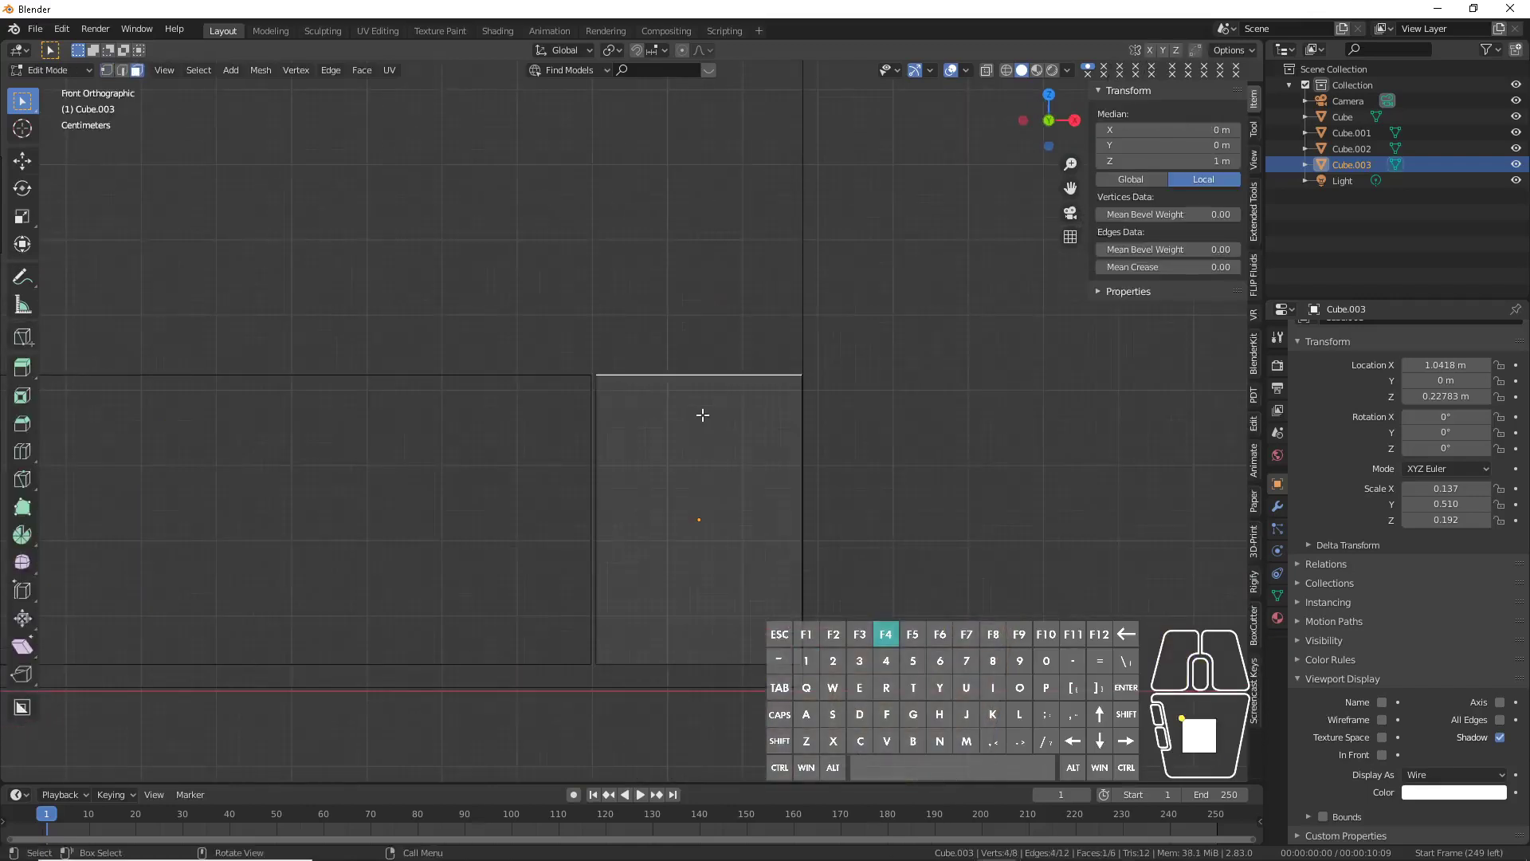
{"action": "scroll", "coordinate": [691, 466], "scroll_direction": "down", "scroll_amount": 2}
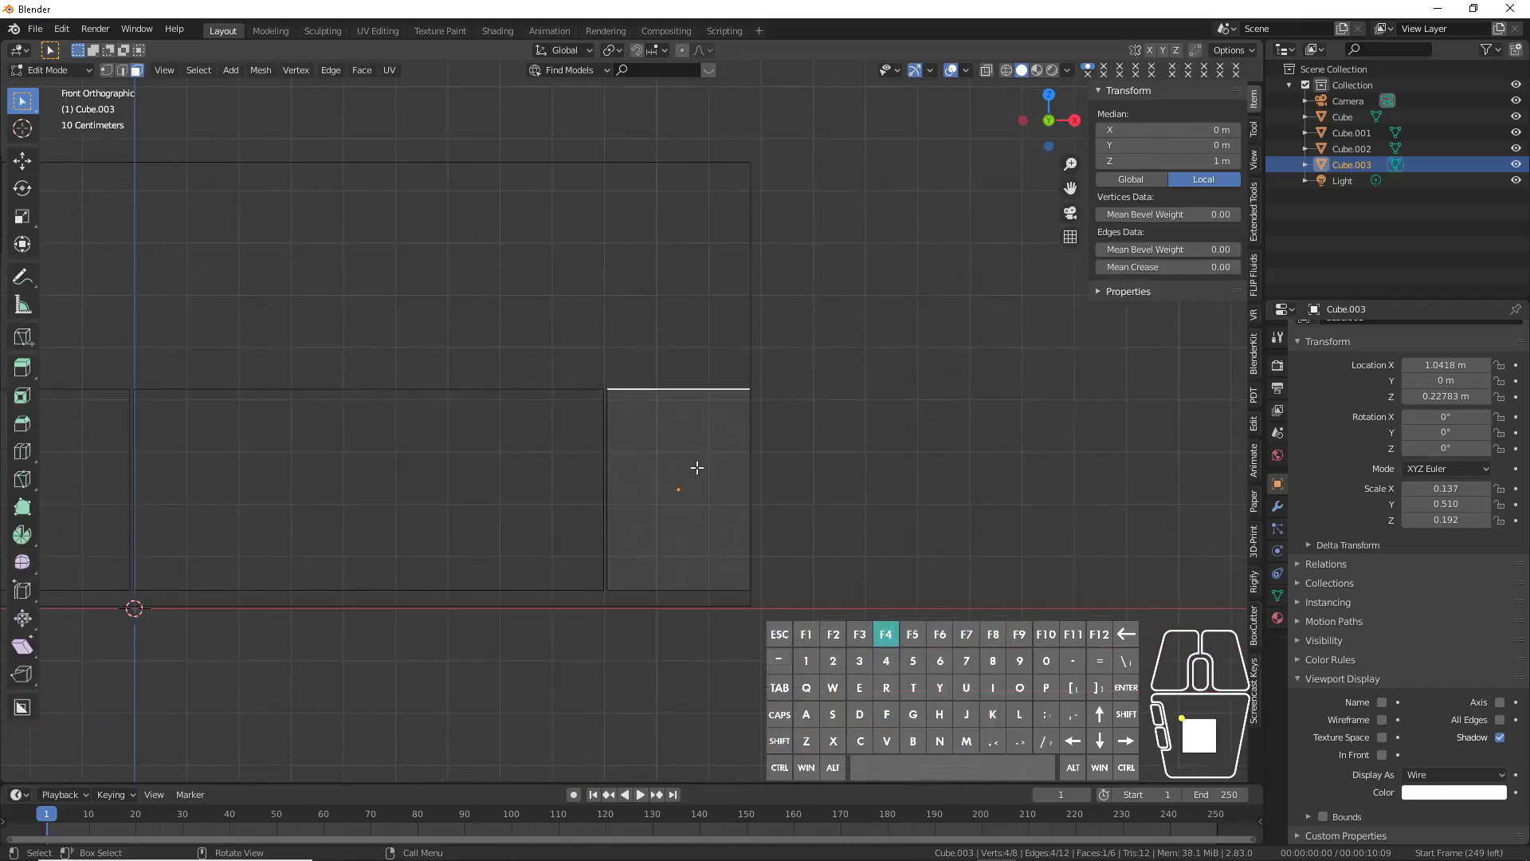
{"action": "key", "text": "g"}
{"action": "key", "text": "z"}
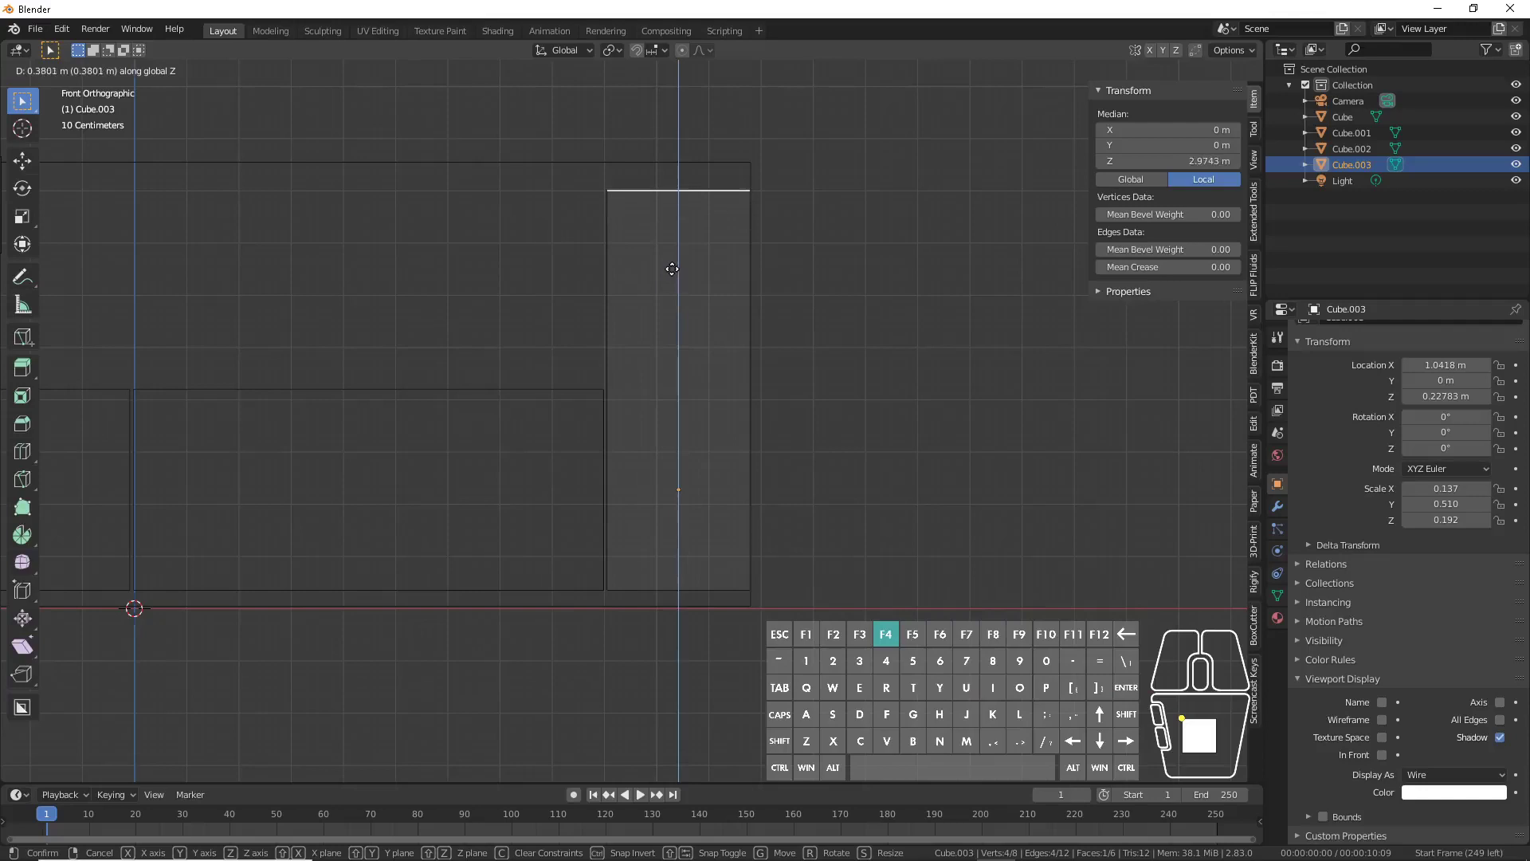
{"action": "left_click", "coordinate": [672, 269]}
{"action": "key", "text": "Tab"}
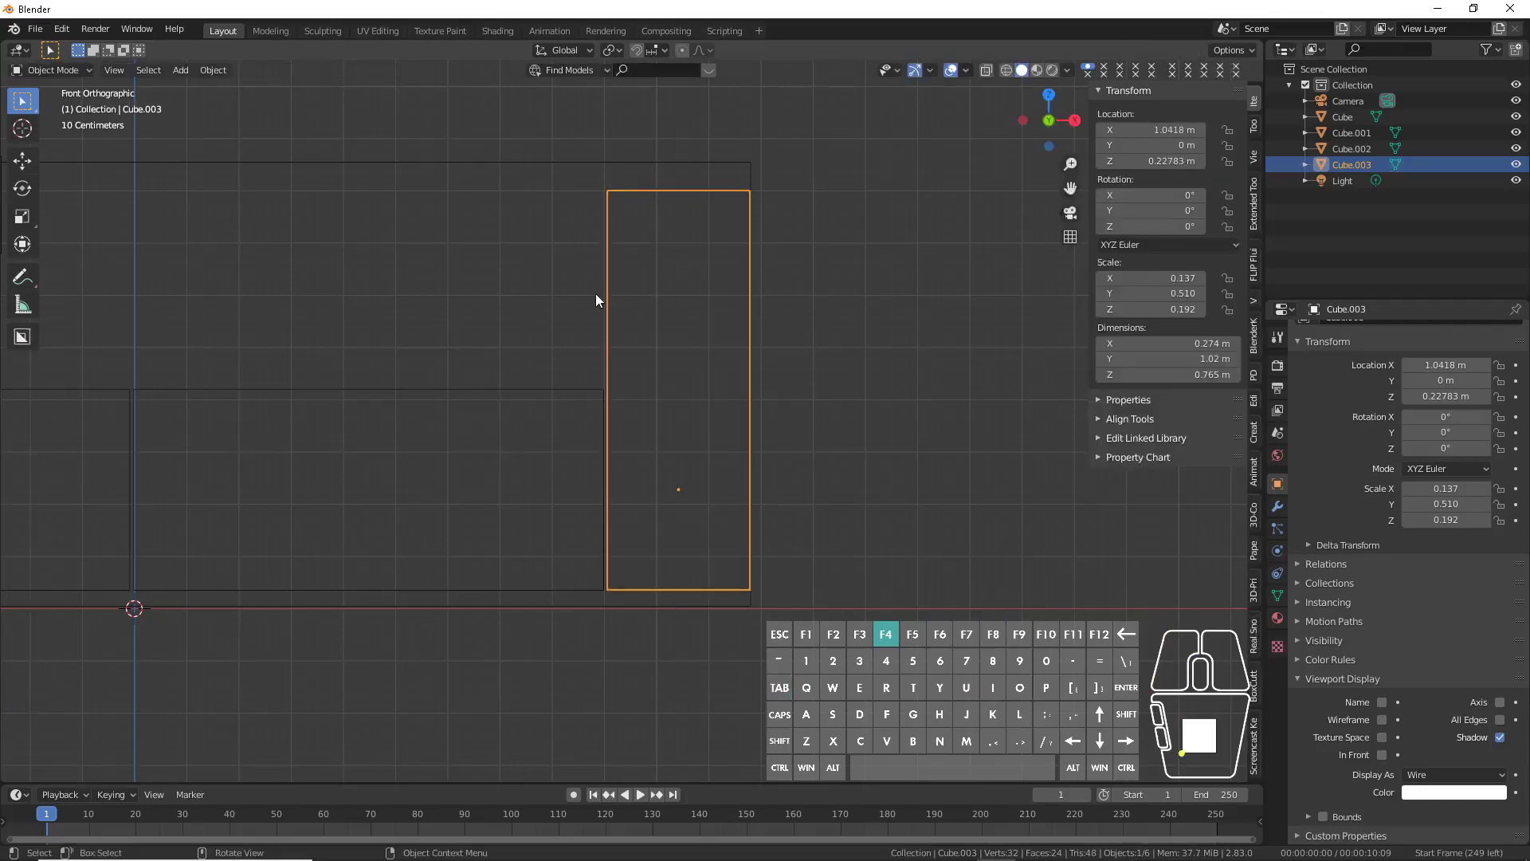
Step: Duplicate the right armrest box and move the copy about 2.09 m along negative X to the settee box's left end
{"action": "scroll", "coordinate": [615, 317], "scroll_direction": "down", "scroll_amount": 4}
{"action": "middle_click_drag", "start_coordinate": [560, 342], "coordinate": [894, 359], "text": "shift"}
{"action": "key", "text": "shift+d"}
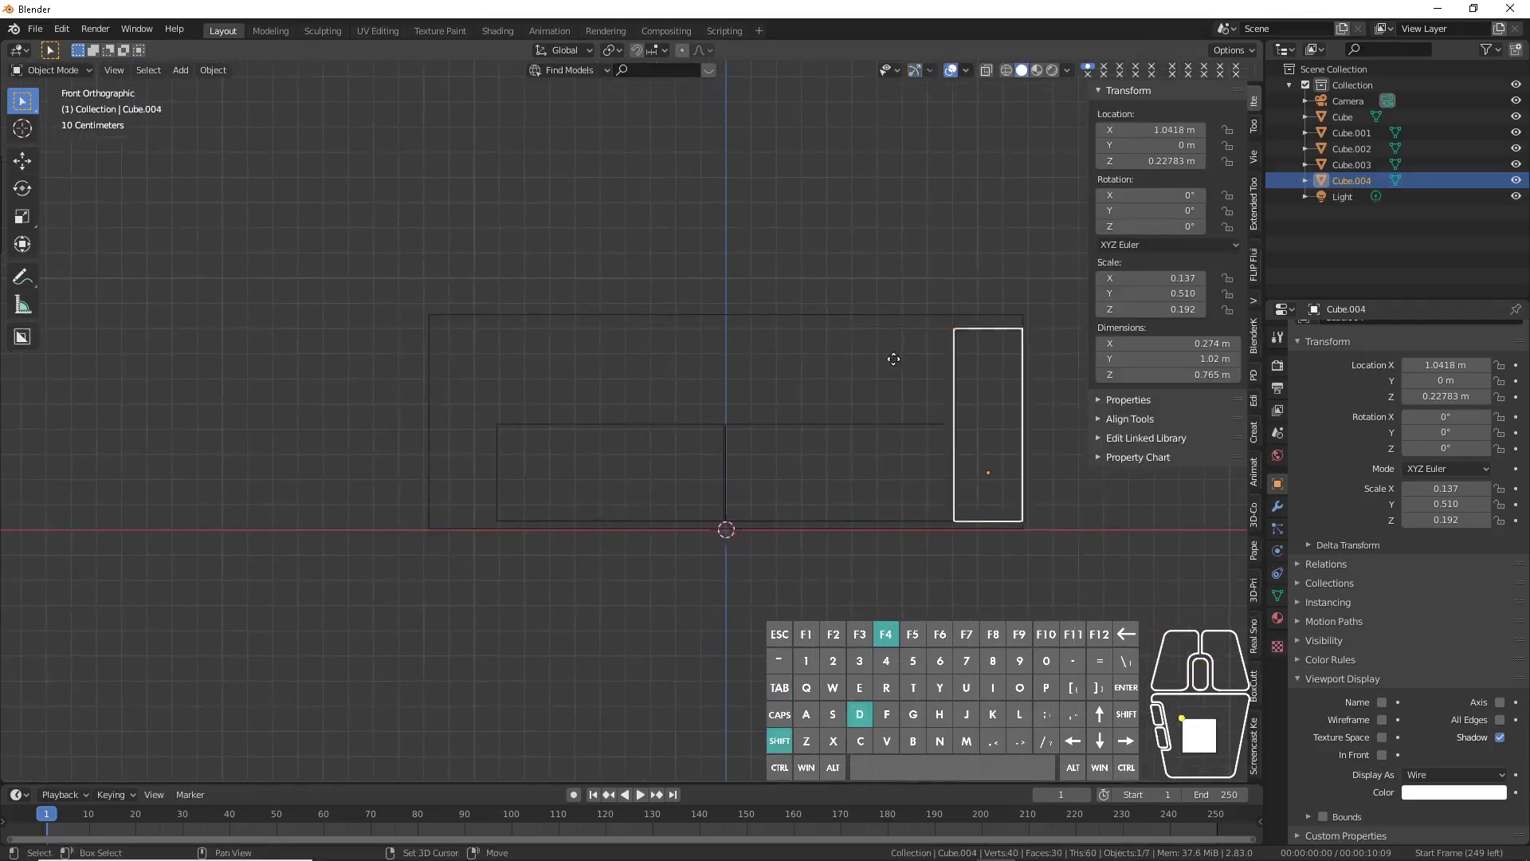
{"action": "key", "text": "x"}
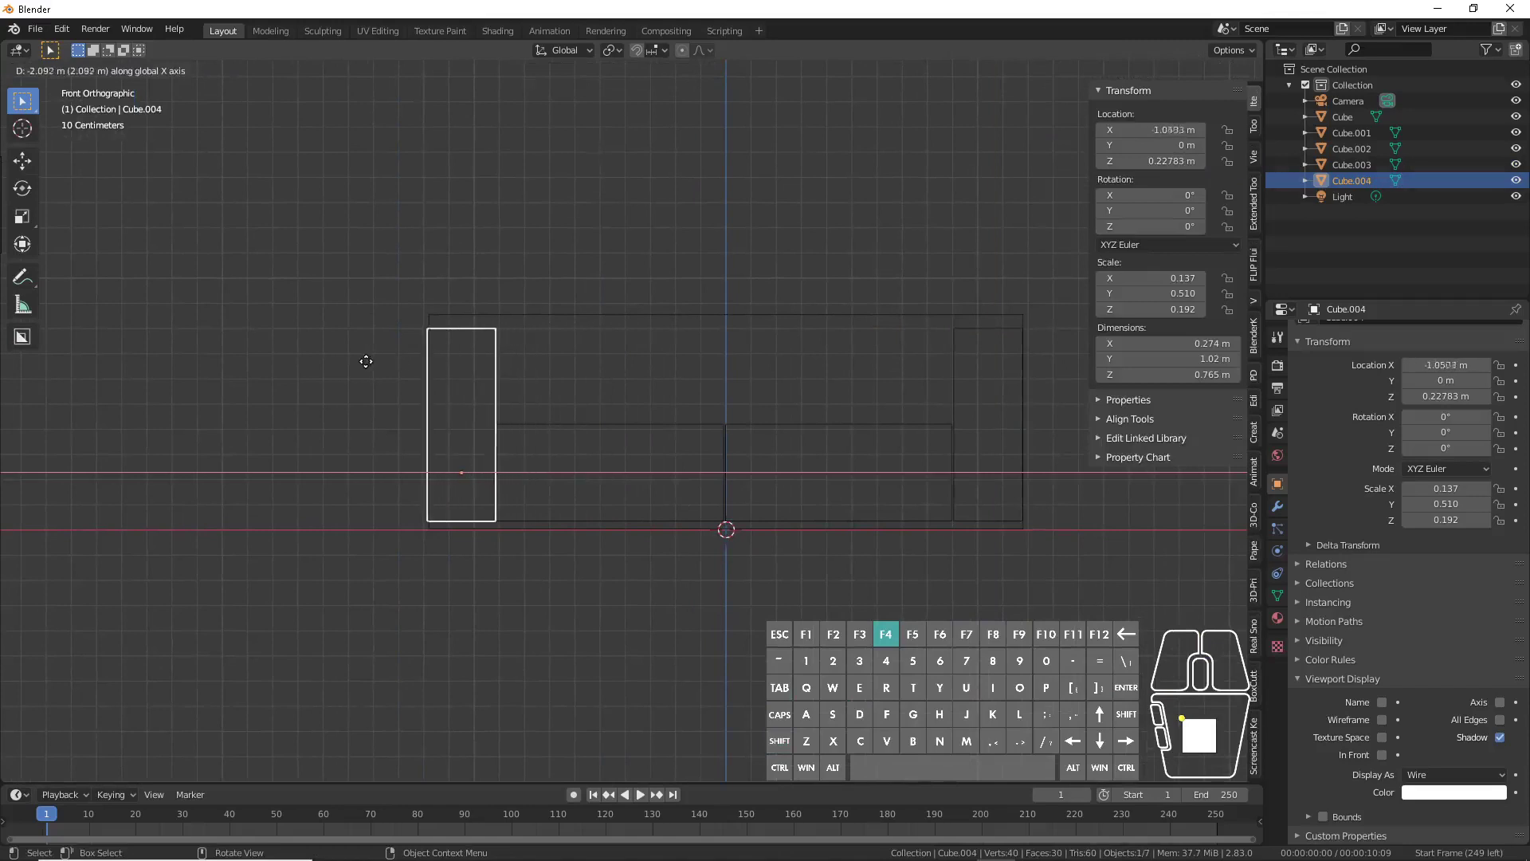
{"action": "left_click", "coordinate": [368, 366]}
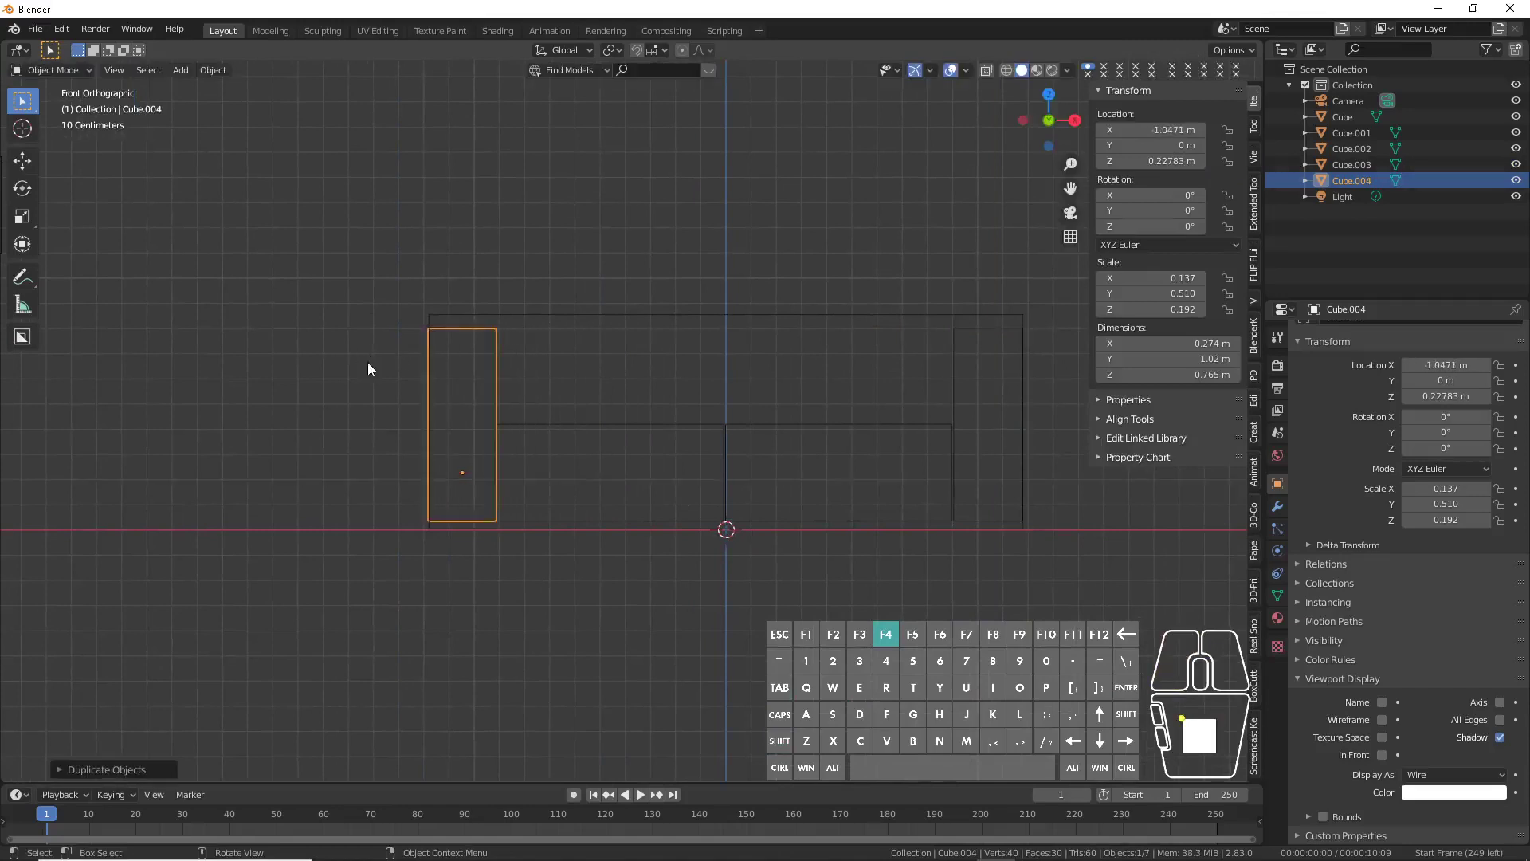
Step: Duplicate the left armrest box, move the copy about 1.06 m along X to the centre, and rotate it 90° in top view
{"action": "key", "text": "shift+d"}
{"action": "key", "text": "x"}
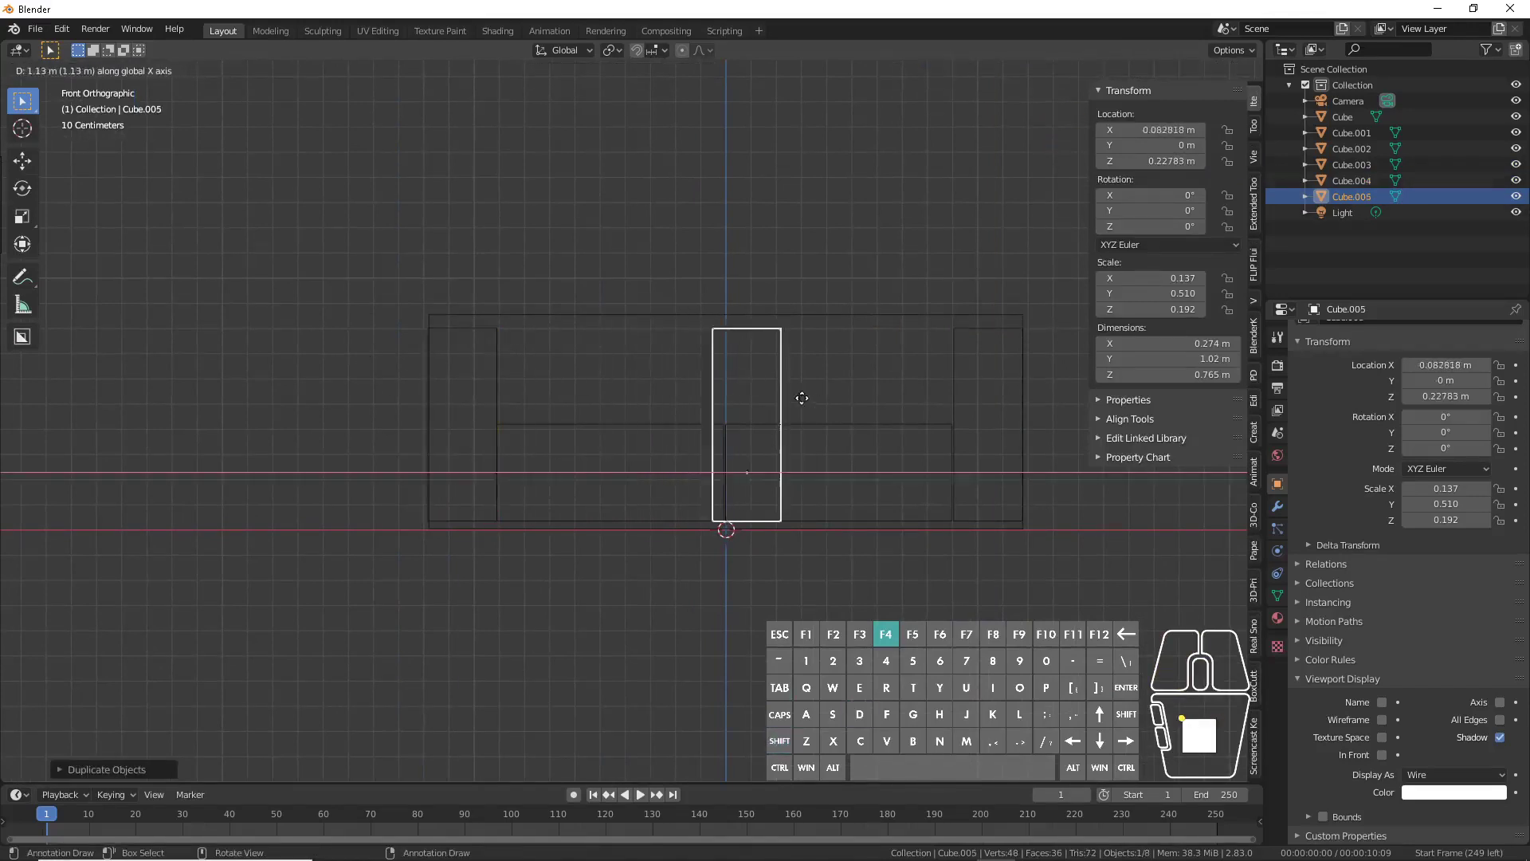
{"action": "left_click", "coordinate": [787, 394]}
{"action": "key", "text": "KP_7"}
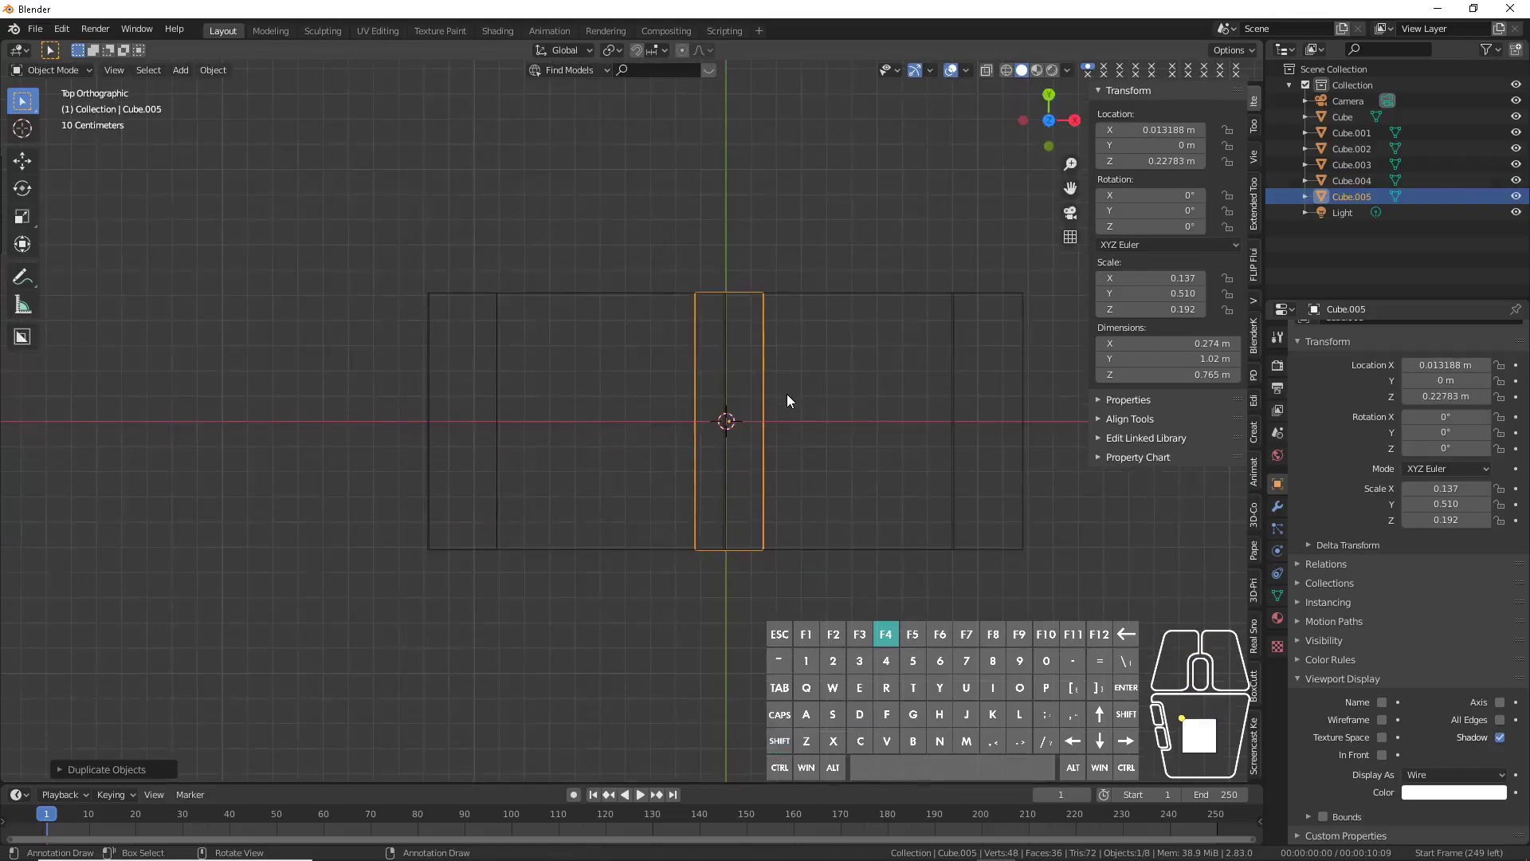
{"action": "type", "text": "r90"}
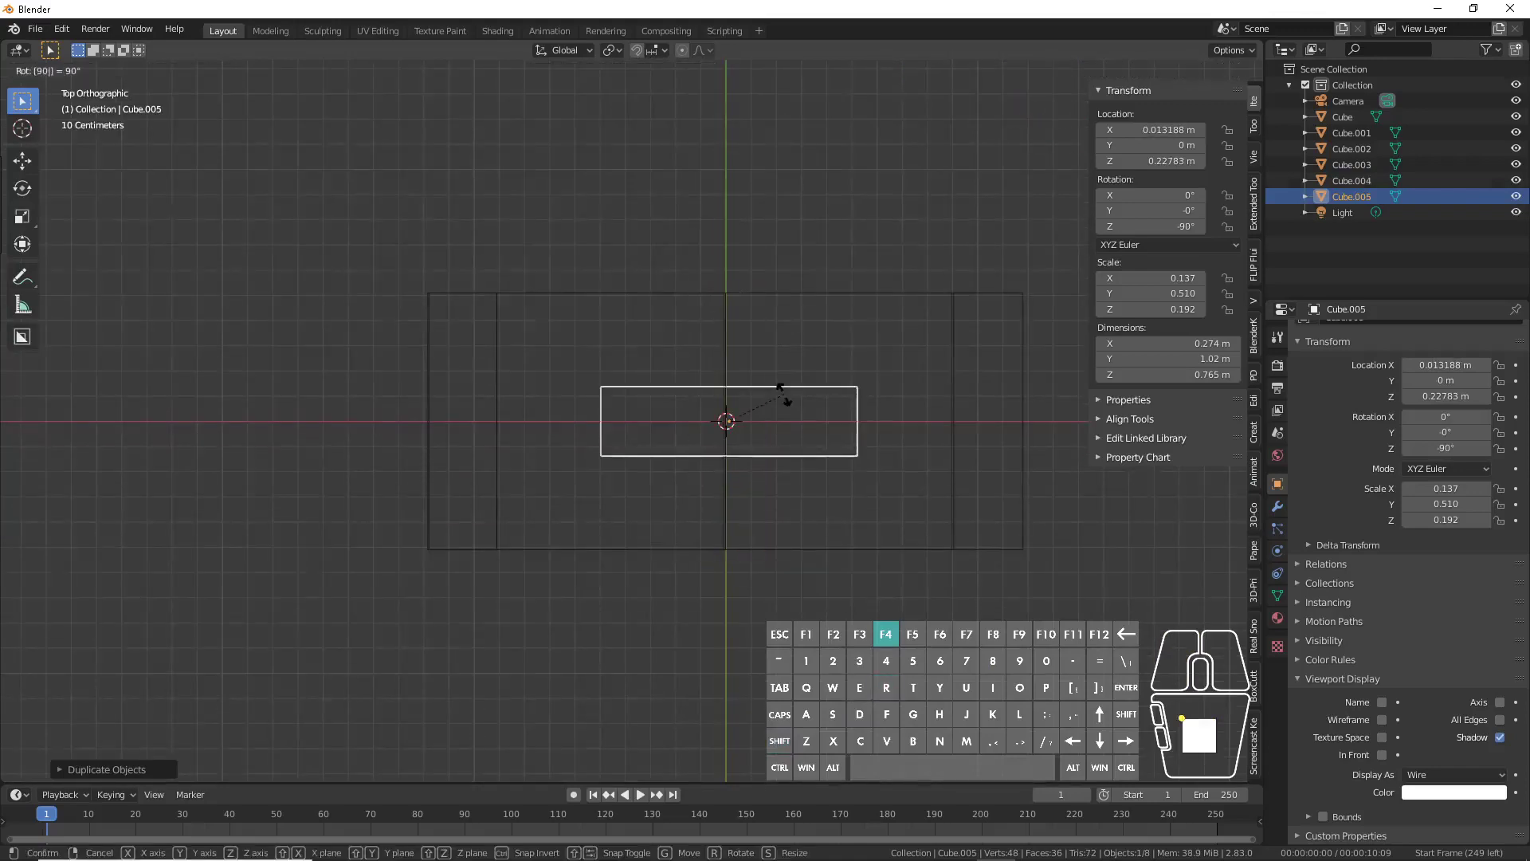
{"action": "key", "text": "Return"}
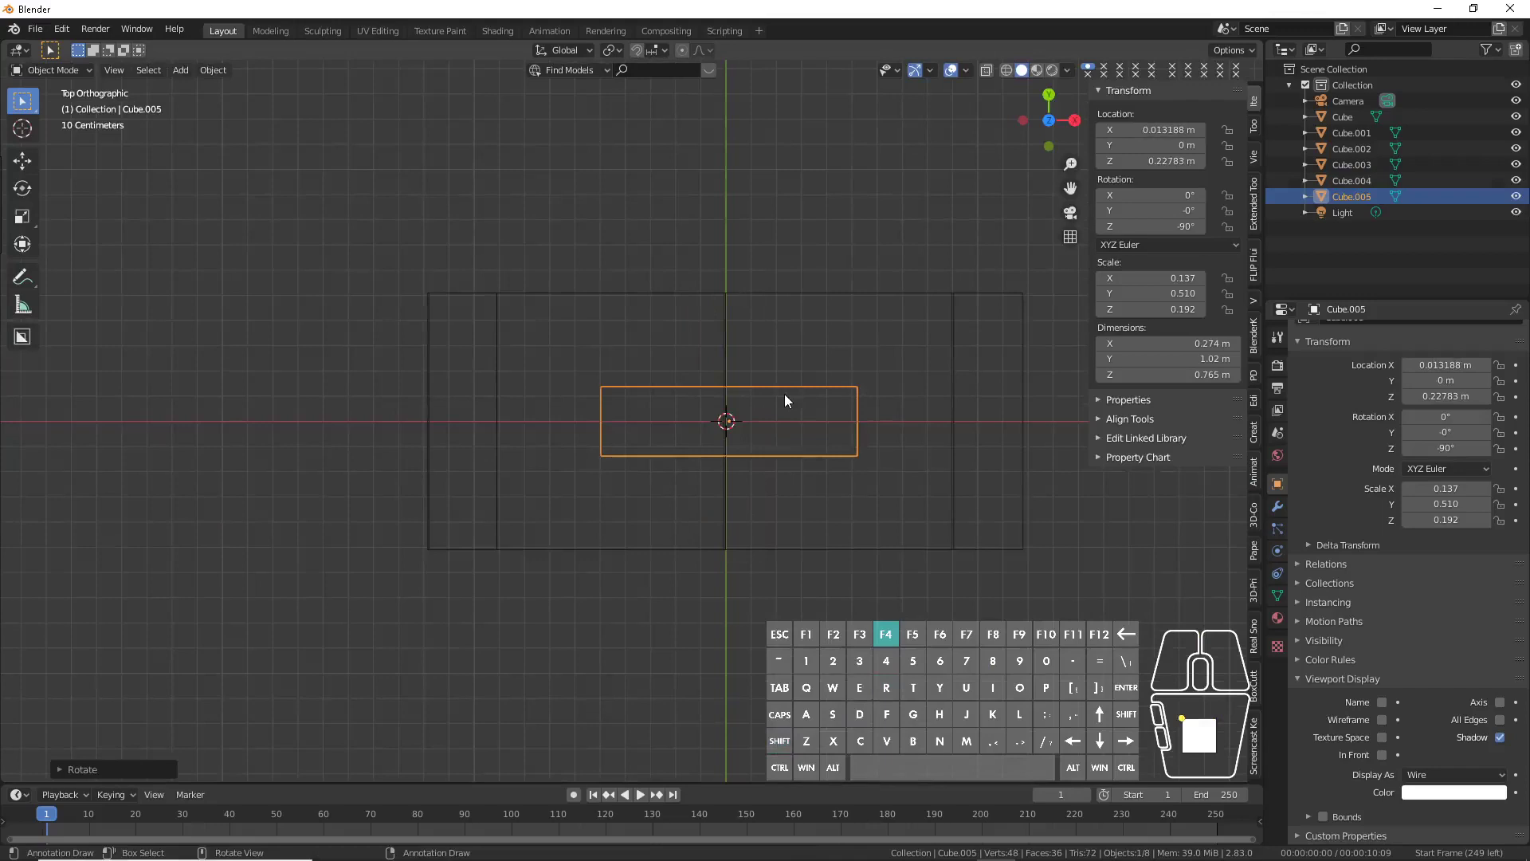
Step: Move the rotated centre box about 0.367 m along Y to the settee's rear edge and widen it along X to about 1.82 m
{"action": "key", "text": "g"}
{"action": "key", "text": "y"}
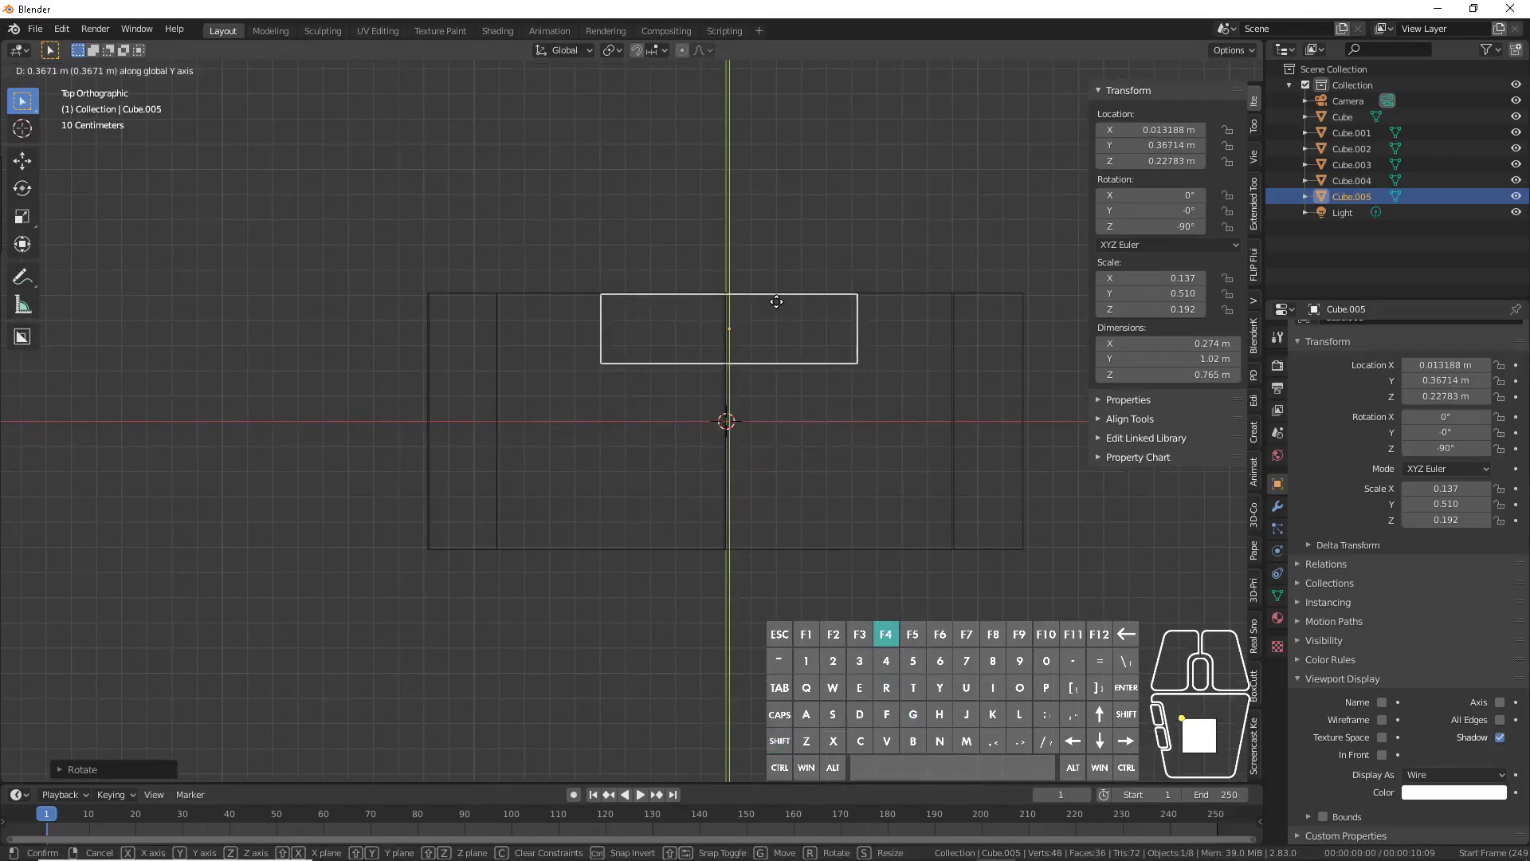
{"action": "left_click", "coordinate": [776, 301]}
{"action": "key", "text": "KP_1"}
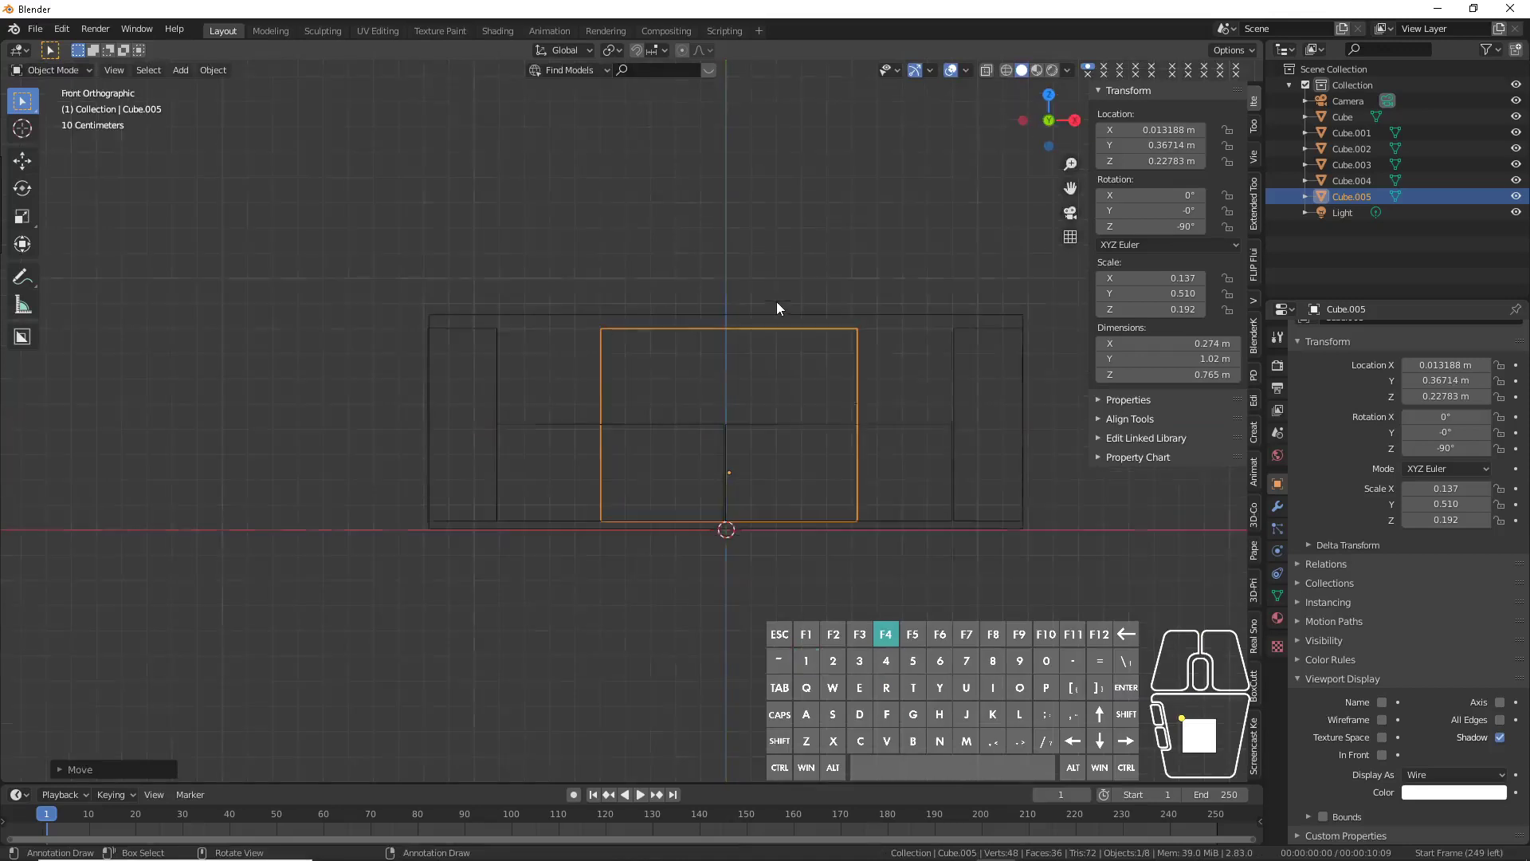
{"action": "key", "text": "s"}
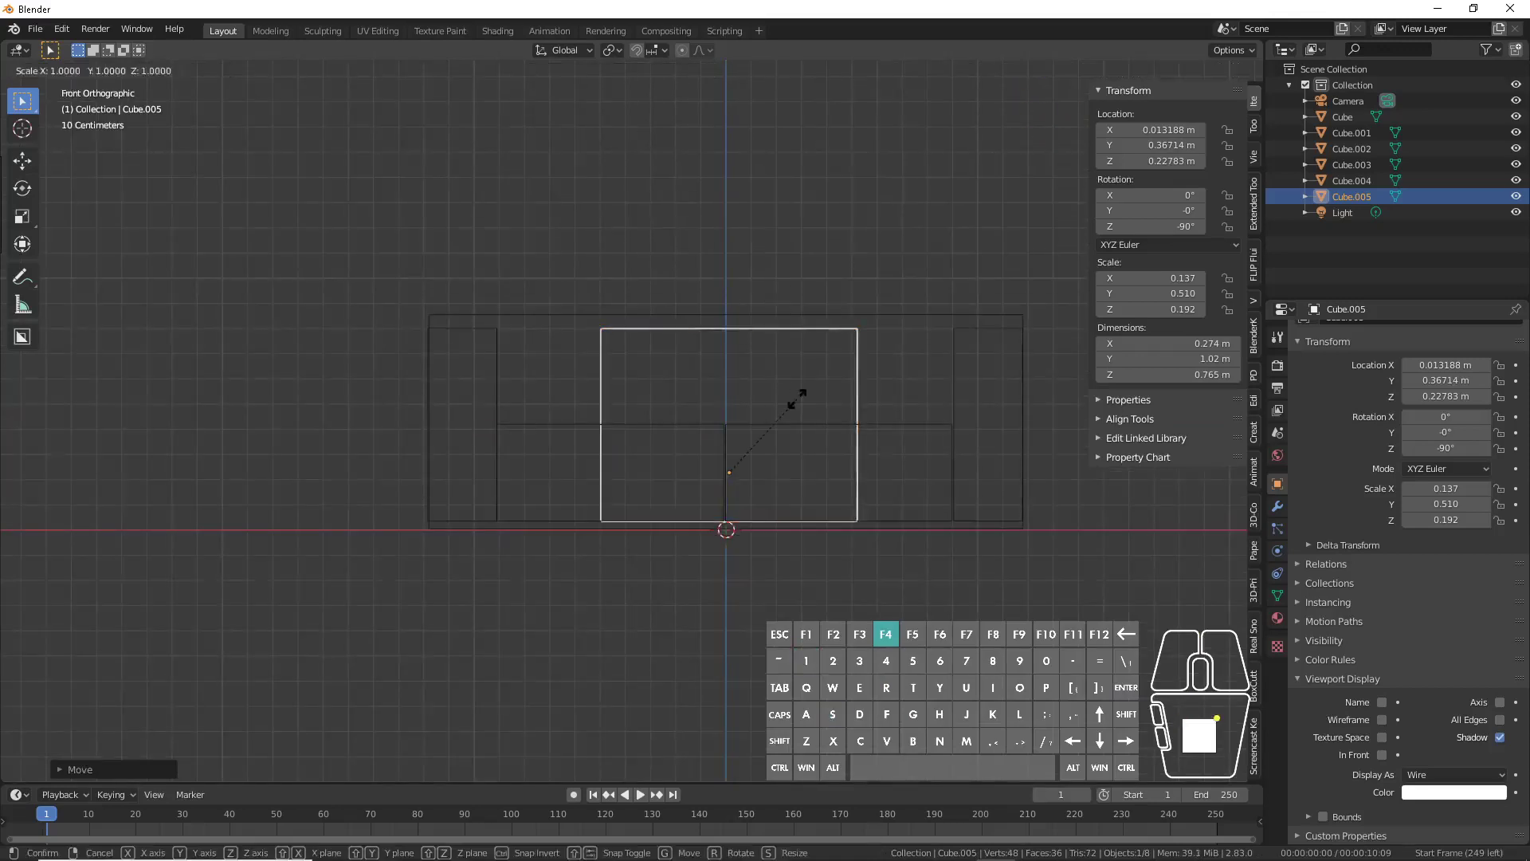
{"action": "key", "text": "x"}
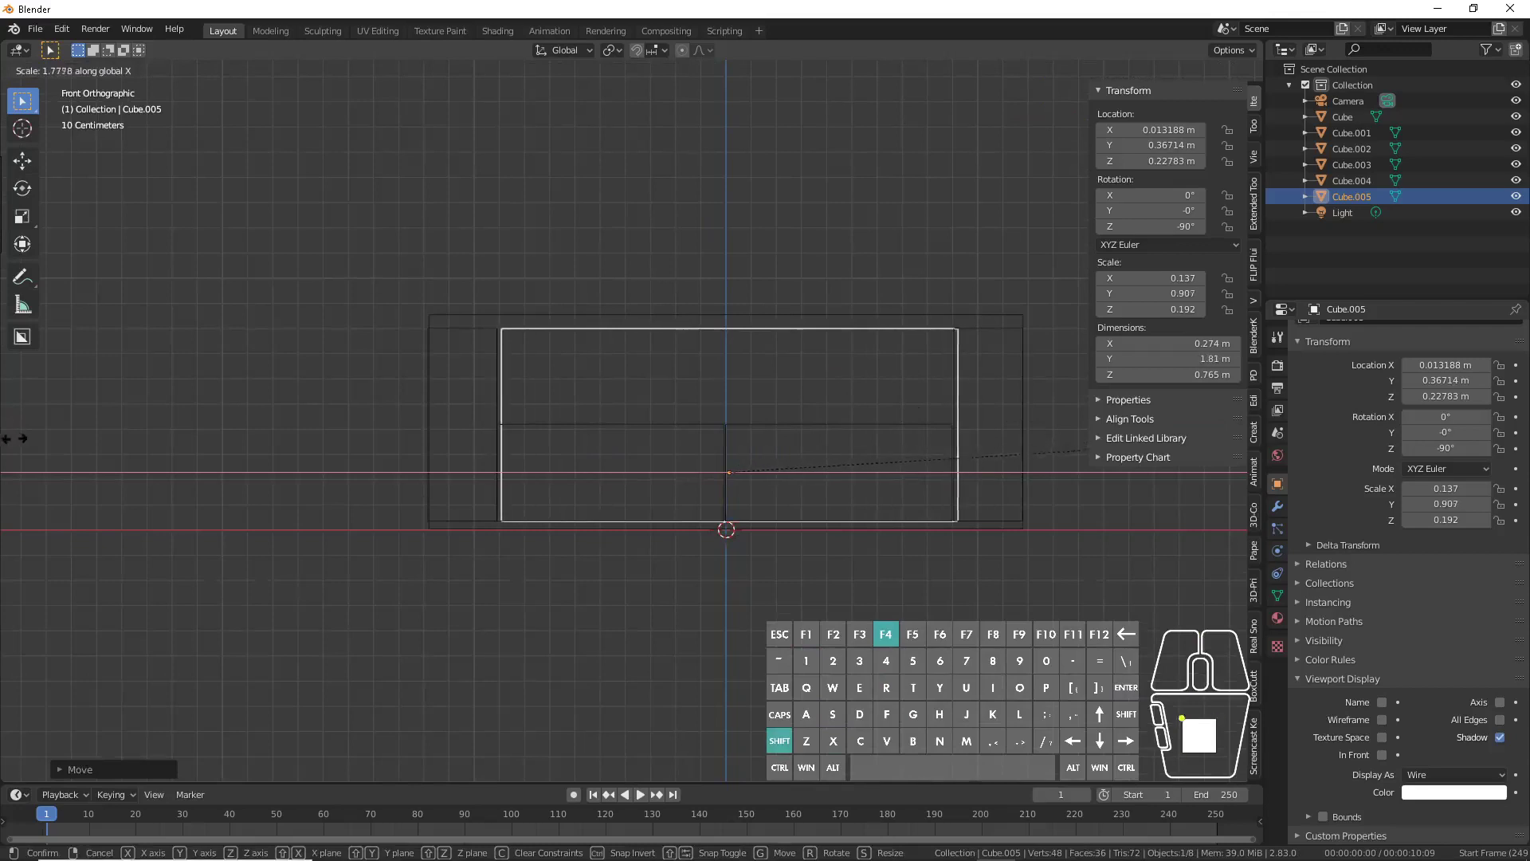
{"action": "left_click", "coordinate": [20, 440], "text": "shift"}
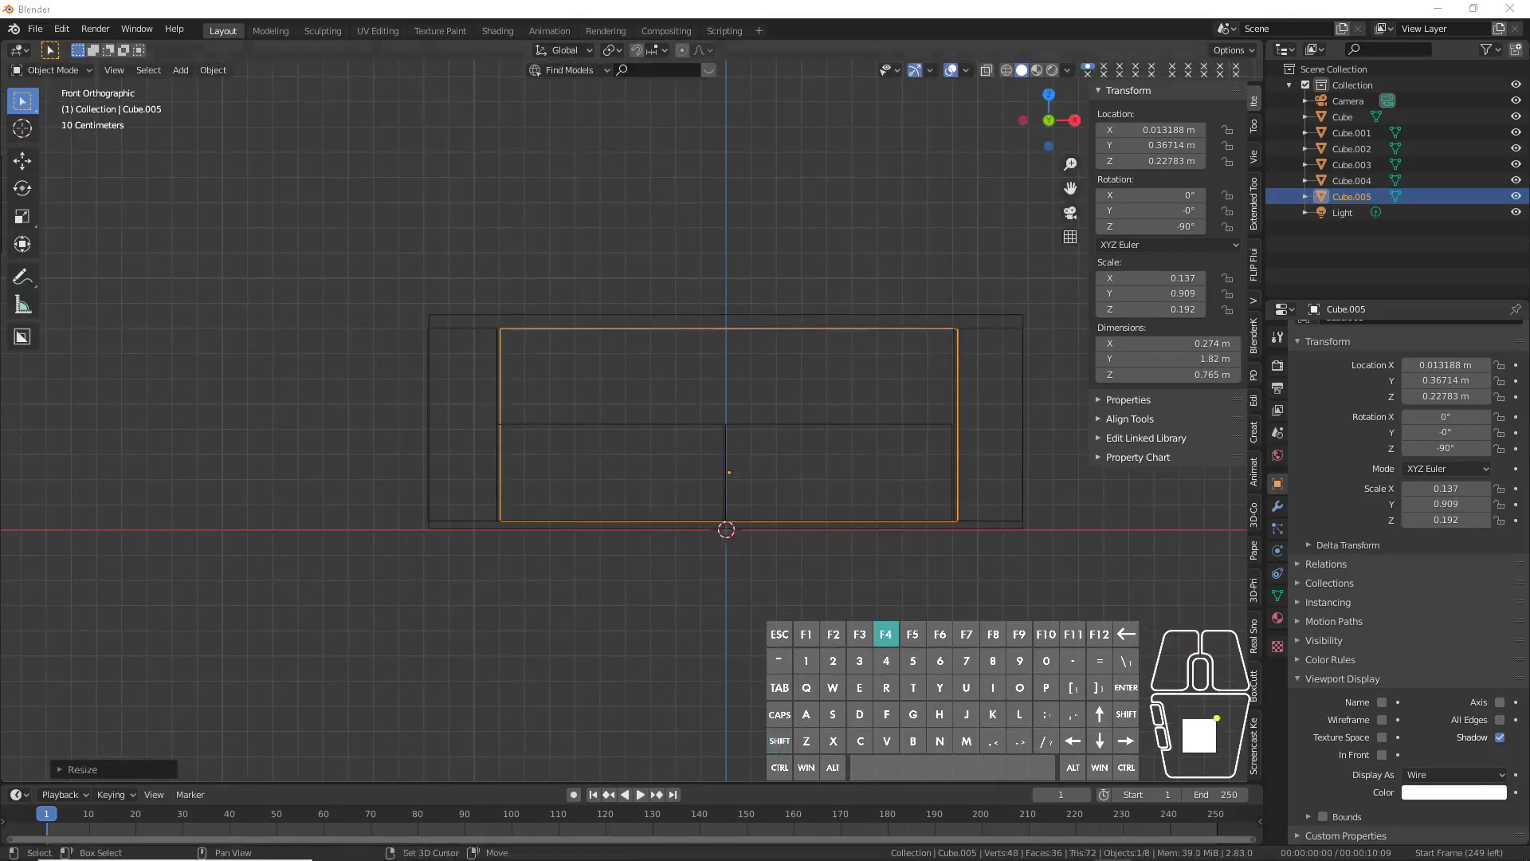
Step: Duplicate the right seat box and leave the copy in place
{"action": "middle_click_drag", "start_coordinate": [537, 296], "coordinate": [577, 371]}
{"action": "middle_click_drag", "start_coordinate": [716, 378], "coordinate": [474, 370], "text": "shift"}
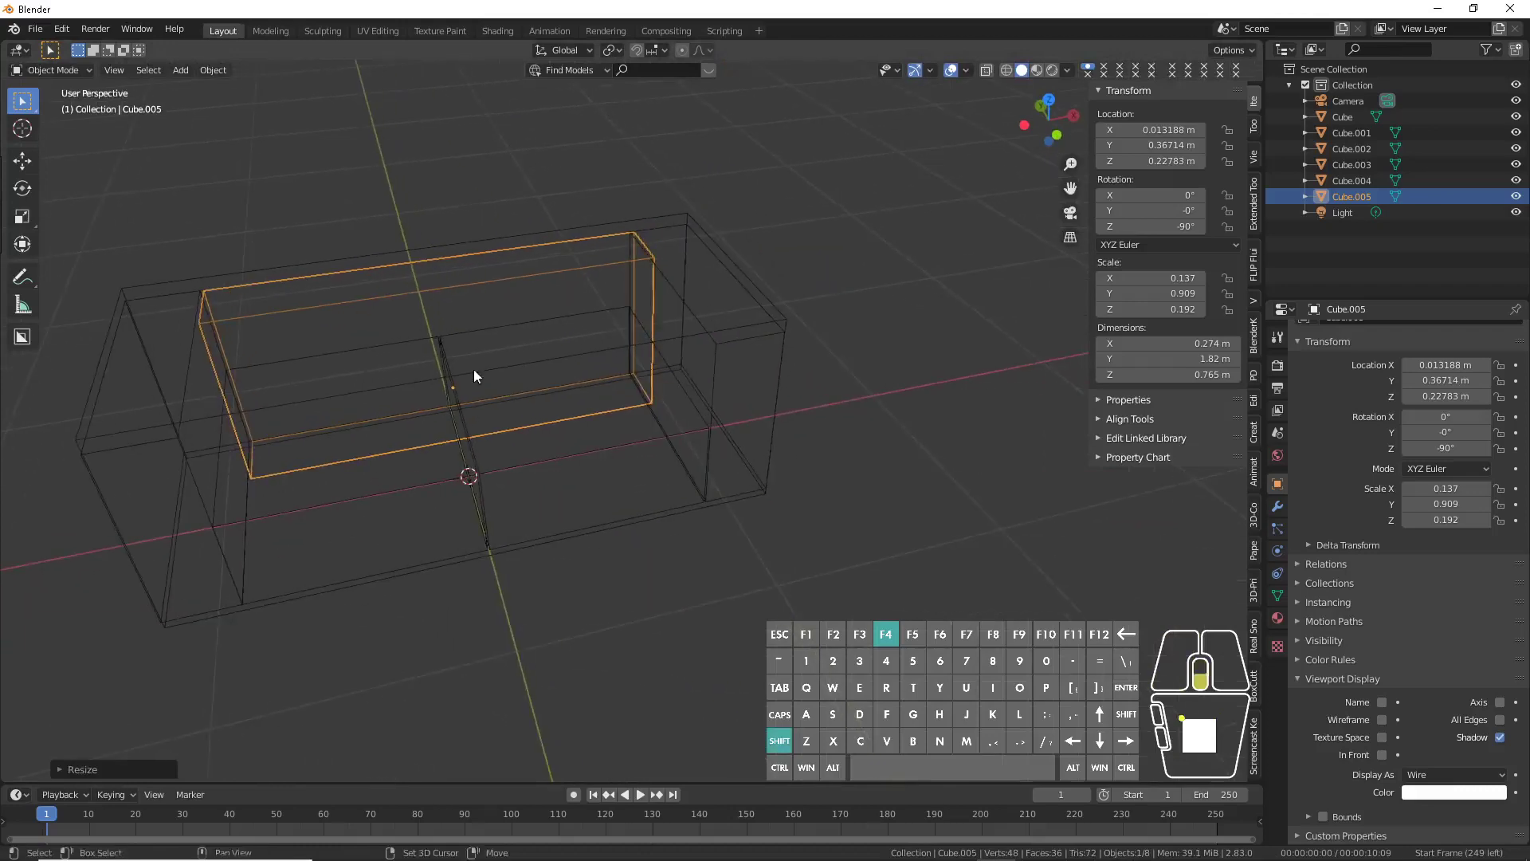
{"action": "left_click", "coordinate": [480, 466]}
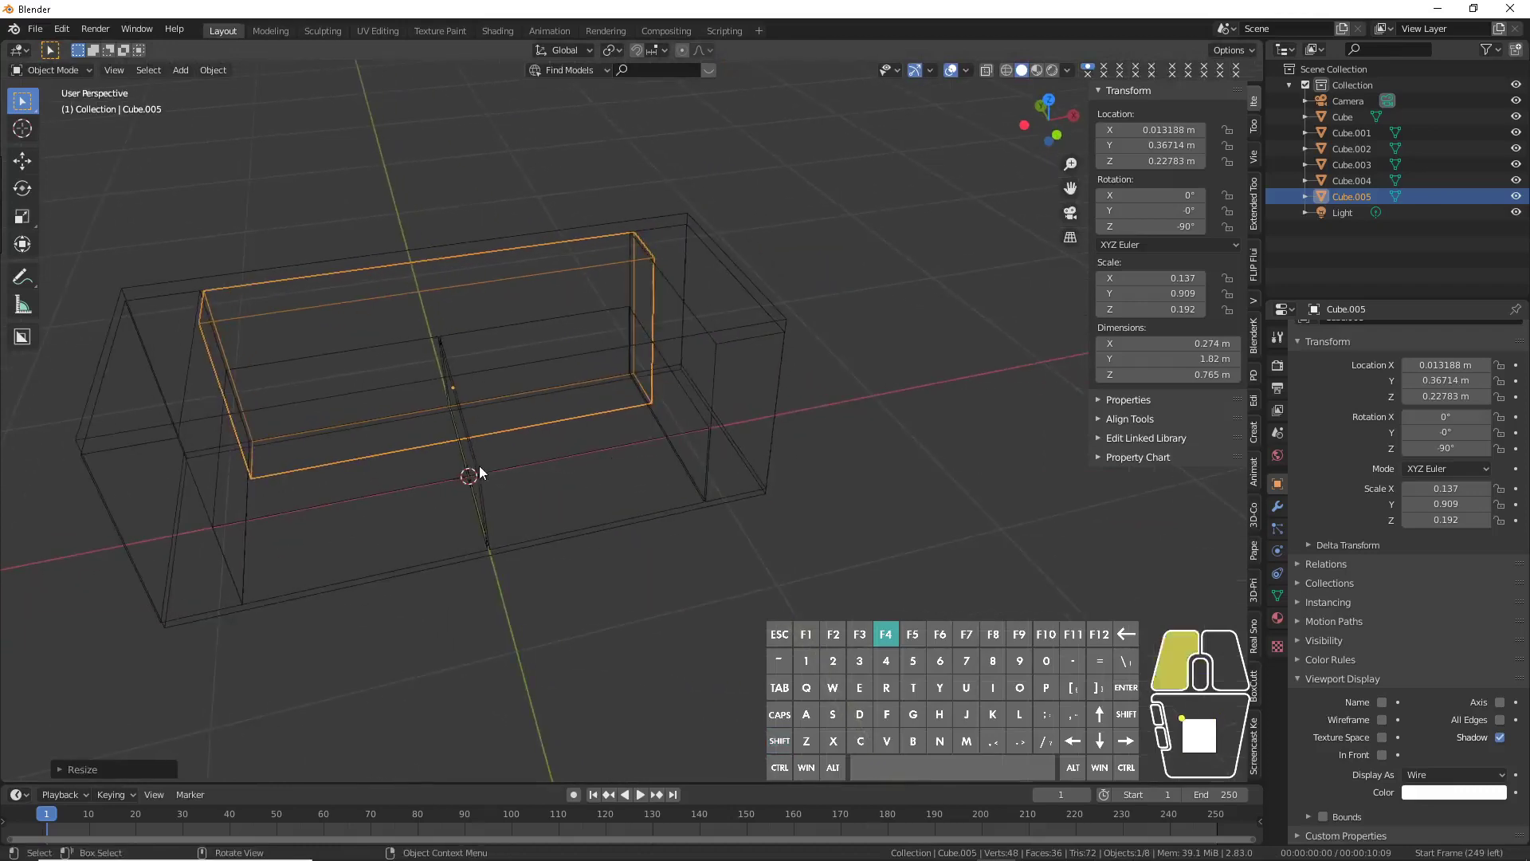
{"action": "middle_click_drag", "start_coordinate": [530, 467], "coordinate": [574, 432]}
{"action": "scroll", "coordinate": [605, 416], "scroll_direction": "up", "scroll_amount": 2}
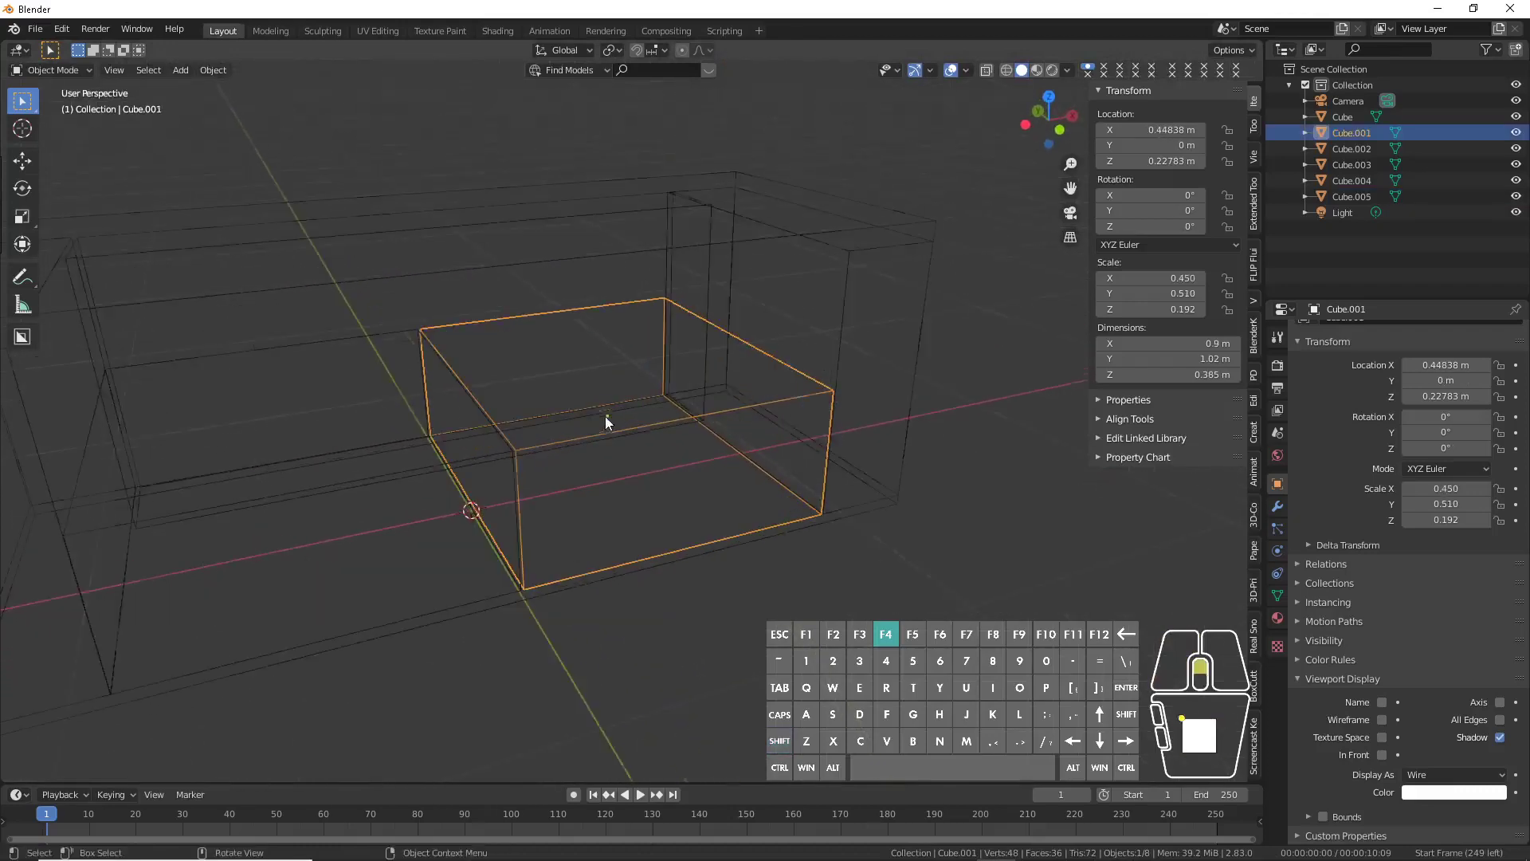
{"action": "middle_click_drag", "start_coordinate": [661, 400], "coordinate": [595, 456], "text": "shift"}
{"action": "key", "text": "shift+f"}
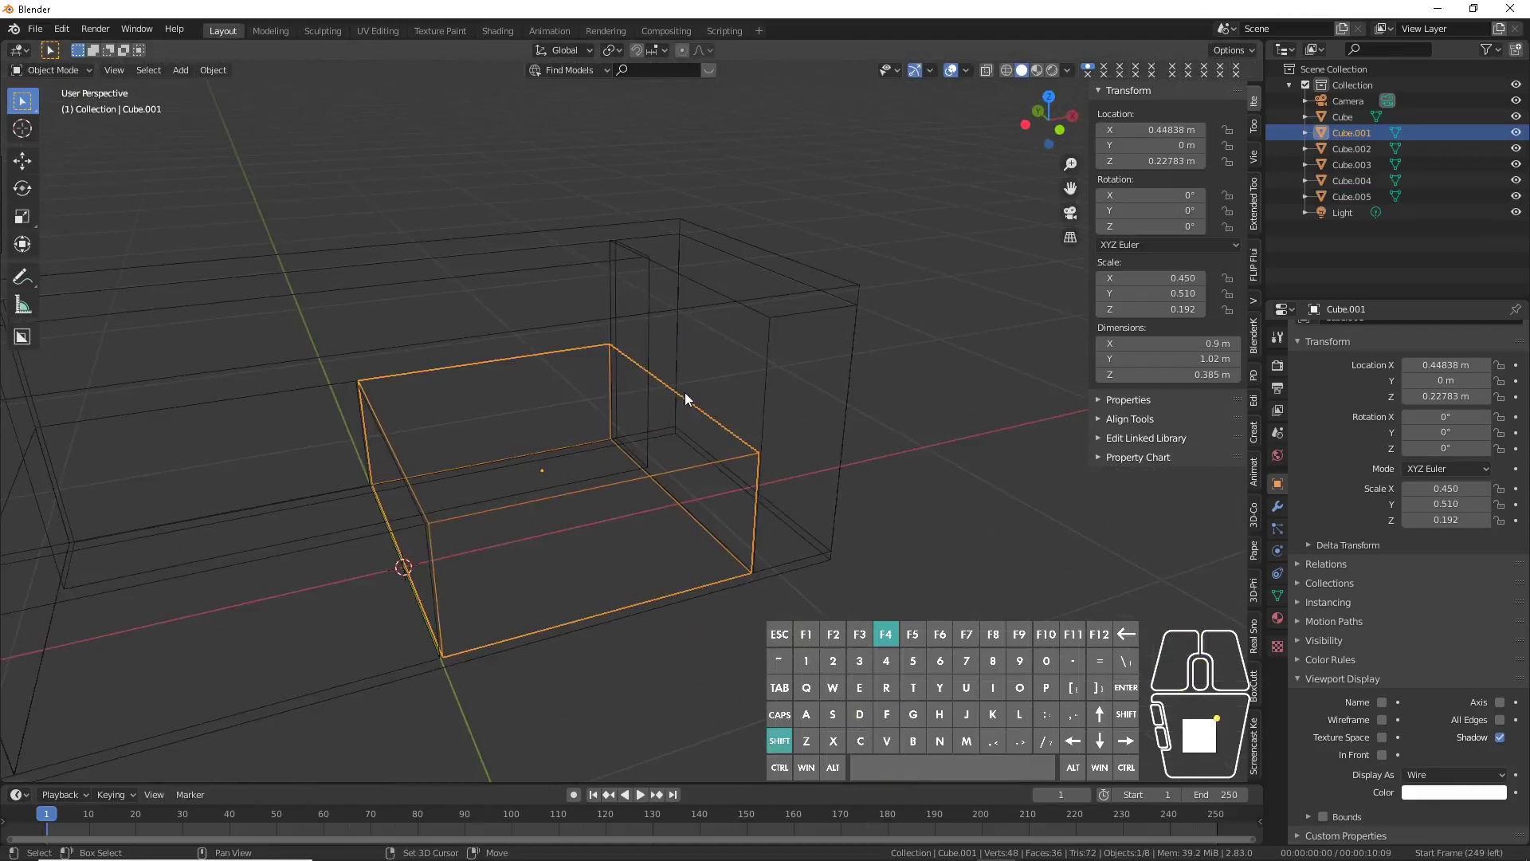
{"action": "key", "text": "shift+d"}
{"action": "right_click", "coordinate": [797, 288]}
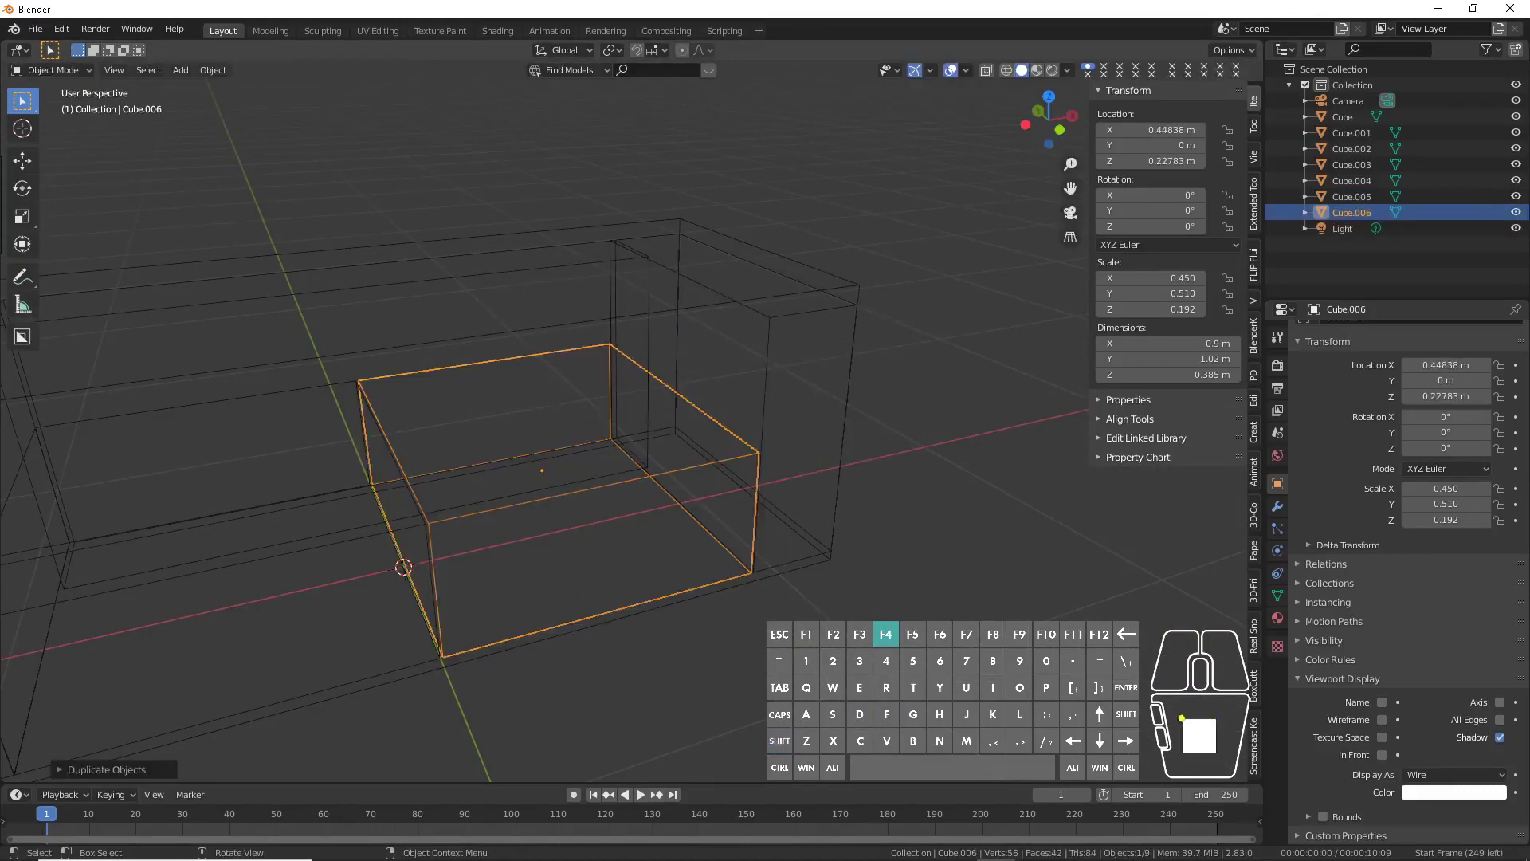
Step: Set the duplicated seat box's viewport display to Solid
{"action": "key", "text": "n"}
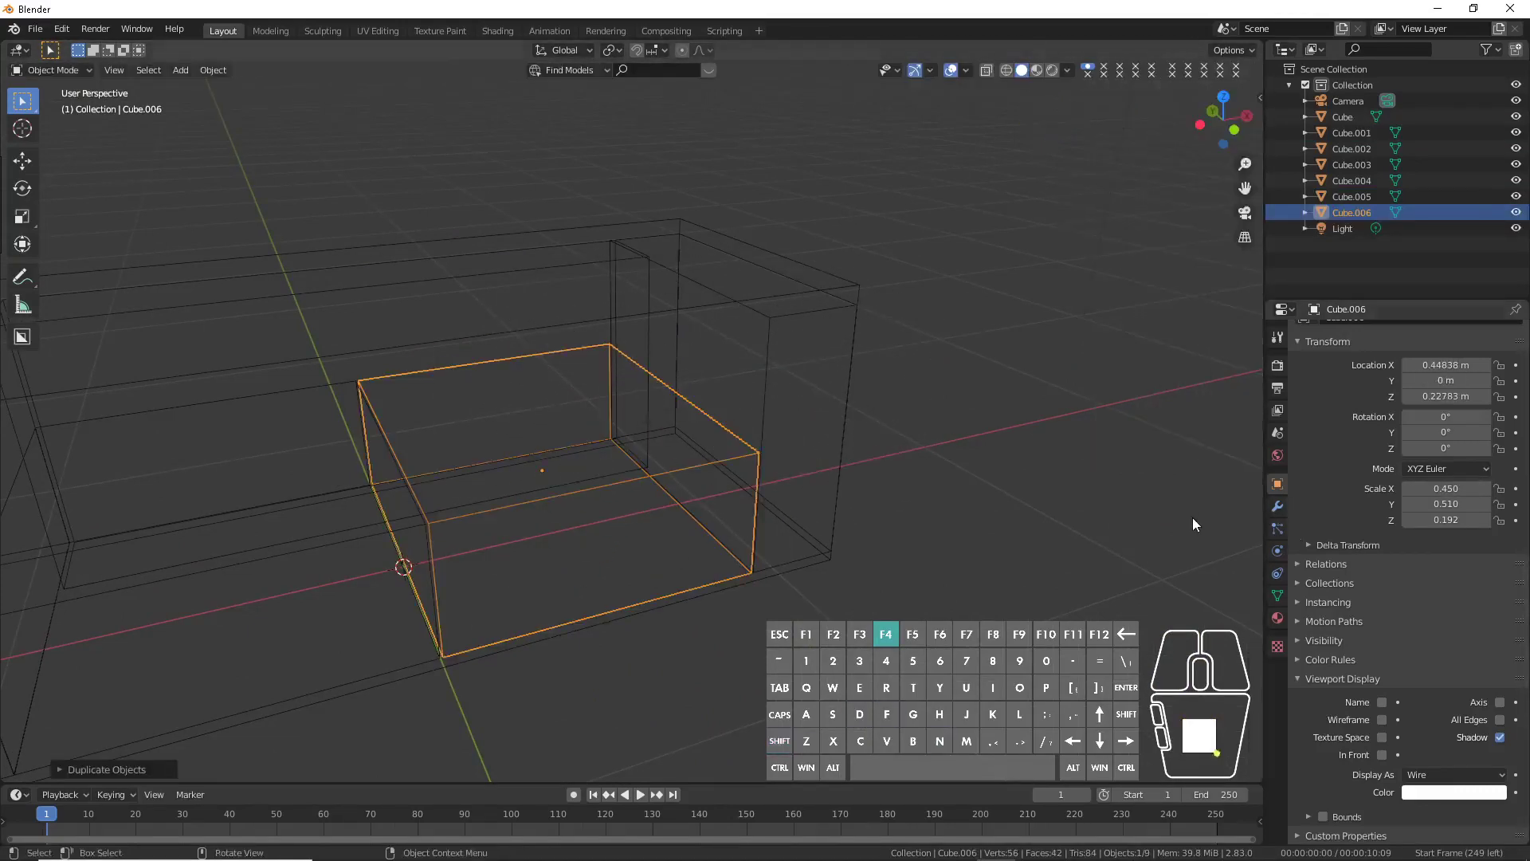
{"action": "left_click", "coordinate": [1442, 774]}
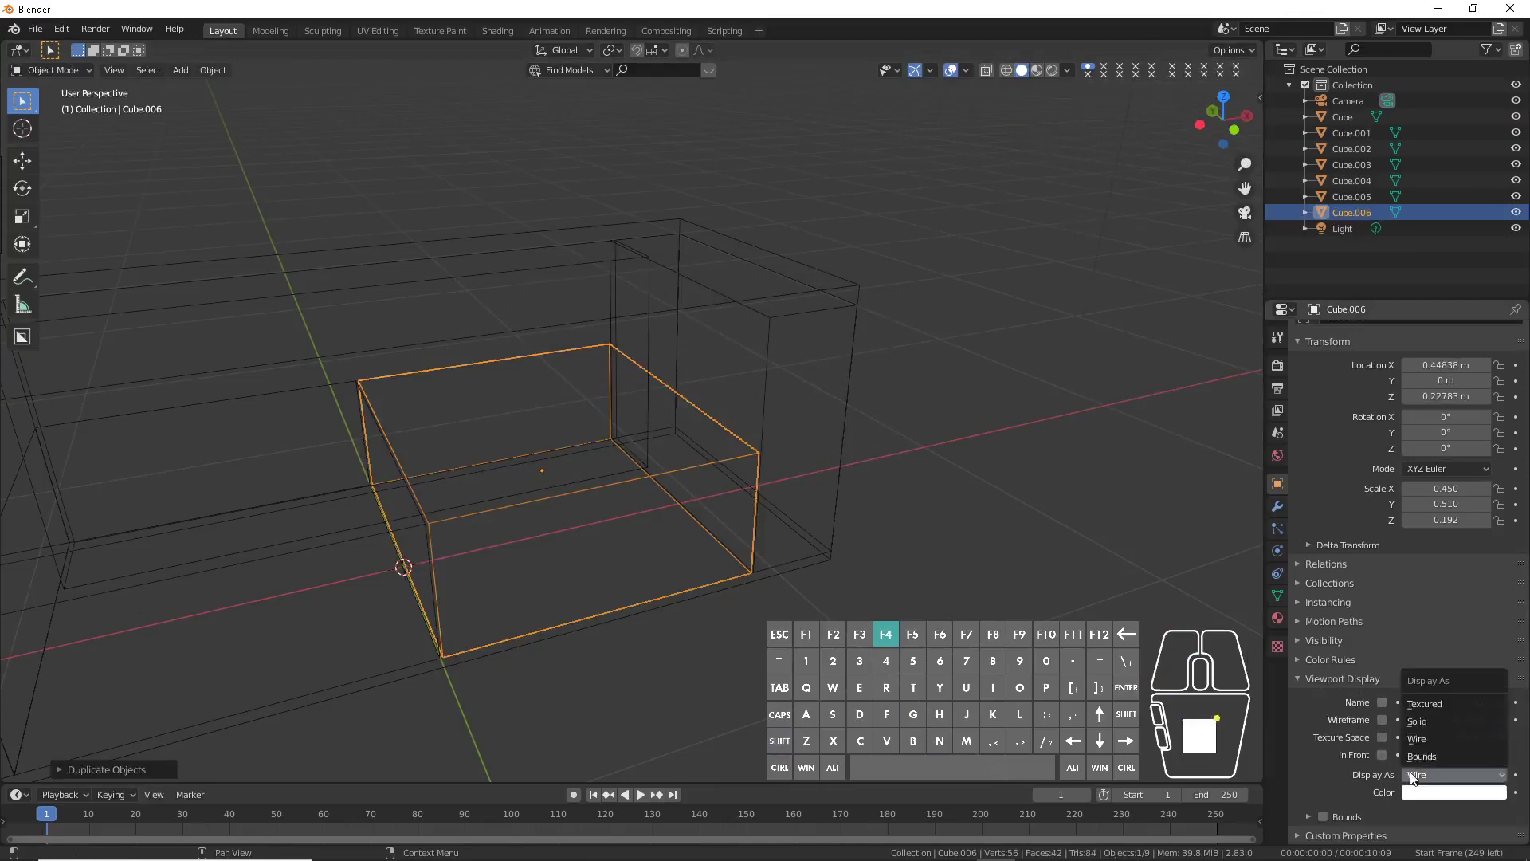
{"action": "left_click", "coordinate": [1430, 723]}
{"action": "middle_click_drag", "start_coordinate": [574, 481], "coordinate": [687, 415], "text": "shift"}
{"action": "scroll", "coordinate": [666, 446], "scroll_direction": "up", "scroll_amount": 1}
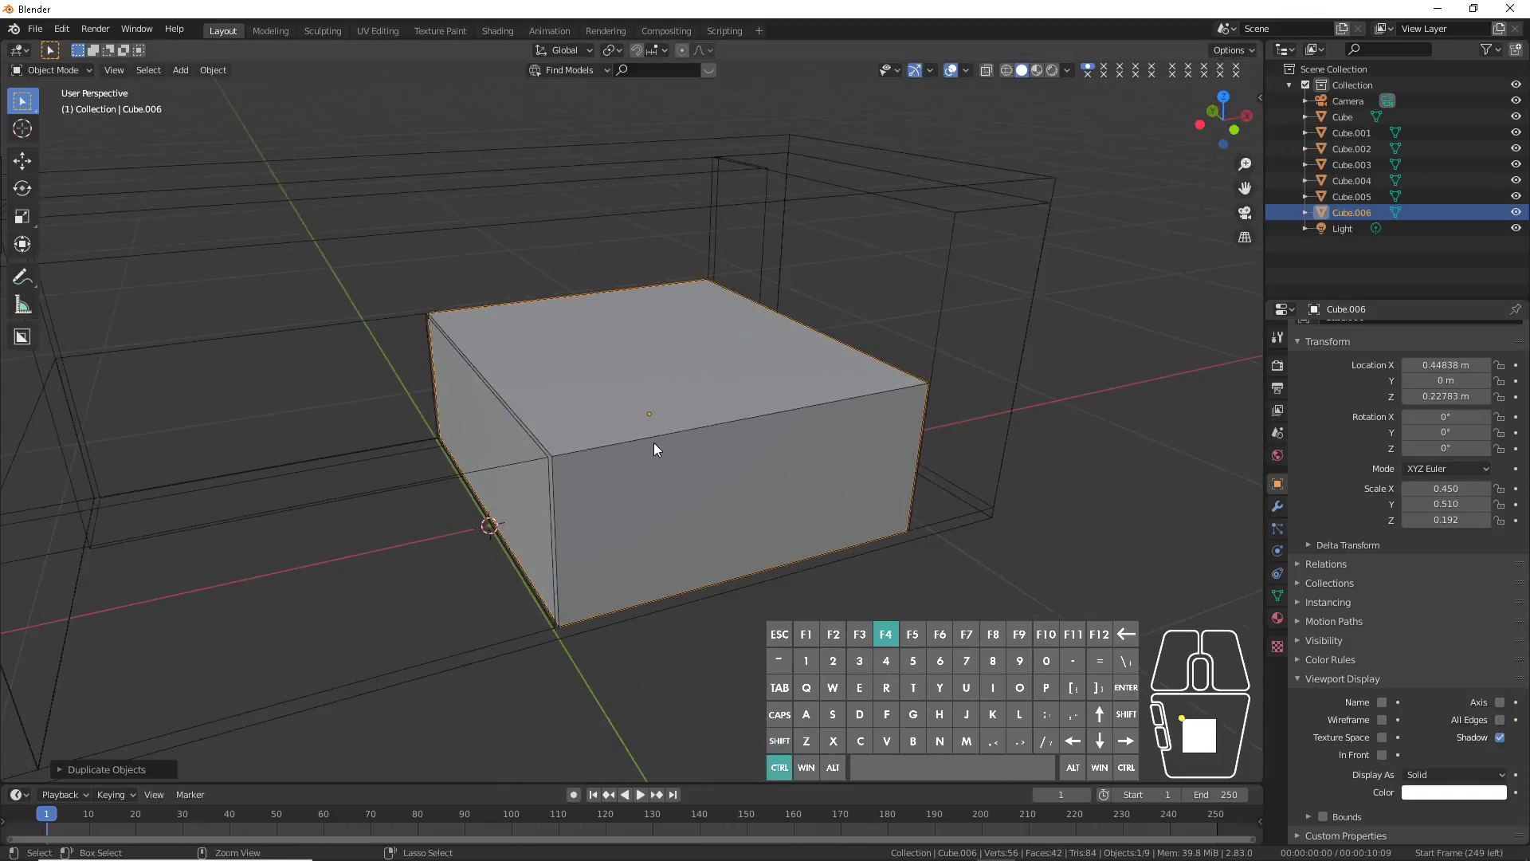
Step: Try to add a level-3 Subdivision Surface to the solid seat box
{"action": "key", "text": "ctrl+KP_3"}
{"action": "middle_click_drag", "start_coordinate": [654, 442], "coordinate": [461, 482]}
{"action": "key", "text": "ctrl+KP_3"}
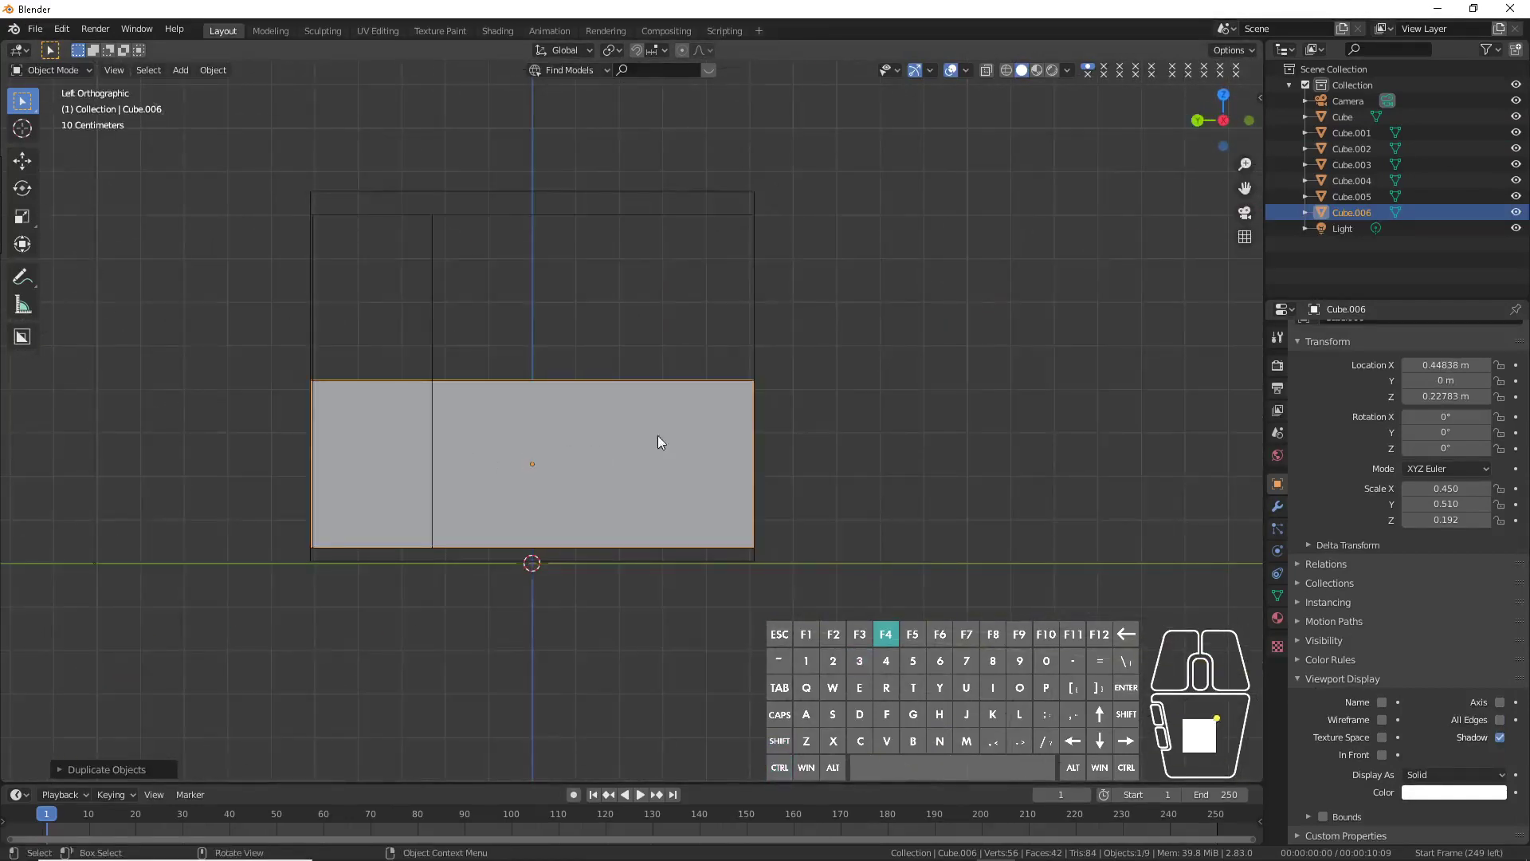
{"action": "middle_click_drag", "start_coordinate": [659, 438], "coordinate": [715, 487]}
Step: Turn off Emulate 3 Button Mouse in the Input preferences and retry the level-3 subdivision on the seat box
{"action": "left_click", "coordinate": [62, 30]}
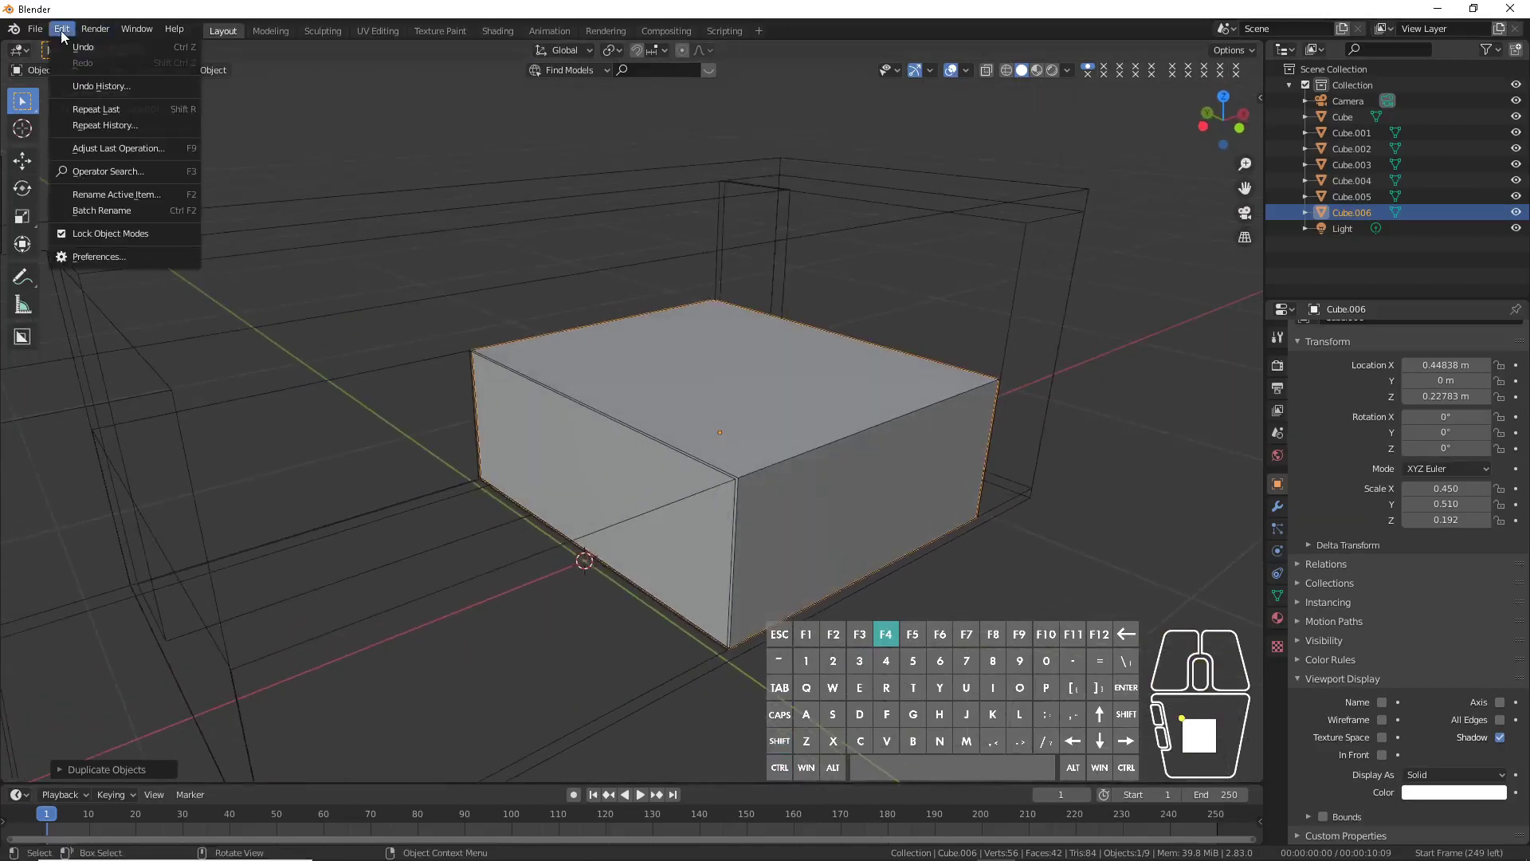
{"action": "left_click", "coordinate": [99, 256]}
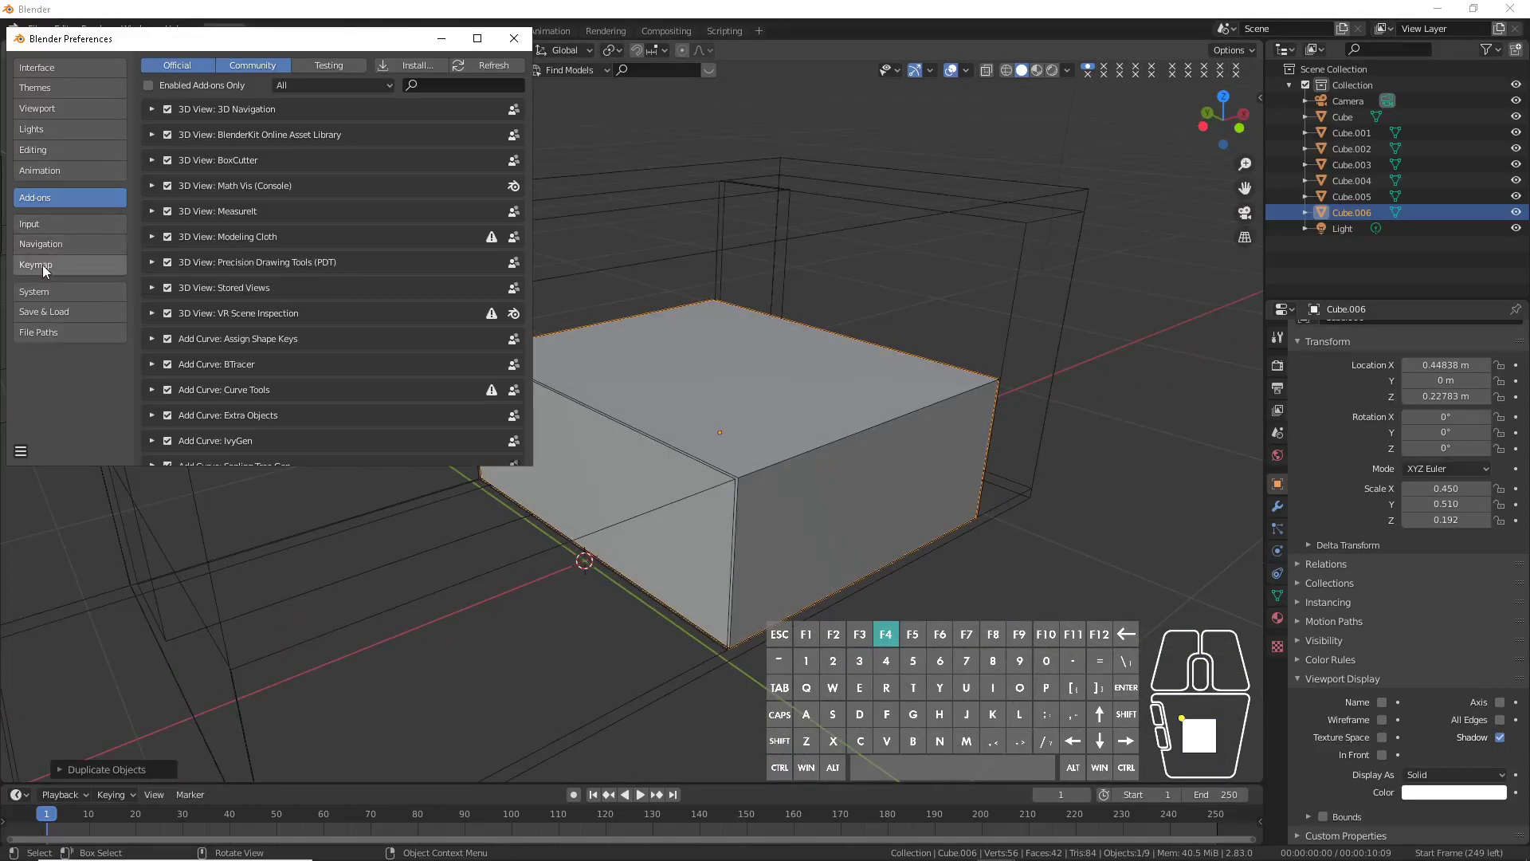
{"action": "left_click", "coordinate": [48, 226]}
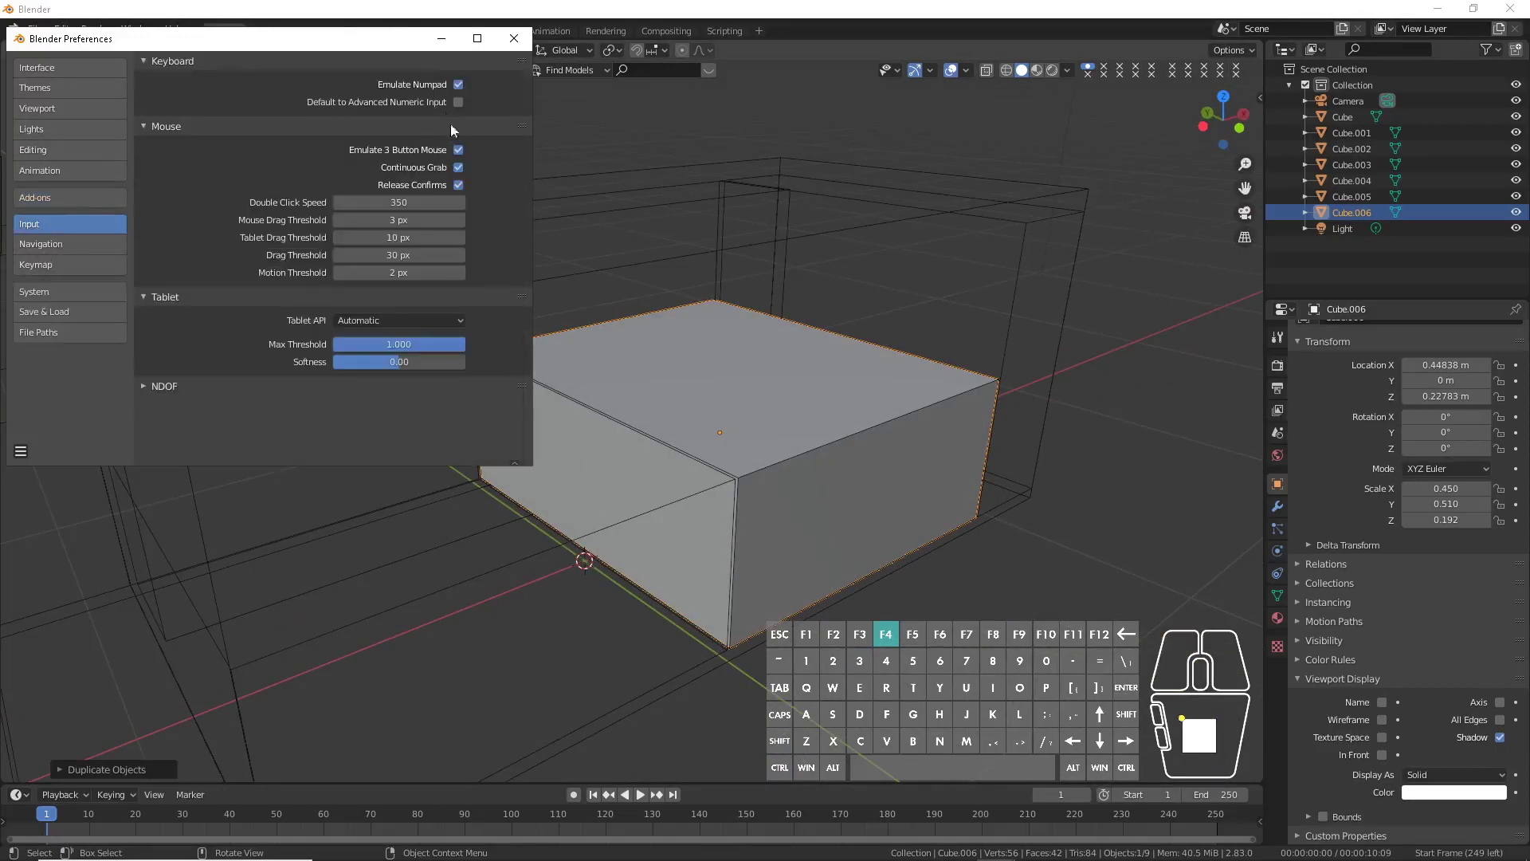
{"action": "left_click", "coordinate": [459, 151]}
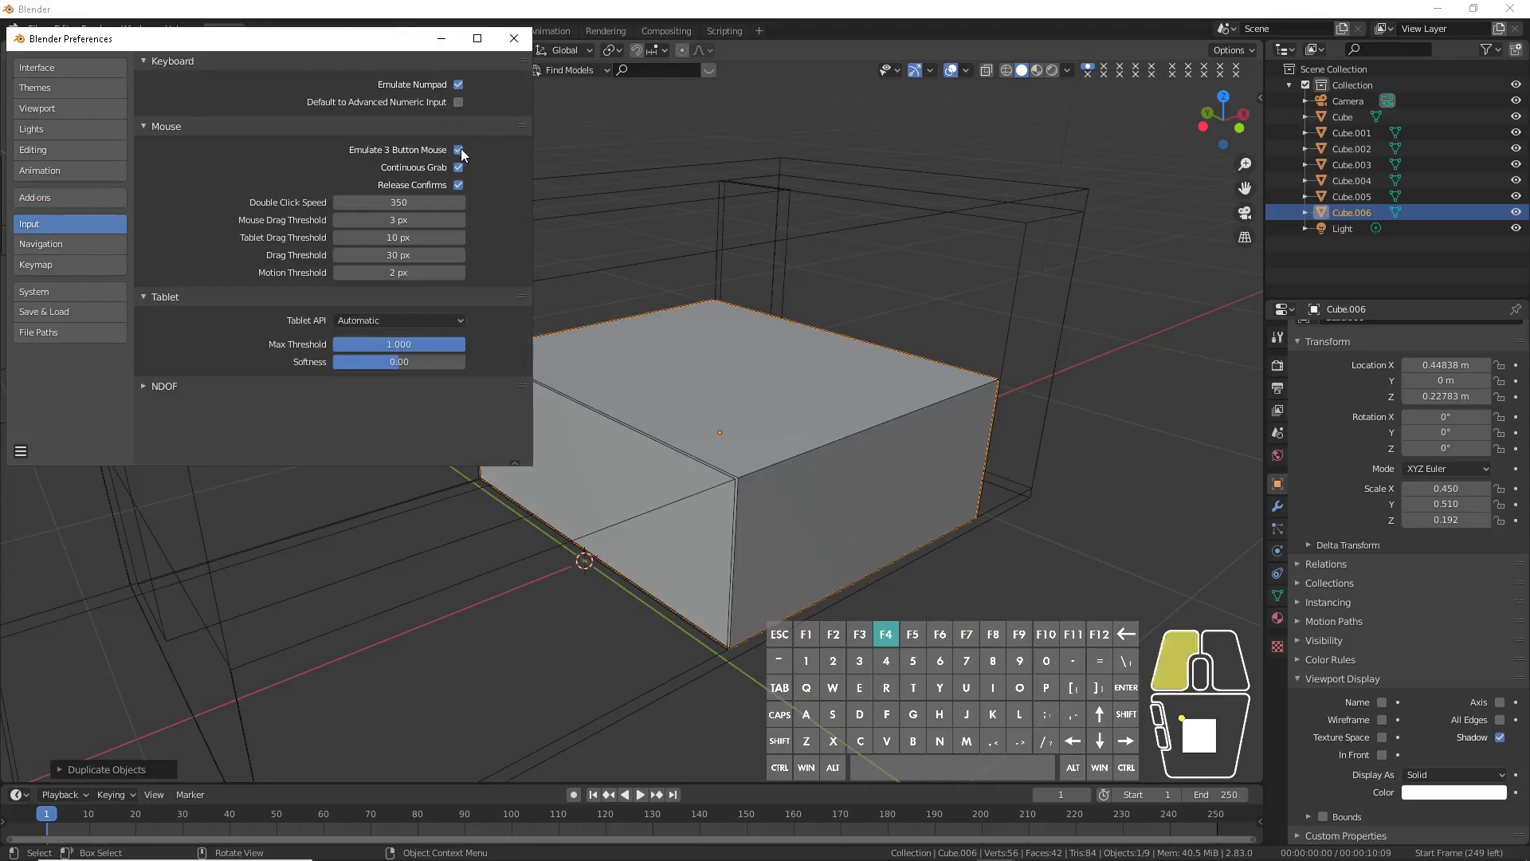
{"action": "left_click", "coordinate": [514, 39]}
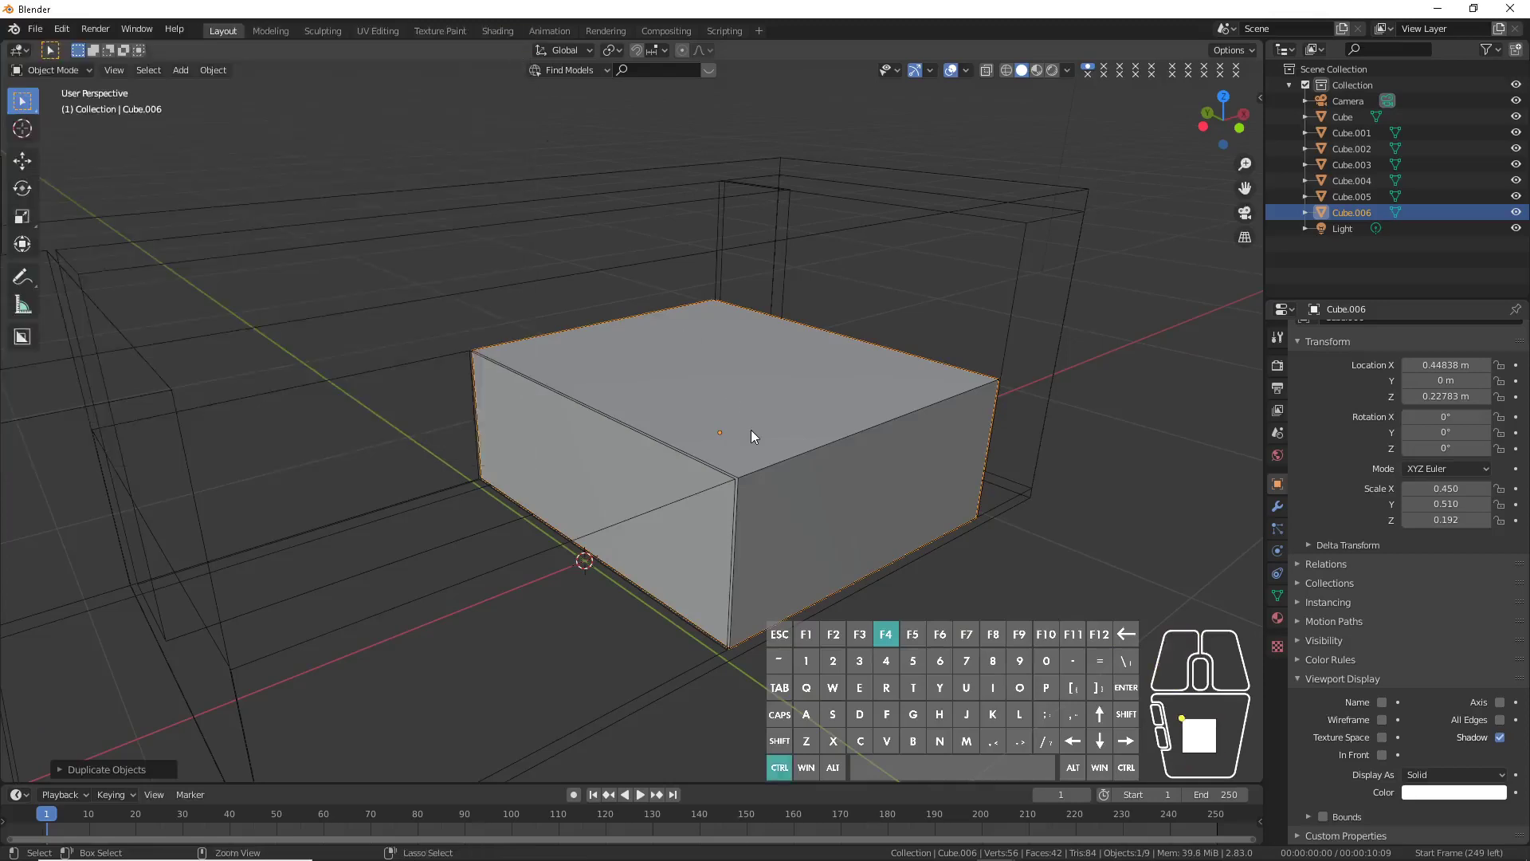
{"action": "key", "text": "3"}
{"action": "middle_click_drag", "start_coordinate": [751, 436], "coordinate": [309, 327]}
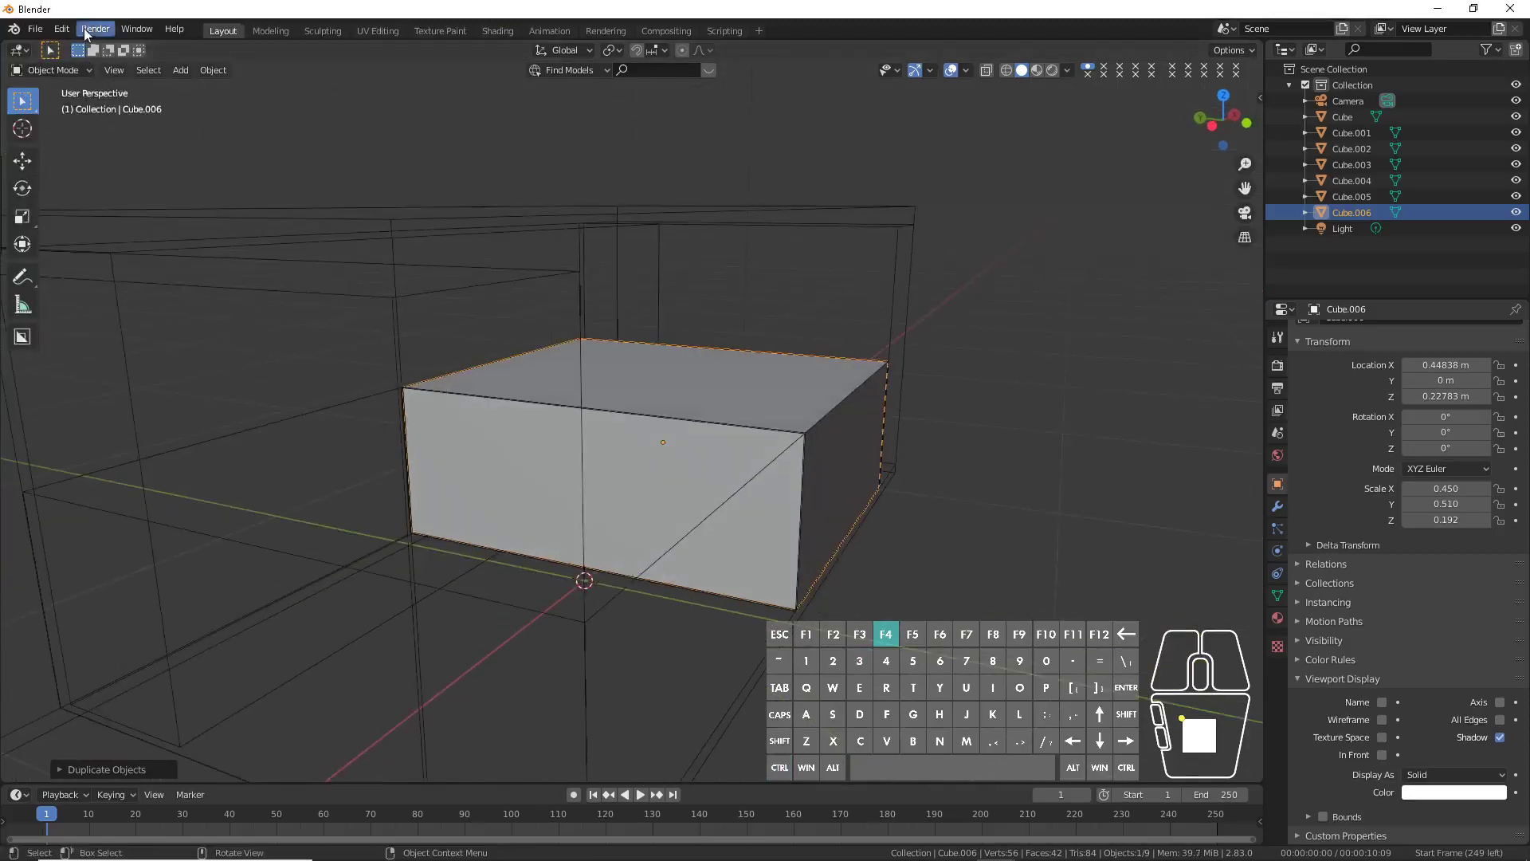
Step: Turn off Emulate Numpad in the Input preferences and add a level-3 Subdivision Surface to the solid seat box
{"action": "left_click", "coordinate": [62, 29]}
{"action": "left_click", "coordinate": [109, 253]}
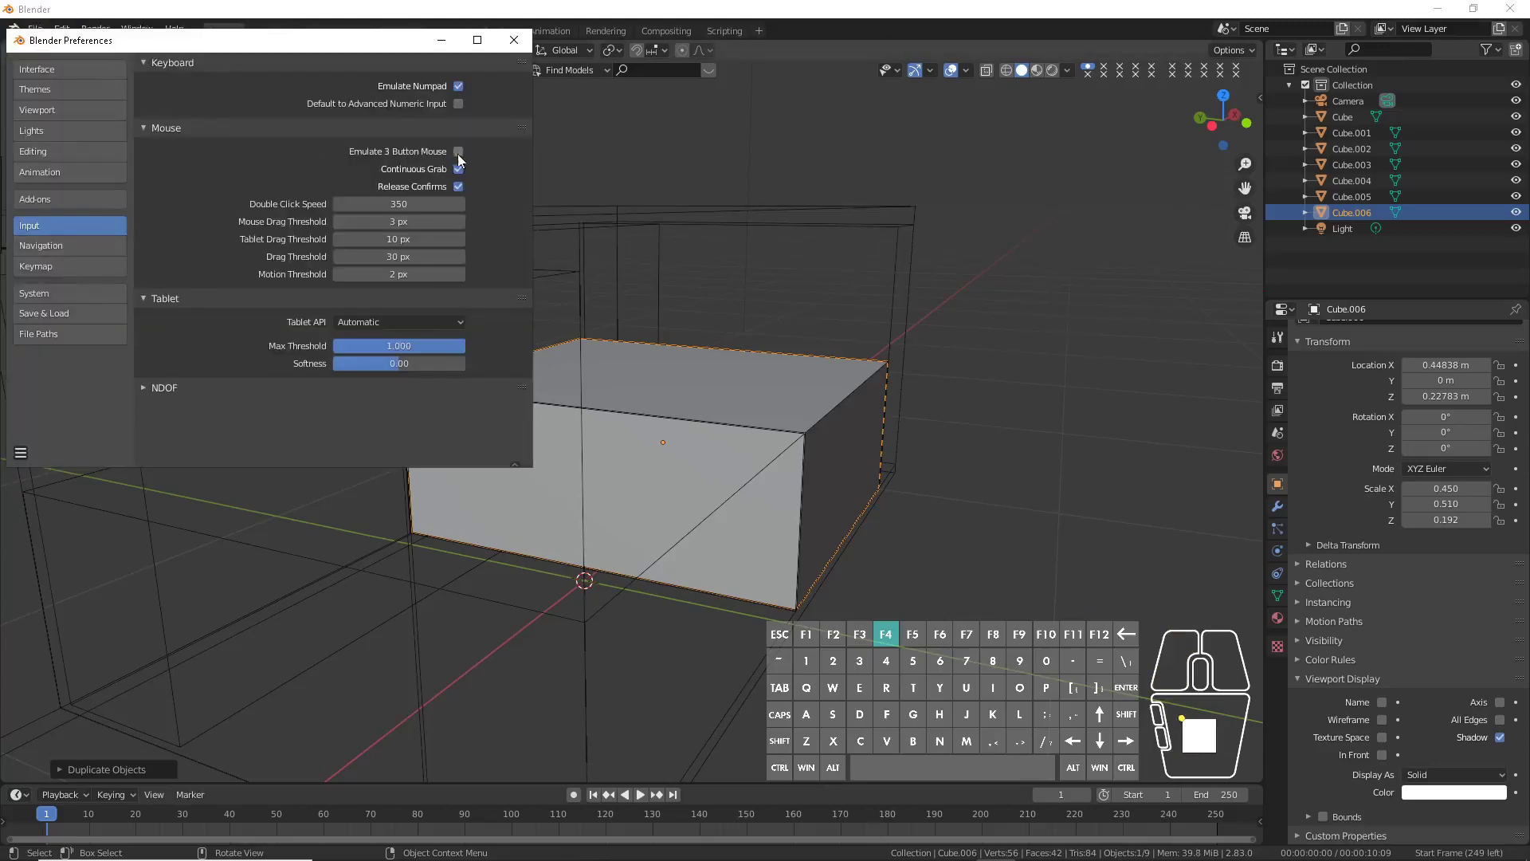
{"action": "left_click", "coordinate": [507, 40]}
{"action": "key", "text": "ctrl+3"}
{"action": "middle_click_drag", "start_coordinate": [644, 400], "coordinate": [609, 465]}
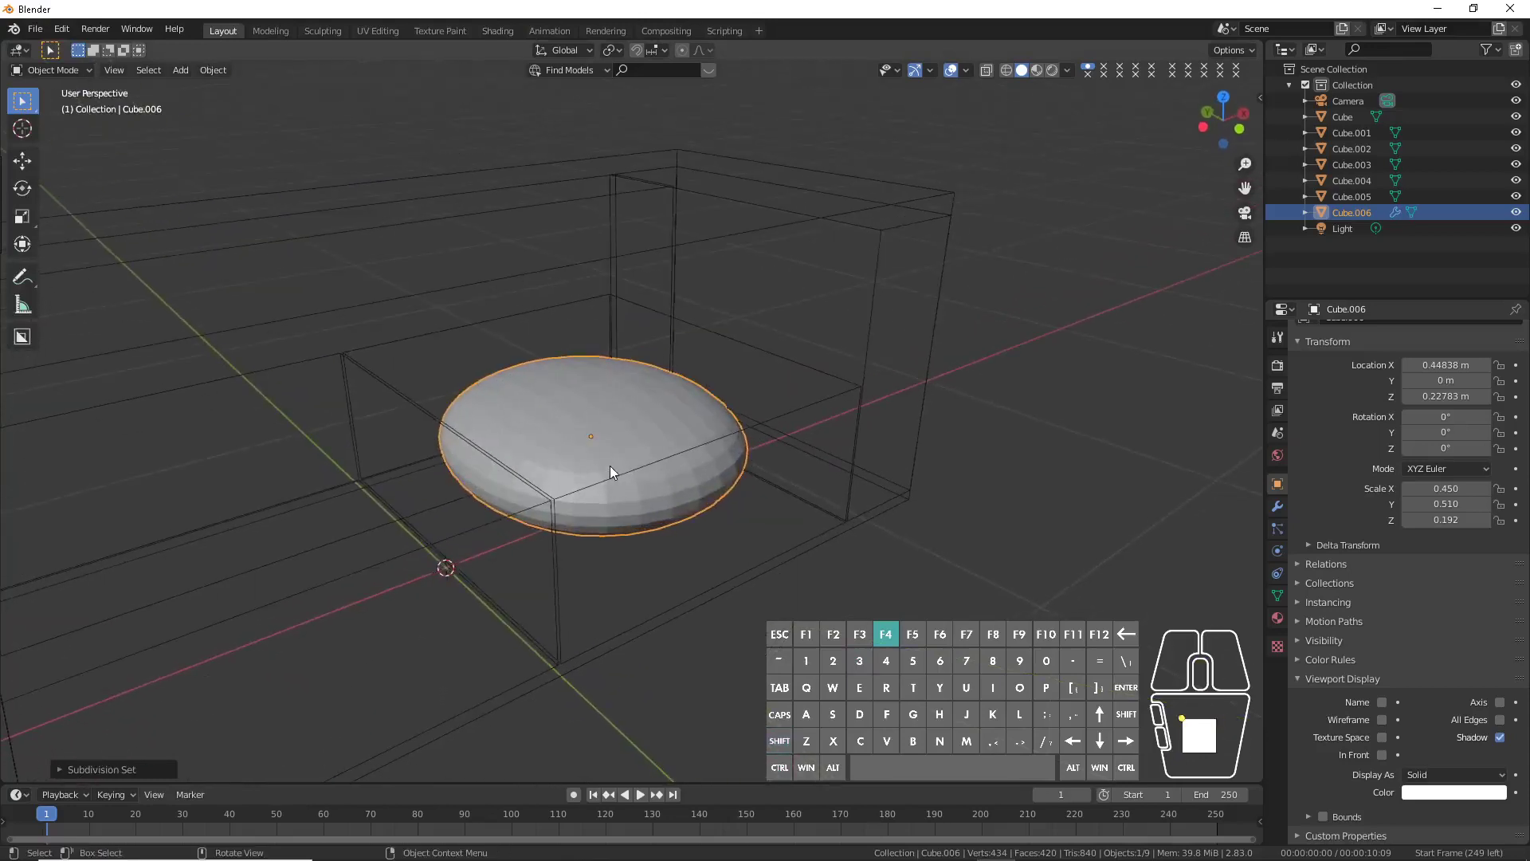
Step: Enter Edit Mode on the solid seat box and add two evenly spaced loop cuts across its width without sliding them
{"action": "key", "text": "Tab"}
{"action": "scroll", "coordinate": [616, 467], "scroll_direction": "up", "scroll_amount": 2}
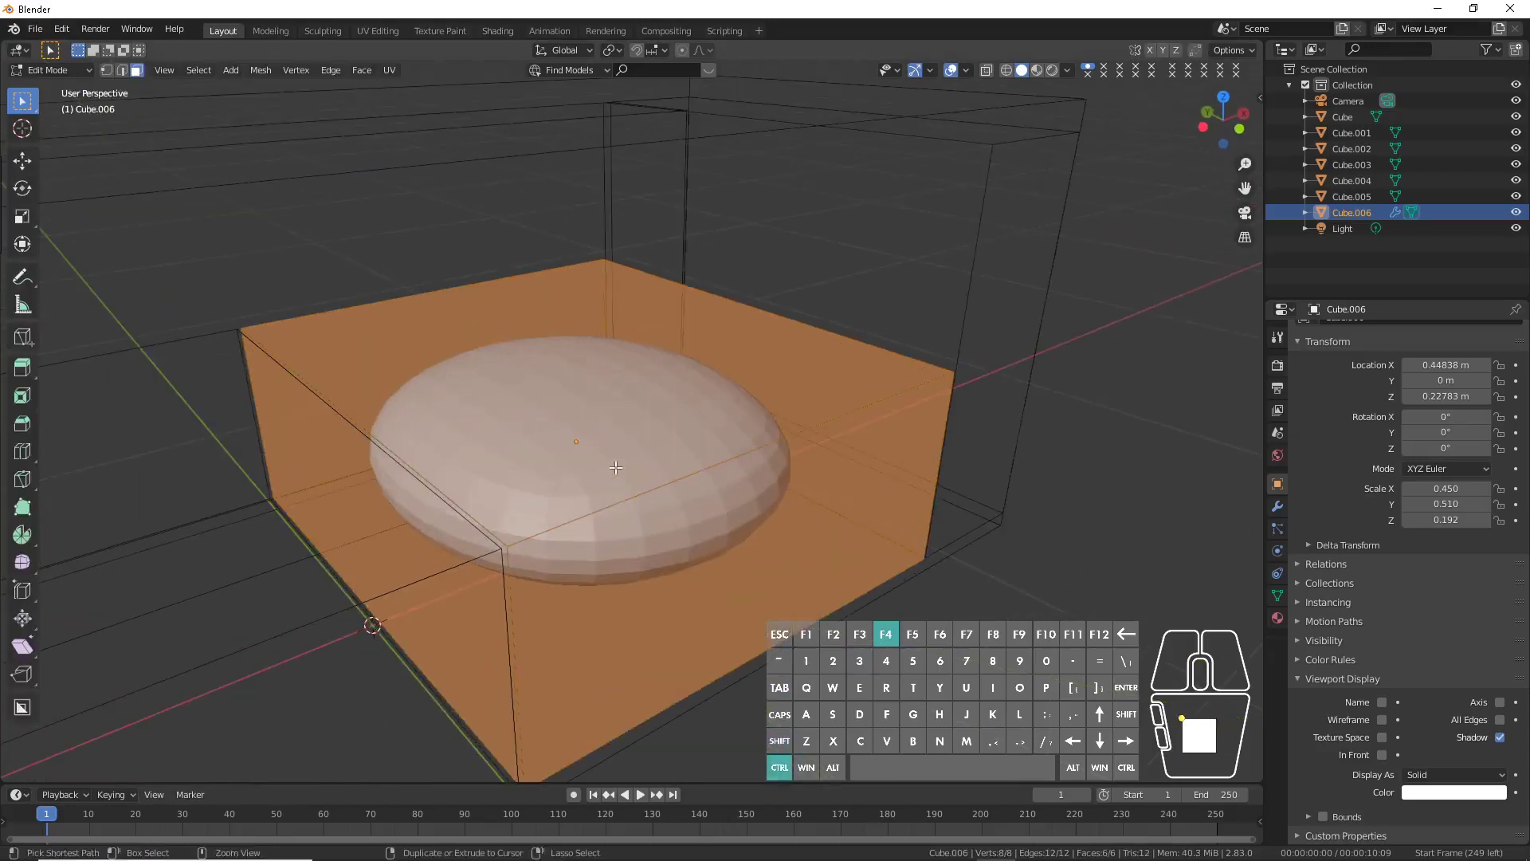
{"action": "key", "text": "ctrl+r"}
{"action": "scroll", "coordinate": [640, 504], "scroll_direction": "up", "scroll_amount": 2}
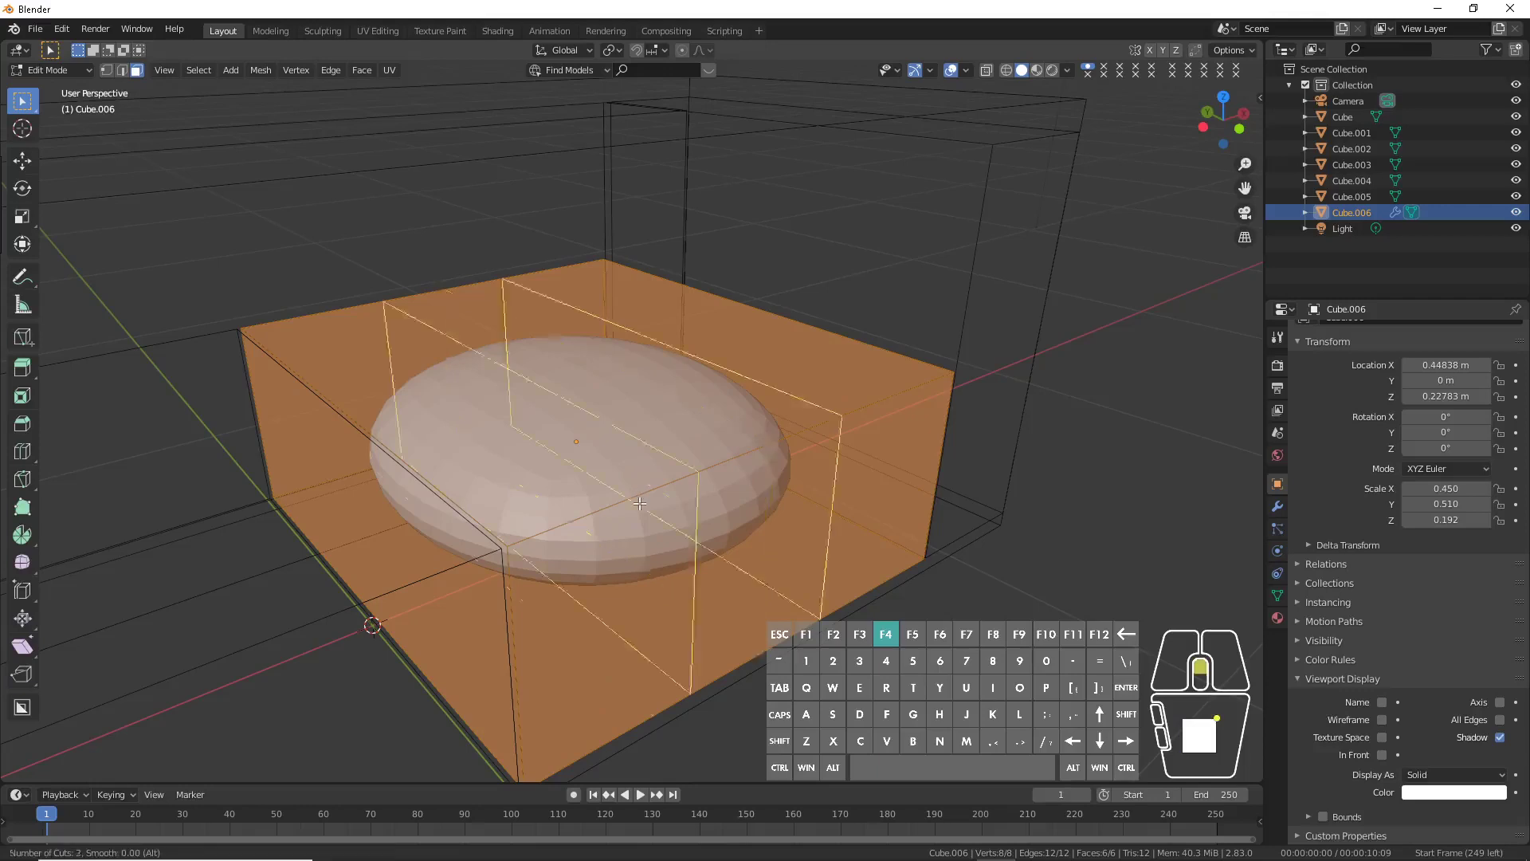
{"action": "scroll", "coordinate": [640, 504], "scroll_direction": "down", "scroll_amount": 1}
{"action": "left_click", "coordinate": [640, 503]}
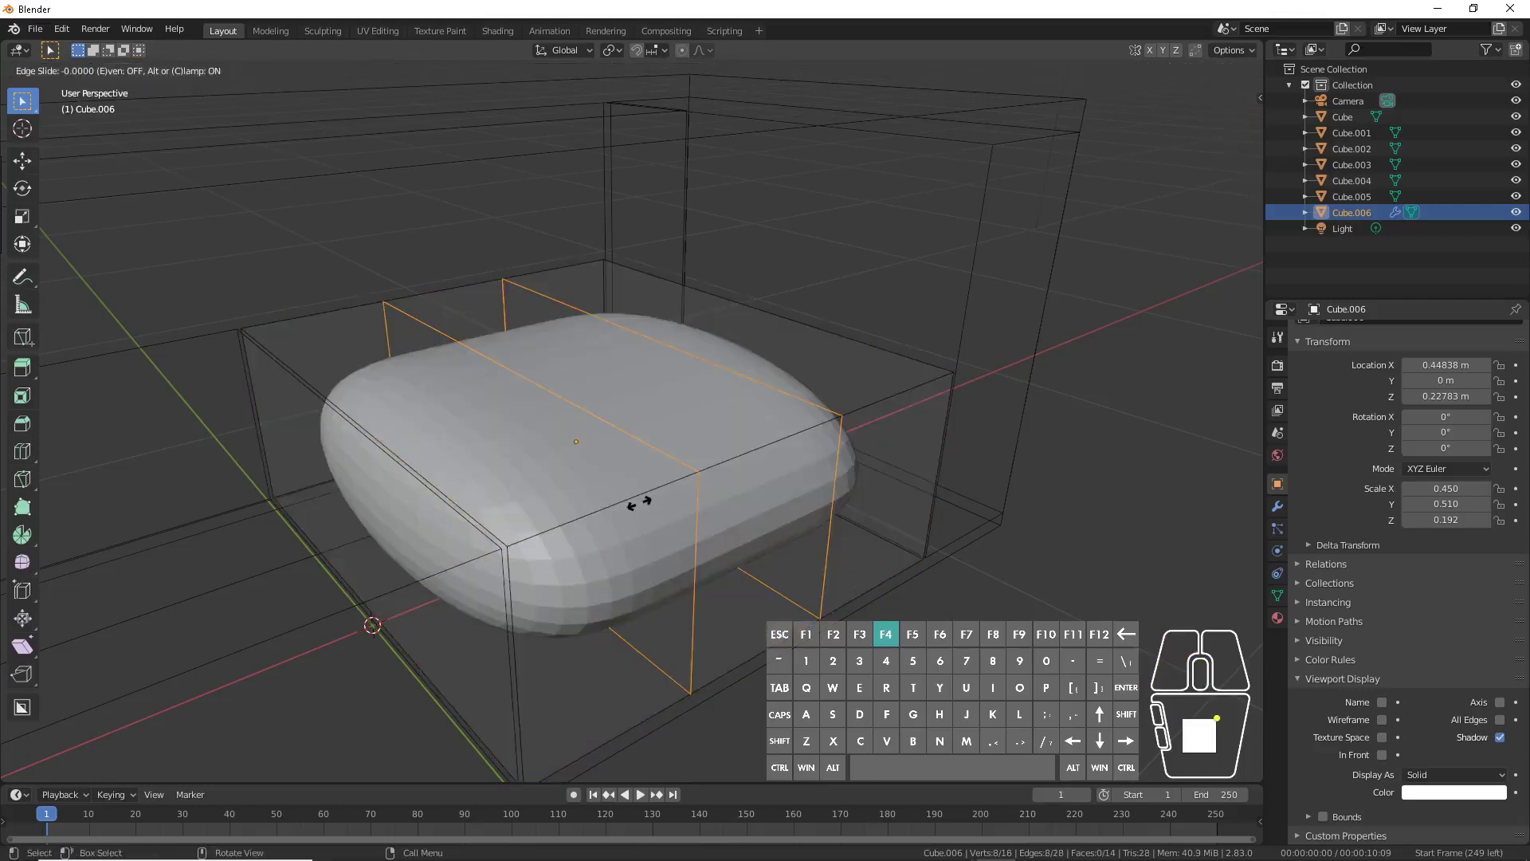
{"action": "middle_click_drag", "start_coordinate": [640, 504], "coordinate": [608, 496]}
{"action": "right_click", "coordinate": [647, 498]}
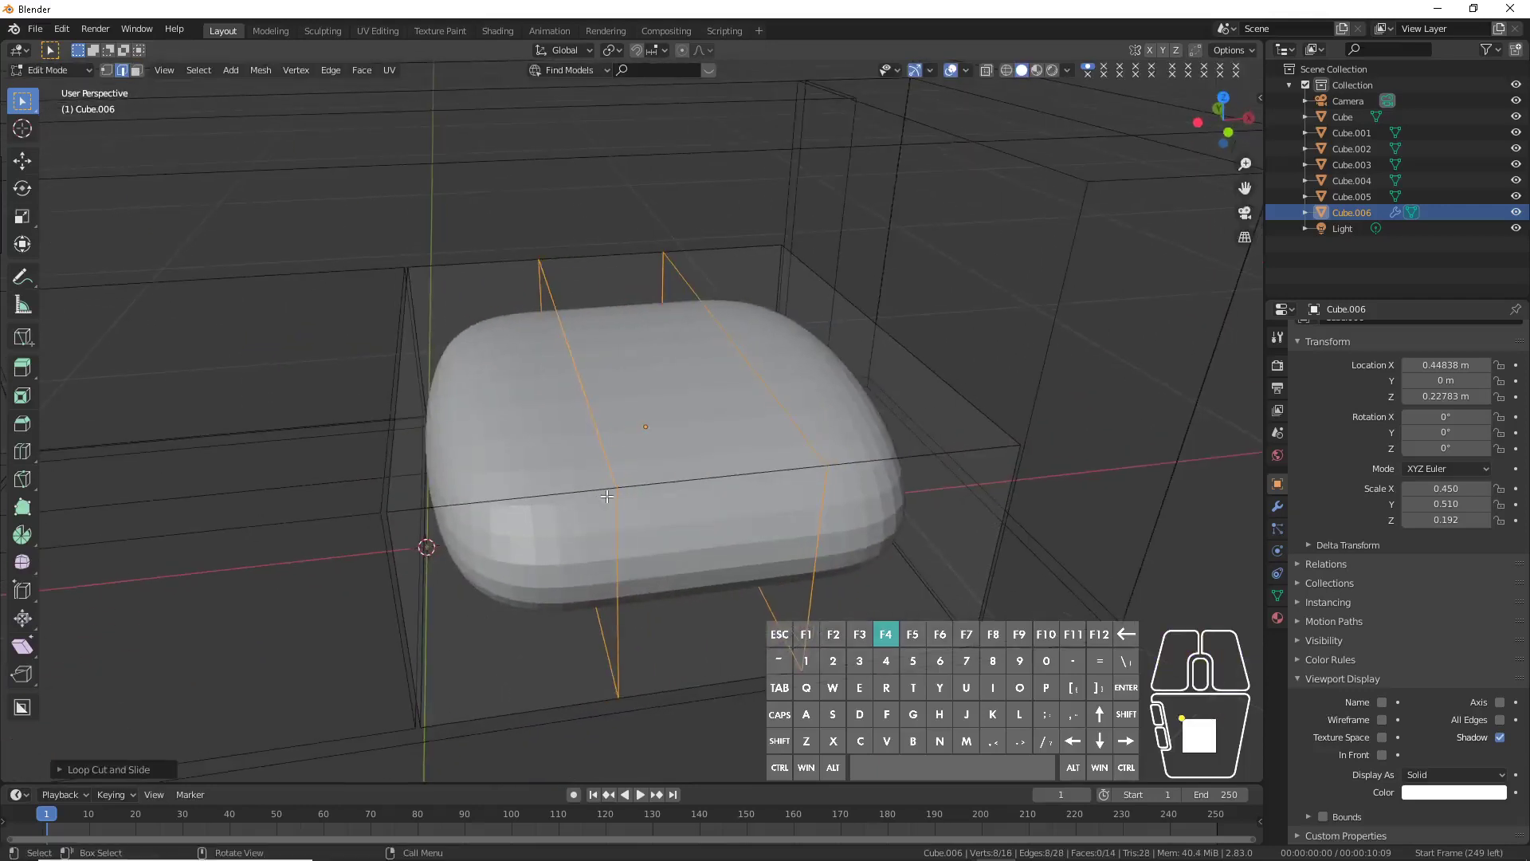
Step: Scale the two edge loops apart along X by about 2.54 to sharpen the cushion's sides
{"action": "key", "text": "s"}
{"action": "key", "text": "x"}
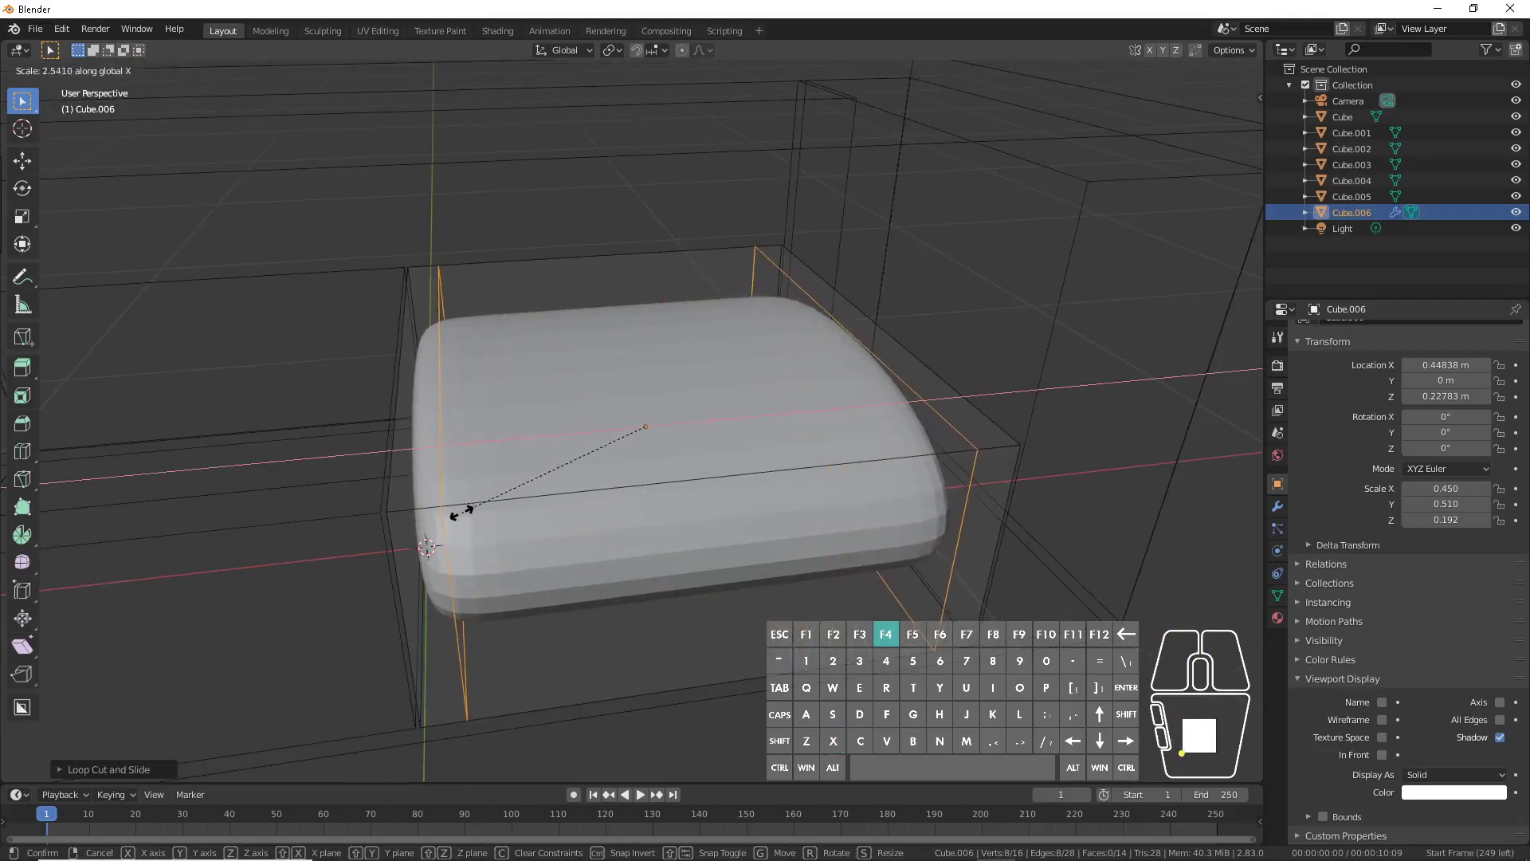
{"action": "left_click", "coordinate": [462, 513]}
Step: Add one loop cut slid close to the cushion's front end and another slid close to its back end
{"action": "middle_click_drag", "start_coordinate": [463, 513], "coordinate": [609, 393]}
{"action": "key", "text": "ctrl+r"}
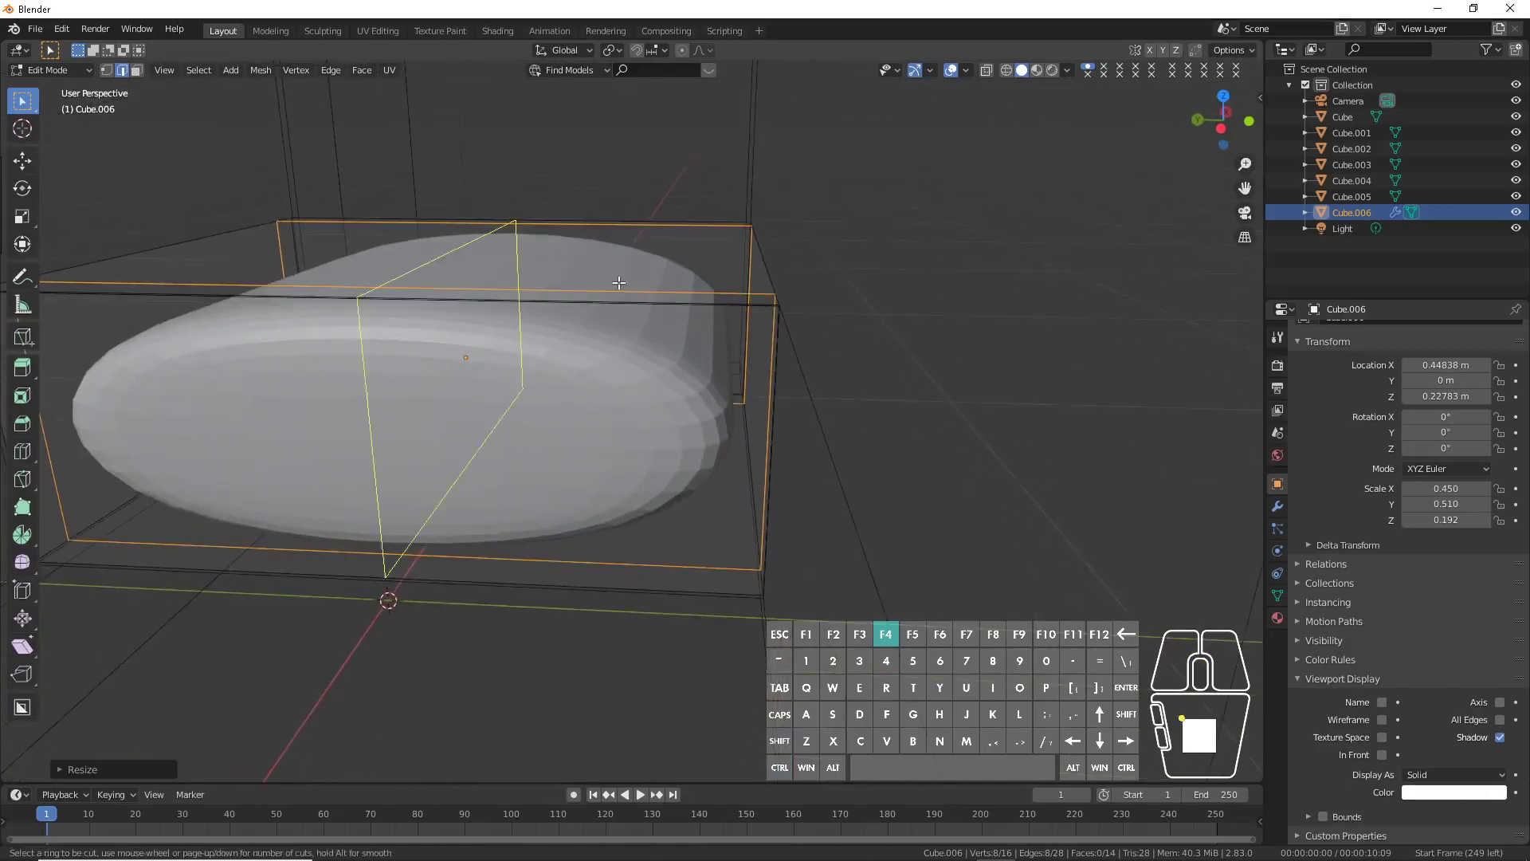
{"action": "left_click", "coordinate": [619, 281]}
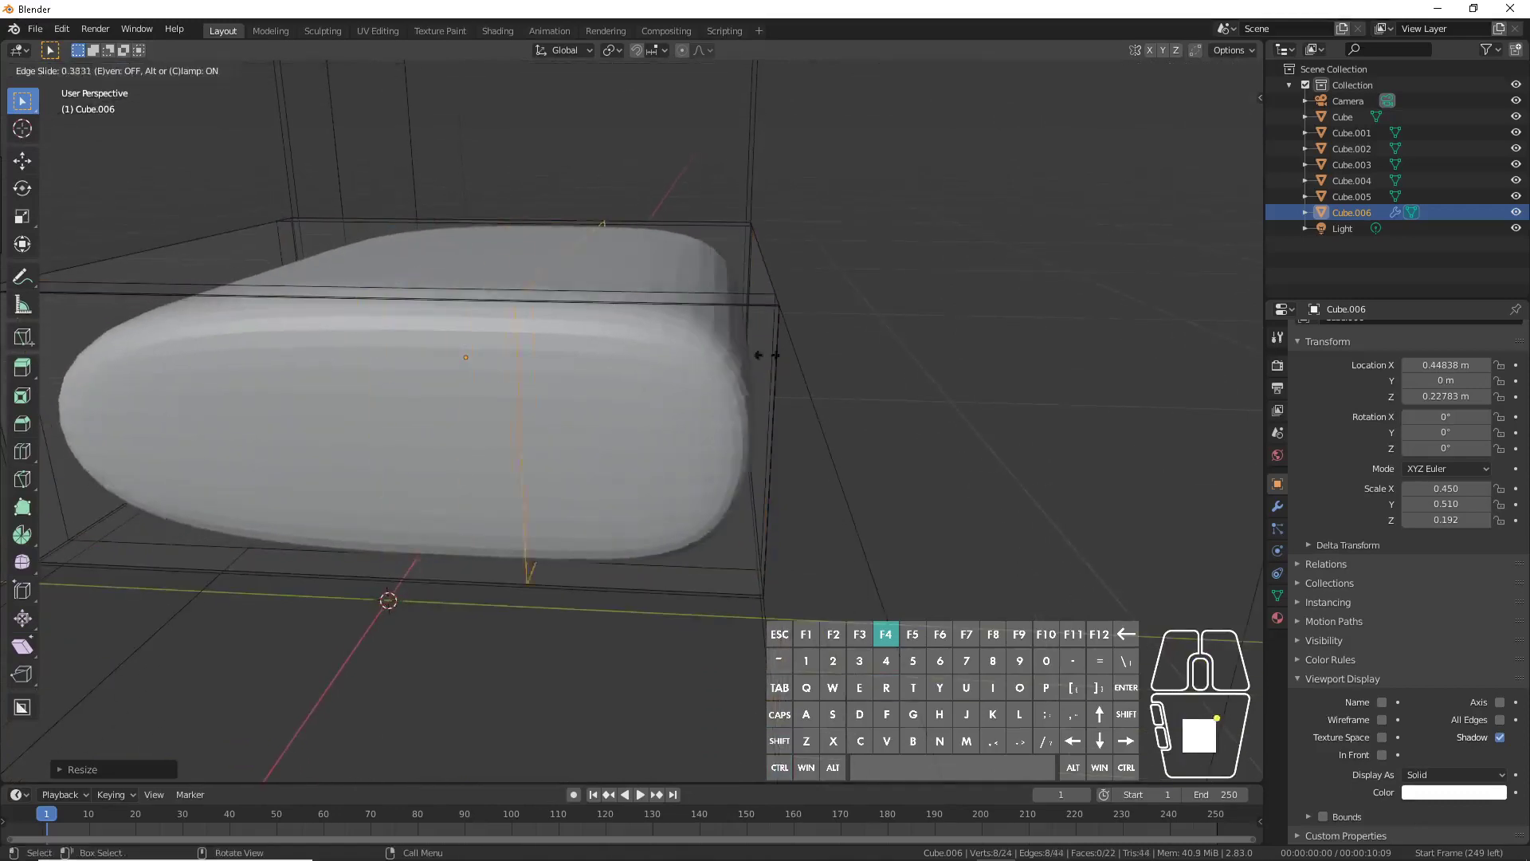
{"action": "left_click", "coordinate": [898, 402]}
{"action": "mouse_move", "coordinate": [715, 345]}
{"action": "middle_mouse_down"}
{"action": "mouse_move", "coordinate": [717, 394]}
{"action": "mouse_move", "coordinate": [685, 339]}
{"action": "middle_mouse_up"}
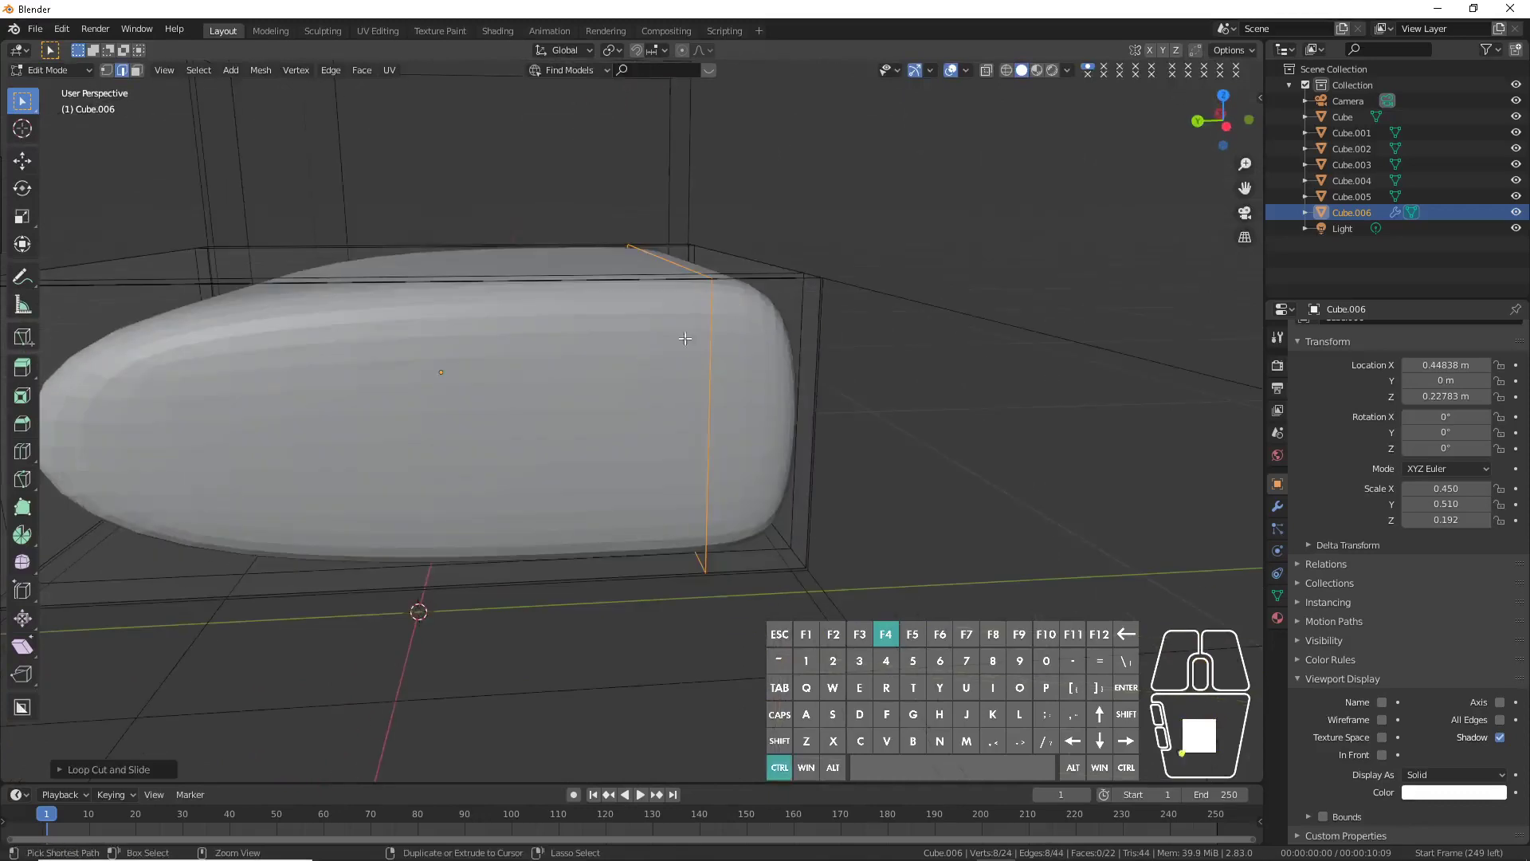
{"action": "key", "text": "ctrl+r"}
{"action": "left_click", "coordinate": [479, 280]}
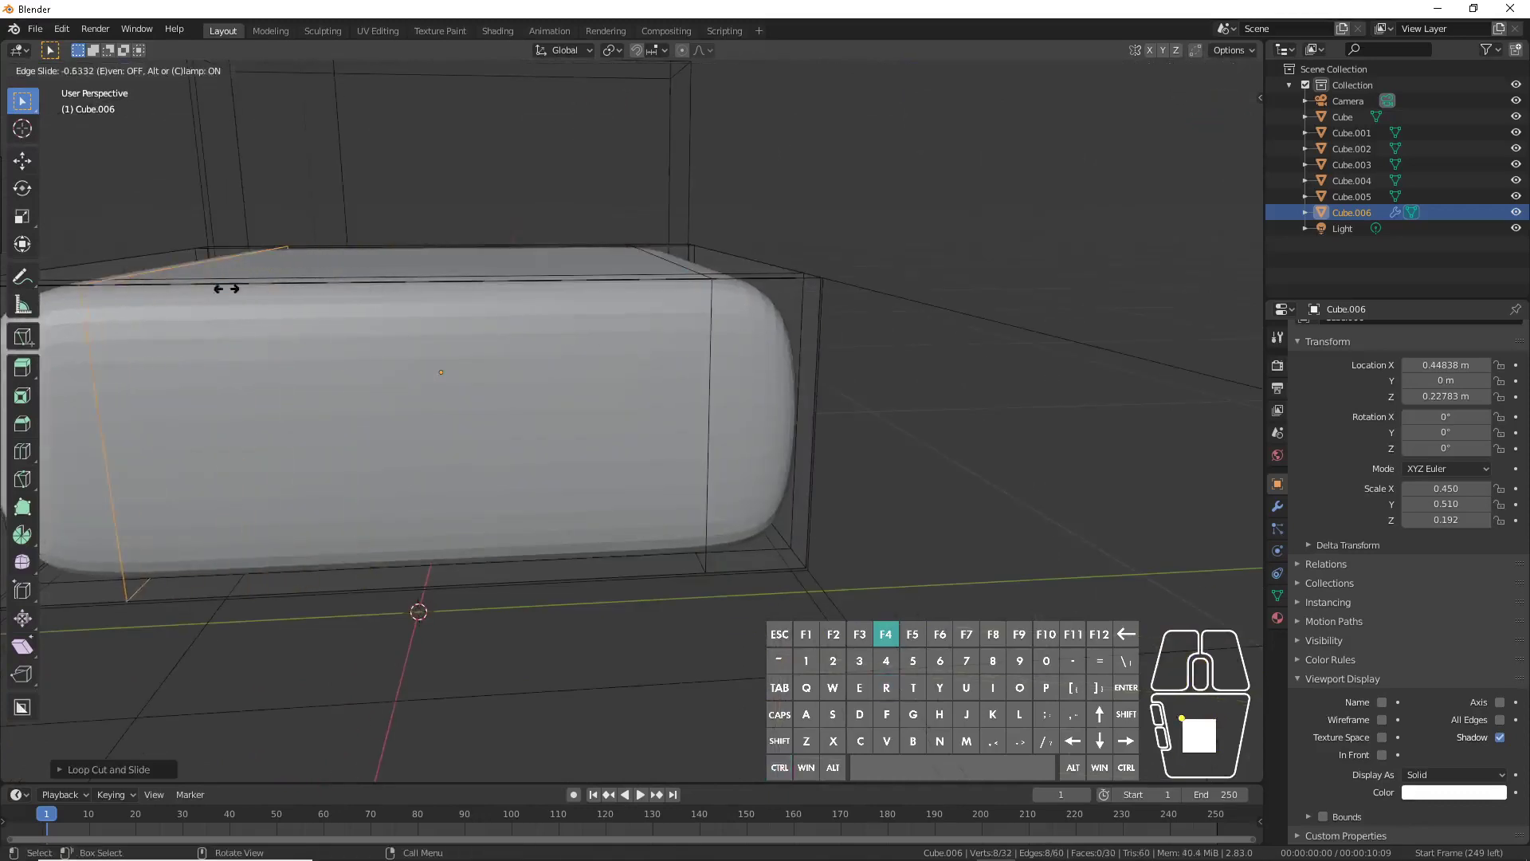
{"action": "left_click", "coordinate": [138, 286]}
Step: Add a horizontal loop cut around the cushion and slide it close to the bottom edge
{"action": "middle_click_drag", "start_coordinate": [239, 343], "coordinate": [518, 343]}
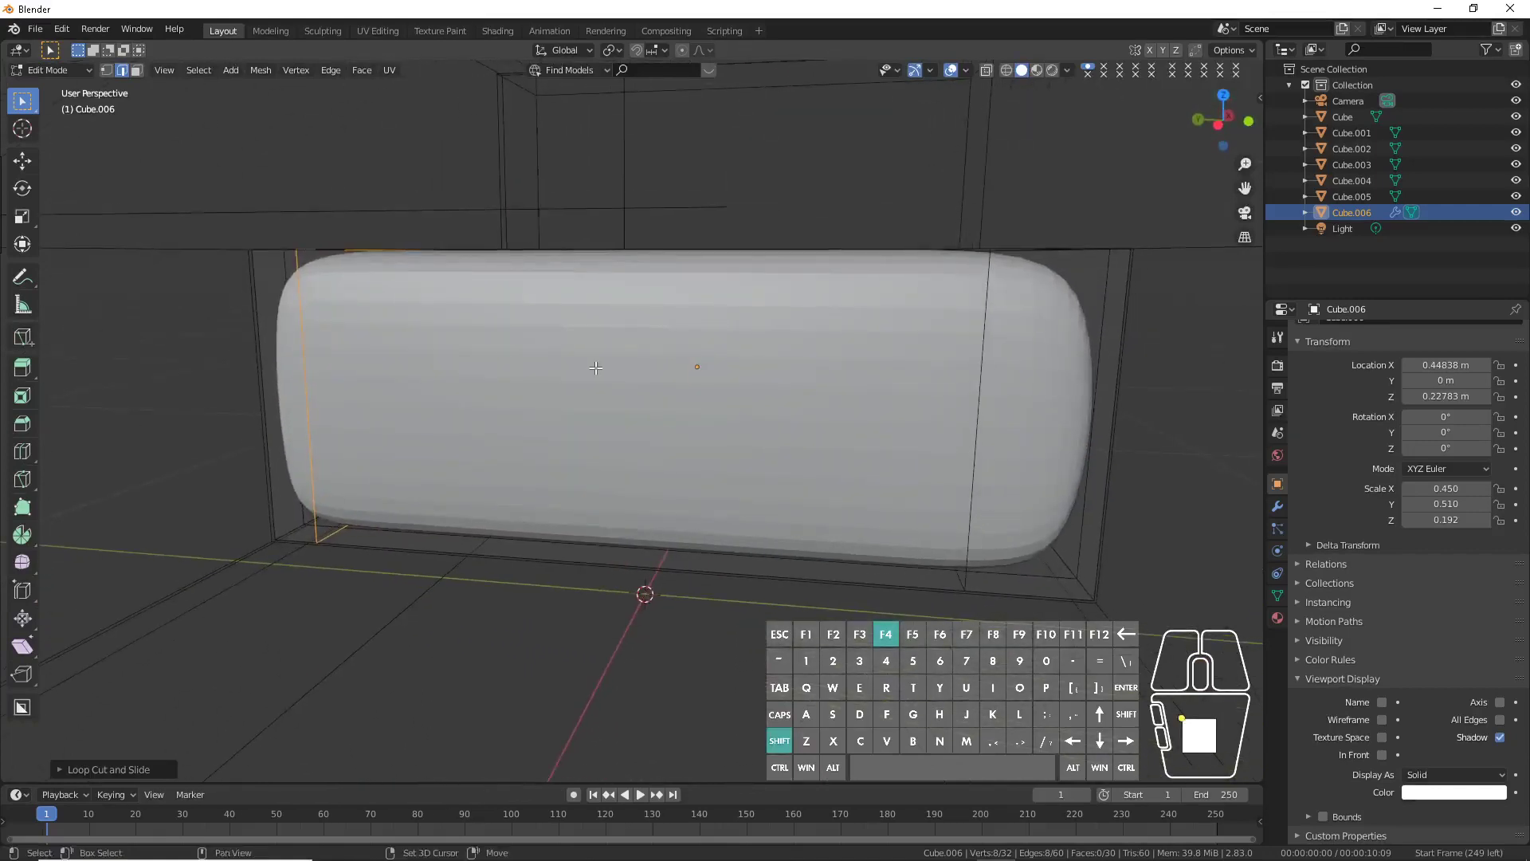
{"action": "middle_click_drag", "start_coordinate": [661, 392], "coordinate": [663, 385], "text": "ctrl"}
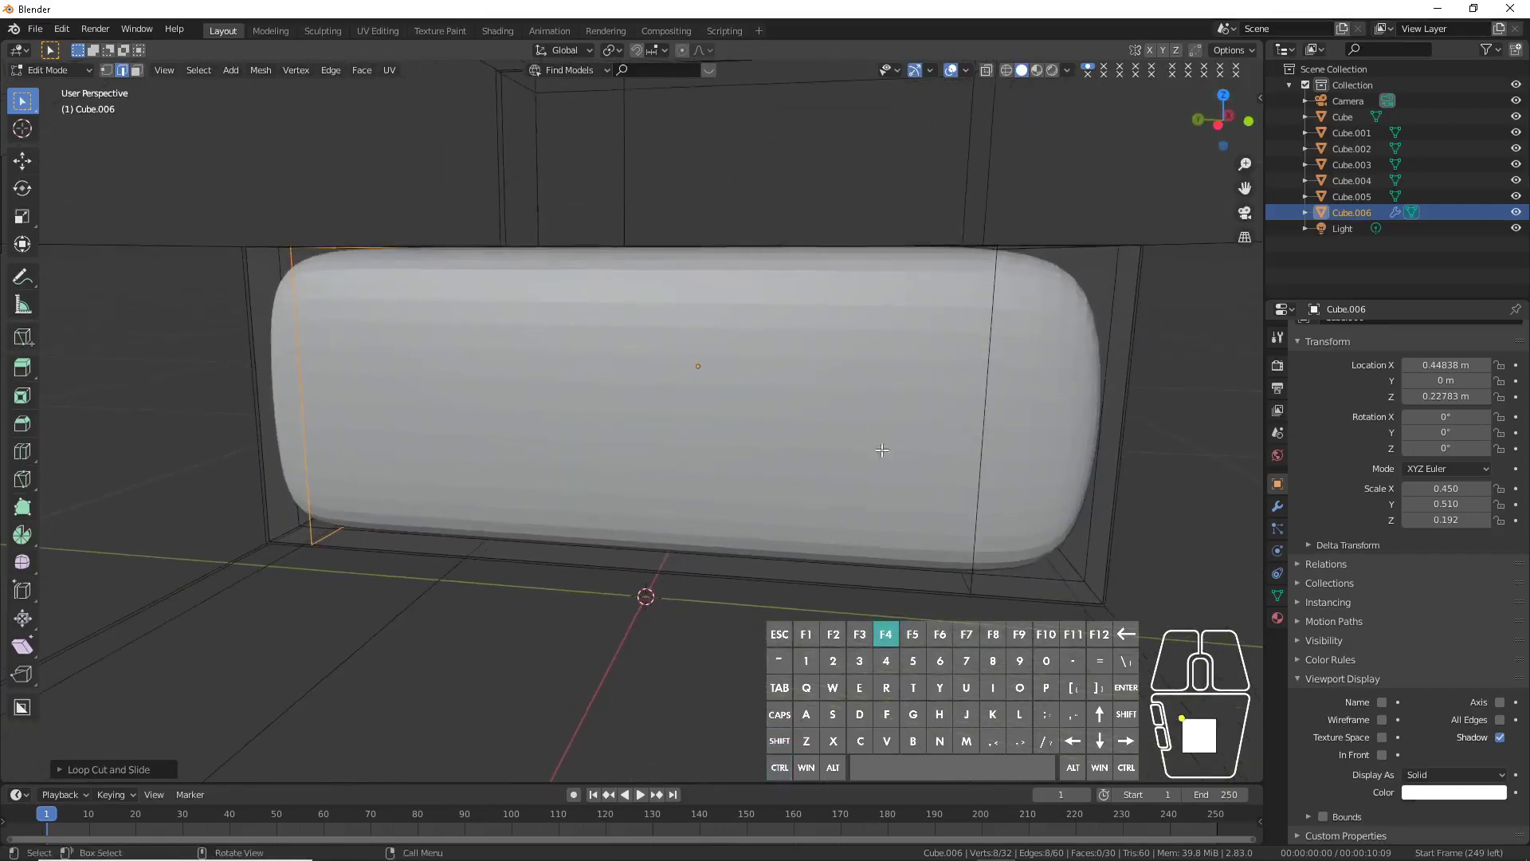
{"action": "middle_click_drag", "start_coordinate": [882, 447], "coordinate": [721, 466]}
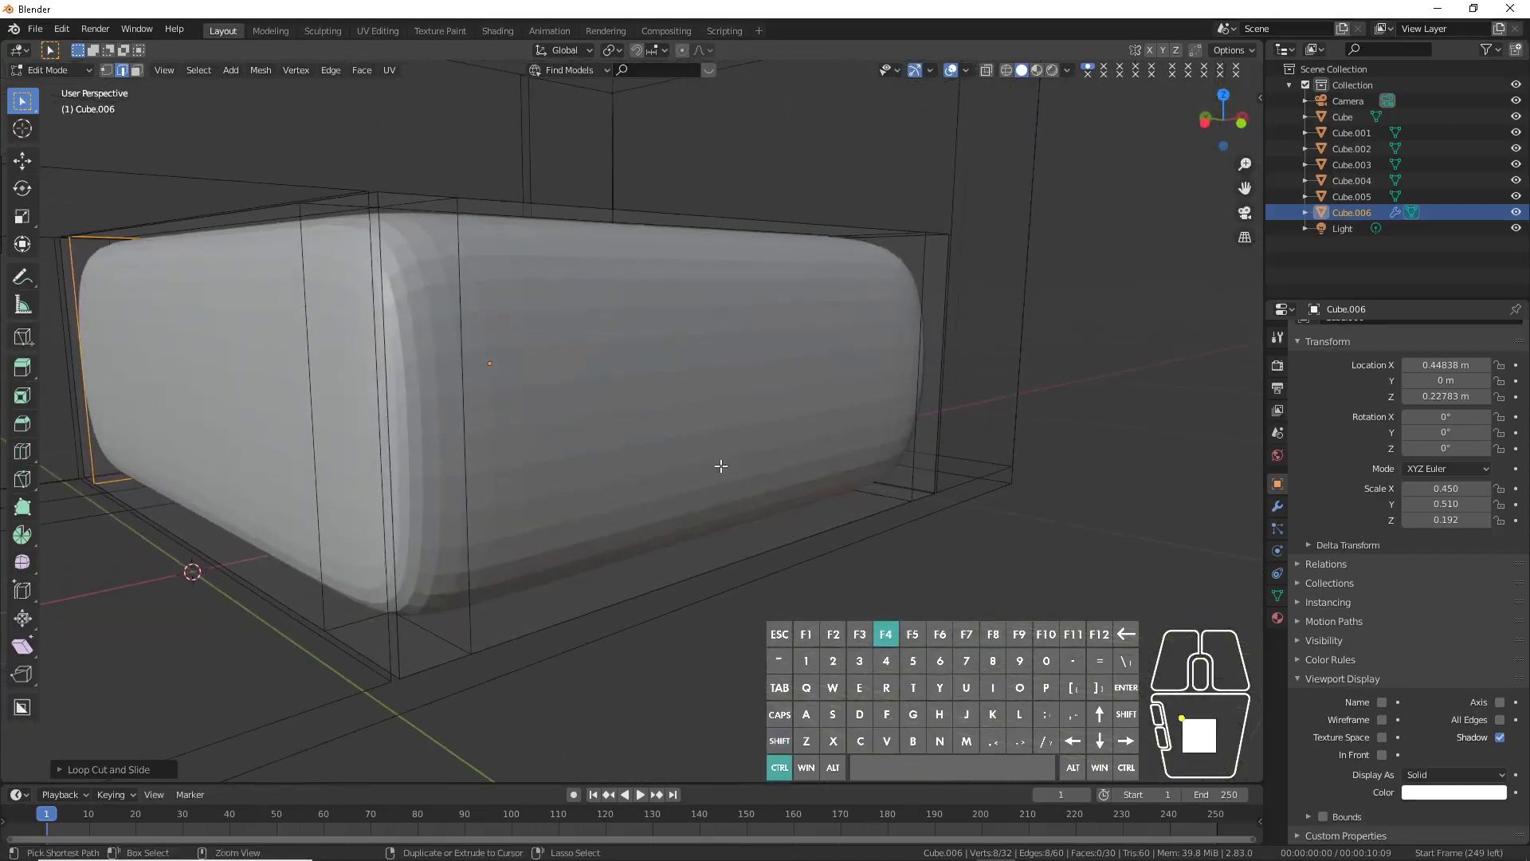
{"action": "key", "text": "ctrl+r"}
{"action": "left_click", "coordinate": [606, 434]}
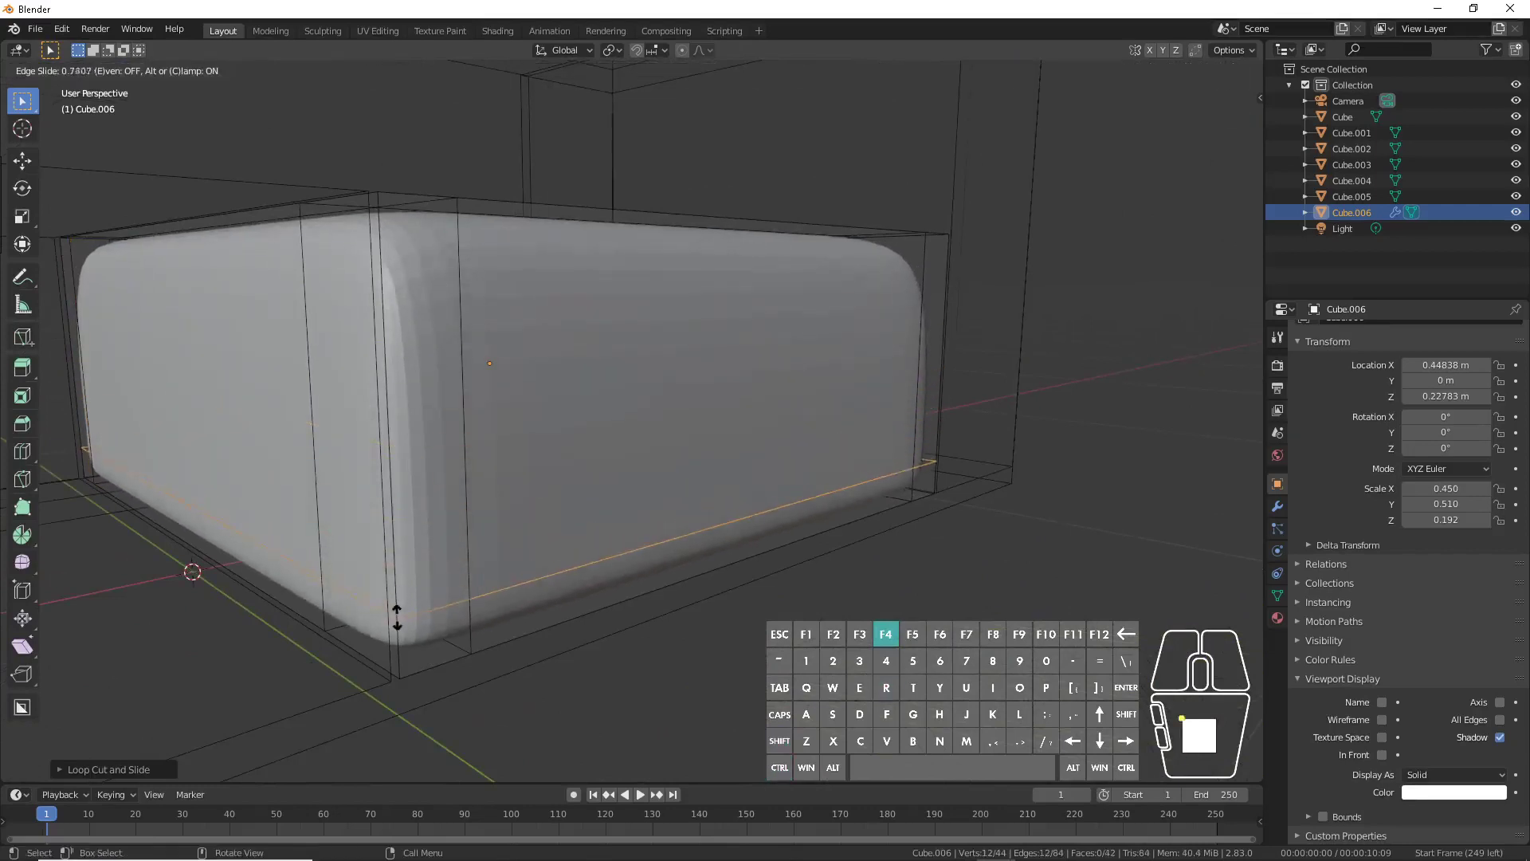
{"action": "left_click", "coordinate": [402, 649]}
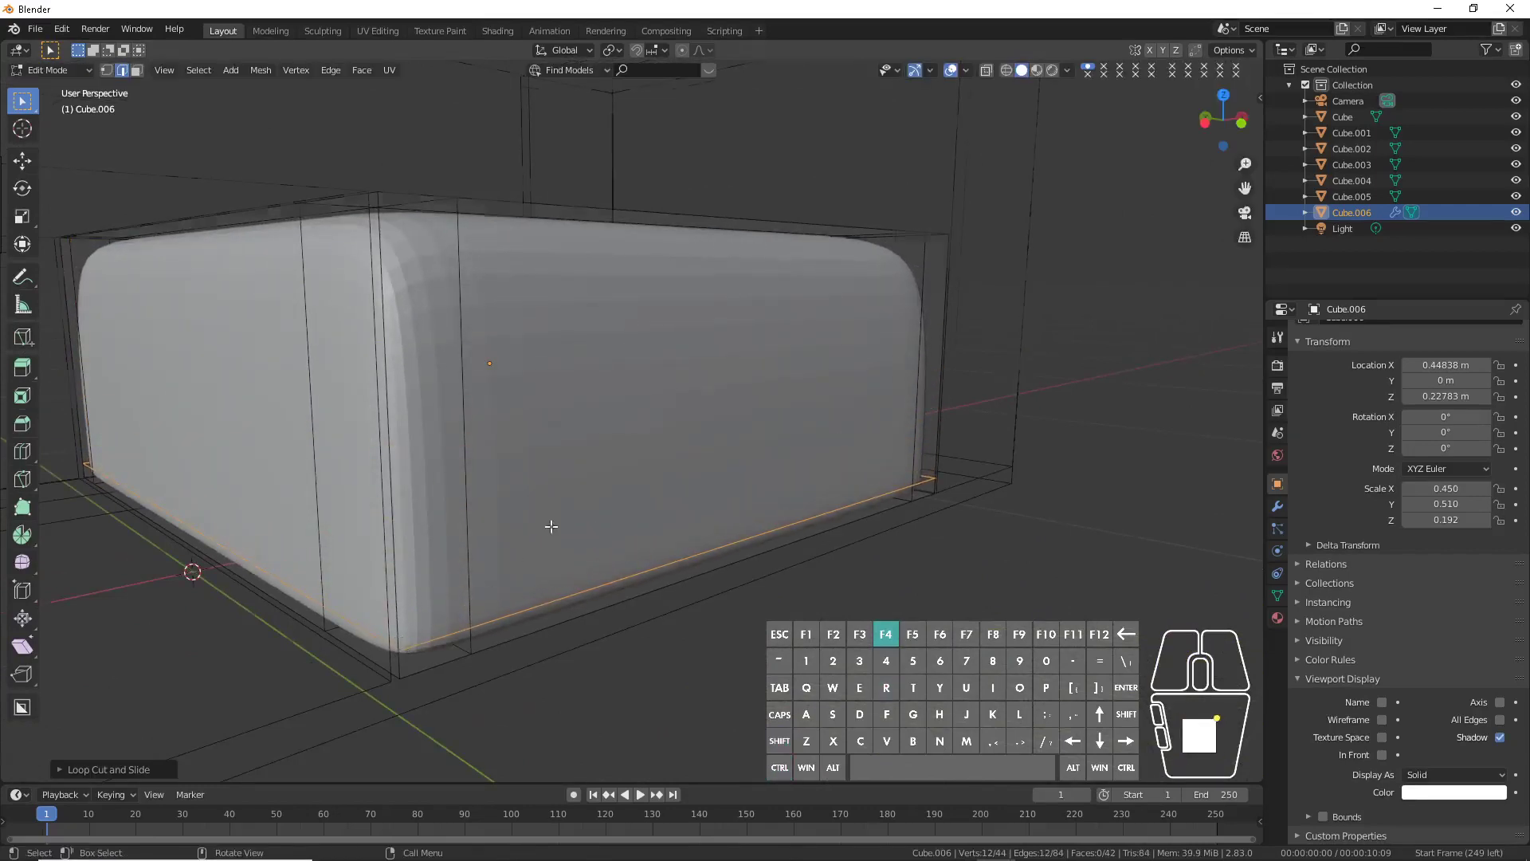
Step: Add five evenly spaced loop cuts dividing the cushion along X, leaving them unslid
{"action": "middle_click_drag", "start_coordinate": [550, 526], "coordinate": [608, 516]}
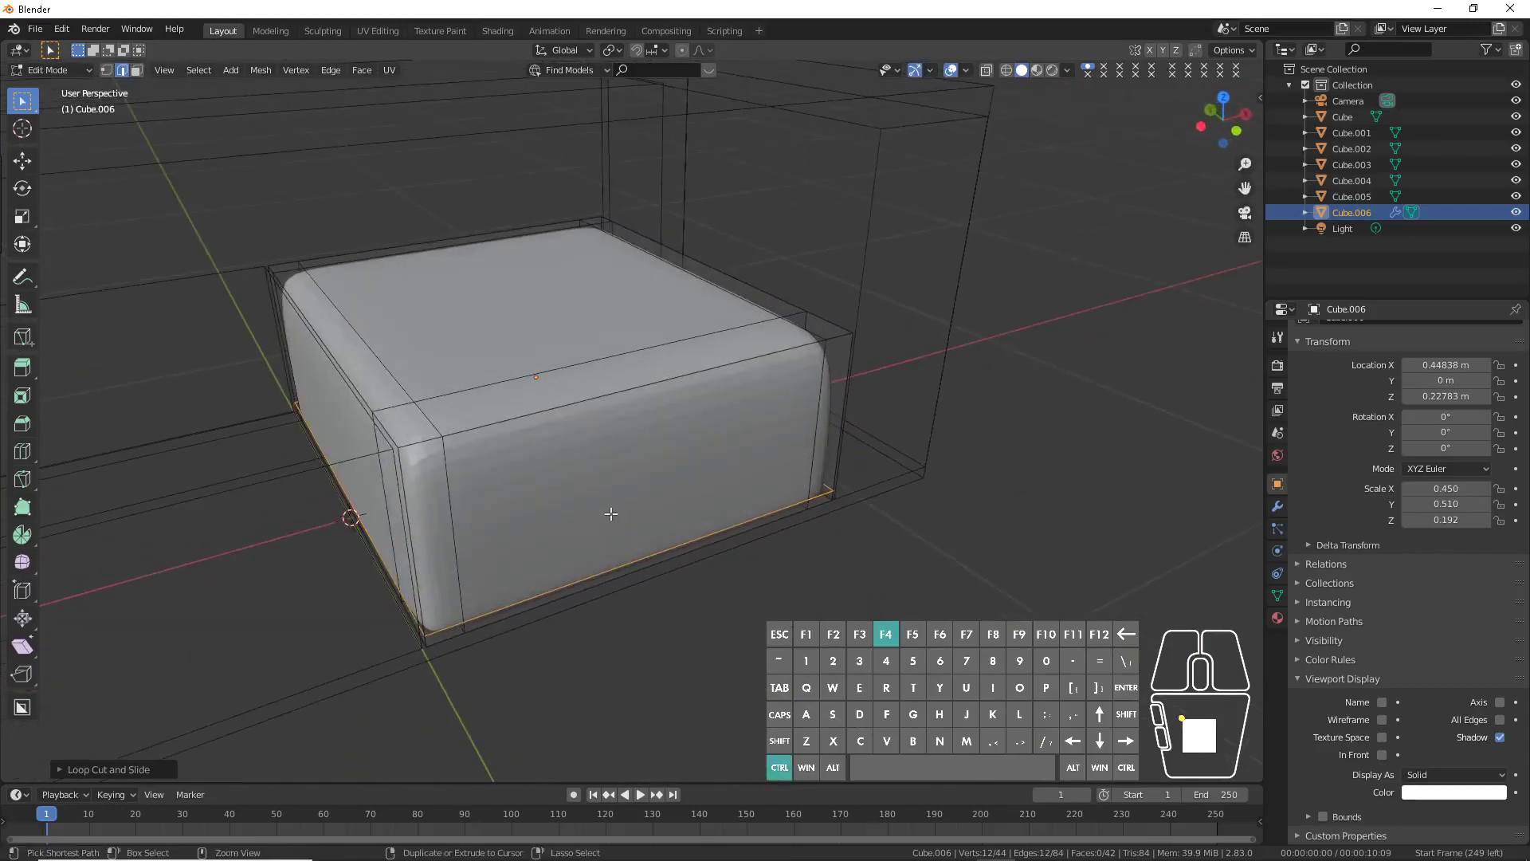
{"action": "key", "text": "ctrl+r"}
{"action": "scroll", "coordinate": [571, 345], "scroll_direction": "up", "scroll_amount": 4}
{"action": "left_click", "coordinate": [572, 345]}
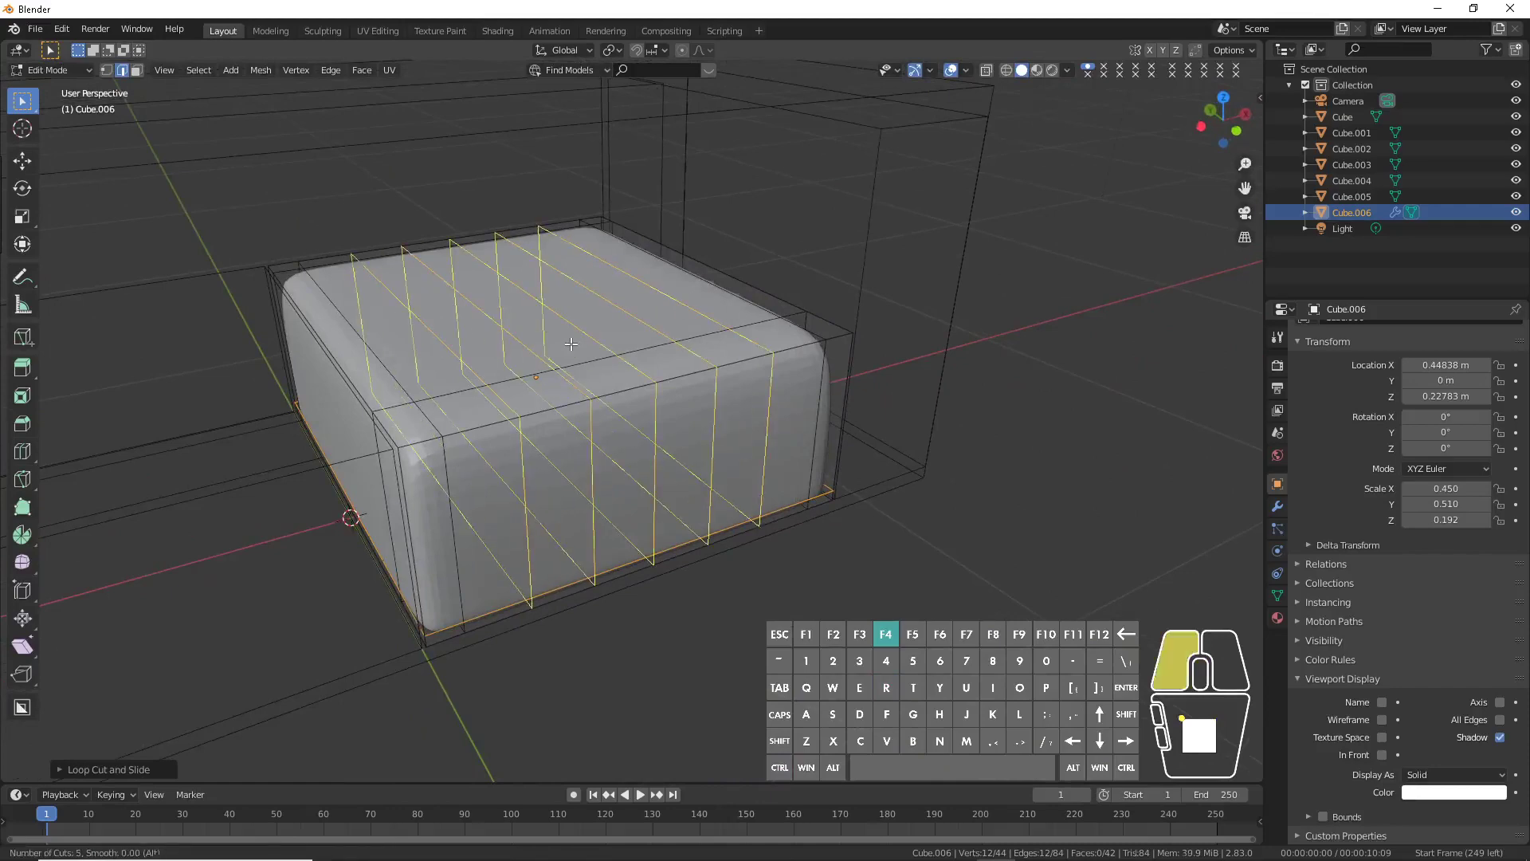
{"action": "right_click", "coordinate": [574, 343]}
Step: Add two horizontal loop cuts around the cushion, one slid upward and one centred below it, dividing its height into rough thirds
{"action": "middle_click_drag", "start_coordinate": [538, 398], "coordinate": [668, 431]}
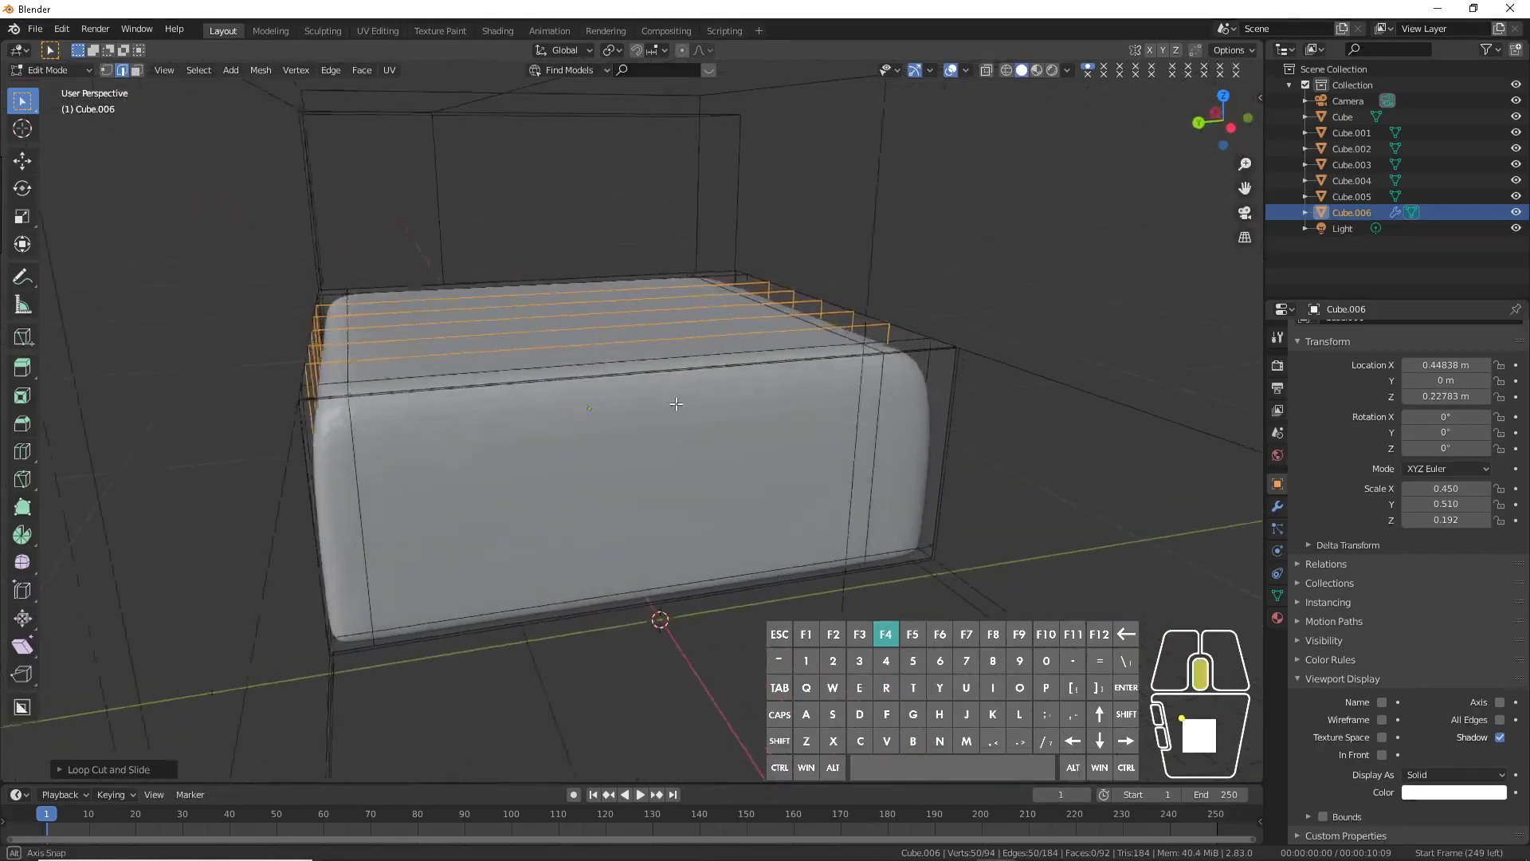
{"action": "key", "text": "ctrl+r"}
{"action": "left_click", "coordinate": [869, 398]}
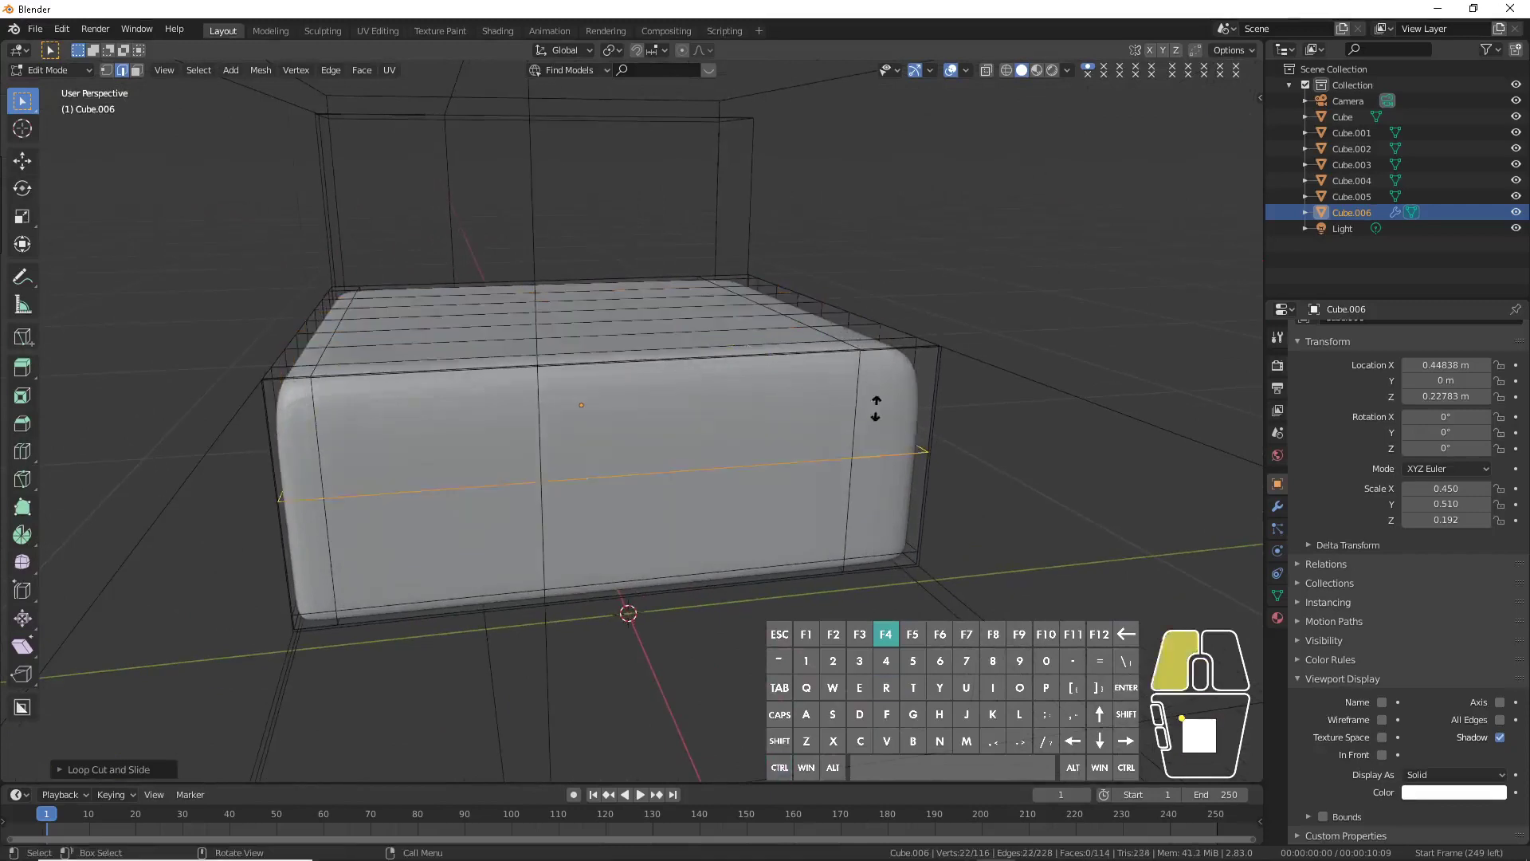
{"action": "left_click", "coordinate": [861, 369]}
{"action": "key", "text": "ctrl+r"}
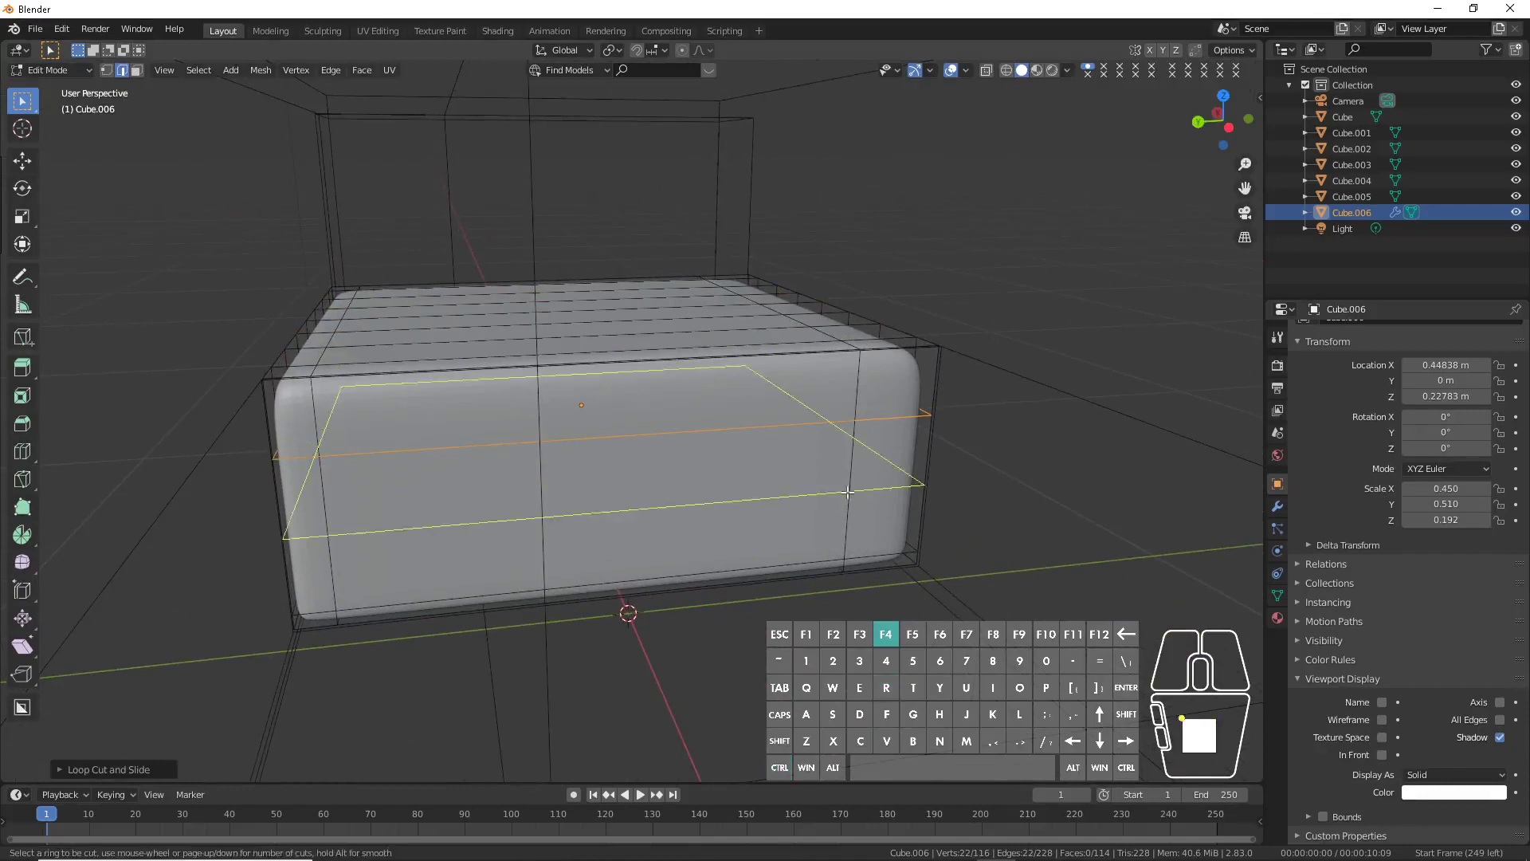
{"action": "left_click", "coordinate": [848, 496]}
{"action": "left_click", "coordinate": [848, 493]}
Step: Add six evenly spaced loop cuts dividing the cushion along Y, without sliding them
{"action": "key", "text": "ctrl+r"}
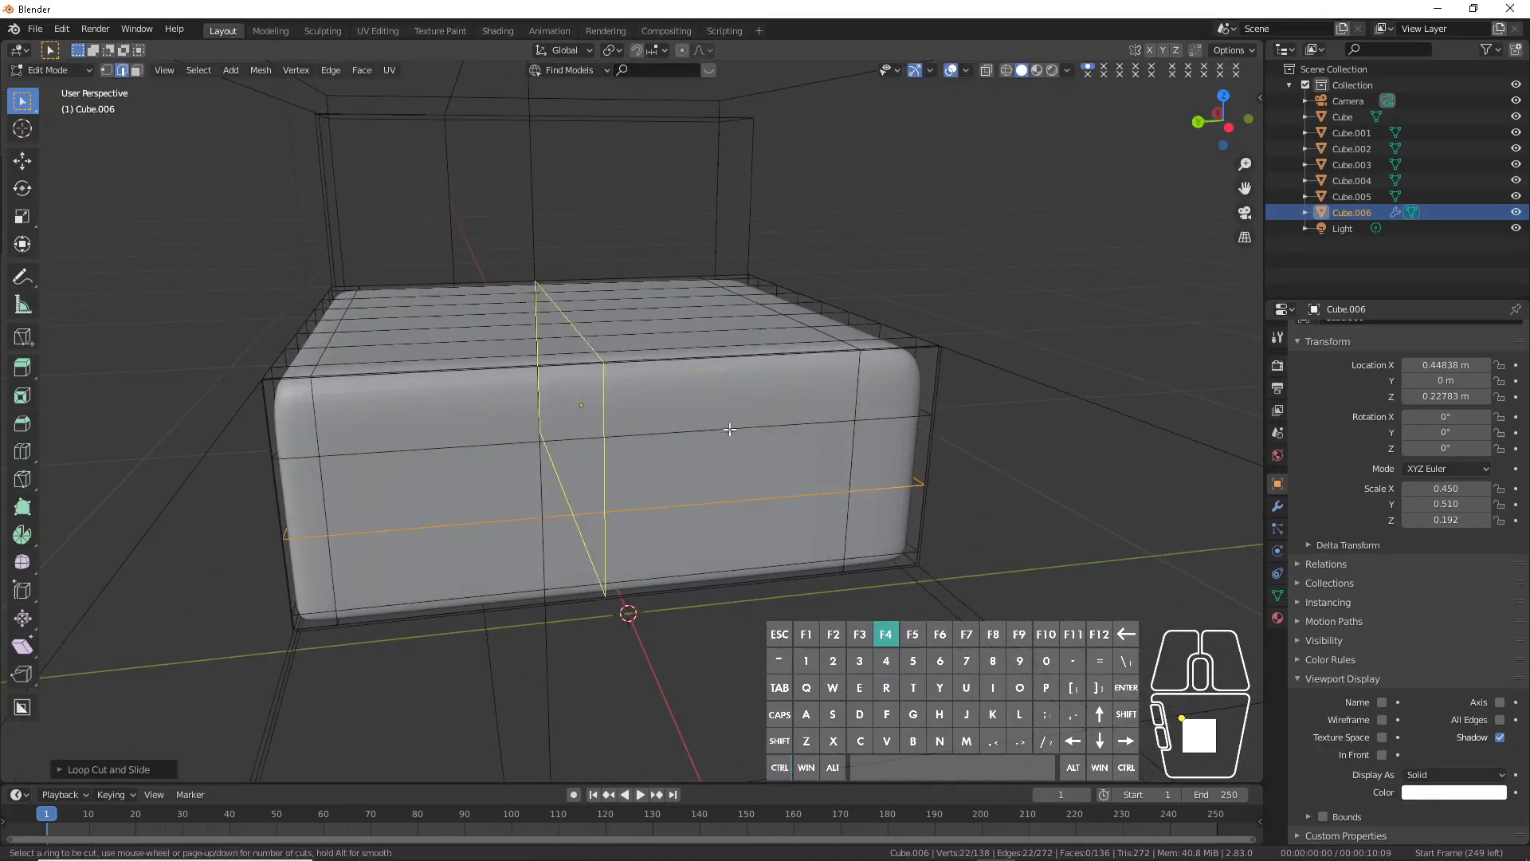
{"action": "scroll", "coordinate": [727, 427], "scroll_direction": "up", "scroll_amount": 5}
{"action": "left_click", "coordinate": [727, 426]}
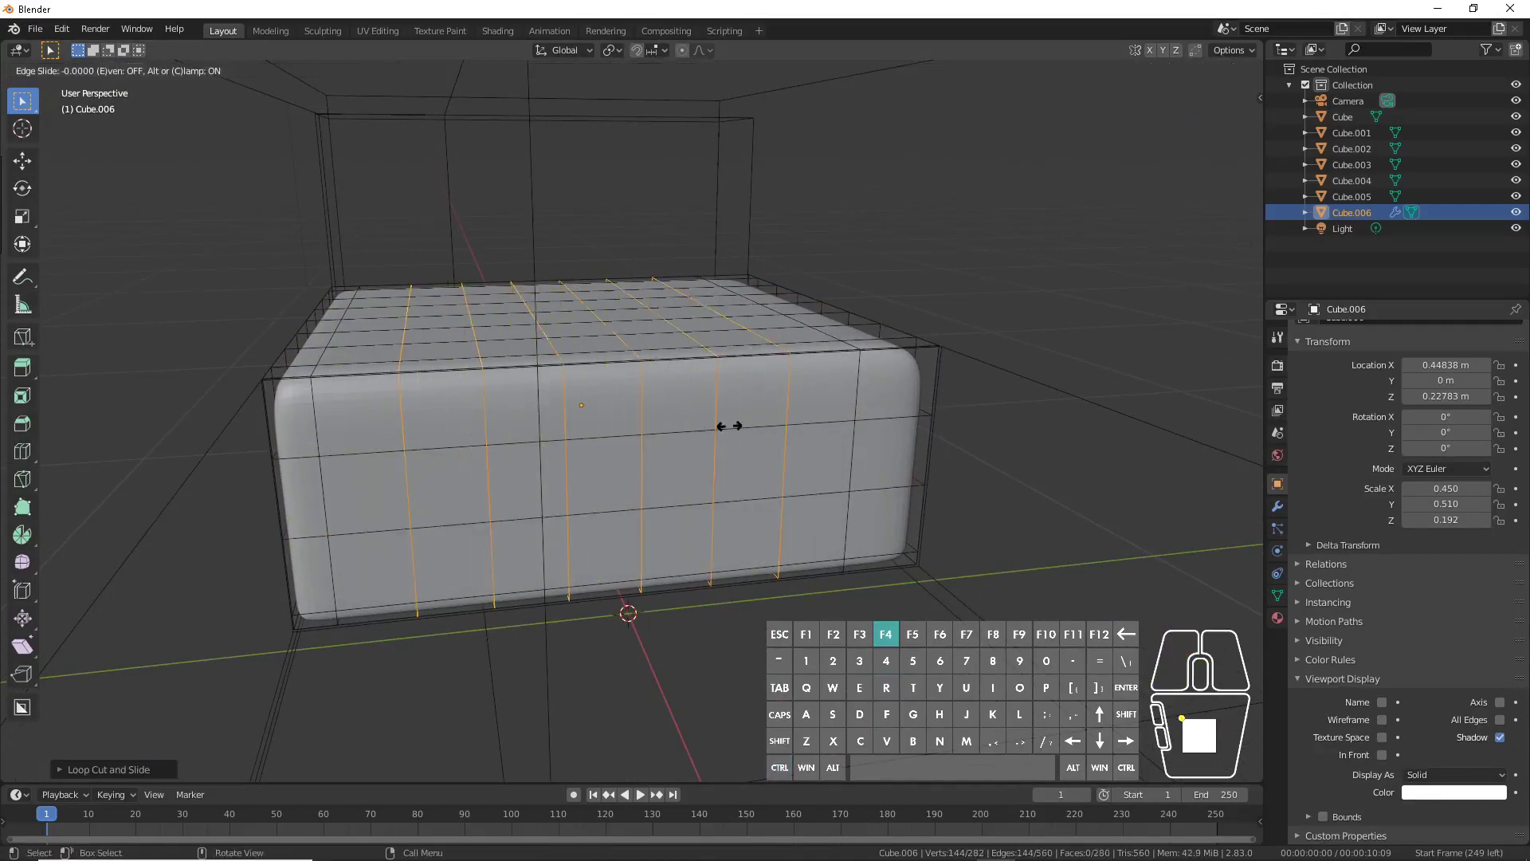
{"action": "left_click", "coordinate": [729, 426]}
{"action": "middle_click_drag", "start_coordinate": [745, 433], "coordinate": [684, 471]}
{"action": "key", "text": "Tab"}
{"action": "key", "text": "Tab"}
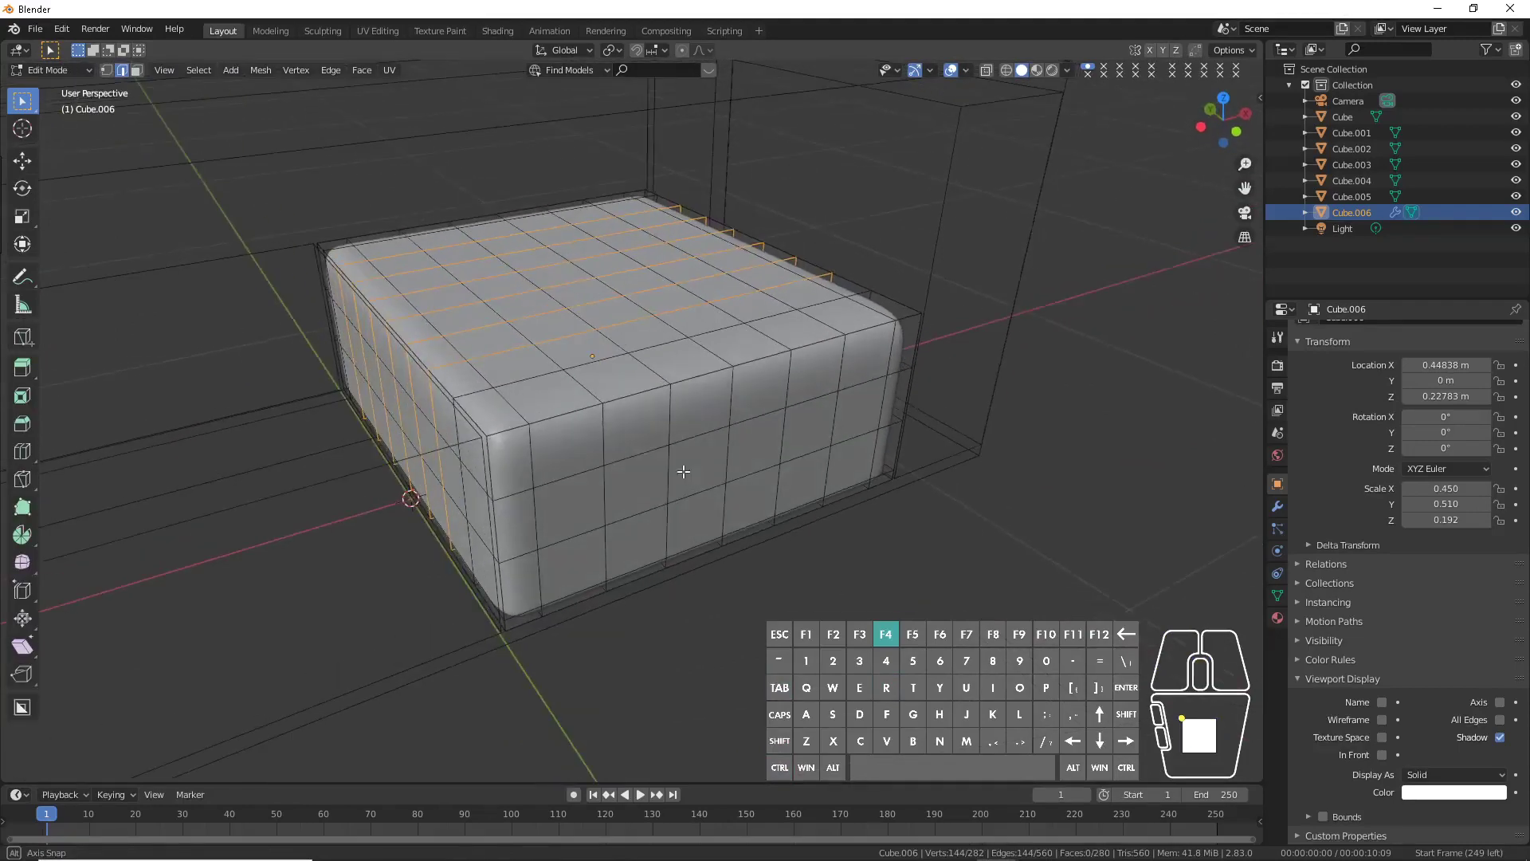
Step: In face select mode, select the six-by-seven block of faces on top of the cushion and raise it about 0.059 m along Z
{"action": "left_click", "coordinate": [136, 70]}
{"action": "middle_click_drag", "start_coordinate": [568, 338], "coordinate": [576, 364]}
{"action": "left_click", "coordinate": [584, 310]}
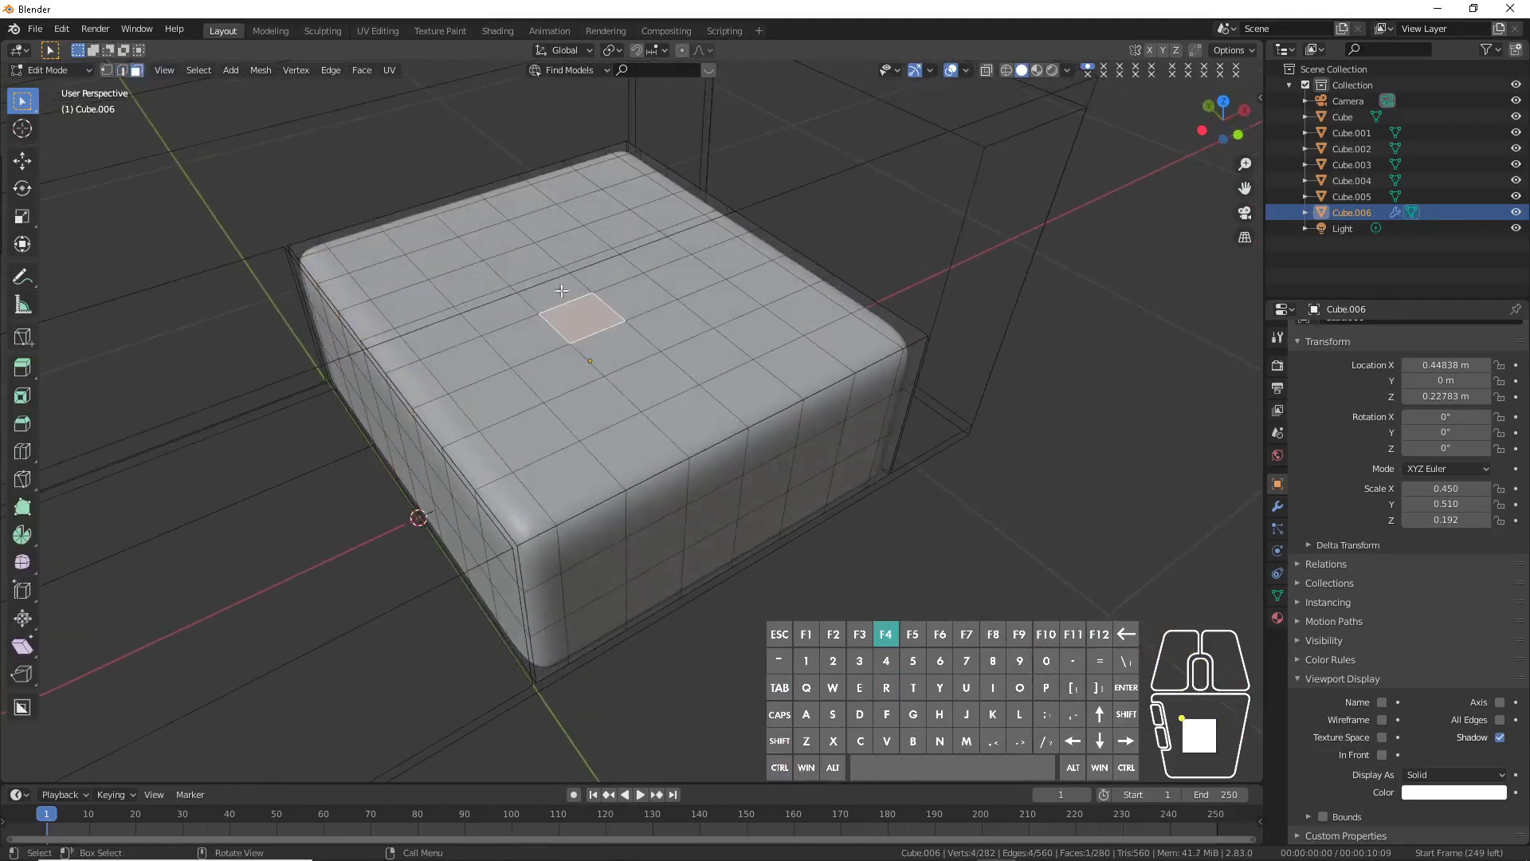
{"action": "left_click", "coordinate": [578, 295]}
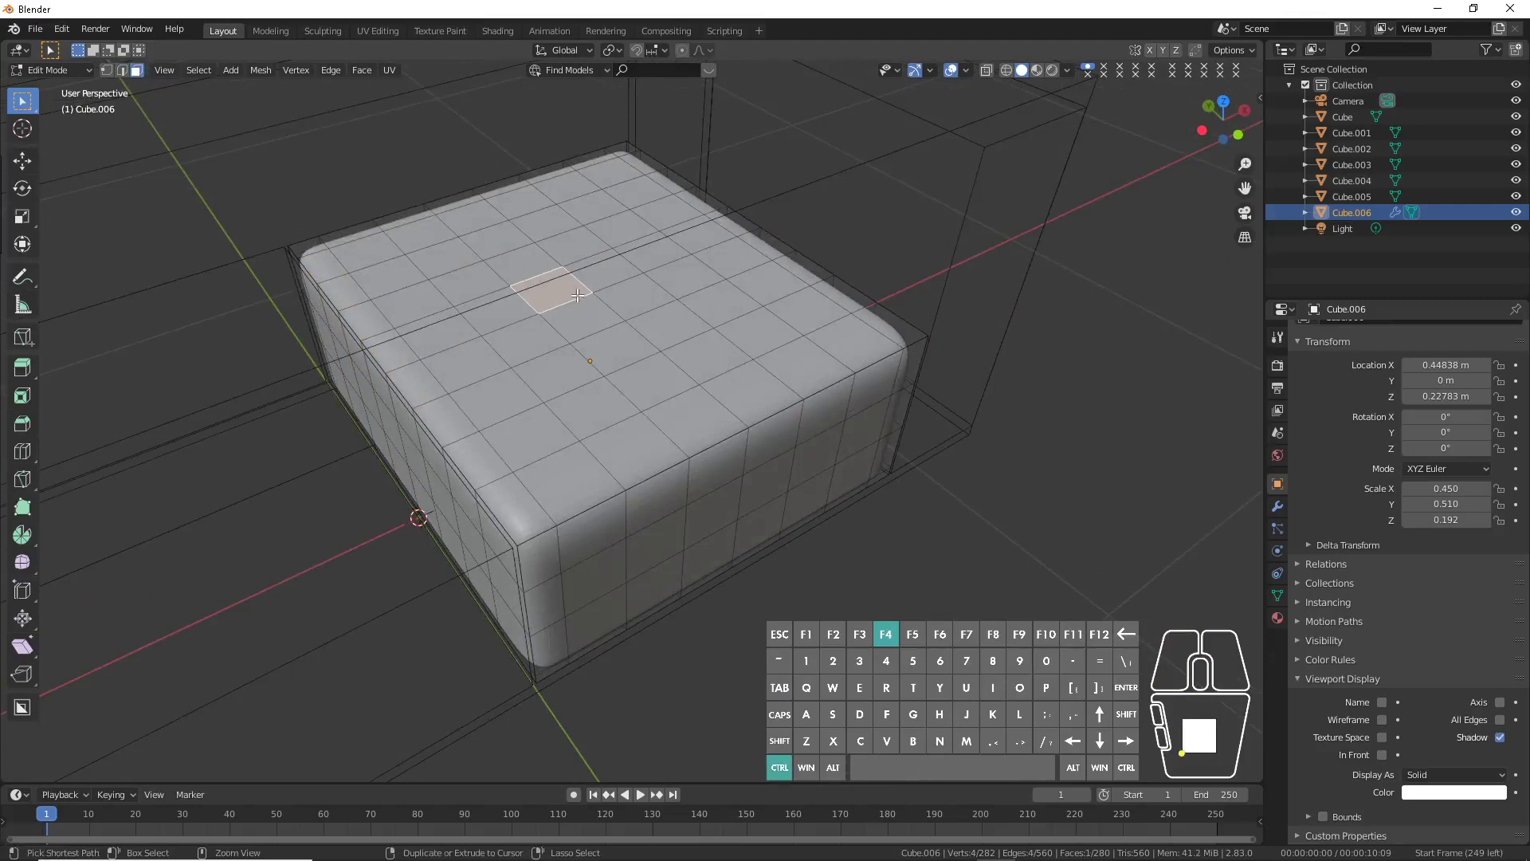
{"action": "key", "text": "ctrl+KP_Add"}
{"action": "key", "text": "ctrl+KP_Add"}
{"action": "key", "text": "ctrl+KP_Add"}
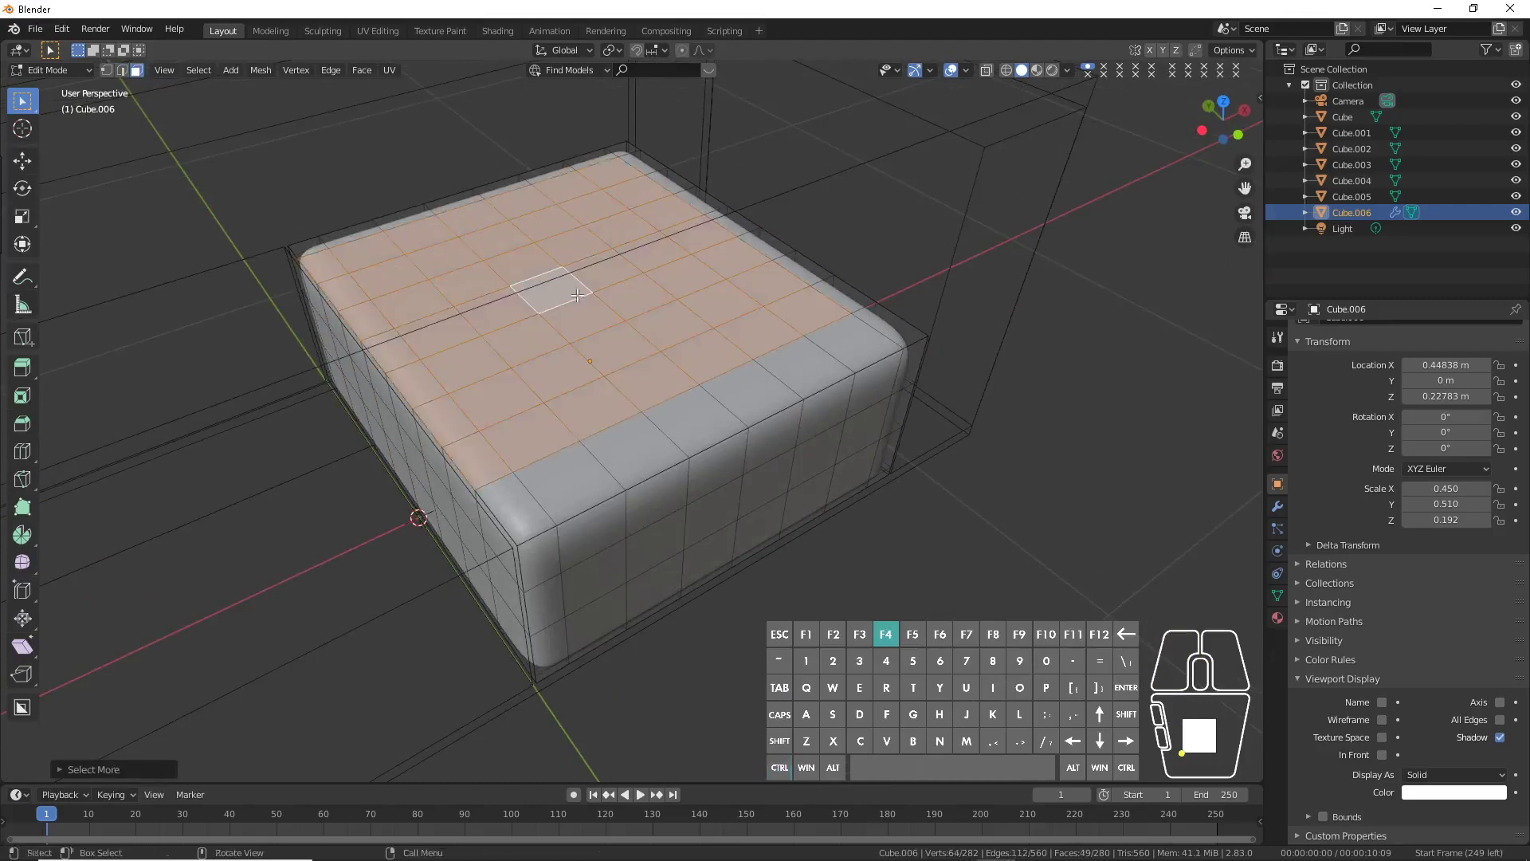
{"action": "left_click", "coordinate": [475, 464], "text": "shift"}
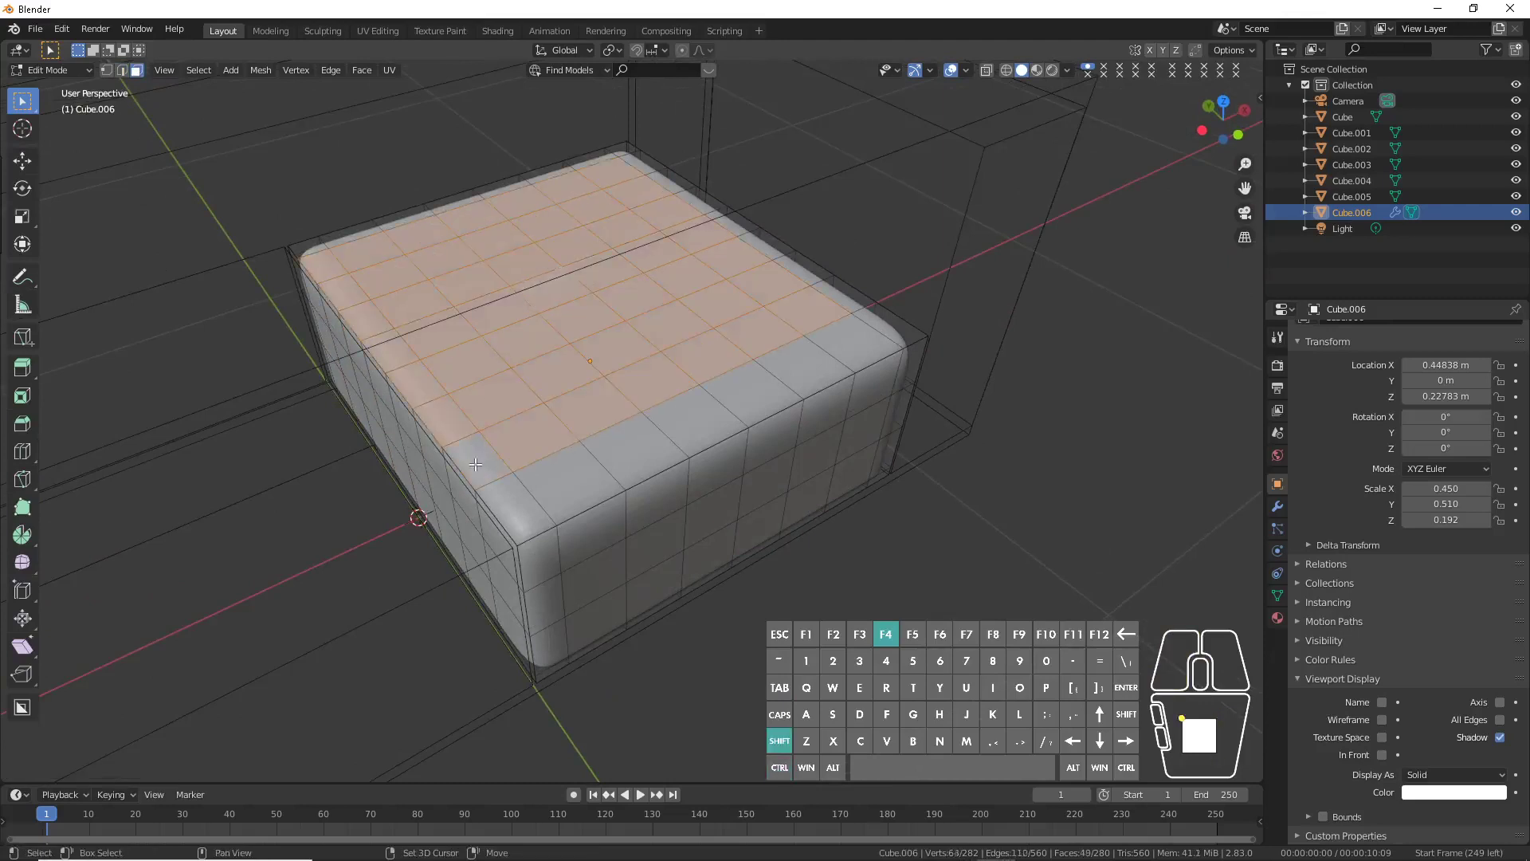
{"action": "left_click", "coordinate": [327, 272], "text": "shift"}
{"action": "middle_click_drag", "start_coordinate": [553, 504], "coordinate": [570, 401], "text": "shift"}
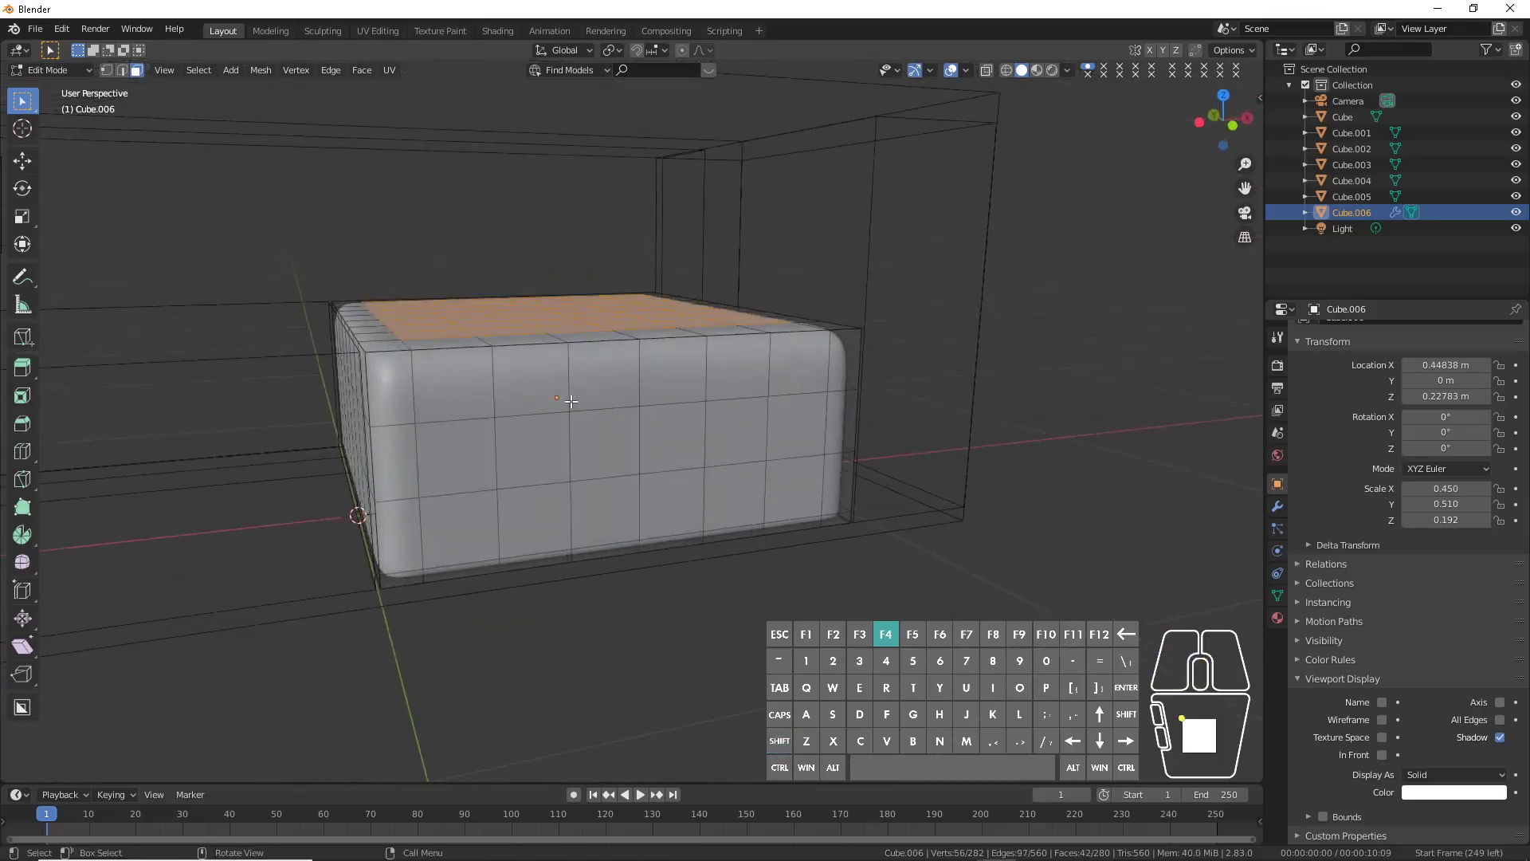
{"action": "key", "text": "g"}
{"action": "key", "text": "z"}
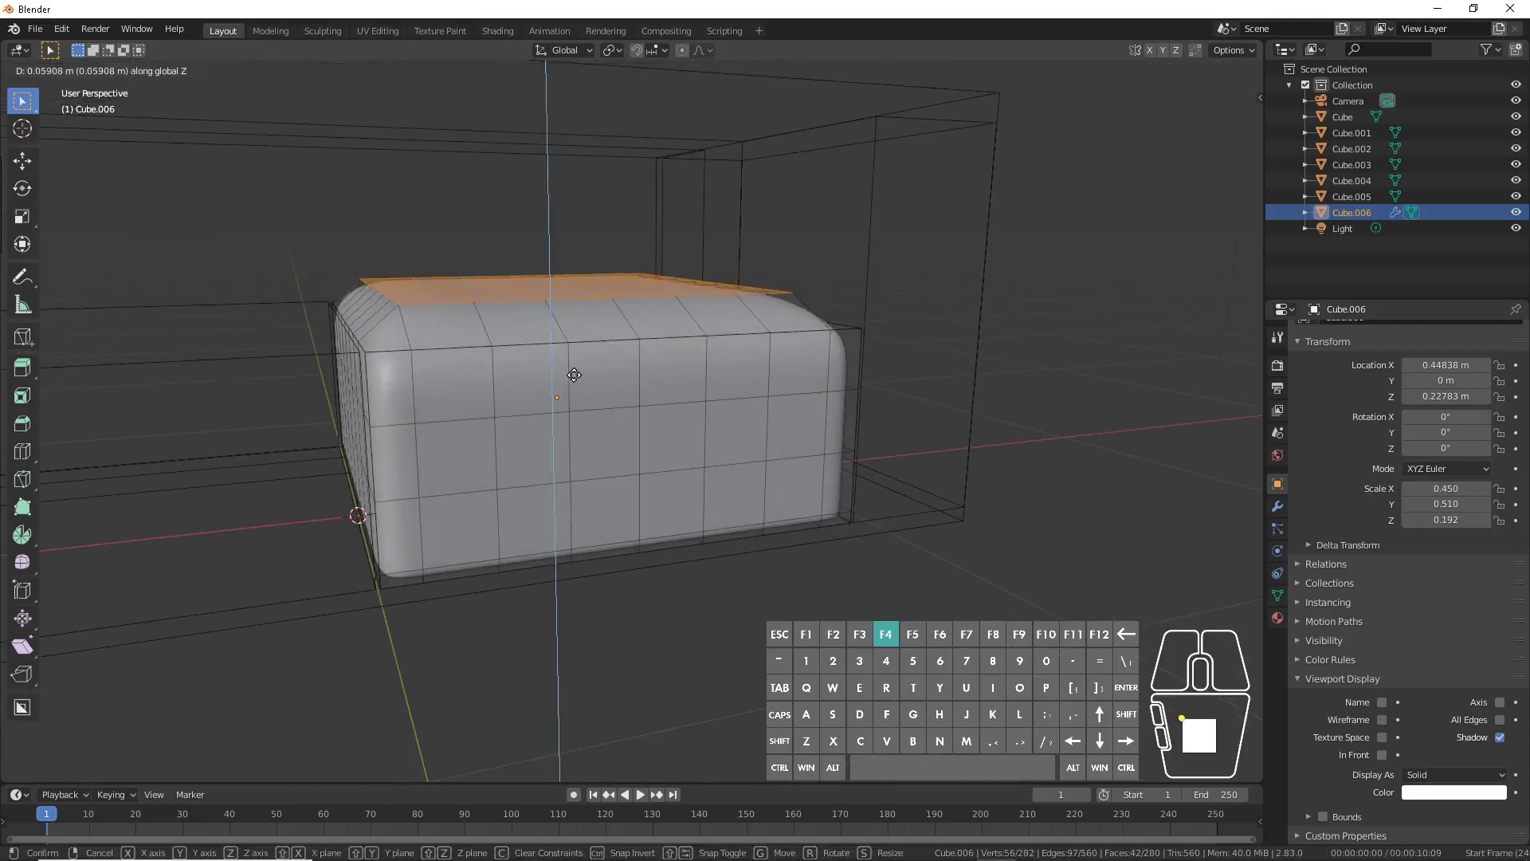
{"action": "left_click", "coordinate": [576, 376]}
Step: Turn on the Subdivision Surface modifier's on-cage display so the edit cage follows the smoothed cushion
{"action": "left_click", "coordinate": [1278, 504]}
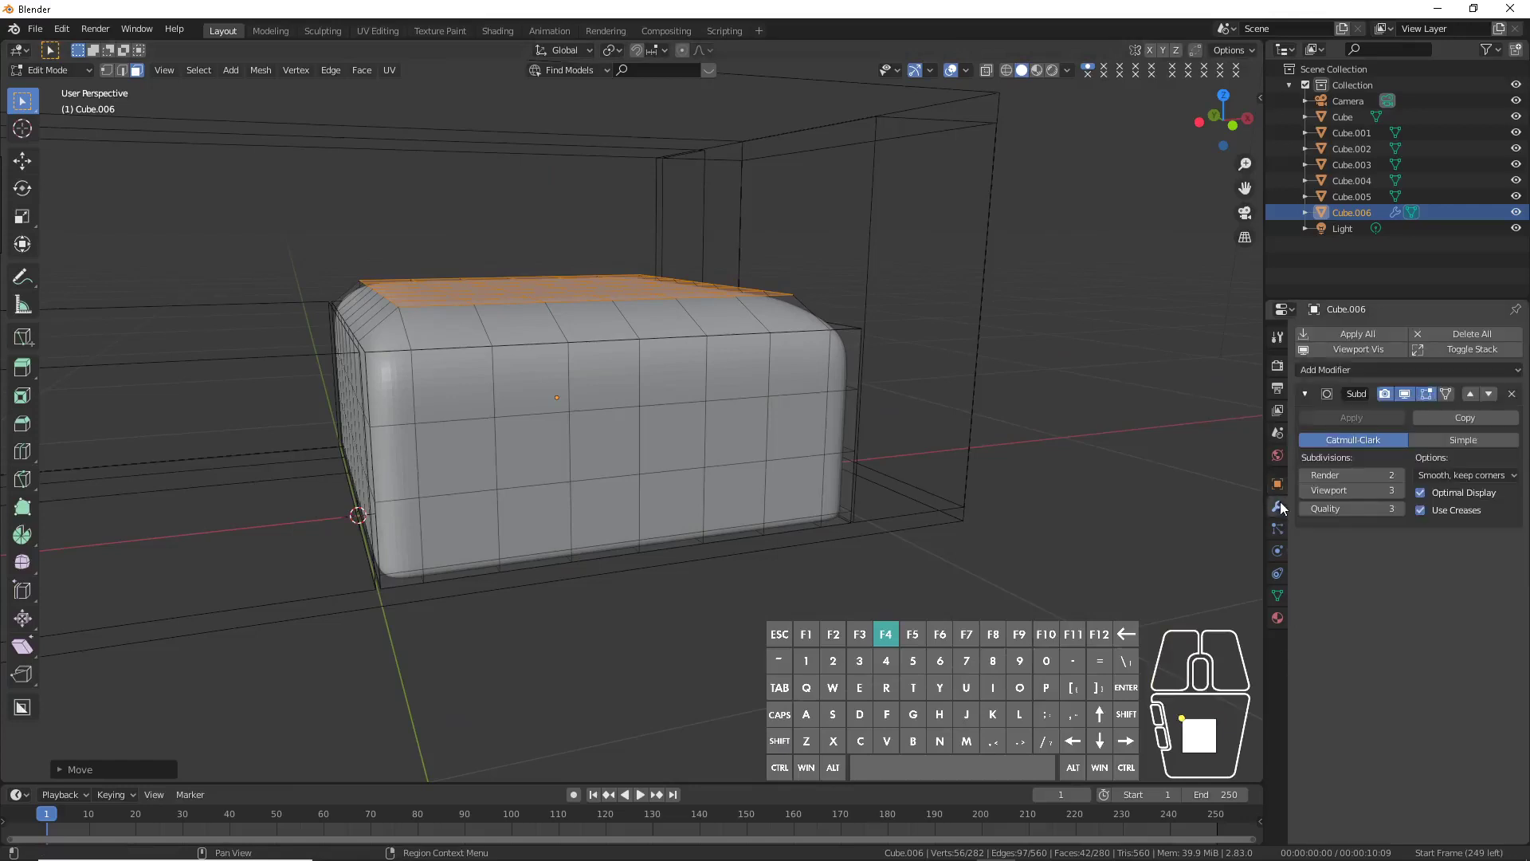
{"action": "left_click", "coordinate": [1447, 396]}
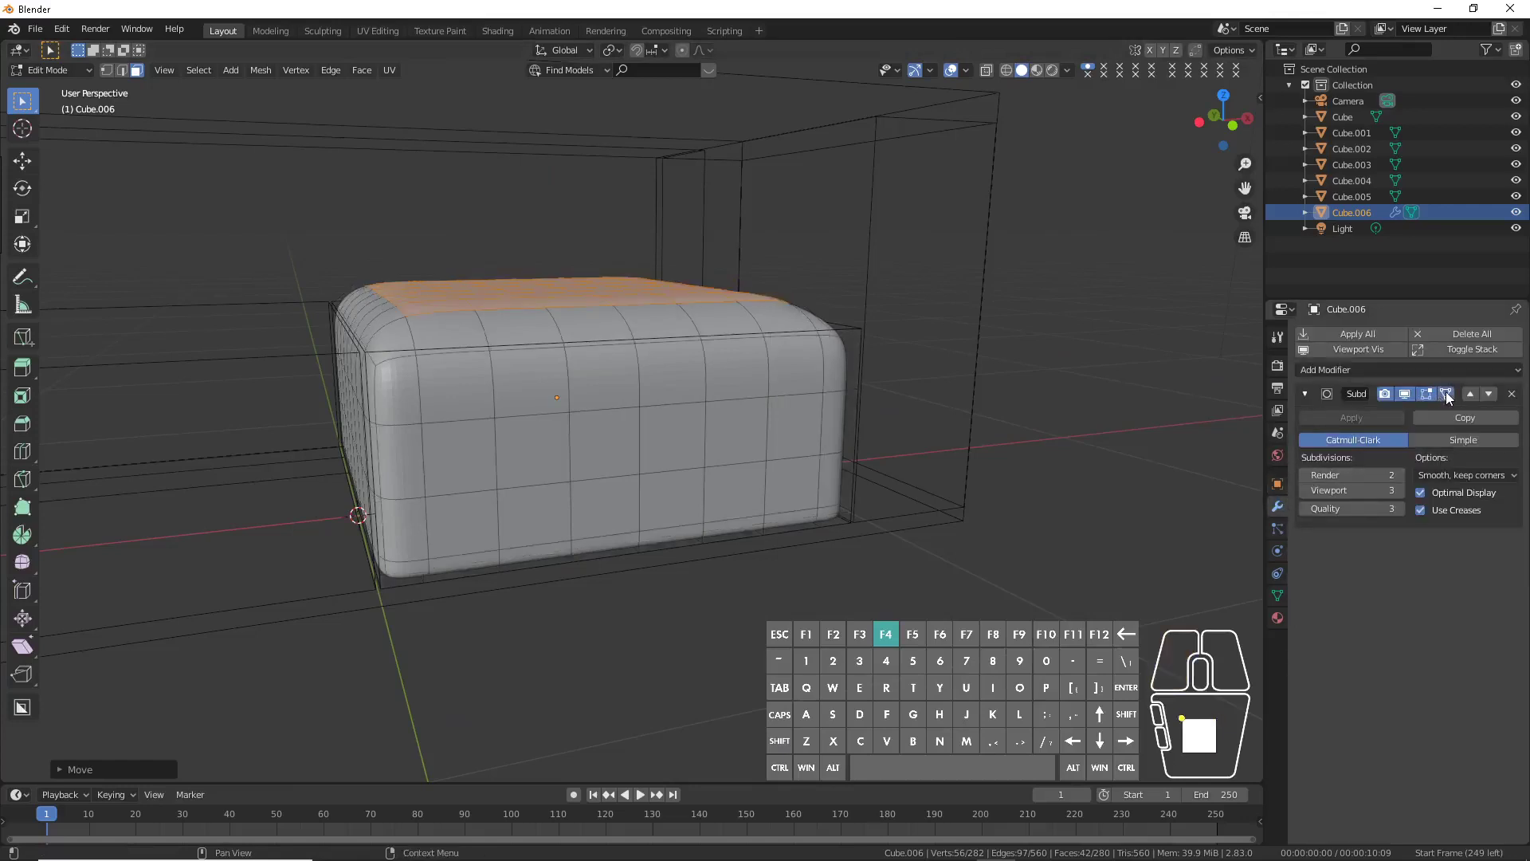
{"action": "left_click", "coordinate": [1448, 396]}
{"action": "left_click", "coordinate": [1448, 395]}
{"action": "left_click", "coordinate": [1446, 395]}
{"action": "left_click", "coordinate": [1446, 395]}
{"action": "left_click", "coordinate": [1446, 396]}
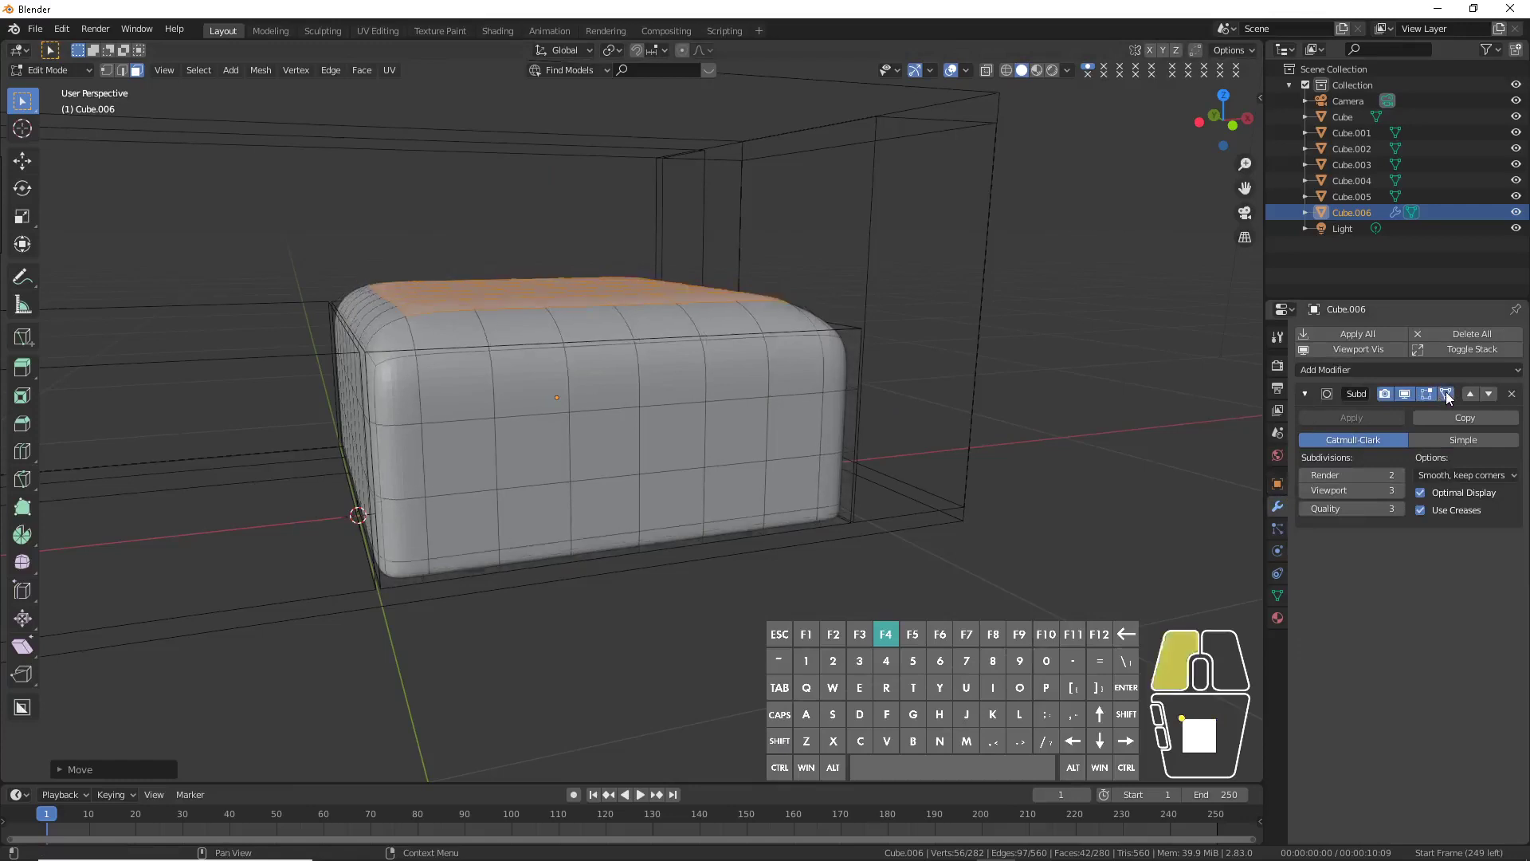
{"action": "left_click", "coordinate": [1447, 396]}
Step: Reduce the selection to a four-by-three block of faces in the middle of the cushion's top
{"action": "middle_click_drag", "start_coordinate": [523, 321], "coordinate": [552, 370]}
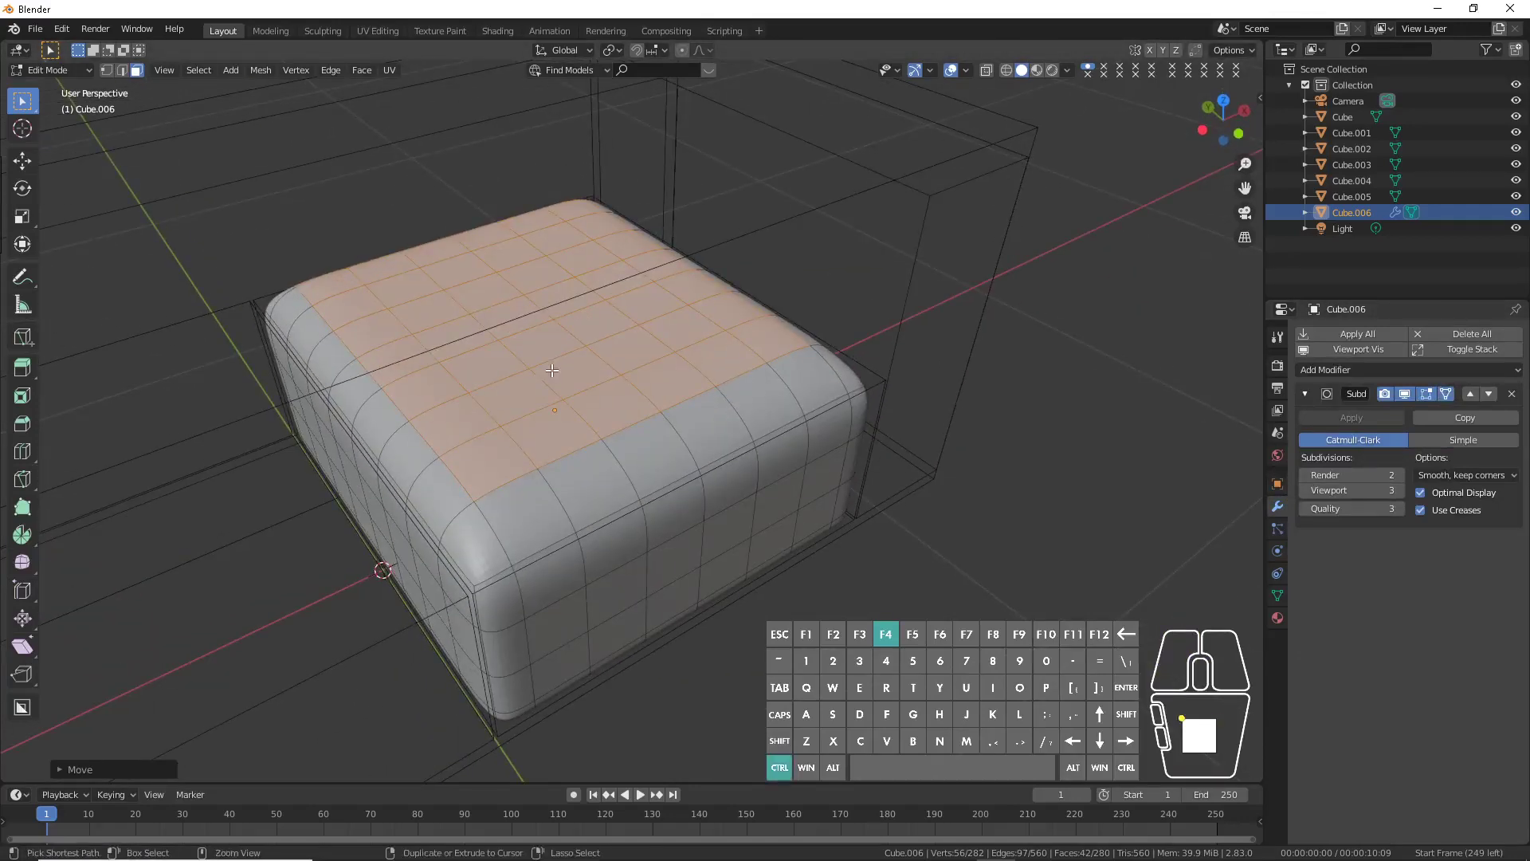
{"action": "key", "text": "ctrl+KP_Subtract"}
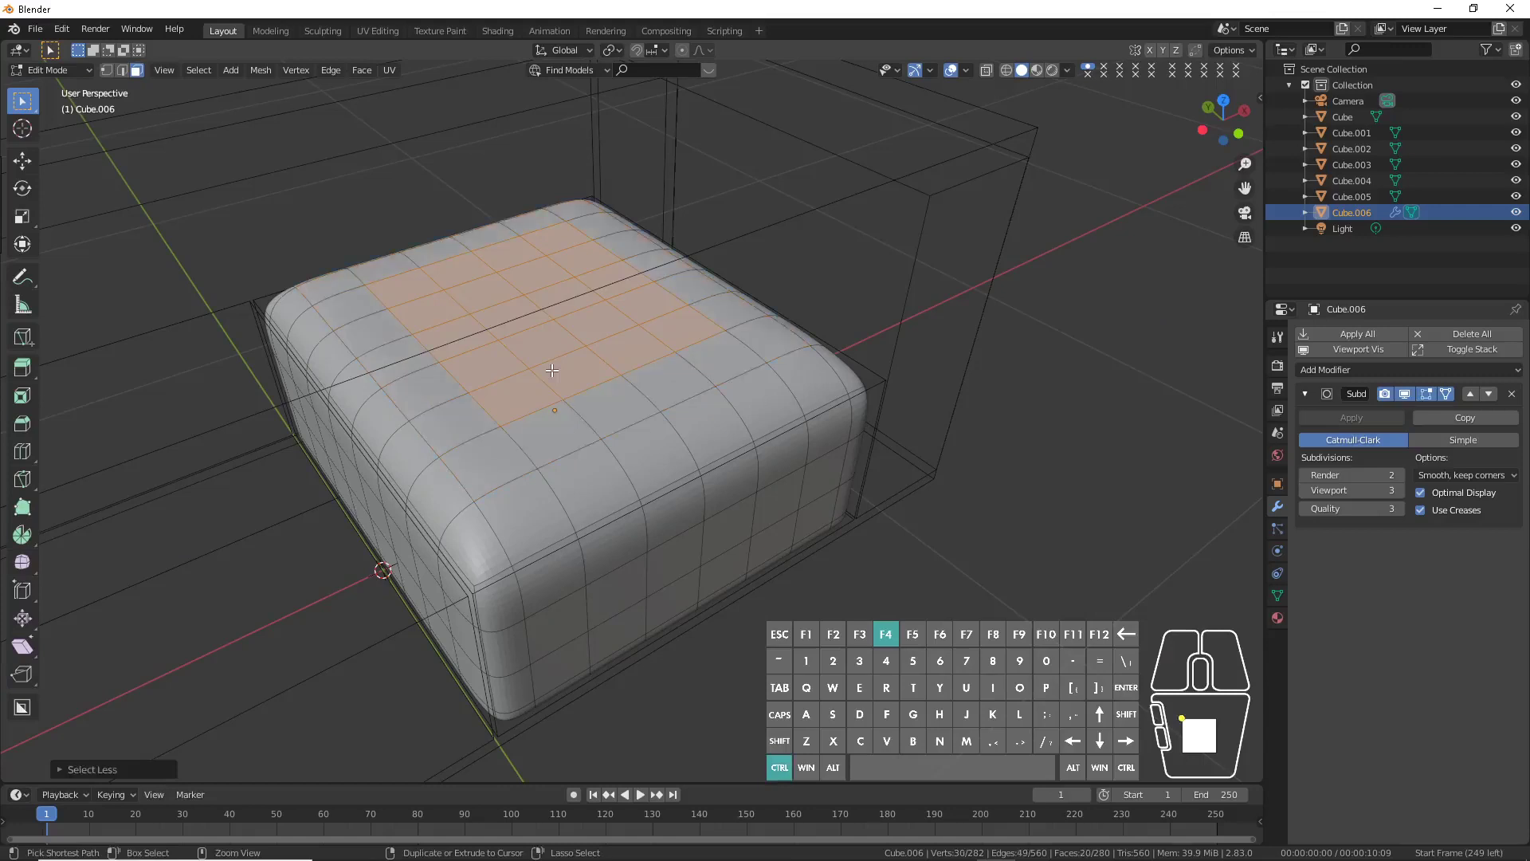
{"action": "key", "text": "ctrl+KP_Subtract"}
{"action": "left_click", "coordinate": [494, 366], "text": "shift"}
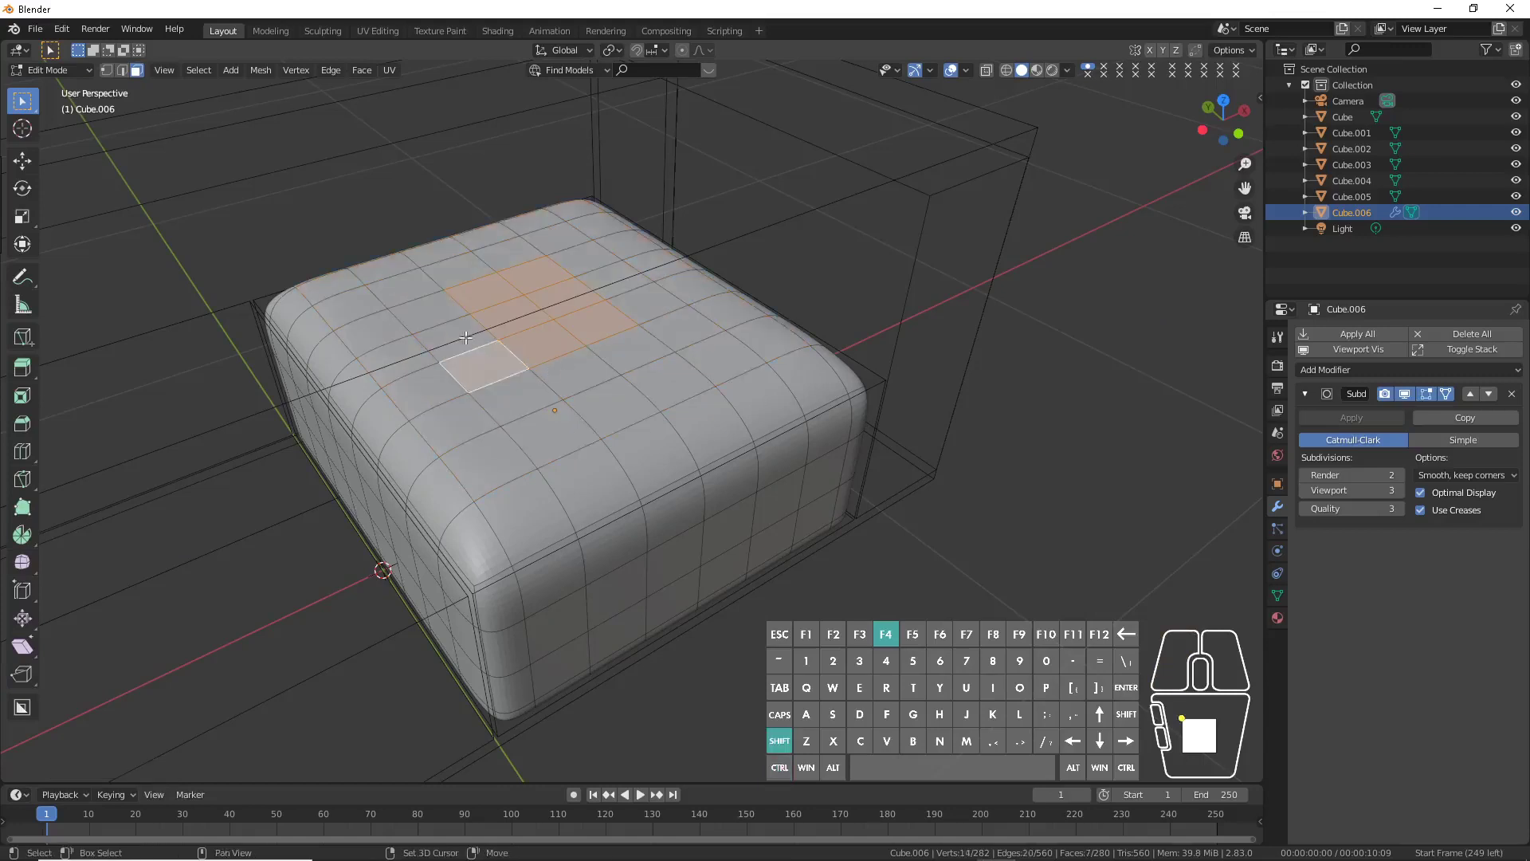
{"action": "left_click", "coordinate": [460, 335], "text": "shift"}
{"action": "left_click", "coordinate": [433, 311], "text": "shift"}
{"action": "left_click", "coordinate": [582, 262], "text": "shift"}
{"action": "left_click", "coordinate": [632, 253], "text": "shift"}
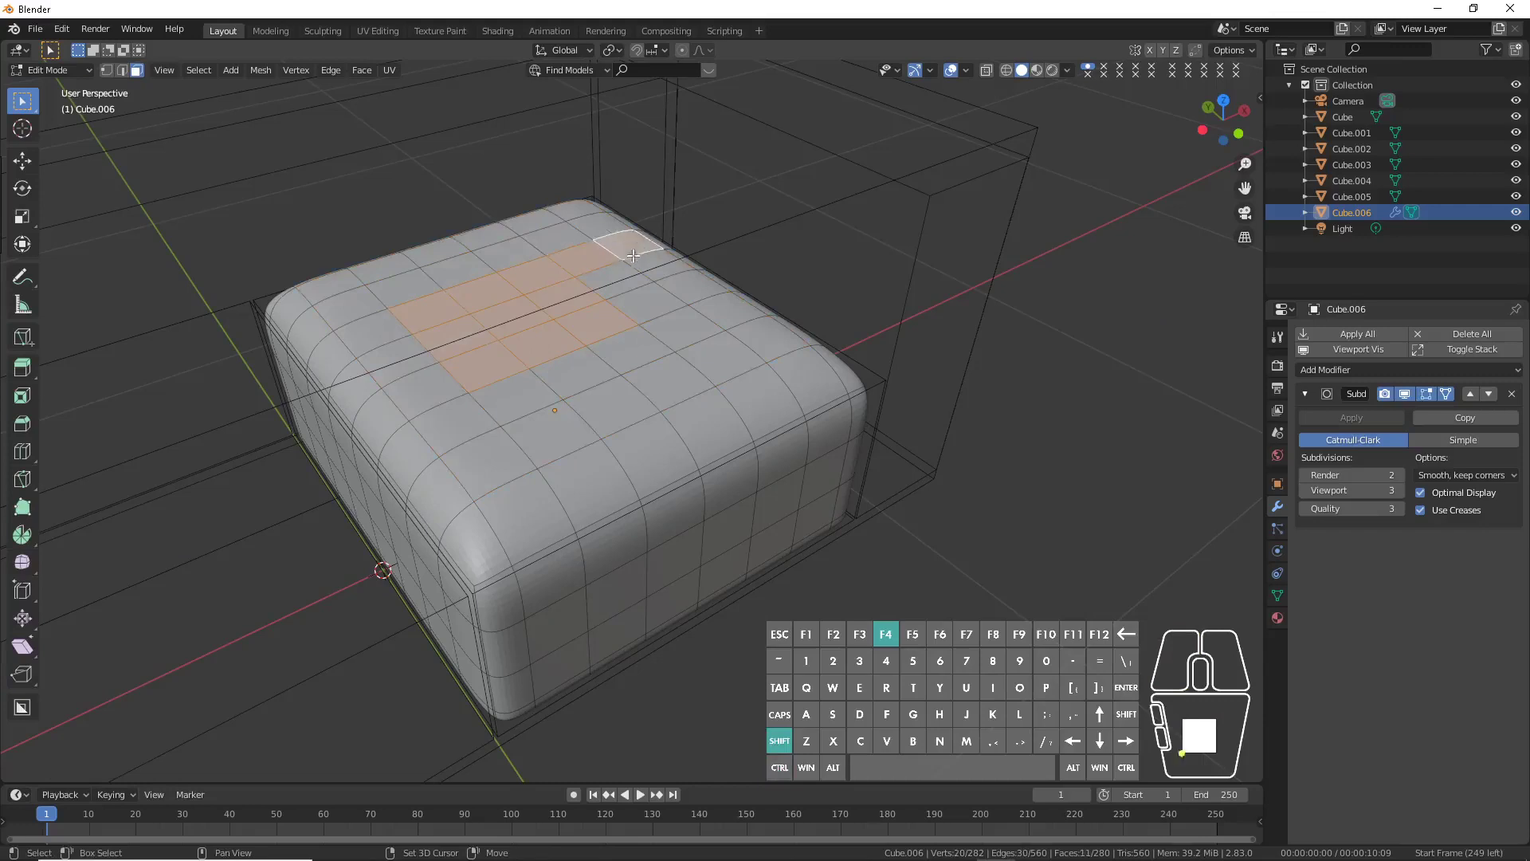
{"action": "middle_click_drag", "start_coordinate": [663, 335], "coordinate": [595, 404]}
Step: Try raising the four-by-three block of faces about 0.033 m along Z, and undo the move
{"action": "key", "text": "g"}
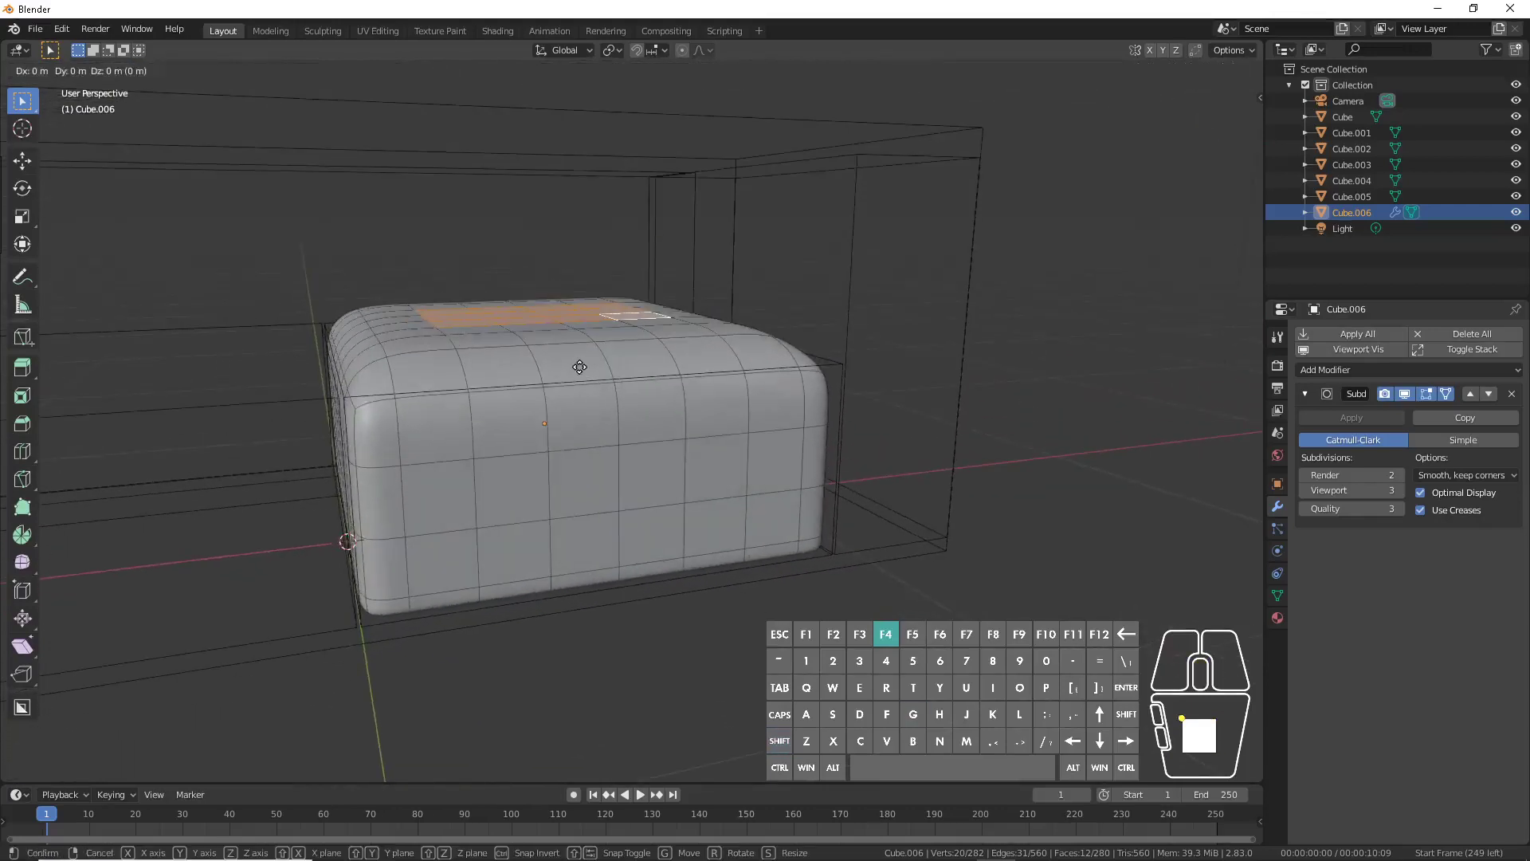
{"action": "key", "text": "z"}
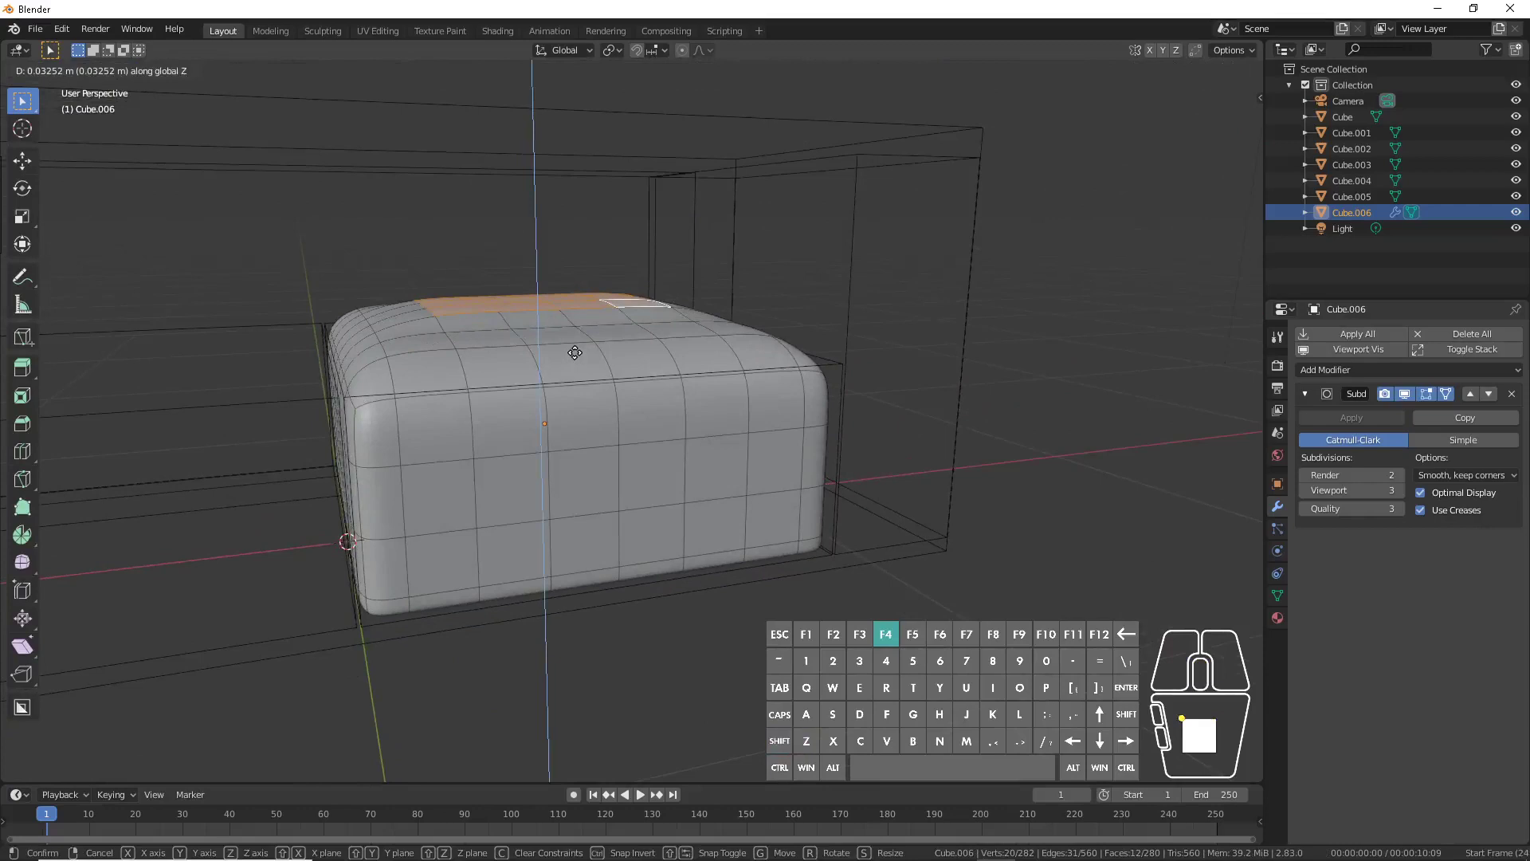
{"action": "left_click", "coordinate": [578, 356]}
{"action": "middle_click_drag", "start_coordinate": [579, 357], "coordinate": [645, 401]}
{"action": "key", "text": "Tab"}
{"action": "key", "text": "Tab"}
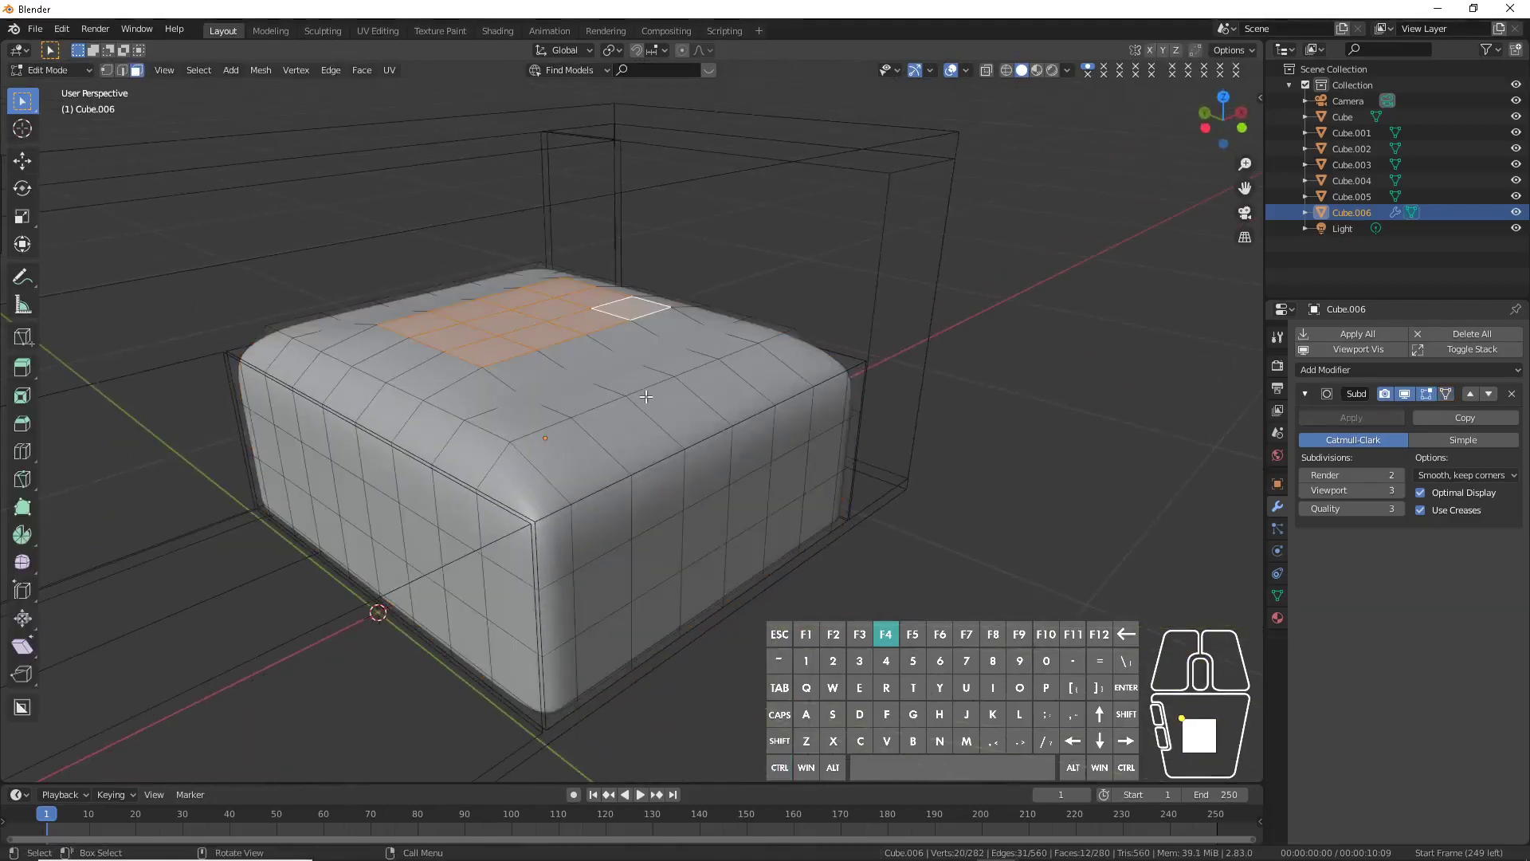
{"action": "key", "text": "ctrl+z"}
Step: Extend the face selection to a four-by-four block on top of the cushion and raise it slightly along Z
{"action": "middle_click_drag", "start_coordinate": [646, 397], "coordinate": [619, 421]}
{"action": "left_click", "coordinate": [504, 409], "text": "shift"}
{"action": "left_click", "coordinate": [562, 379], "text": "shift"}
{"action": "left_click", "coordinate": [611, 366], "text": "shift"}
{"action": "left_click", "coordinate": [675, 348], "text": "shift"}
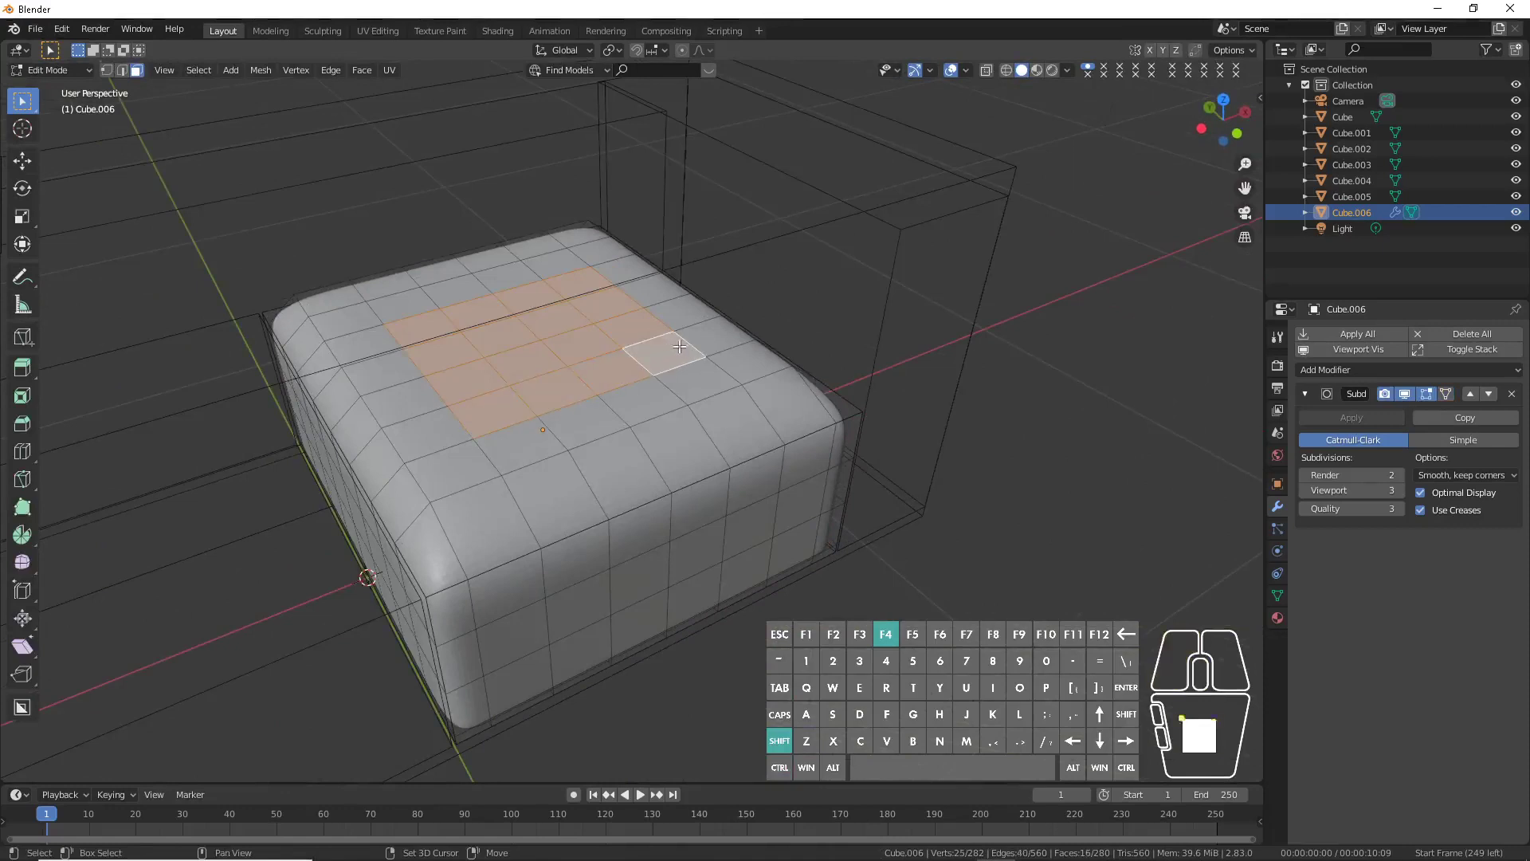
{"action": "left_click", "coordinate": [705, 333], "text": "shift"}
{"action": "left_click", "coordinate": [706, 336], "text": "shift"}
{"action": "middle_click_drag", "start_coordinate": [667, 431], "coordinate": [569, 379]}
{"action": "key", "text": "g"}
{"action": "key", "text": "z"}
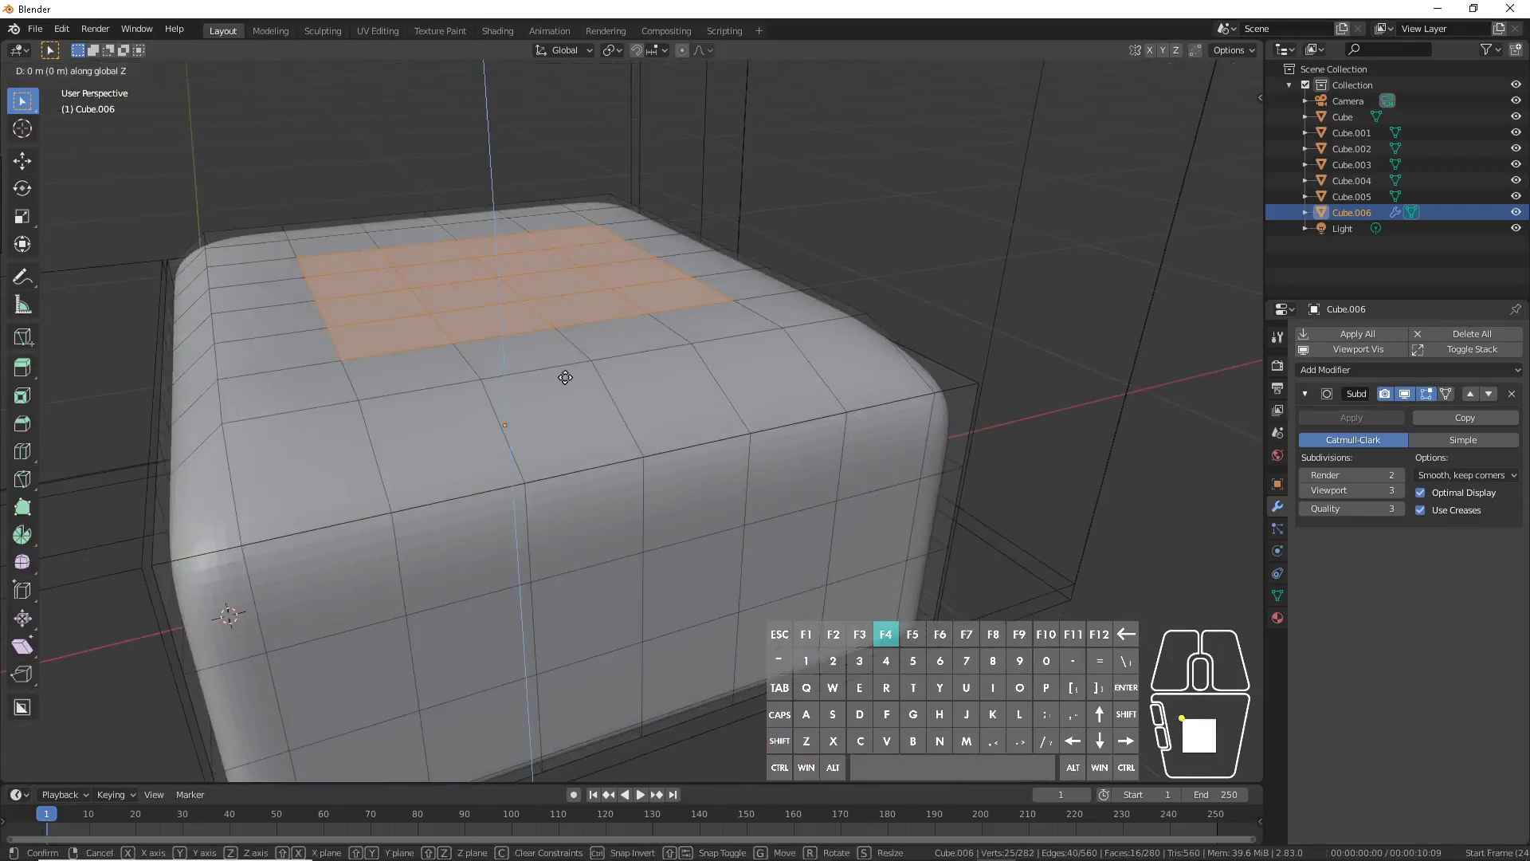
{"action": "left_click", "coordinate": [564, 361]}
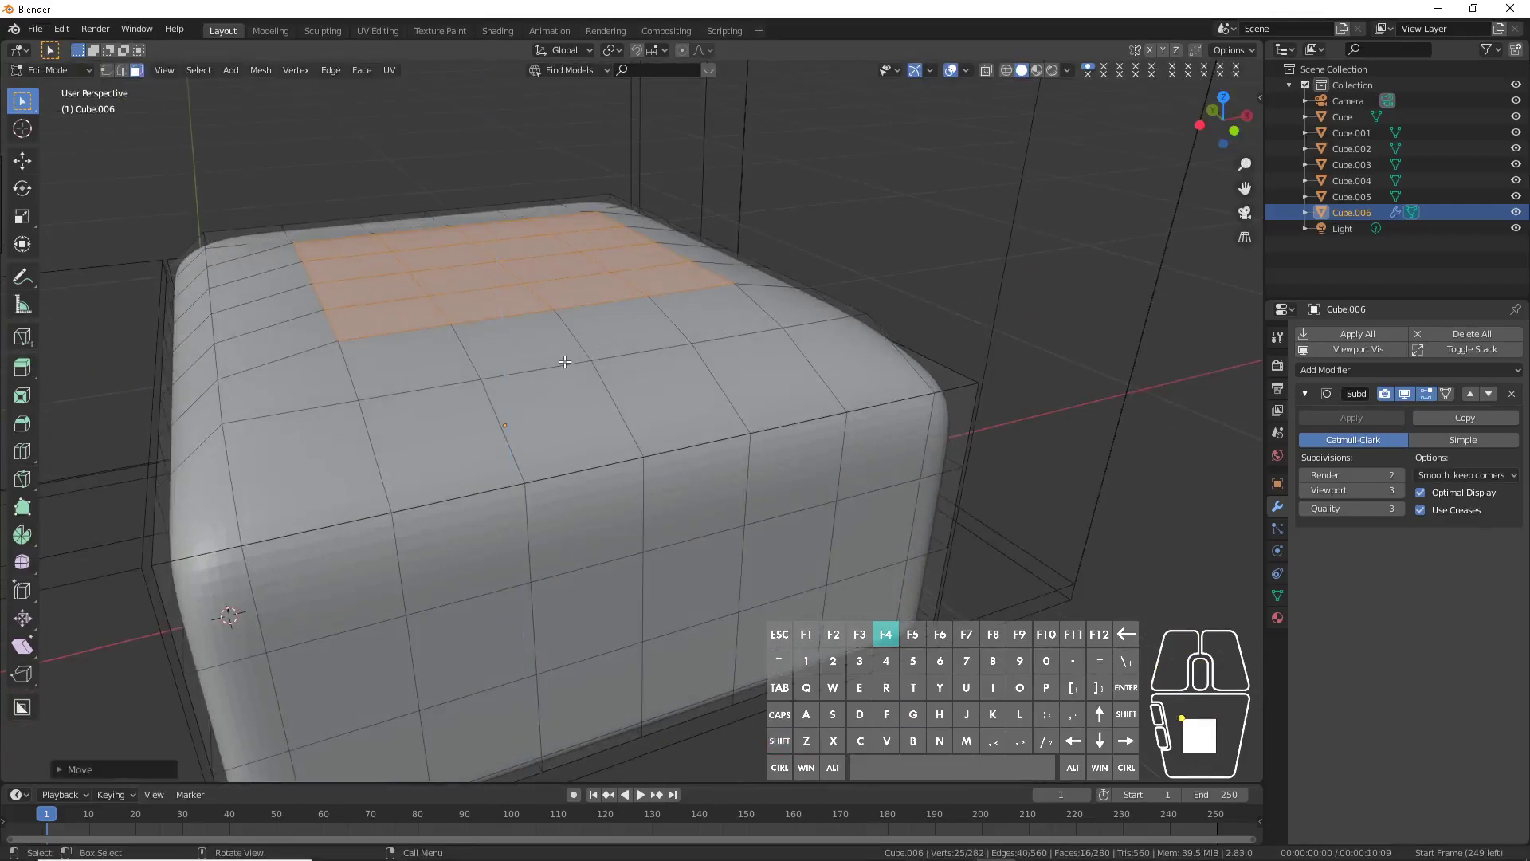
{"action": "key", "text": "Tab"}
{"action": "middle_click_drag", "start_coordinate": [564, 361], "coordinate": [670, 479]}
{"action": "scroll", "coordinate": [571, 453], "scroll_direction": "down", "scroll_amount": 3}
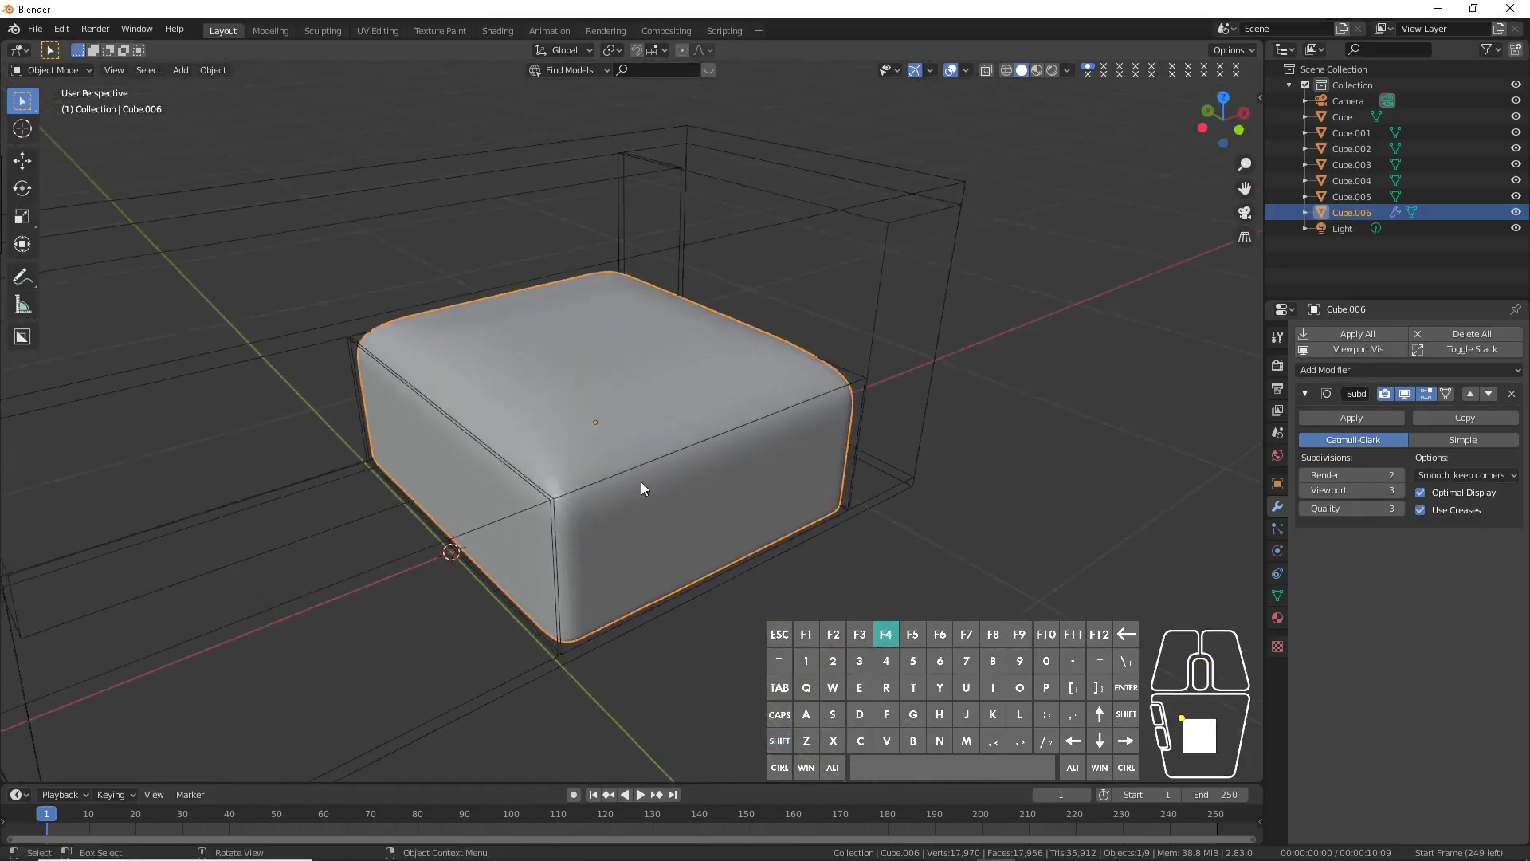
{"action": "middle_click_drag", "start_coordinate": [830, 533], "coordinate": [773, 519]}
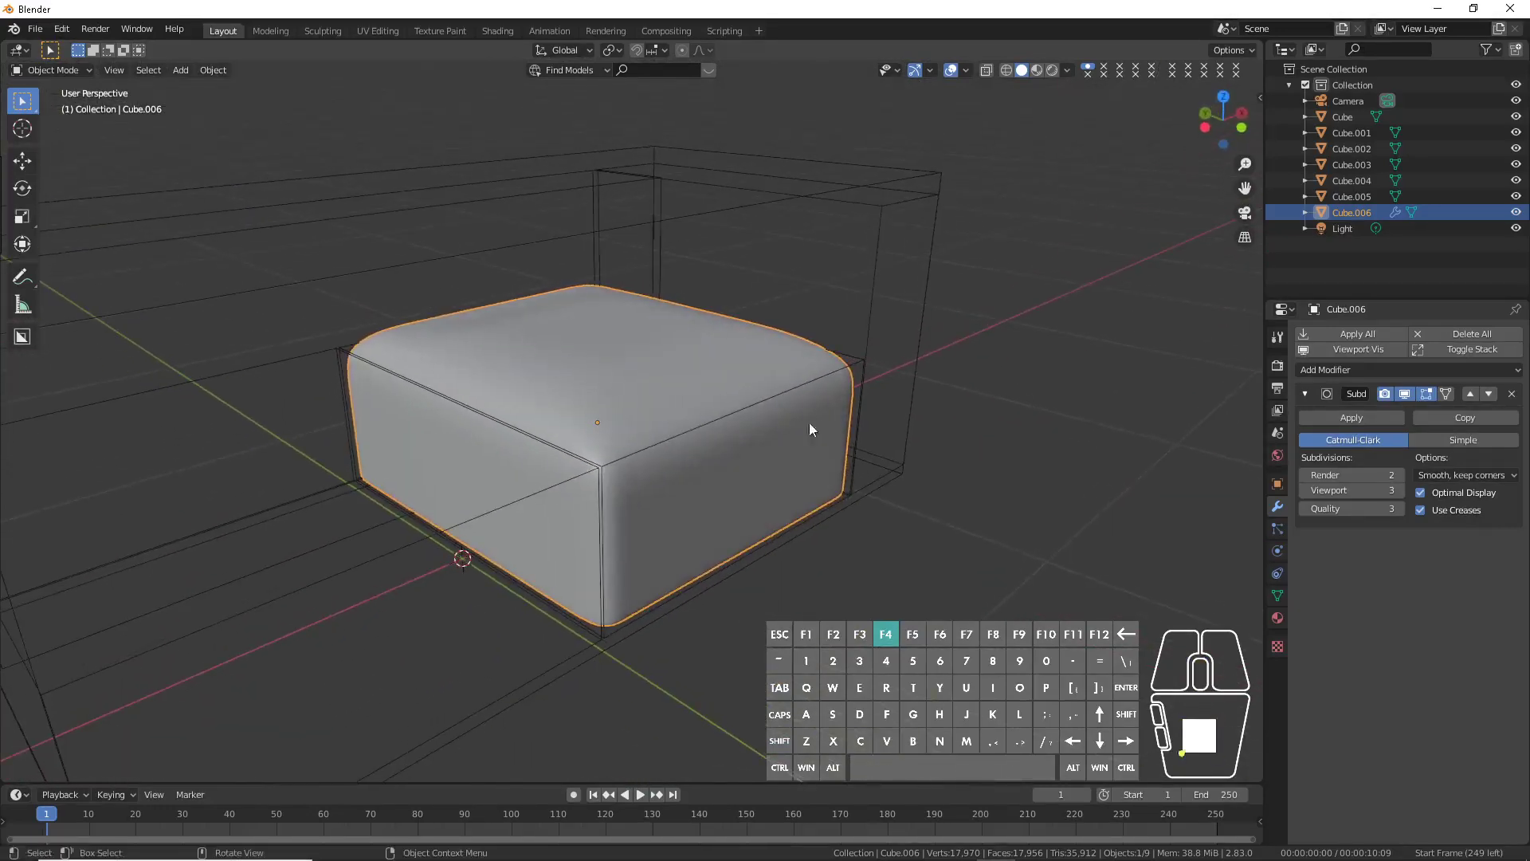
{"action": "key", "text": "Tab"}
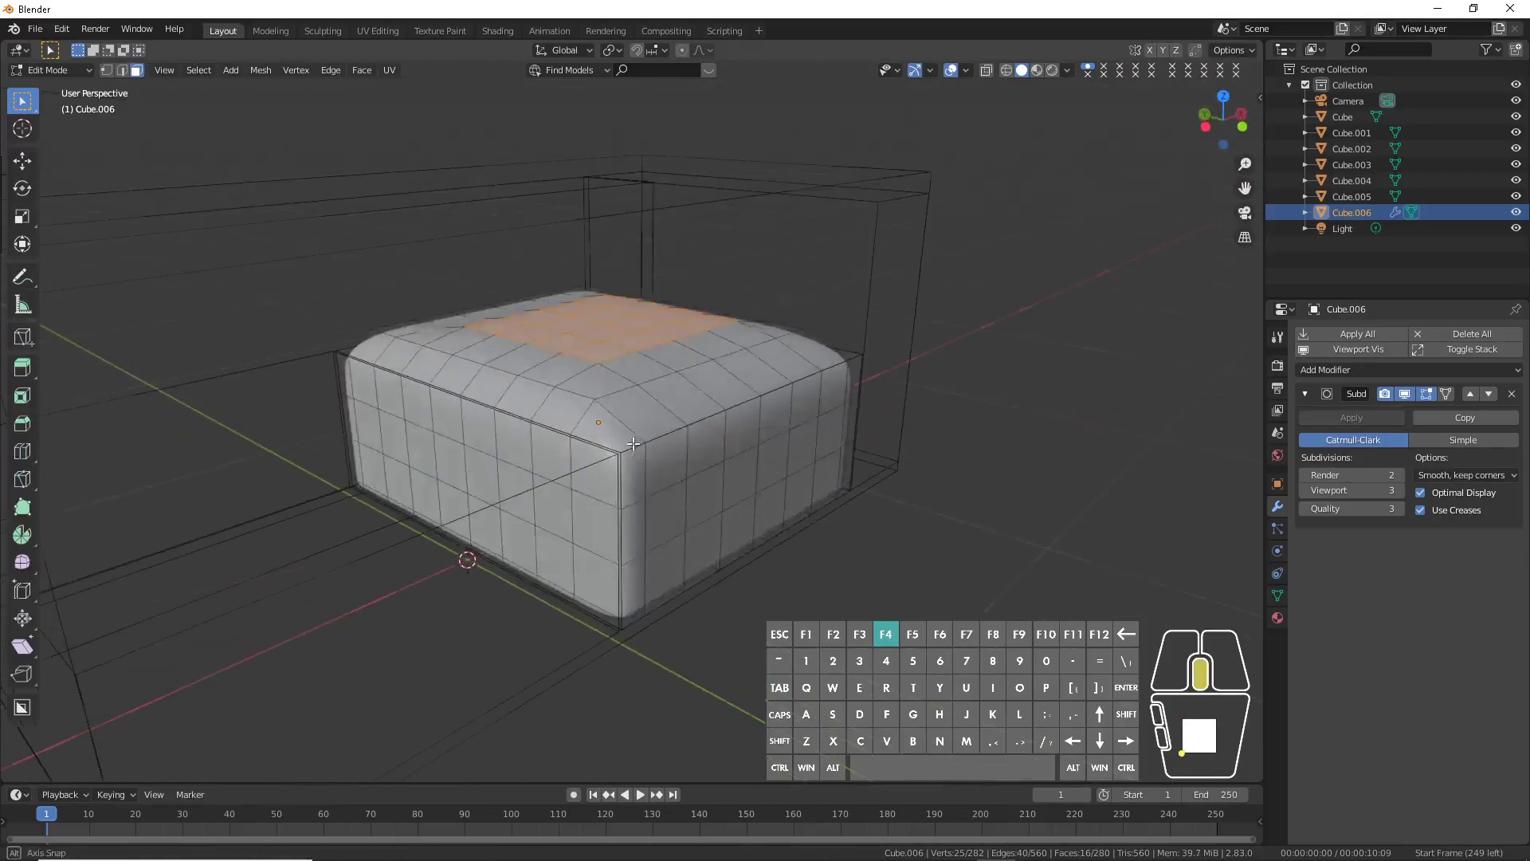
Step: Set the Subdivision Surface viewport level to 1 and apply the modifier to the cushion
{"action": "key", "text": "Tab"}
{"action": "middle_click_drag", "start_coordinate": [631, 456], "coordinate": [628, 512]}
{"action": "key", "text": "Tab"}
{"action": "key", "text": "Tab"}
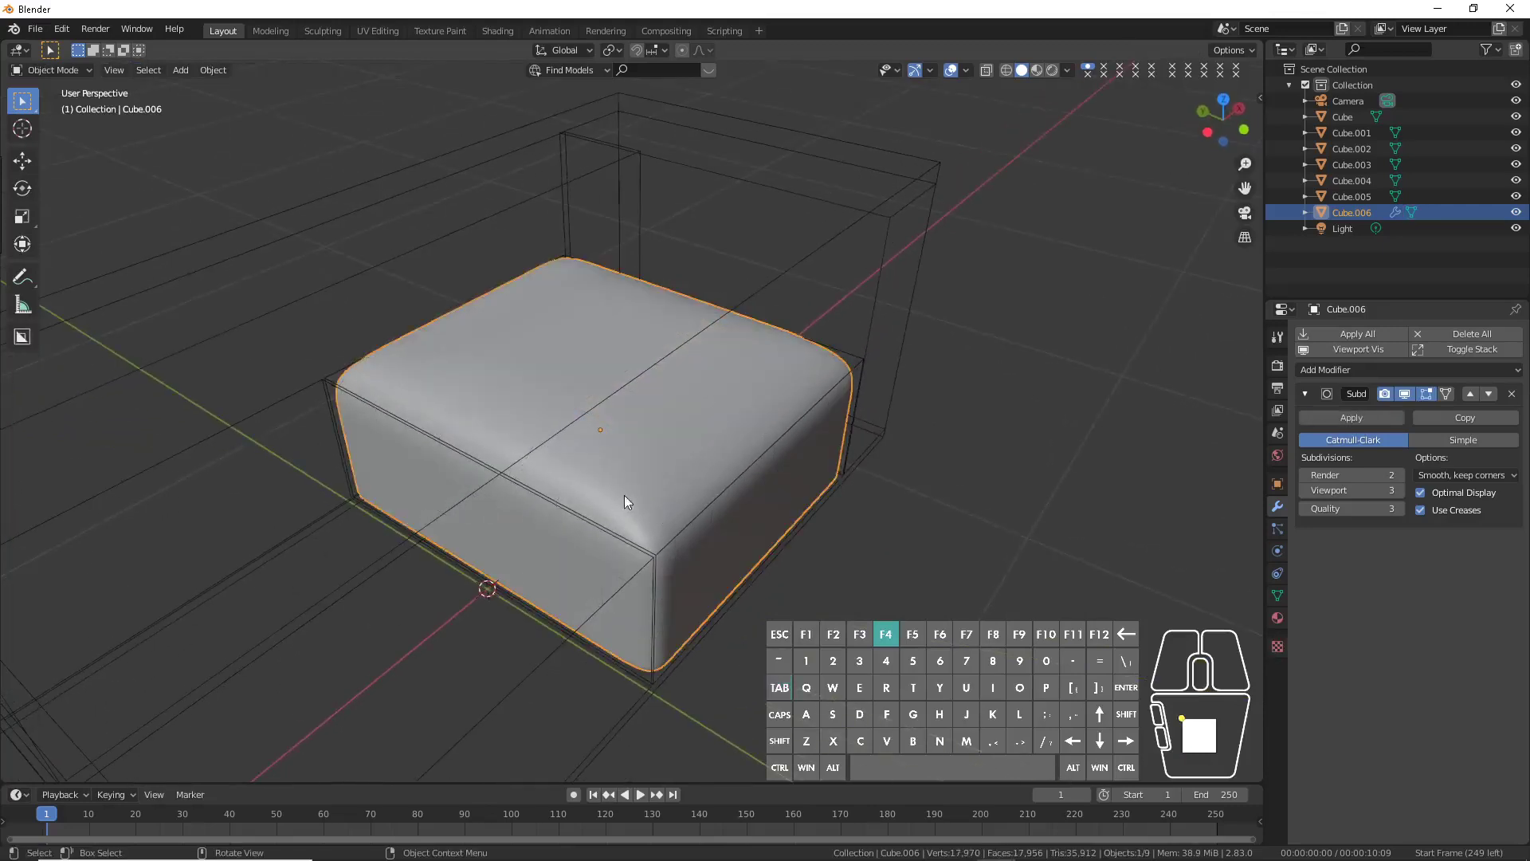
{"action": "left_click", "coordinate": [1305, 493]}
{"action": "left_click", "coordinate": [1305, 493]}
{"action": "mouse_move", "coordinate": [632, 575]}
{"action": "middle_mouse_down"}
{"action": "mouse_move", "coordinate": [606, 552]}
{"action": "mouse_move", "coordinate": [629, 562]}
{"action": "middle_mouse_up"}
{"action": "key", "text": "Tab"}
{"action": "key", "text": "Tab"}
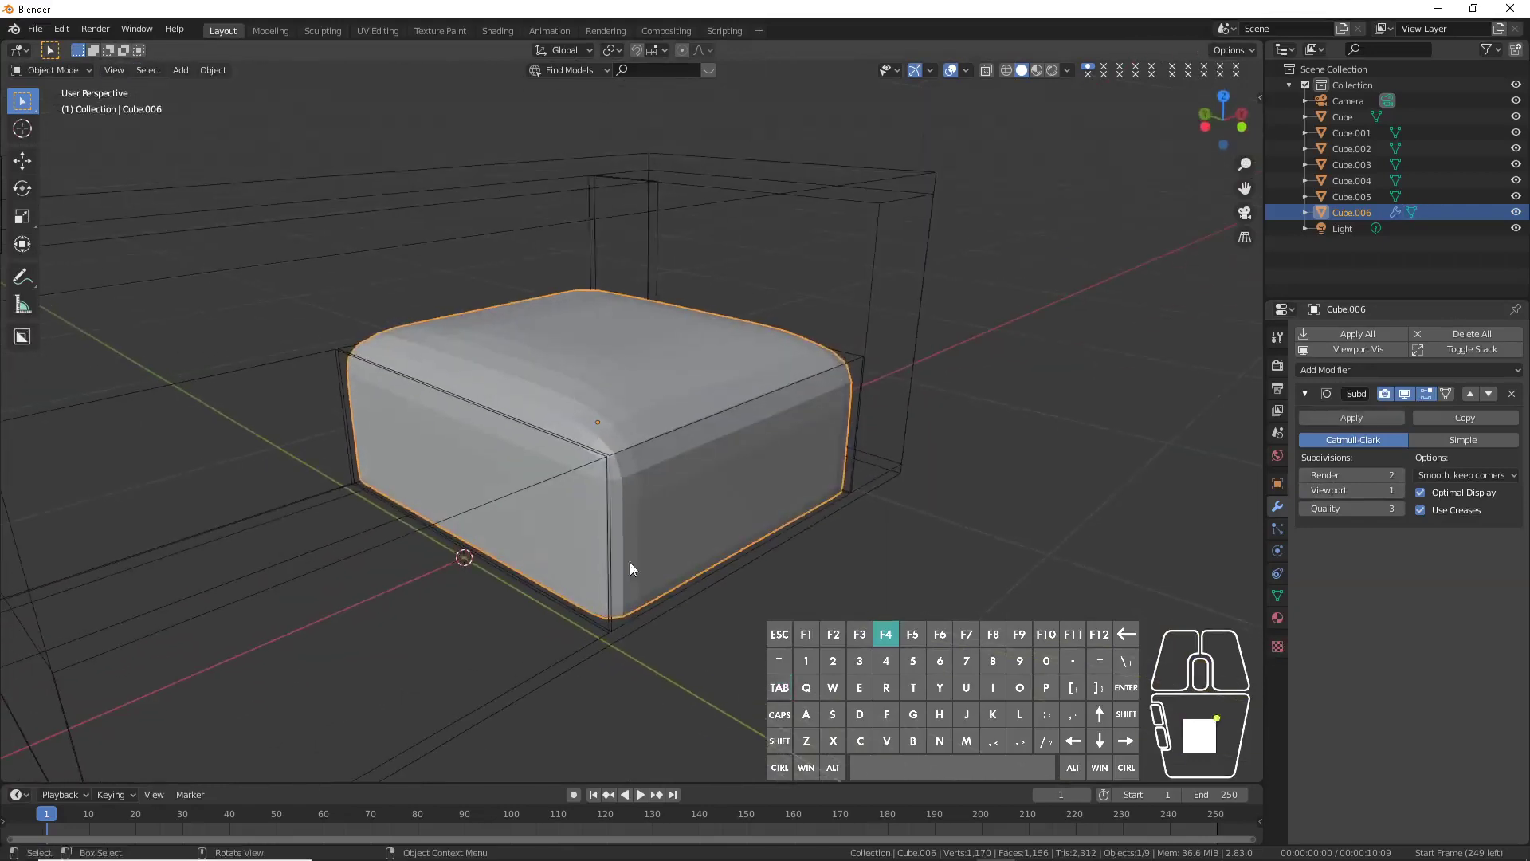
{"action": "left_click", "coordinate": [1339, 418]}
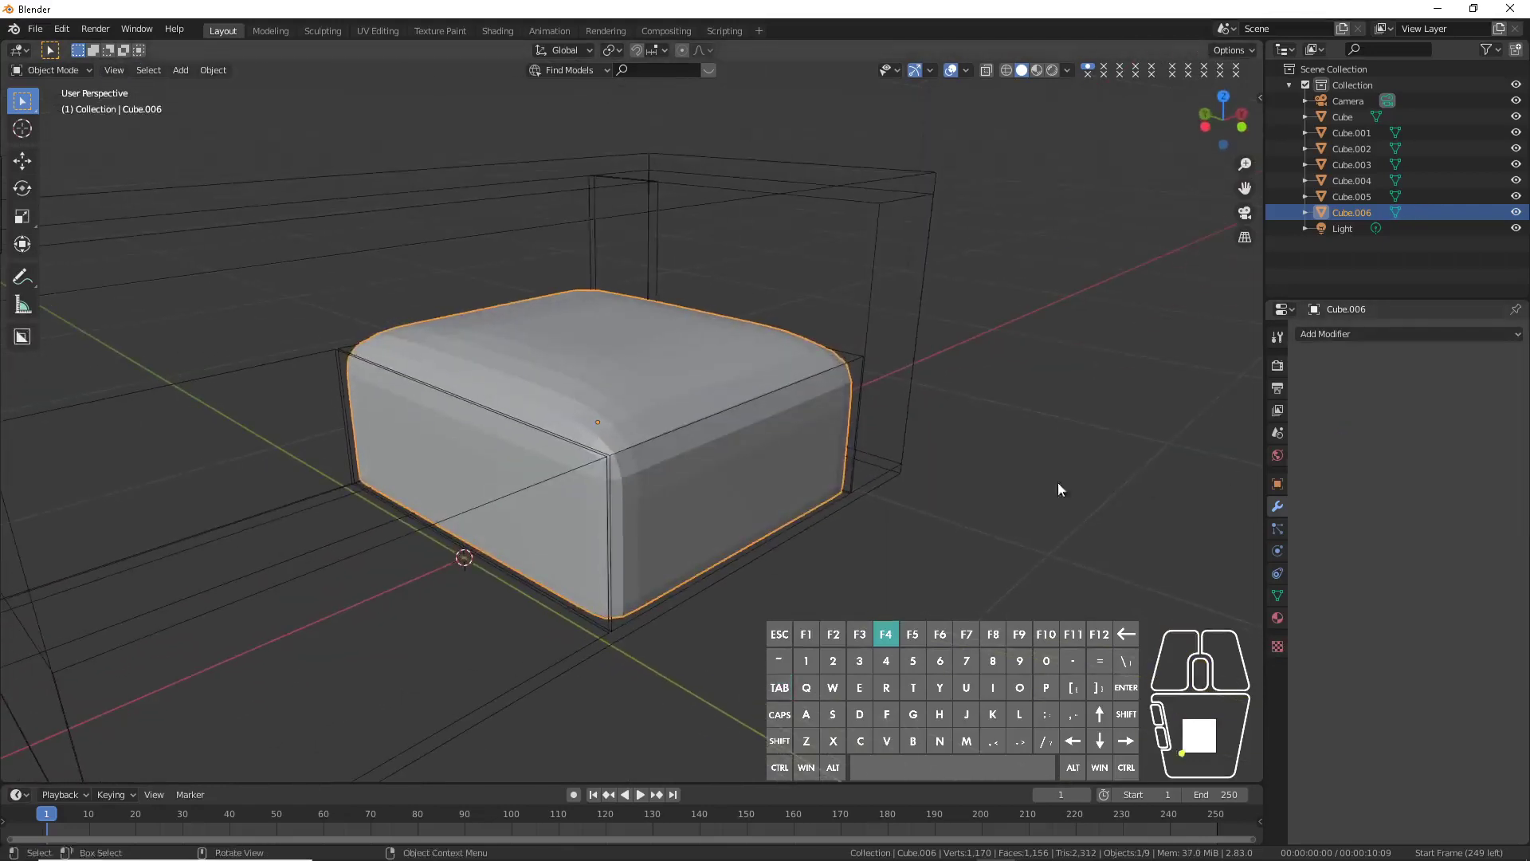
Step: Circle-select all the faces on the cushion's underside
{"action": "middle_click_drag", "start_coordinate": [1059, 481], "coordinate": [596, 465]}
{"action": "key", "text": "Tab"}
{"action": "middle_click_drag", "start_coordinate": [607, 401], "coordinate": [598, 383]}
{"action": "key", "text": "c"}
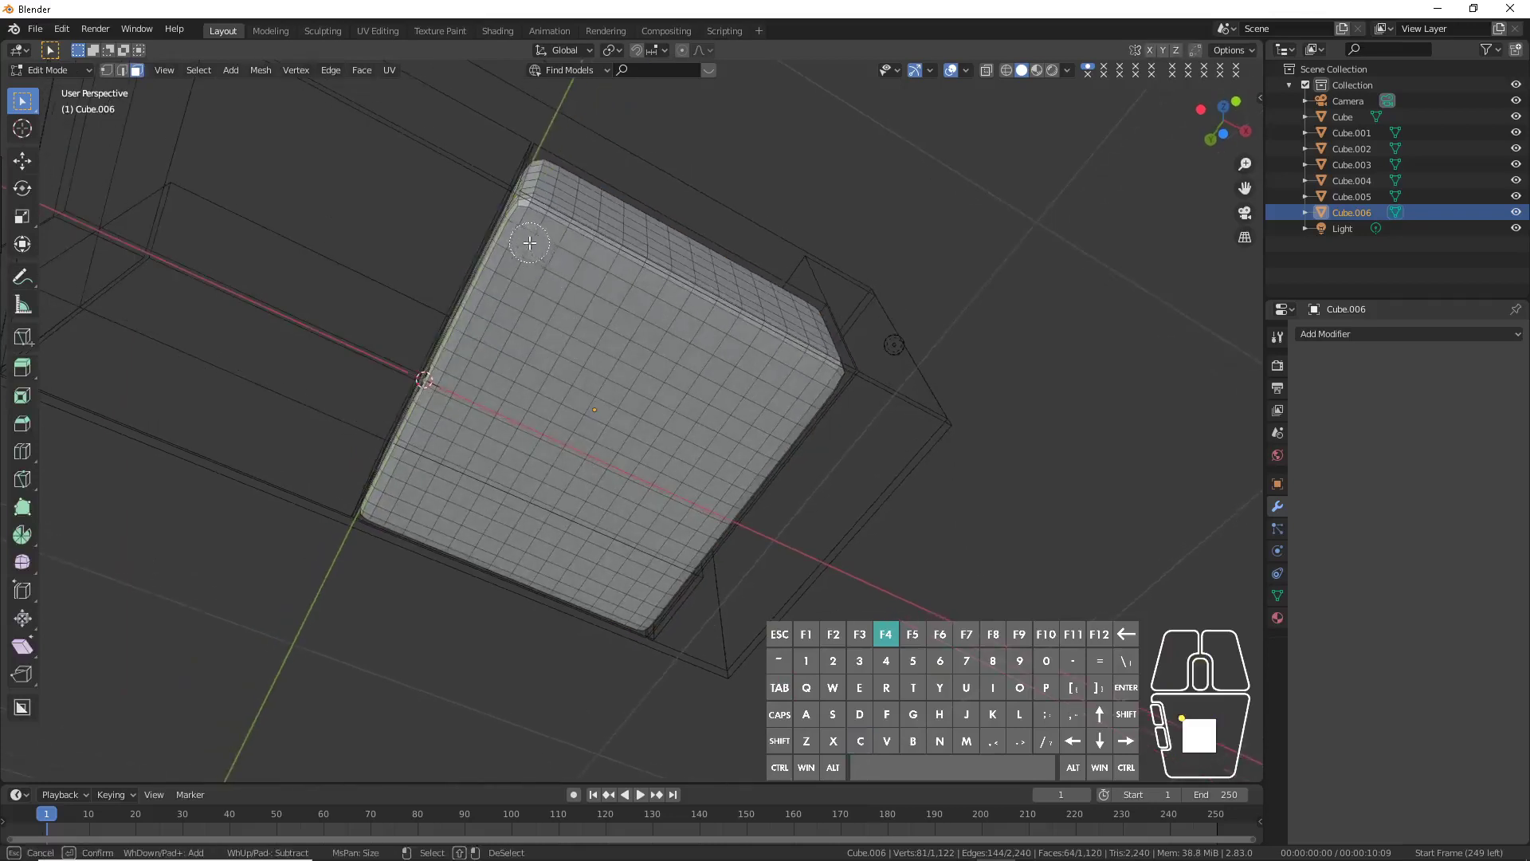
{"action": "mouse_move", "coordinate": [530, 243]}
{"action": "left_mouse_down"}
{"action": "mouse_move", "coordinate": [784, 372]}
{"action": "mouse_move", "coordinate": [769, 419]}
{"action": "mouse_move", "coordinate": [656, 577]}
{"action": "mouse_move", "coordinate": [586, 595]}
{"action": "mouse_move", "coordinate": [427, 526]}
{"action": "mouse_move", "coordinate": [574, 558]}
{"action": "mouse_move", "coordinate": [647, 485]}
{"action": "mouse_move", "coordinate": [701, 385]}
{"action": "mouse_move", "coordinate": [562, 306]}
{"action": "left_mouse_up"}
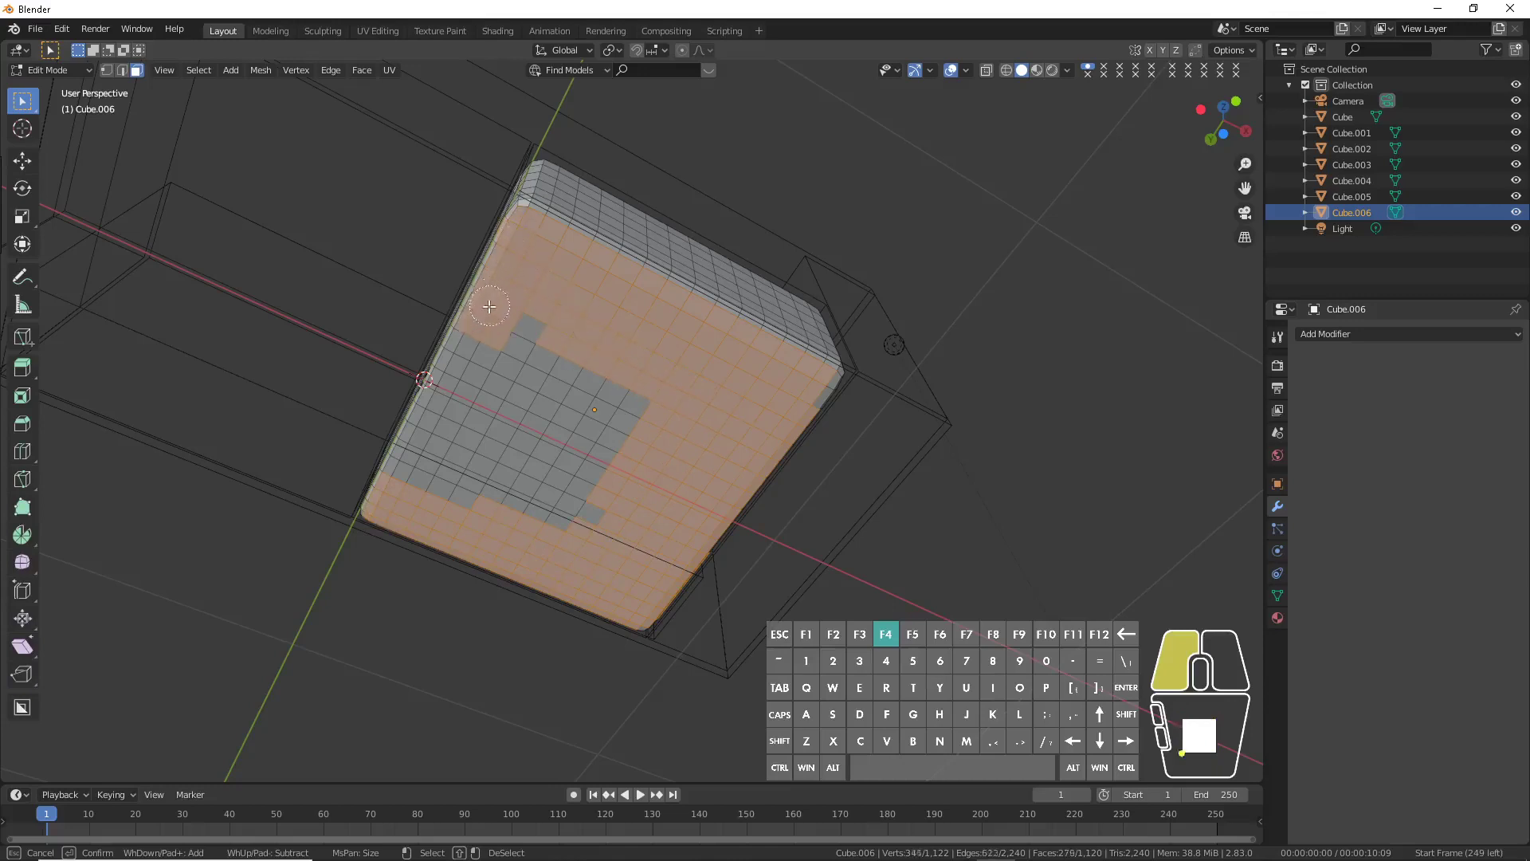
{"action": "mouse_move", "coordinate": [452, 373]}
{"action": "left_mouse_down"}
{"action": "mouse_move", "coordinate": [402, 462]}
{"action": "mouse_move", "coordinate": [550, 507]}
{"action": "mouse_move", "coordinate": [647, 356]}
{"action": "mouse_move", "coordinate": [540, 463]}
{"action": "mouse_move", "coordinate": [463, 457]}
{"action": "mouse_move", "coordinate": [457, 477]}
{"action": "left_mouse_up"}
{"action": "right_click", "coordinate": [424, 627]}
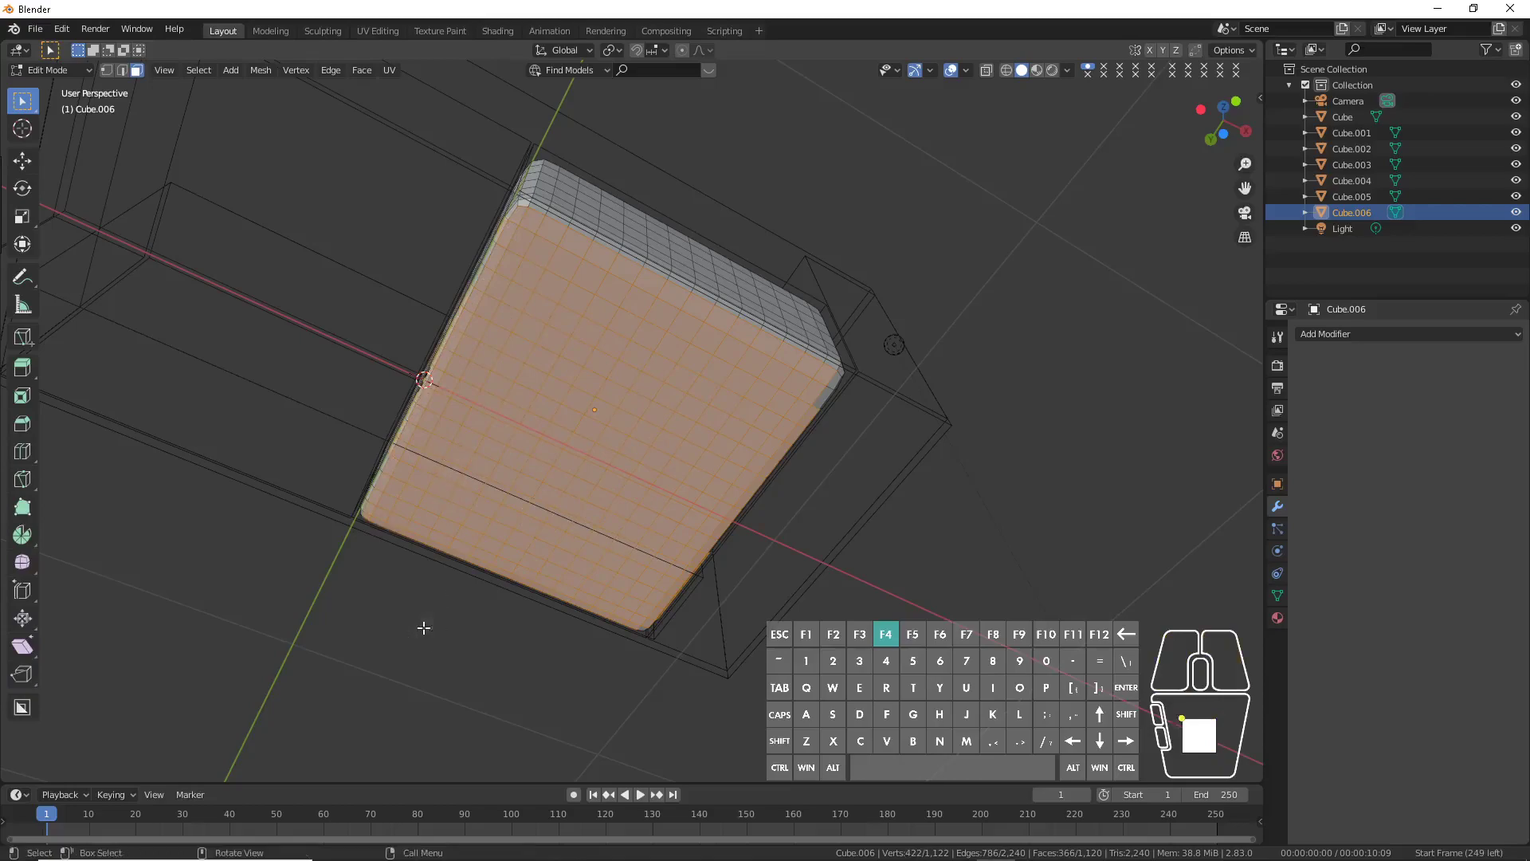
Step: Remove the raised block on top from the face selection, and delete the cushion's underside faces
{"action": "mouse_move", "coordinate": [583, 603]}
{"action": "middle_mouse_down"}
{"action": "mouse_move", "coordinate": [428, 643]}
{"action": "mouse_move", "coordinate": [385, 741]}
{"action": "mouse_move", "coordinate": [451, 758]}
{"action": "mouse_move", "coordinate": [508, 676]}
{"action": "mouse_move", "coordinate": [581, 769]}
{"action": "mouse_move", "coordinate": [553, 656]}
{"action": "mouse_move", "coordinate": [573, 697]}
{"action": "mouse_move", "coordinate": [522, 621]}
{"action": "mouse_move", "coordinate": [546, 745]}
{"action": "mouse_move", "coordinate": [447, 608]}
{"action": "middle_mouse_up"}
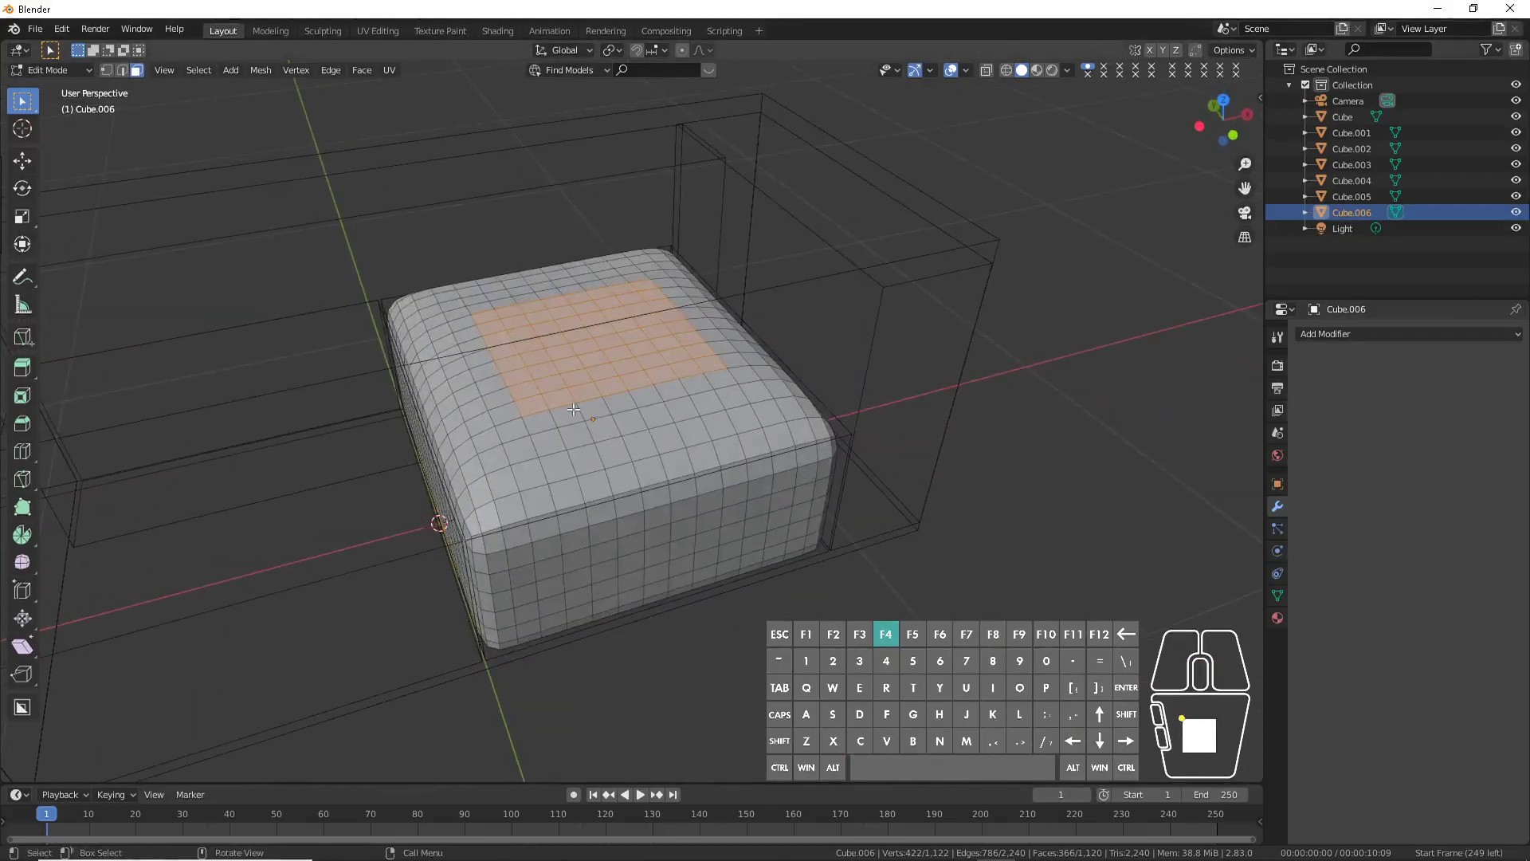
{"action": "key", "text": "c"}
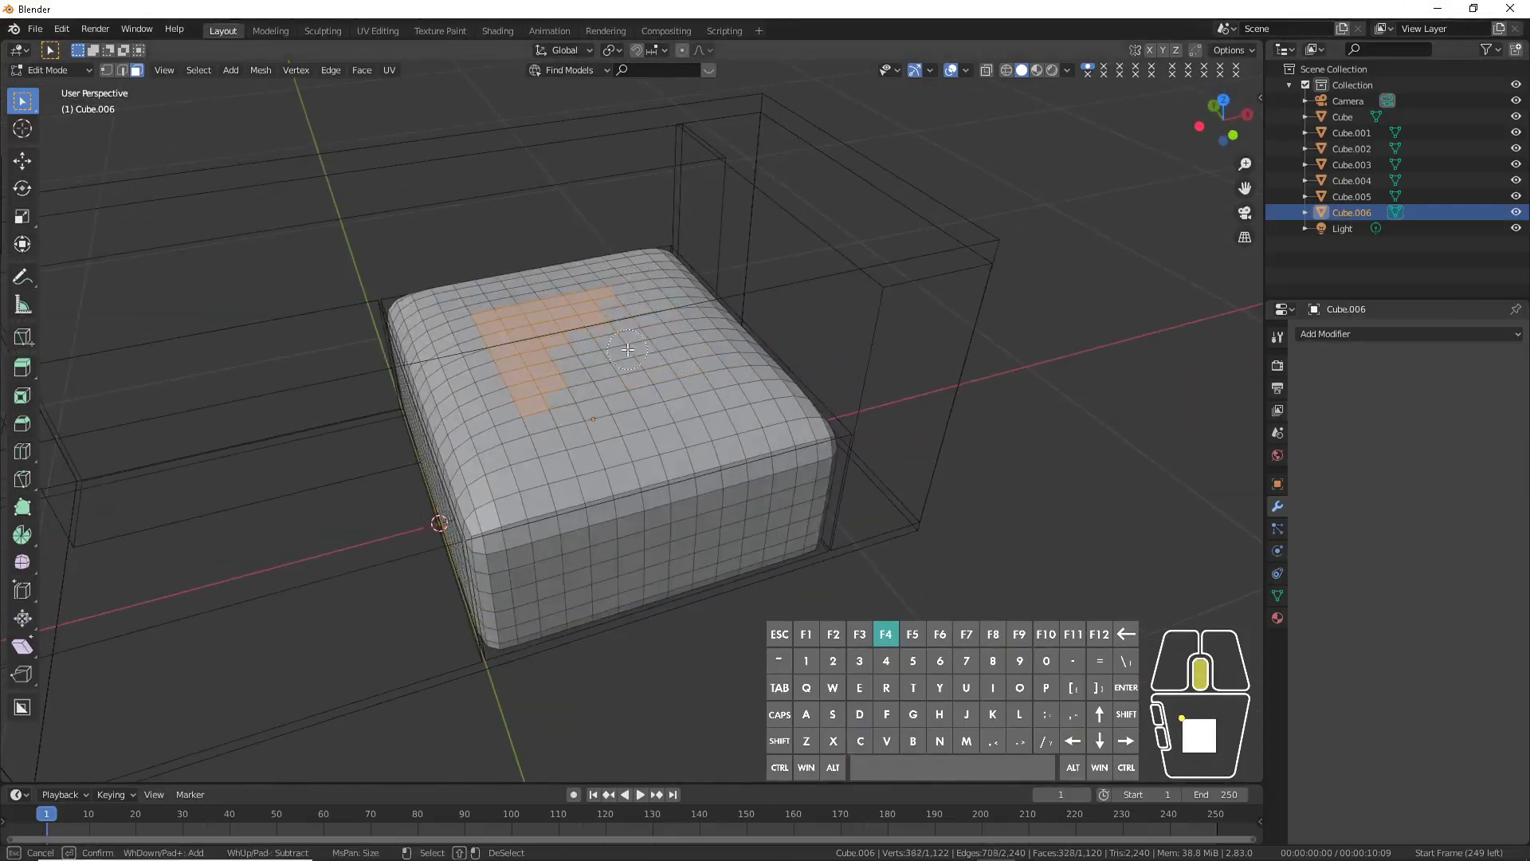
{"action": "right_click", "coordinate": [753, 662]}
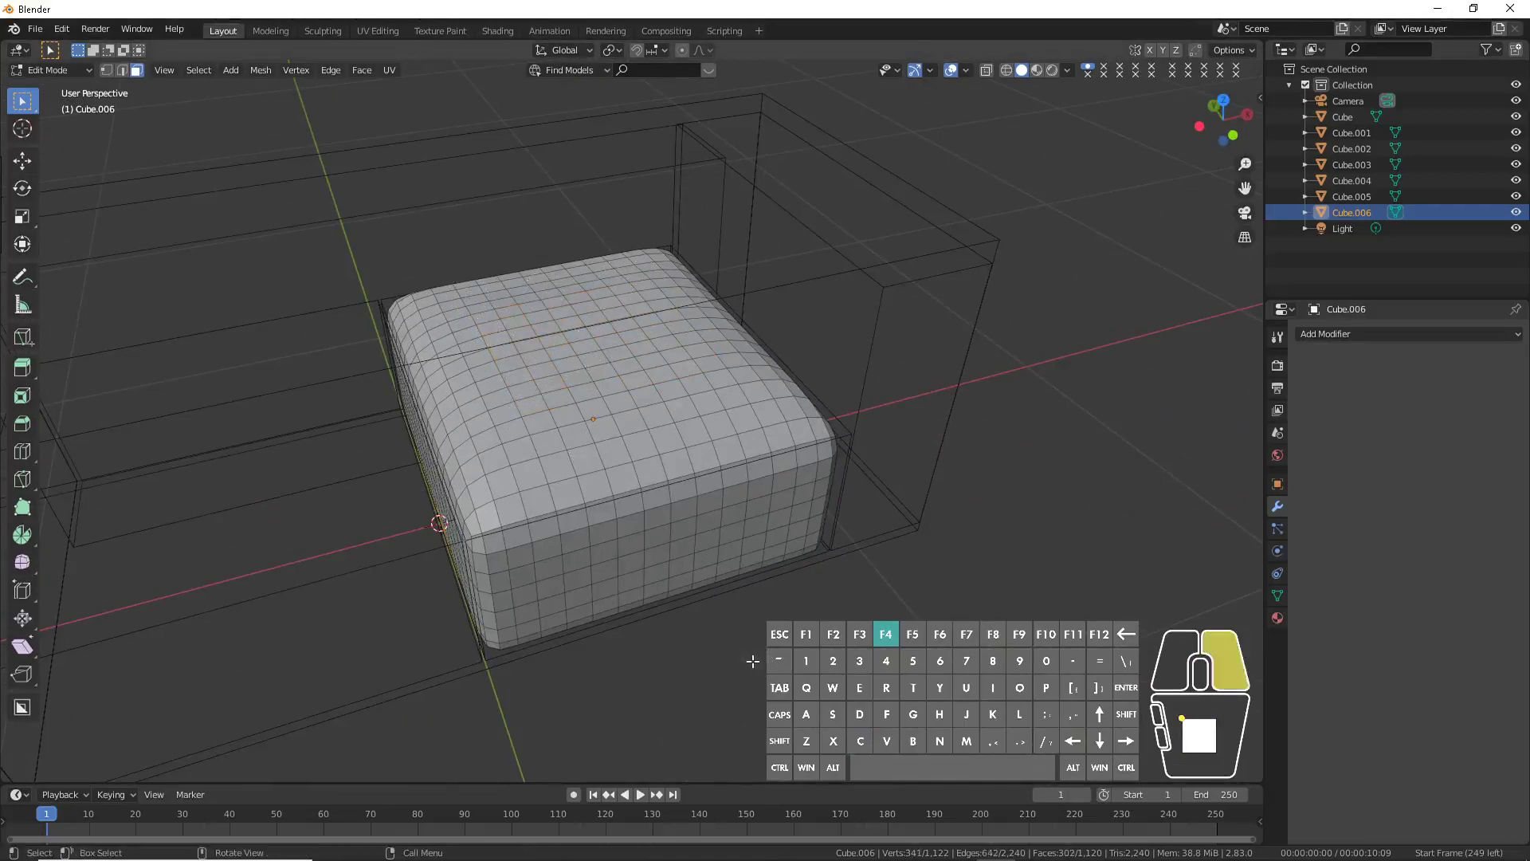
{"action": "mouse_move", "coordinate": [751, 661]}
{"action": "middle_mouse_down"}
{"action": "mouse_move", "coordinate": [559, 529]}
{"action": "mouse_move", "coordinate": [680, 614]}
{"action": "mouse_move", "coordinate": [668, 542]}
{"action": "middle_mouse_up"}
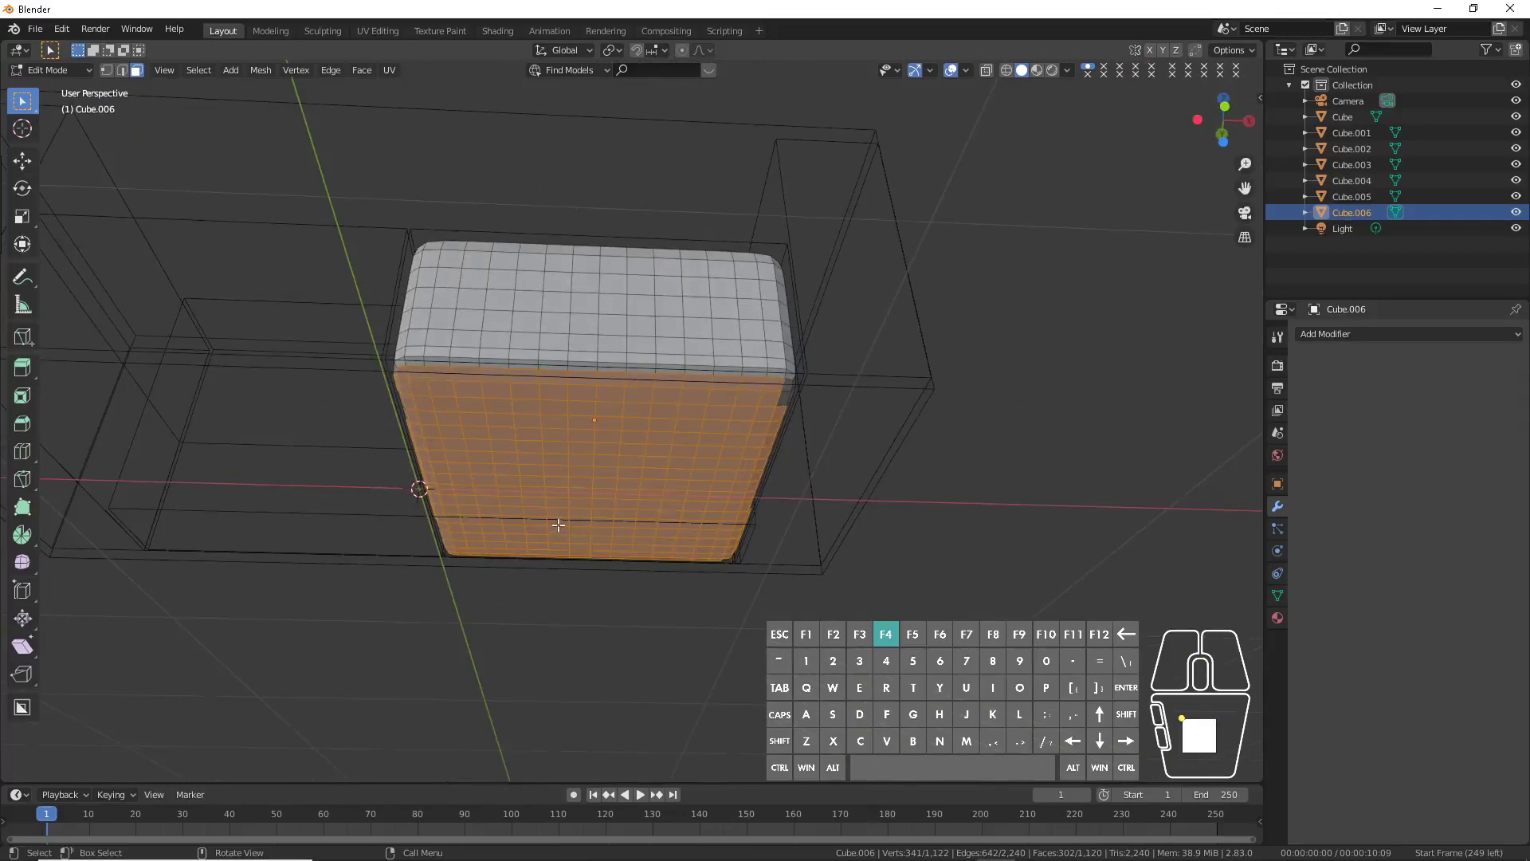
{"action": "key", "text": "x"}
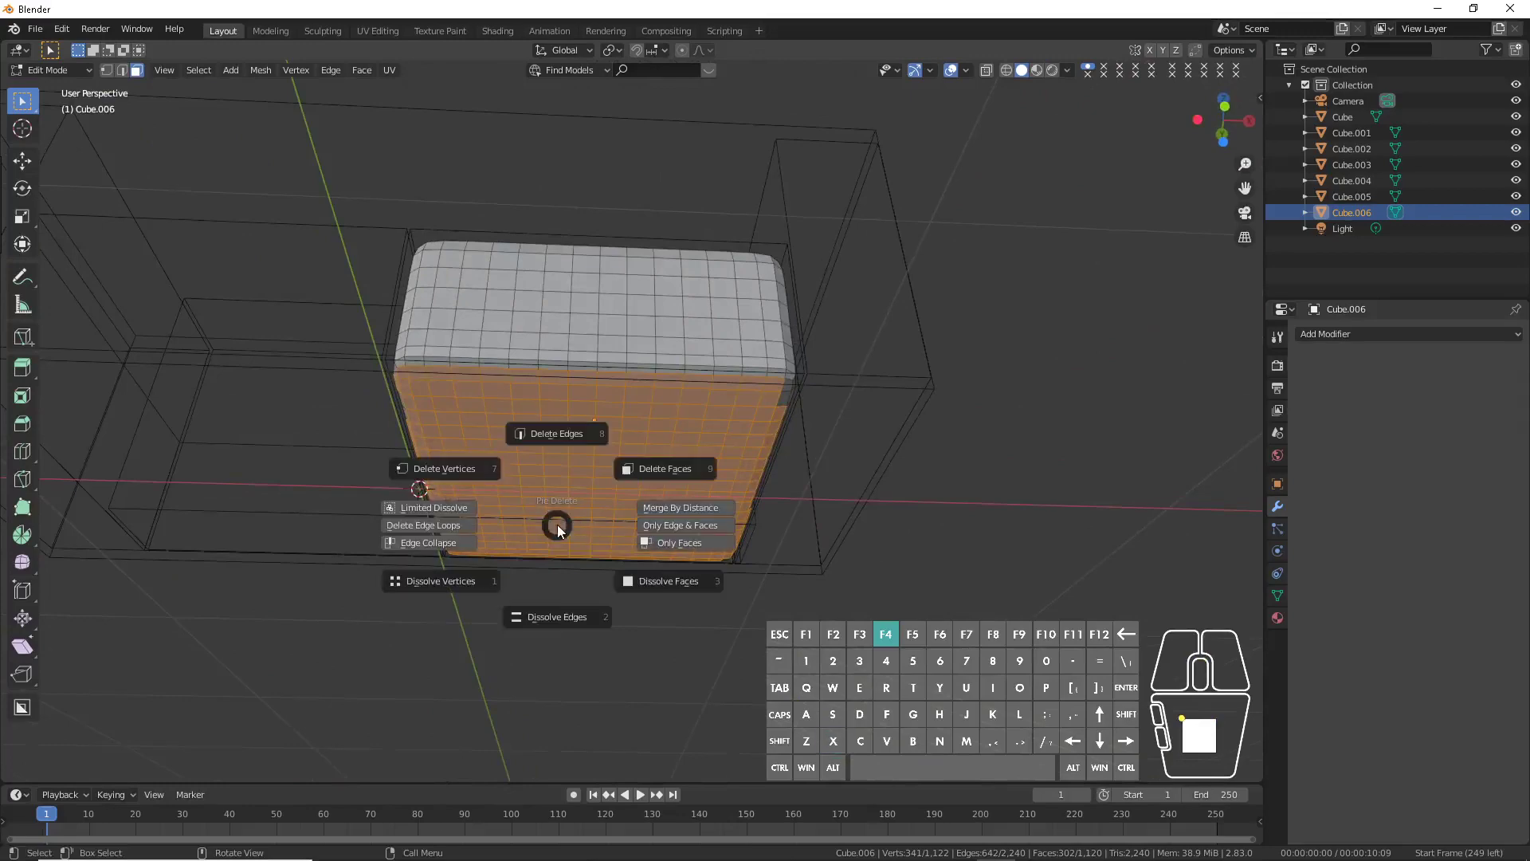
{"action": "left_click", "coordinate": [665, 469]}
Step: Circle-select the faces of the cushion's hidden side facing positive Y and delete them
{"action": "middle_click_drag", "start_coordinate": [665, 469], "coordinate": [690, 540]}
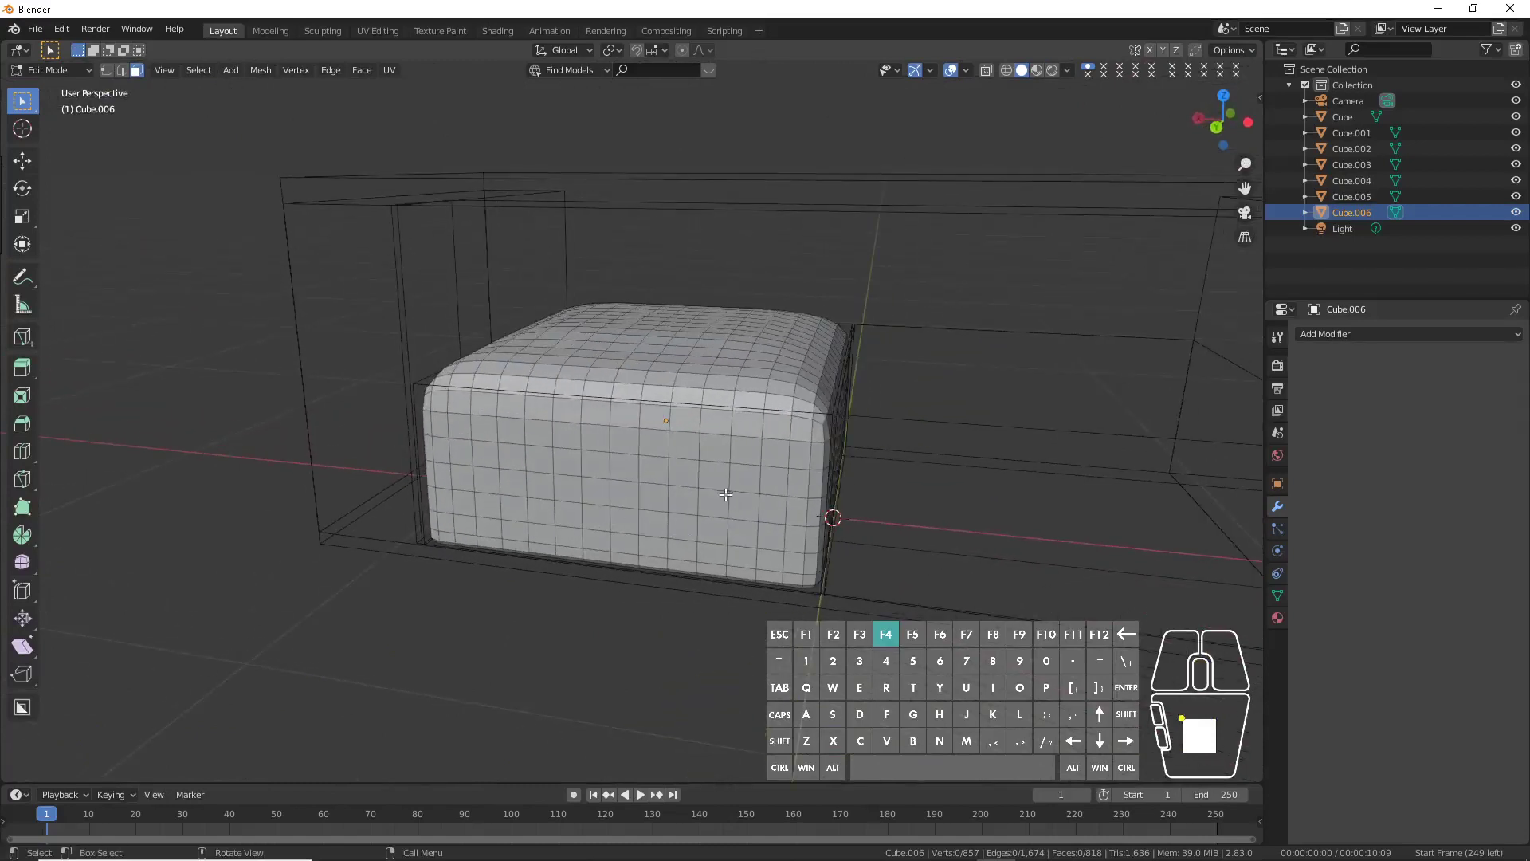
{"action": "left_click_drag", "start_coordinate": [786, 444], "coordinate": [704, 438]}
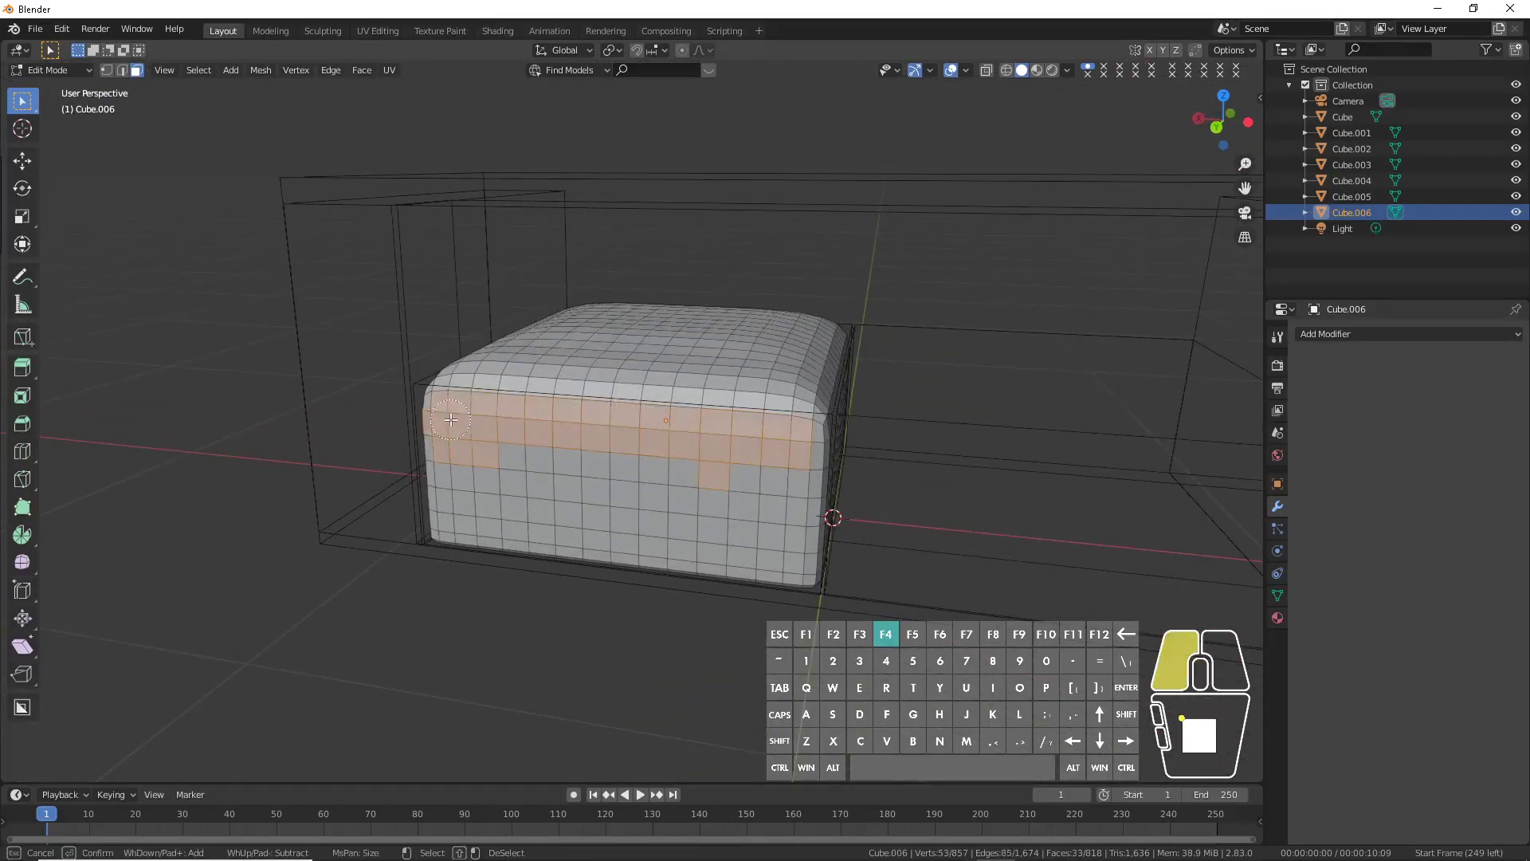
{"action": "mouse_move", "coordinate": [441, 452]}
{"action": "left_mouse_down"}
{"action": "mouse_move", "coordinate": [482, 550]}
{"action": "mouse_move", "coordinate": [756, 556]}
{"action": "mouse_move", "coordinate": [803, 466]}
{"action": "left_mouse_up"}
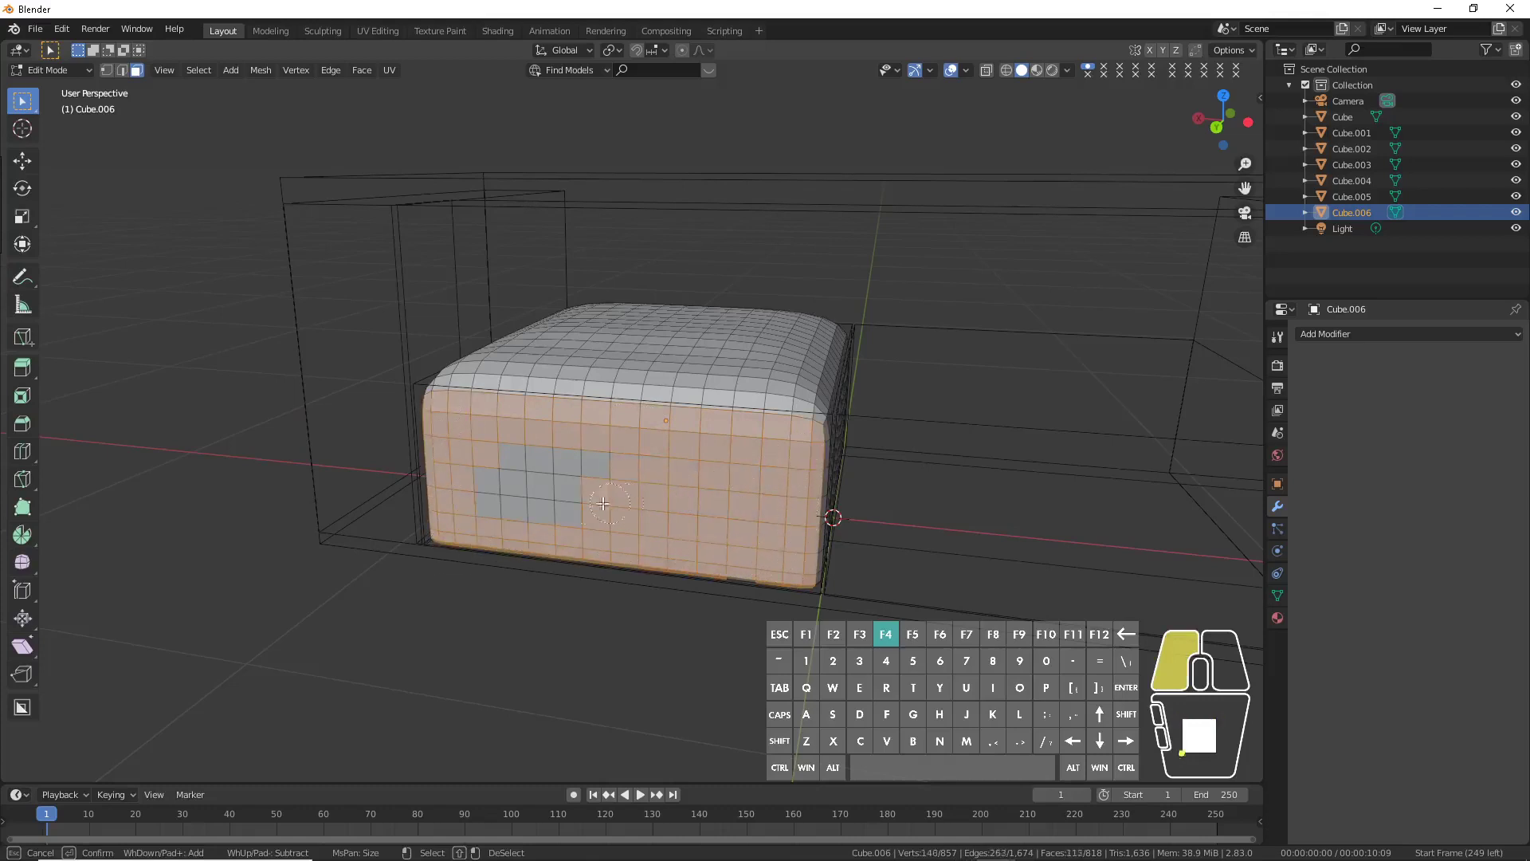
{"action": "mouse_move", "coordinate": [604, 504]}
{"action": "left_mouse_down"}
{"action": "mouse_move", "coordinate": [591, 458]}
{"action": "mouse_move", "coordinate": [616, 476]}
{"action": "left_mouse_up"}
{"action": "key", "text": "Escape"}
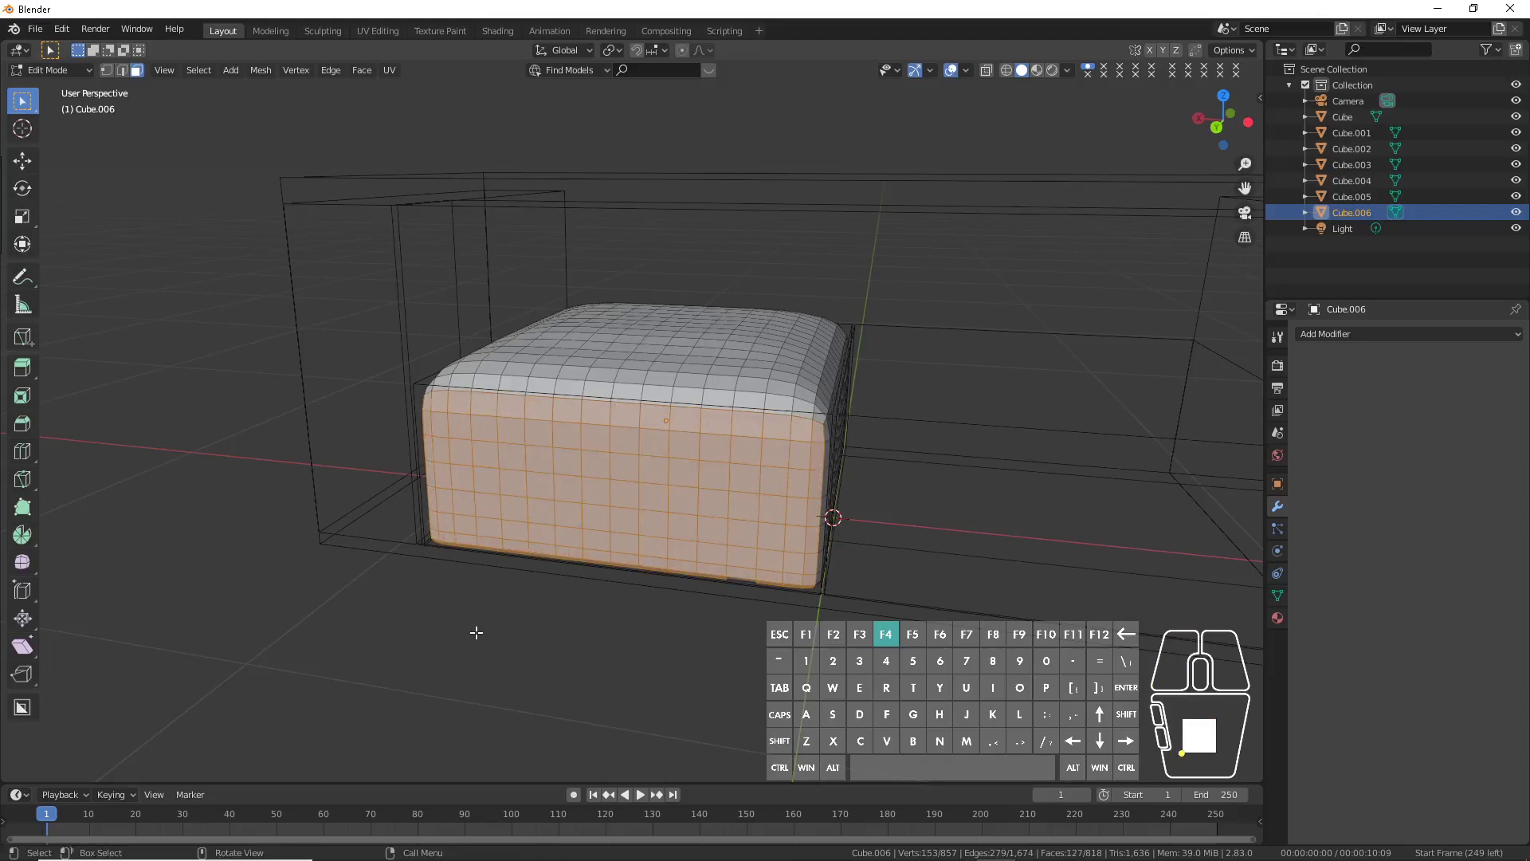
{"action": "key", "text": "x"}
{"action": "left_click", "coordinate": [572, 583]}
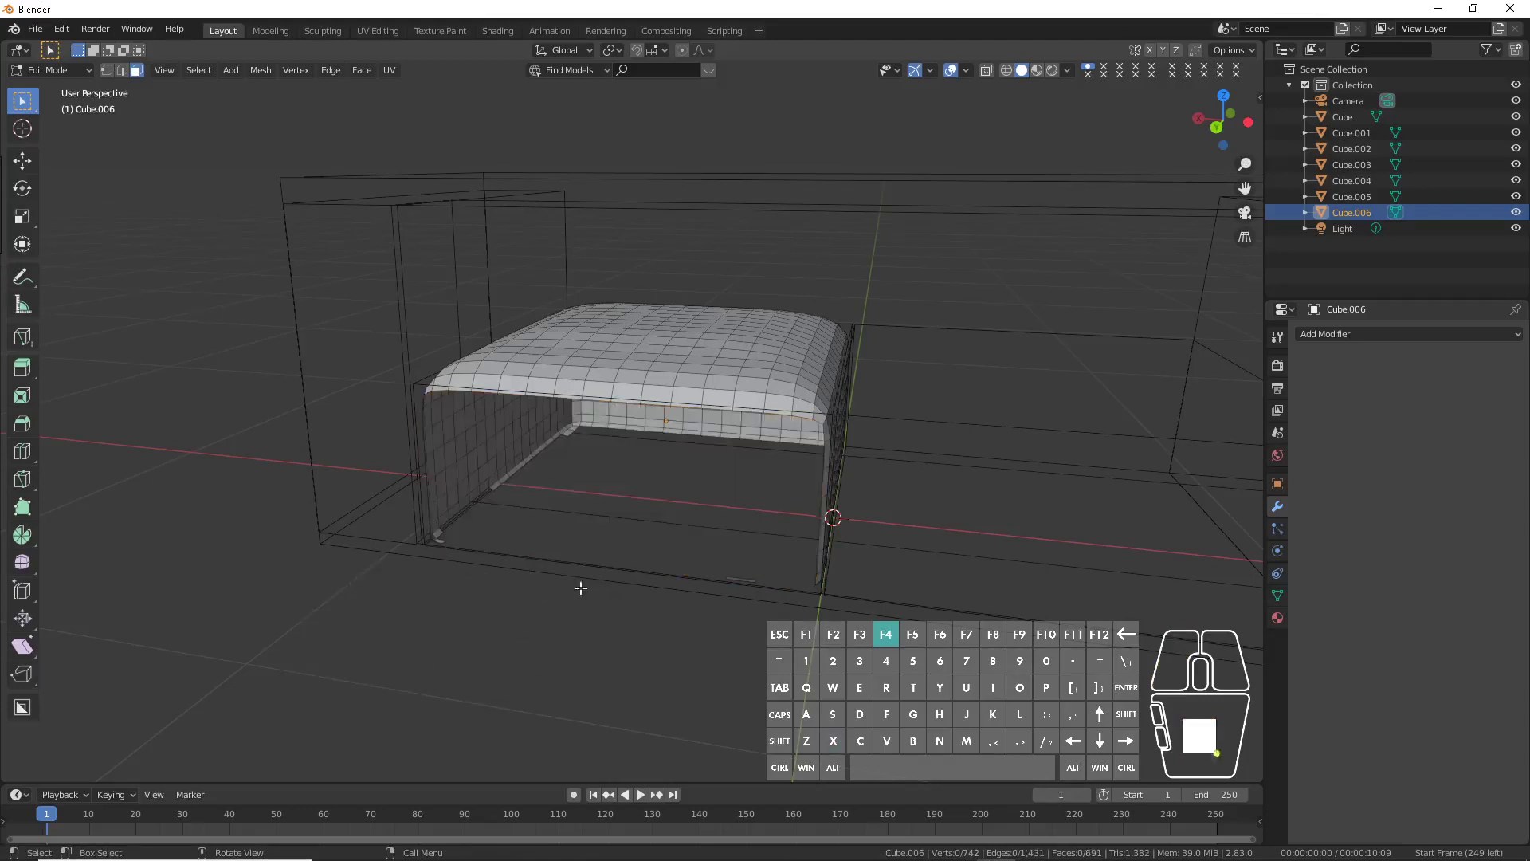
Step: Apply all object transforms to the open-backed cushion
{"action": "middle_click_drag", "start_coordinate": [581, 588], "coordinate": [434, 588]}
{"action": "key", "text": "Tab"}
{"action": "middle_click_drag", "start_coordinate": [605, 535], "coordinate": [613, 537]}
{"action": "key", "text": "Tab"}
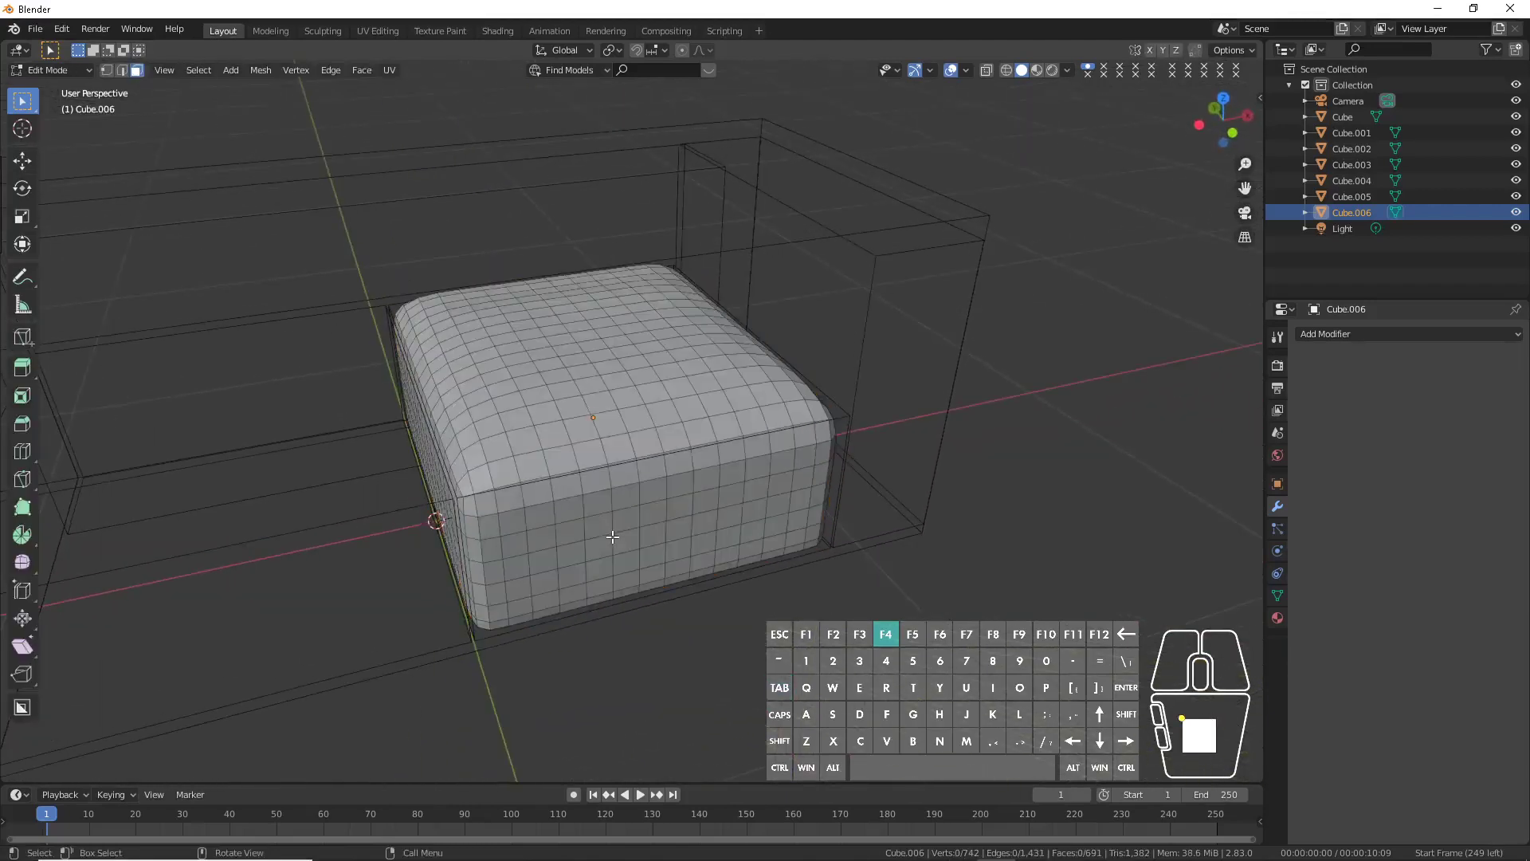
{"action": "key", "text": "Tab"}
{"action": "key", "text": "ctrl+a"}
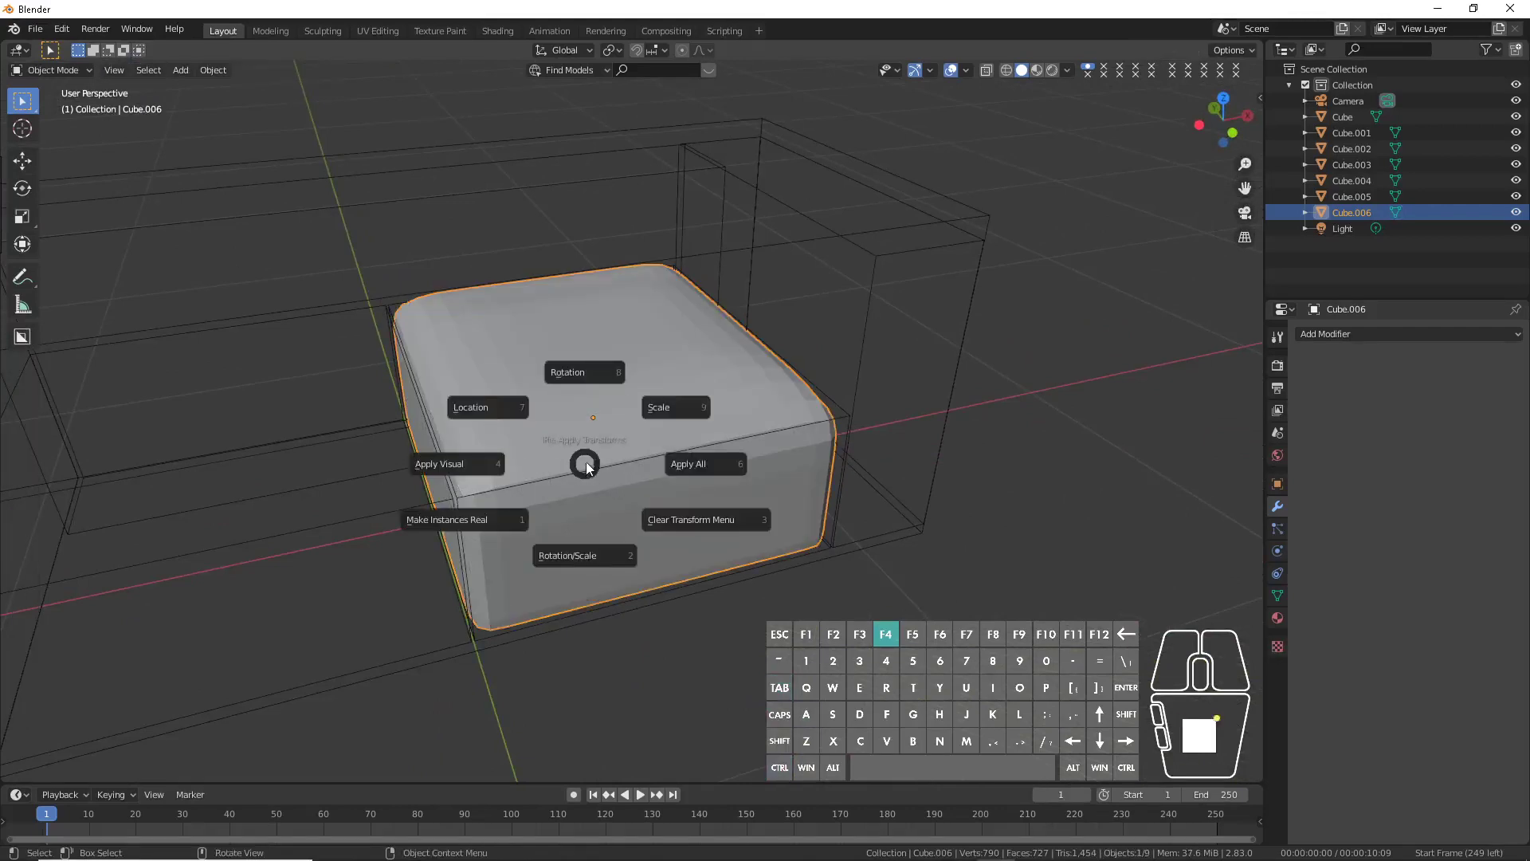
{"action": "left_click", "coordinate": [694, 462]}
Step: Select all faces of the cushion mesh and open the UV mapping commands
{"action": "key", "text": "Tab"}
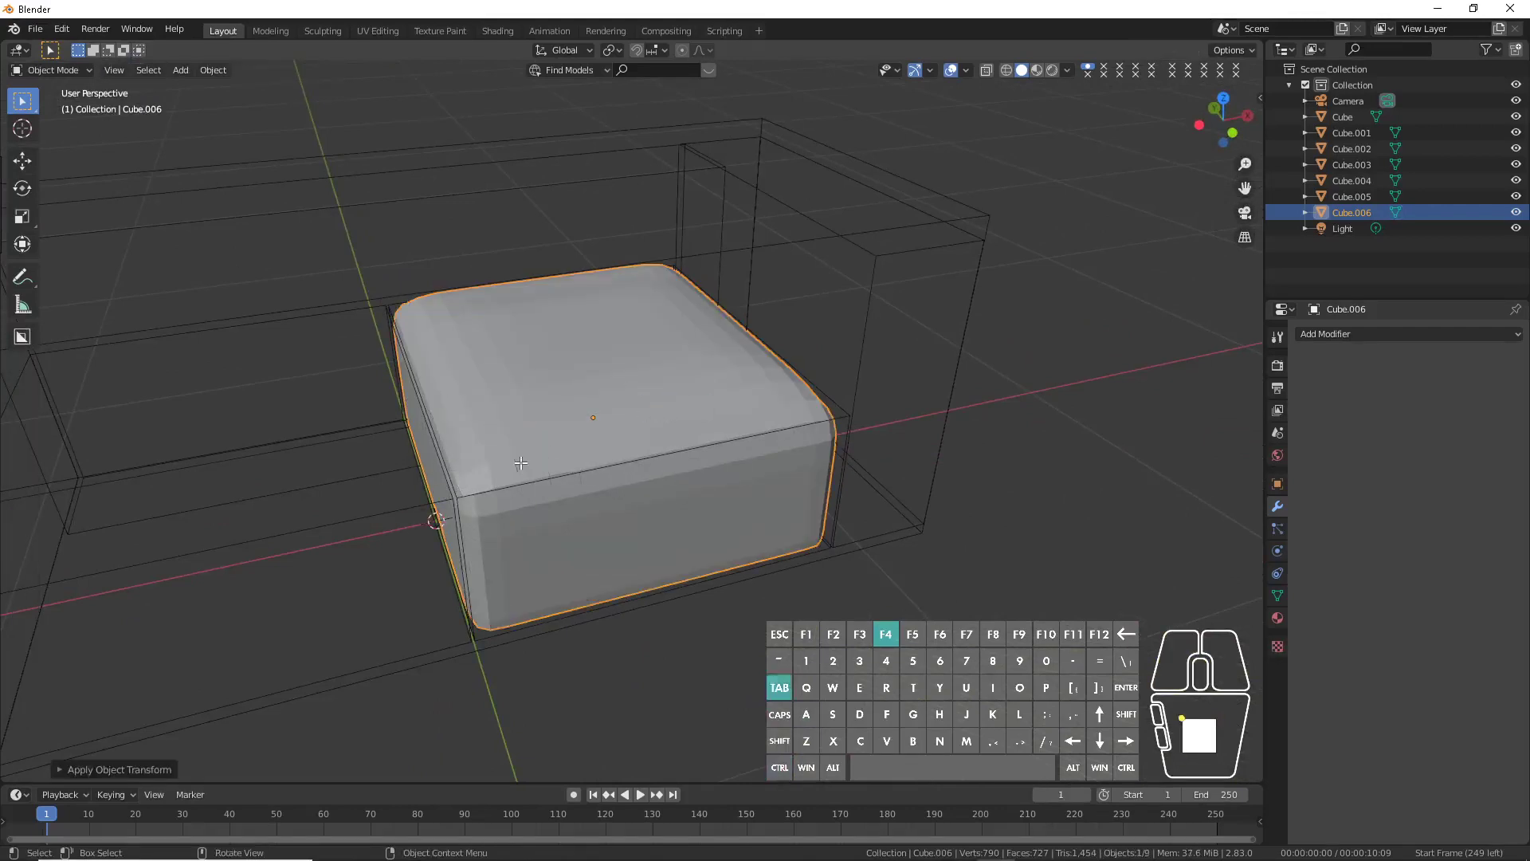
{"action": "key", "text": "a"}
{"action": "key", "text": "a"}
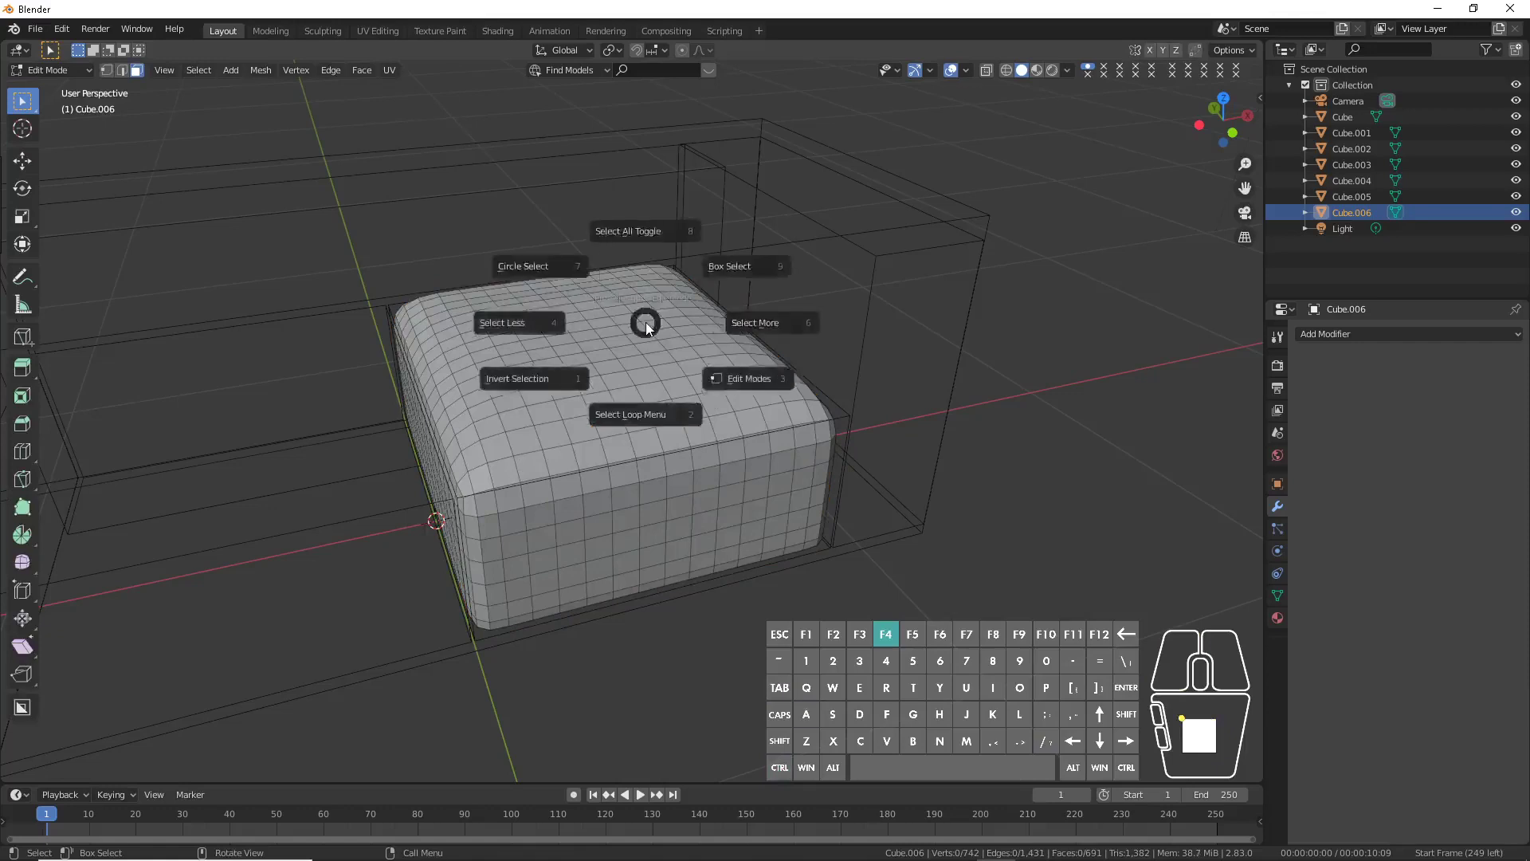
{"action": "key", "text": "a"}
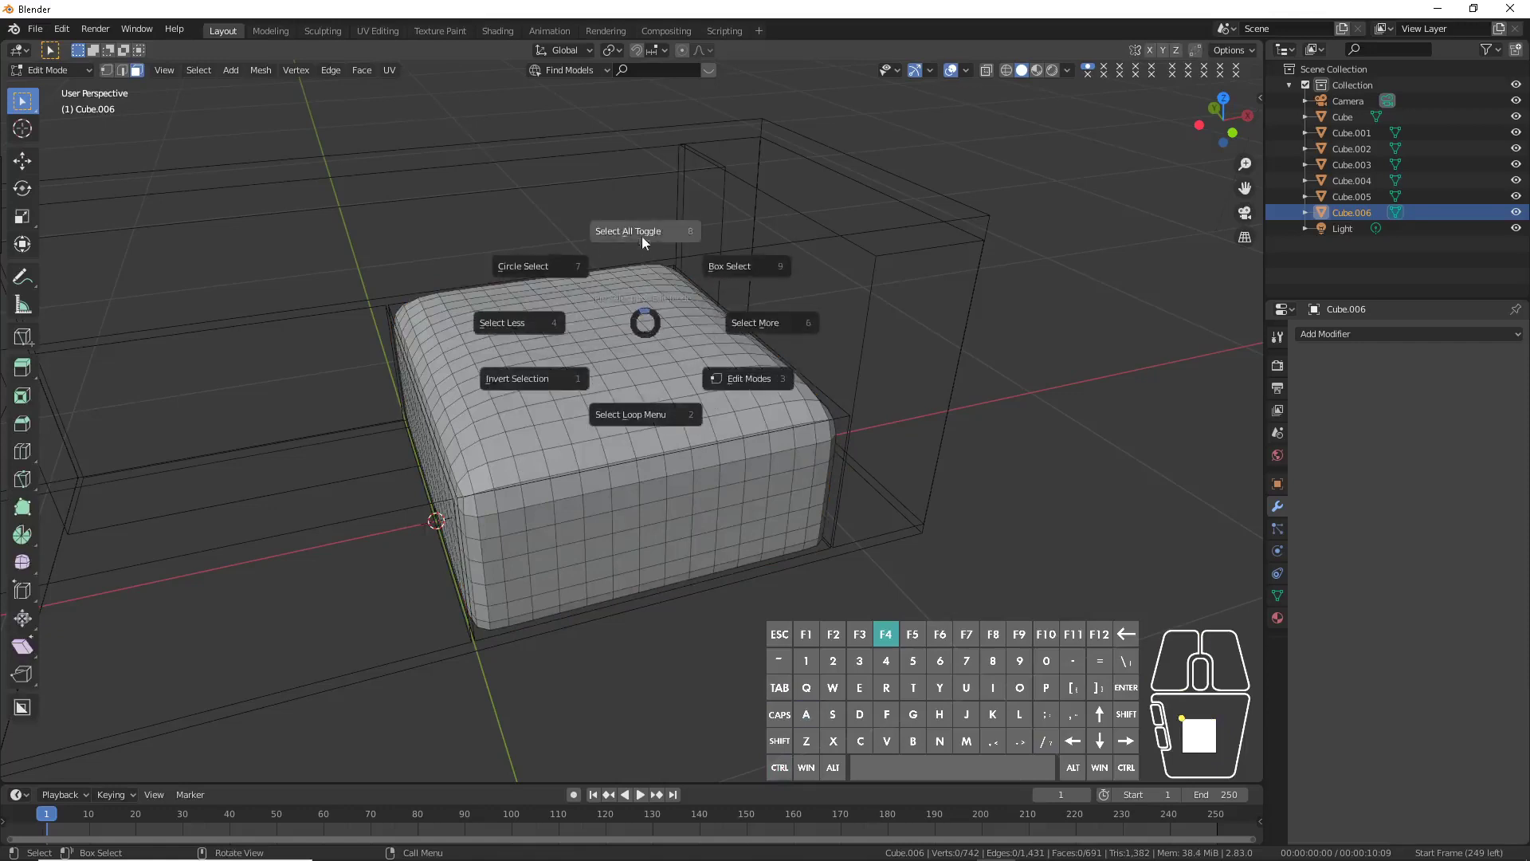
{"action": "left_click", "coordinate": [642, 236]}
{"action": "key", "text": "u"}
{"action": "left_click", "coordinate": [504, 337]}
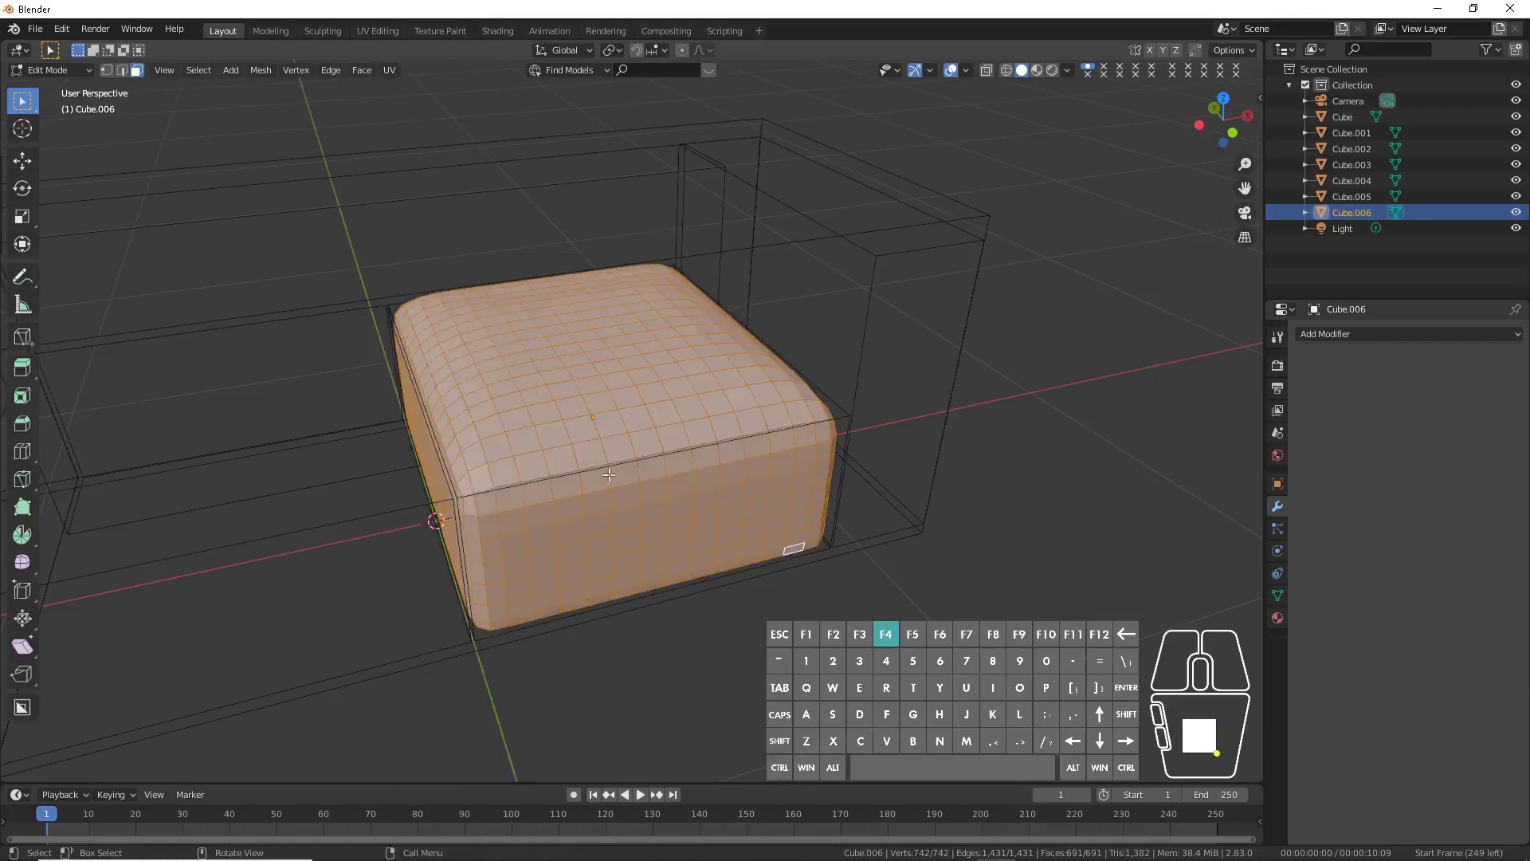
Step: Switch to edge selection and try to select the edge loop along the cushion's upper front edge
{"action": "middle_click_drag", "start_coordinate": [692, 618], "coordinate": [714, 588]}
{"action": "scroll", "coordinate": [394, 438], "scroll_direction": "up", "scroll_amount": 6}
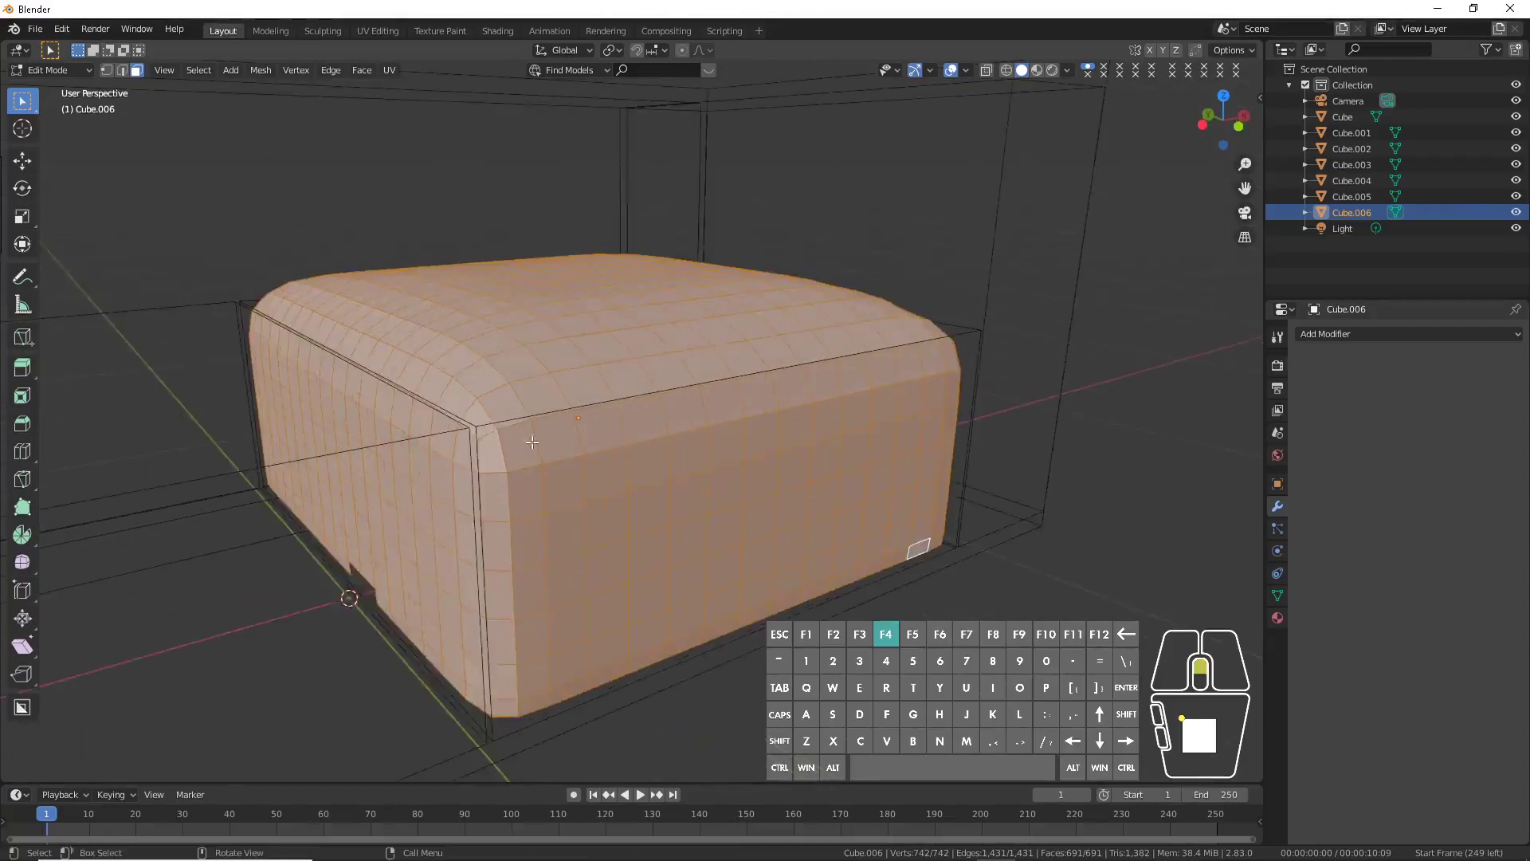
{"action": "left_click", "coordinate": [377, 436]}
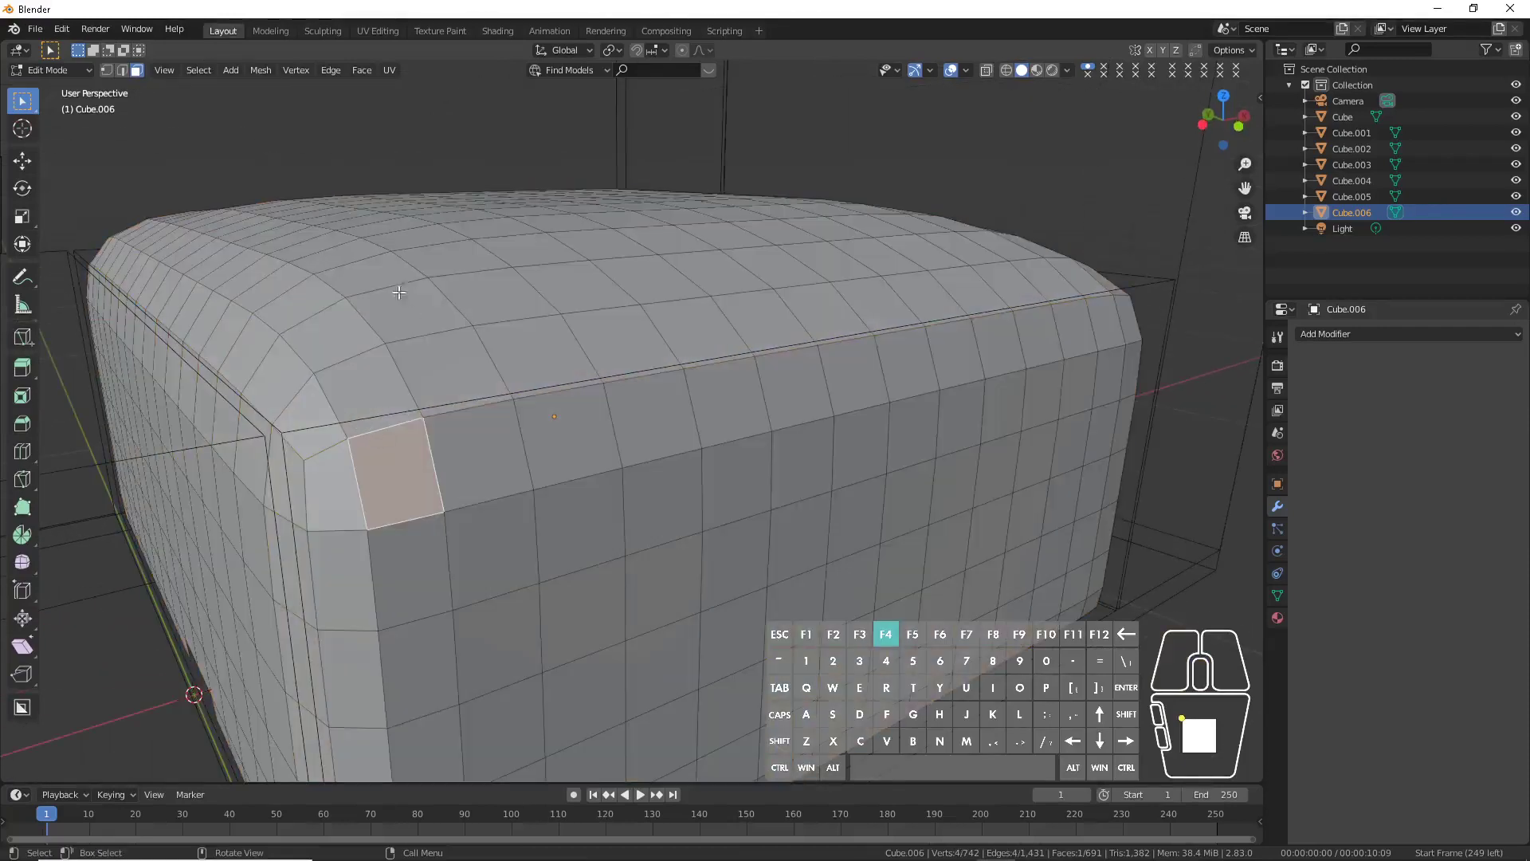
{"action": "left_click", "coordinate": [122, 70]}
{"action": "left_click", "coordinate": [386, 427]}
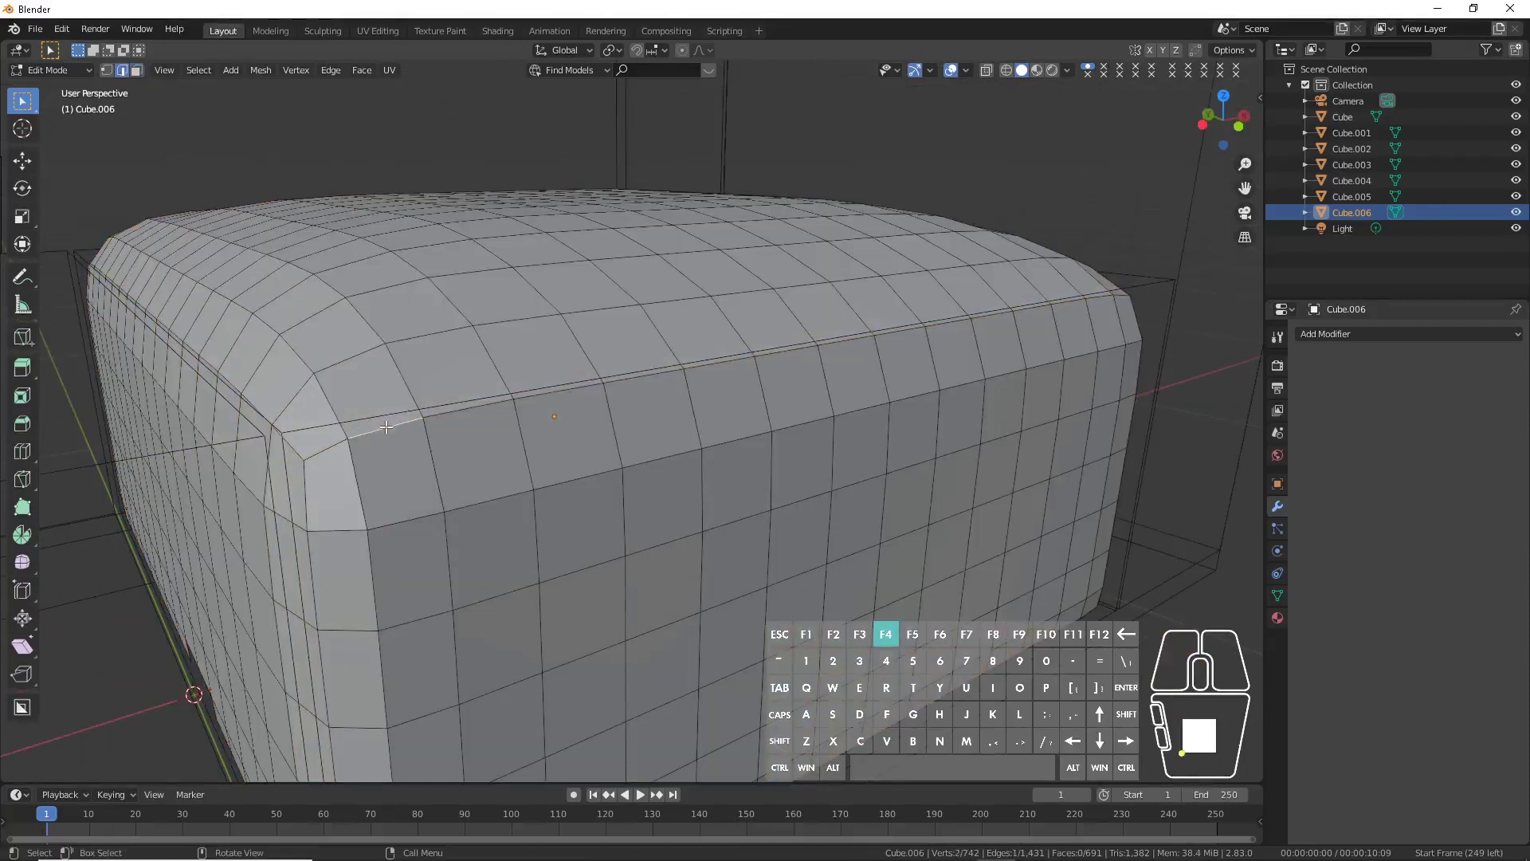
{"action": "left_click", "coordinate": [446, 409], "text": "alt+shift"}
{"action": "left_click", "coordinate": [503, 405], "text": "alt+shift"}
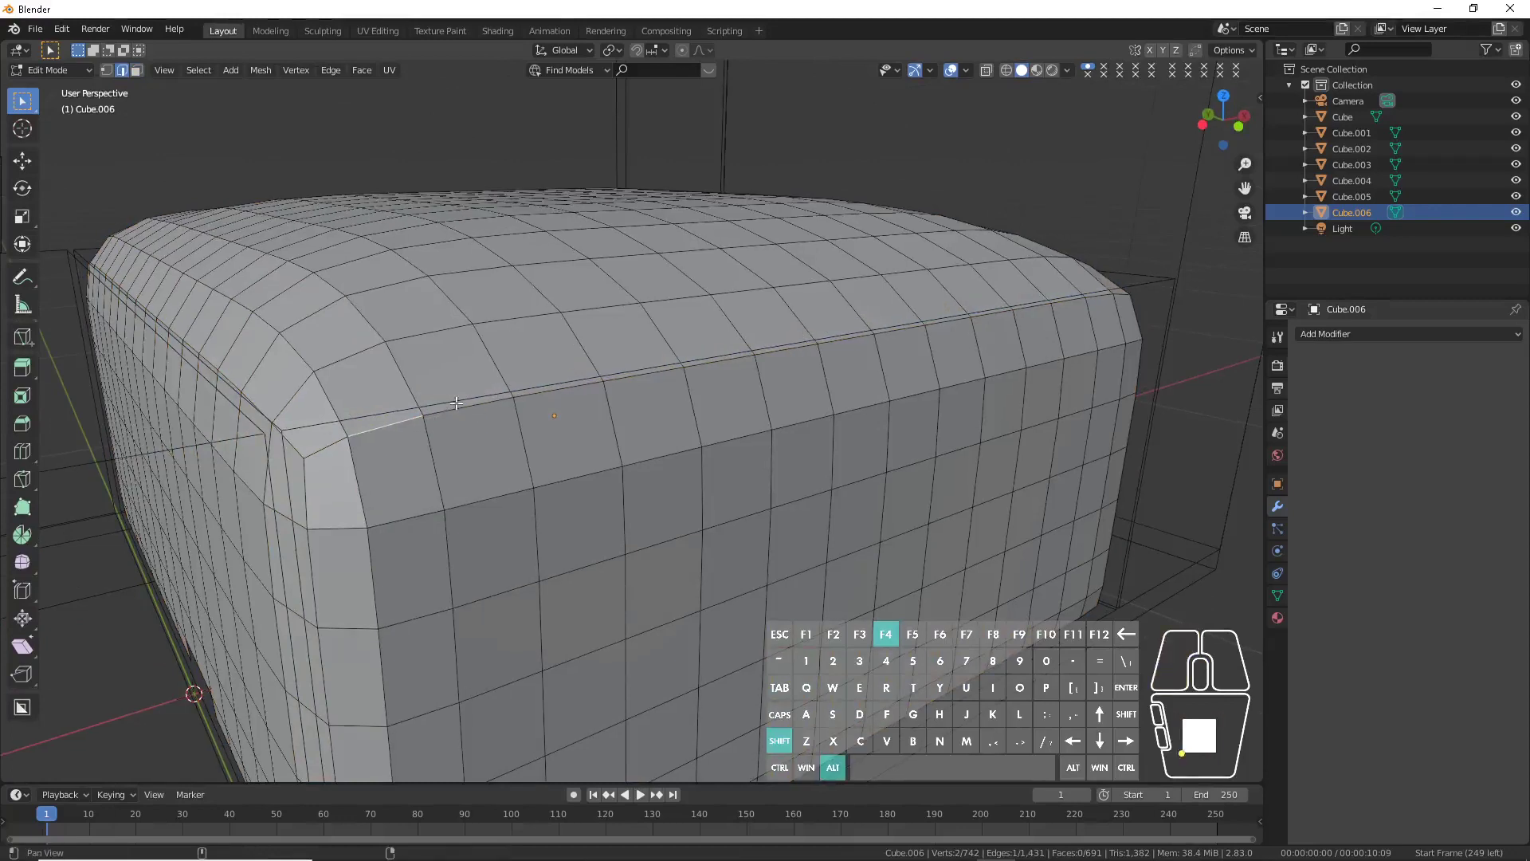
Step: Enable Emulate Numpad in the input preferences and retry the loop selection on the upper front edge
{"action": "left_click", "coordinate": [62, 28]}
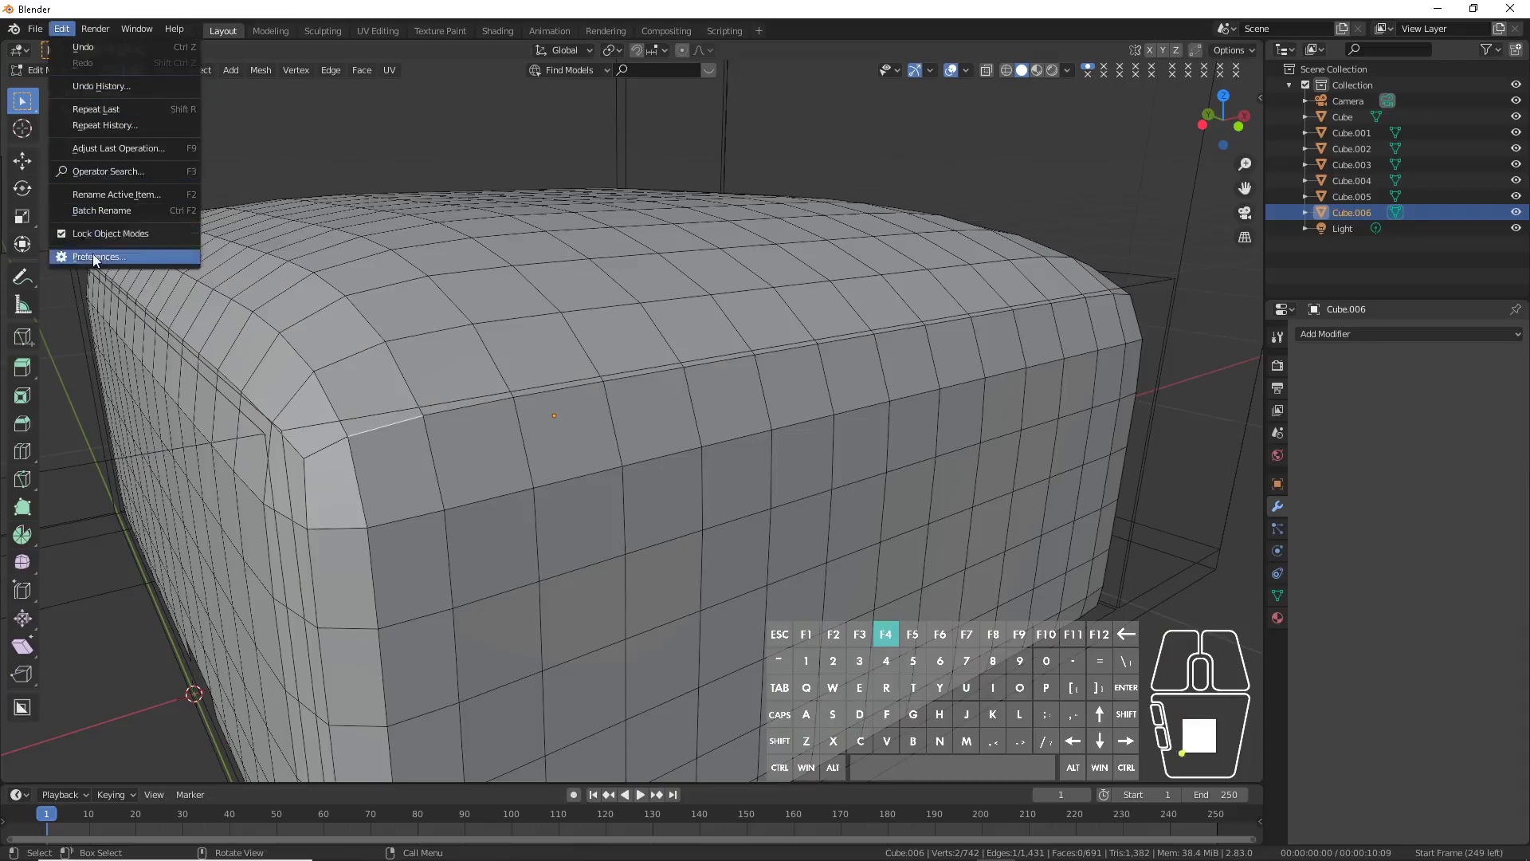
{"action": "left_click", "coordinate": [56, 258]}
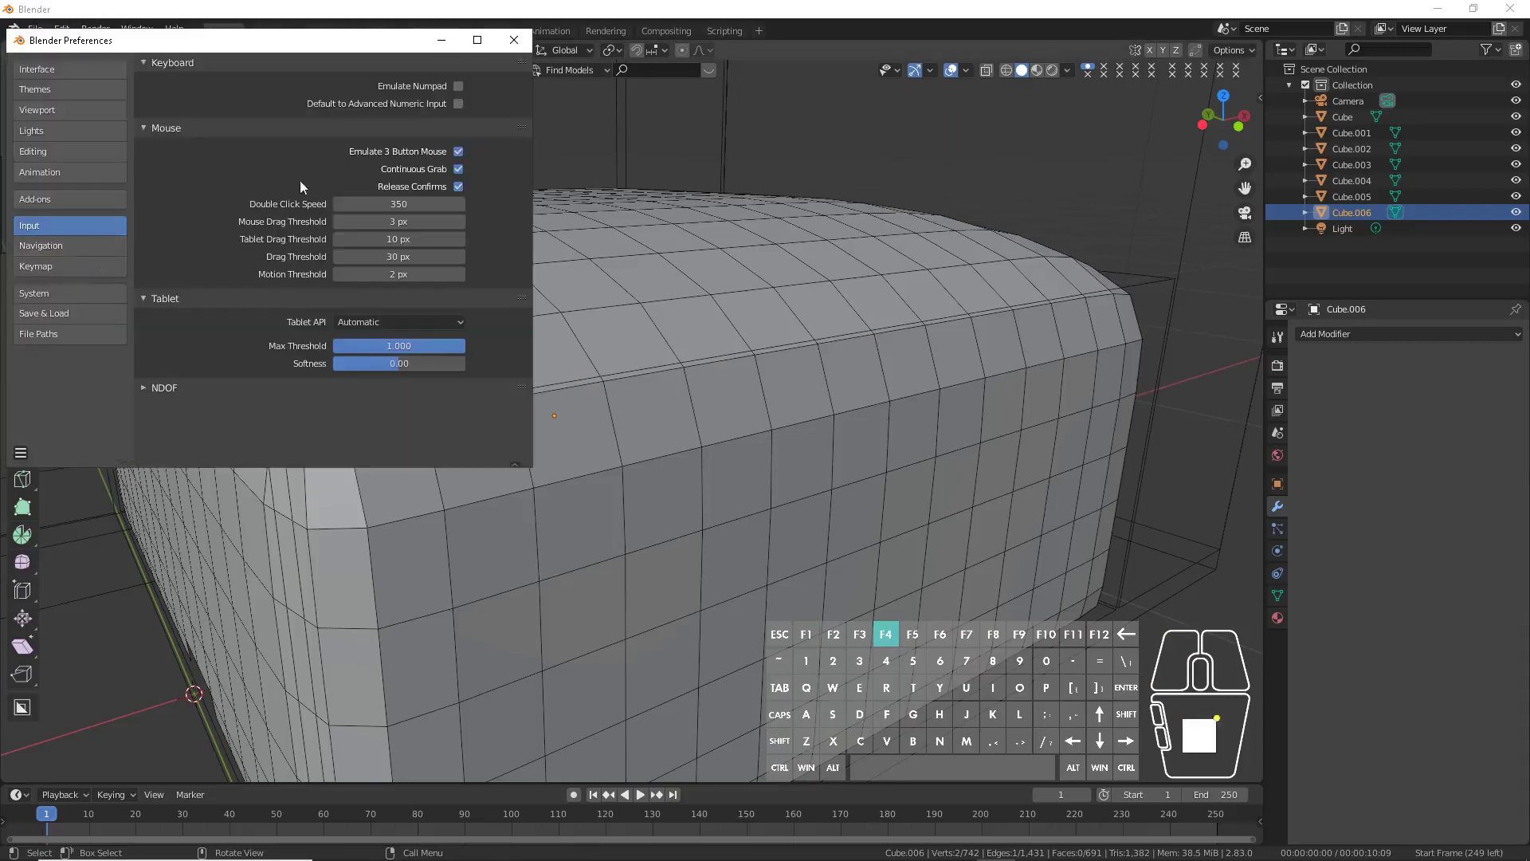
{"action": "left_click", "coordinate": [456, 87]}
{"action": "left_click", "coordinate": [516, 40]}
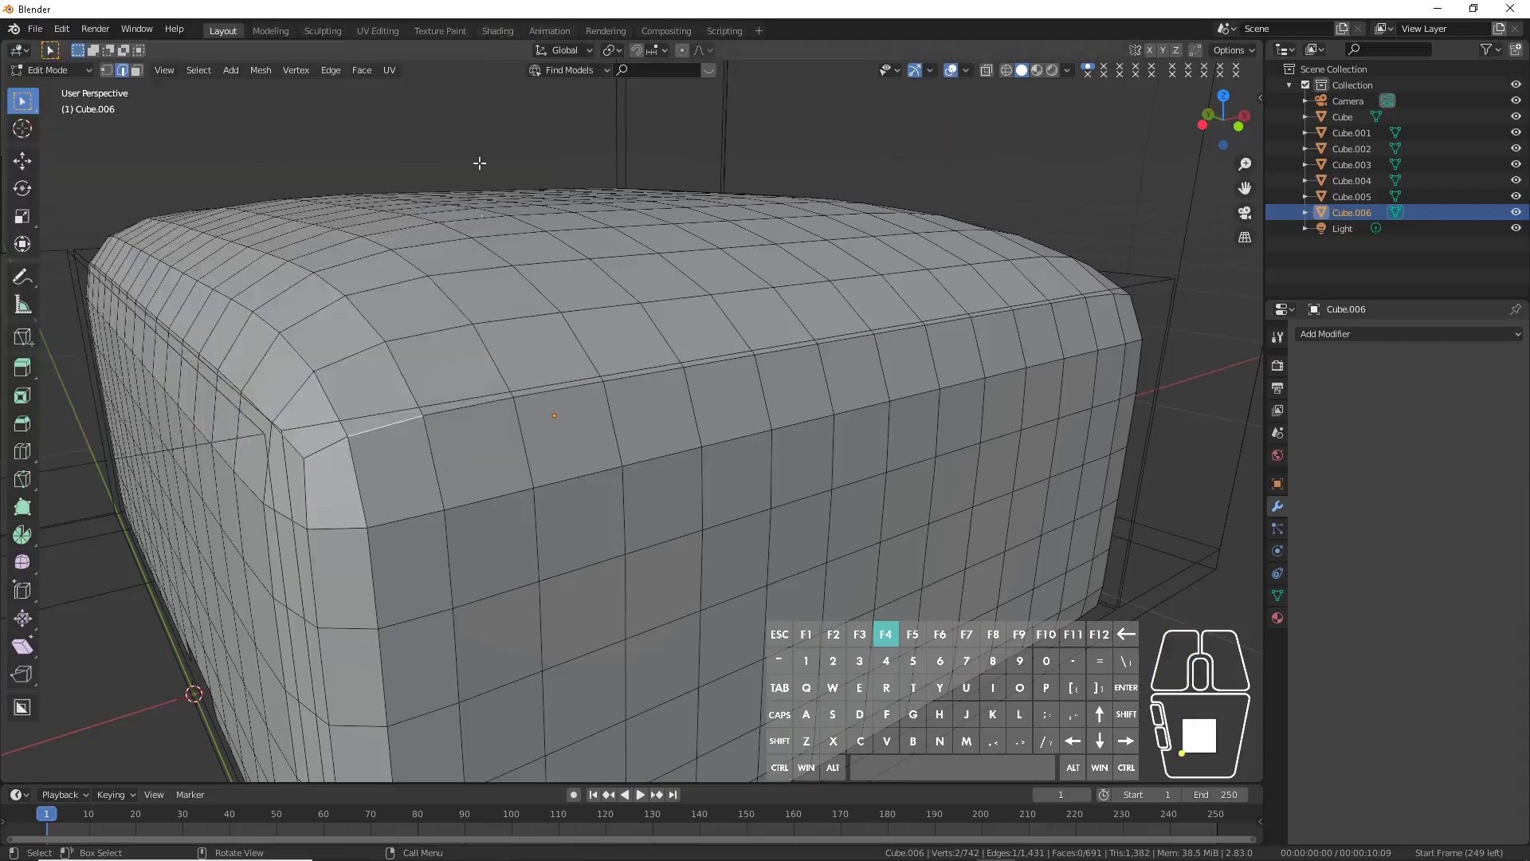
{"action": "left_click", "coordinate": [474, 408], "text": "alt+shift"}
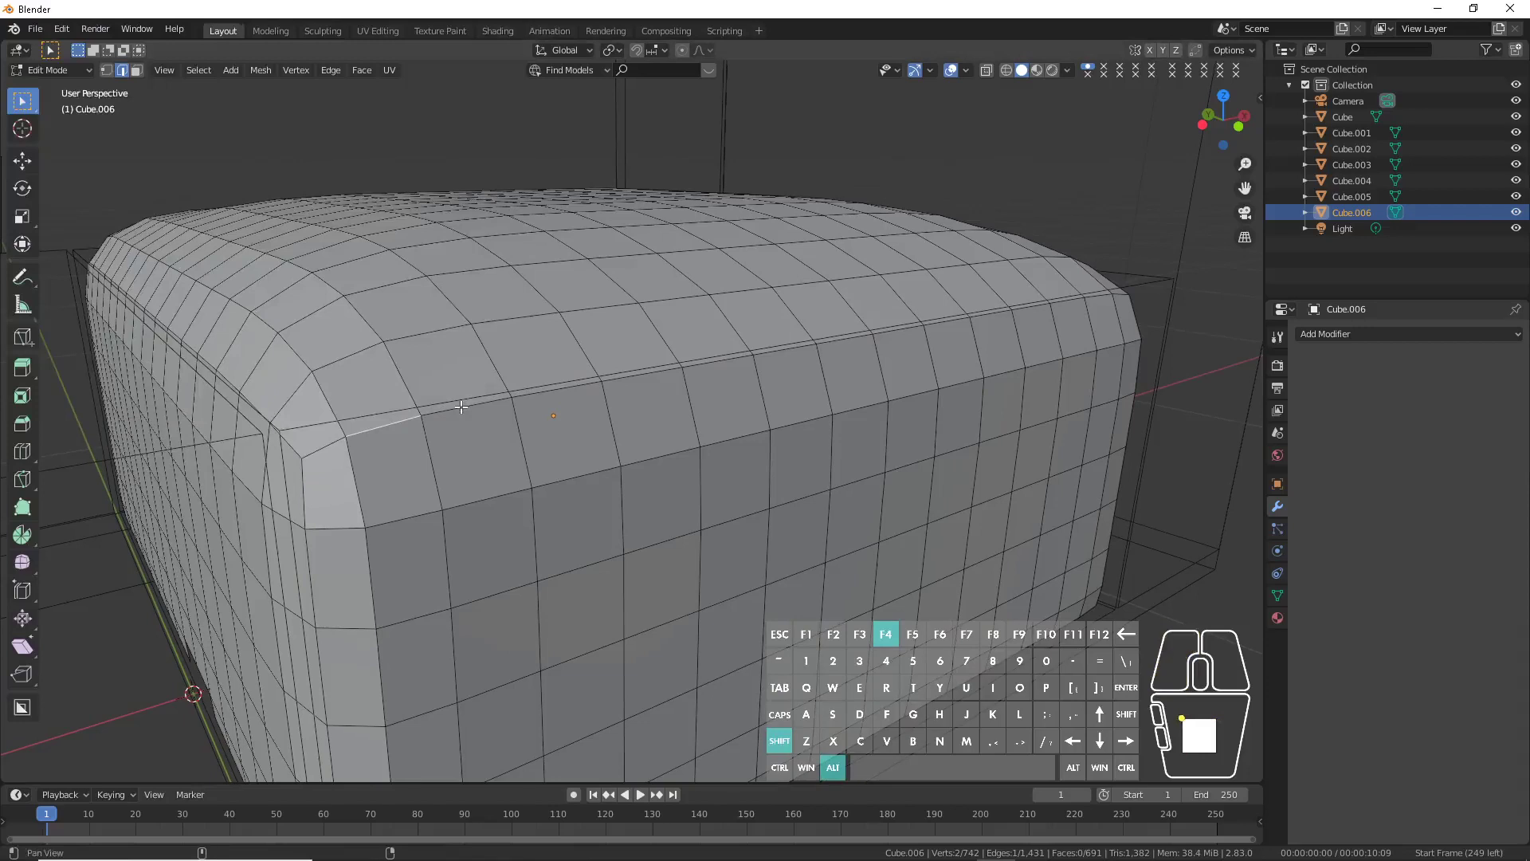
Step: Turn off Emulate 3 Button Mouse in the input preferences and close them
{"action": "left_click", "coordinate": [61, 29]}
{"action": "left_click", "coordinate": [115, 261]}
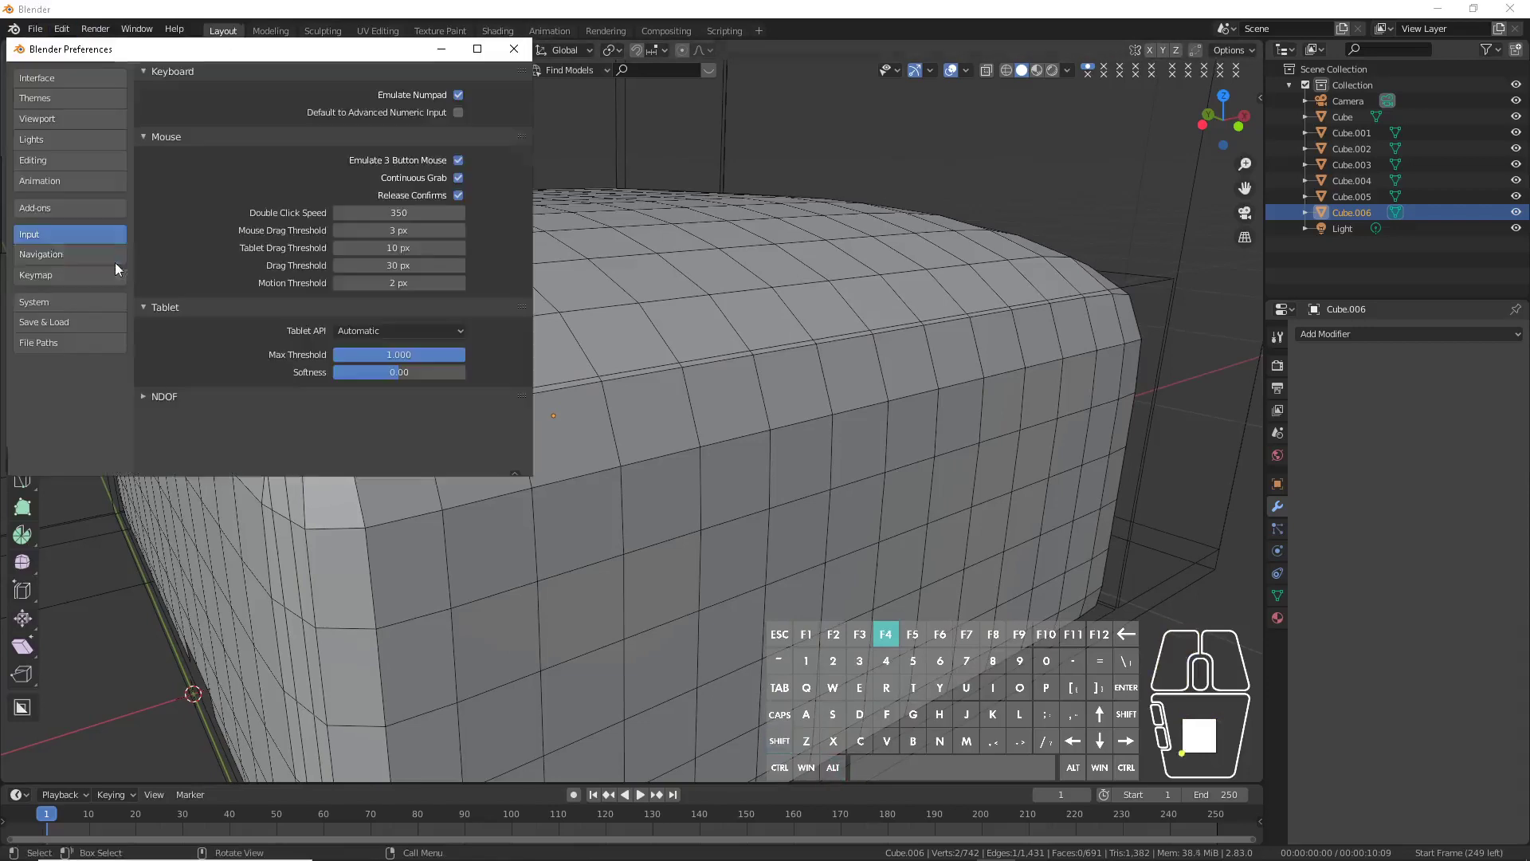
{"action": "left_click", "coordinate": [457, 161]}
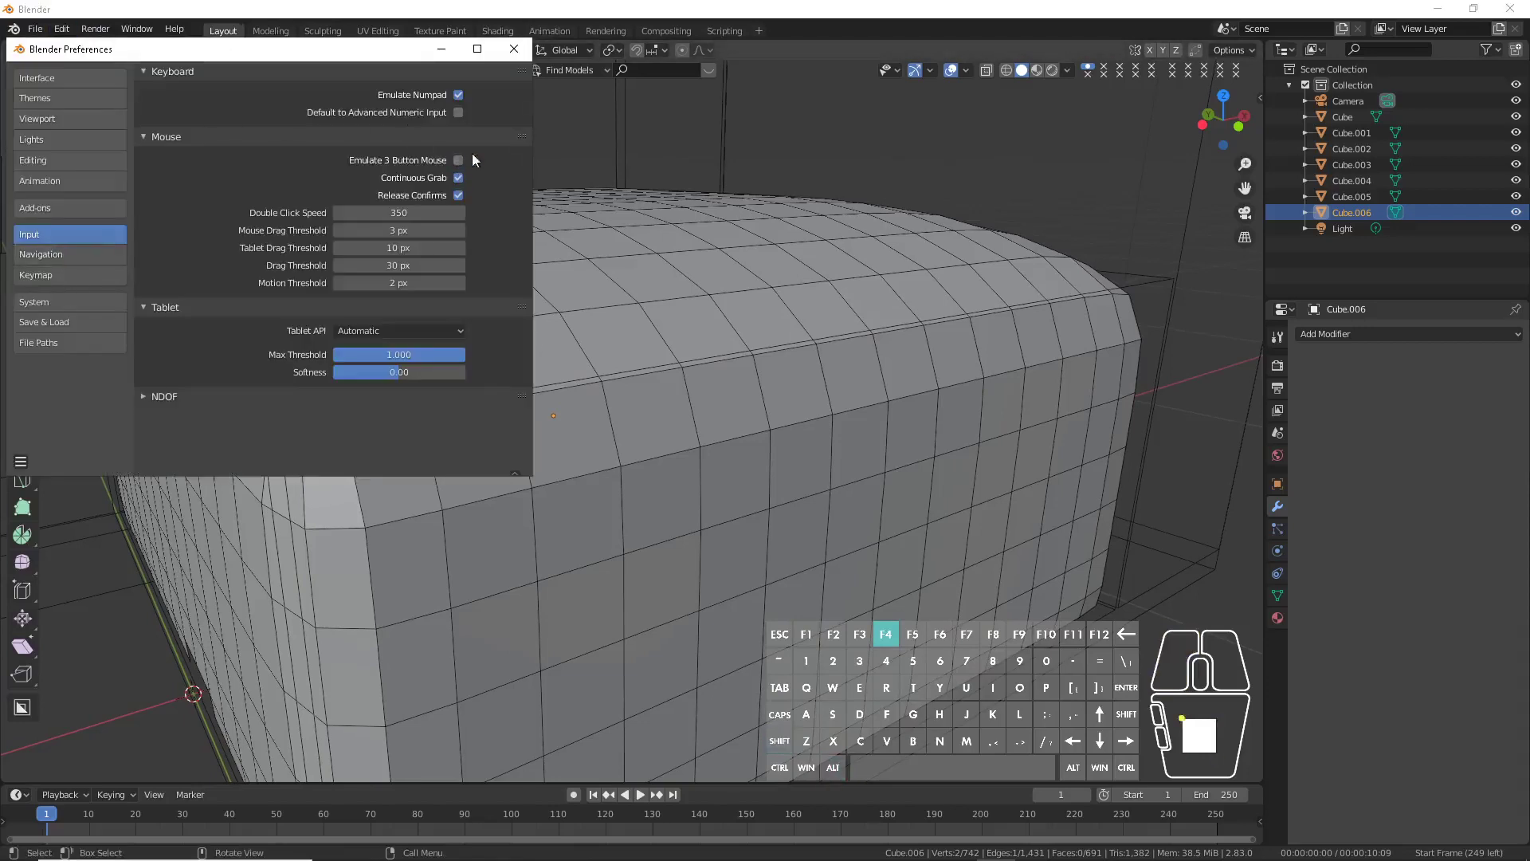
{"action": "left_click", "coordinate": [528, 53]}
Step: Select the edge loops along the cushion's upper front edge, adjoining upper side edge and vertical corner between them
{"action": "left_click", "coordinate": [449, 405], "text": "alt+shift"}
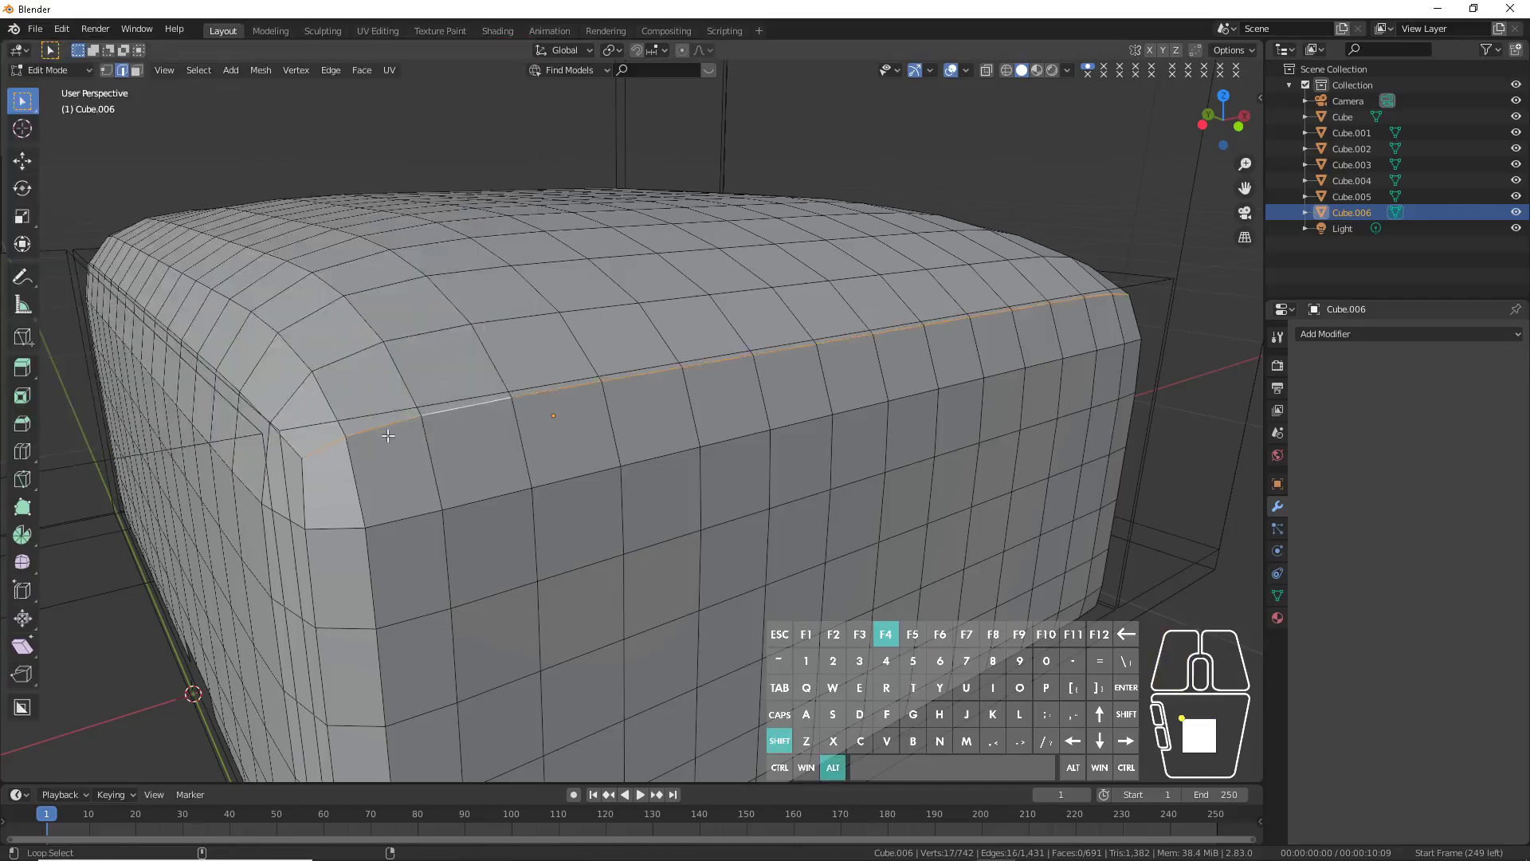
{"action": "middle_click_drag", "start_coordinate": [418, 450], "coordinate": [462, 448]}
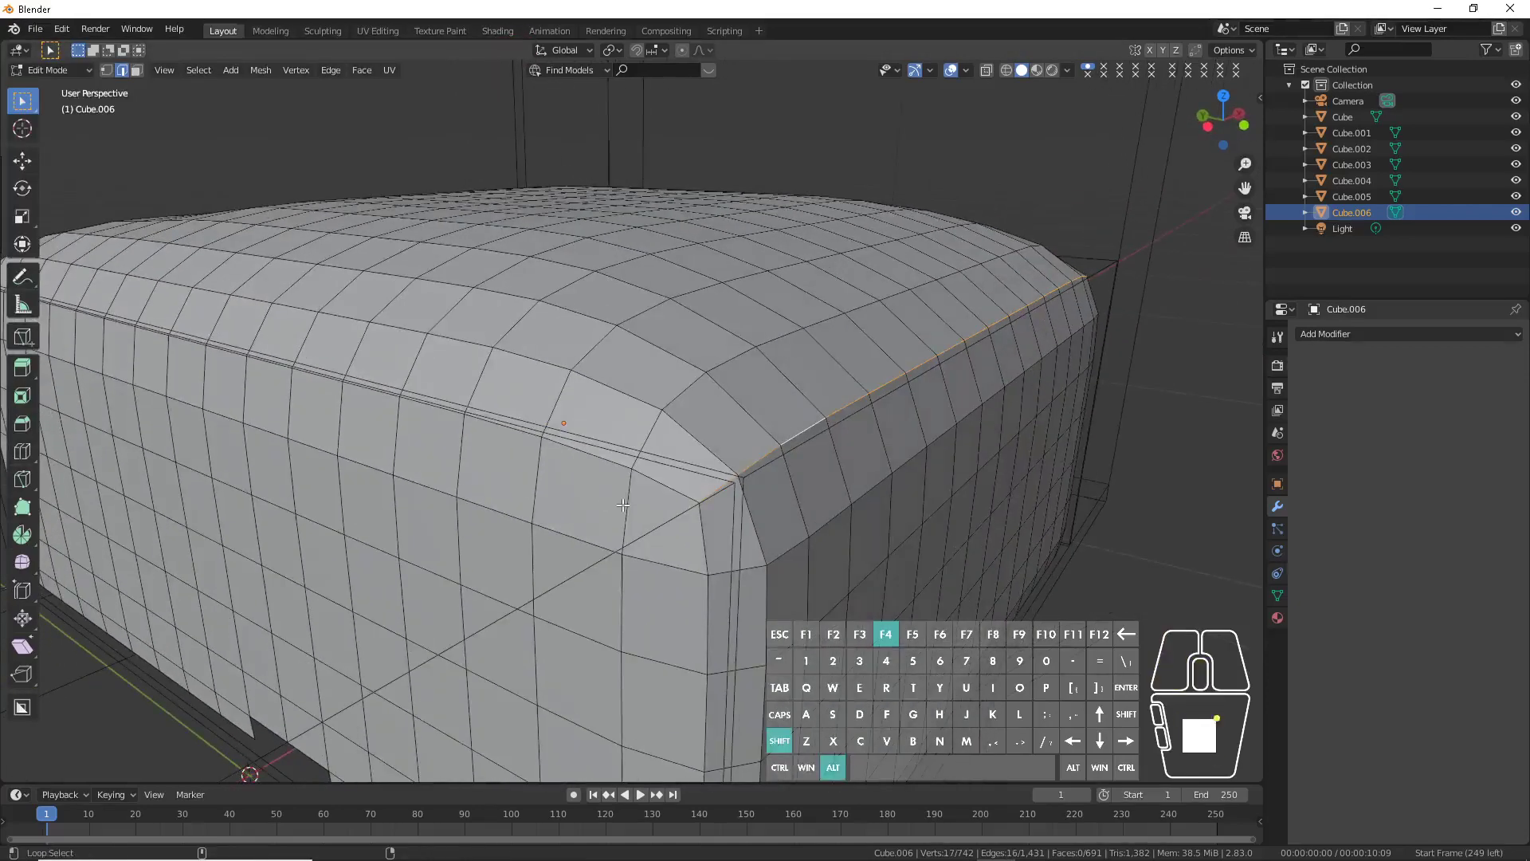
{"action": "left_click", "coordinate": [677, 493], "text": "alt+shift"}
{"action": "middle_click_drag", "start_coordinate": [679, 518], "coordinate": [652, 553]}
{"action": "left_click", "coordinate": [670, 538], "text": "alt+shift"}
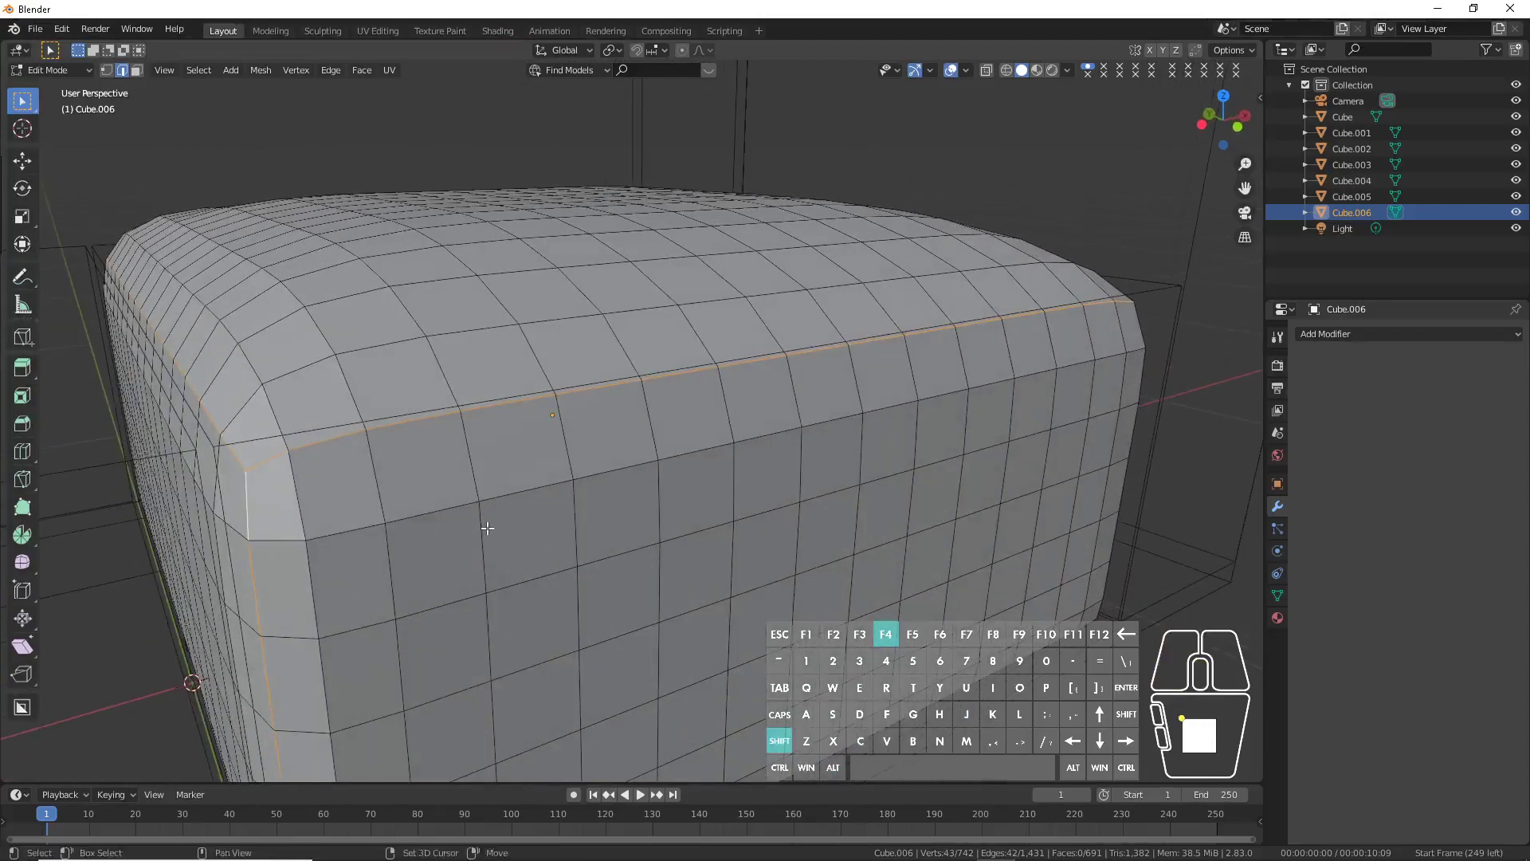
Step: Add one more cushion edge loop to the selected edges and mark the whole selection as UV seams
{"action": "middle_click_drag", "start_coordinate": [796, 431], "coordinate": [701, 451]}
{"action": "left_click", "coordinate": [600, 376], "text": "alt+shift"}
{"action": "scroll", "coordinate": [690, 462], "scroll_direction": "down", "scroll_amount": 2}
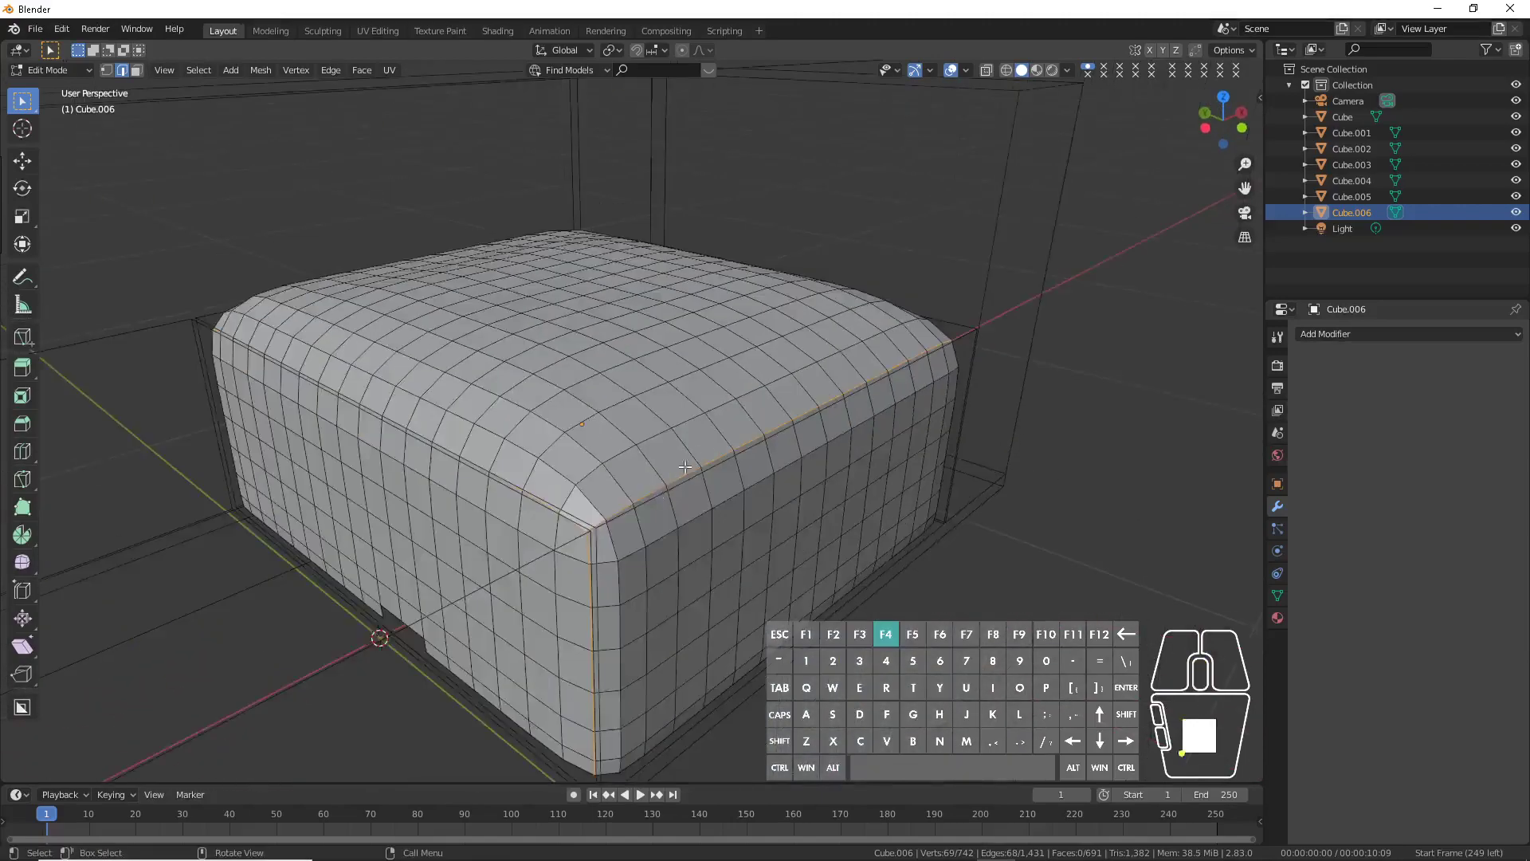
{"action": "mouse_move", "coordinate": [663, 507]}
{"action": "middle_mouse_down"}
{"action": "mouse_move", "coordinate": [639, 475]}
{"action": "mouse_move", "coordinate": [647, 489]}
{"action": "middle_mouse_up"}
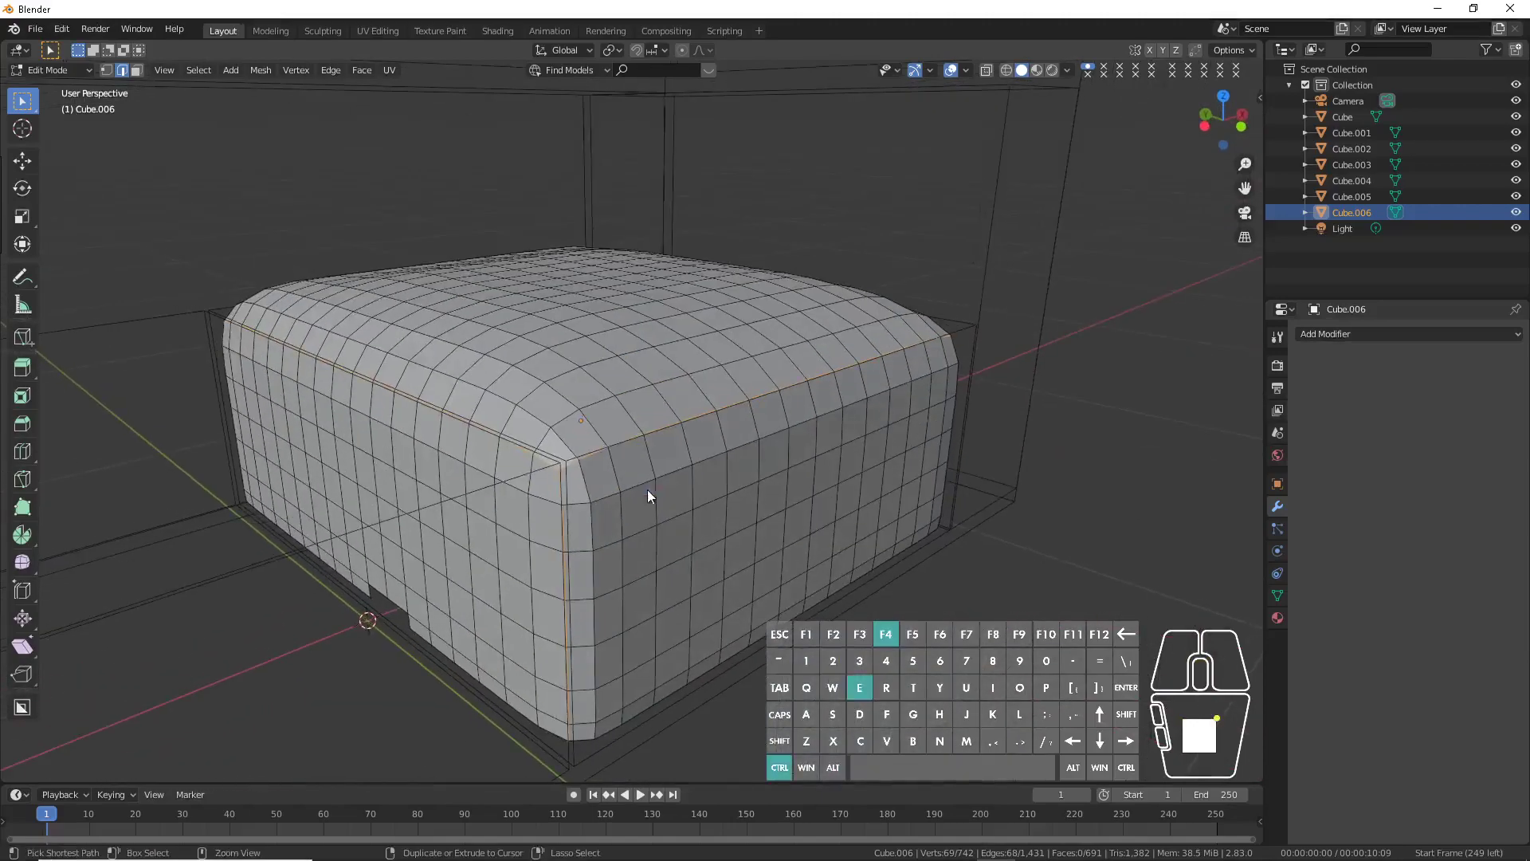
{"action": "key", "text": "ctrl+e"}
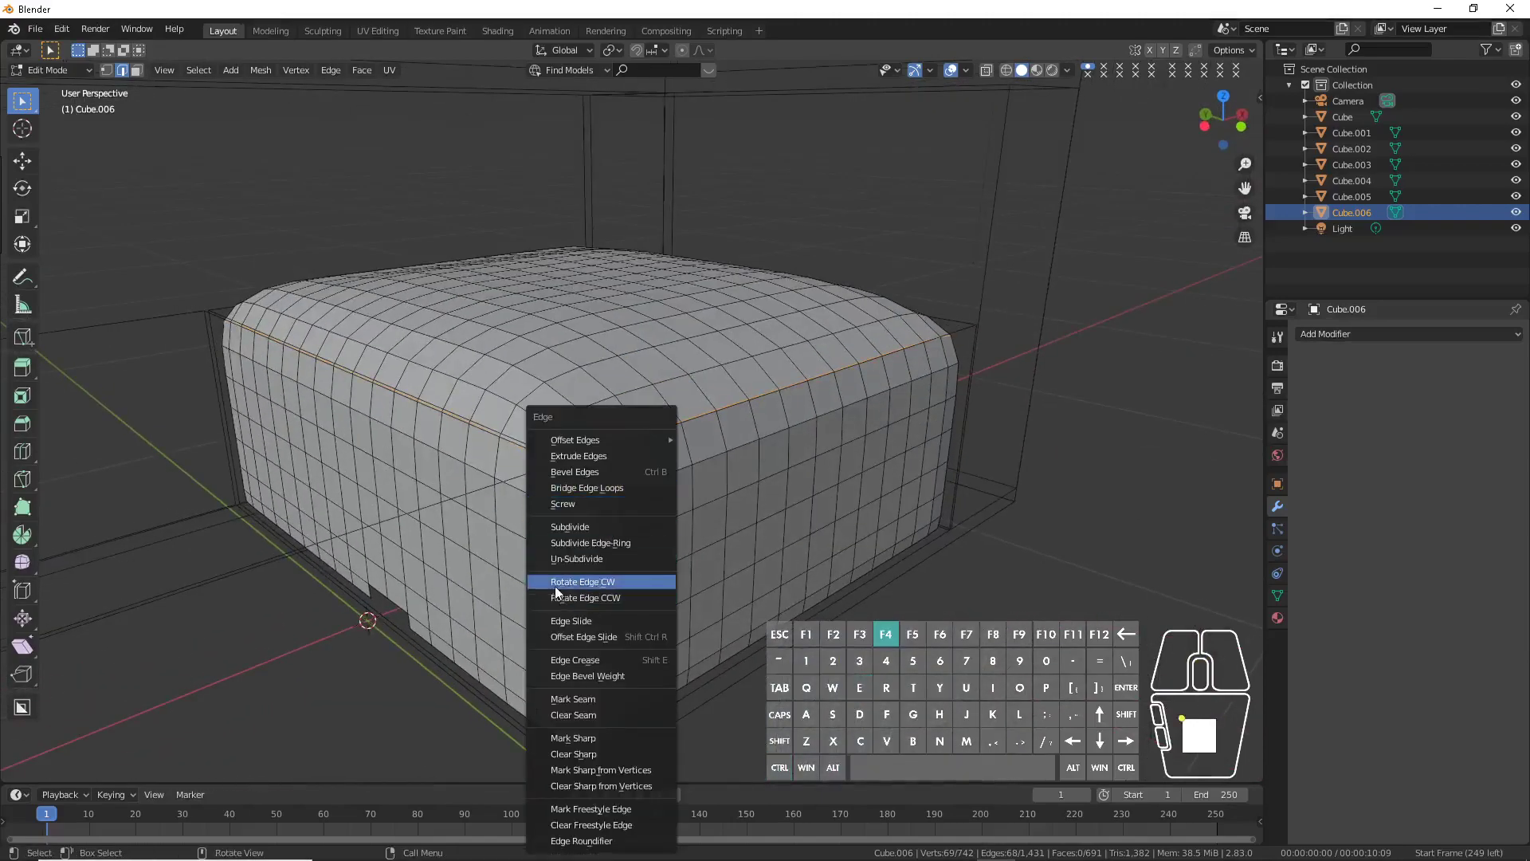
{"action": "left_click", "coordinate": [585, 697]}
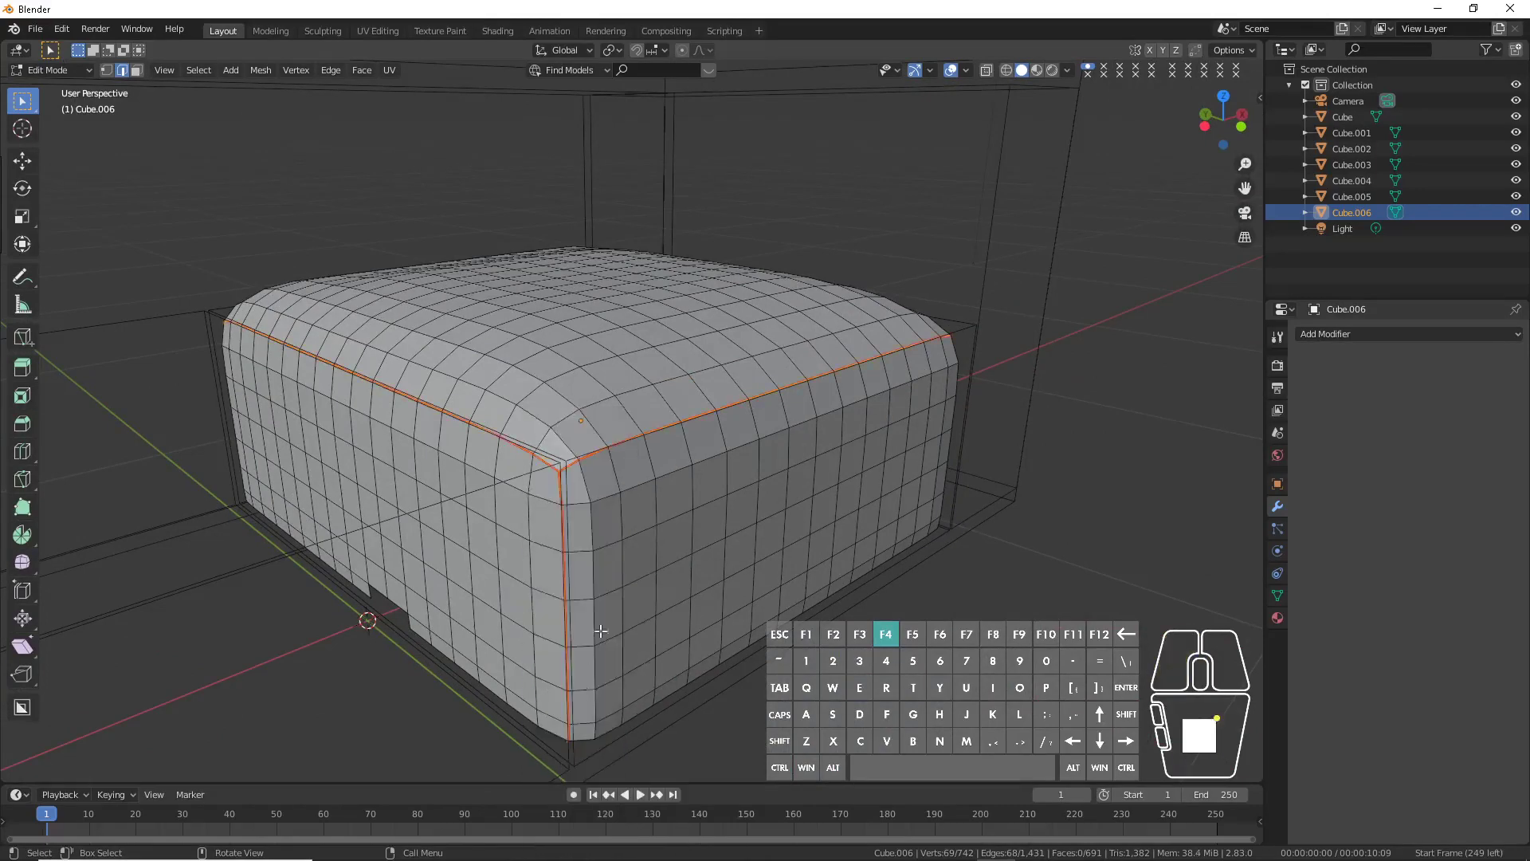
{"action": "middle_click_drag", "start_coordinate": [601, 631], "coordinate": [603, 532]}
{"action": "left_click", "coordinate": [755, 686]}
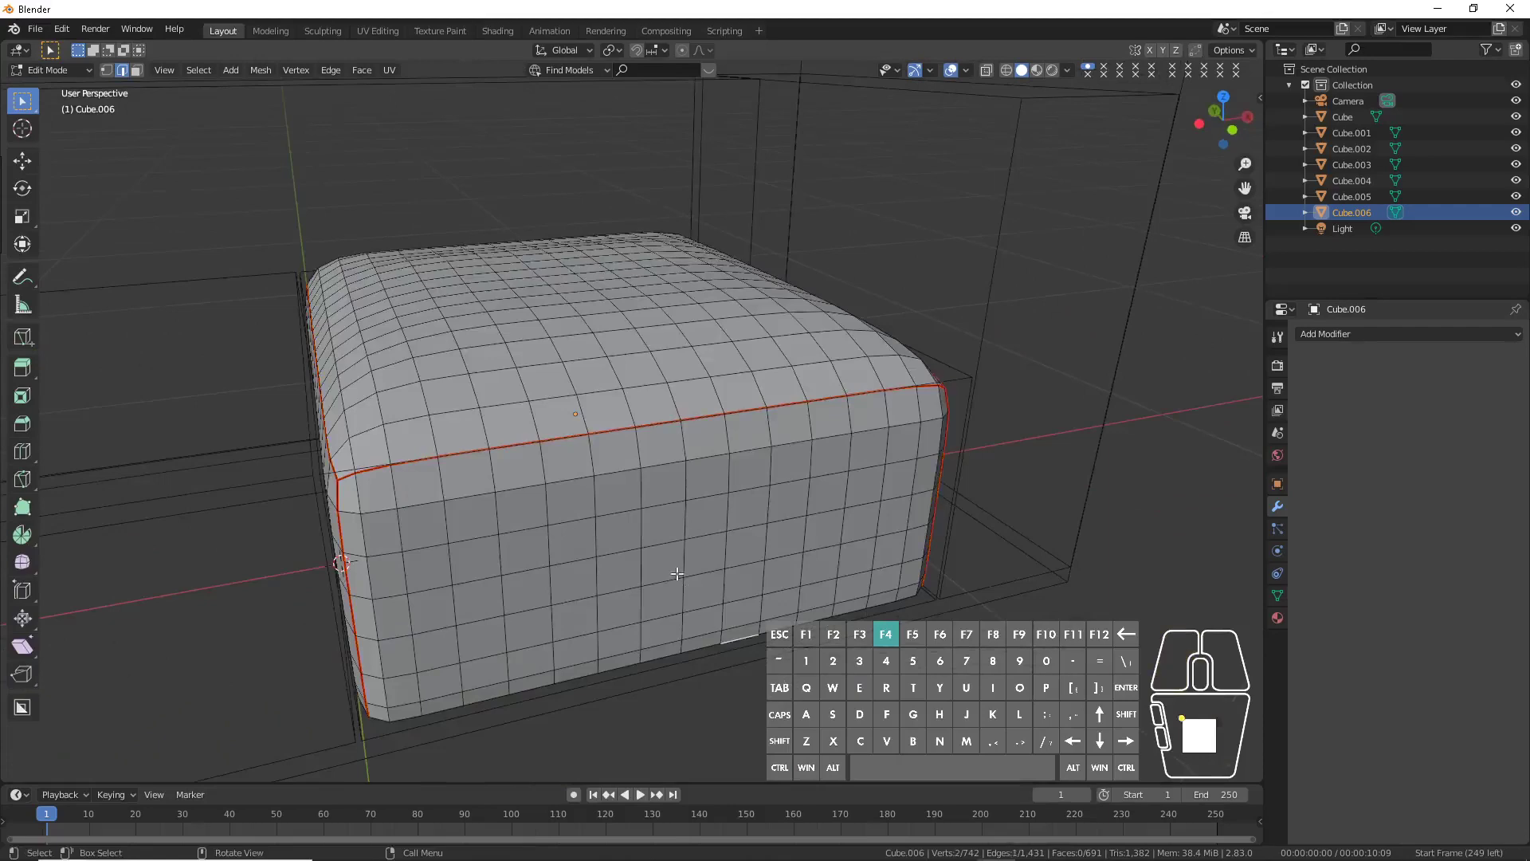
Step: Toggle out of and back into Edit Mode on the cushion and switch the keyboard layout to English (United States)
{"action": "mouse_move", "coordinate": [676, 573]}
{"action": "middle_mouse_down"}
{"action": "mouse_move", "coordinate": [704, 540]}
{"action": "mouse_move", "coordinate": [701, 574]}
{"action": "middle_mouse_up"}
{"action": "key", "text": "Tab"}
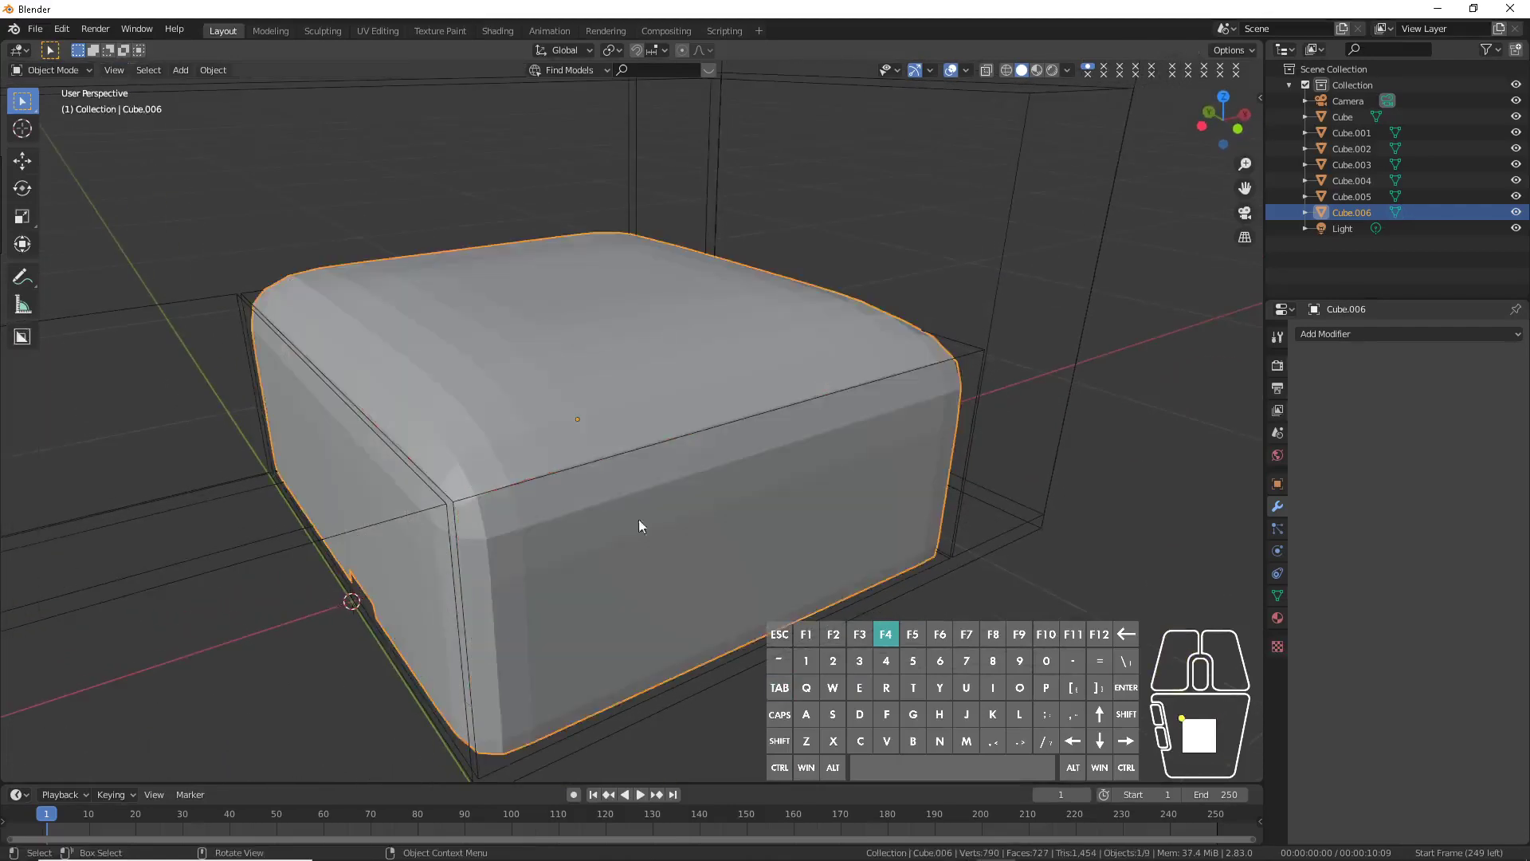
{"action": "key", "text": "Tab"}
{"action": "key", "text": "q"}
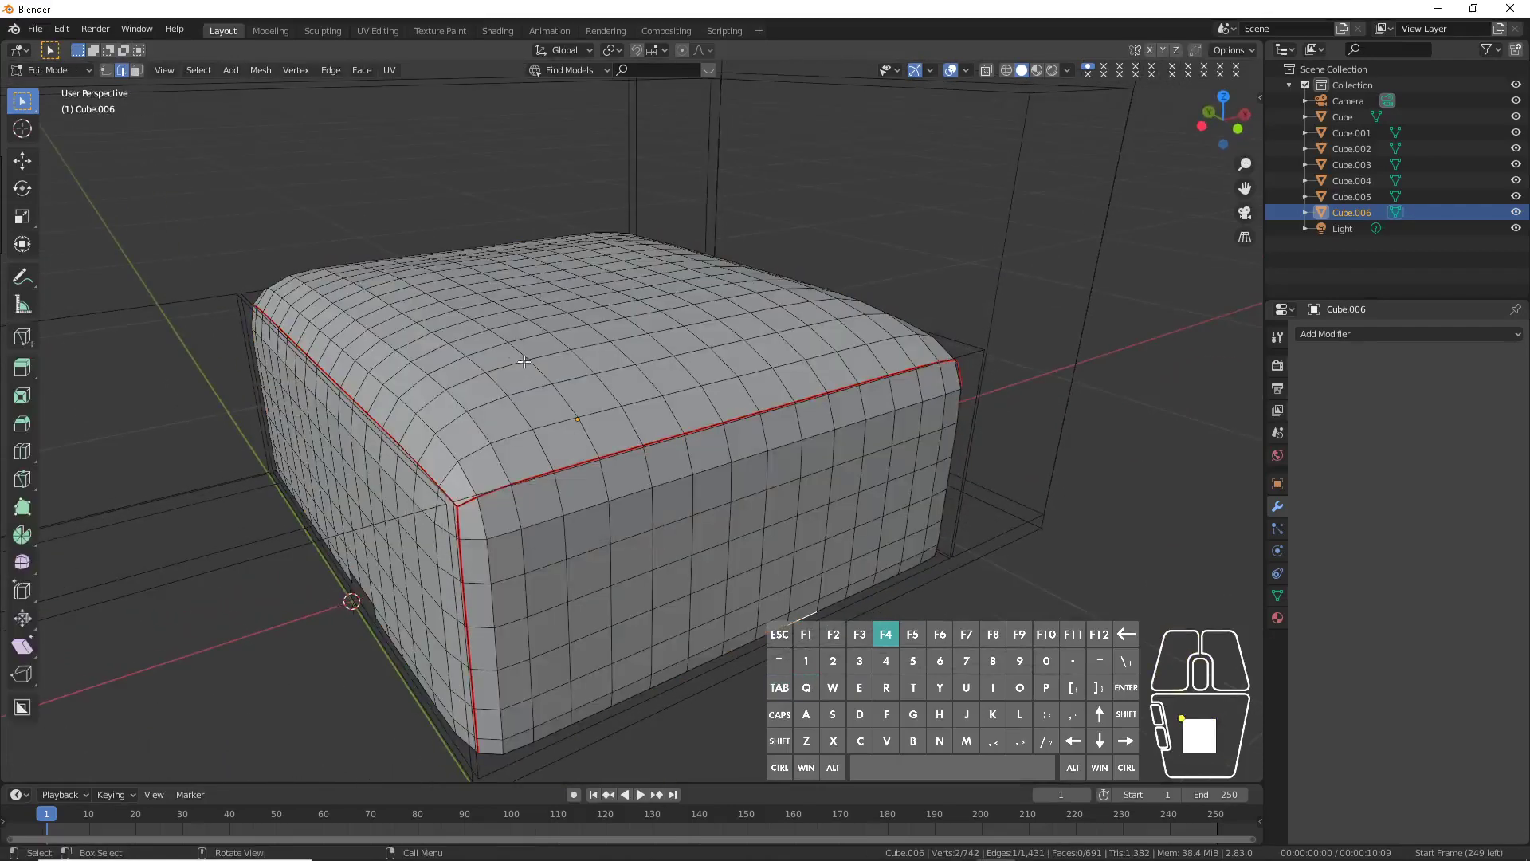
{"action": "left_click", "coordinate": [1415, 851]}
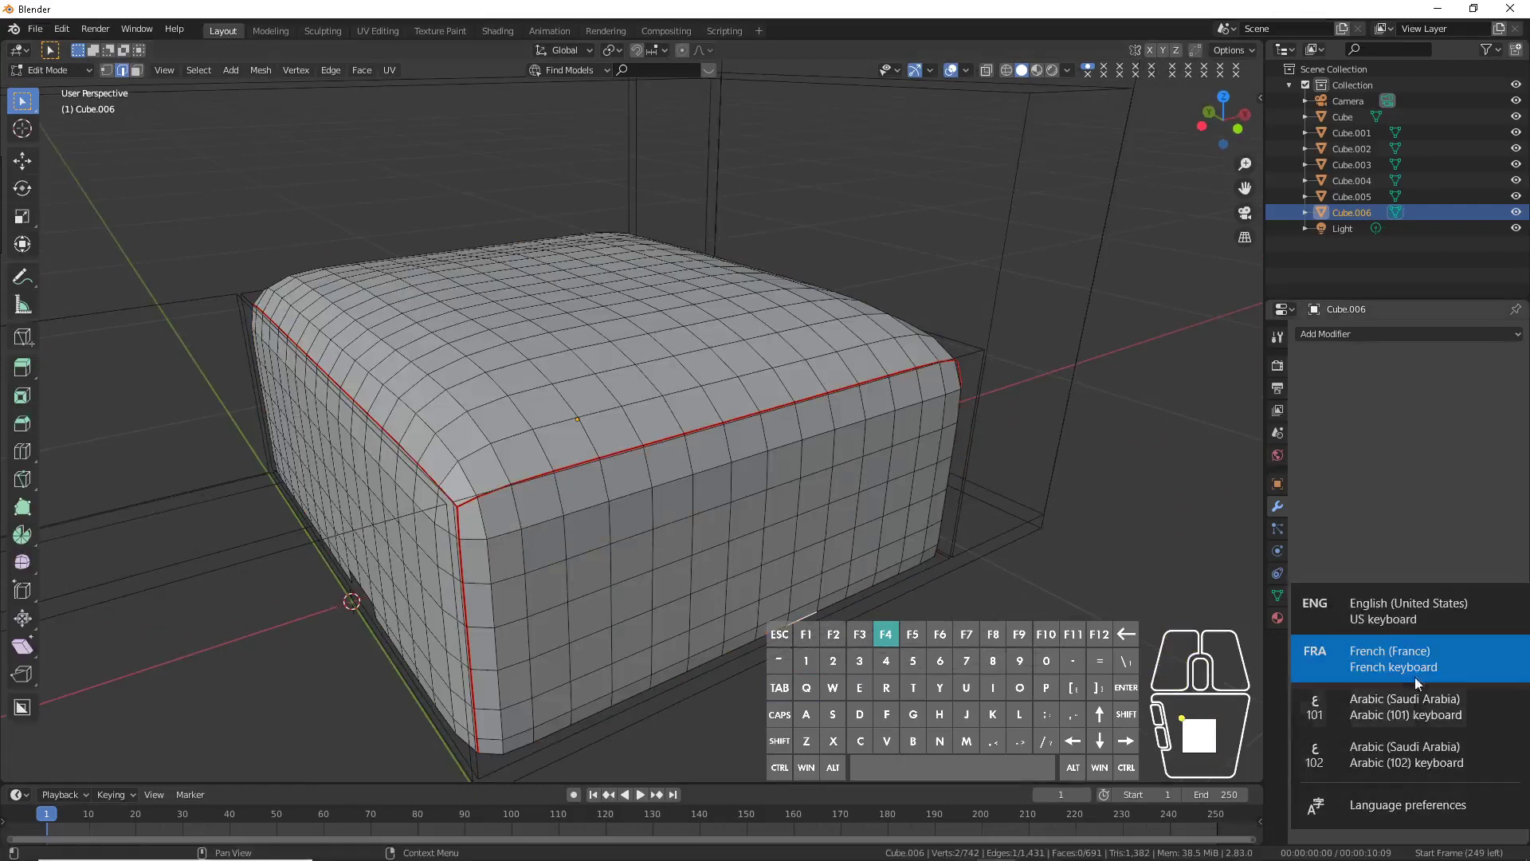
{"action": "left_click", "coordinate": [1406, 609]}
Step: Select the cushion's entire mesh and unwrap it along the marked seams
{"action": "key", "text": "a"}
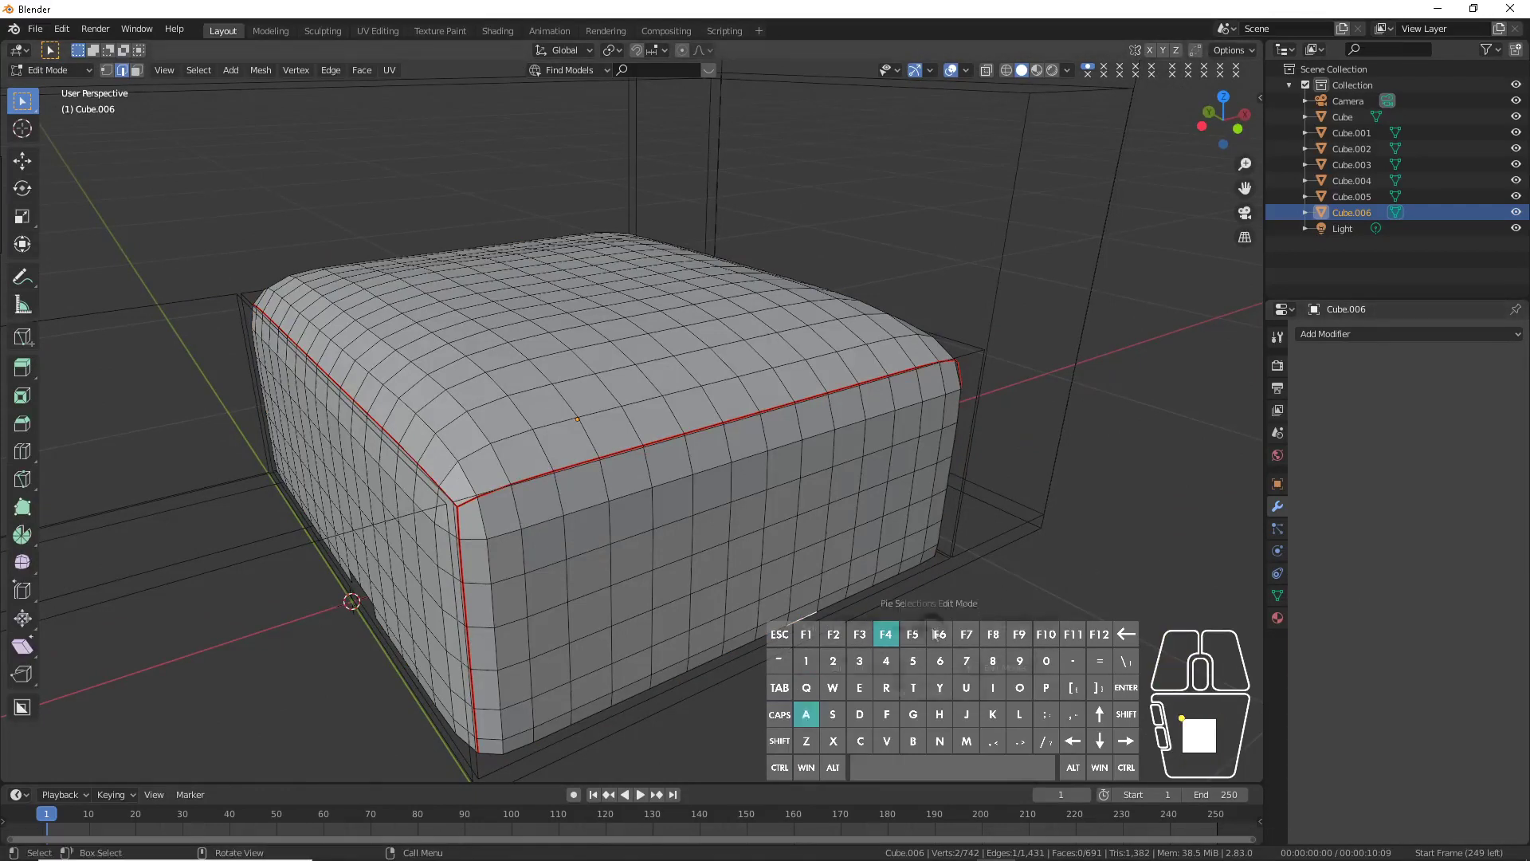
{"action": "key", "text": "a"}
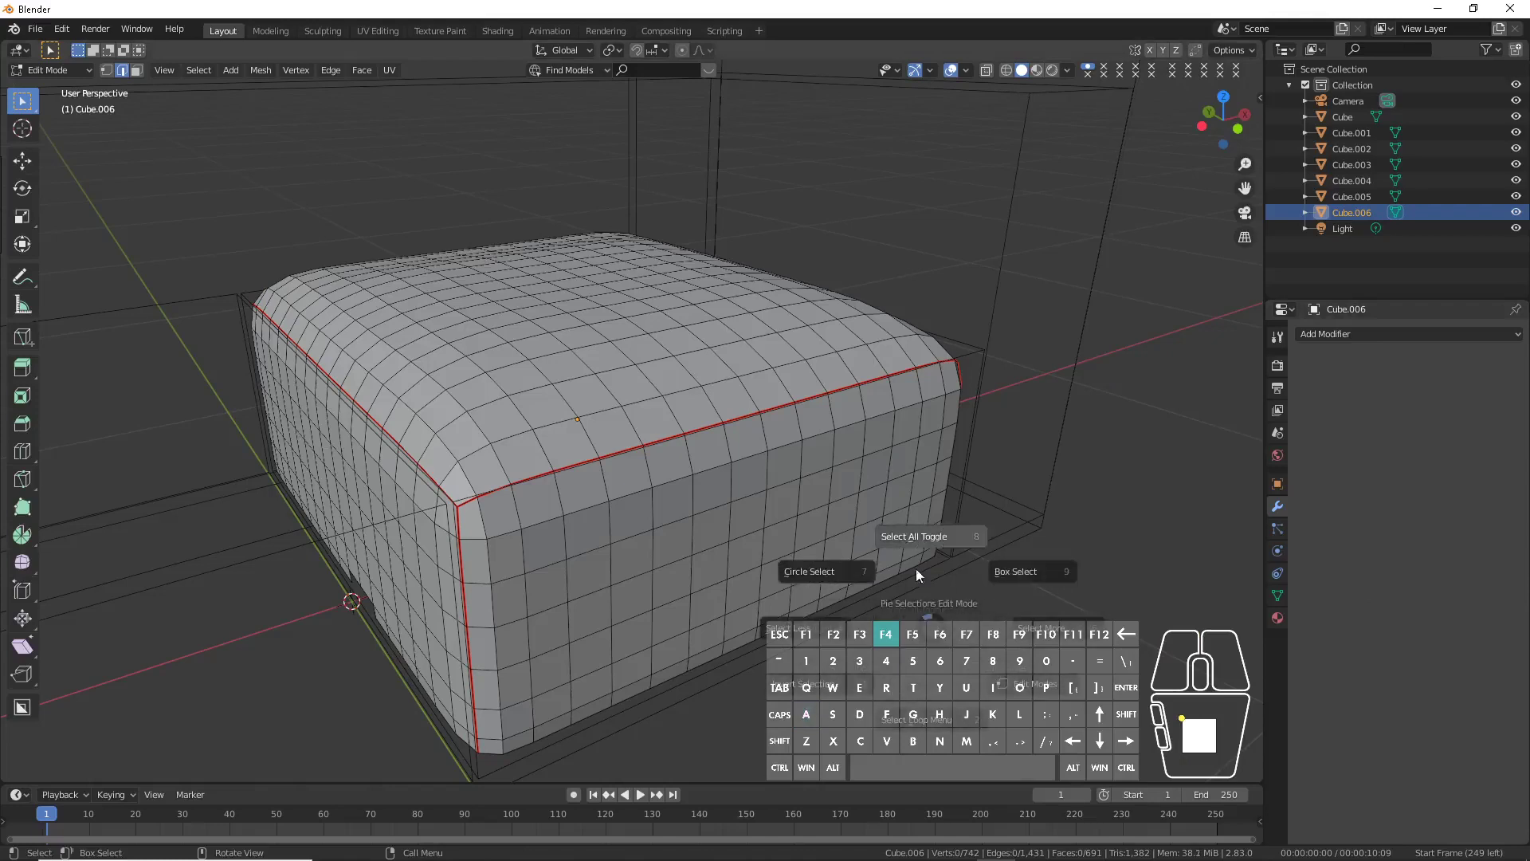
{"action": "left_click", "coordinate": [918, 532]}
{"action": "key", "text": "u"}
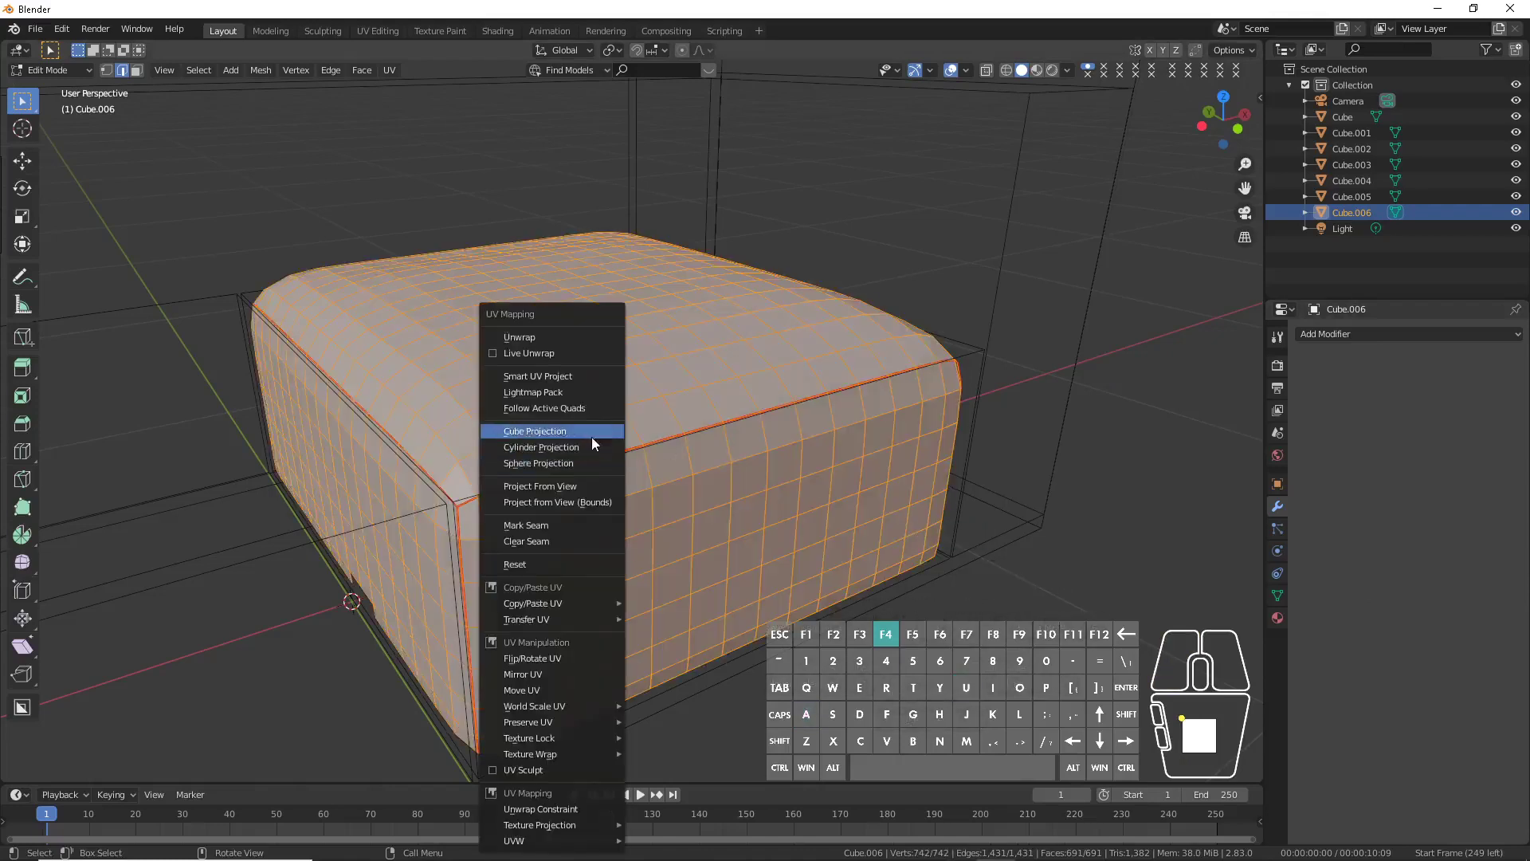
{"action": "left_click", "coordinate": [560, 337]}
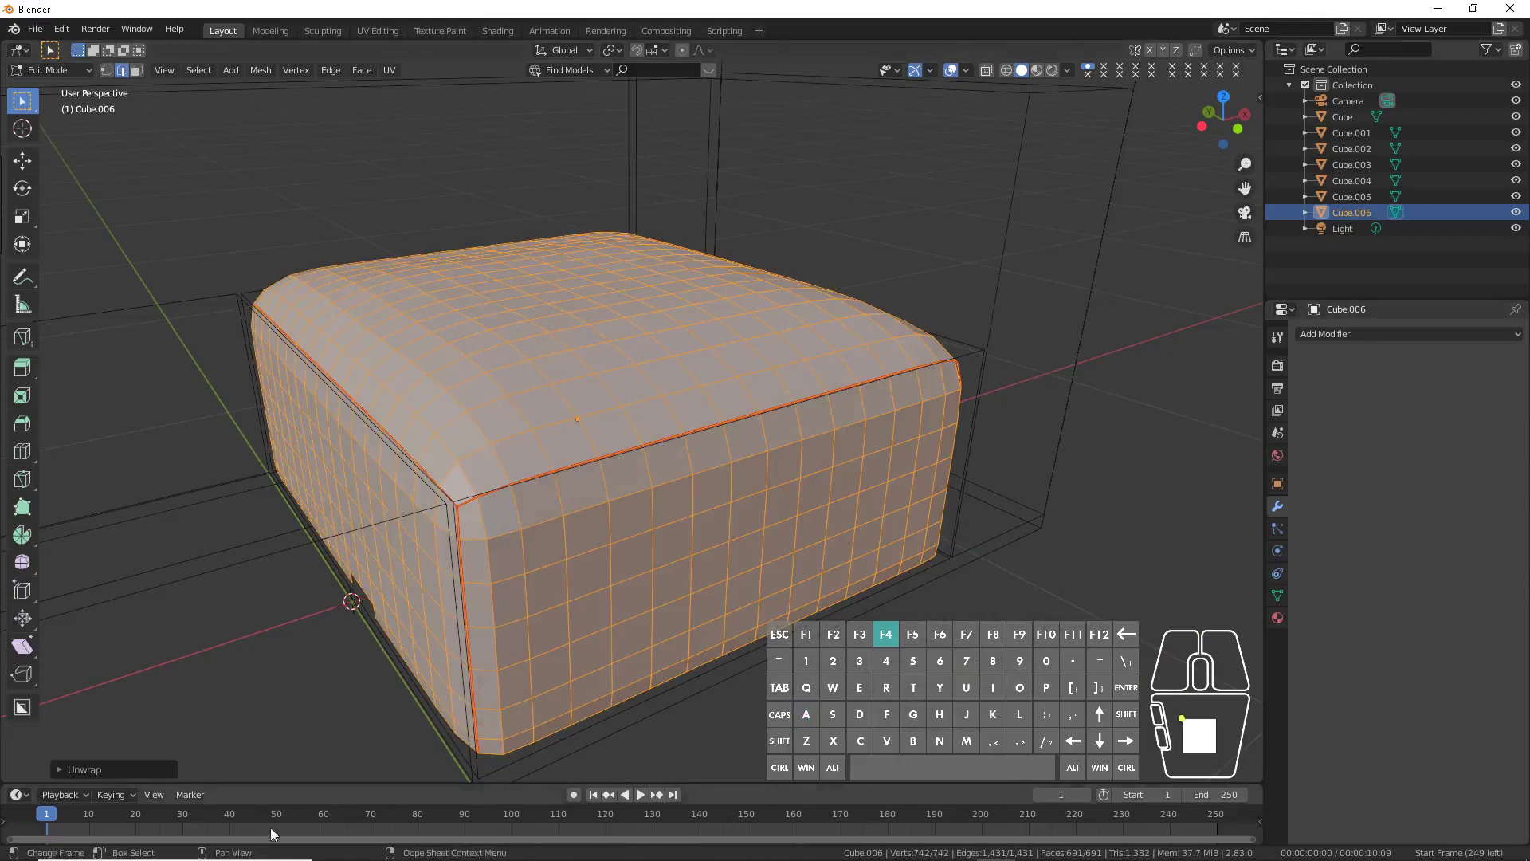
Step: Open the UV Editing workspace and frame the UV islands and the cushion in their views
{"action": "left_click", "coordinate": [379, 31]}
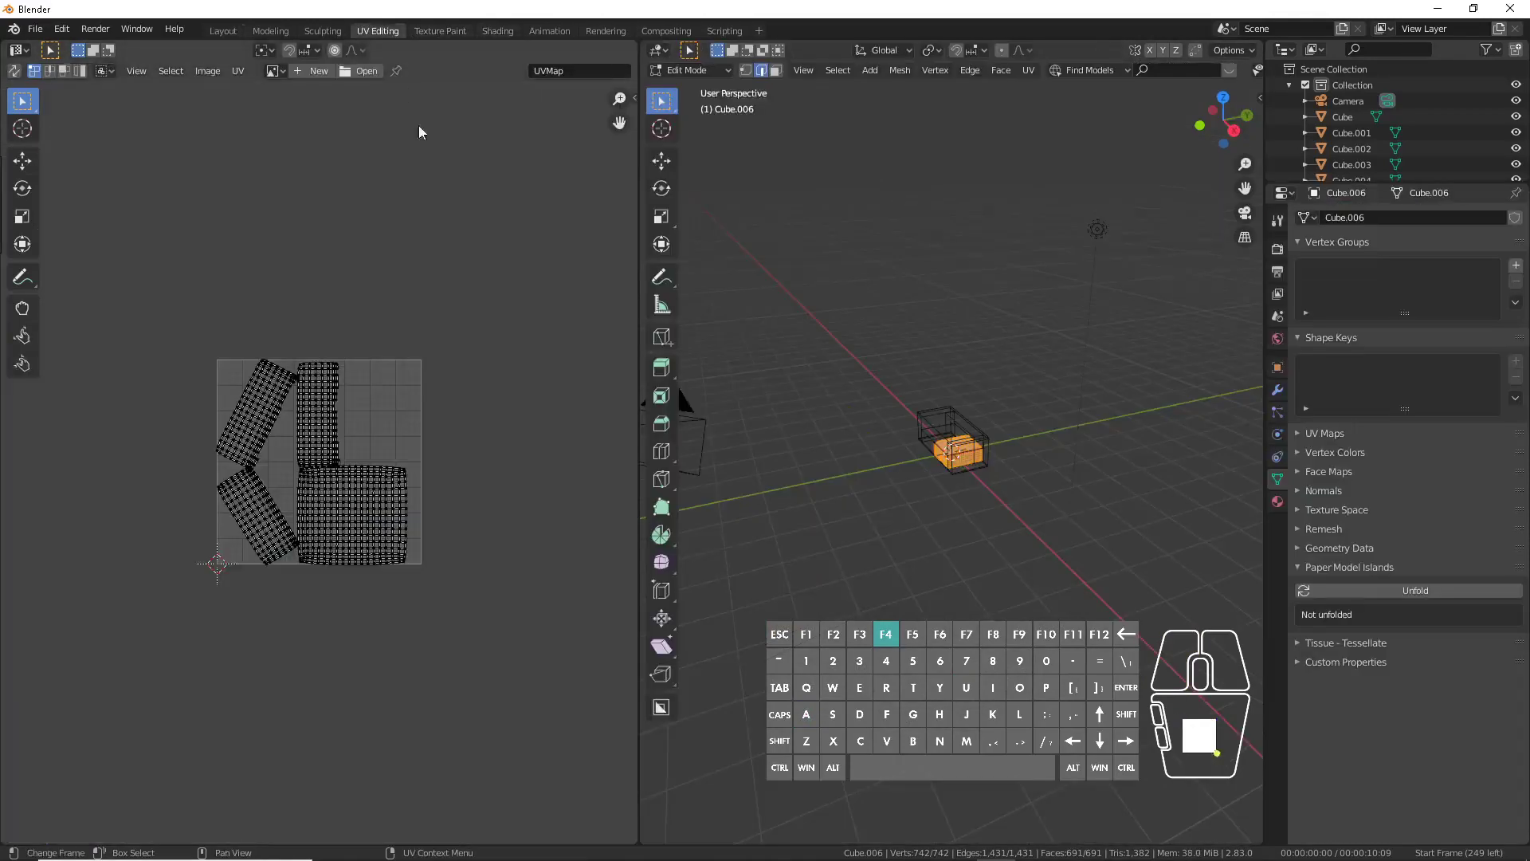
{"action": "scroll", "coordinate": [362, 439], "scroll_direction": "up", "scroll_amount": 3}
{"action": "scroll", "coordinate": [362, 438], "scroll_direction": "up", "scroll_amount": 1}
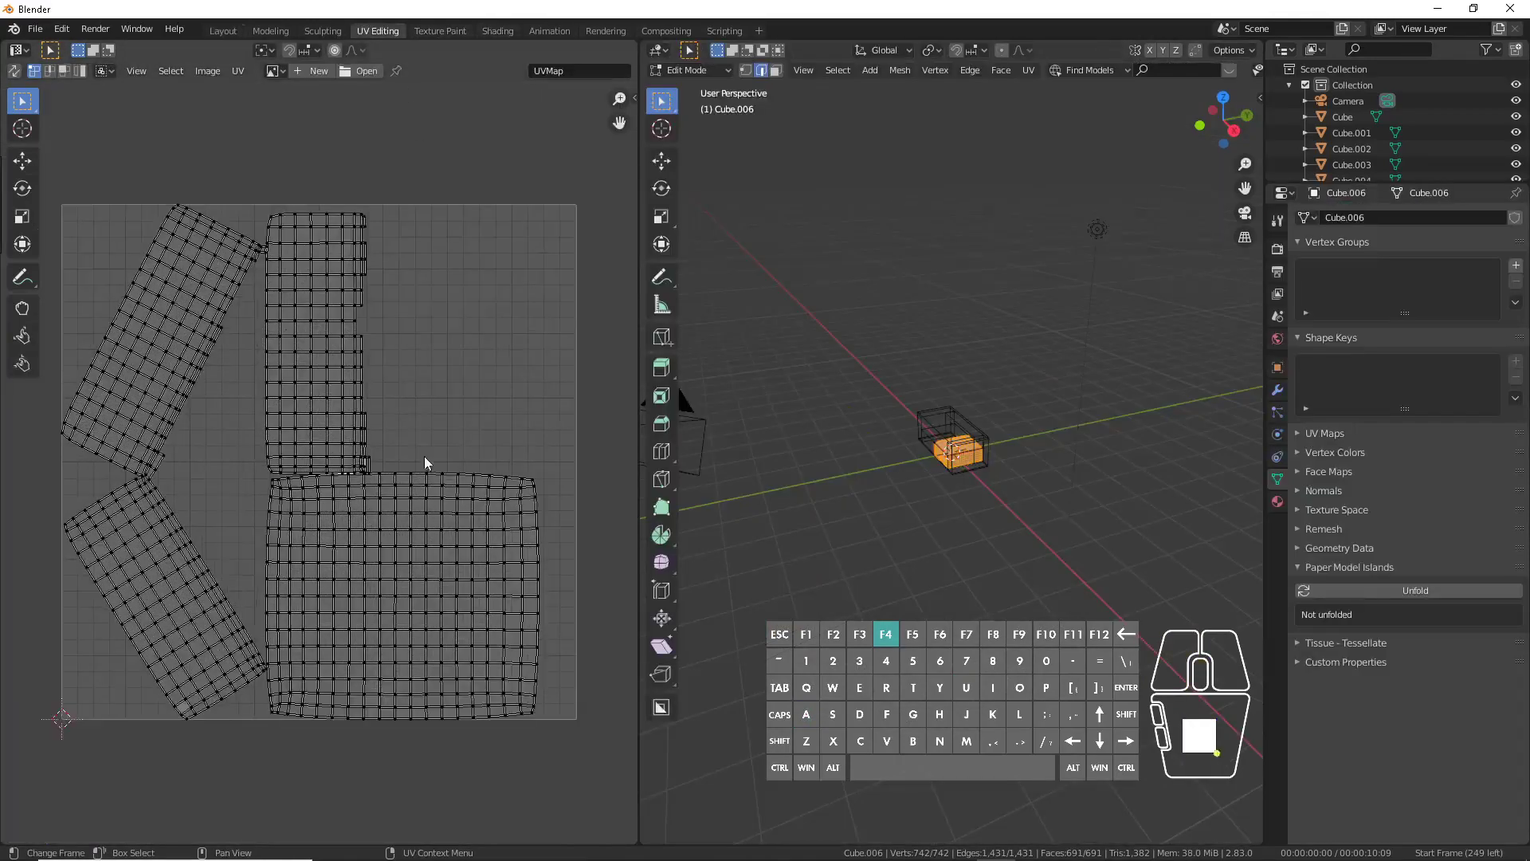
{"action": "middle_click_drag", "start_coordinate": [829, 496], "coordinate": [970, 485]}
{"action": "scroll", "coordinate": [977, 452], "scroll_direction": "up", "scroll_amount": 11}
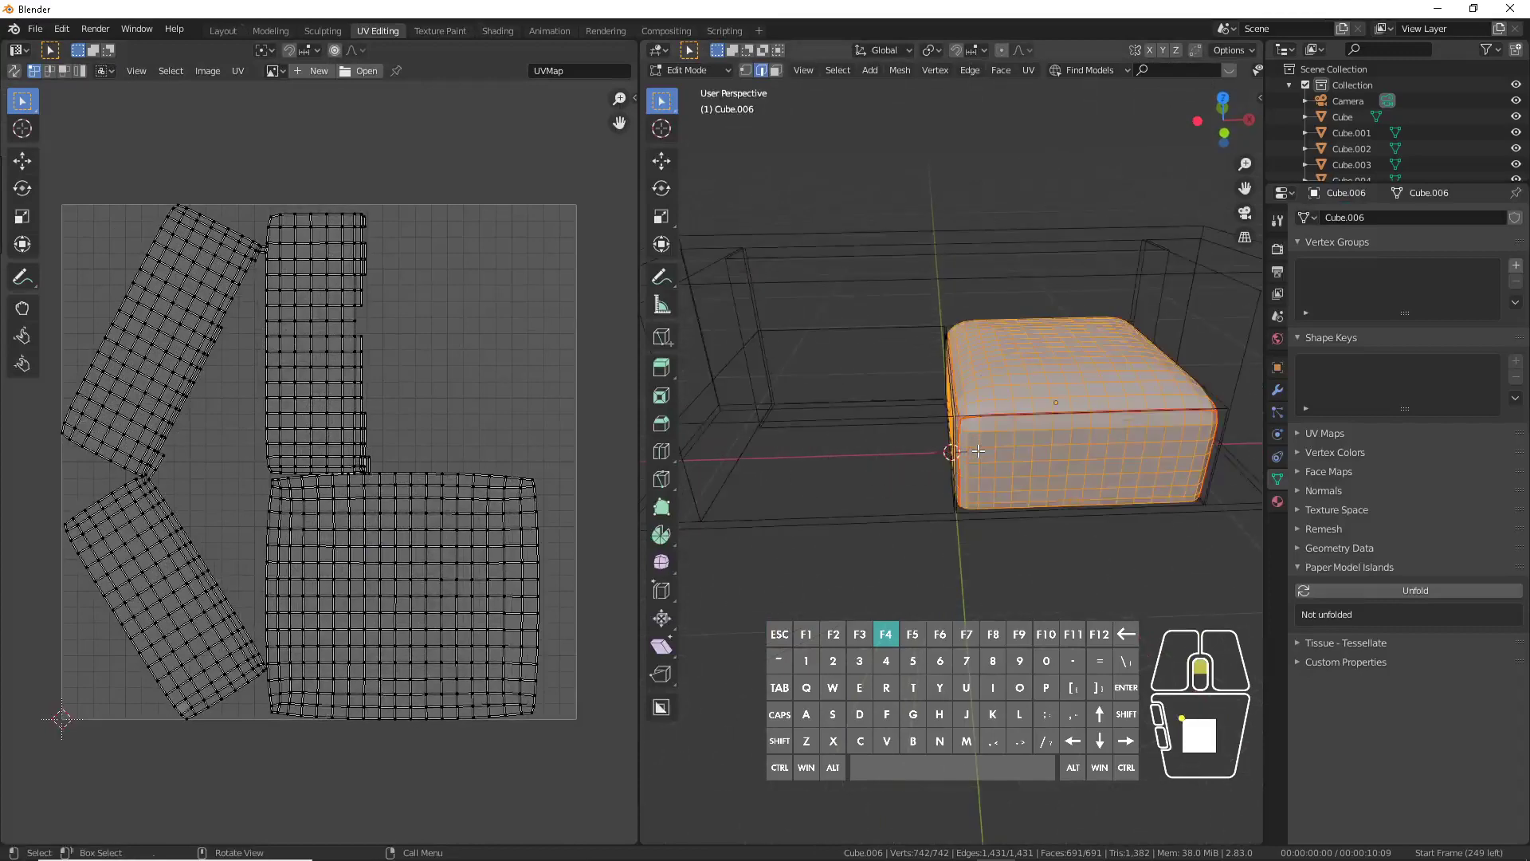
{"action": "middle_click_drag", "start_coordinate": [1105, 481], "coordinate": [901, 566], "text": "shift"}
{"action": "middle_click_drag", "start_coordinate": [901, 565], "coordinate": [1001, 575]}
Step: Apply the cushion's scale in Object Mode and unwrap the mesh again in Edit Mode
{"action": "key", "text": "Tab"}
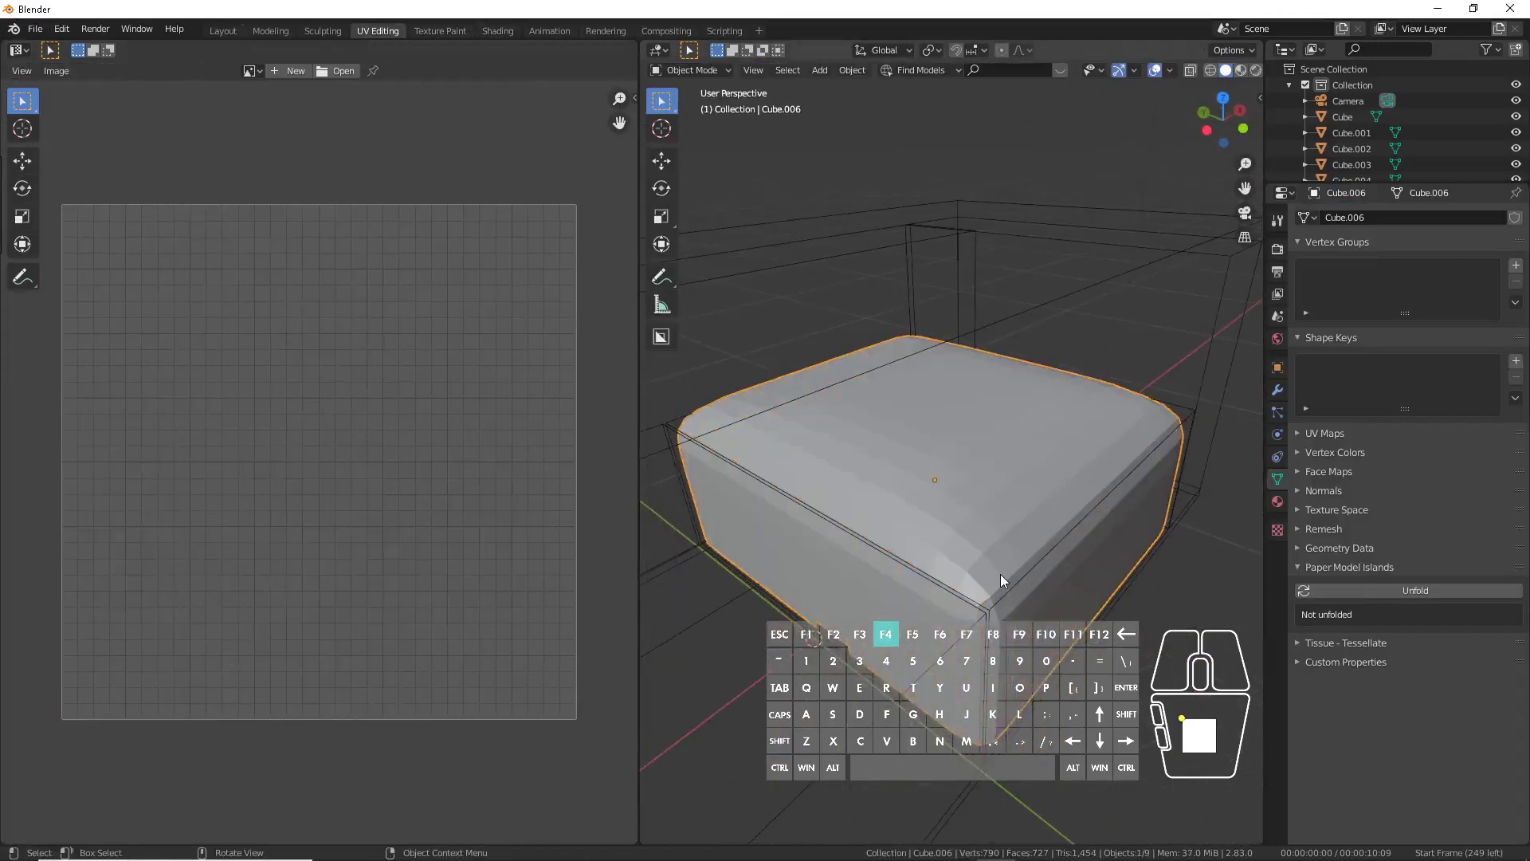
{"action": "key", "text": "ctrl+a"}
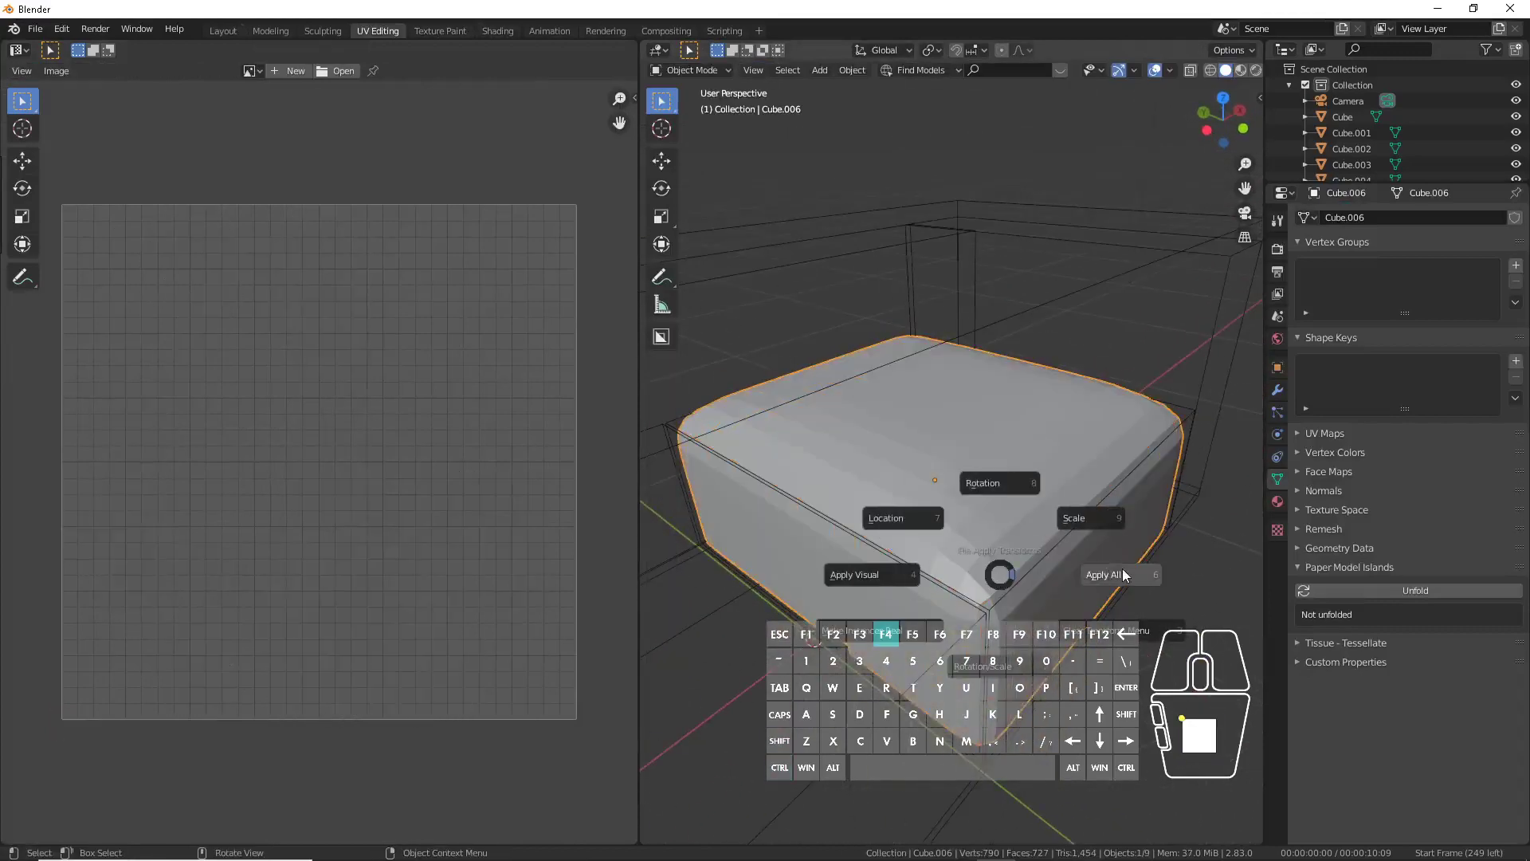
{"action": "left_click", "coordinate": [1078, 515]}
{"action": "key", "text": "Tab"}
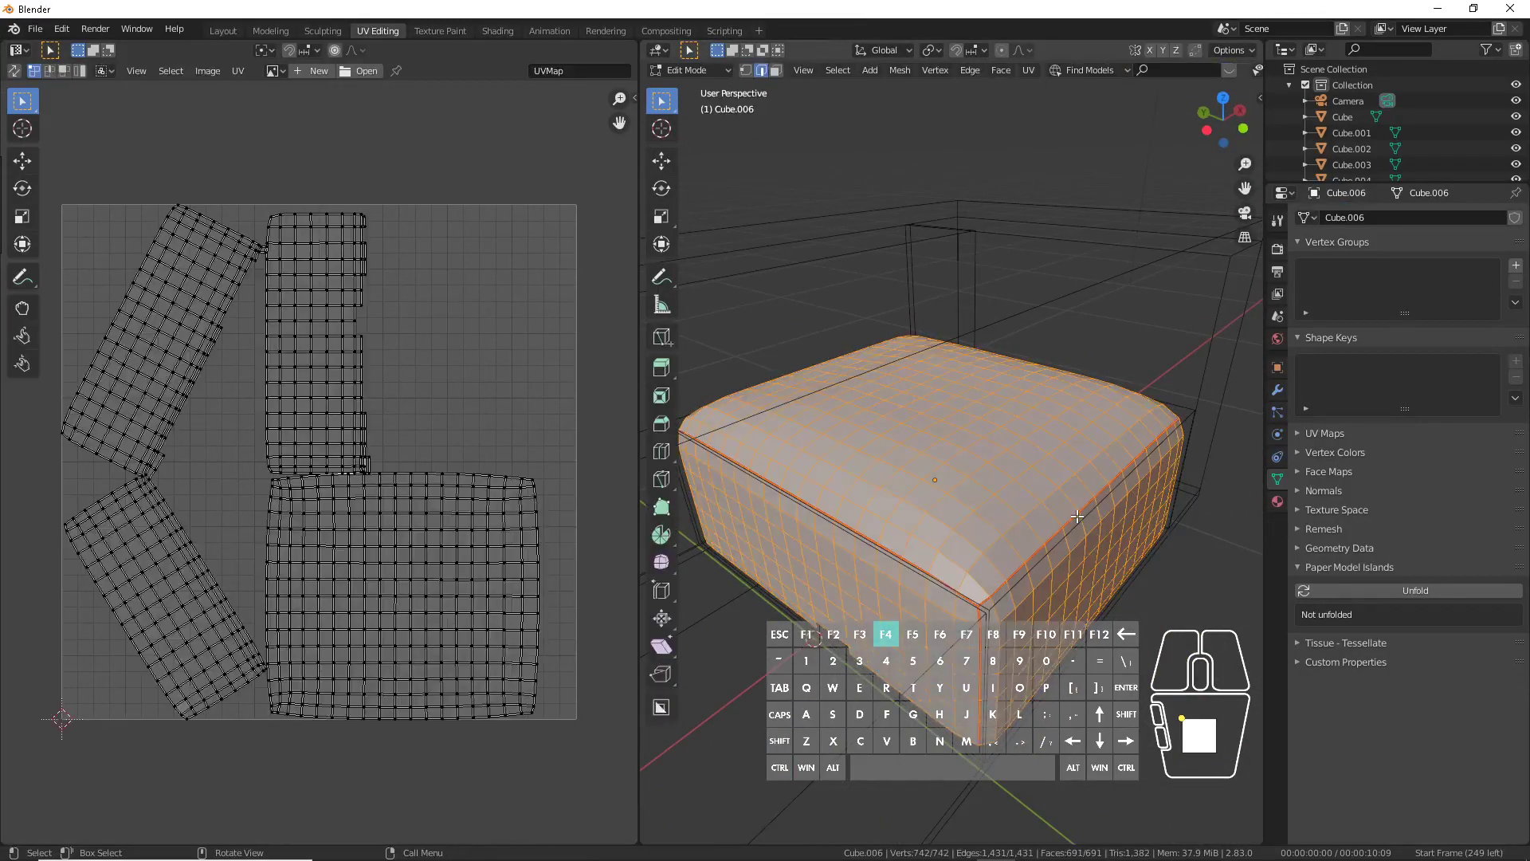
{"action": "key", "text": "u"}
{"action": "left_click", "coordinate": [1014, 335]}
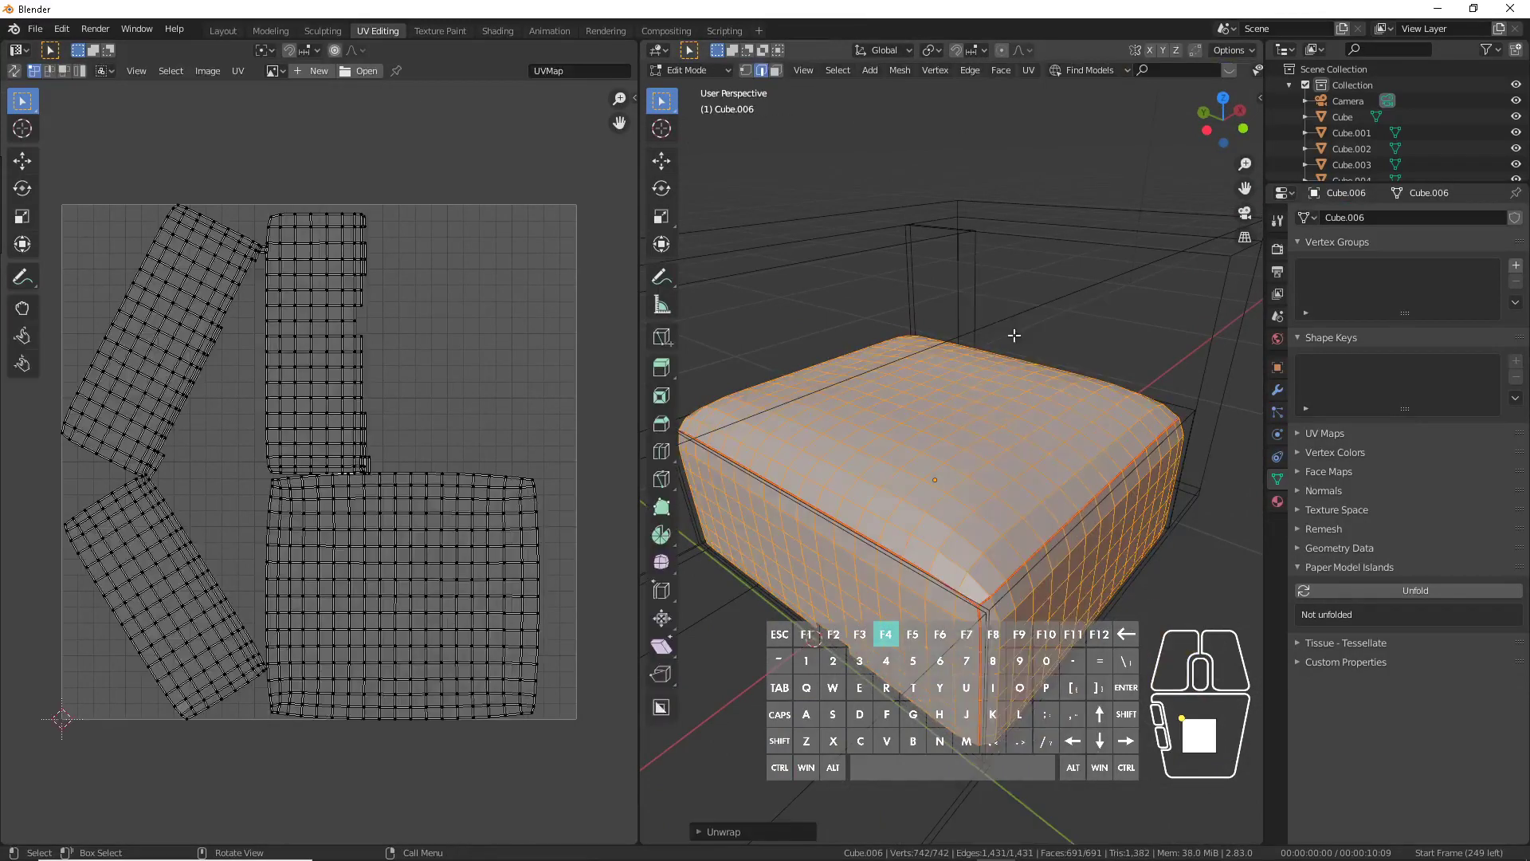
Step: Try Smart UV Project on the cushion and replace it with the standard seam-based Unwrap
{"action": "key", "text": "u"}
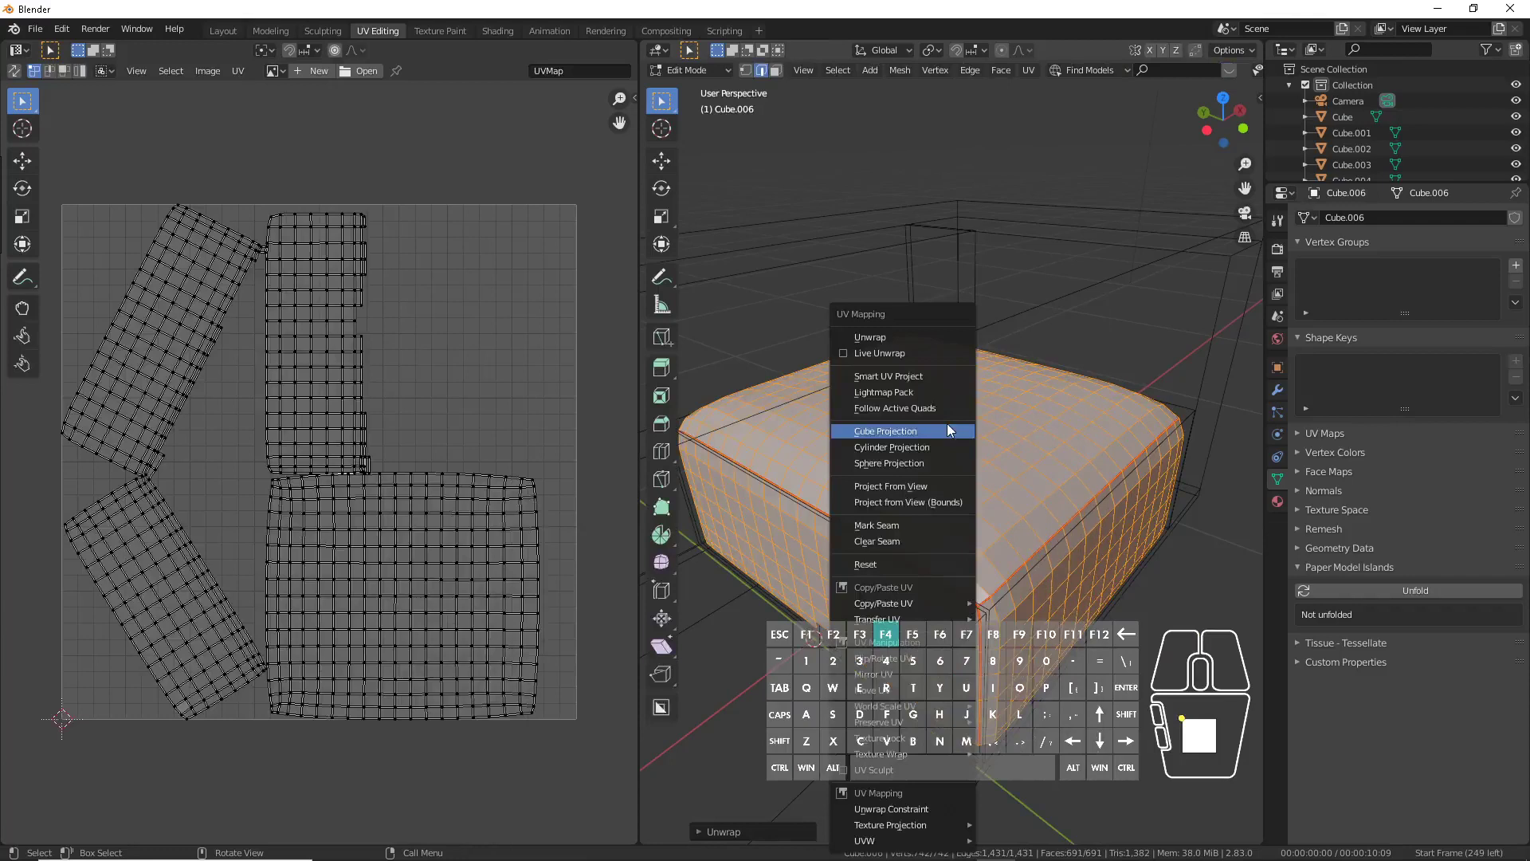
{"action": "left_click", "coordinate": [920, 380]}
{"action": "left_click", "coordinate": [919, 505]}
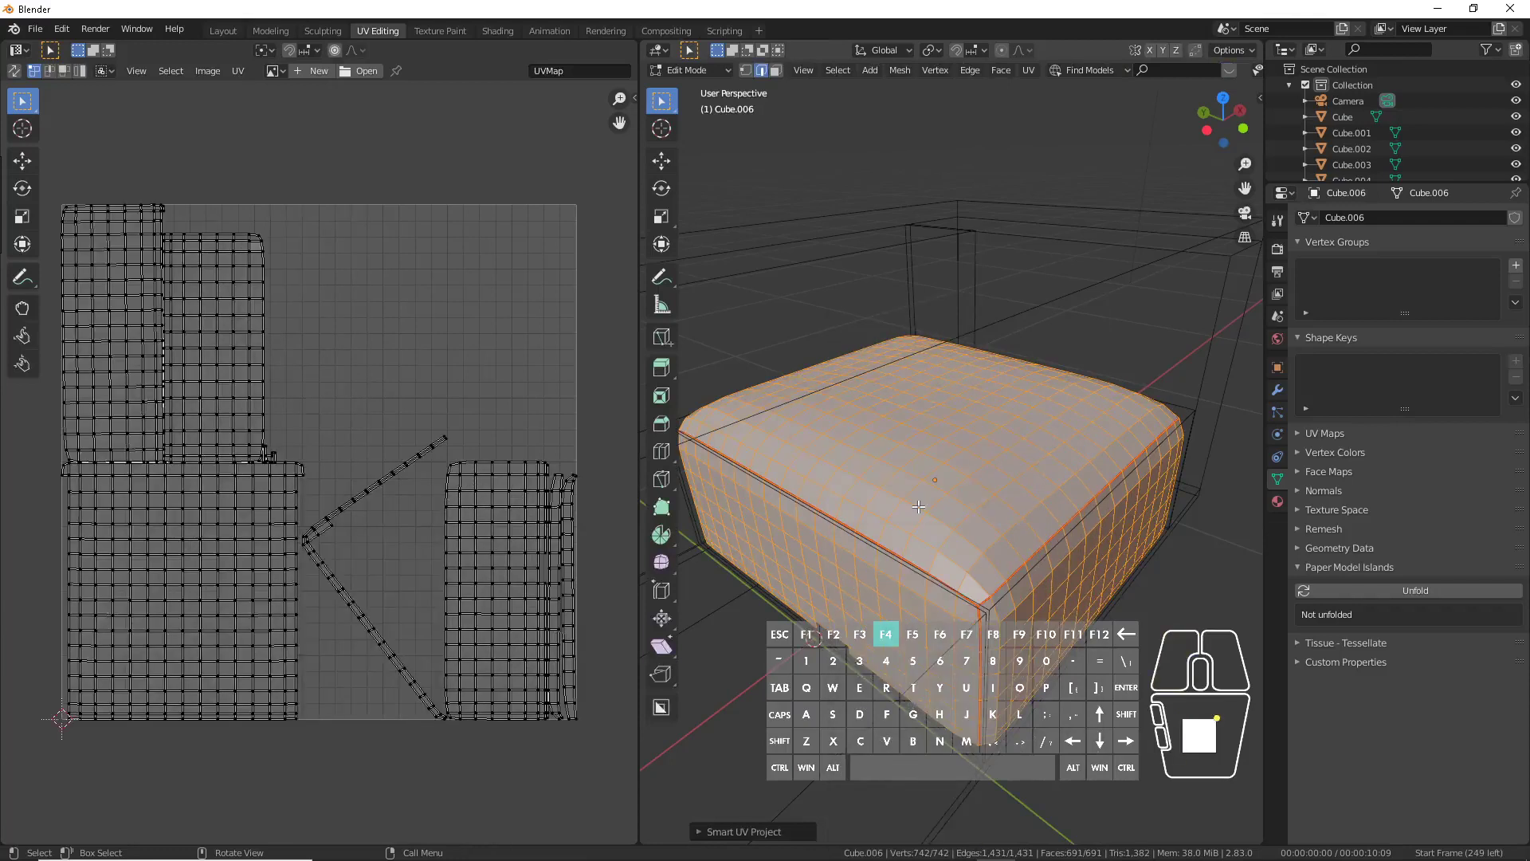
{"action": "key", "text": "u"}
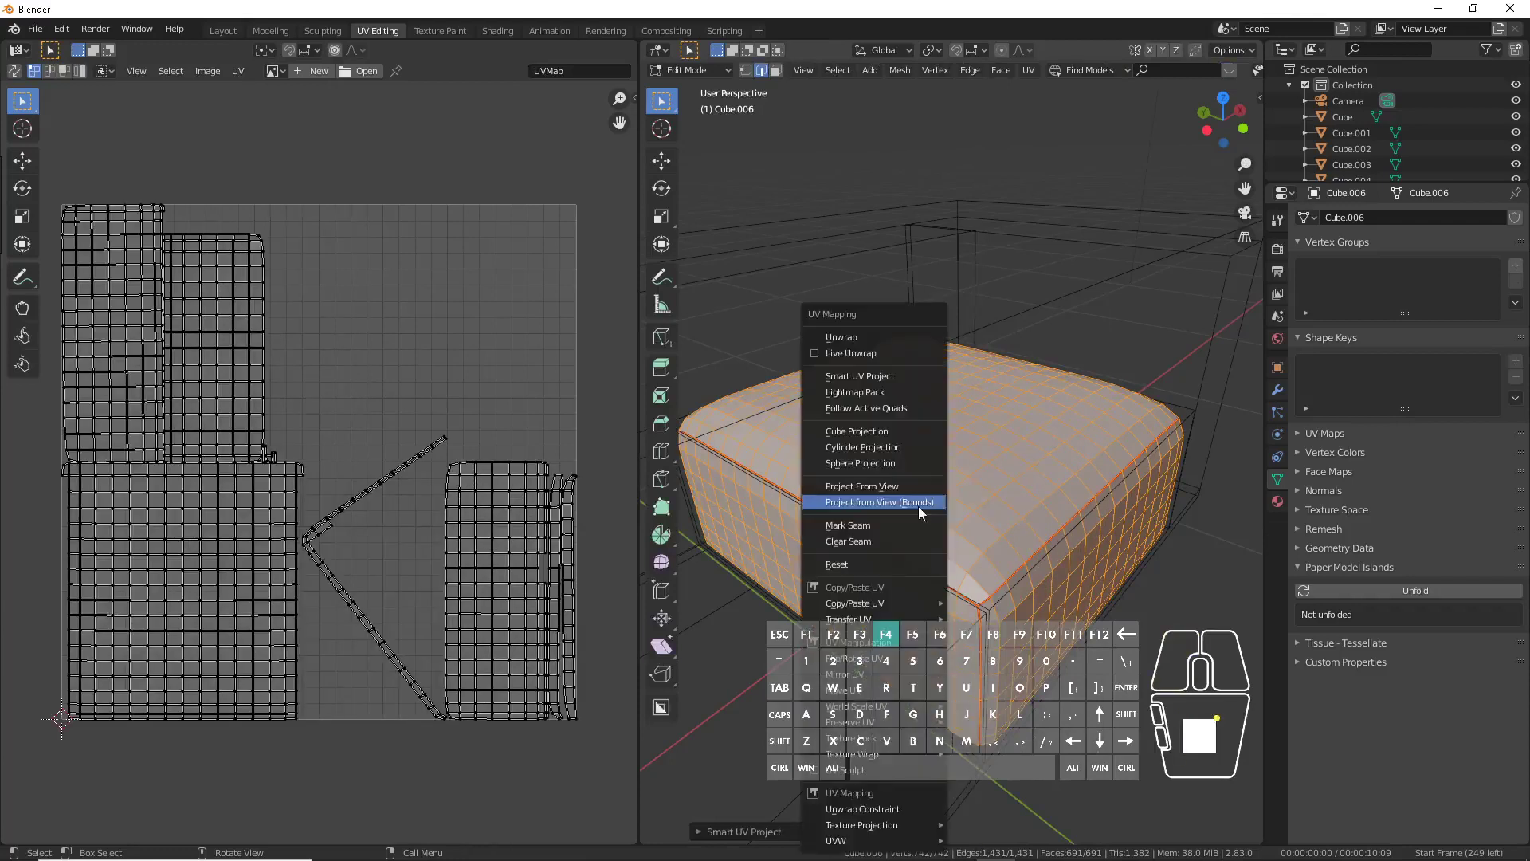
{"action": "left_click", "coordinate": [882, 337]}
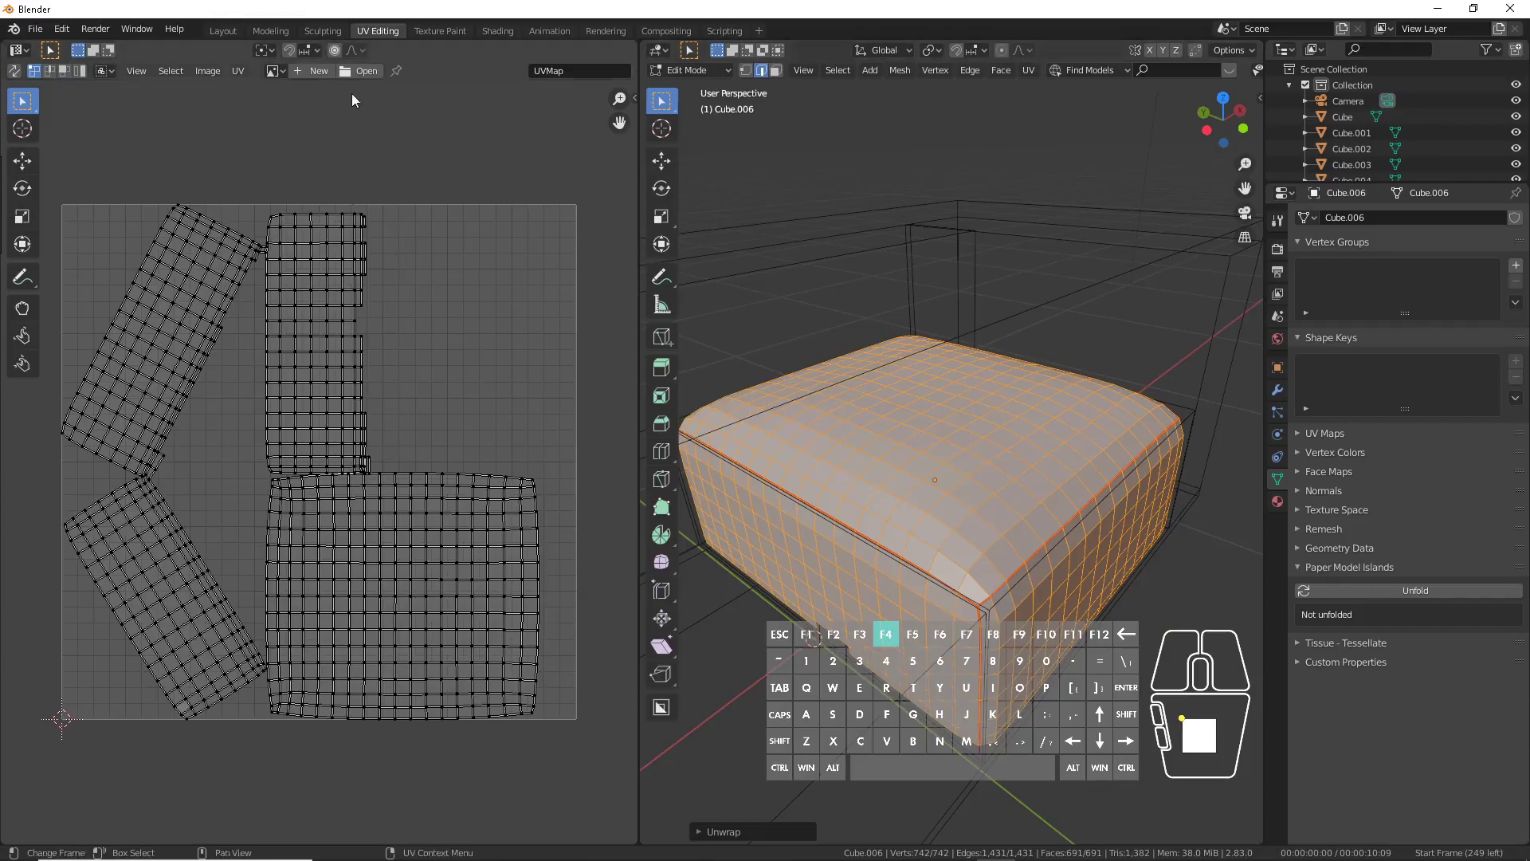
Step: Create a new 1024 × 1024 px image with the Color Grid generated type behind the cushion's UV islands
{"action": "left_click", "coordinate": [310, 72]}
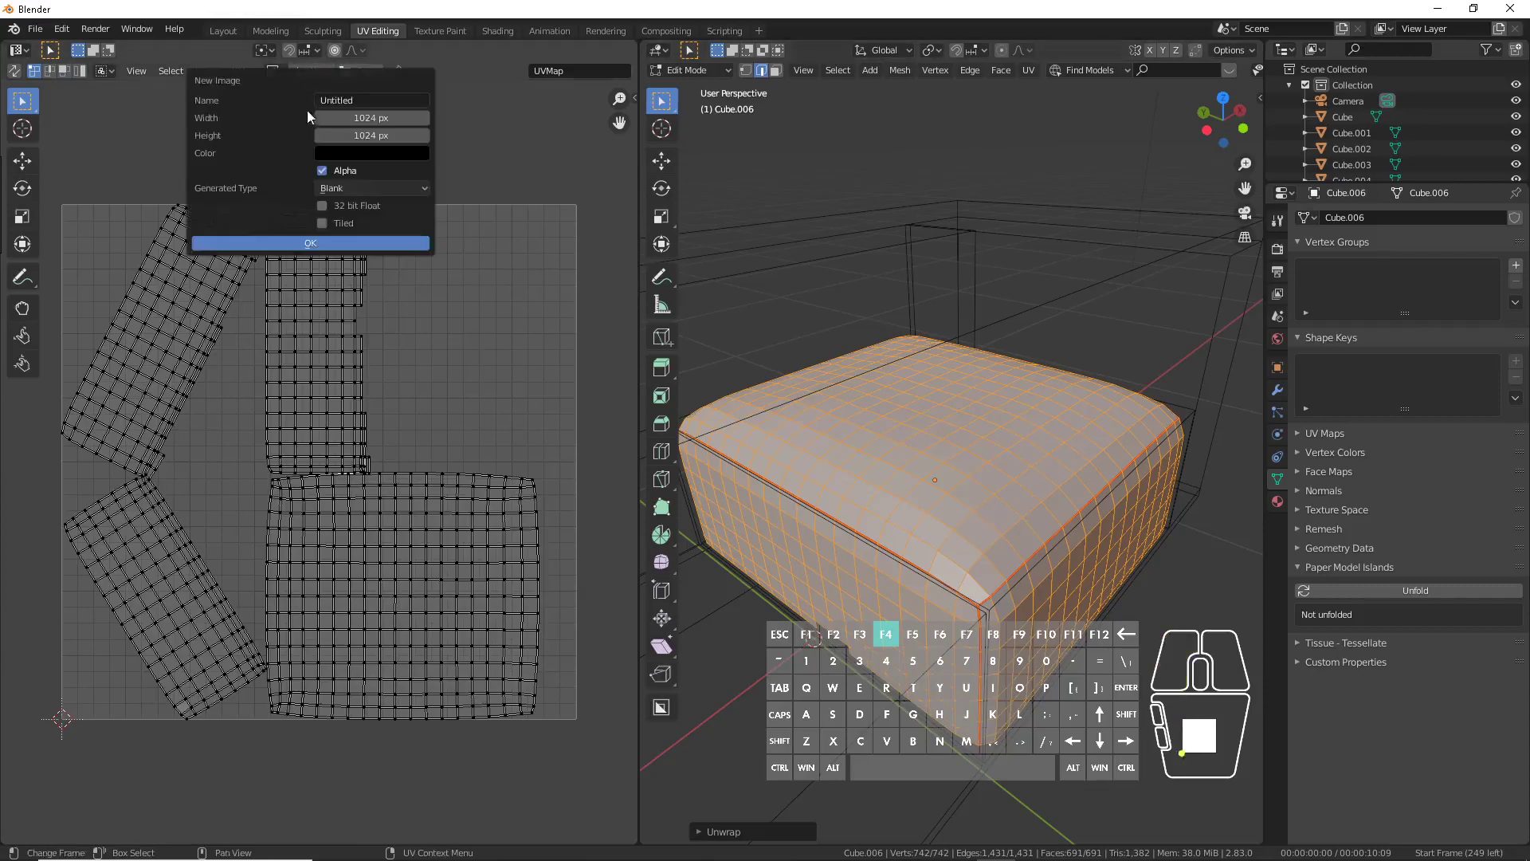
{"action": "left_click", "coordinate": [355, 188]}
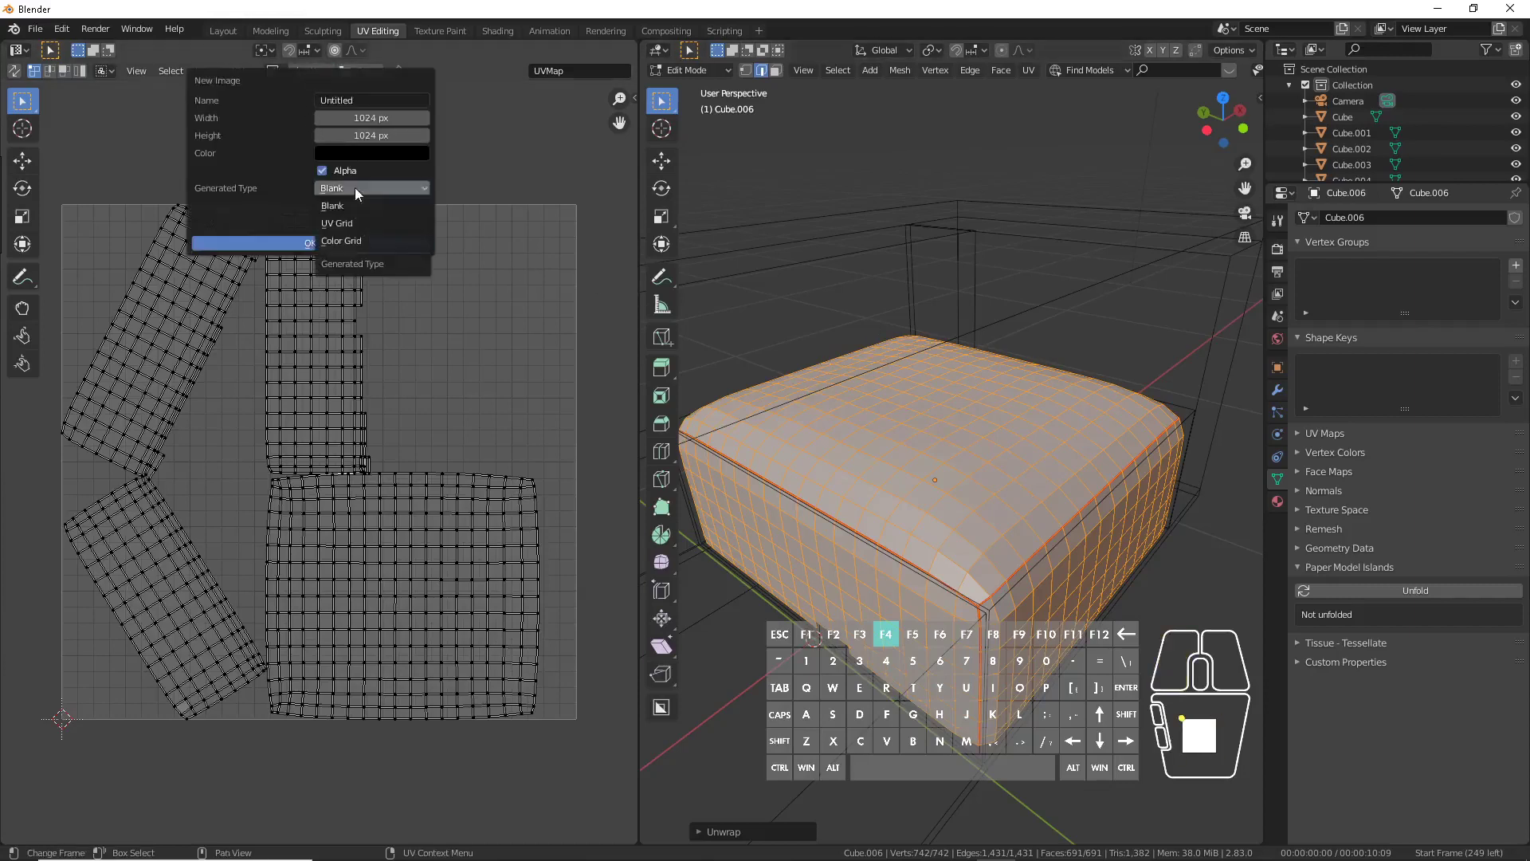
{"action": "left_click", "coordinate": [372, 236]}
{"action": "left_click", "coordinate": [357, 245]}
{"action": "scroll", "coordinate": [886, 337], "scroll_direction": "down", "scroll_amount": 1}
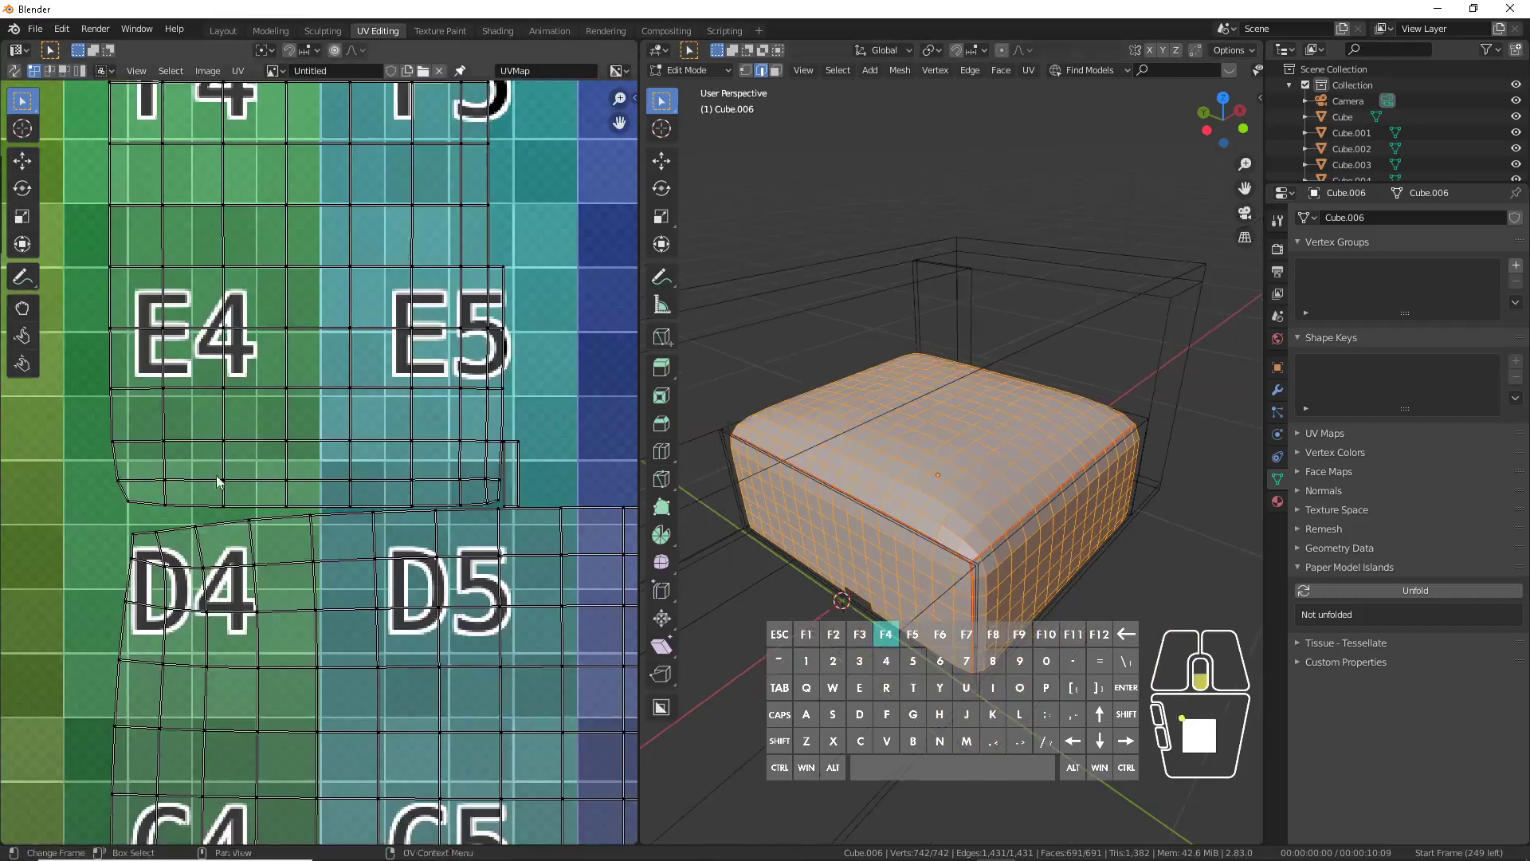
{"action": "scroll", "coordinate": [223, 475], "scroll_direction": "down", "scroll_amount": 5}
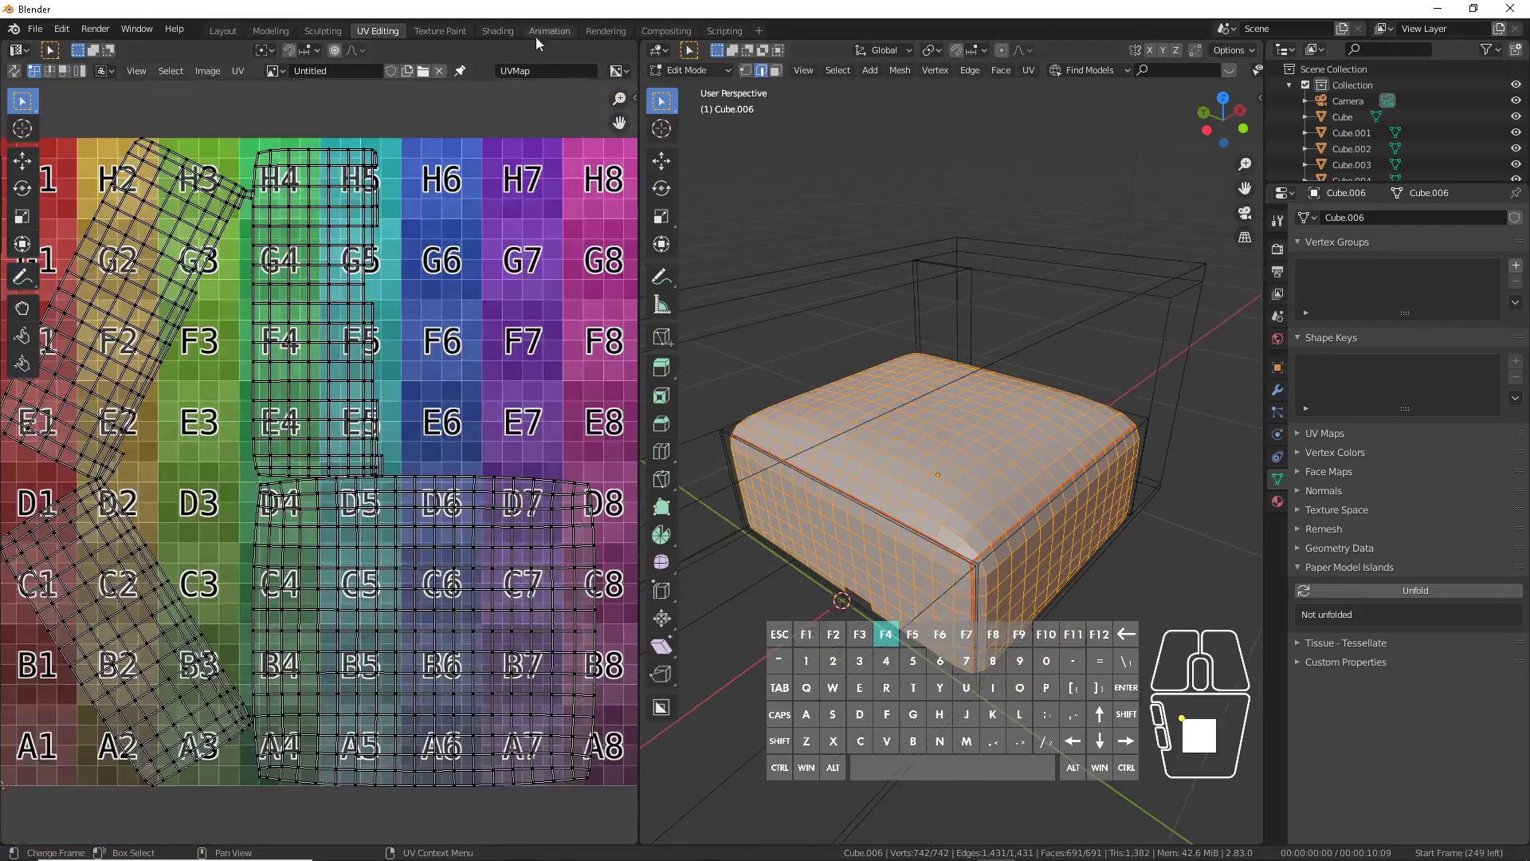
Step: Open the Shading workspace and add an Image Texture node beside the Principled BSDF of the cushion's material
{"action": "left_click", "coordinate": [499, 31]}
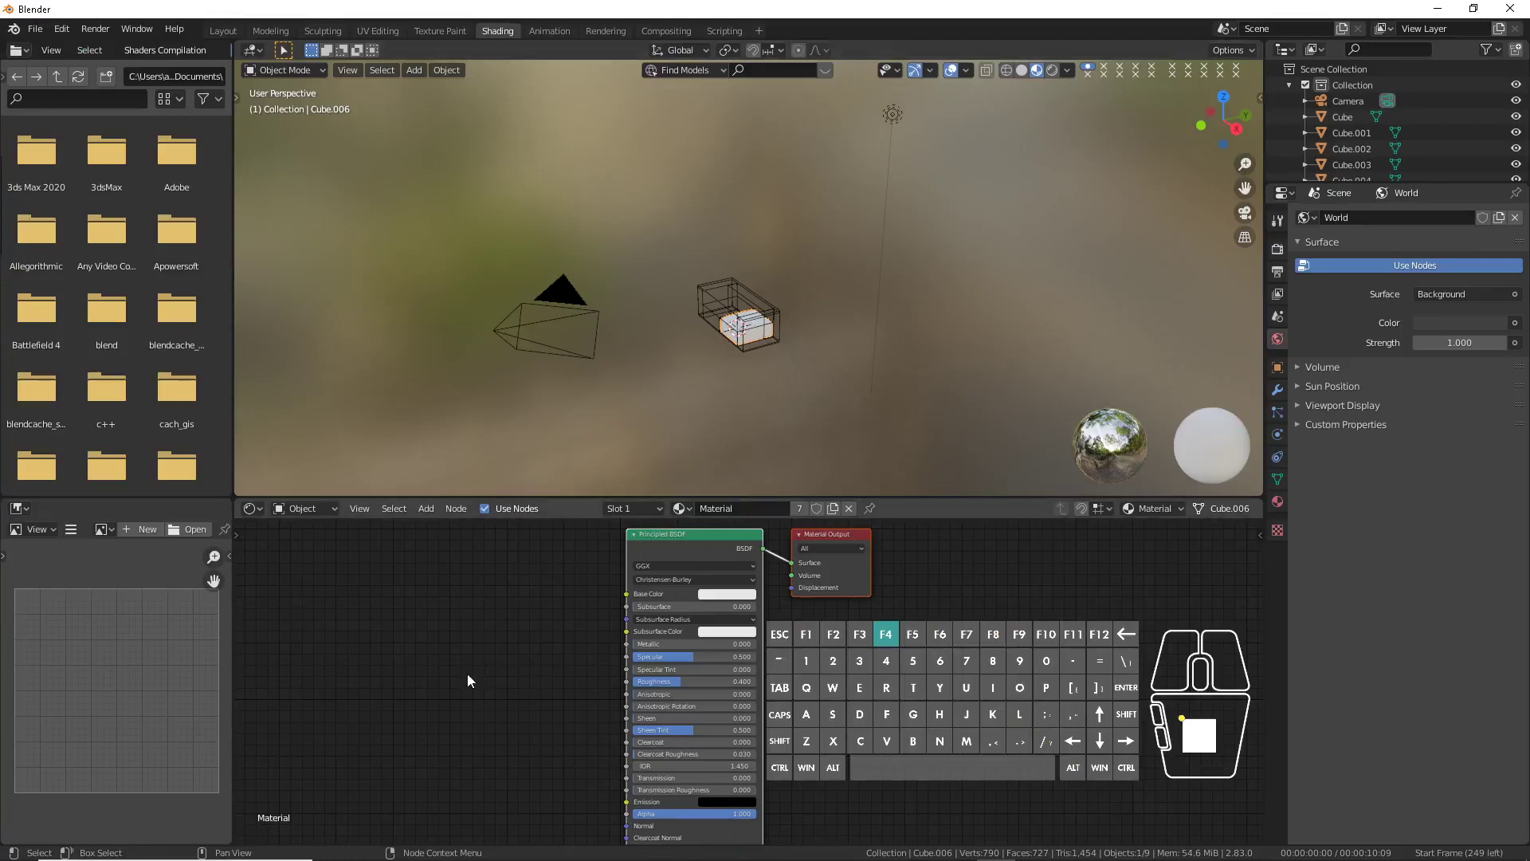
{"action": "key", "text": "shift+a"}
{"action": "left_click", "coordinate": [455, 656]}
{"action": "type", "text": "im"}
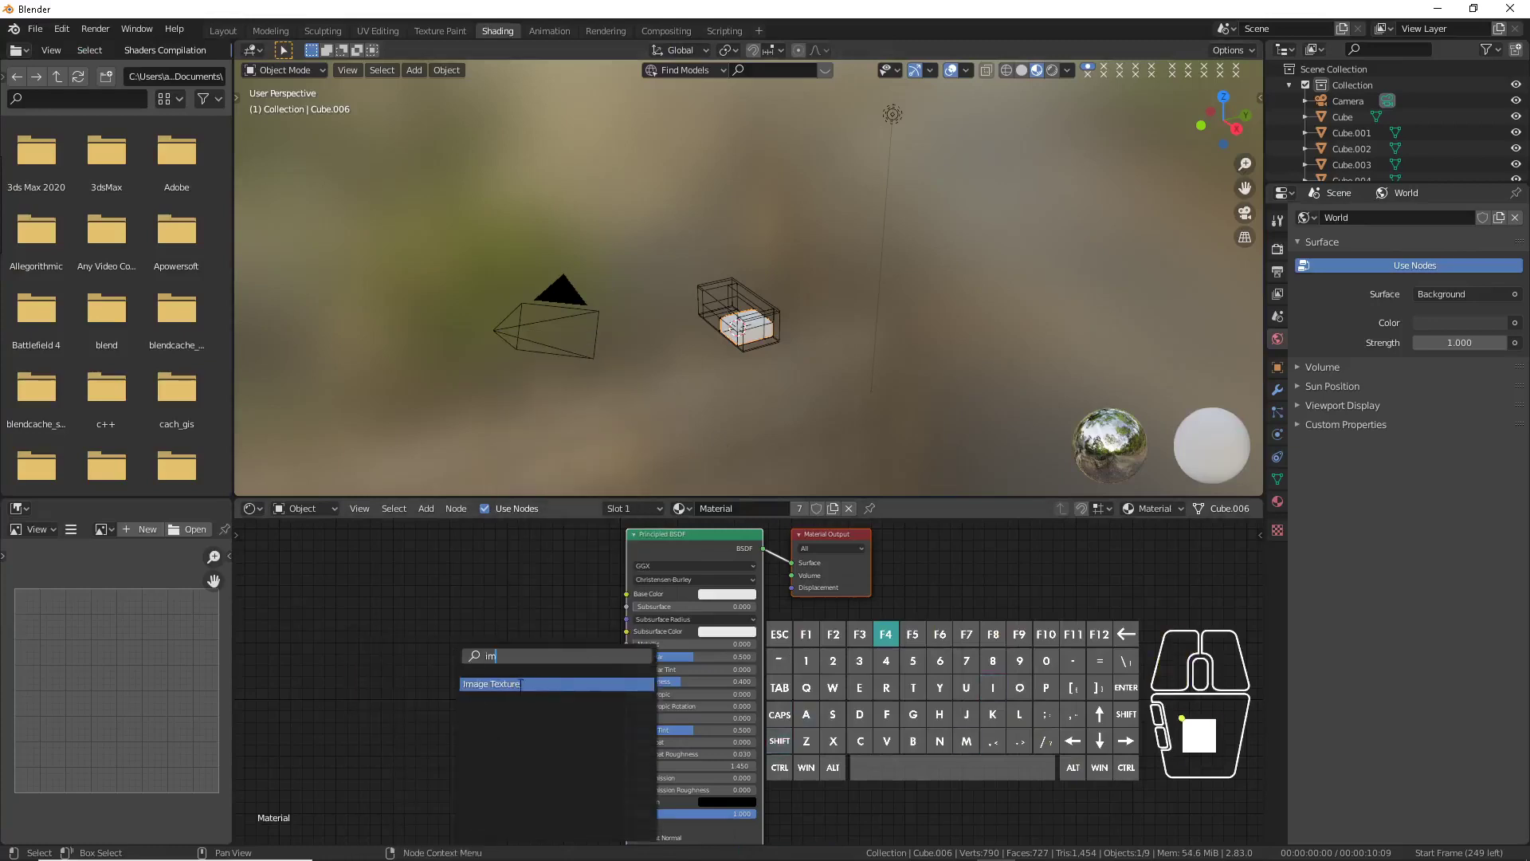
{"action": "left_click", "coordinate": [521, 684]}
{"action": "left_click", "coordinate": [385, 593]}
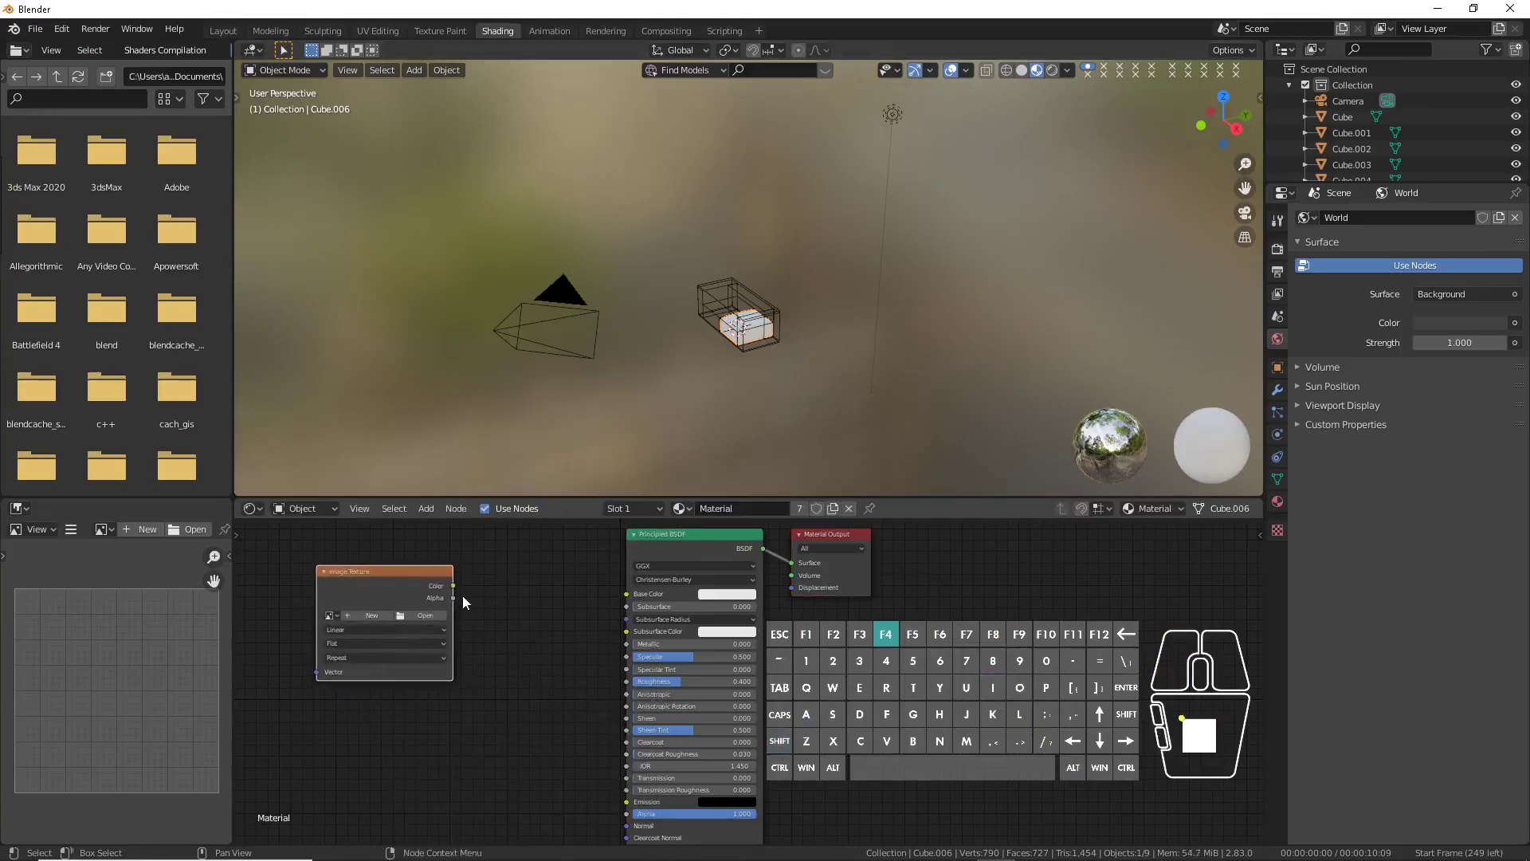
Step: Connect the Image Texture's Color to the Principled BSDF's Base Color and assign the Untitled image to the node
{"action": "left_click_drag", "start_coordinate": [454, 586], "coordinate": [483, 590]}
{"action": "left_click_drag", "start_coordinate": [632, 608], "coordinate": [628, 595]}
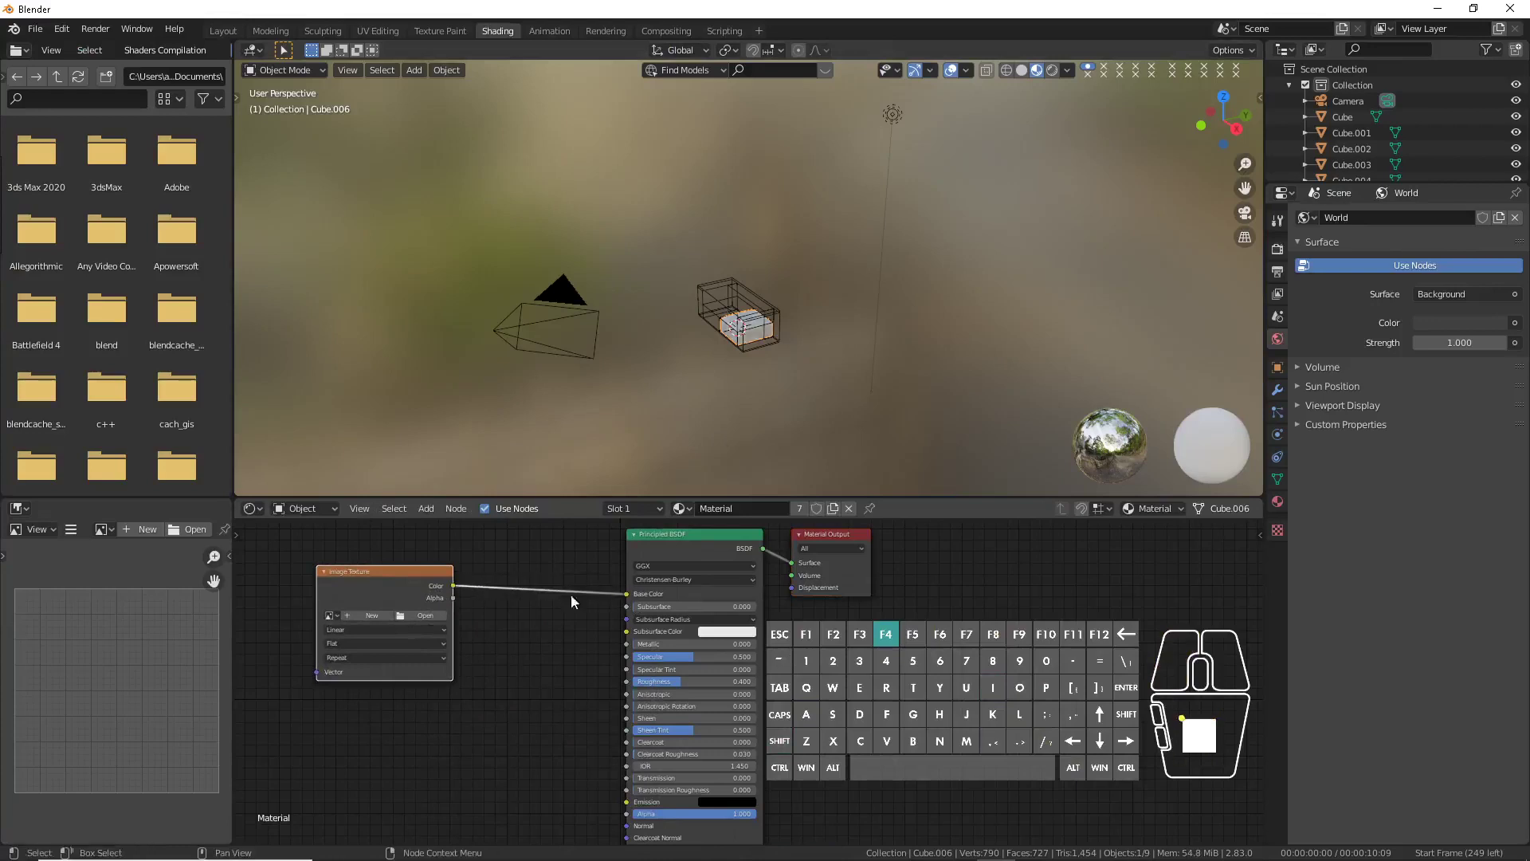
{"action": "left_click", "coordinate": [362, 619]}
{"action": "left_click", "coordinate": [367, 646]}
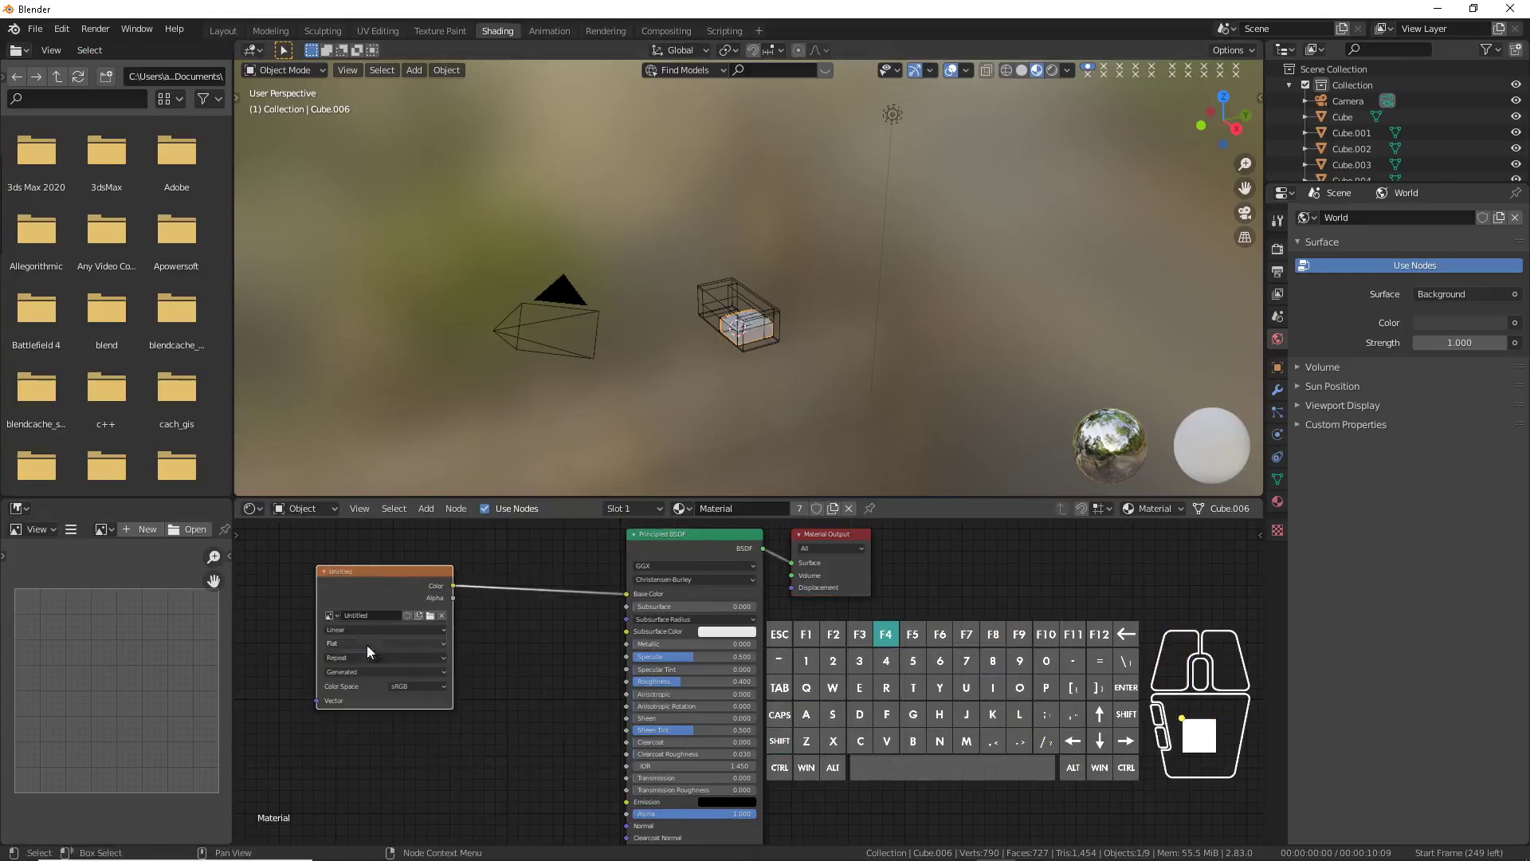
Step: Return to the Layout workspace, display the cushion in Material Preview shading and deselect its whole mesh in Edit Mode
{"action": "left_click", "coordinate": [223, 32]}
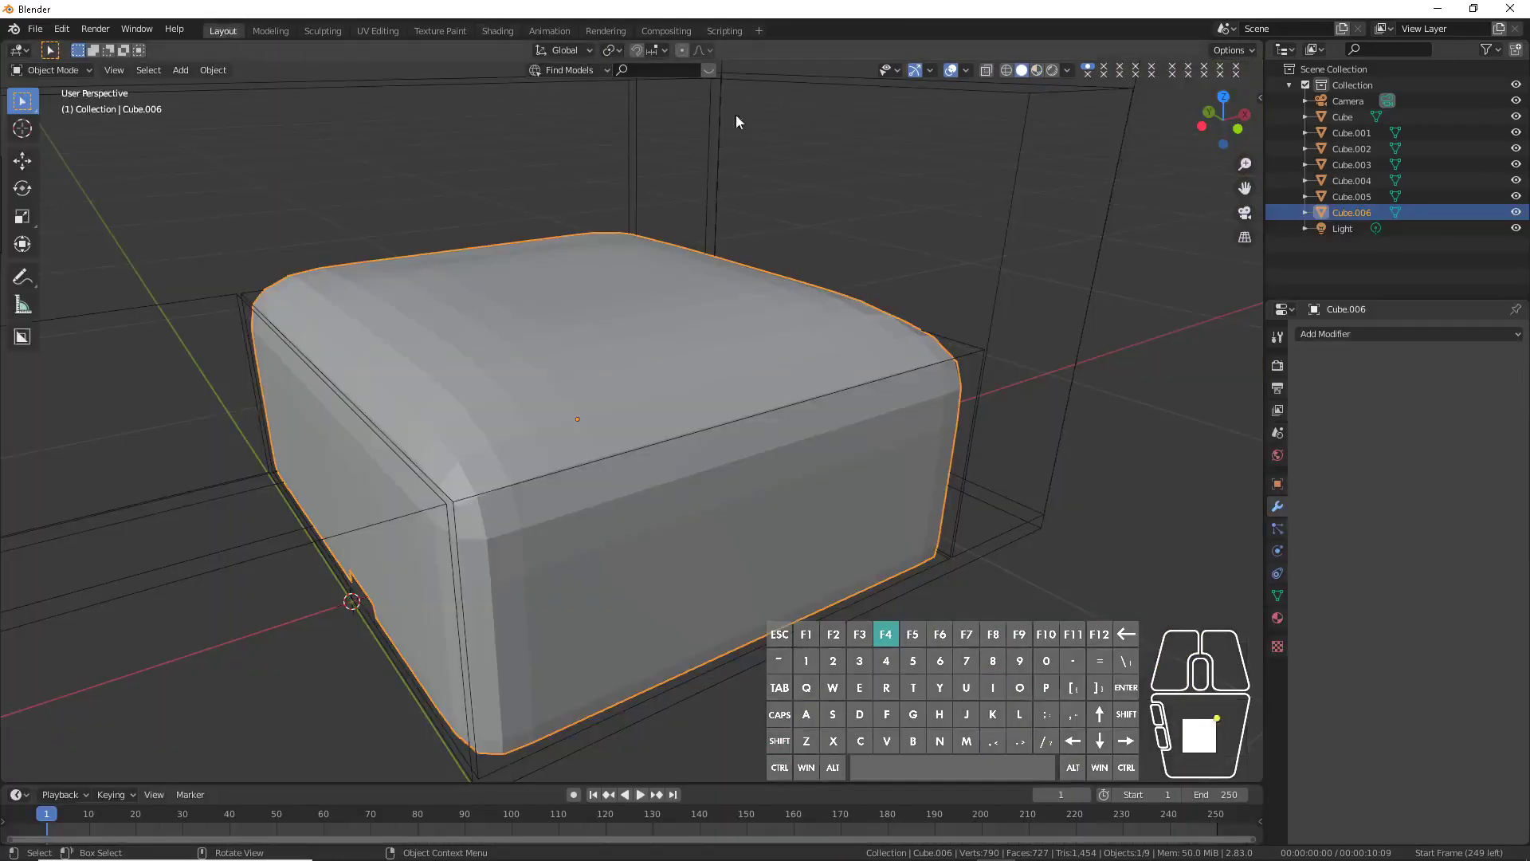
{"action": "left_click", "coordinate": [1036, 72]}
{"action": "mouse_move", "coordinate": [642, 389]}
{"action": "middle_mouse_down"}
{"action": "mouse_move", "coordinate": [691, 400]}
{"action": "mouse_move", "coordinate": [608, 403]}
{"action": "mouse_move", "coordinate": [586, 446]}
{"action": "mouse_move", "coordinate": [586, 509]}
{"action": "mouse_move", "coordinate": [461, 443]}
{"action": "mouse_move", "coordinate": [539, 427]}
{"action": "mouse_move", "coordinate": [648, 453]}
{"action": "middle_mouse_up"}
{"action": "key", "text": "Tab"}
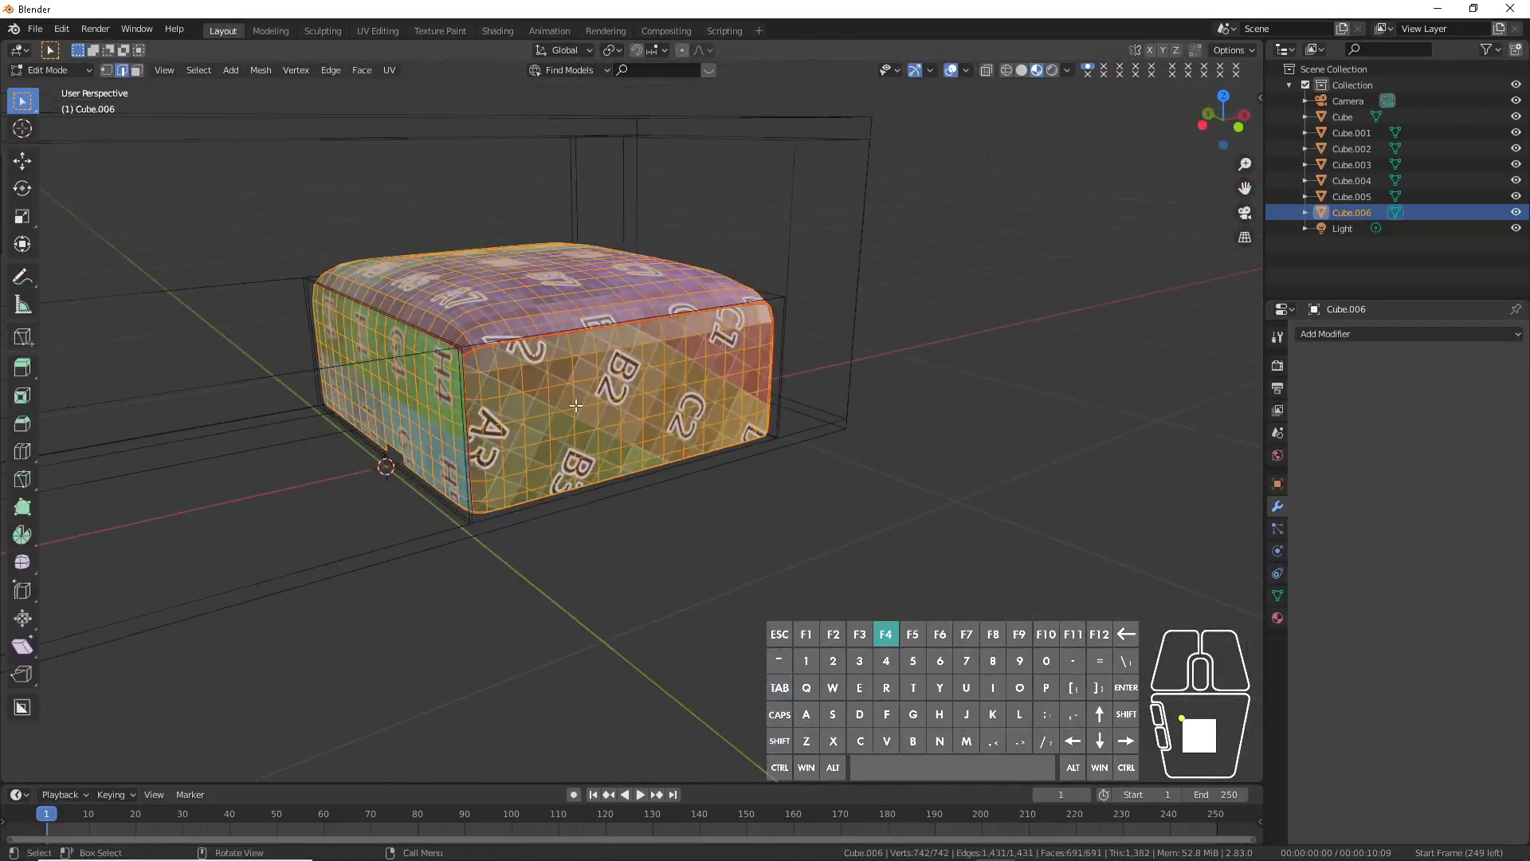
{"action": "scroll", "coordinate": [575, 405], "scroll_direction": "up", "scroll_amount": 2}
{"action": "key", "text": "alt+a"}
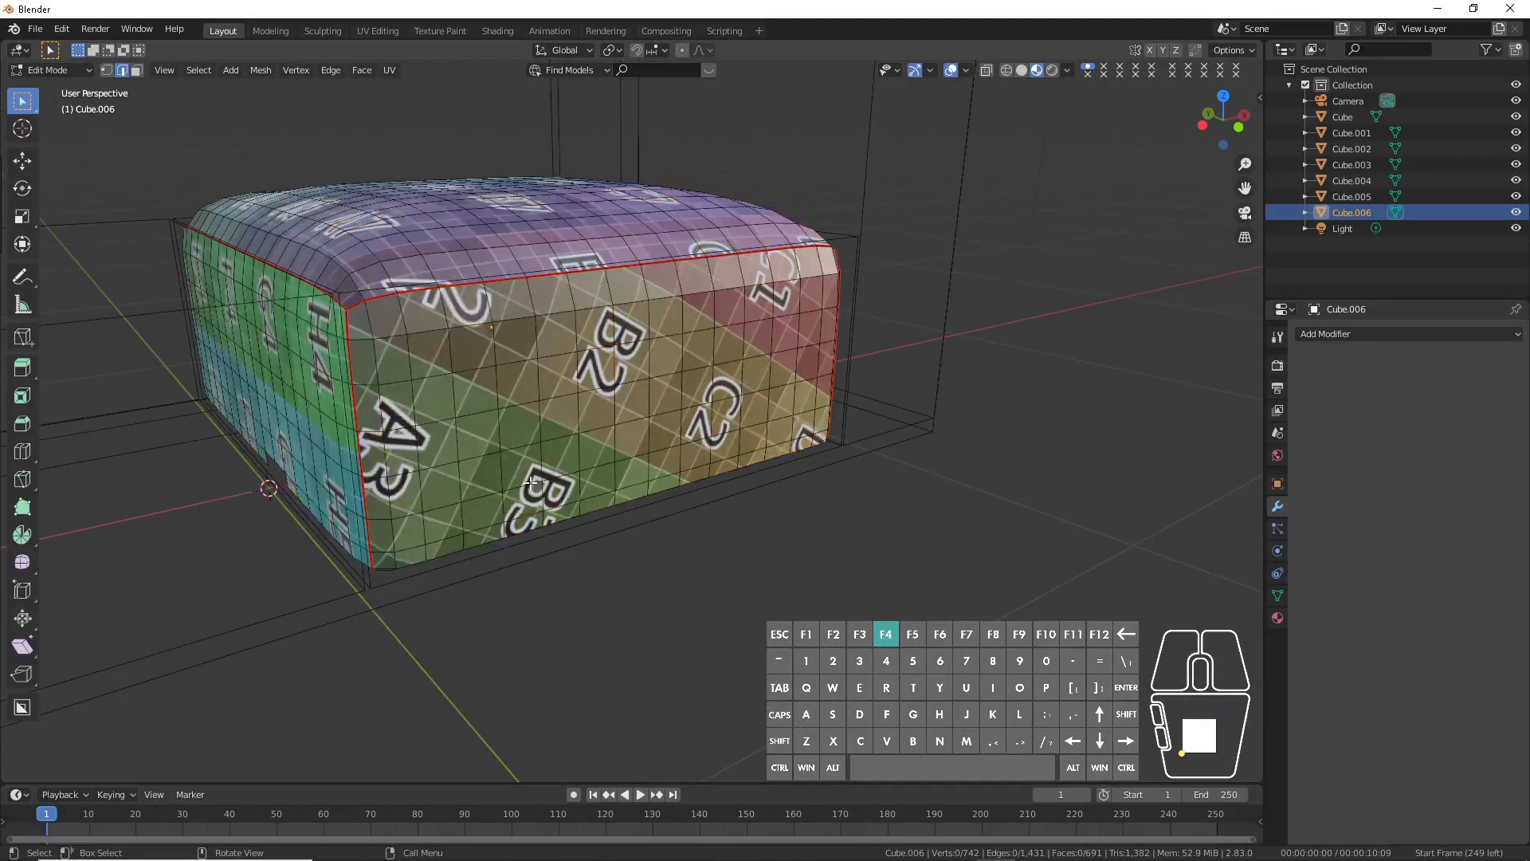
{"action": "key", "text": "c"}
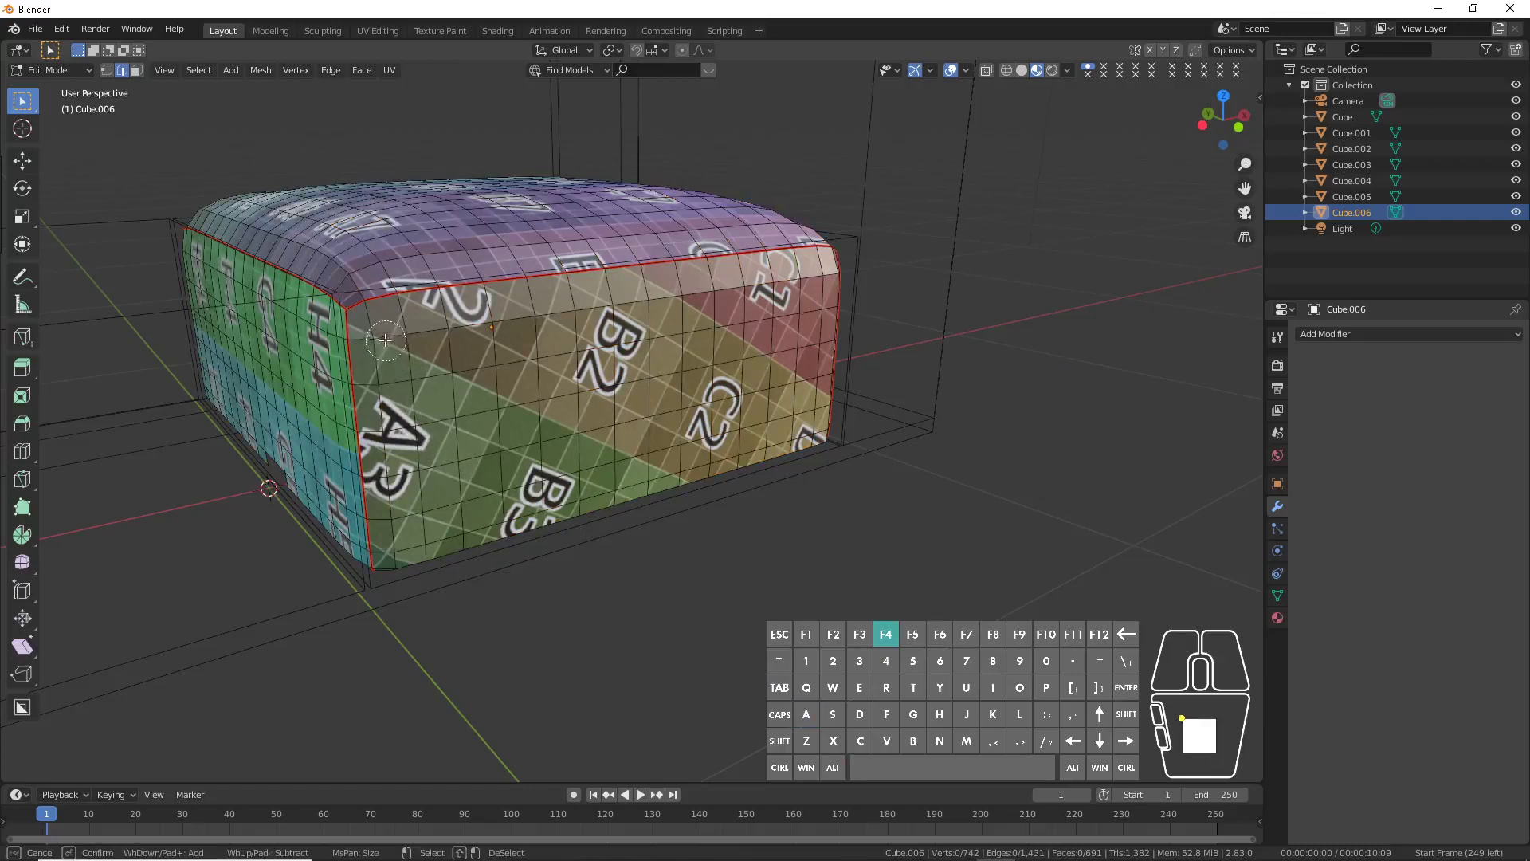
{"action": "left_click_drag", "start_coordinate": [381, 334], "coordinate": [470, 326]}
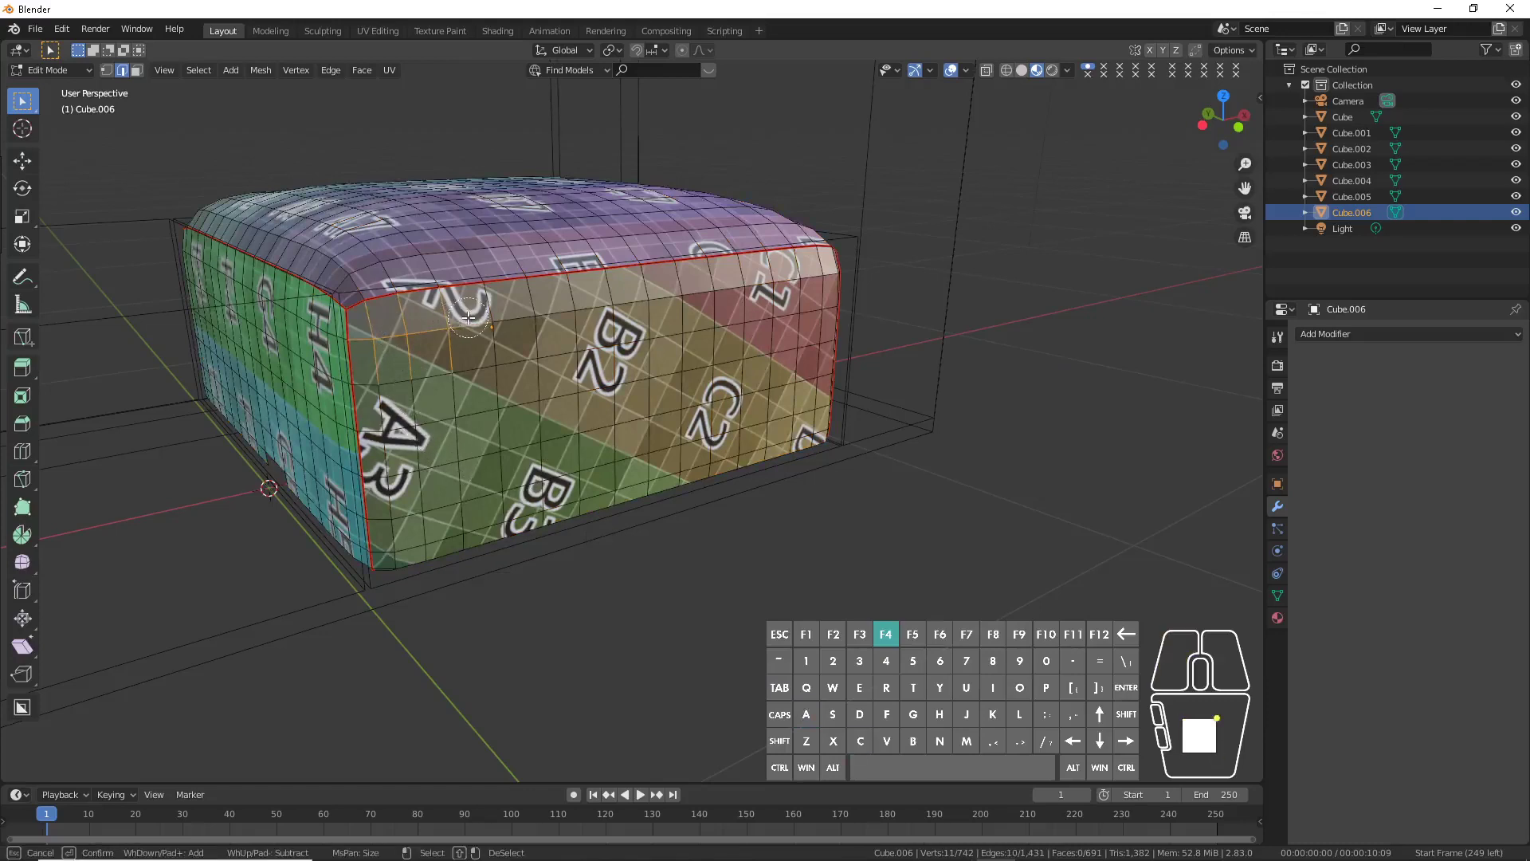
{"action": "right_click", "coordinate": [139, 74]}
Step: In face select mode, select all faces of the cushion's front side with Circle Select and unwrap them
{"action": "left_click", "coordinate": [136, 71]}
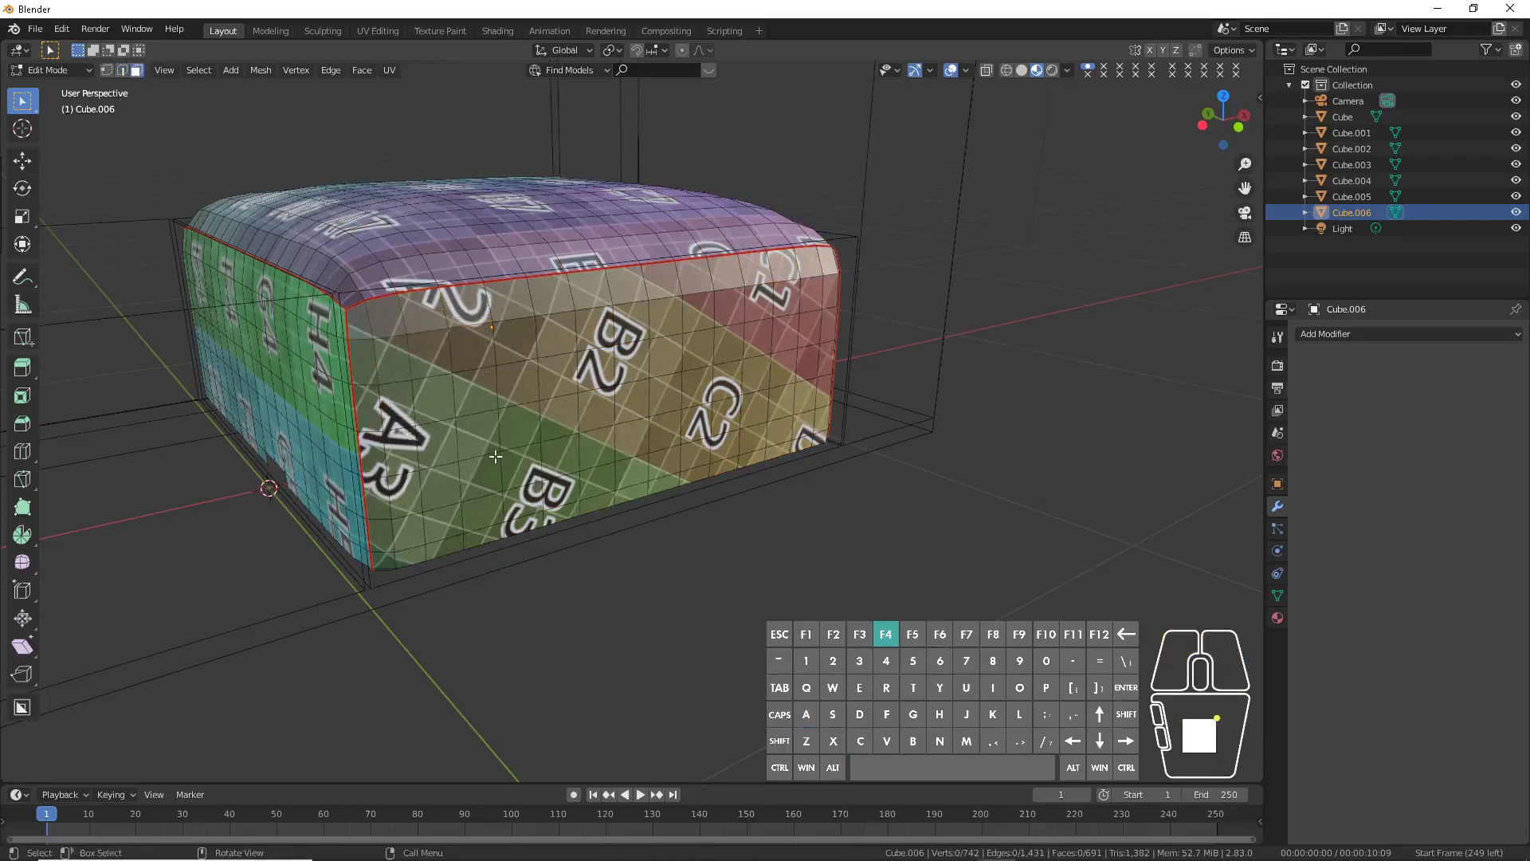
{"action": "key", "text": "c"}
{"action": "mouse_move", "coordinate": [390, 329]}
{"action": "left_mouse_down"}
{"action": "mouse_move", "coordinate": [629, 327]}
{"action": "mouse_move", "coordinate": [803, 287]}
{"action": "mouse_move", "coordinate": [387, 439]}
{"action": "mouse_move", "coordinate": [407, 546]}
{"action": "mouse_move", "coordinate": [453, 477]}
{"action": "mouse_move", "coordinate": [718, 422]}
{"action": "mouse_move", "coordinate": [747, 380]}
{"action": "left_mouse_up"}
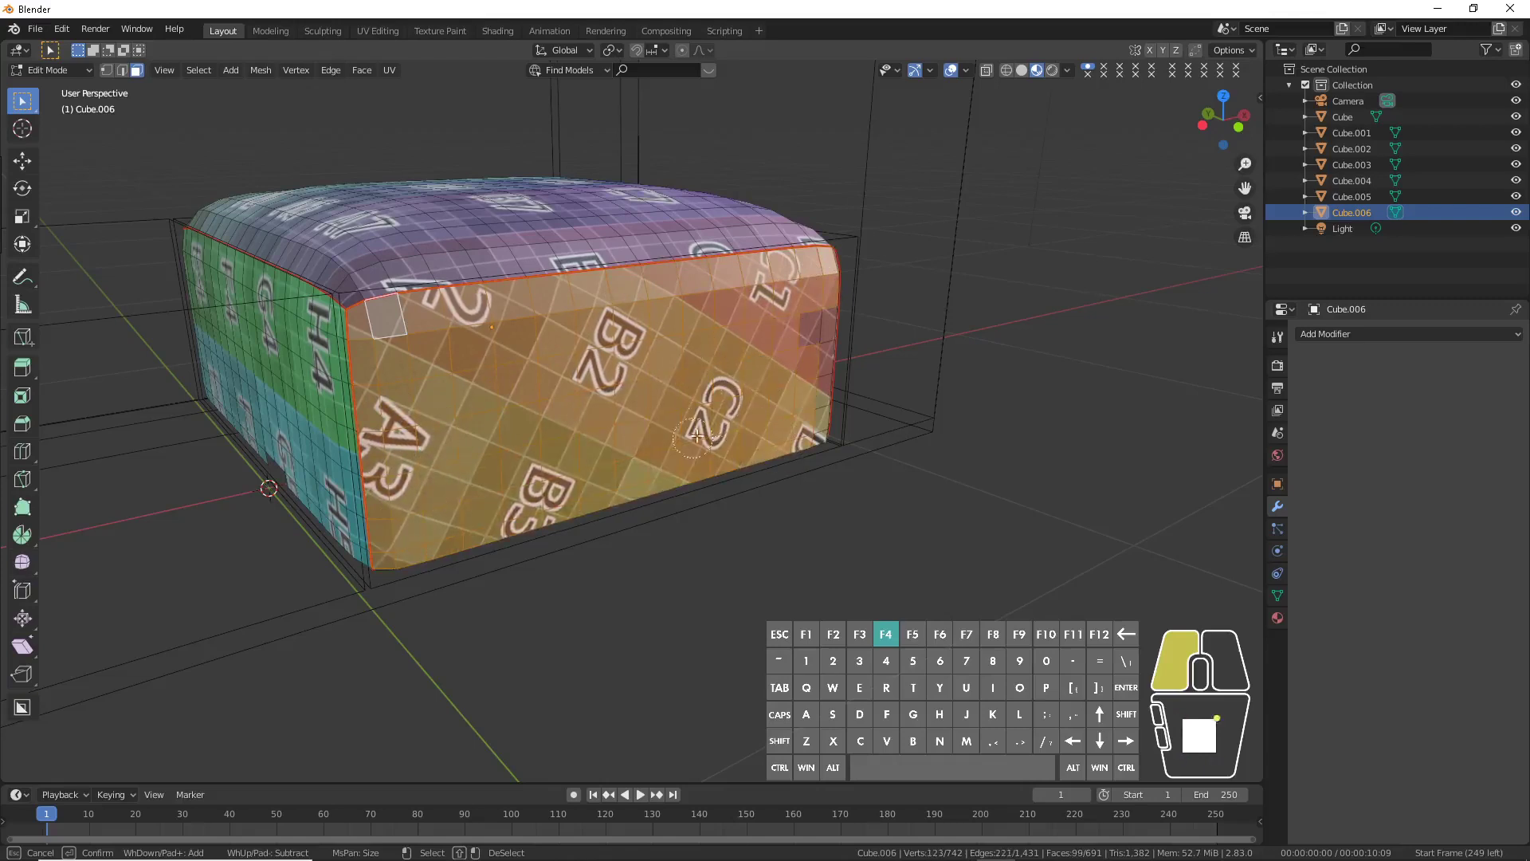
{"action": "mouse_move", "coordinate": [696, 436]}
{"action": "left_mouse_down"}
{"action": "mouse_move", "coordinate": [813, 310]}
{"action": "mouse_move", "coordinate": [811, 488]}
{"action": "left_mouse_up"}
{"action": "right_click", "coordinate": [780, 555]}
{"action": "mouse_move", "coordinate": [737, 562]}
{"action": "middle_mouse_down"}
{"action": "mouse_move", "coordinate": [681, 553]}
{"action": "mouse_move", "coordinate": [672, 512]}
{"action": "mouse_move", "coordinate": [624, 481]}
{"action": "mouse_move", "coordinate": [481, 472]}
{"action": "middle_mouse_up"}
{"action": "key", "text": "u"}
{"action": "left_click", "coordinate": [609, 341]}
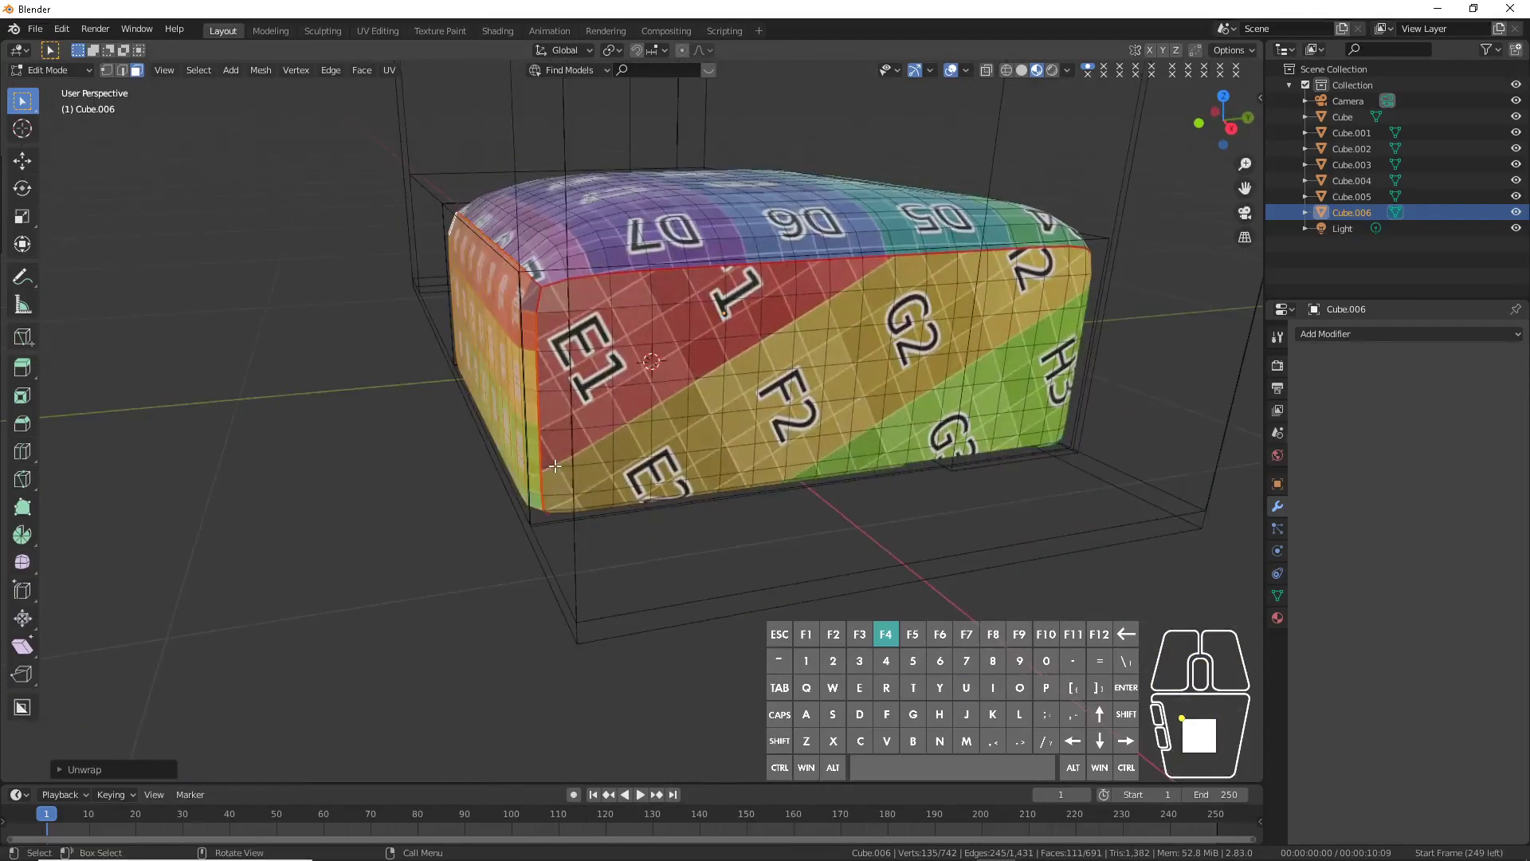
Step: Check the grid texture on the cushion in Object Mode and return to Edit Mode
{"action": "middle_click_drag", "start_coordinate": [697, 428], "coordinate": [755, 529]}
{"action": "scroll", "coordinate": [785, 491], "scroll_direction": "down", "scroll_amount": 1}
{"action": "key", "text": "Tab"}
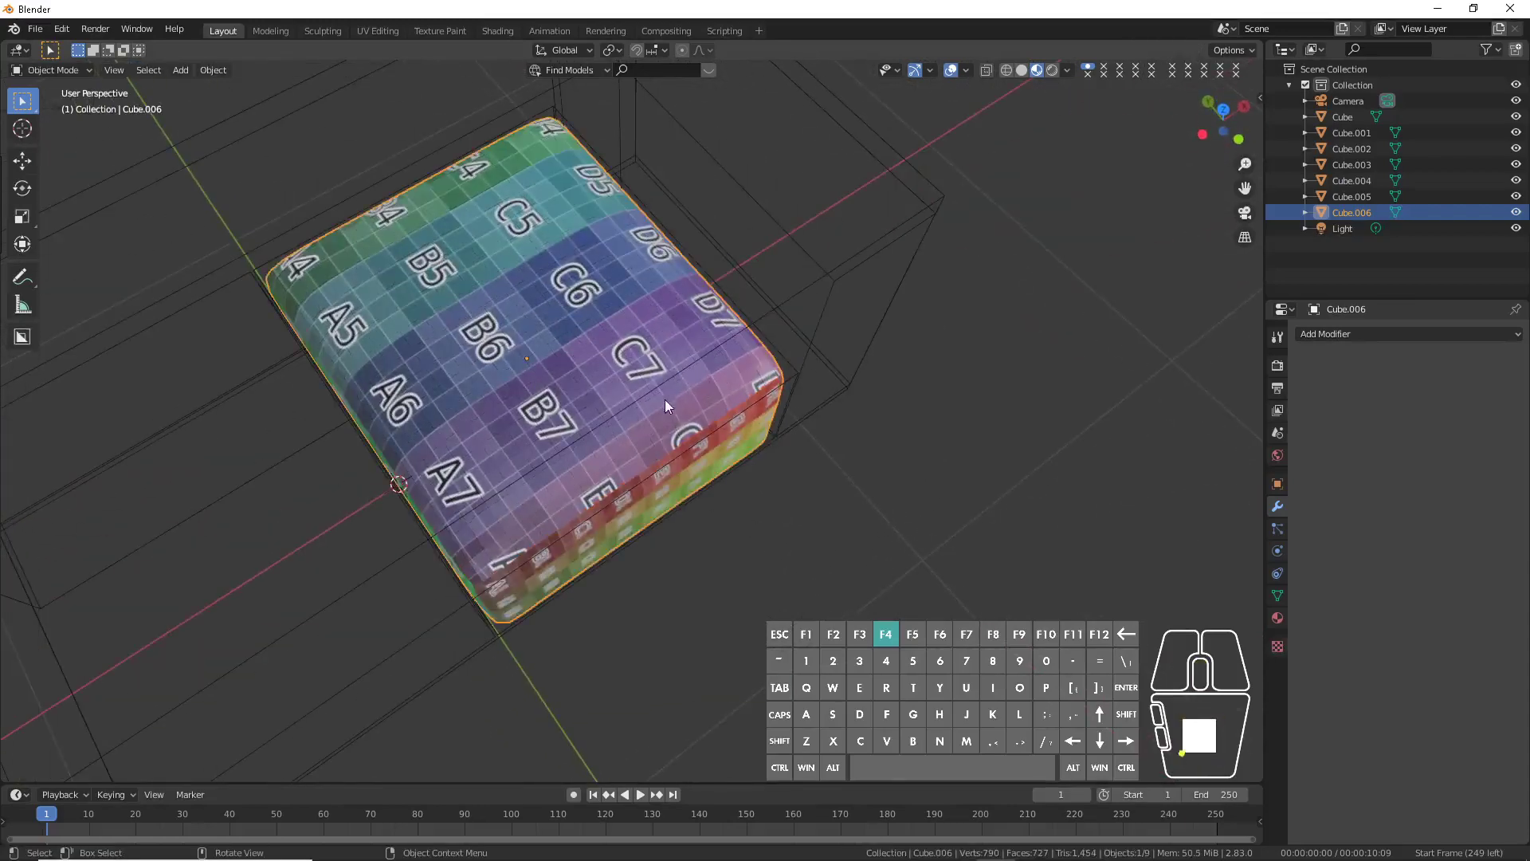
{"action": "key", "text": "Tab"}
{"action": "mouse_move", "coordinate": [635, 435]}
{"action": "middle_mouse_down"}
{"action": "mouse_move", "coordinate": [611, 373]}
{"action": "mouse_move", "coordinate": [635, 475]}
{"action": "middle_mouse_up"}
{"action": "key", "text": "Tab"}
{"action": "key", "text": "Tab"}
Step: Deselect all of the cushion's faces
{"action": "key", "text": "c"}
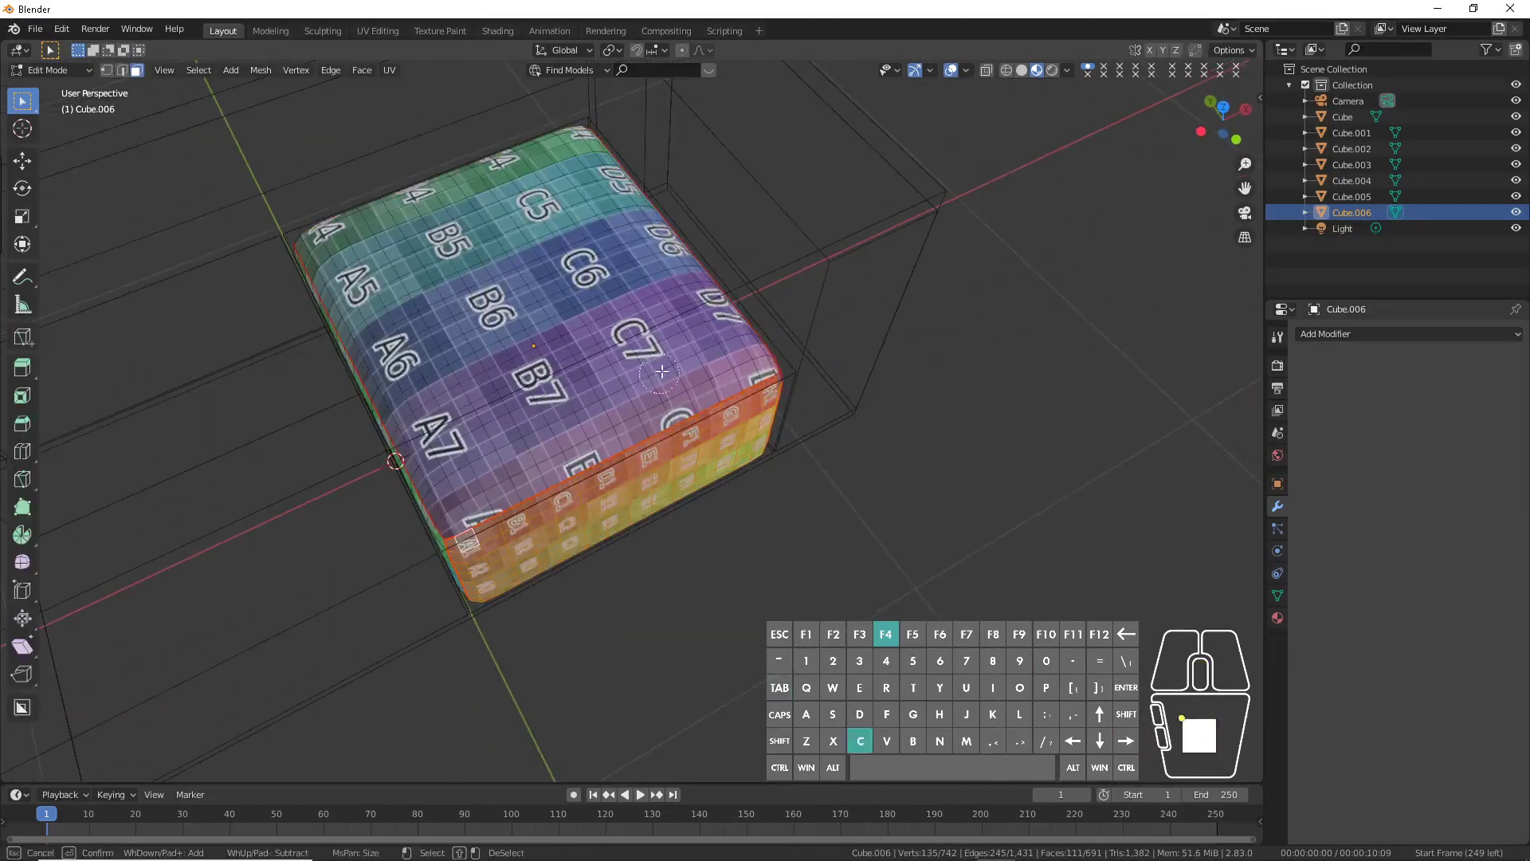
{"action": "right_click", "coordinate": [397, 358]}
{"action": "key", "text": "a"}
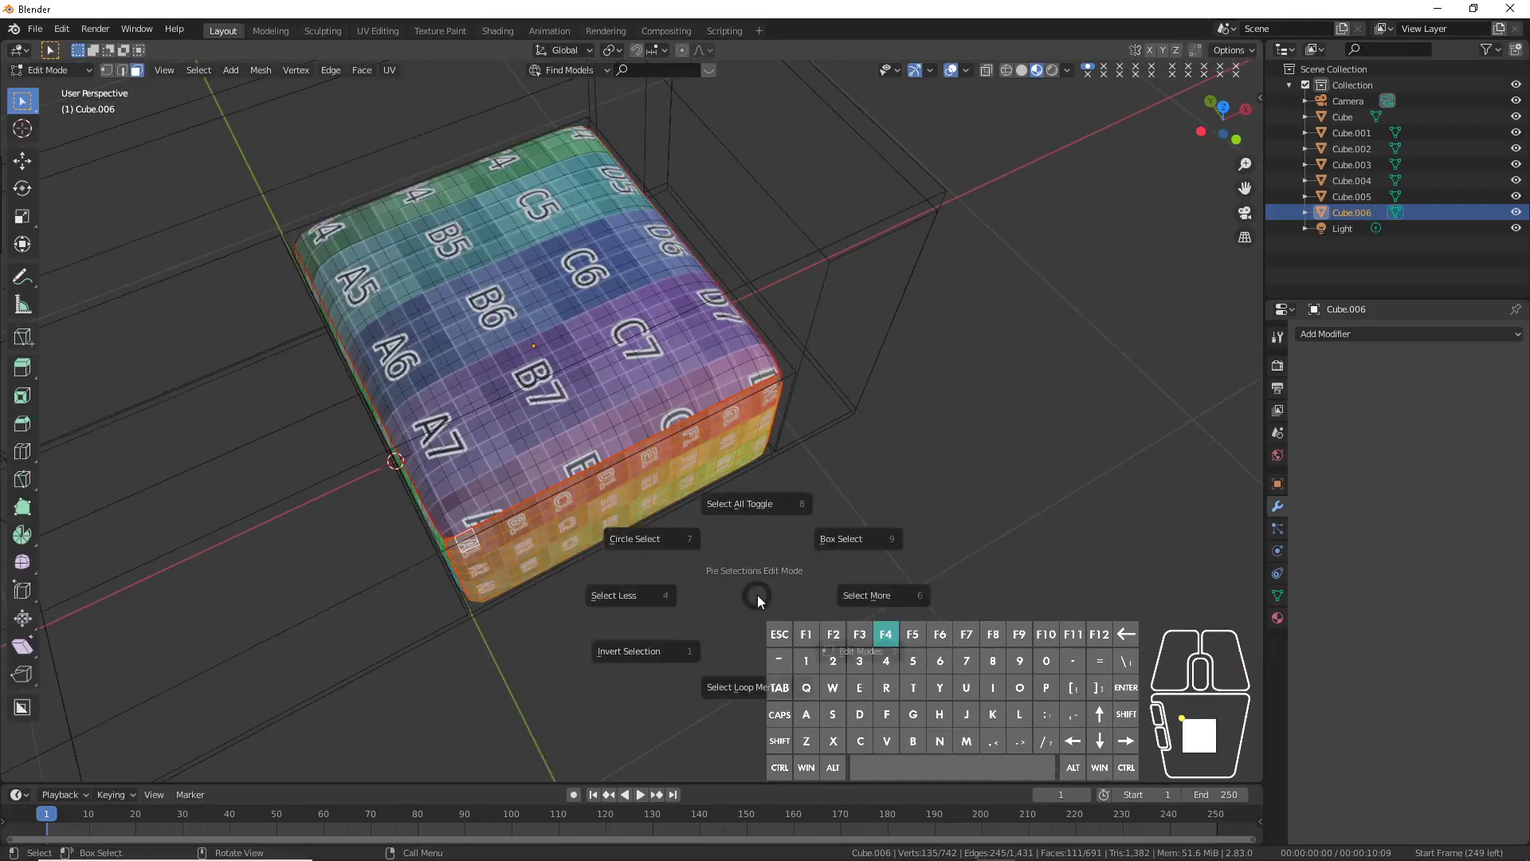
{"action": "left_click", "coordinate": [733, 497]}
Step: Select all faces of the cushion's top with Circle Select and unwrap them
{"action": "key", "text": "c"}
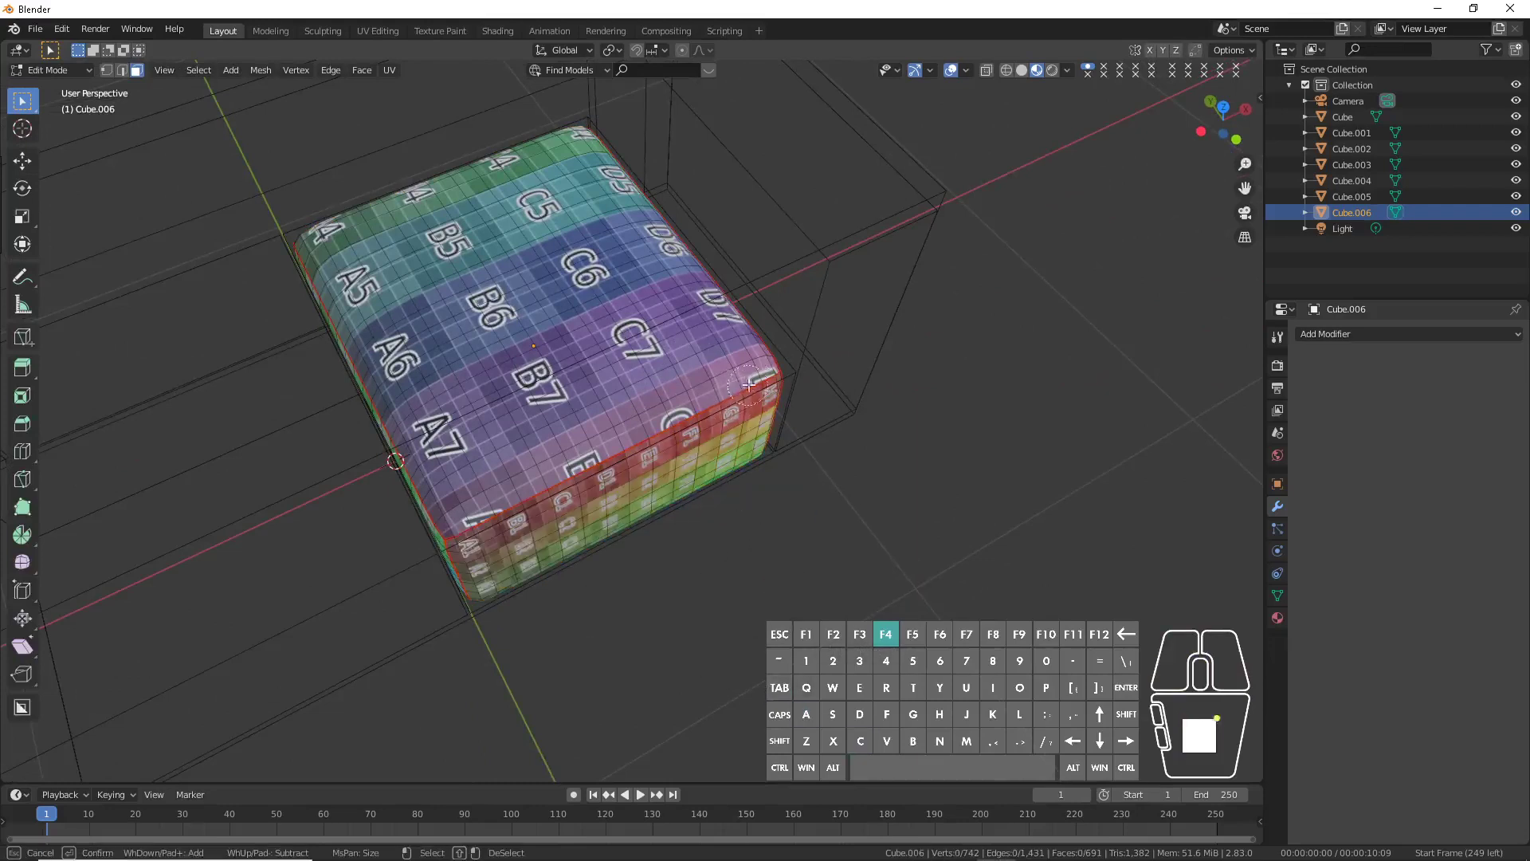
{"action": "mouse_move", "coordinate": [754, 358]}
{"action": "left_mouse_down"}
{"action": "mouse_move", "coordinate": [447, 490]}
{"action": "mouse_move", "coordinate": [321, 255]}
{"action": "mouse_move", "coordinate": [578, 142]}
{"action": "mouse_move", "coordinate": [707, 314]}
{"action": "mouse_move", "coordinate": [556, 244]}
{"action": "mouse_move", "coordinate": [569, 352]}
{"action": "mouse_move", "coordinate": [494, 231]}
{"action": "mouse_move", "coordinate": [413, 300]}
{"action": "mouse_move", "coordinate": [442, 401]}
{"action": "left_mouse_up"}
{"action": "right_click", "coordinate": [340, 523]}
{"action": "middle_click_drag", "start_coordinate": [307, 645], "coordinate": [351, 575]}
{"action": "scroll", "coordinate": [510, 478], "scroll_direction": "up", "scroll_amount": 1}
{"action": "scroll", "coordinate": [536, 471], "scroll_direction": "down", "scroll_amount": 1}
{"action": "mouse_move", "coordinate": [517, 477]}
{"action": "middle_mouse_down"}
{"action": "mouse_move", "coordinate": [535, 470]}
{"action": "mouse_move", "coordinate": [537, 412]}
{"action": "middle_mouse_up"}
{"action": "key", "text": "c"}
{"action": "middle_click_drag", "start_coordinate": [315, 373], "coordinate": [169, 334]}
{"action": "right_click", "coordinate": [155, 522]}
{"action": "mouse_move", "coordinate": [309, 588]}
{"action": "middle_mouse_down"}
{"action": "mouse_move", "coordinate": [294, 616]}
{"action": "mouse_move", "coordinate": [172, 542]}
{"action": "middle_mouse_up"}
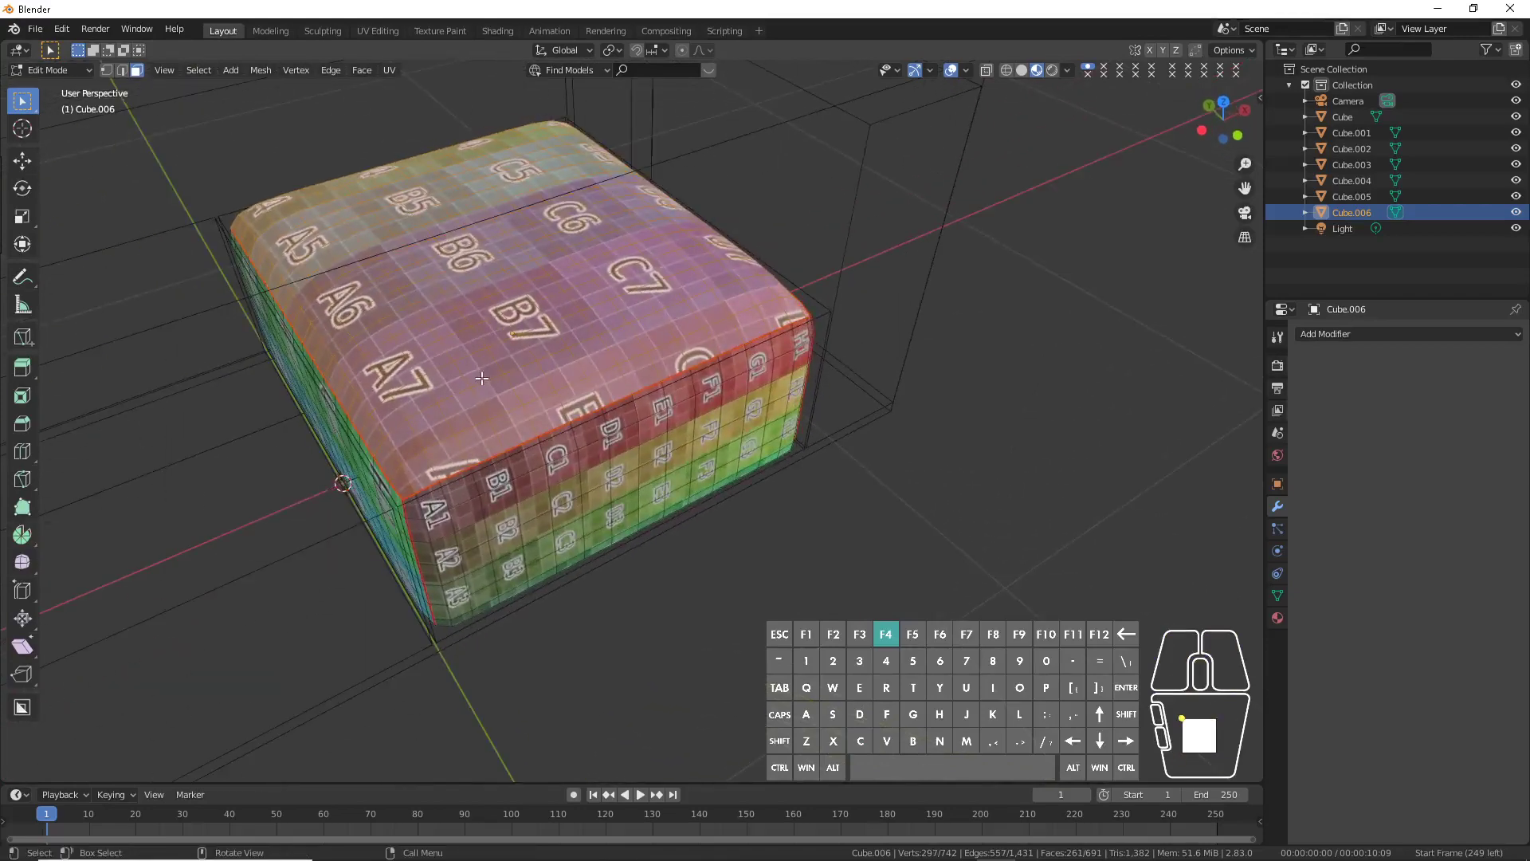
{"action": "key", "text": "u"}
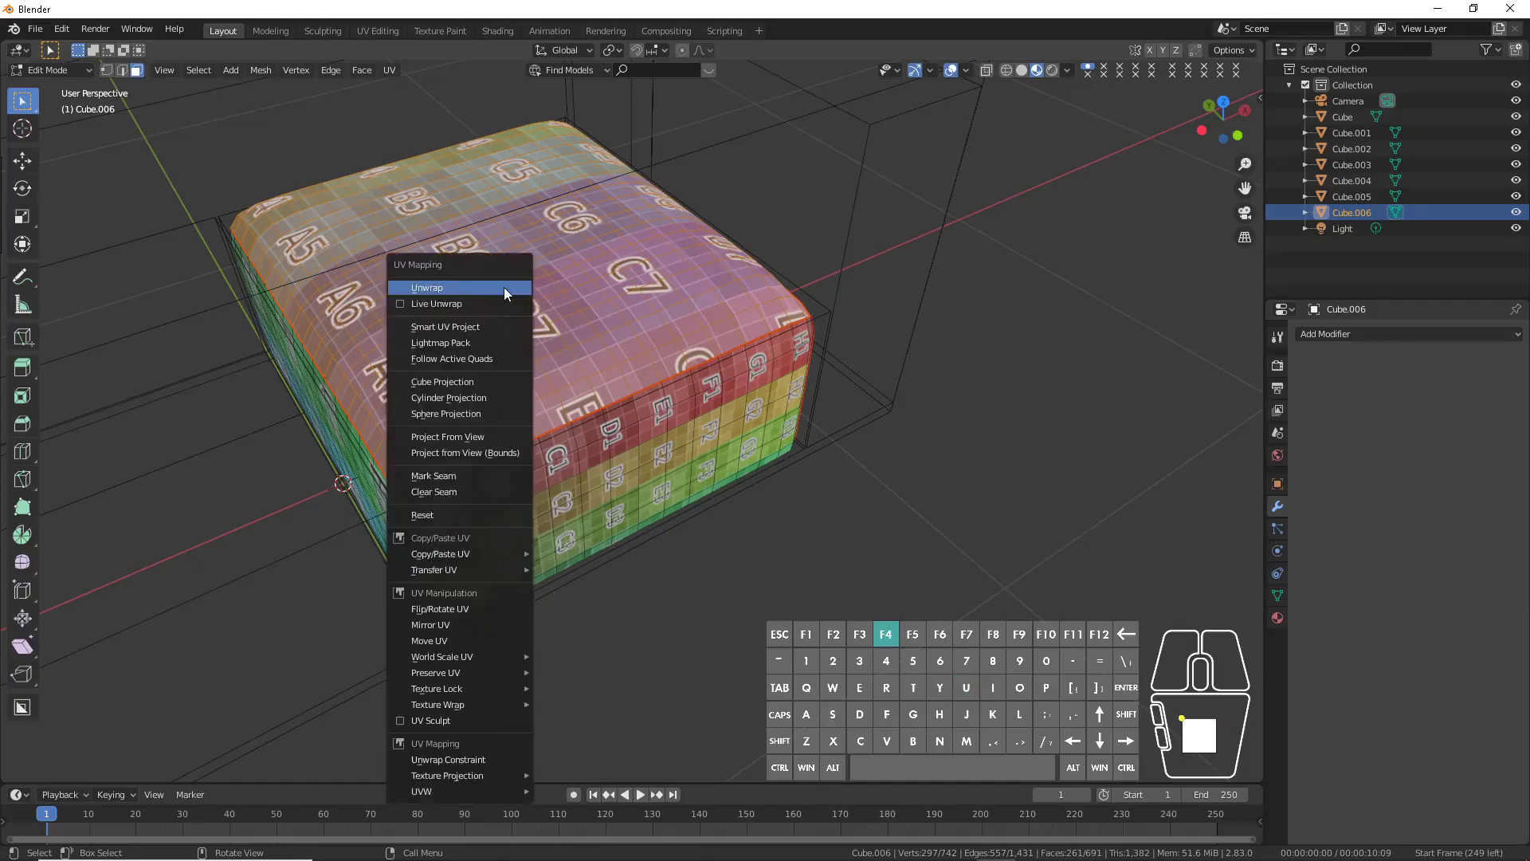
{"action": "left_click", "coordinate": [504, 287]}
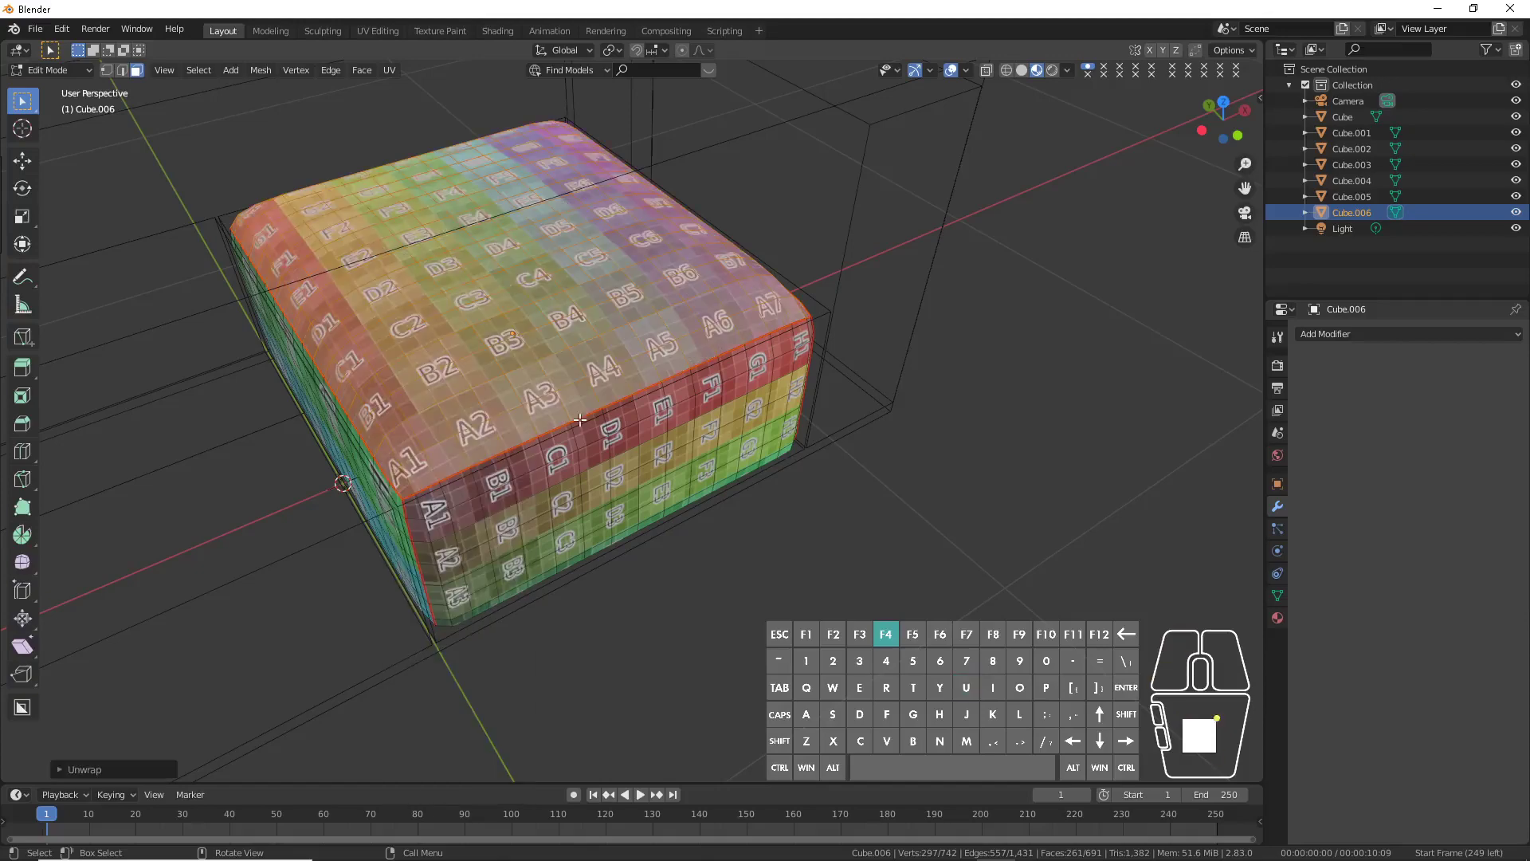
Step: Return to Object Mode and duplicate the cushion along the X axis into the sofa's other seat space
{"action": "key", "text": "Tab"}
{"action": "middle_click_drag", "start_coordinate": [604, 481], "coordinate": [606, 448]}
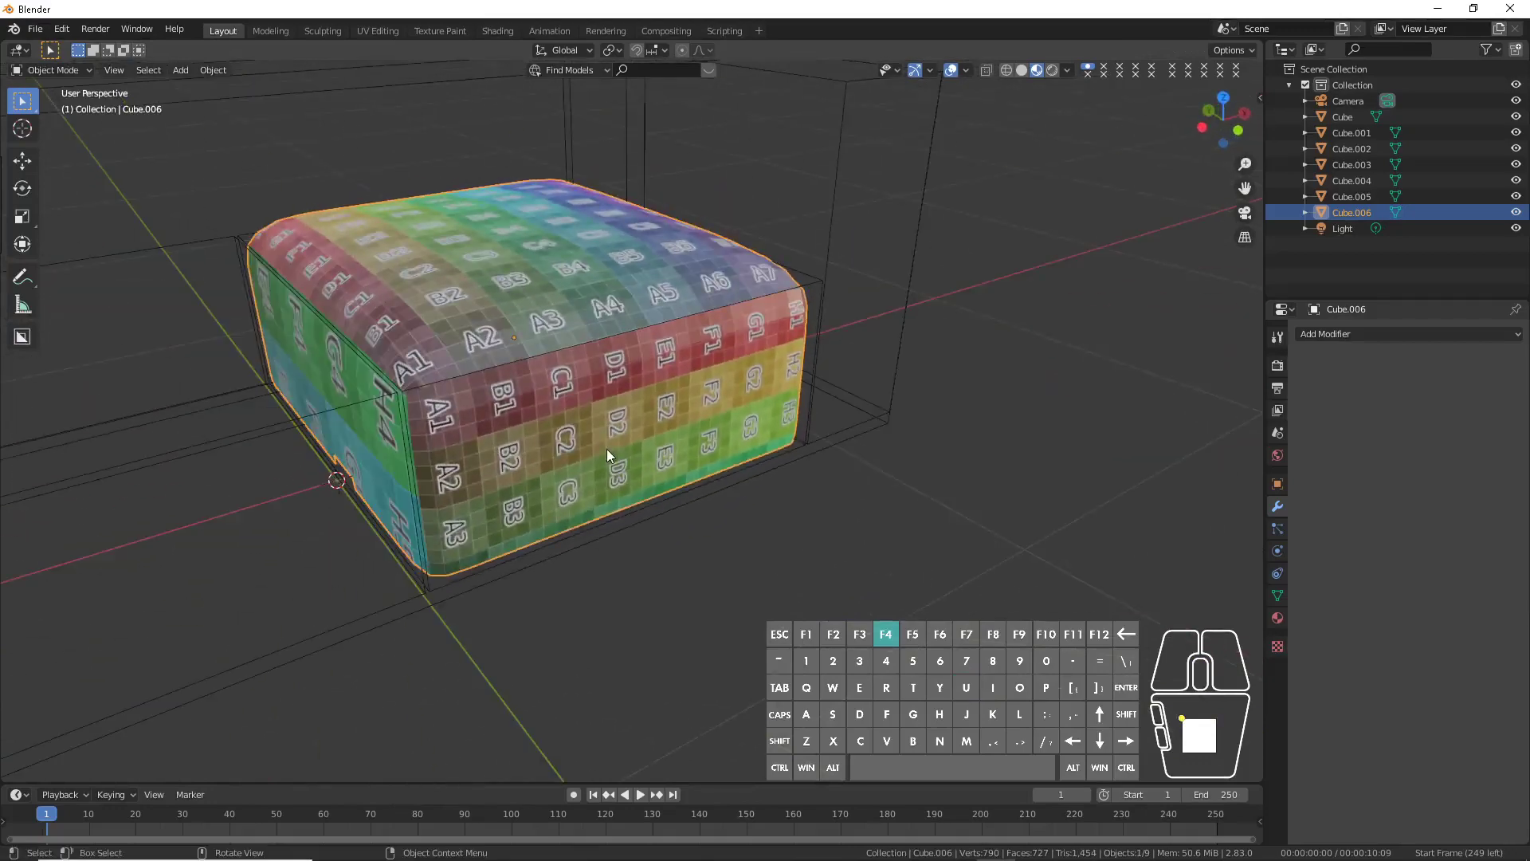
{"action": "key", "text": "Tab"}
{"action": "key", "text": "Tab"}
{"action": "scroll", "coordinate": [604, 484], "scroll_direction": "down", "scroll_amount": 2}
{"action": "middle_click_drag", "start_coordinate": [624, 537], "coordinate": [760, 540], "text": "shift"}
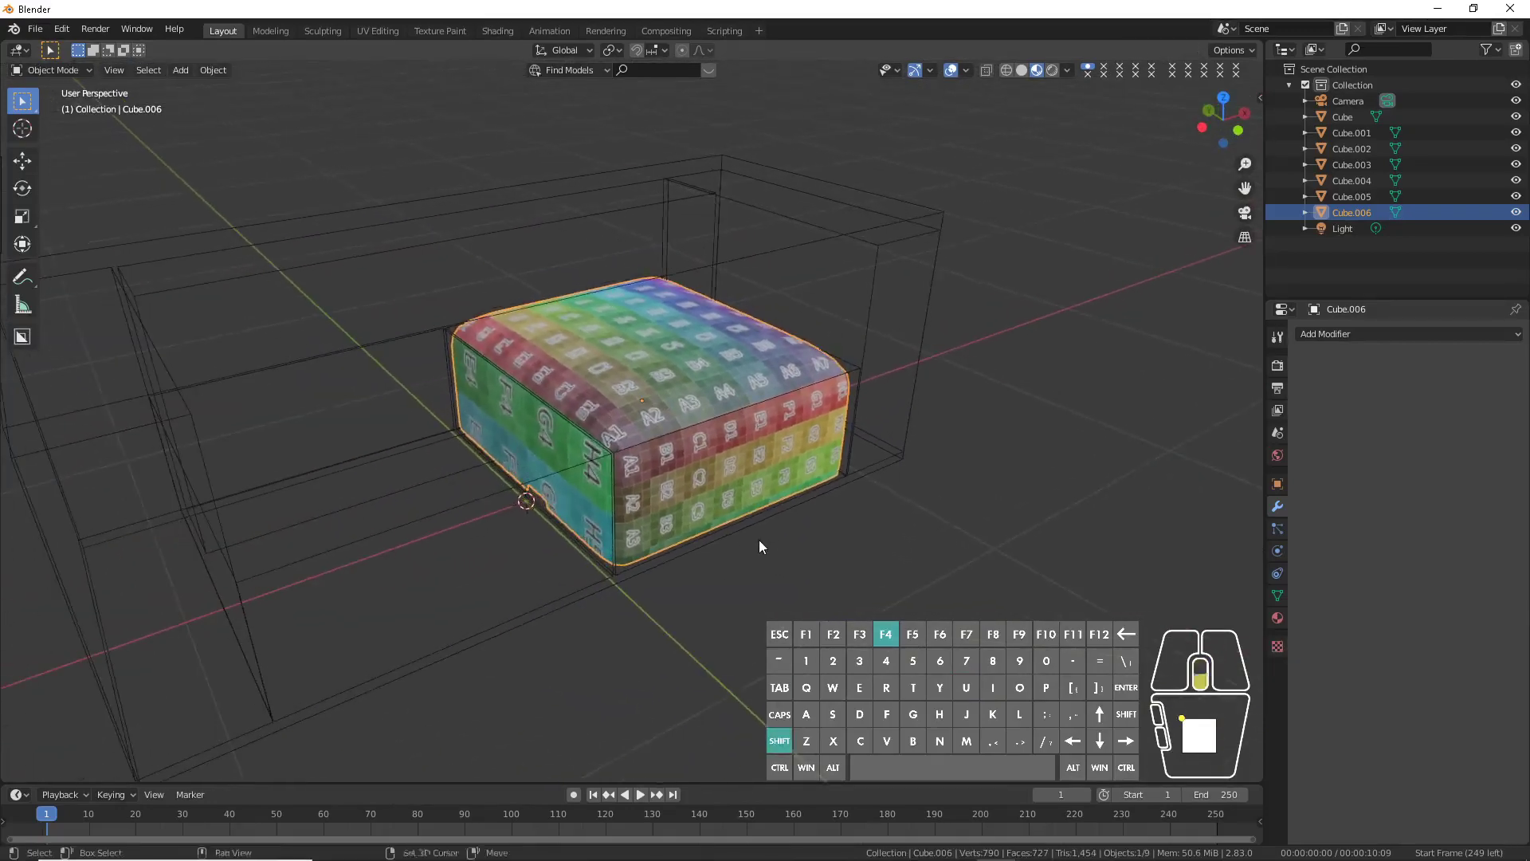
{"action": "key", "text": "shift+d"}
{"action": "key", "text": "x"}
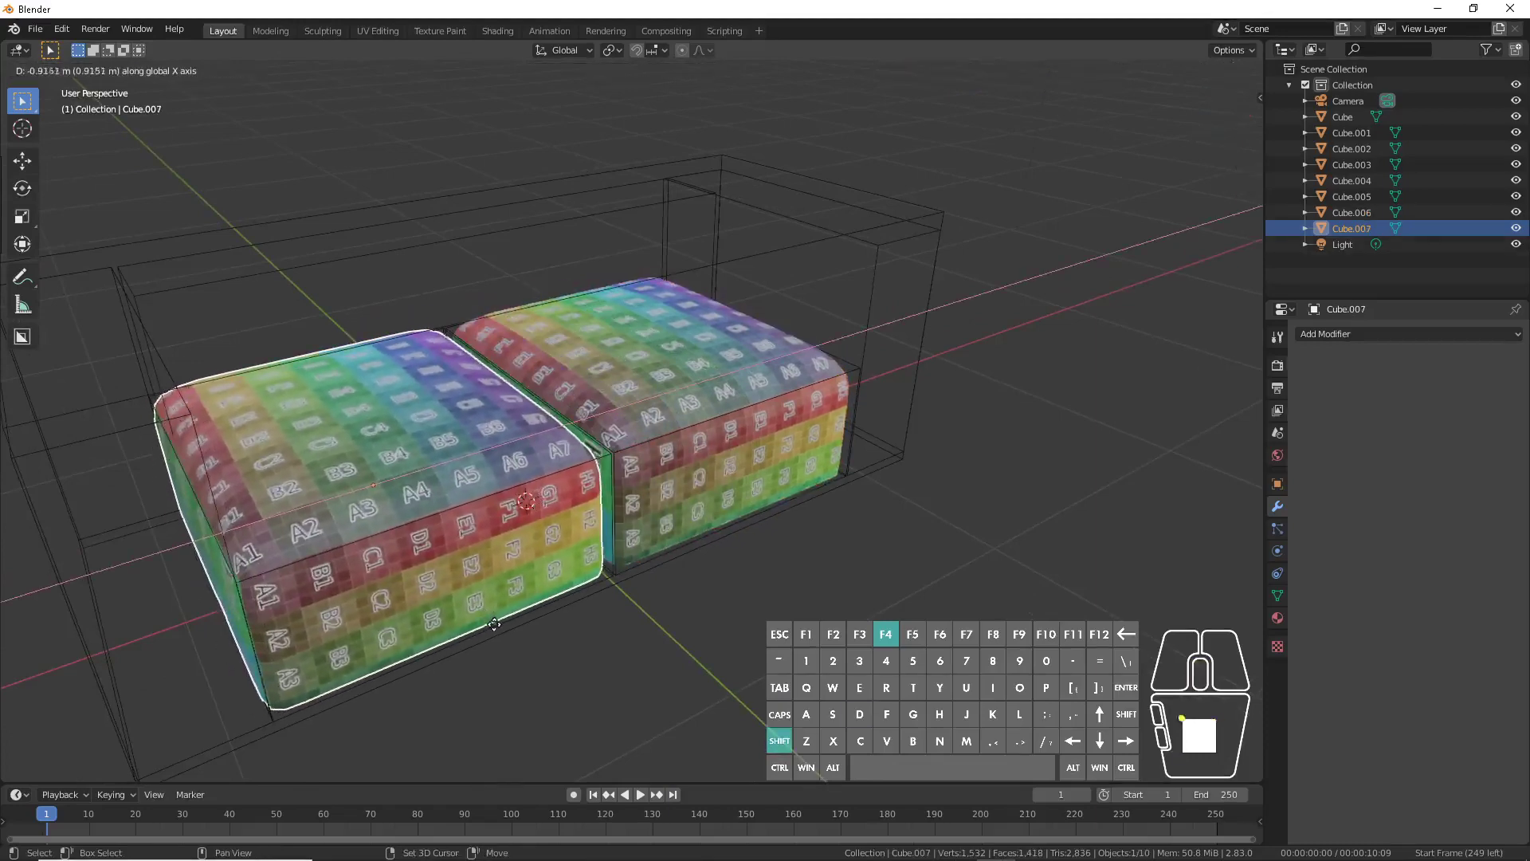
{"action": "left_click", "coordinate": [655, 660], "text": "shift"}
Step: Adjust the duplicated cushion's position along the X axis so it sits beside the first cushion
{"action": "middle_click_drag", "start_coordinate": [713, 655], "coordinate": [698, 599]}
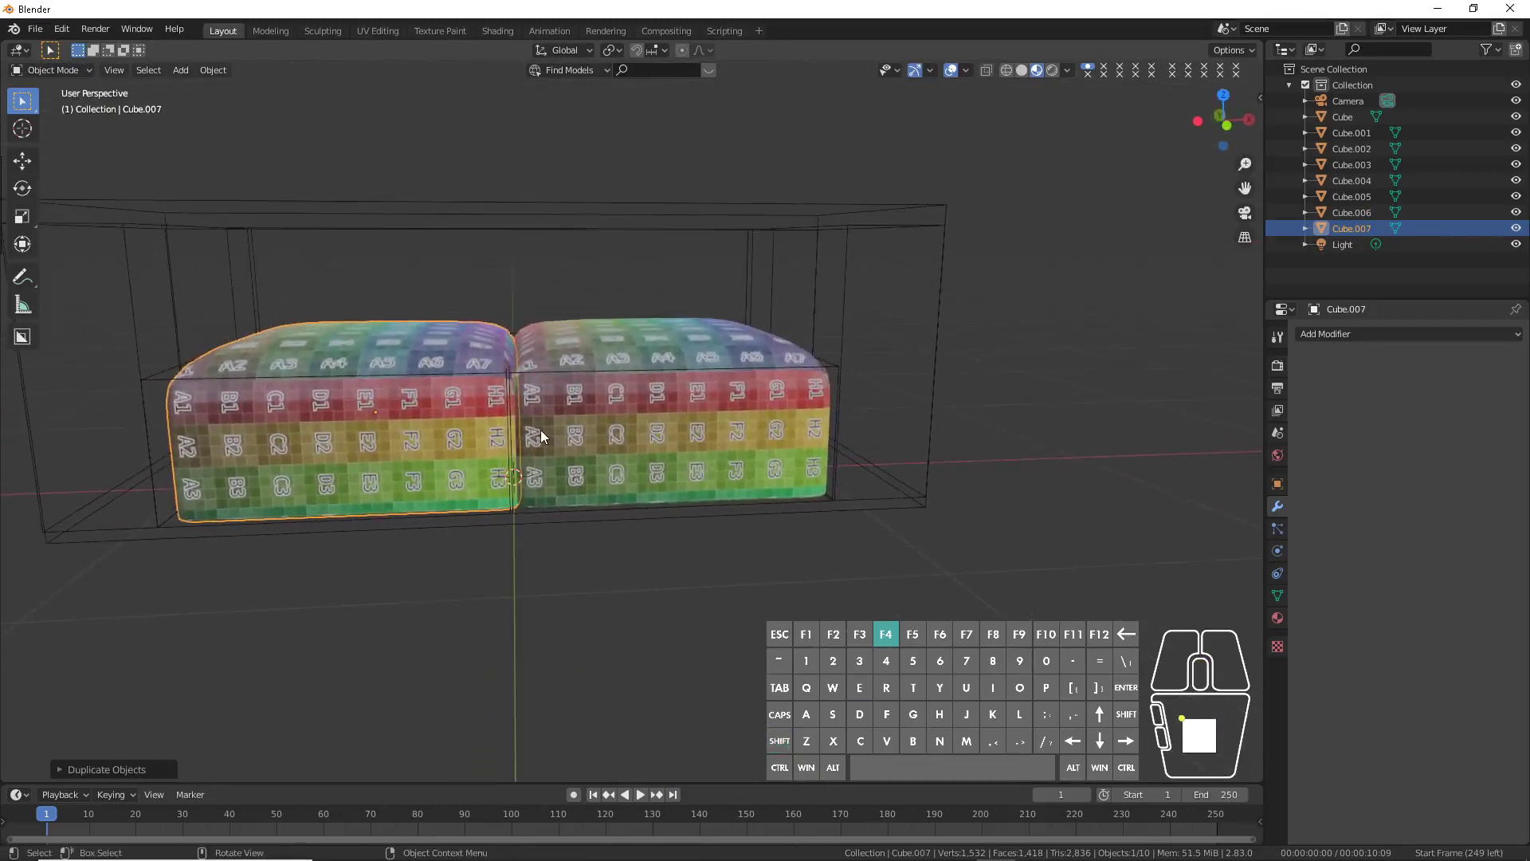
{"action": "key", "text": "g"}
{"action": "key", "text": "x"}
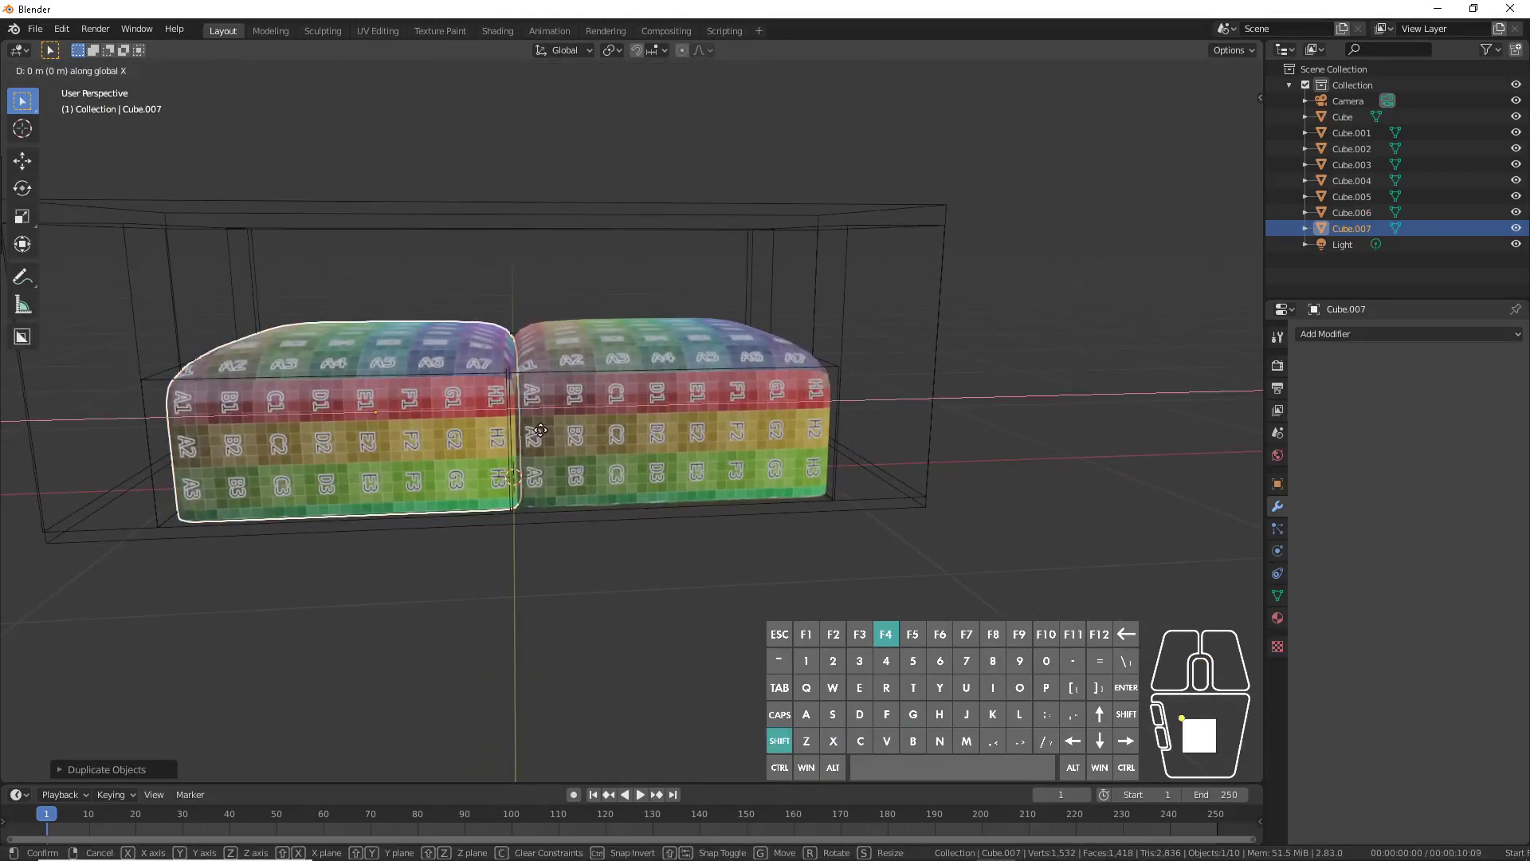
{"action": "left_click", "coordinate": [471, 426]}
{"action": "middle_click_drag", "start_coordinate": [472, 425], "coordinate": [524, 461]}
{"action": "scroll", "coordinate": [524, 461], "scroll_direction": "down", "scroll_amount": 3}
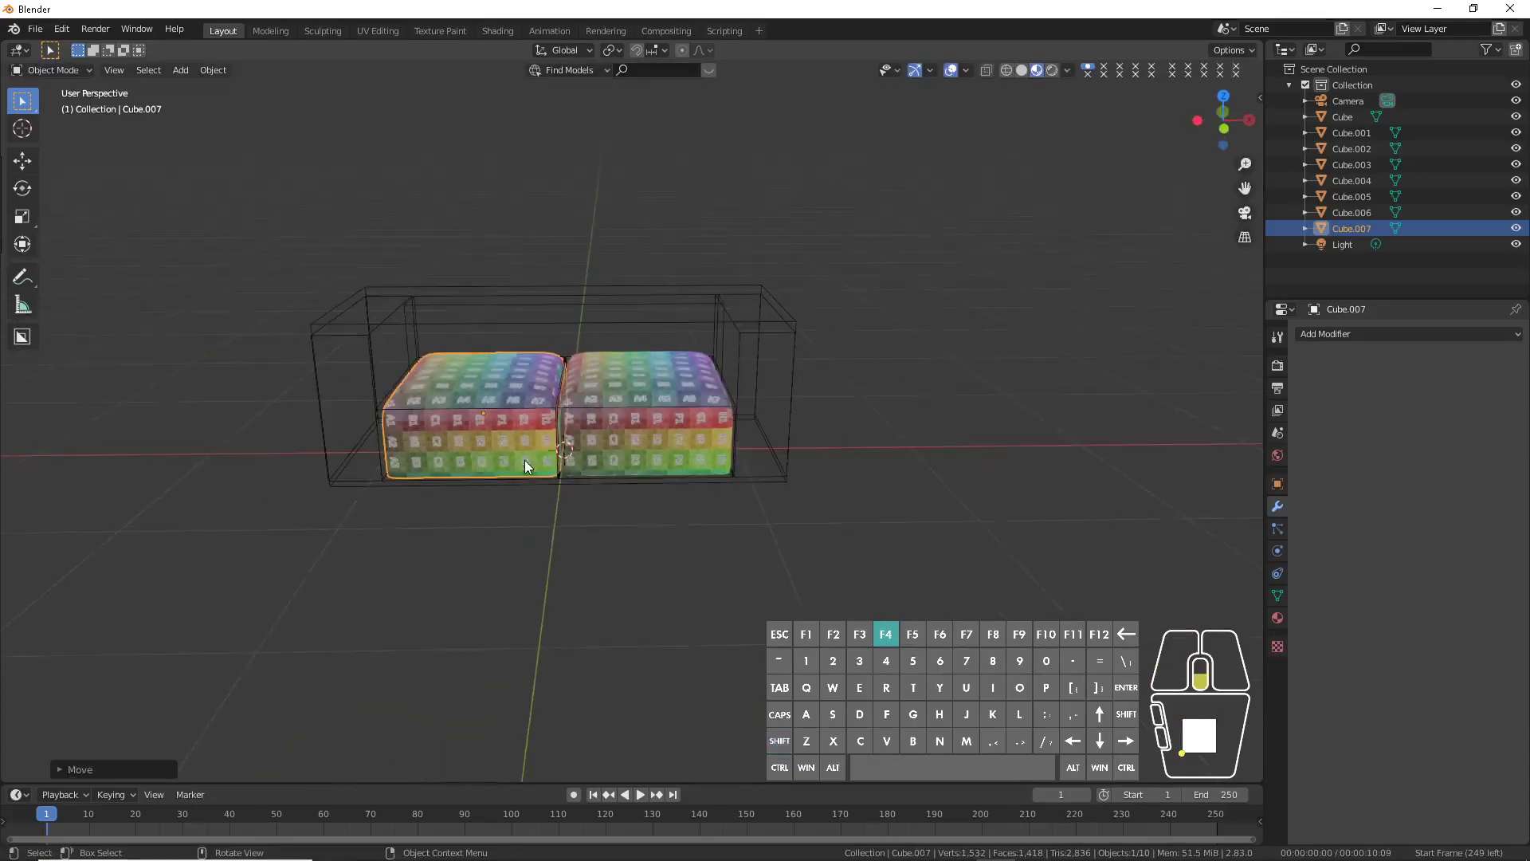
Step: Duplicate the wireframe armrest block beside the copied cushion in place and set the copy's viewport display to Solid
{"action": "left_click", "coordinate": [352, 332]}
{"action": "middle_click_drag", "start_coordinate": [352, 331], "coordinate": [674, 519]}
{"action": "scroll", "coordinate": [502, 466], "scroll_direction": "up", "scroll_amount": 3}
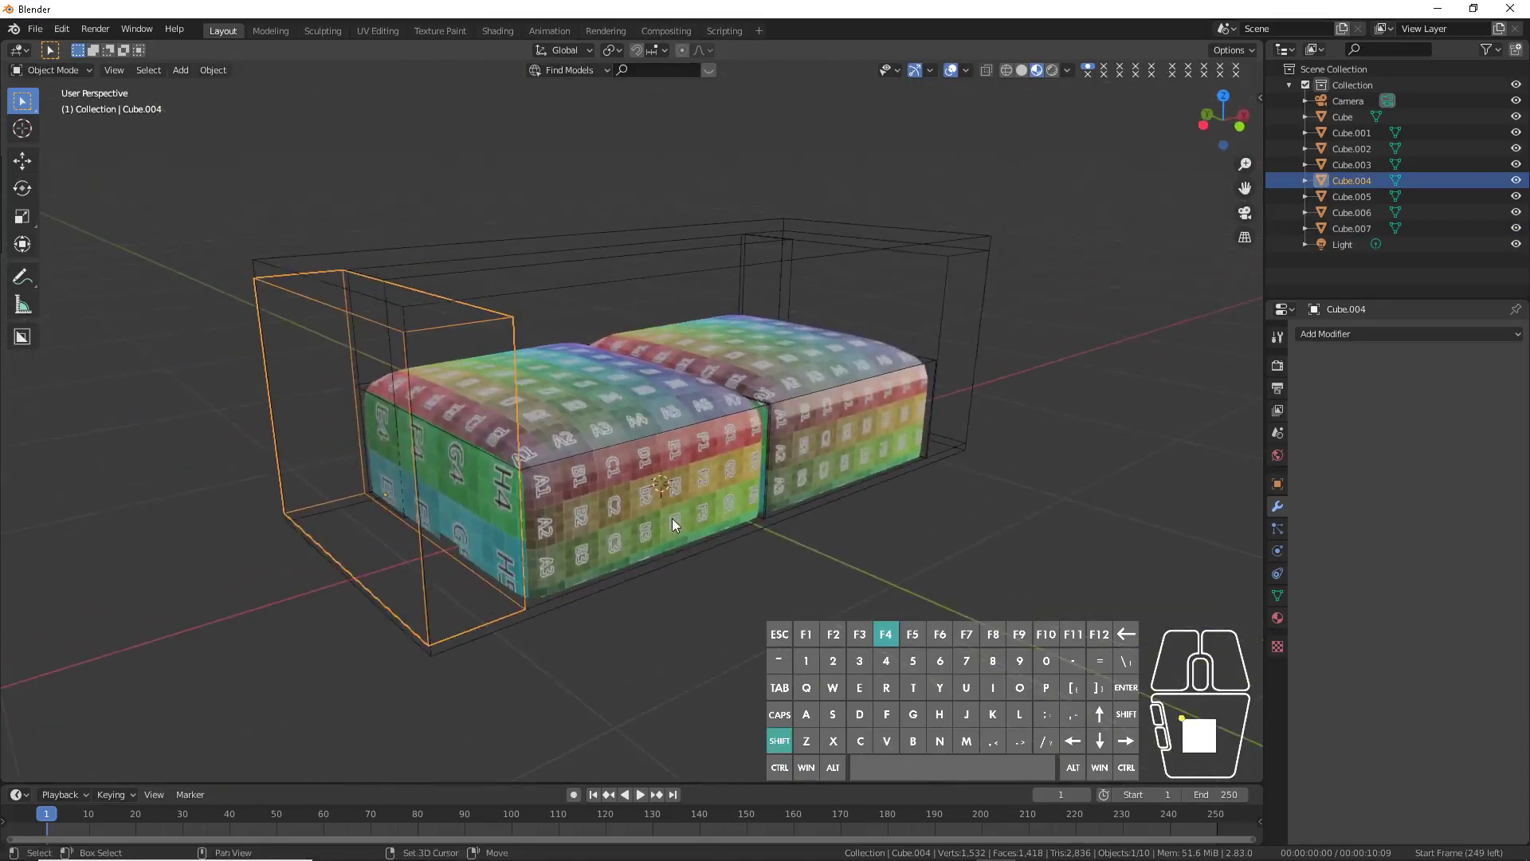
{"action": "key", "text": "shift+d"}
{"action": "right_click", "coordinate": [1005, 505]}
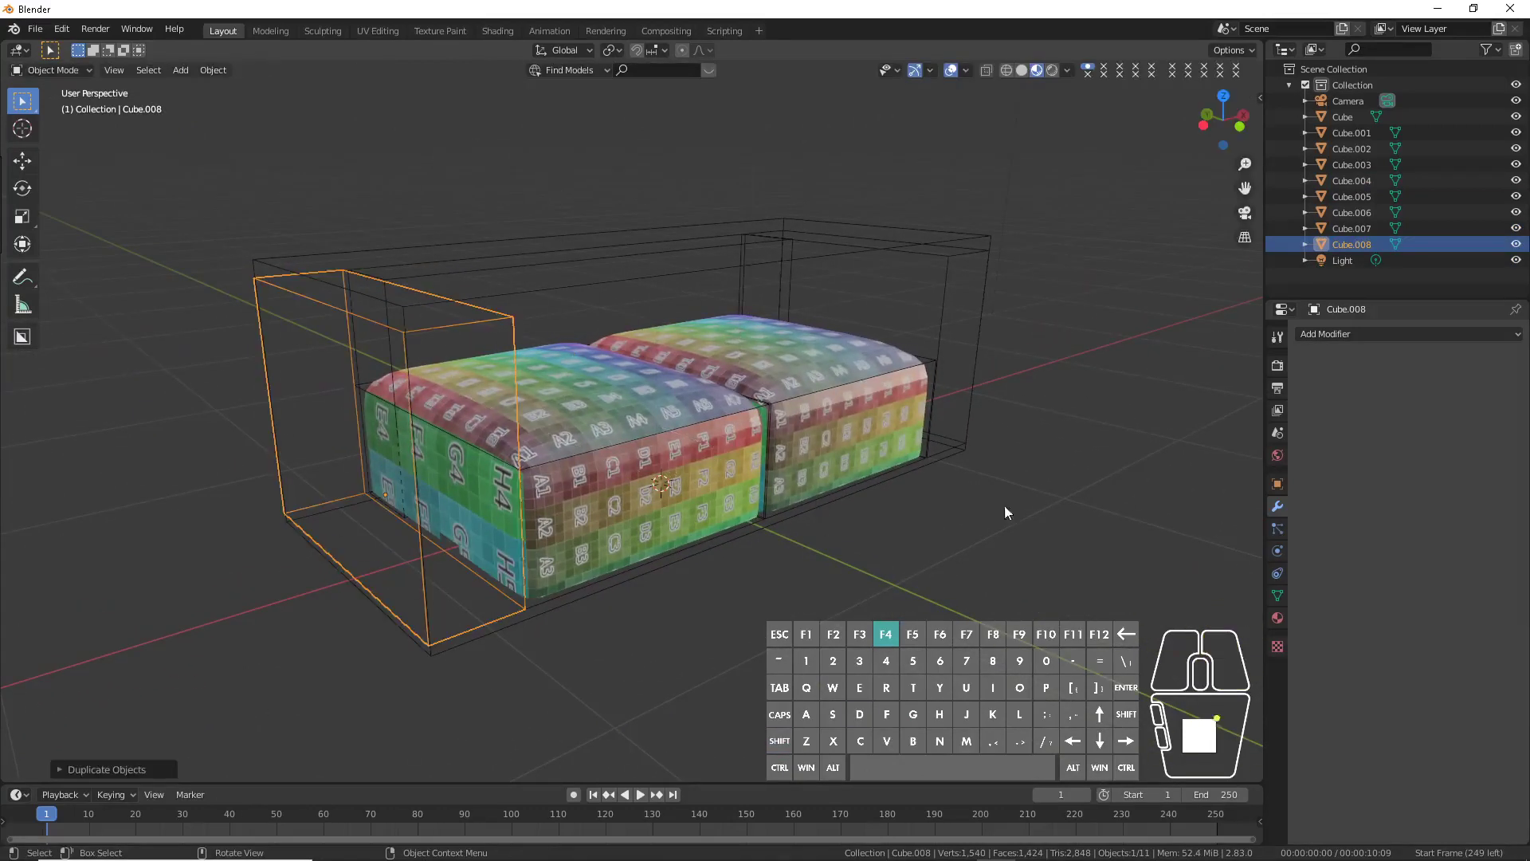
{"action": "left_click", "coordinate": [1278, 485]}
{"action": "left_click", "coordinate": [1409, 780]}
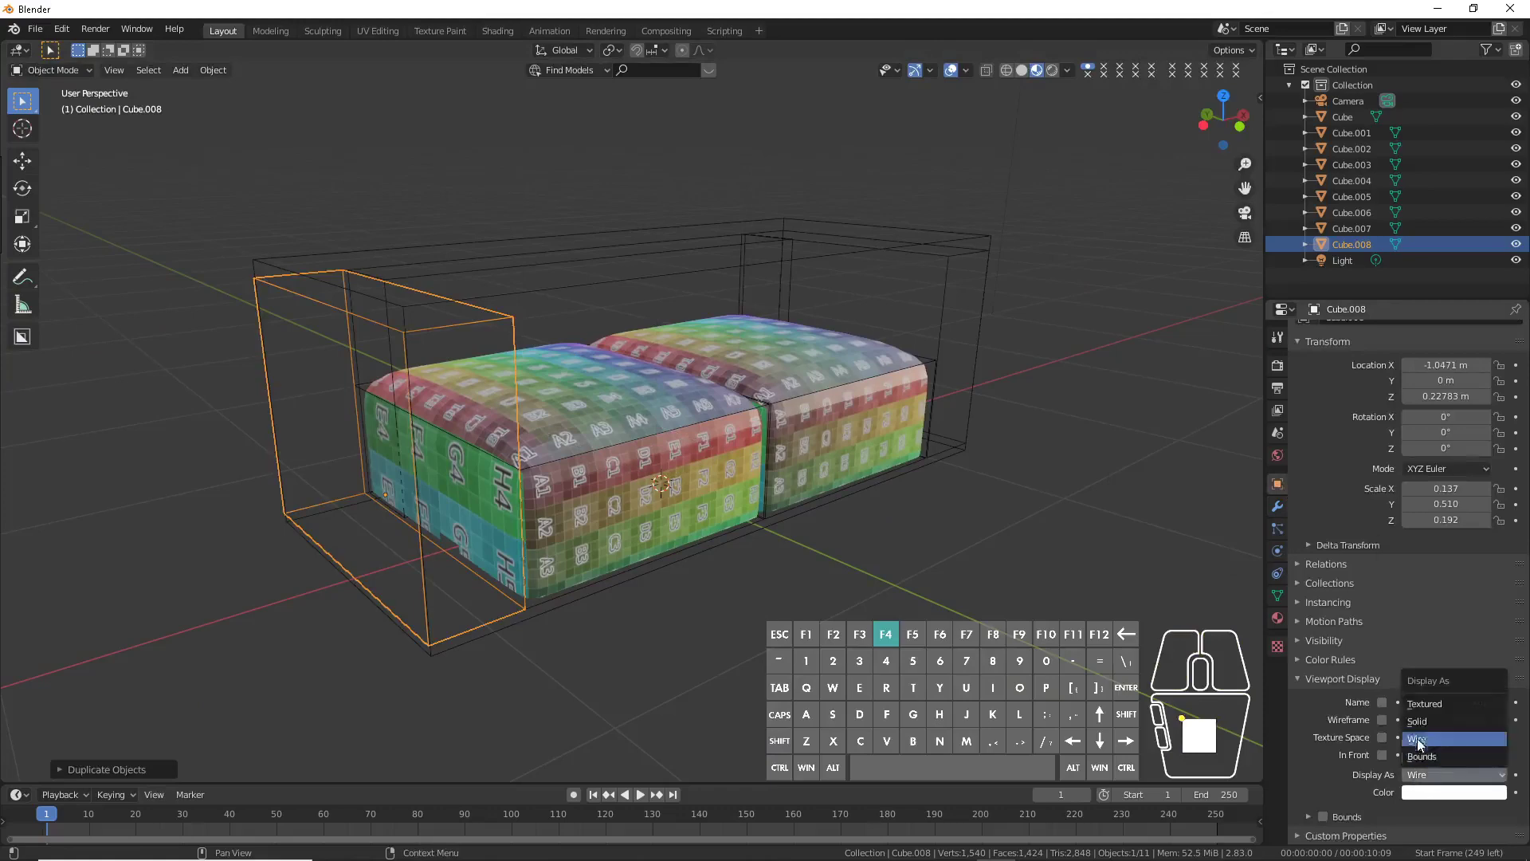
{"action": "left_click", "coordinate": [1422, 722]}
Step: Try to add a level 3 subdivision to the solid armrest copy
{"action": "middle_click_drag", "start_coordinate": [765, 488], "coordinate": [673, 498]}
{"action": "middle_click_drag", "start_coordinate": [488, 464], "coordinate": [702, 476], "text": "shift"}
{"action": "middle_click_drag", "start_coordinate": [701, 476], "coordinate": [622, 505]}
{"action": "key", "text": "ctrl+KP_3"}
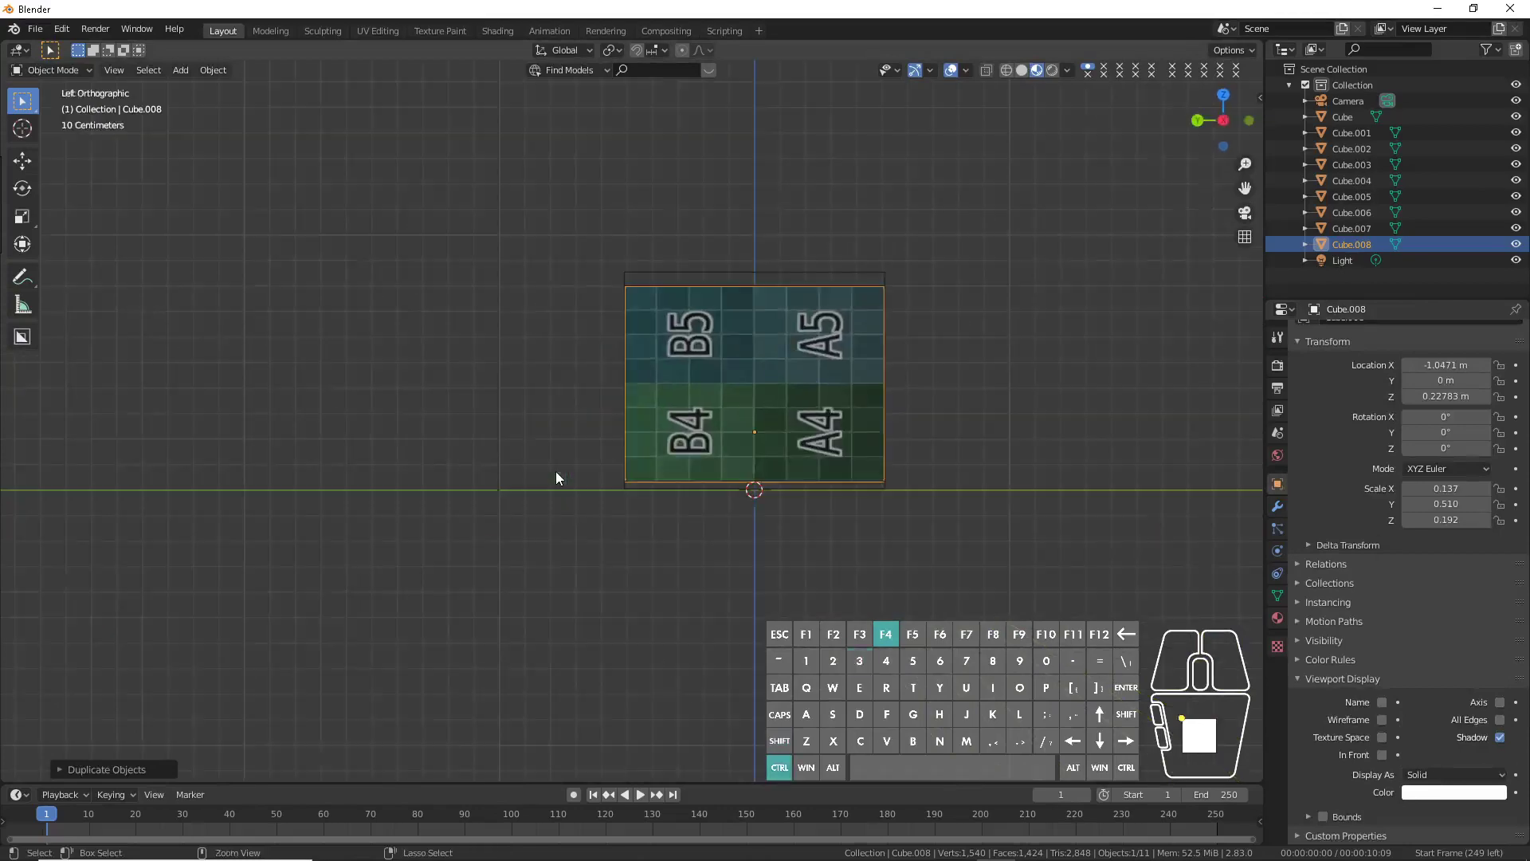
{"action": "middle_click_drag", "start_coordinate": [799, 477], "coordinate": [653, 522]}
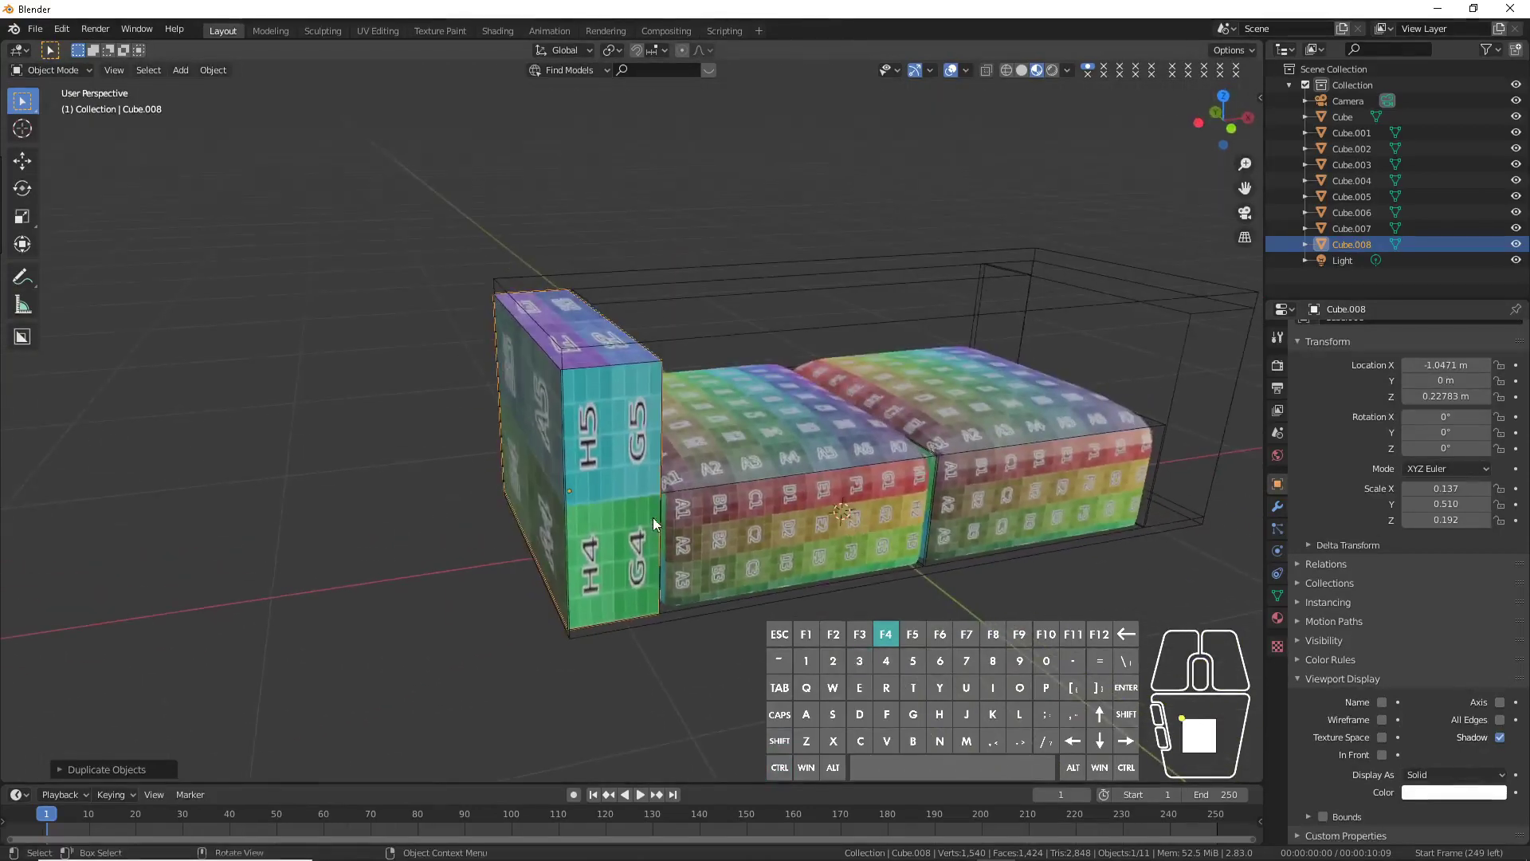
Step: Disable Emulate Numpad in the Input preferences
{"action": "left_click", "coordinate": [62, 29]}
{"action": "left_click", "coordinate": [94, 256]}
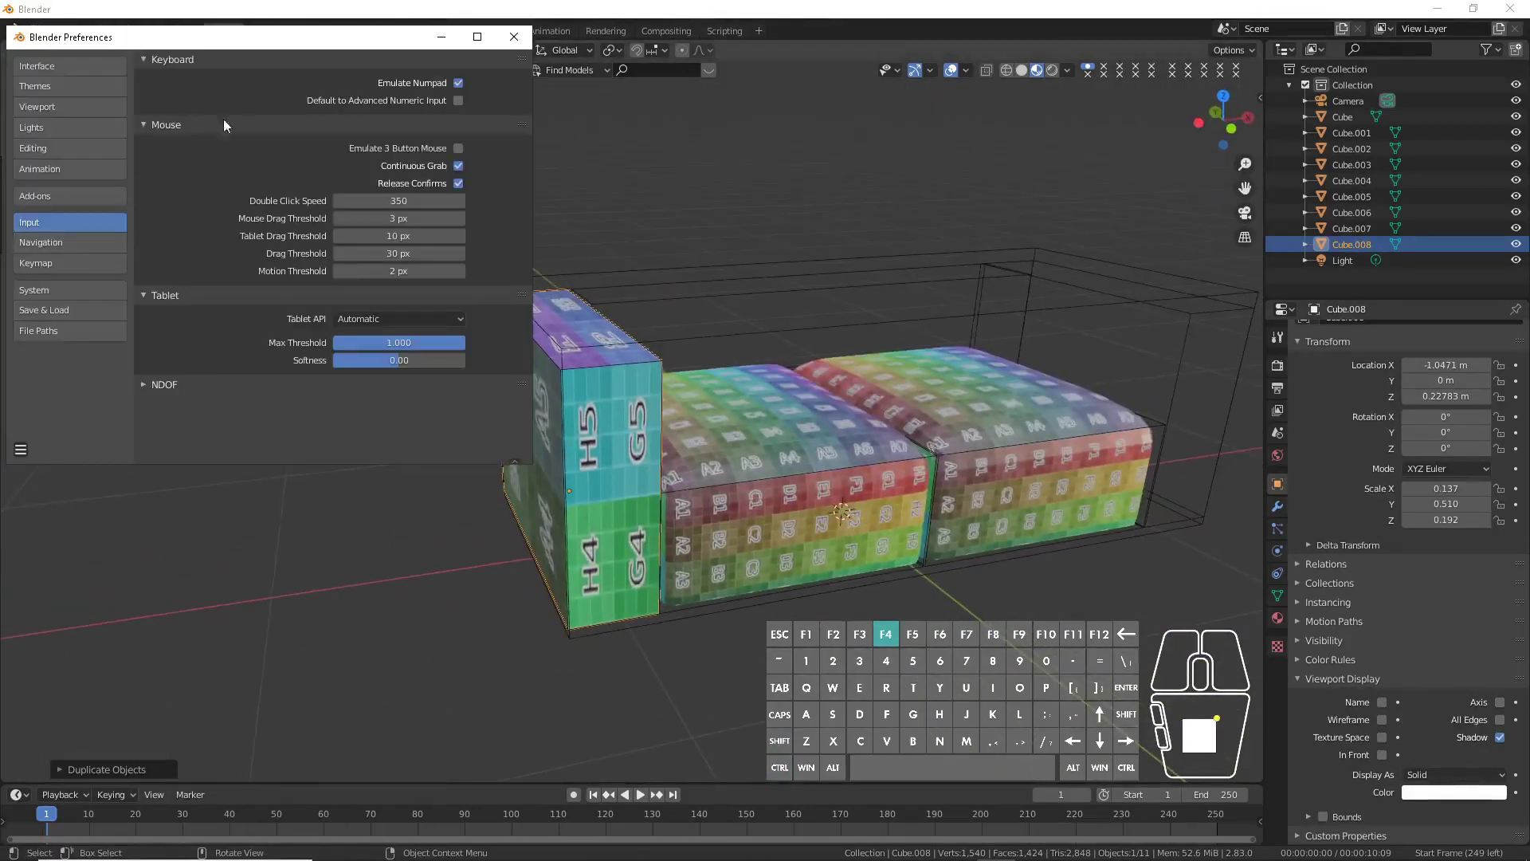
{"action": "left_click", "coordinate": [457, 82]}
Step: Add a level 3 Subdivision Surface to the solid armrest copy
{"action": "key", "text": "ctrl+3"}
{"action": "left_click", "coordinate": [568, 469]}
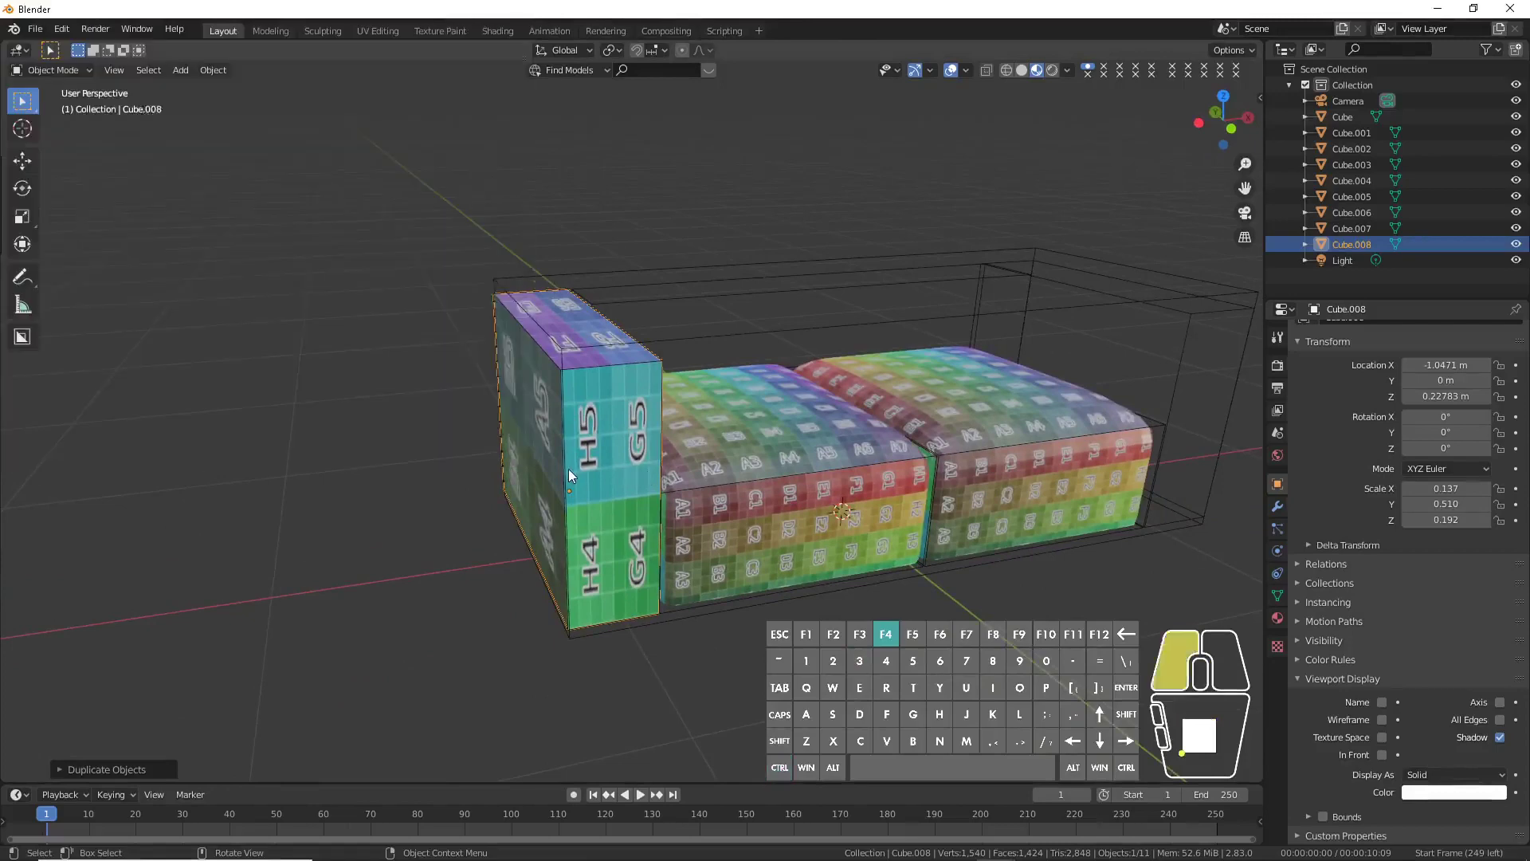
{"action": "left_click", "coordinate": [587, 460]}
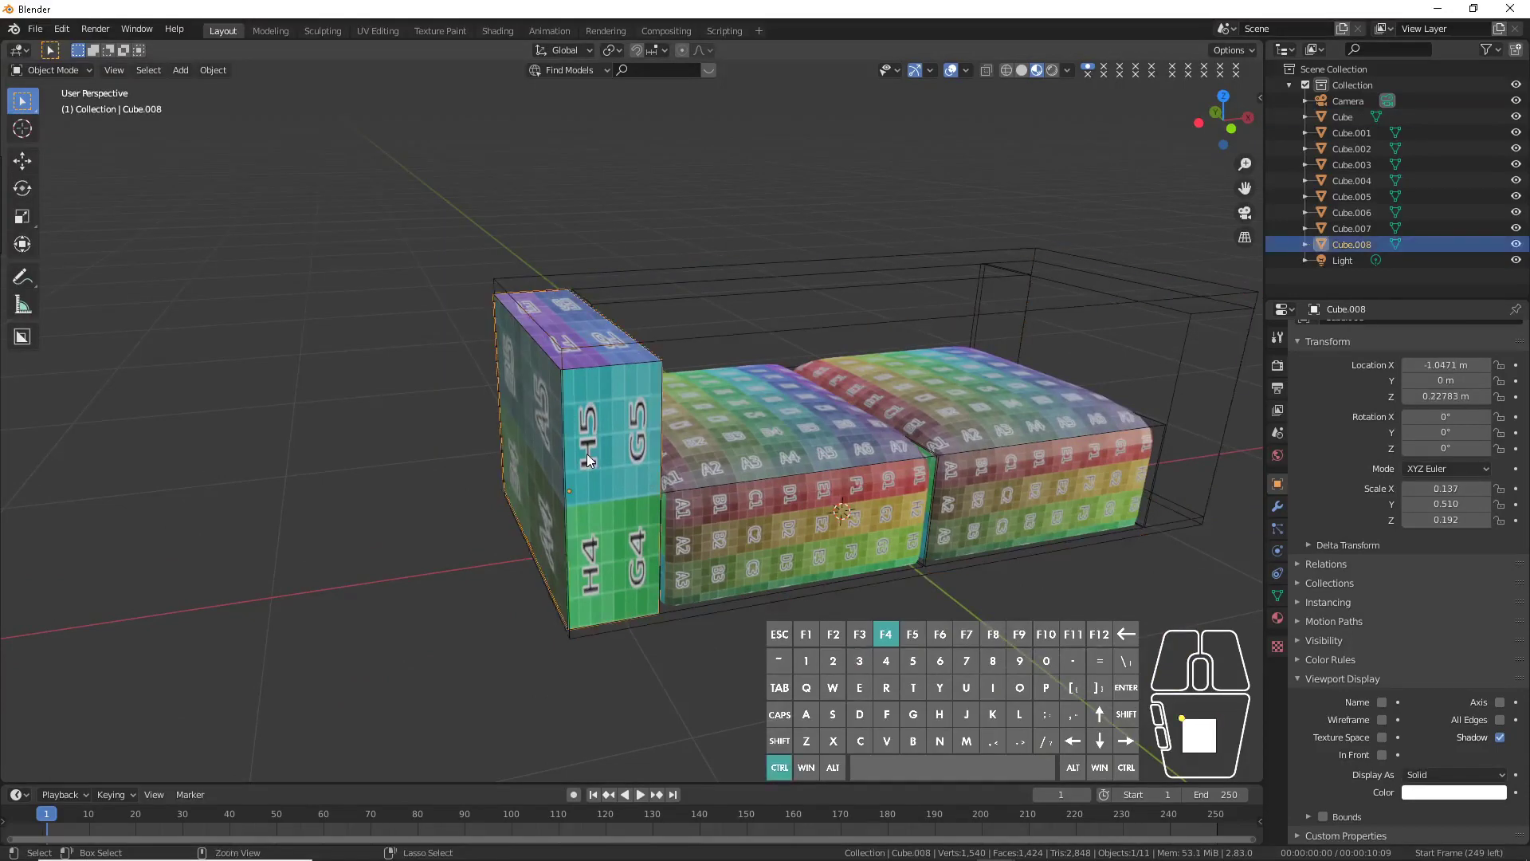
{"action": "key", "text": "ctrl+3"}
{"action": "middle_click_drag", "start_coordinate": [586, 453], "coordinate": [564, 503]}
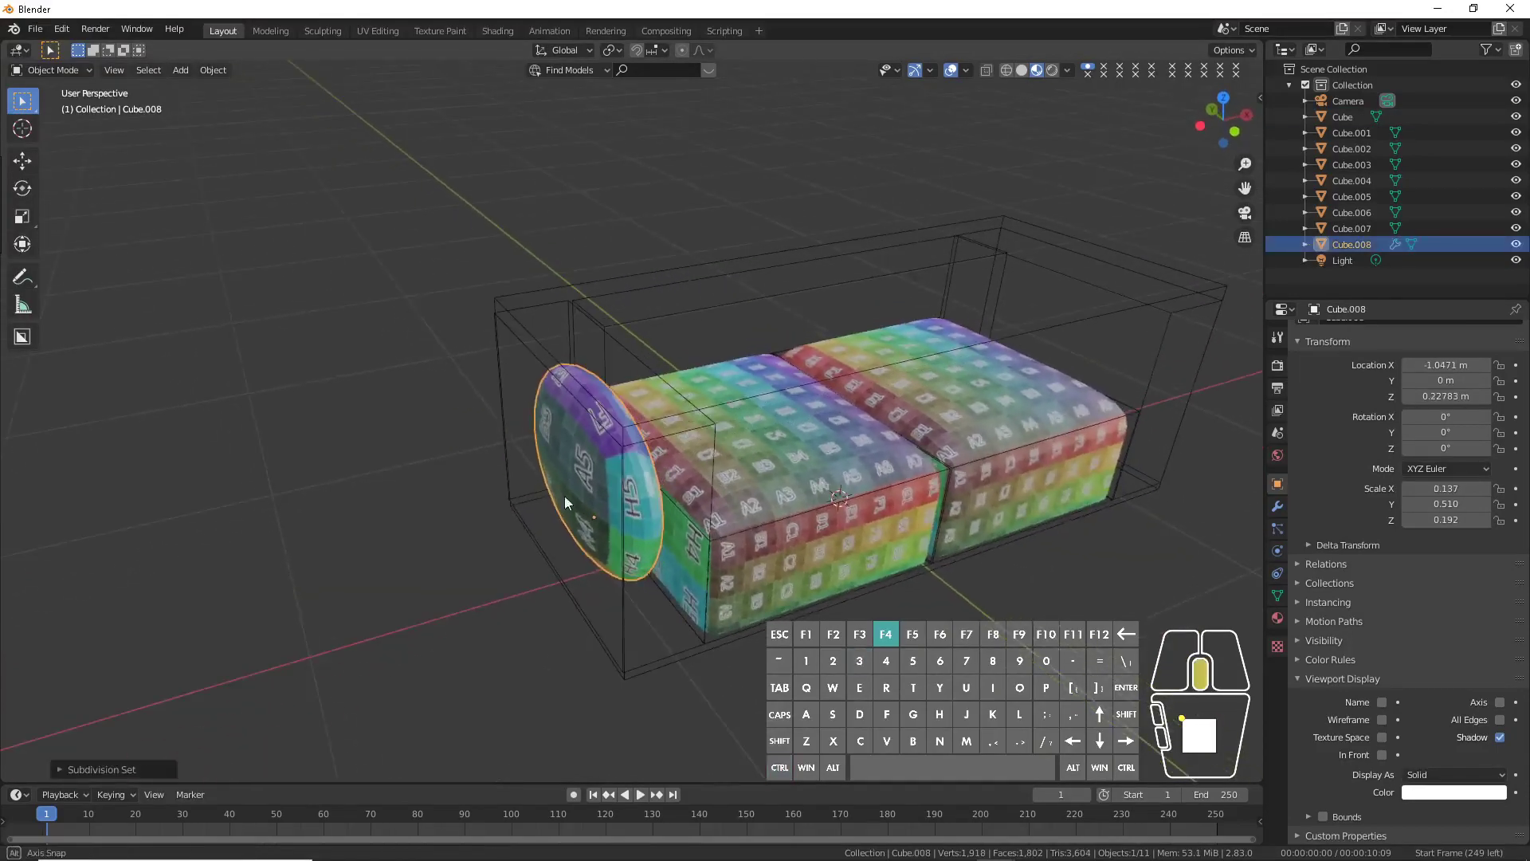
{"action": "left_click", "coordinate": [92, 30]}
{"action": "mouse_move", "coordinate": [62, 31]}
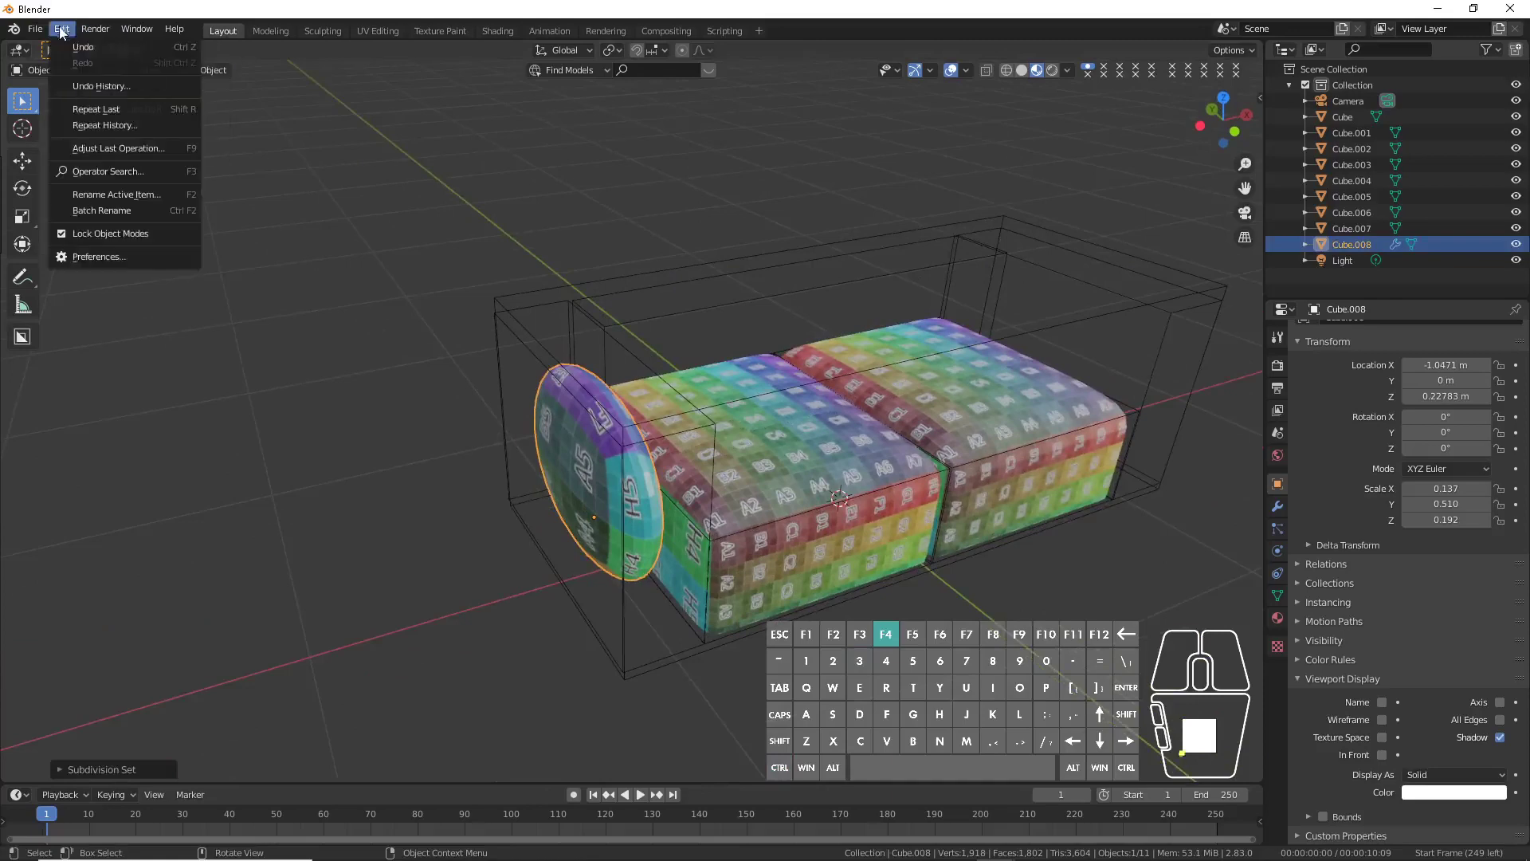
{"action": "left_click", "coordinate": [106, 260]}
{"action": "left_click", "coordinate": [514, 37]}
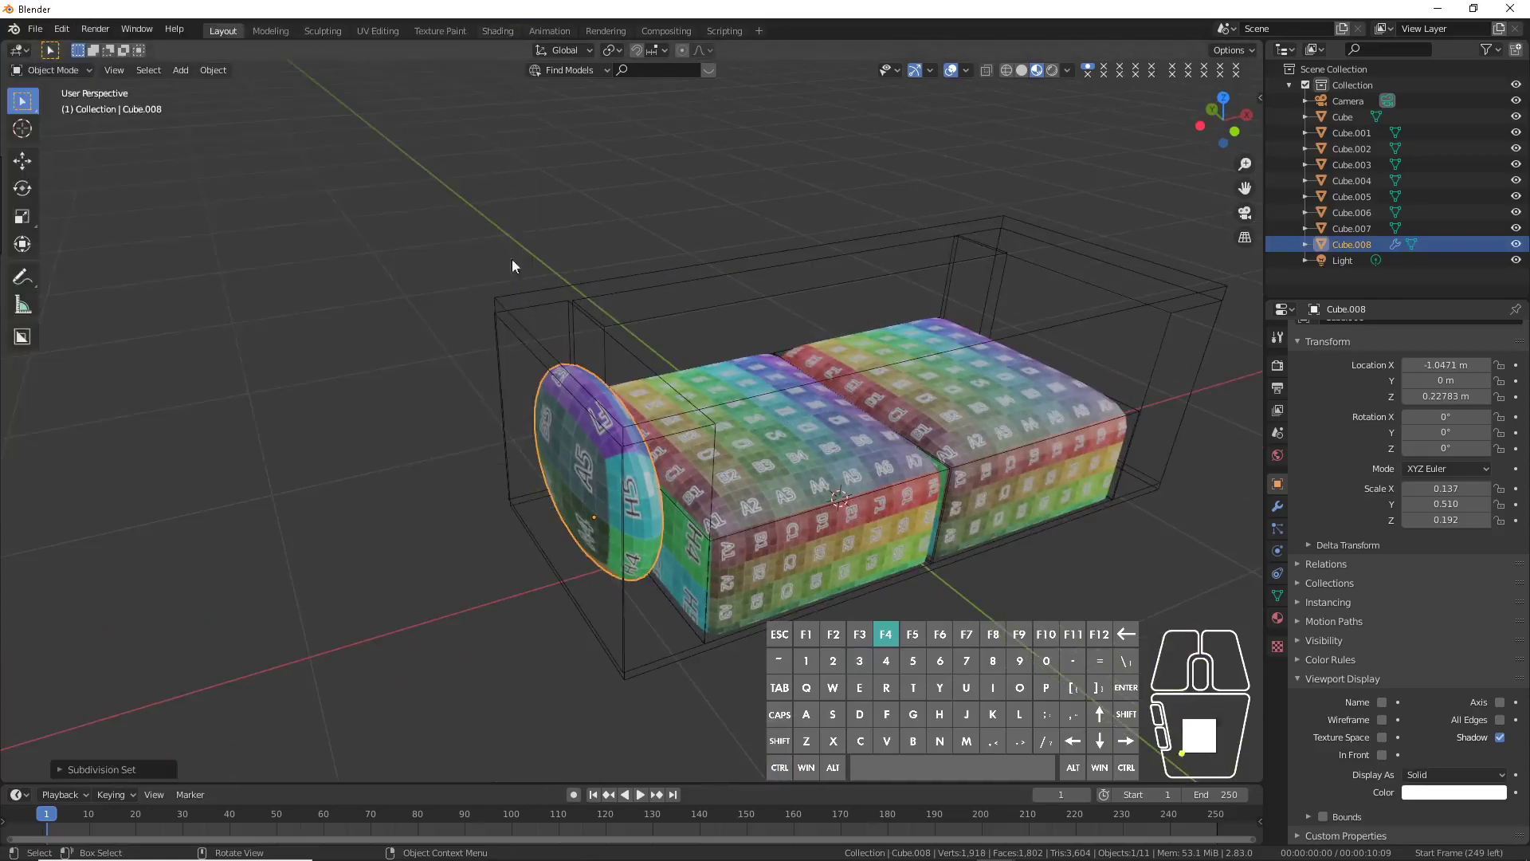
Step: Enter Edit Mode on the armrest copy and add one vertical loop cut running lengthwise through its thickness
{"action": "scroll", "coordinate": [609, 421], "scroll_direction": "up", "scroll_amount": 3}
{"action": "middle_click_drag", "start_coordinate": [609, 421], "coordinate": [624, 448]}
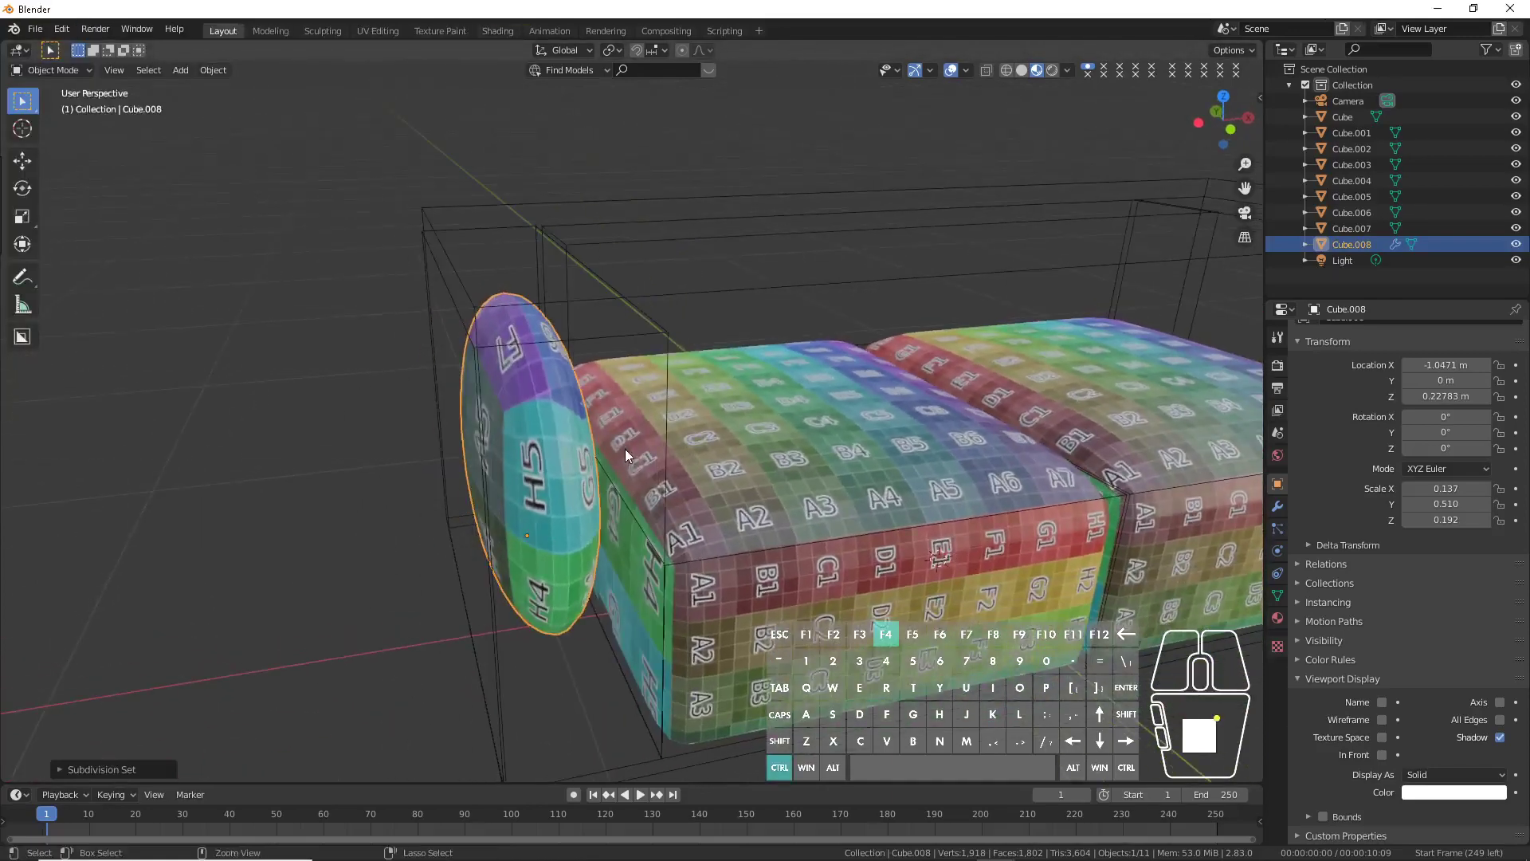
{"action": "left_click", "coordinate": [550, 378]}
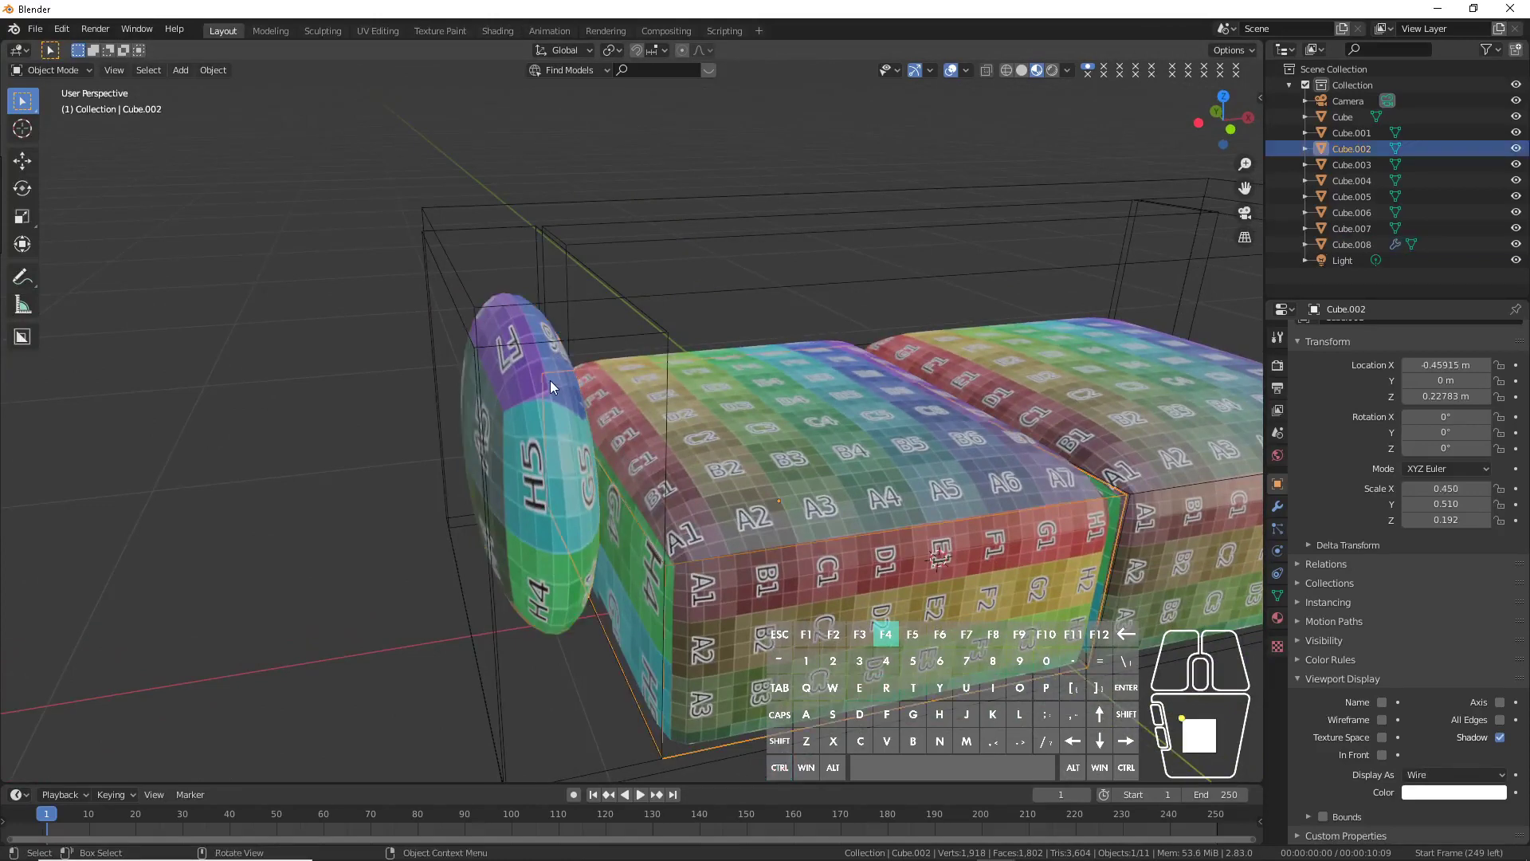
{"action": "left_click", "coordinate": [562, 428]}
{"action": "key", "text": "Tab"}
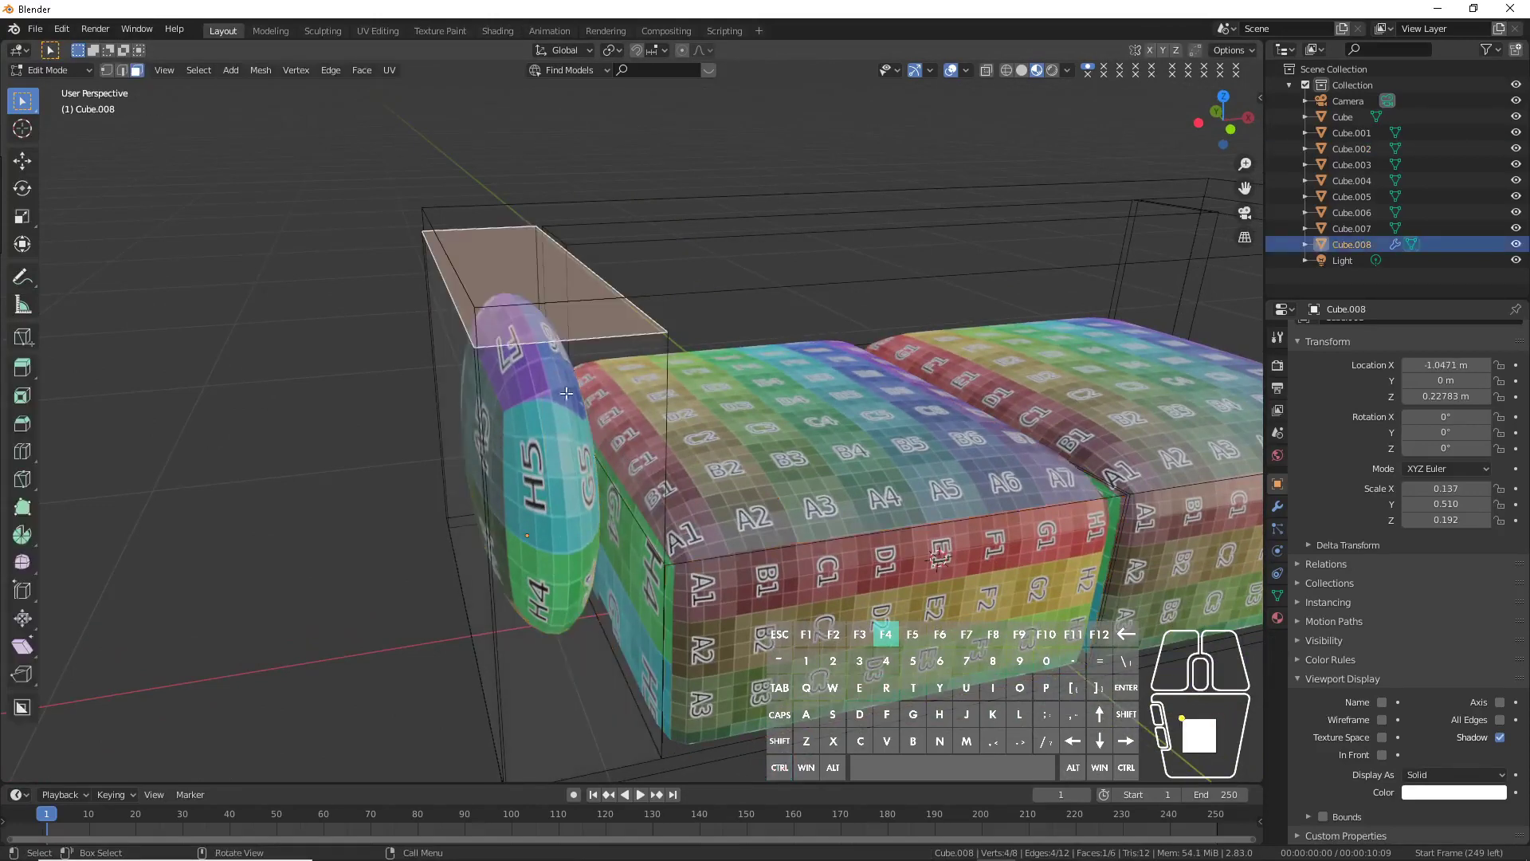
{"action": "key", "text": "ctrl+r"}
{"action": "left_click", "coordinate": [576, 338]}
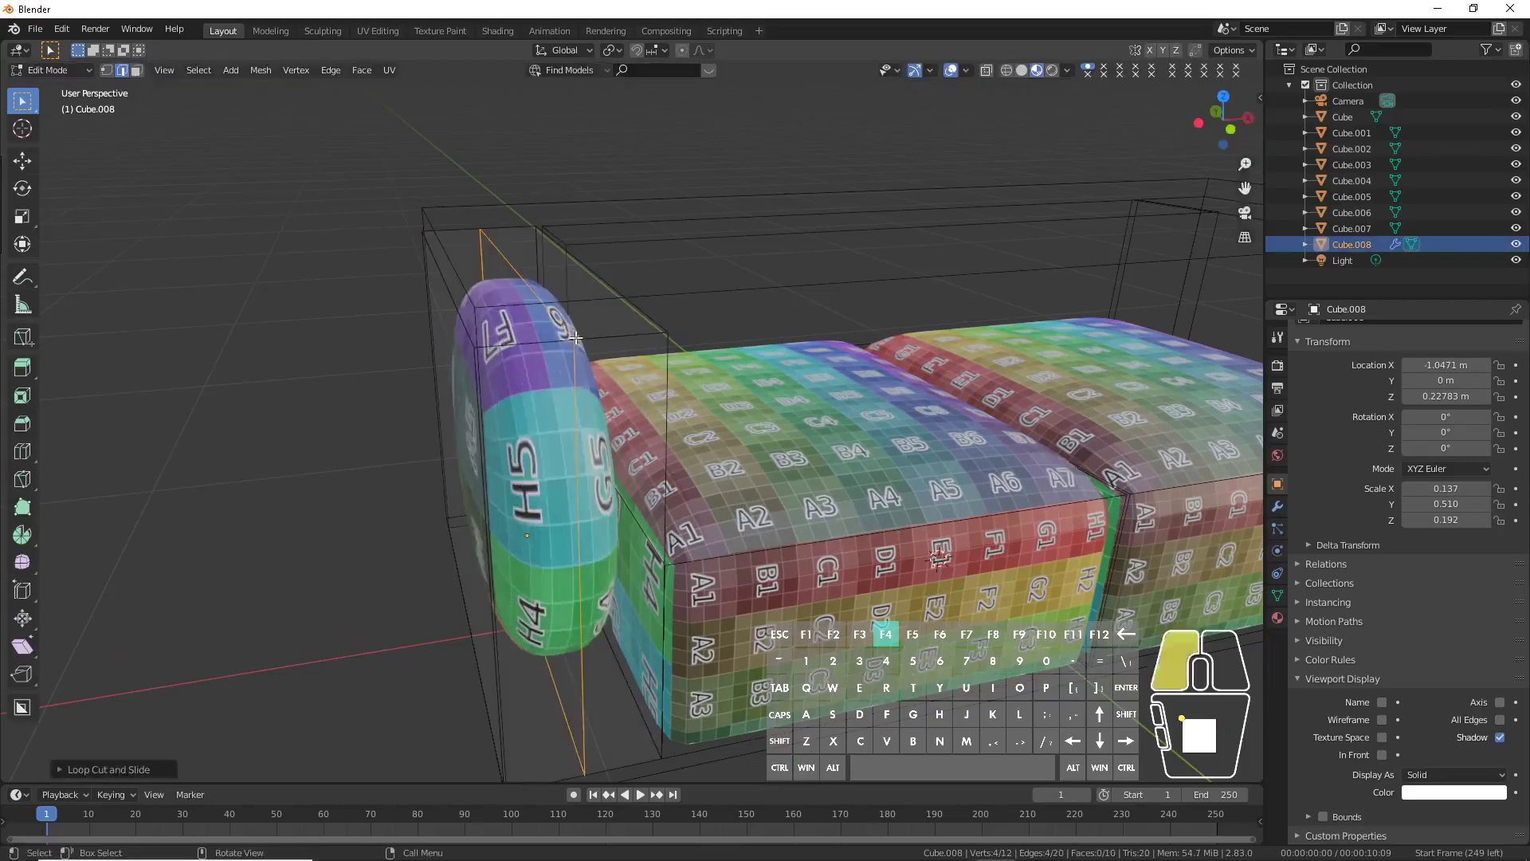
Step: Add two supporting loop cuts to the armrest, one close to its back end and one close to its upper edge
{"action": "middle_click_drag", "start_coordinate": [494, 411], "coordinate": [462, 374]}
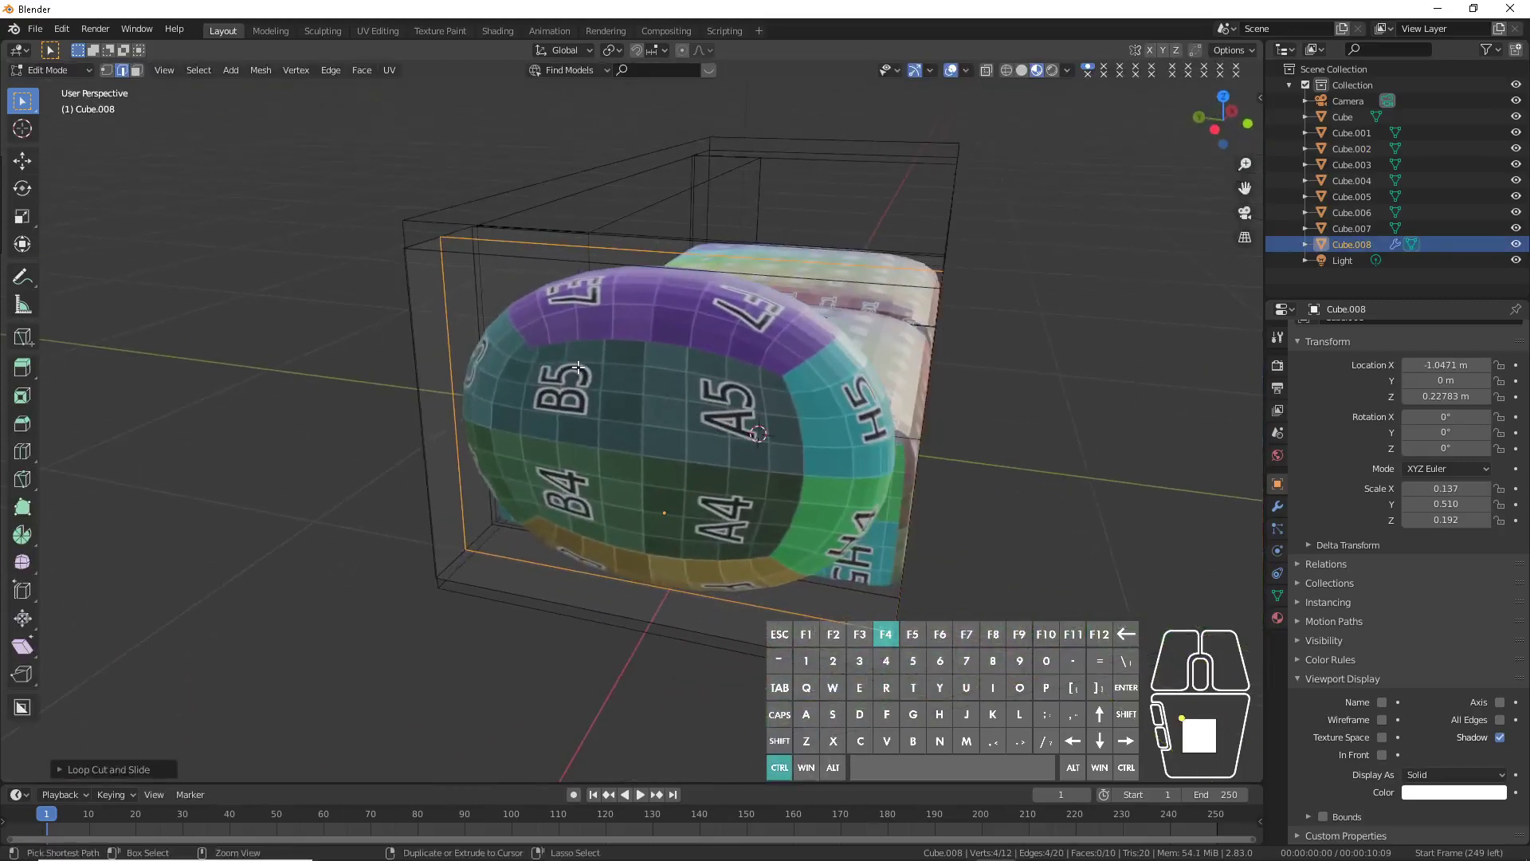
{"action": "key", "text": "ctrl+r"}
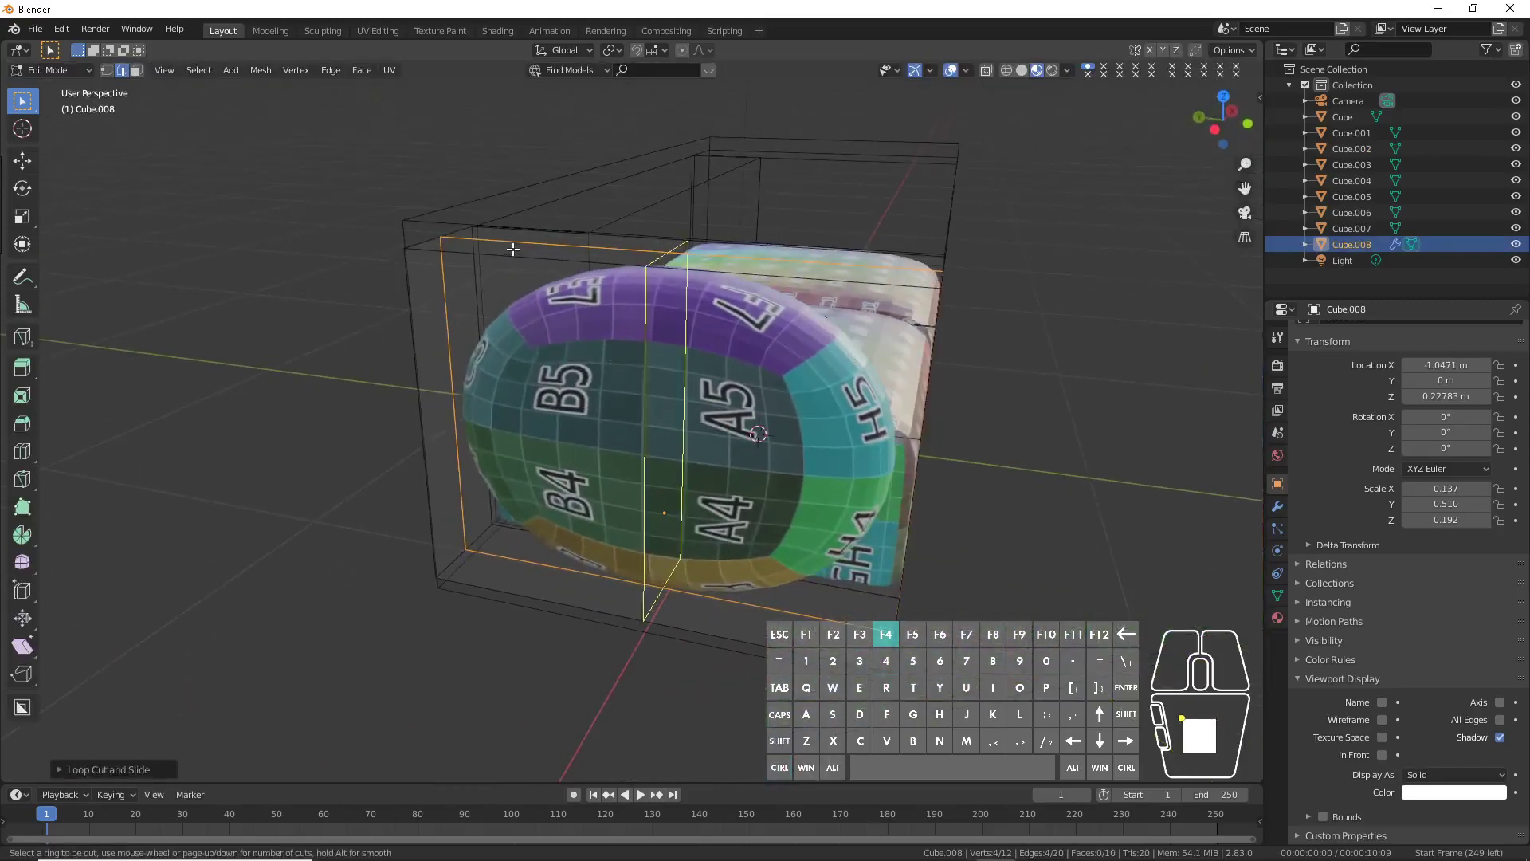
{"action": "left_click", "coordinate": [513, 250]}
{"action": "left_click", "coordinate": [266, 226]}
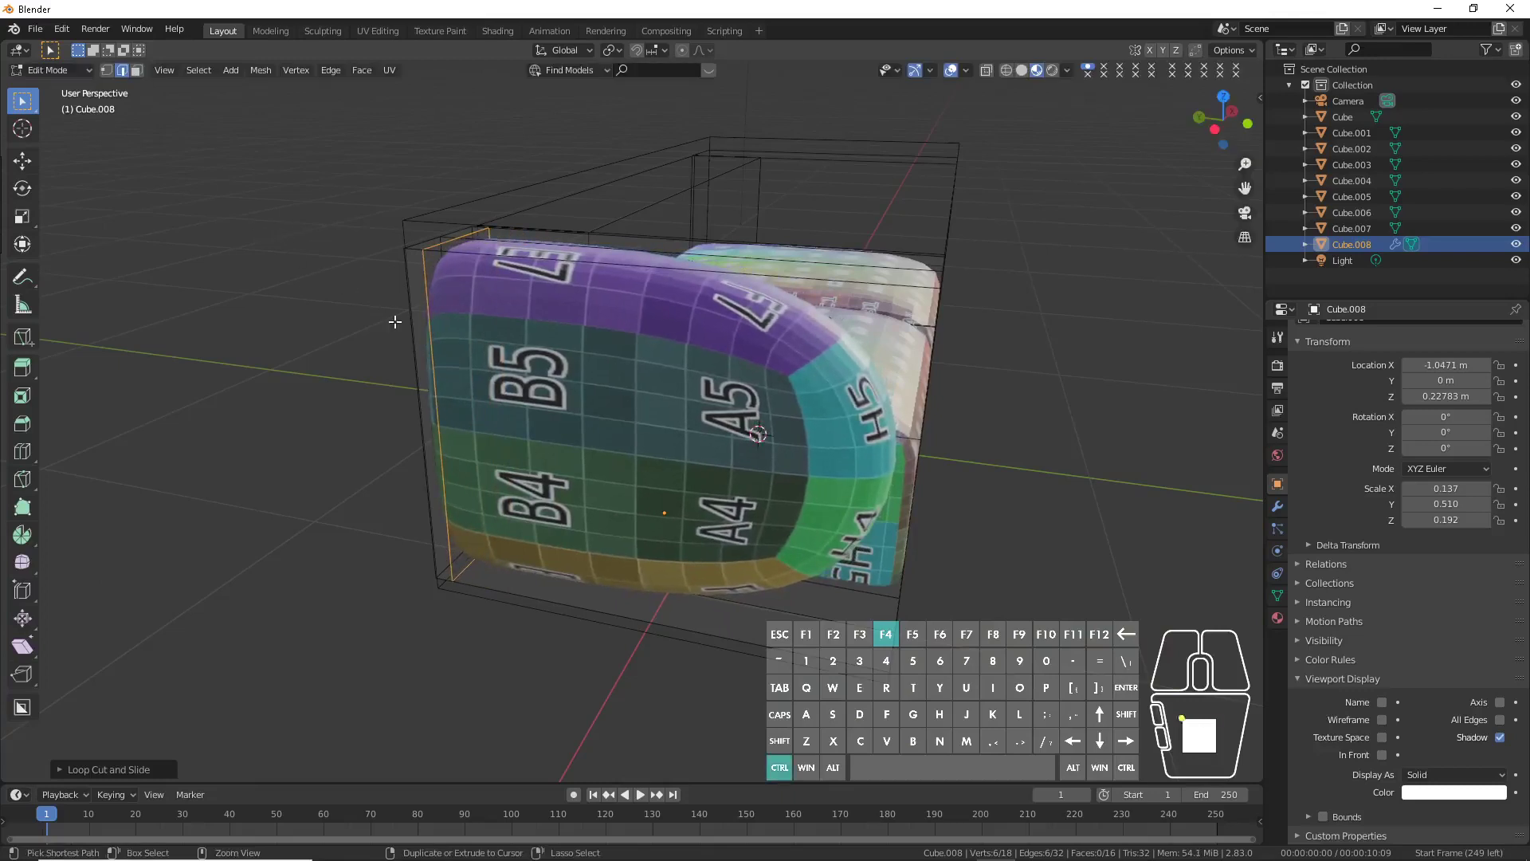
{"action": "key", "text": "ctrl+r"}
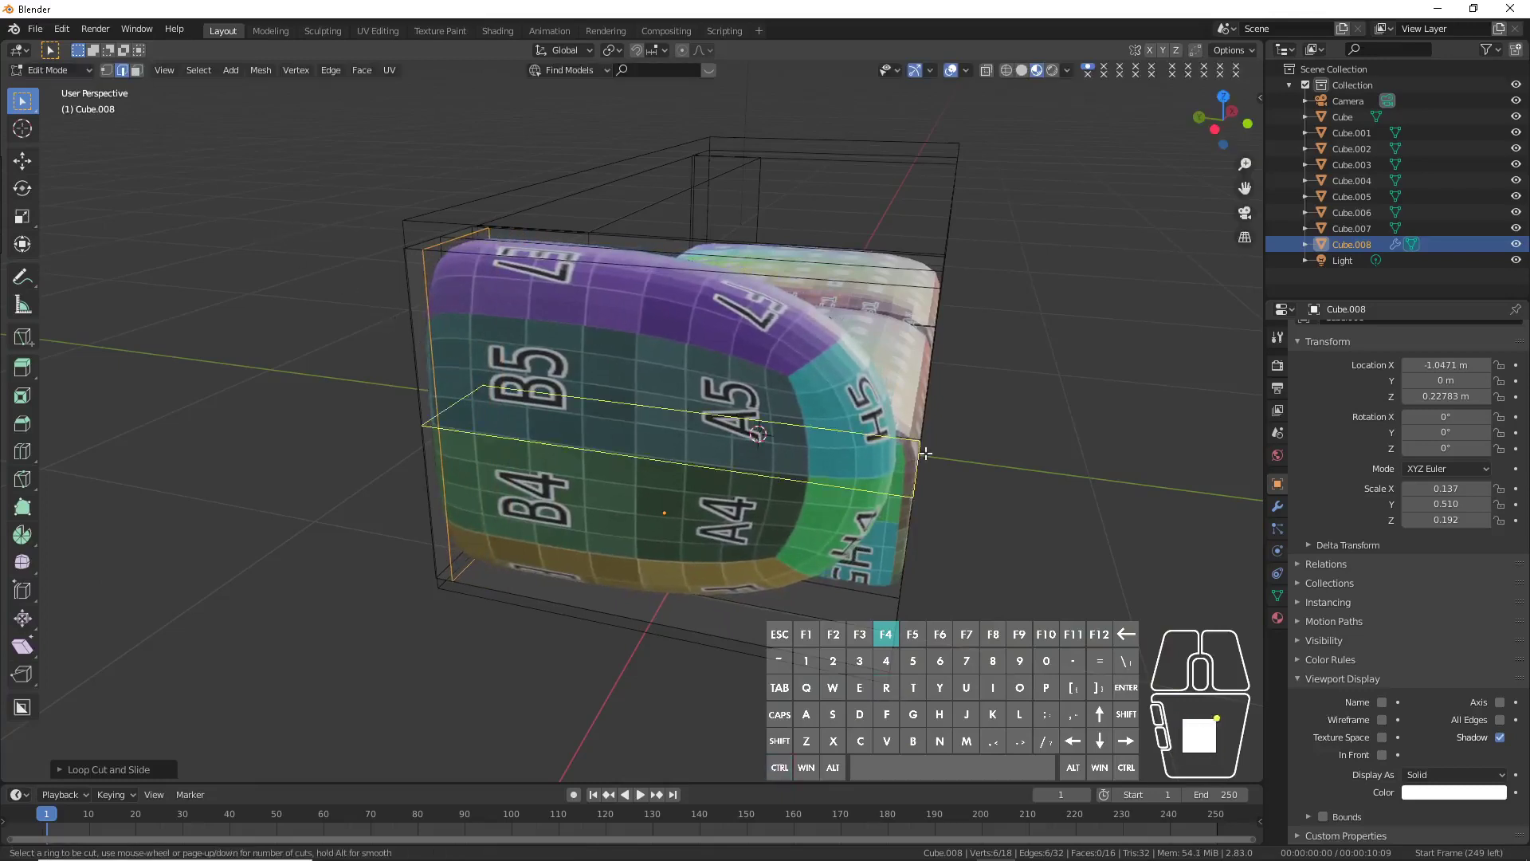
{"action": "left_click", "coordinate": [922, 448]}
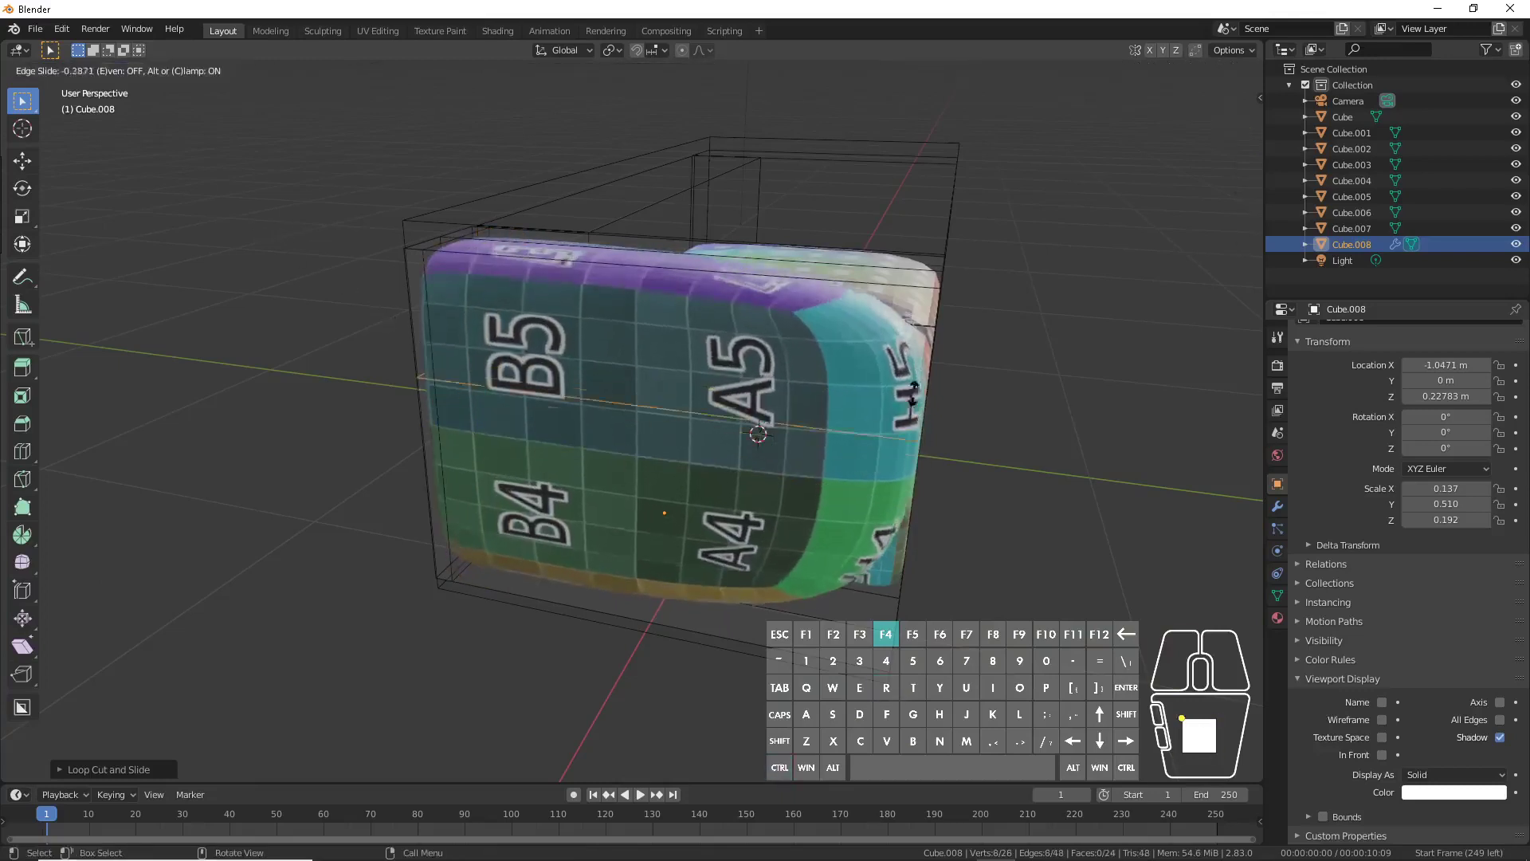
{"action": "left_click", "coordinate": [913, 328]}
Step: Add two more supporting loop cuts to the armrest, one towards its front end and one close to its bottom edge
{"action": "key", "text": "ctrl+r"}
{"action": "left_click", "coordinate": [906, 350]}
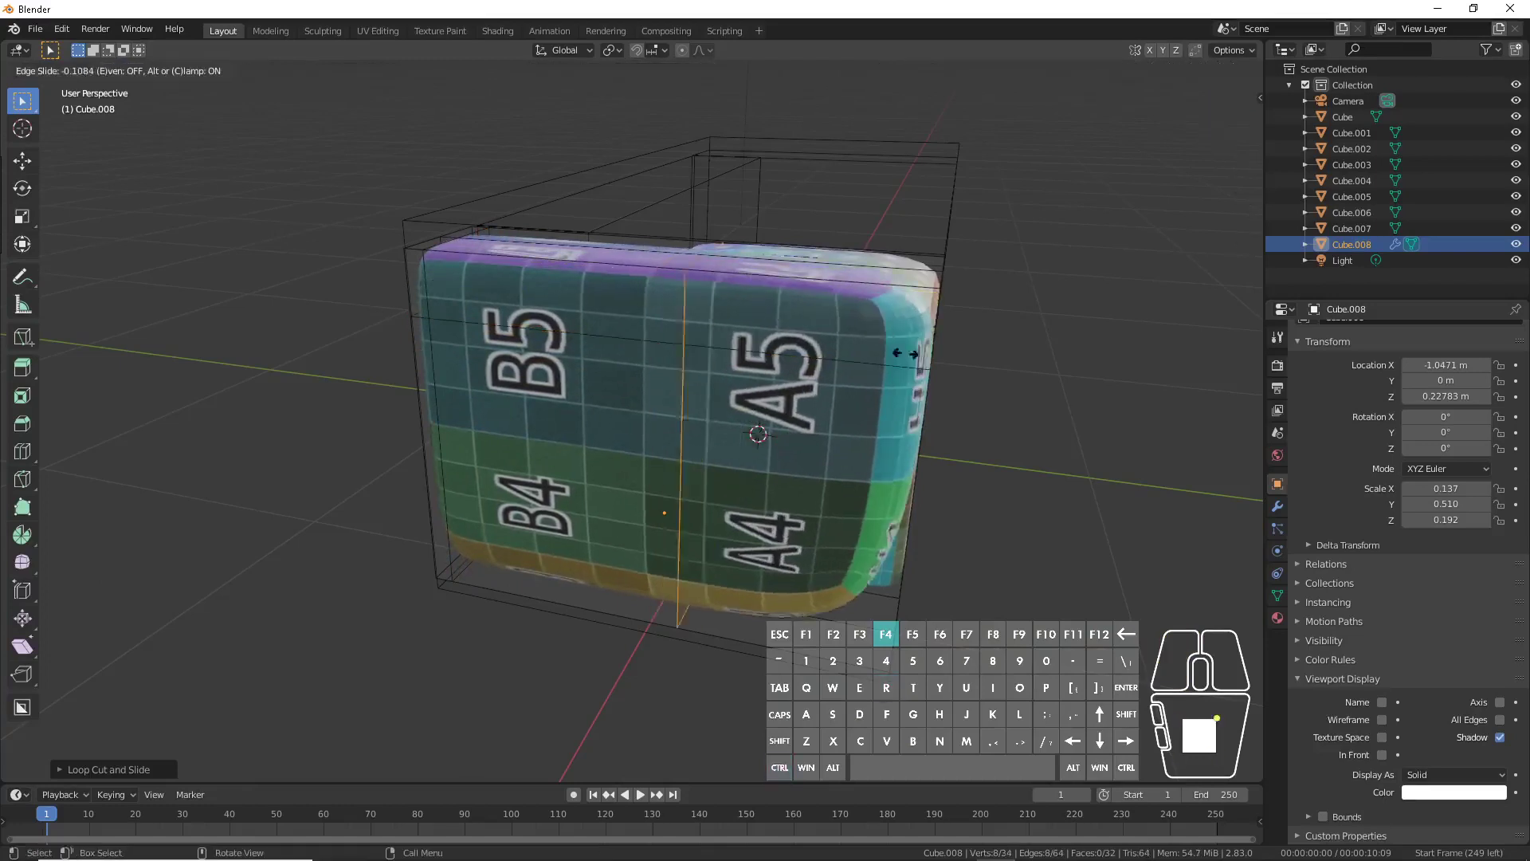
{"action": "left_click", "coordinate": [1043, 407]}
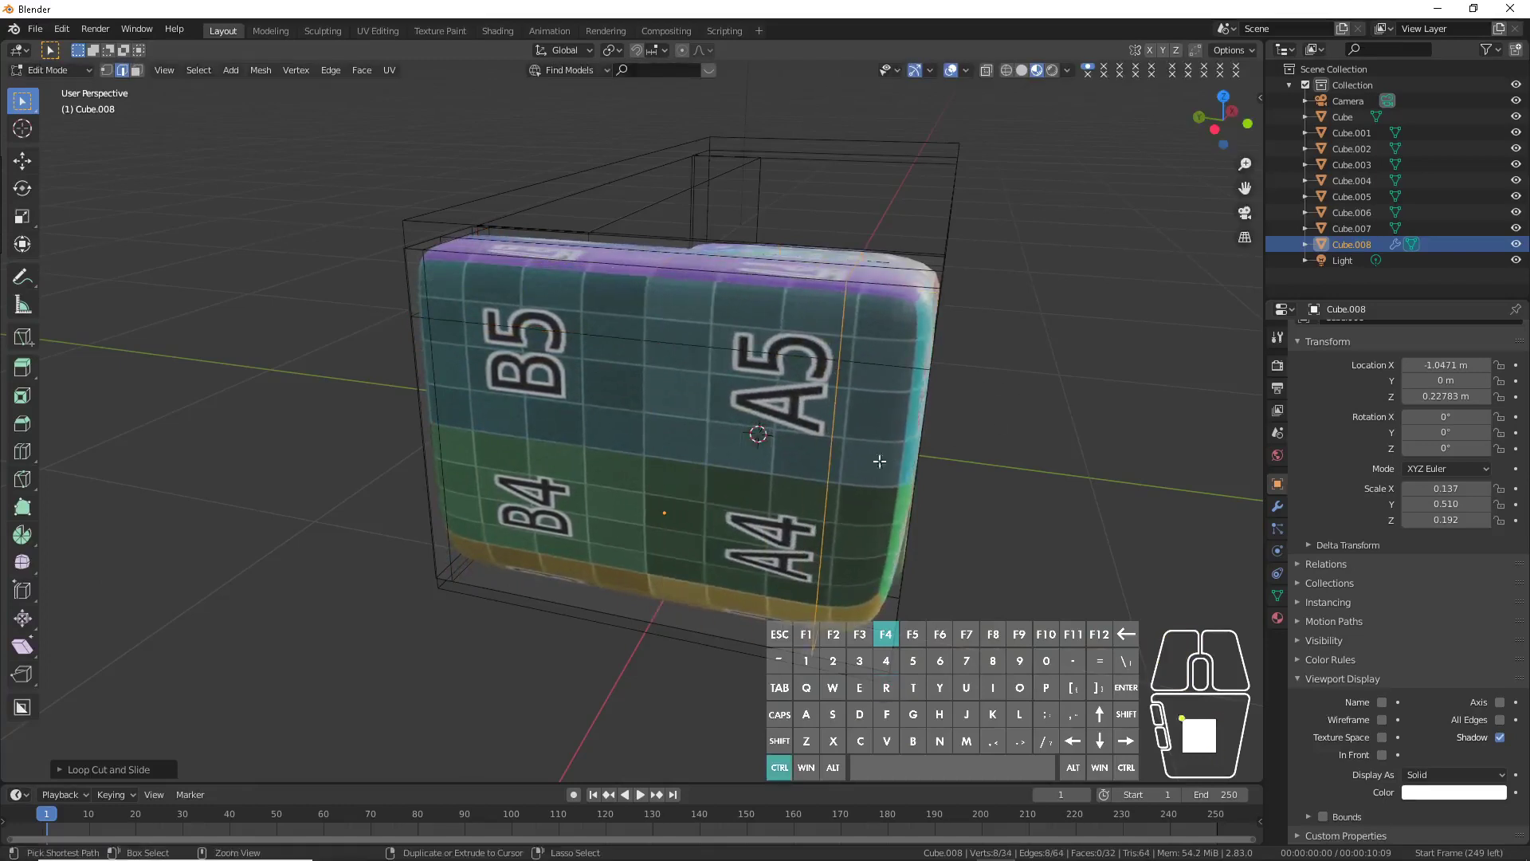
{"action": "key", "text": "ctrl+r"}
{"action": "left_click", "coordinate": [847, 492]}
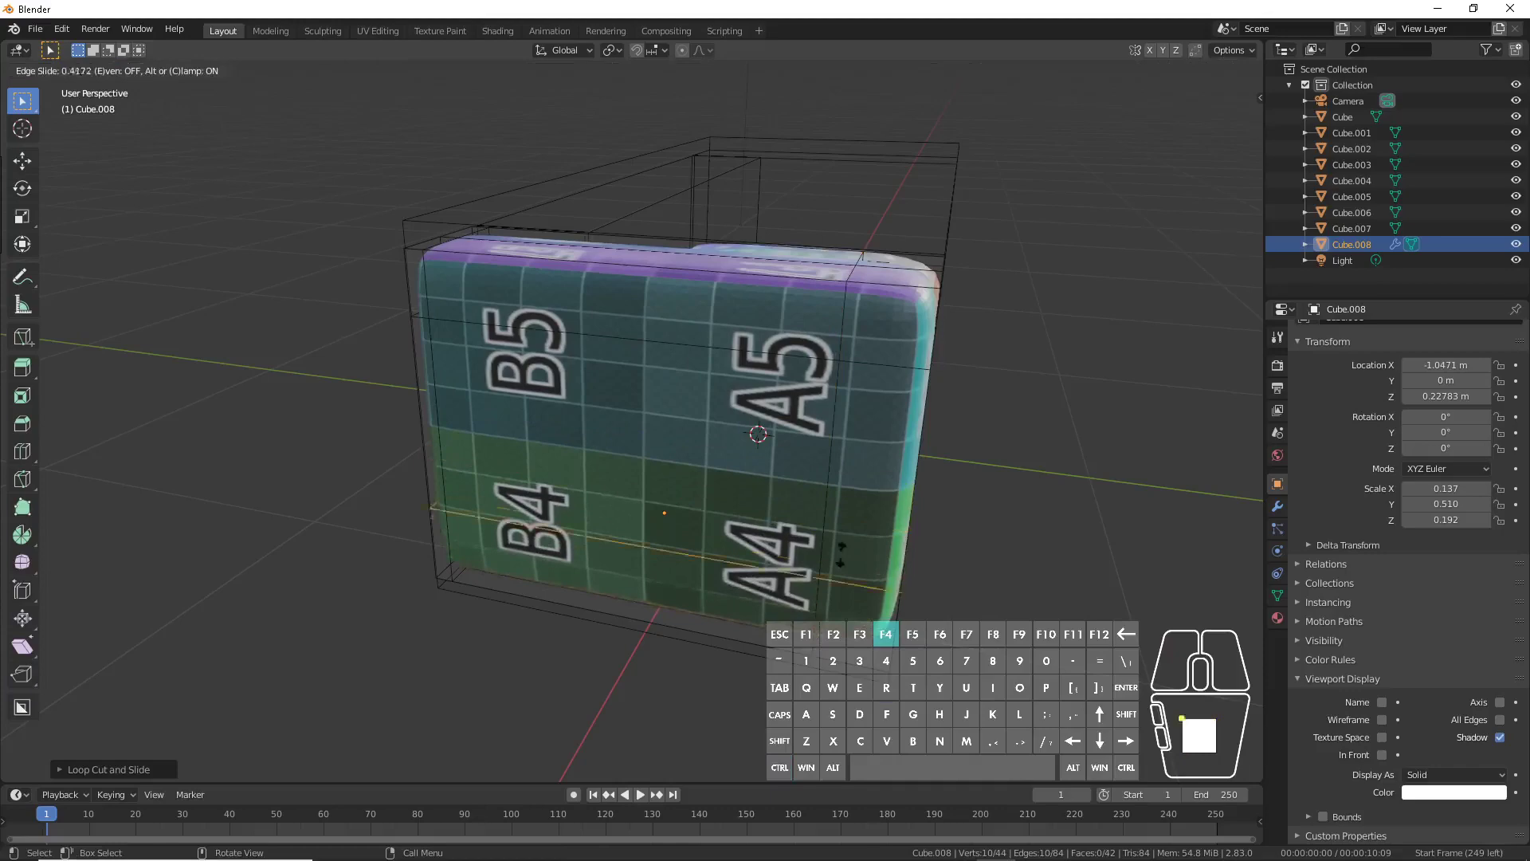
{"action": "left_click", "coordinate": [829, 611]}
Step: Add five evenly spaced vertical loop cuts along the armrest's length
{"action": "middle_click_drag", "start_coordinate": [829, 612], "coordinate": [733, 556]}
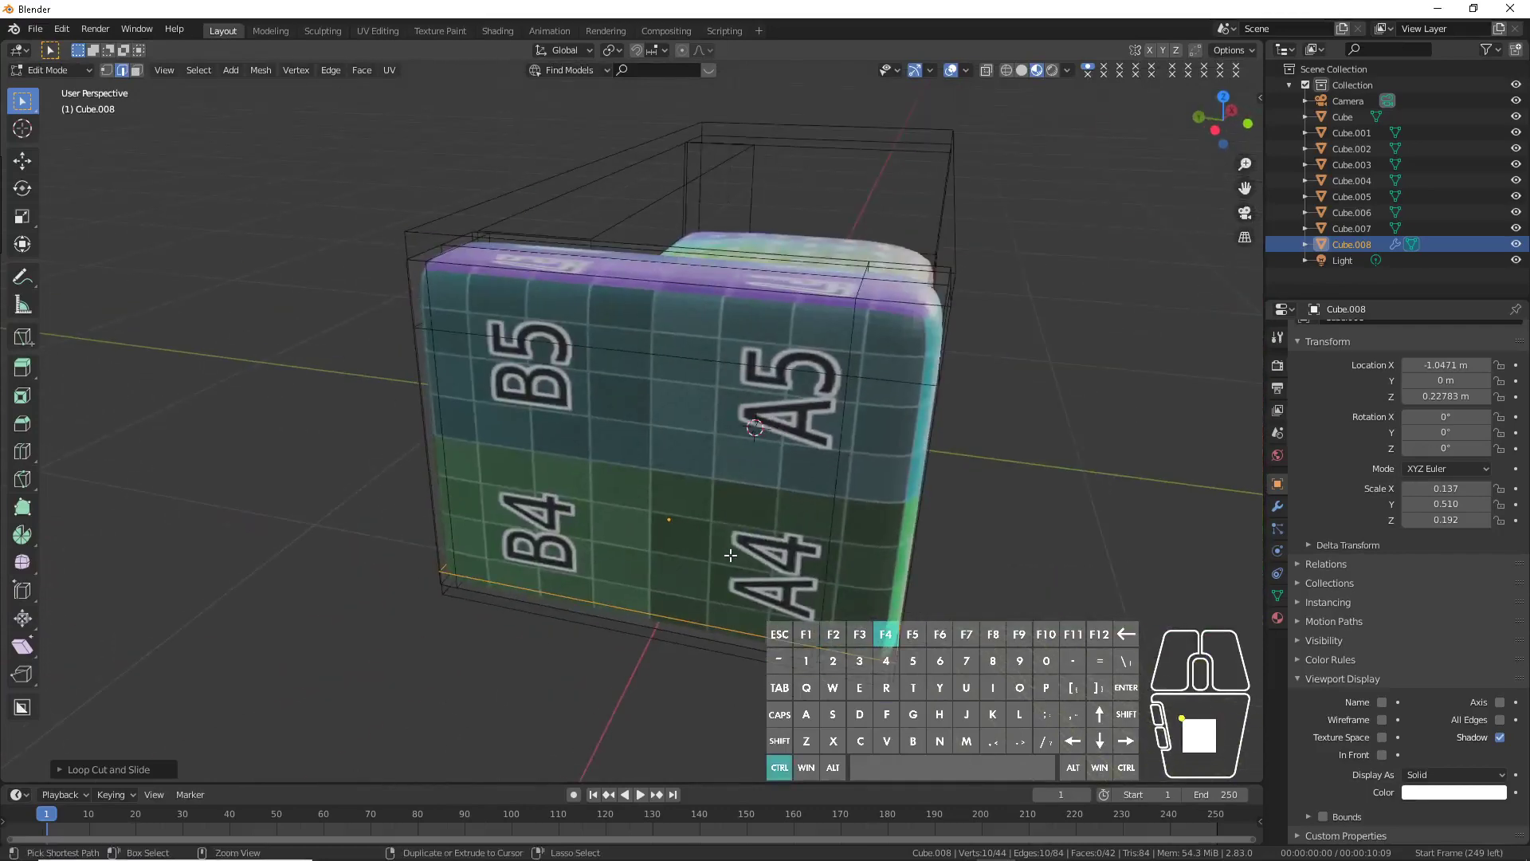
{"action": "key", "text": "ctrl+r"}
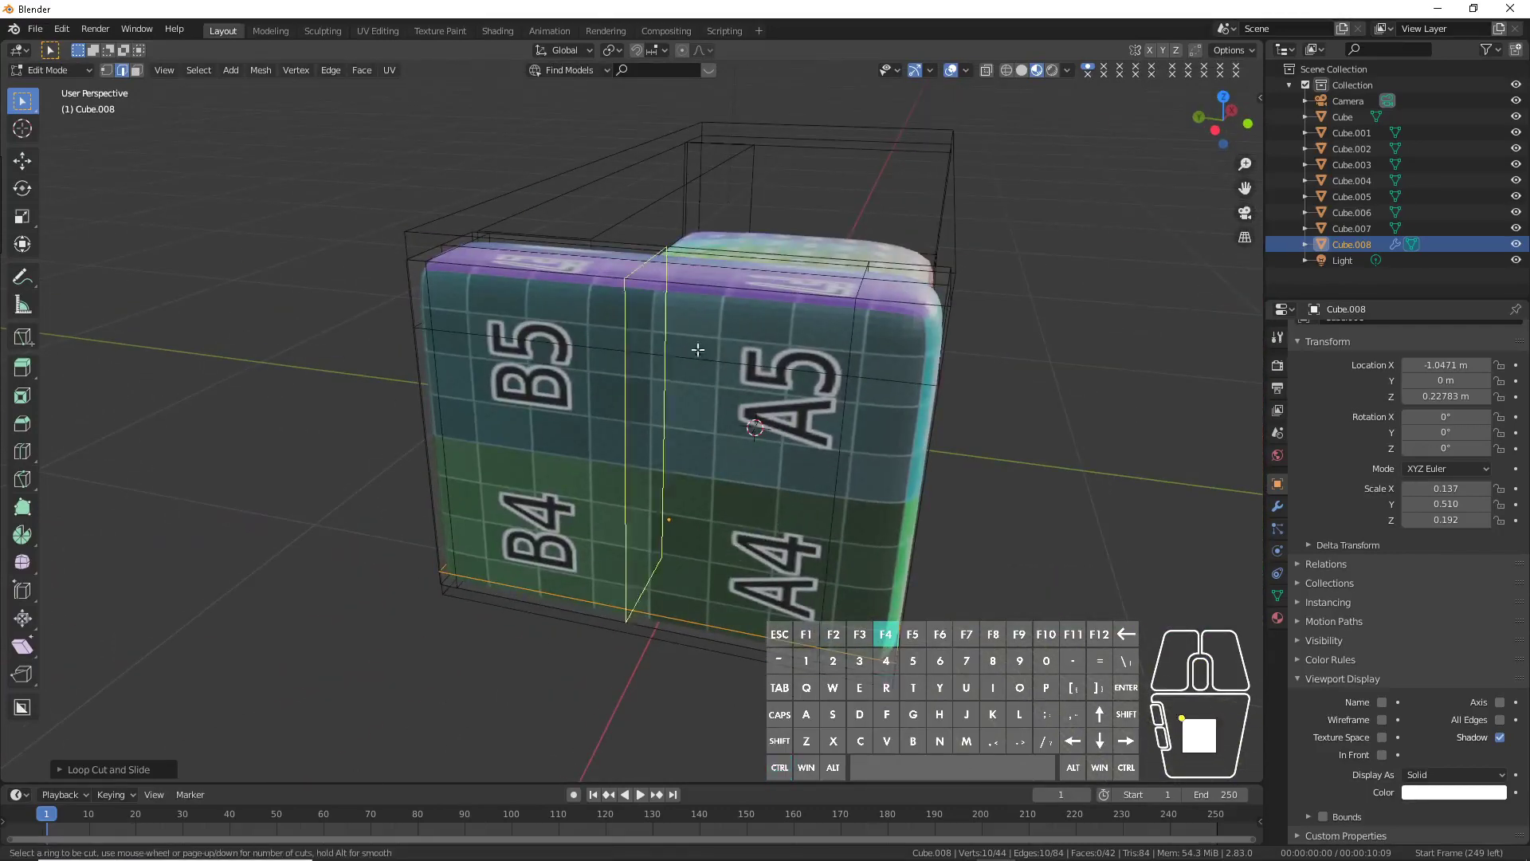
{"action": "scroll", "coordinate": [696, 335], "scroll_direction": "up", "scroll_amount": 4}
{"action": "left_click", "coordinate": [695, 316]}
{"action": "left_click", "coordinate": [695, 316]}
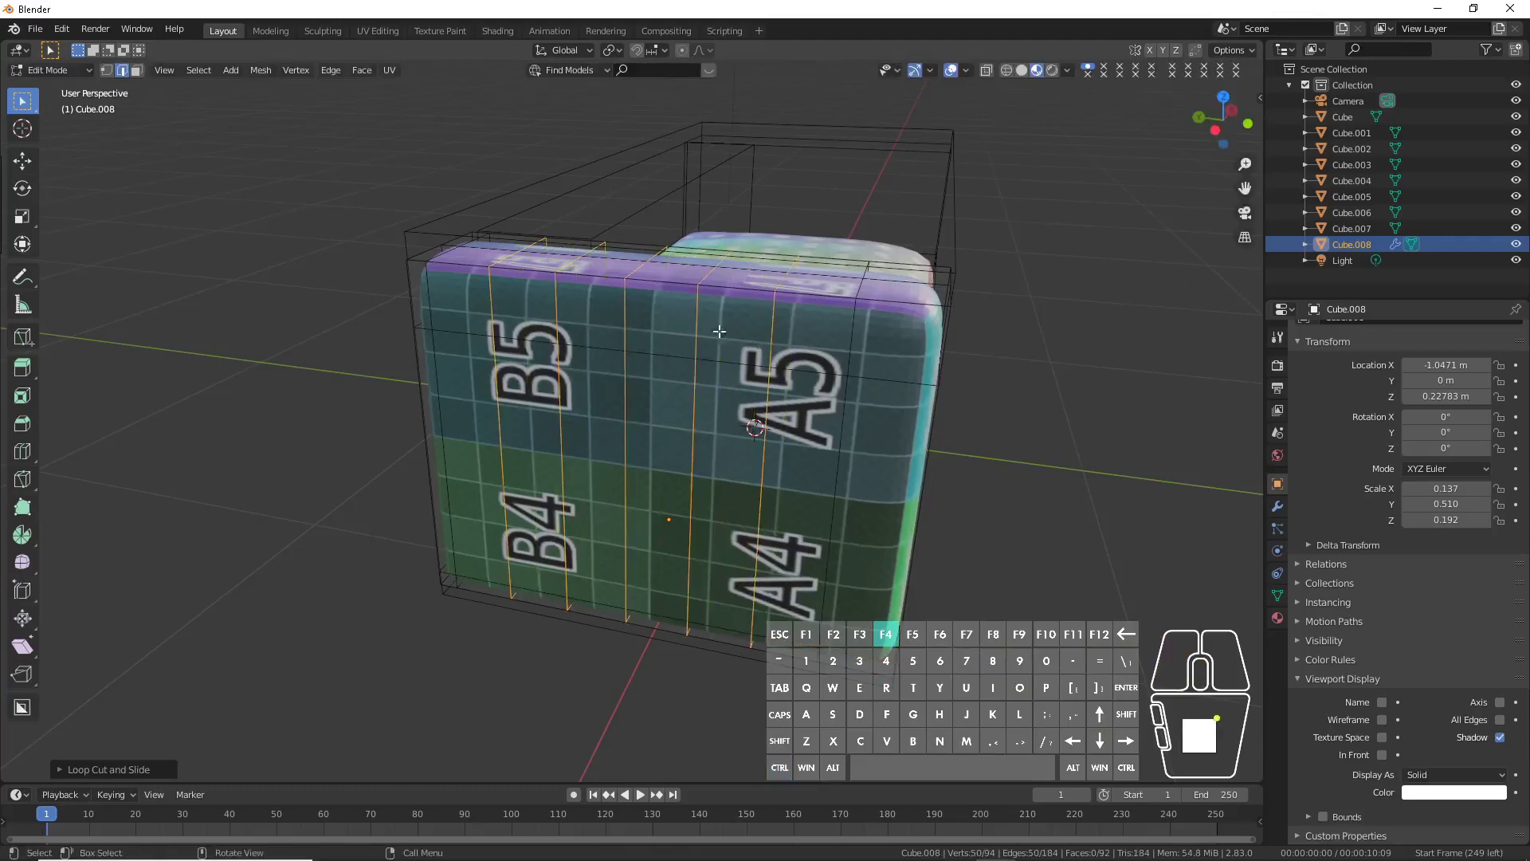
Step: Add three evenly spaced horizontal loop cuts across the armrest's height
{"action": "key", "text": "ctrl+r"}
{"action": "scroll", "coordinate": [824, 491], "scroll_direction": "up", "scroll_amount": 2}
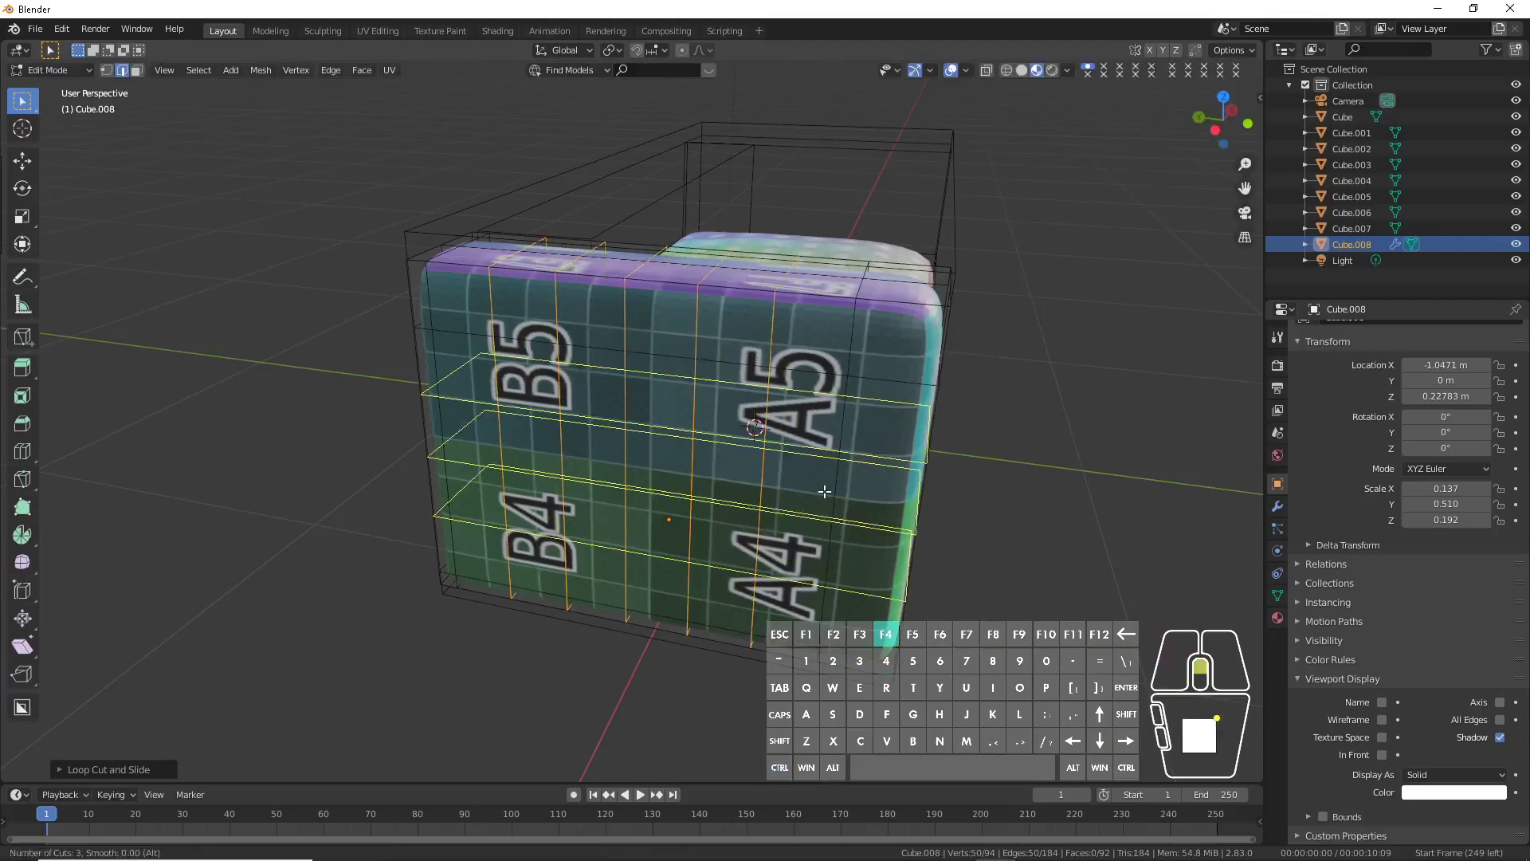
{"action": "left_click", "coordinate": [824, 491]}
{"action": "left_click", "coordinate": [824, 491]}
{"action": "middle_click_drag", "start_coordinate": [840, 512], "coordinate": [705, 484]}
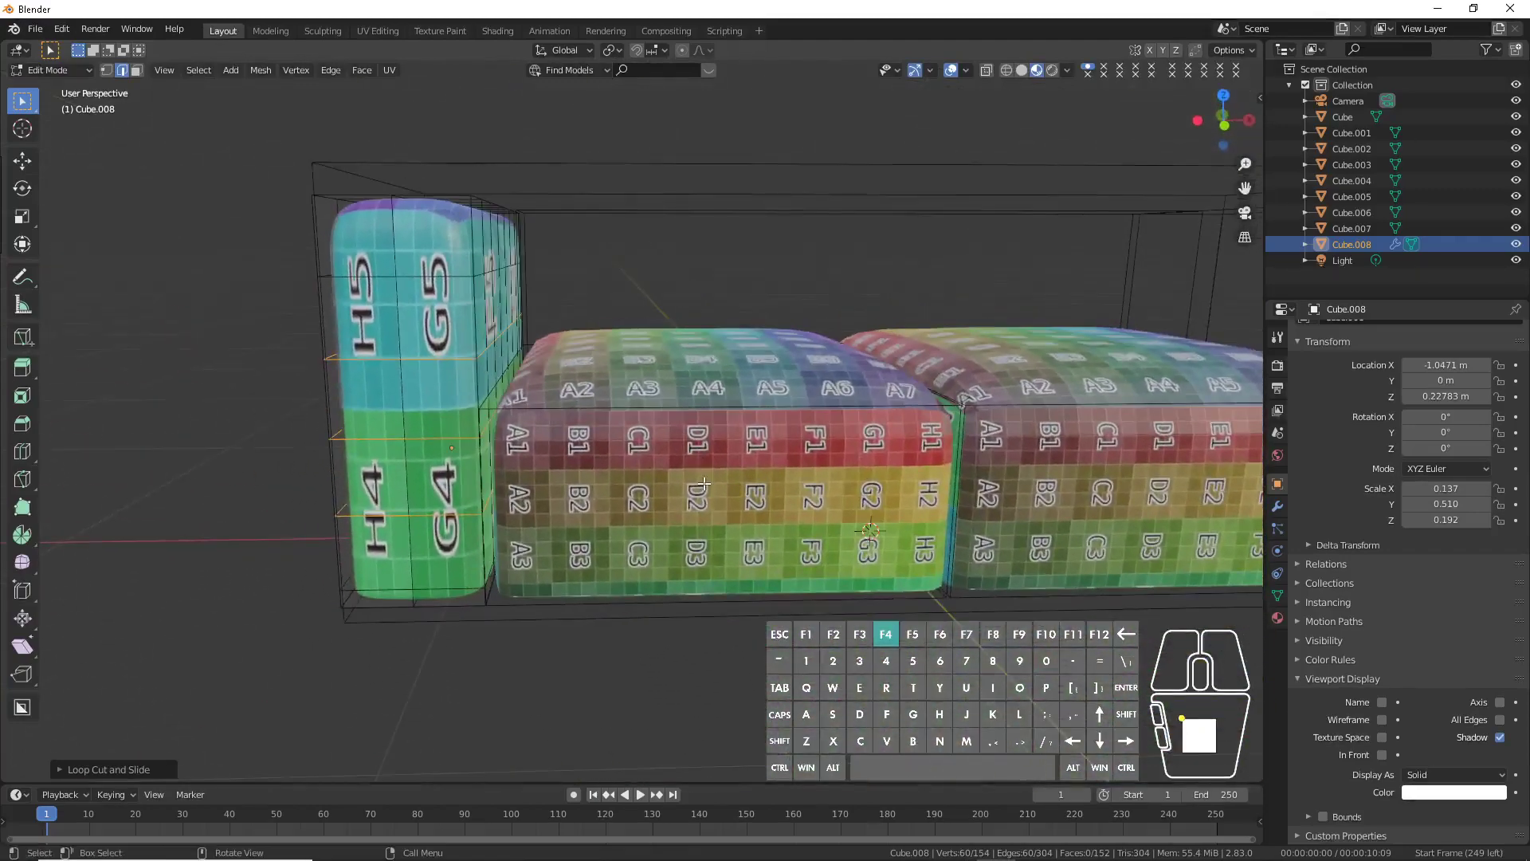
Step: Return to Object Mode and, in front view, widen the armrest along X to a scale of about 0.155
{"action": "key", "text": "Tab"}
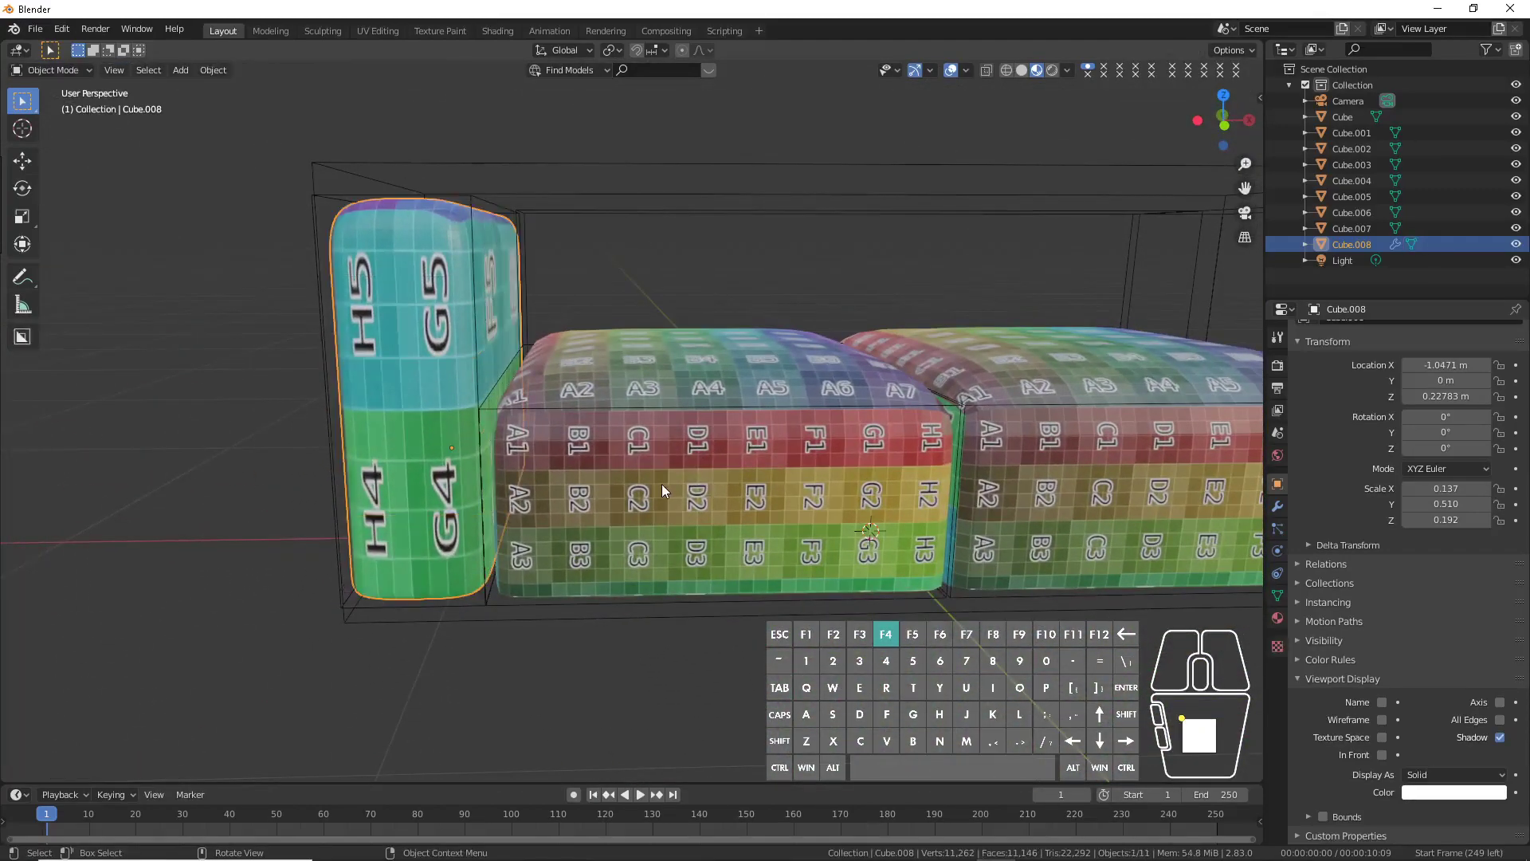
{"action": "key", "text": "KP_1"}
{"action": "key", "text": "s"}
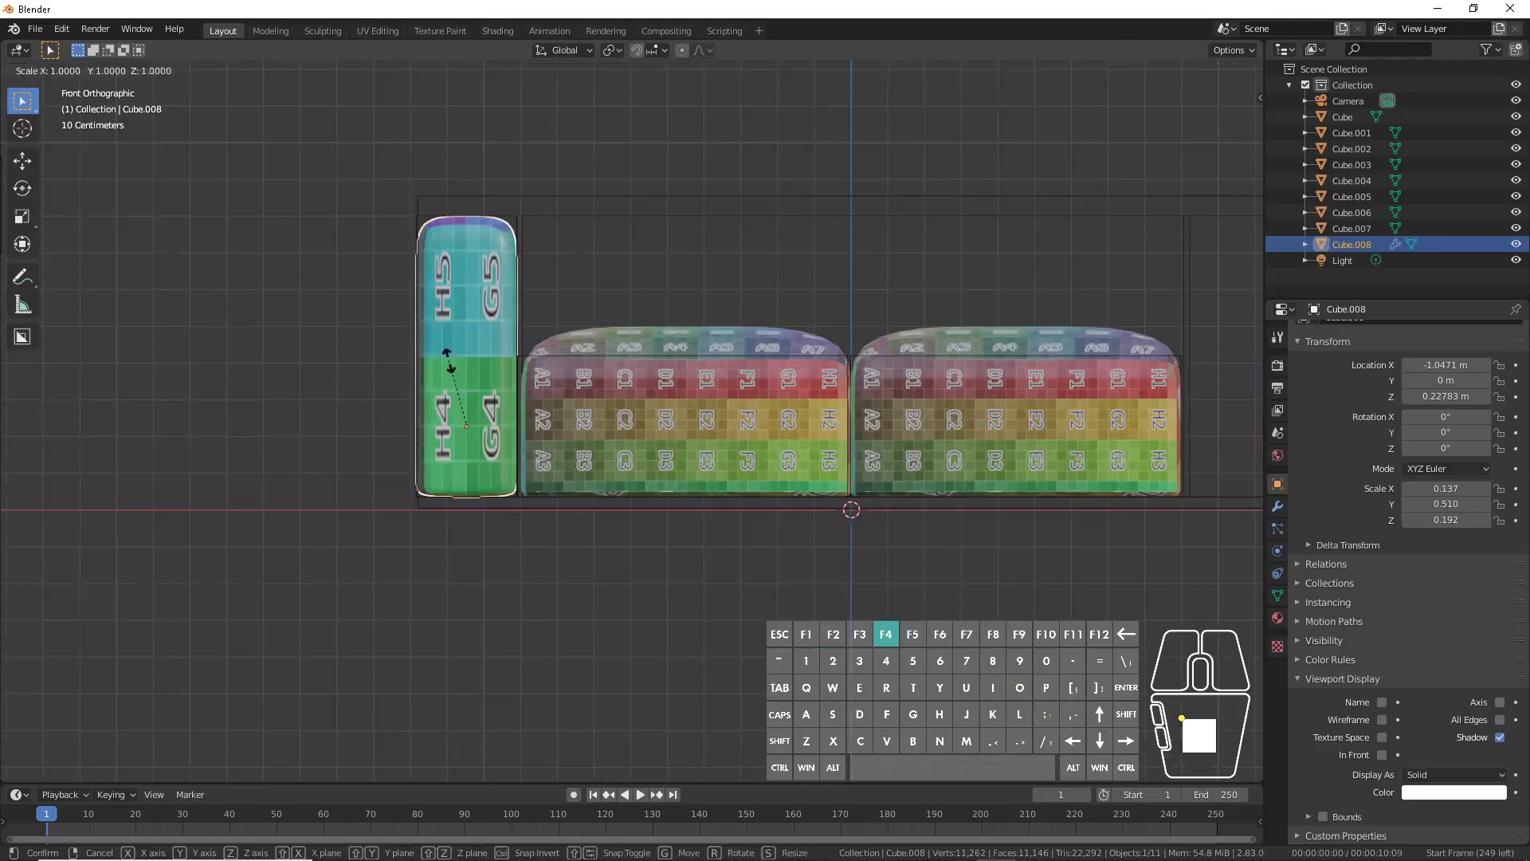
{"action": "key", "text": "x"}
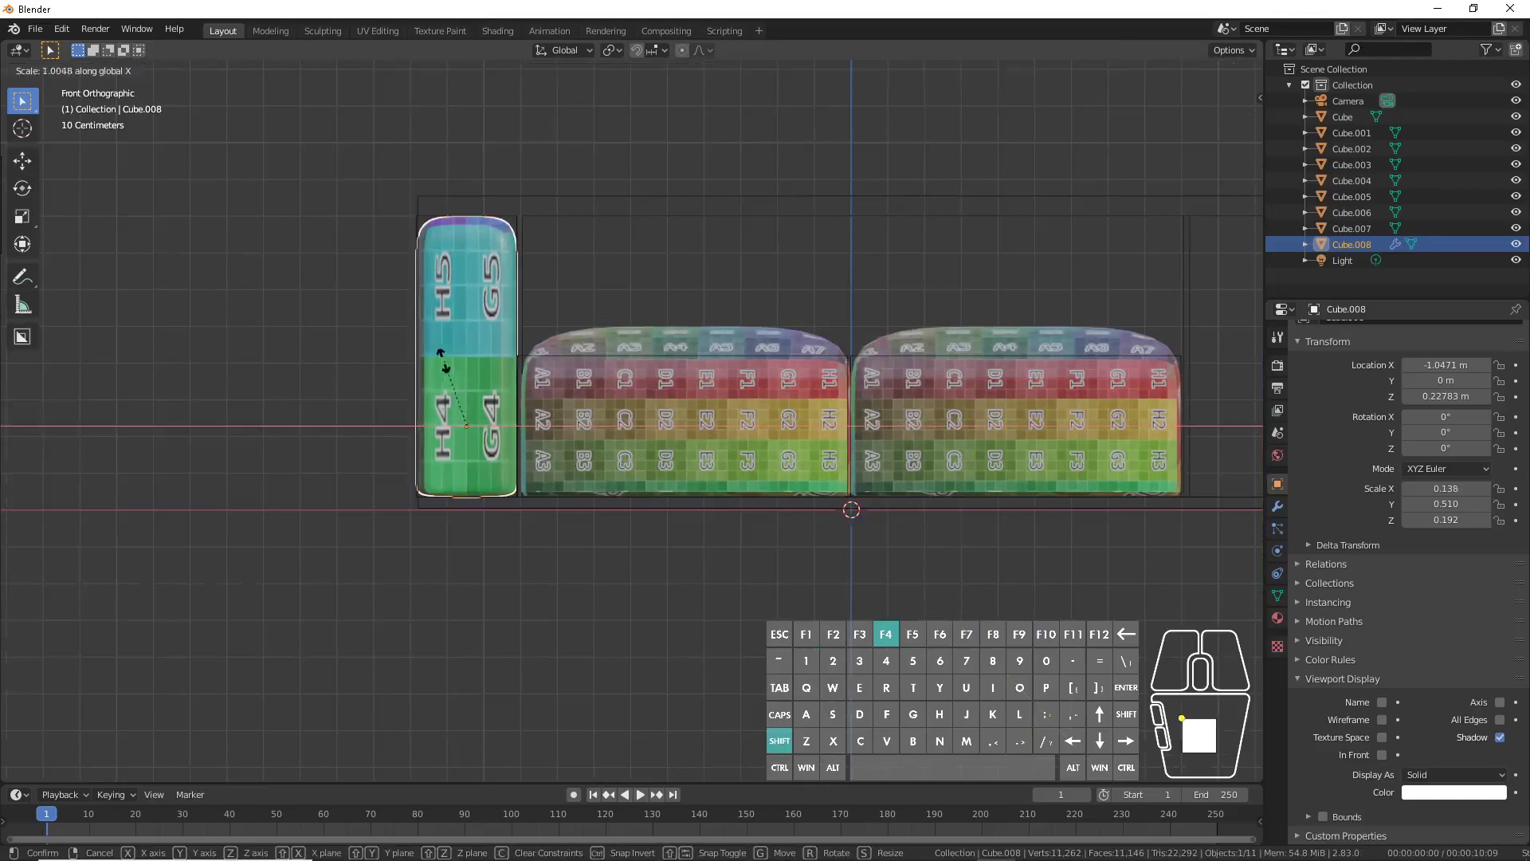
{"action": "left_click", "coordinate": [291, 326]}
Step: Apply the armrest's scale in Object Mode
{"action": "middle_click_drag", "start_coordinate": [626, 370], "coordinate": [583, 399]}
{"action": "scroll", "coordinate": [537, 426], "scroll_direction": "down", "scroll_amount": 2}
{"action": "key", "text": "Tab"}
{"action": "key", "text": "Tab"}
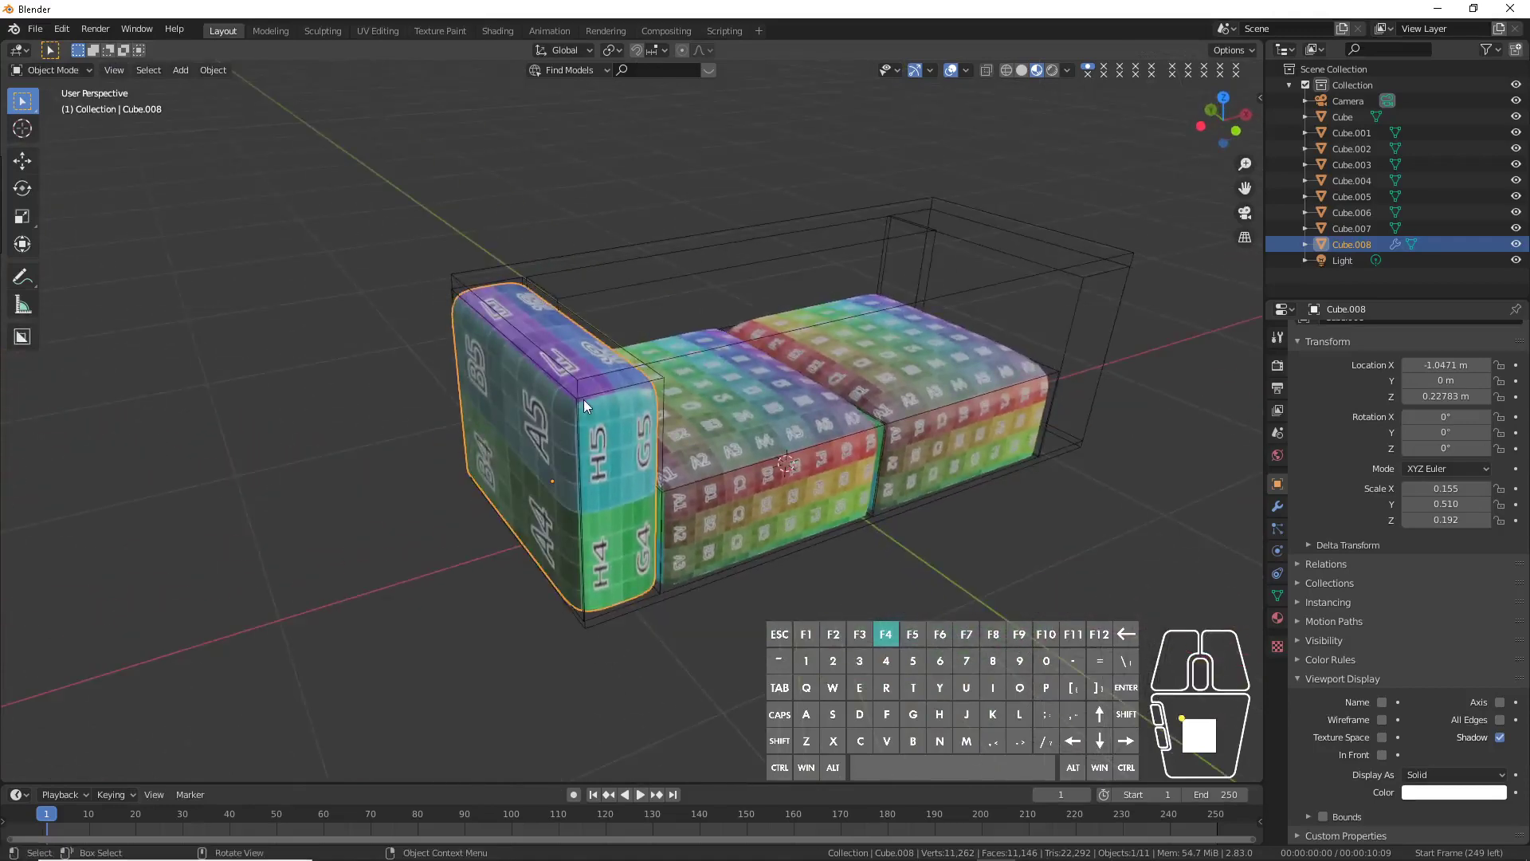
{"action": "key", "text": "ctrl+a"}
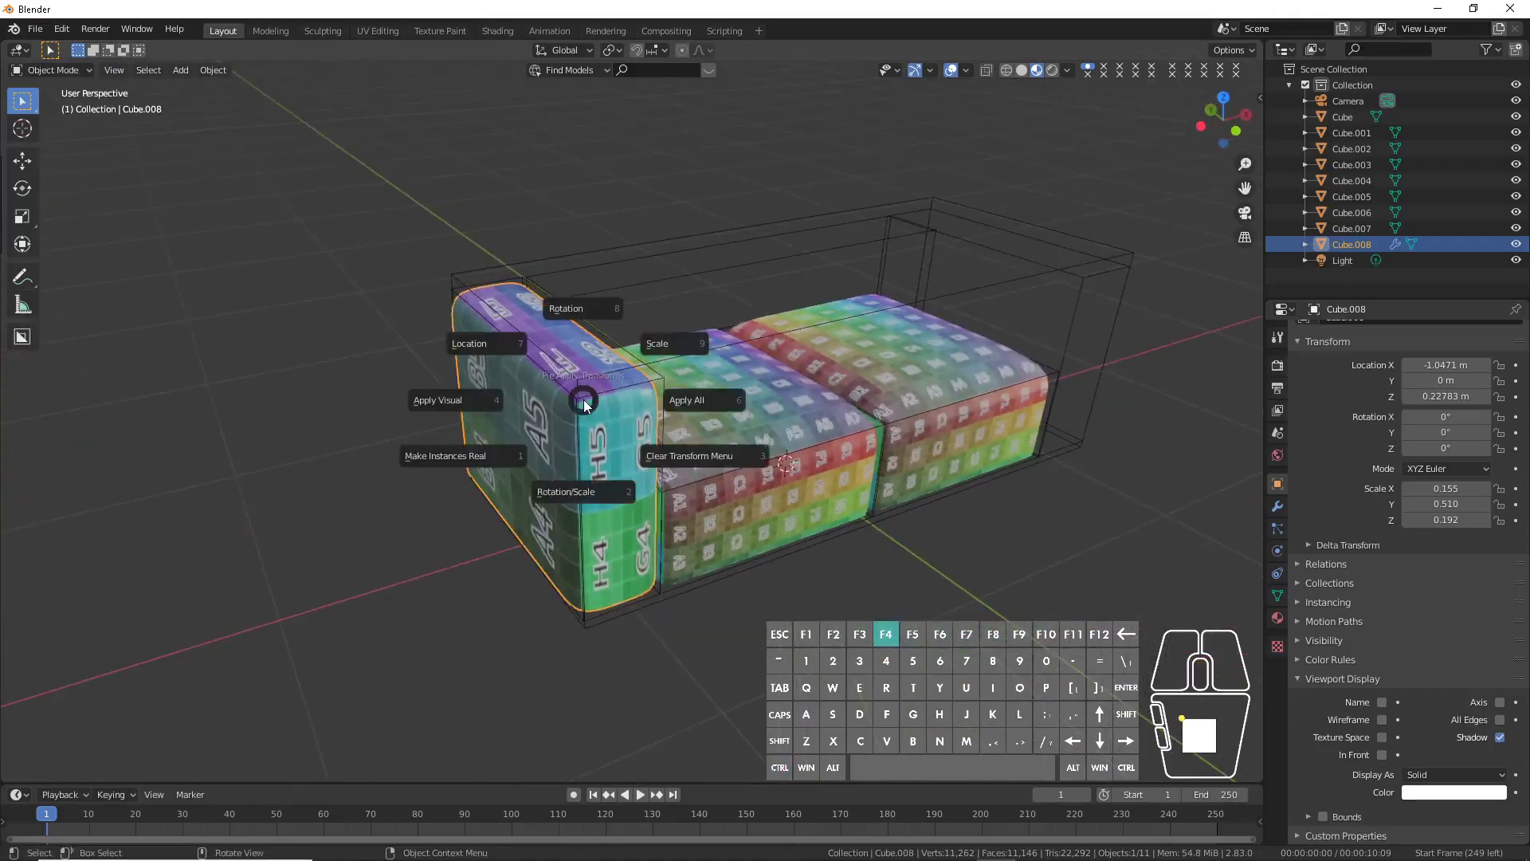
{"action": "left_click", "coordinate": [705, 361]}
Step: In Edit Mode, switch to face selection, select all of the armrest's faces and unwrap them
{"action": "key", "text": "Tab"}
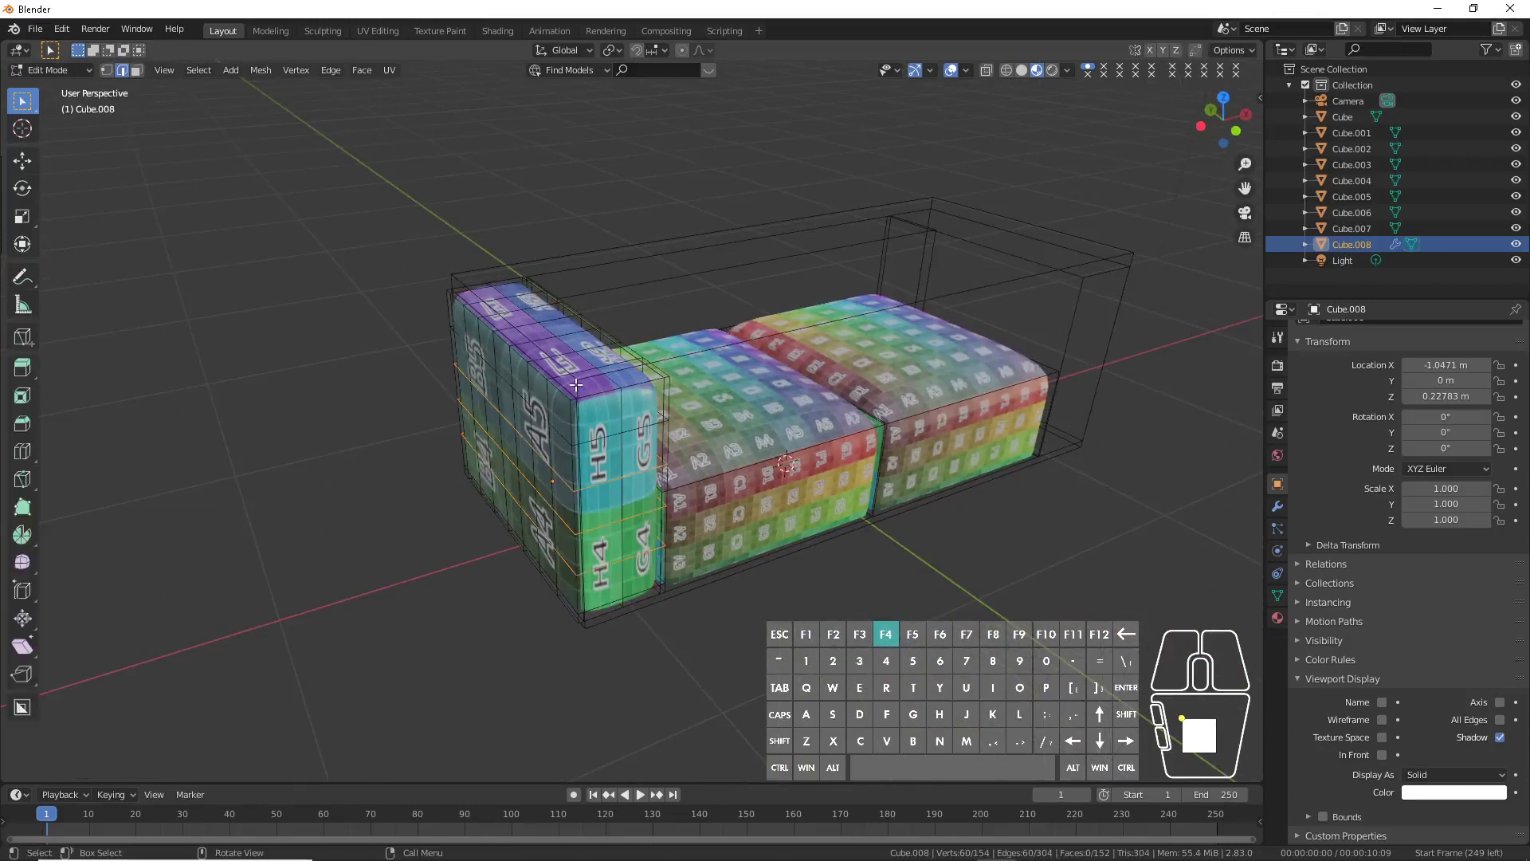
{"action": "key", "text": "a"}
{"action": "key", "text": "a"}
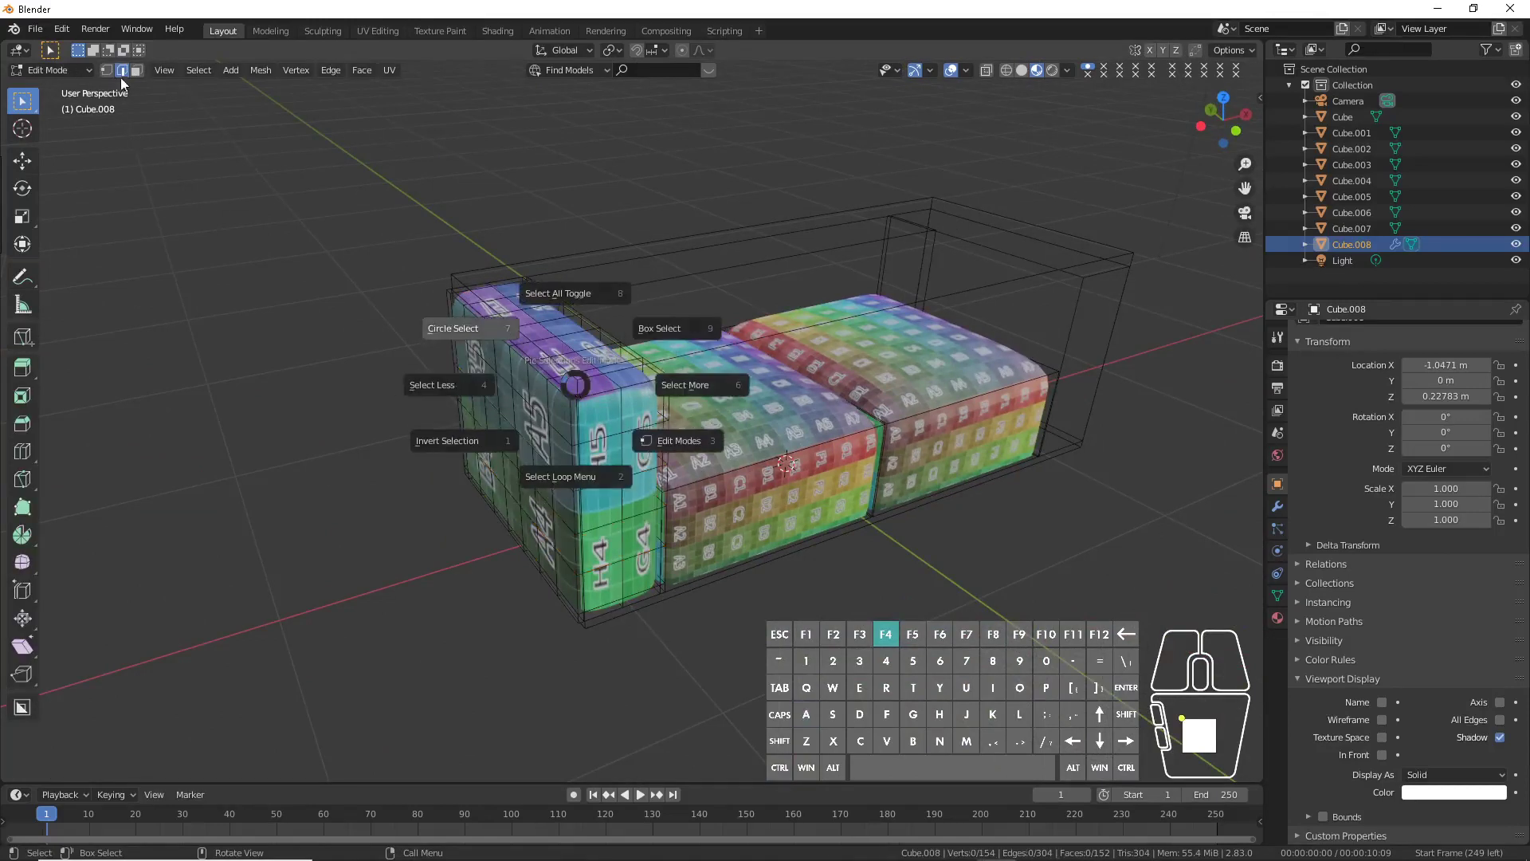
{"action": "left_click", "coordinate": [137, 73]}
{"action": "right_click", "coordinate": [140, 90]}
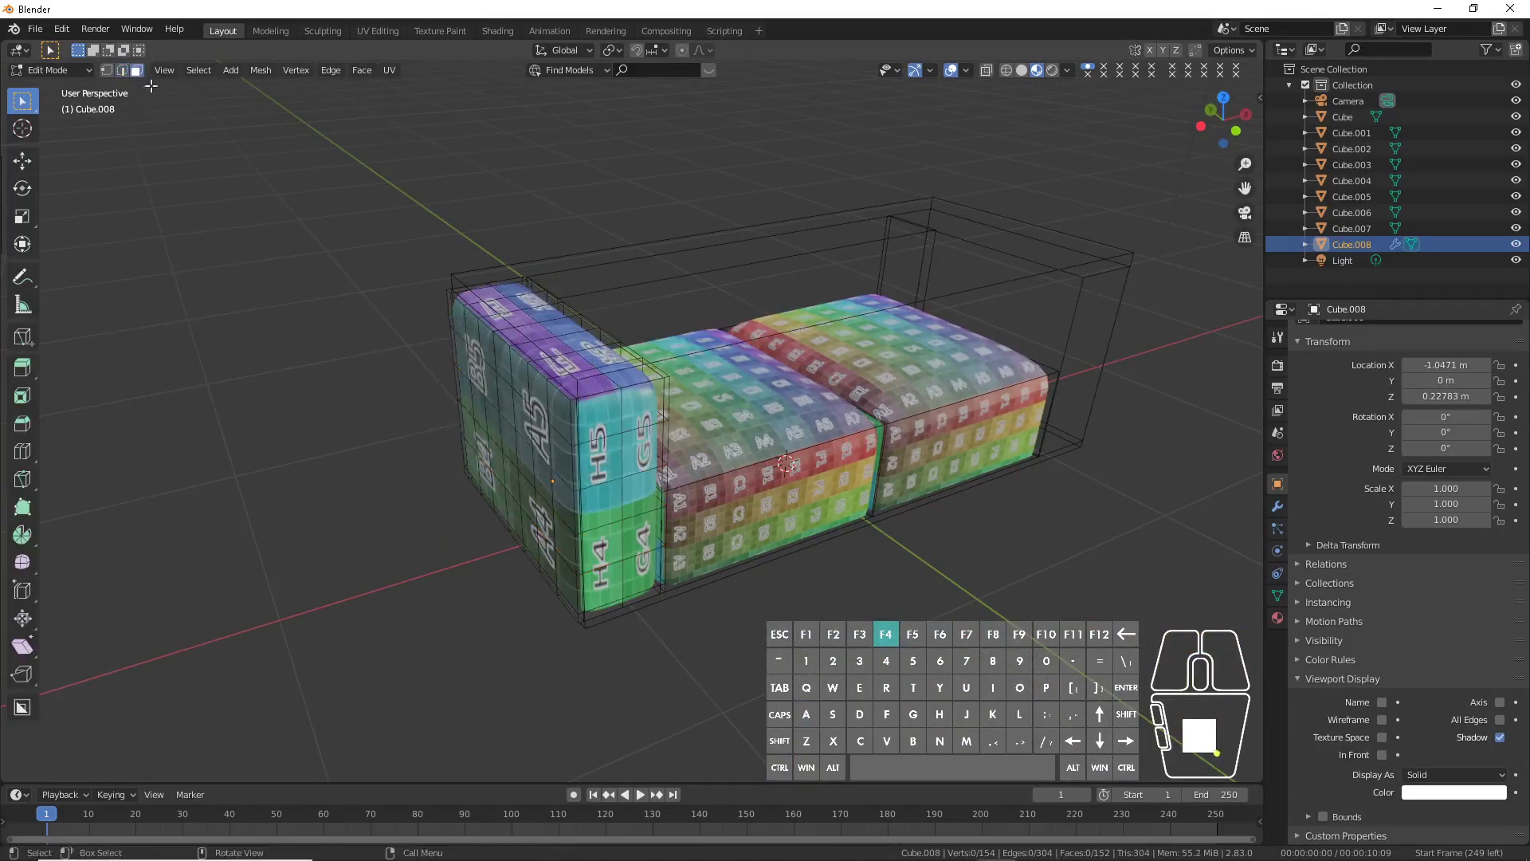
{"action": "key", "text": "c"}
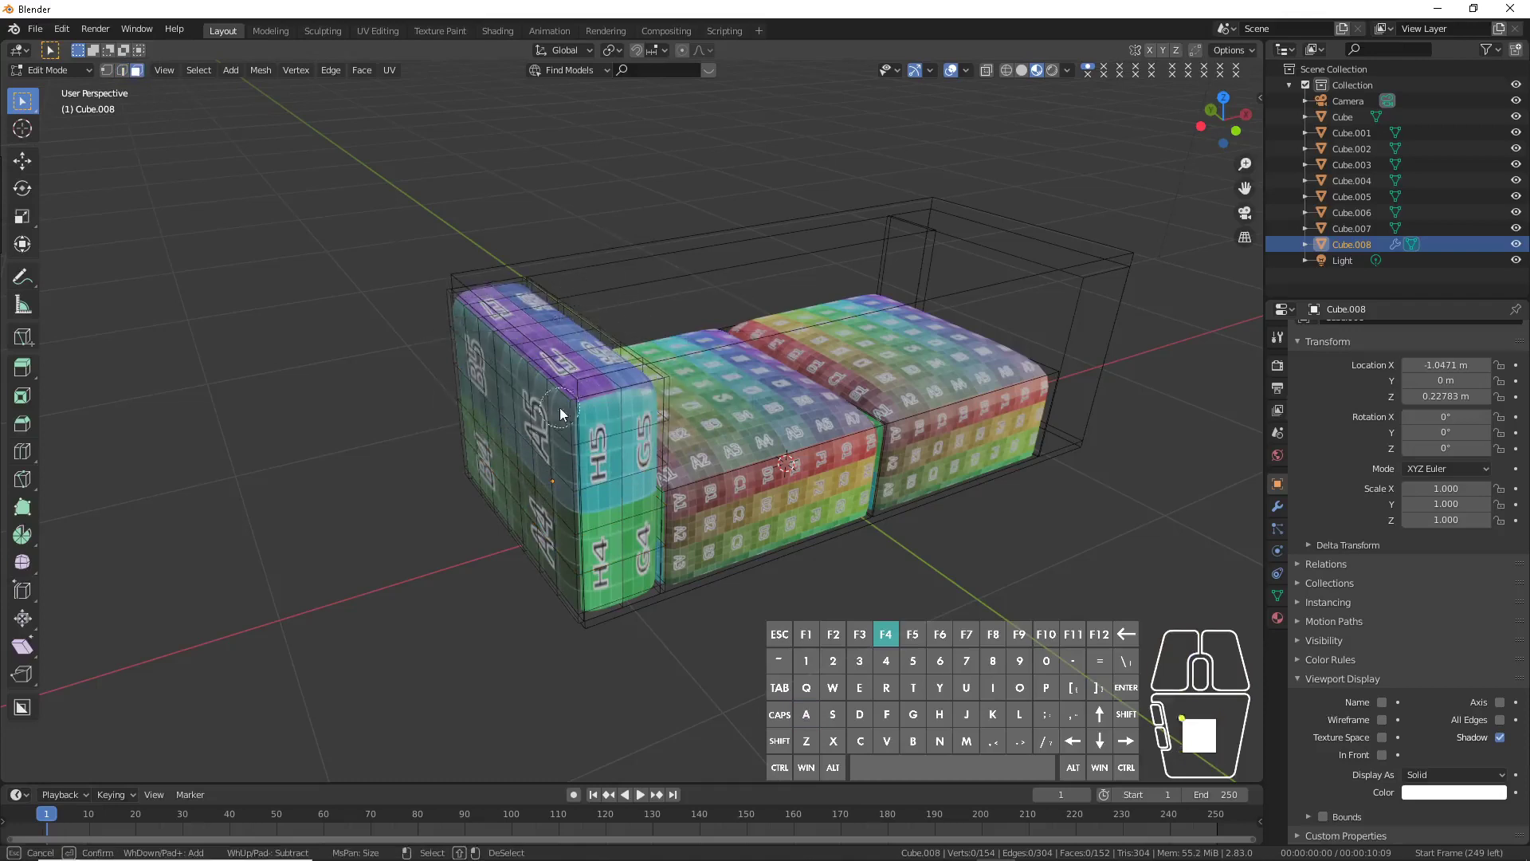
{"action": "right_click", "coordinate": [454, 452]}
{"action": "key", "text": "a"}
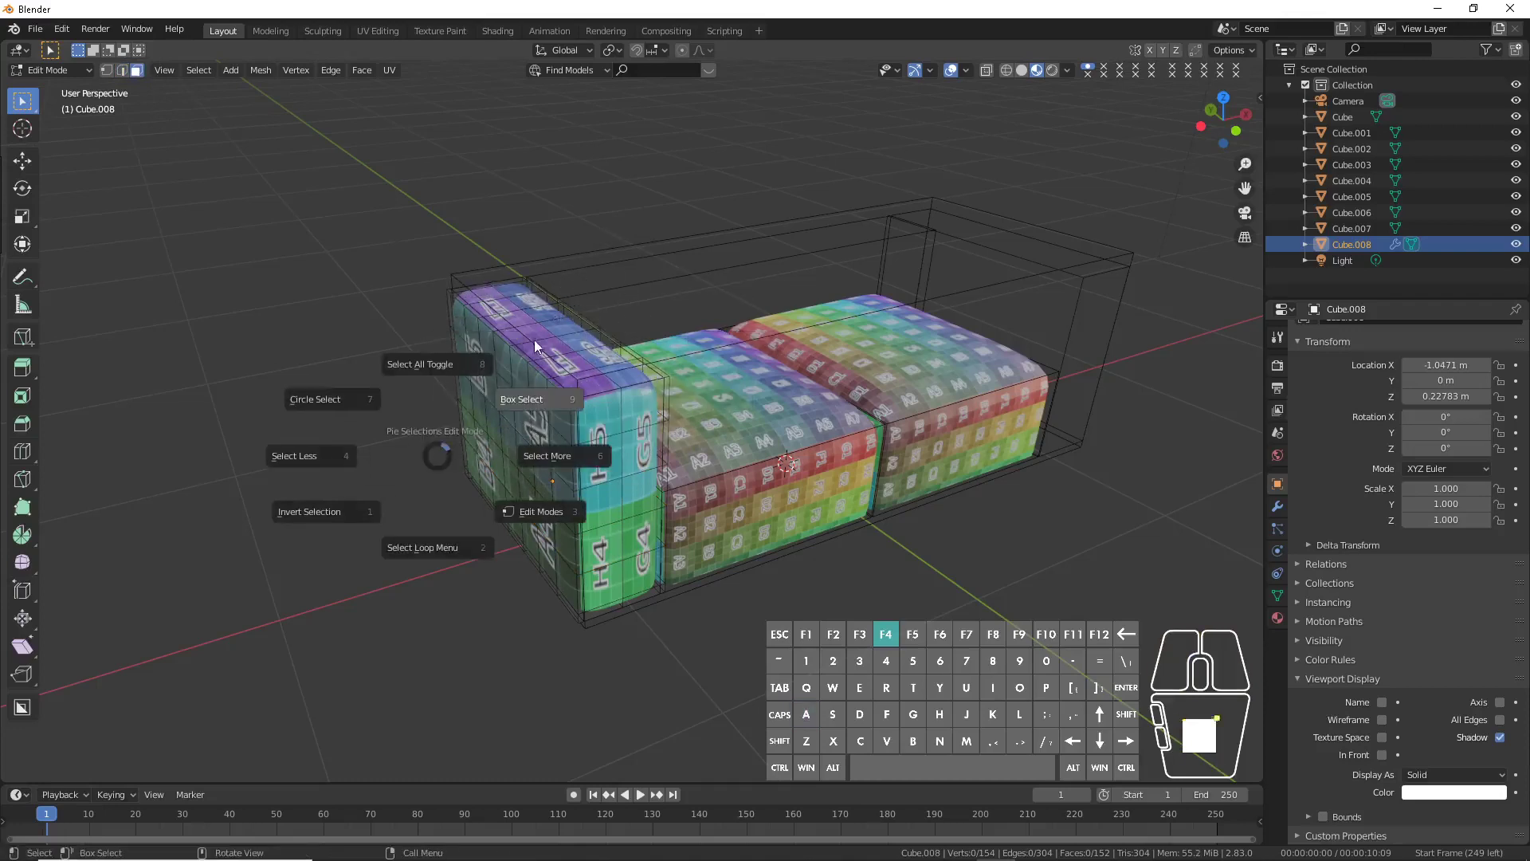
{"action": "left_click", "coordinate": [481, 369]}
{"action": "key", "text": "u"}
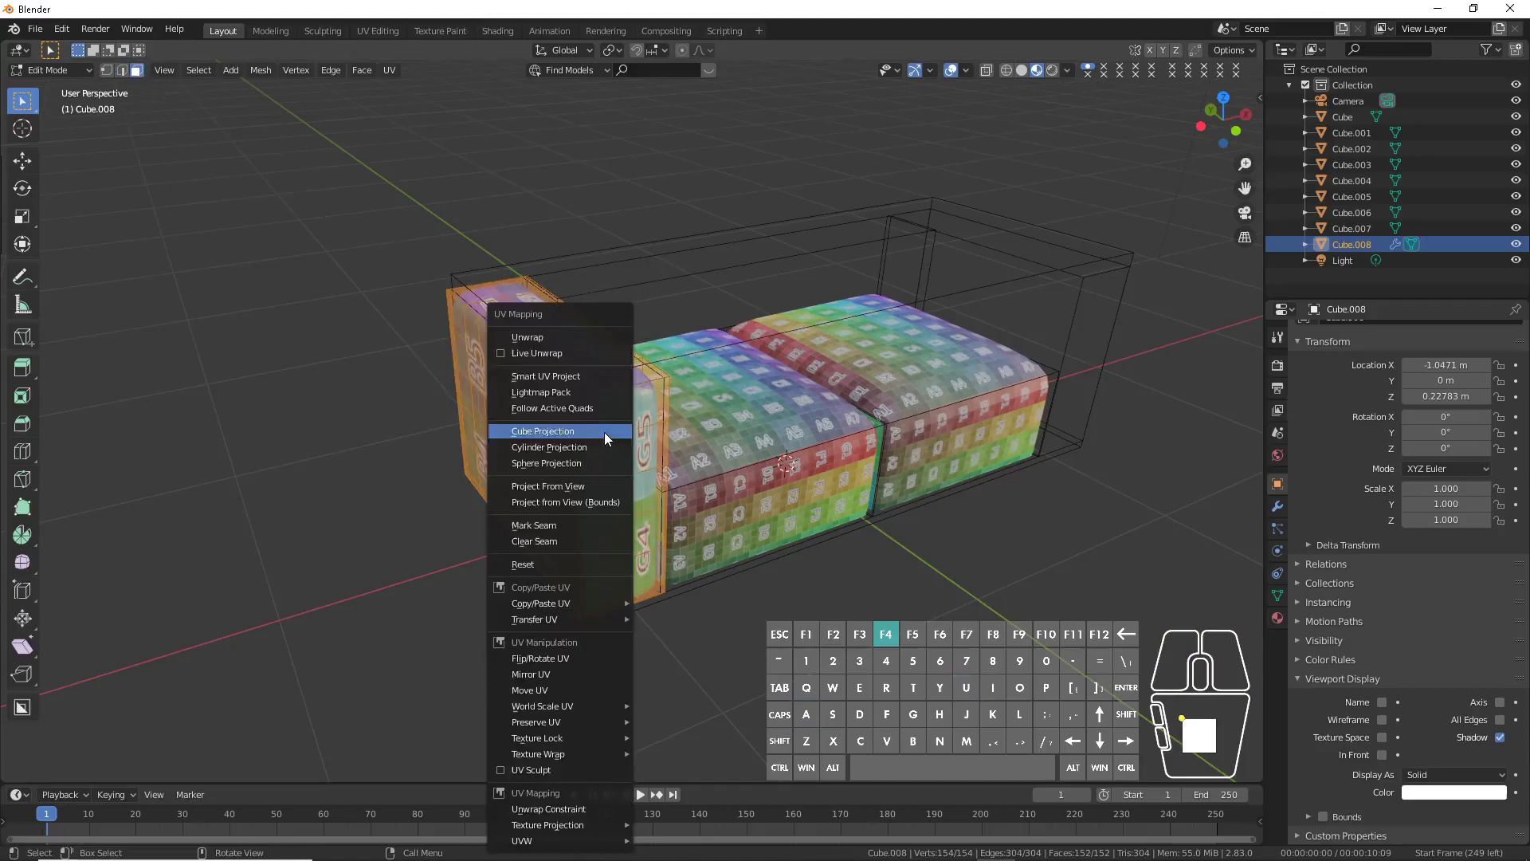
{"action": "left_click", "coordinate": [561, 351]}
{"action": "middle_click_drag", "start_coordinate": [562, 365], "coordinate": [613, 450]}
{"action": "scroll", "coordinate": [643, 419], "scroll_direction": "down", "scroll_amount": 3}
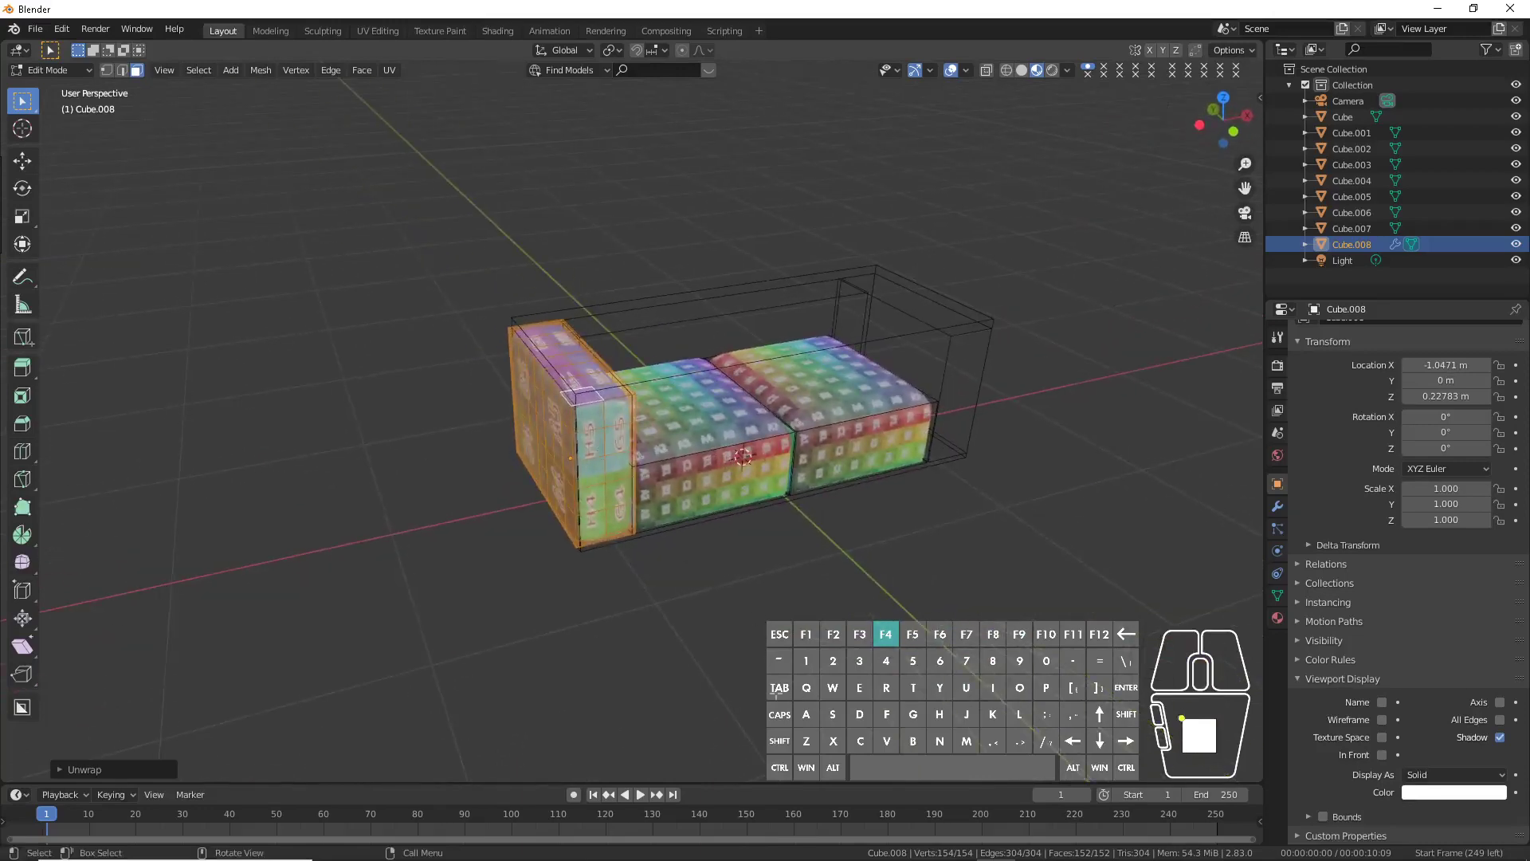
Step: Scale up the armrest's whole UV layout well beyond the checker image in the UV Editing workspace, then return to Layout
{"action": "left_click", "coordinate": [389, 32]}
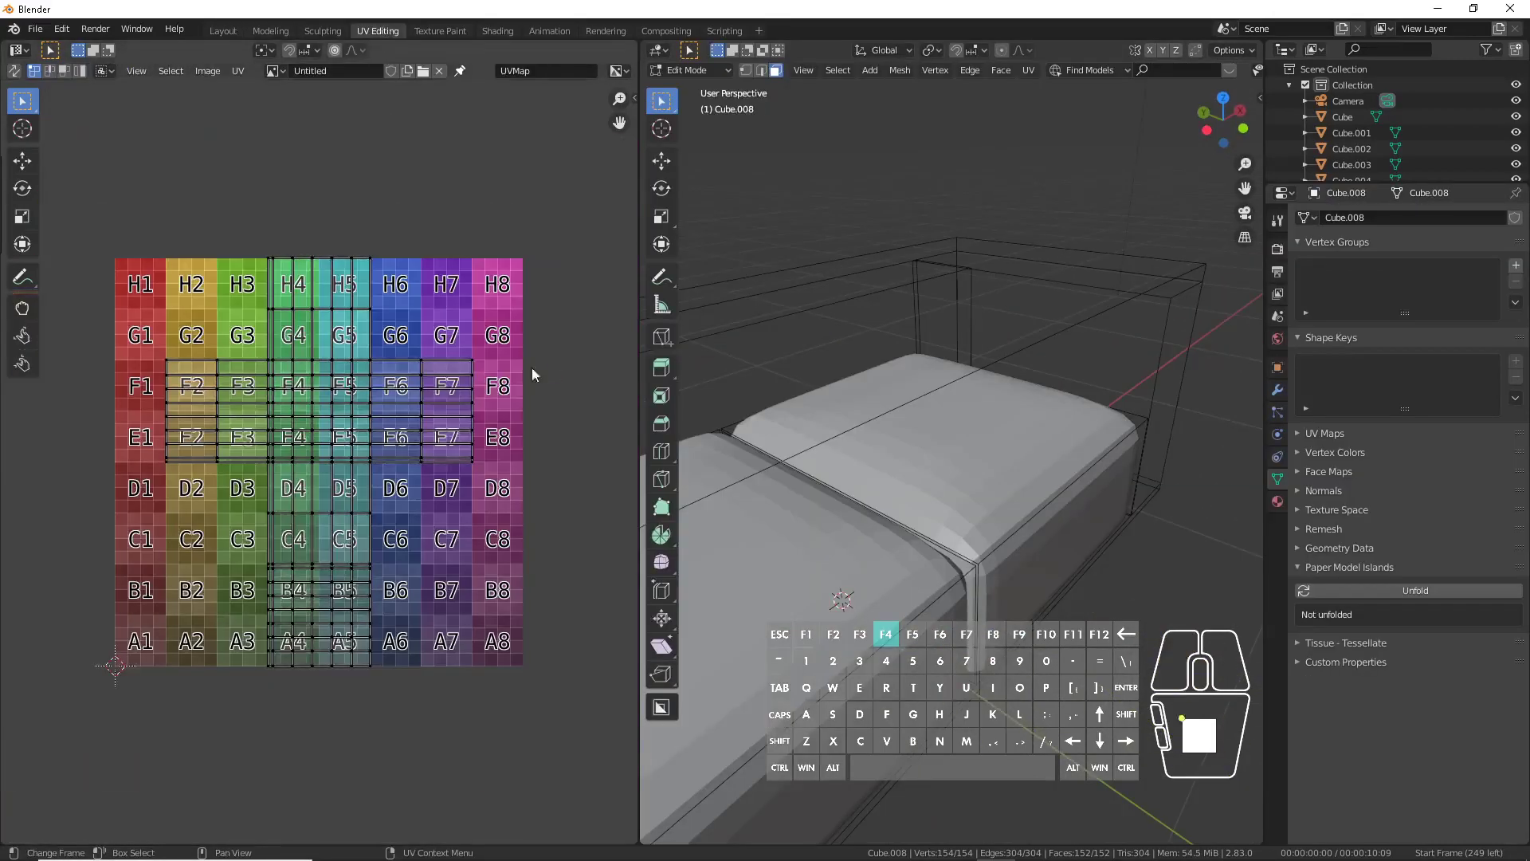
{"action": "key", "text": "a"}
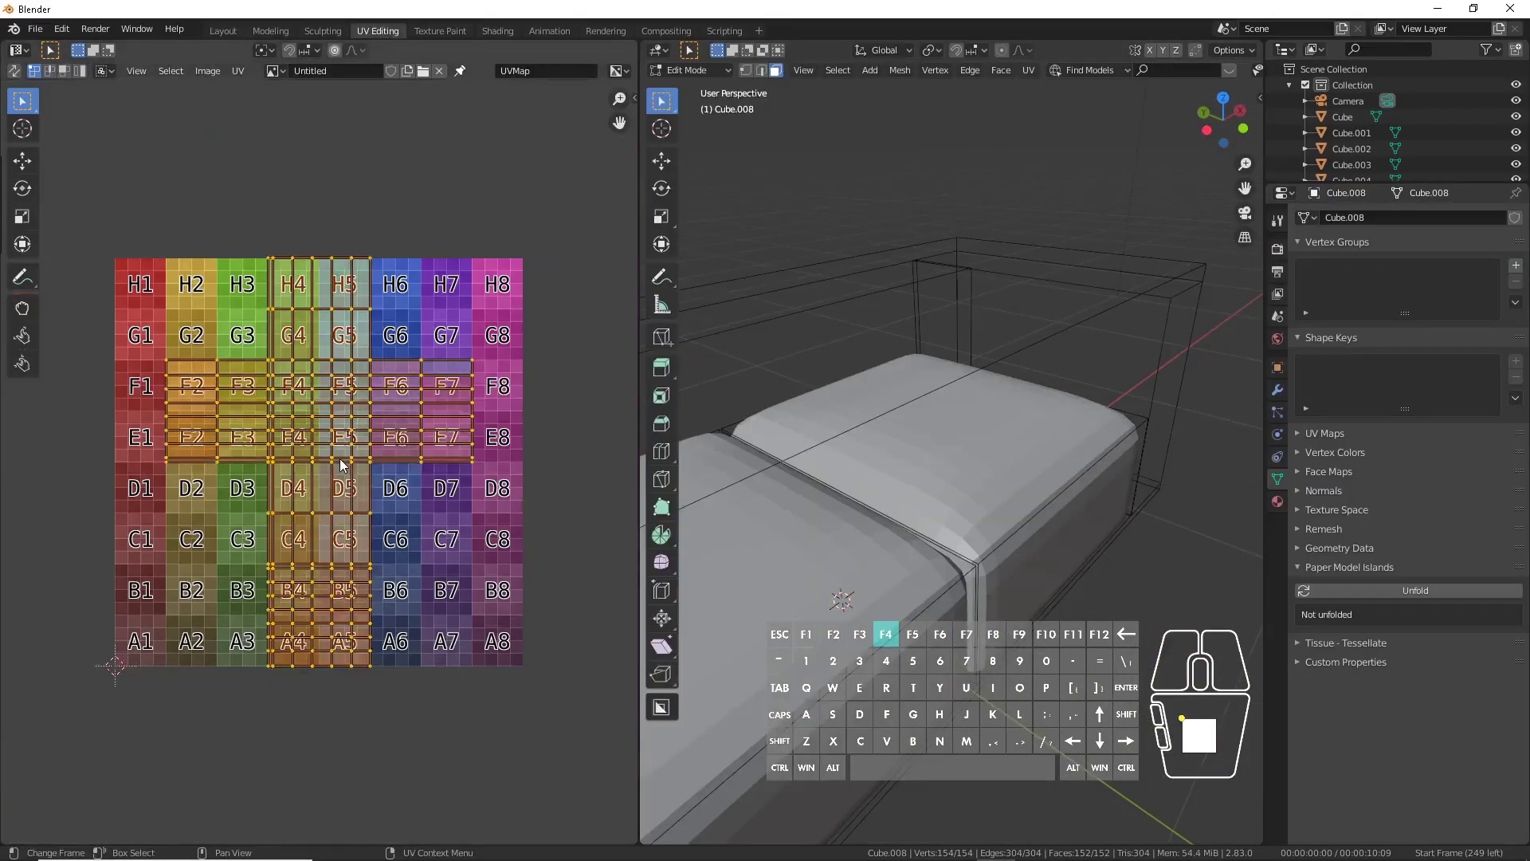
{"action": "key", "text": "s"}
{"action": "left_click", "coordinate": [371, 478]}
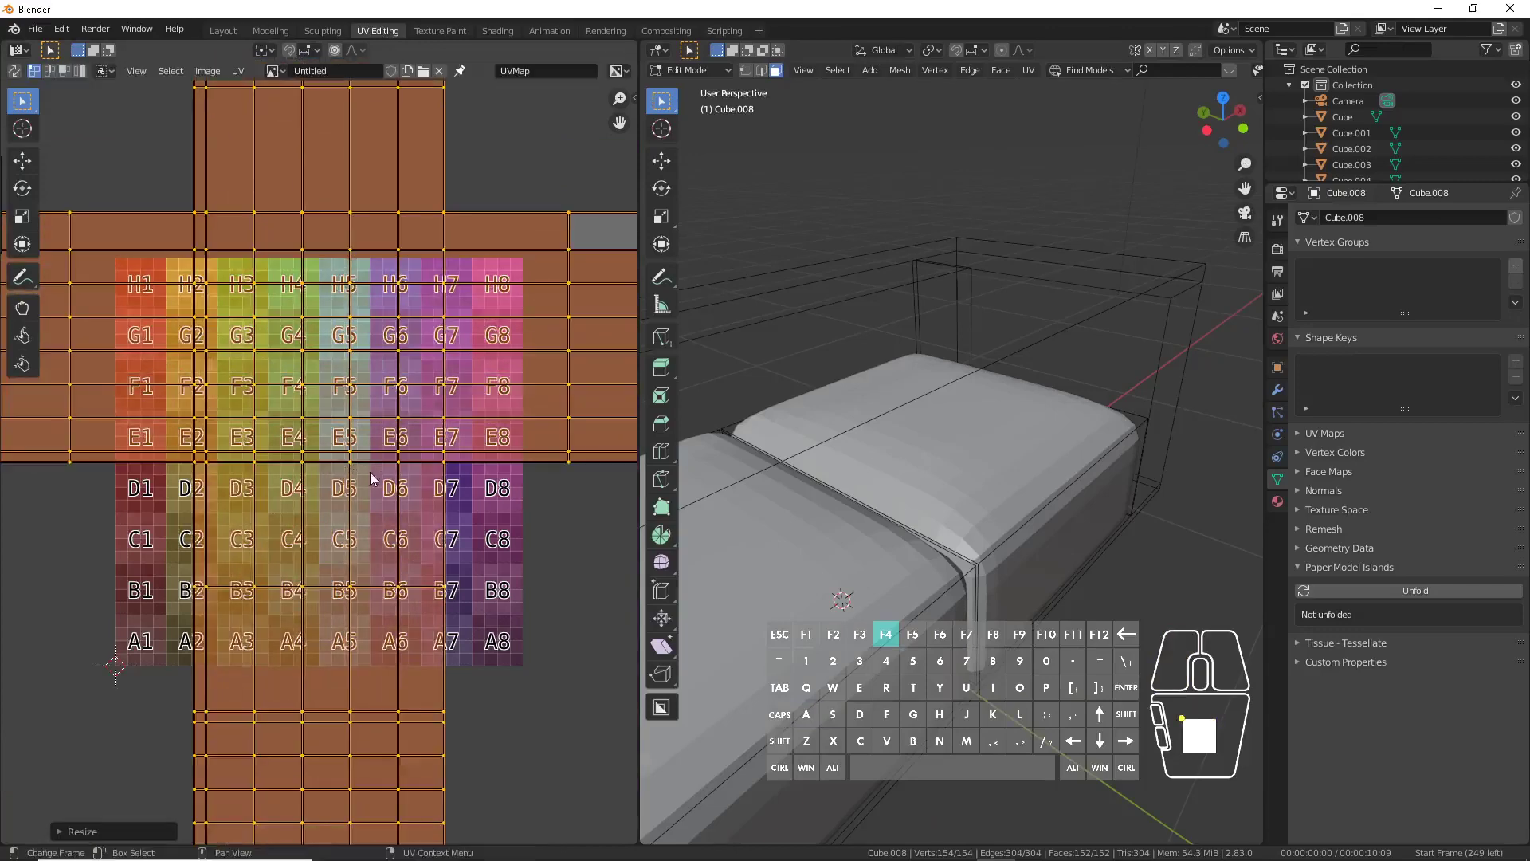
{"action": "left_click", "coordinate": [223, 30]}
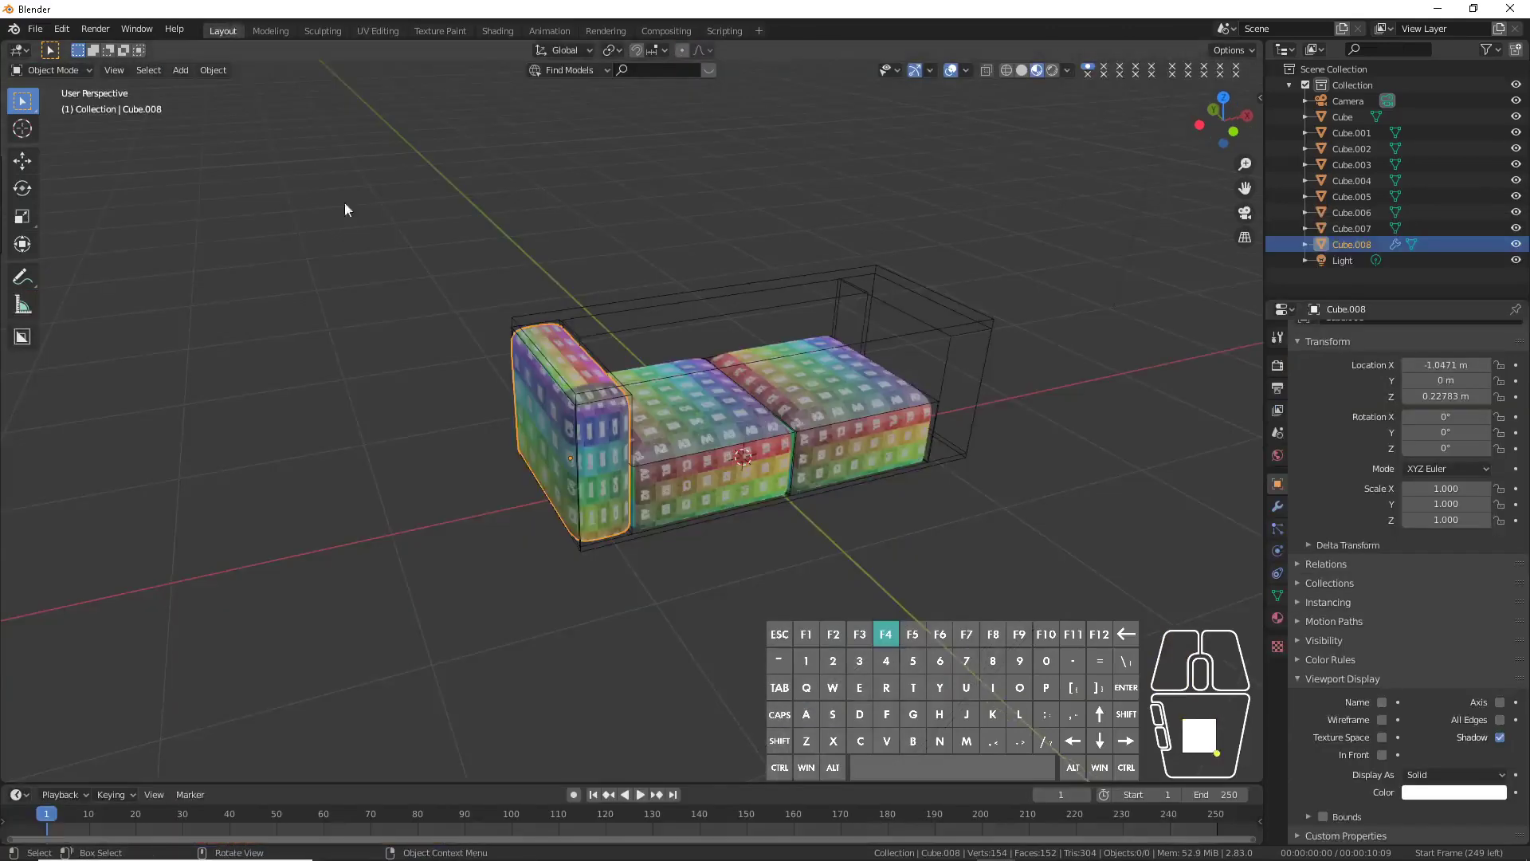
Step: Duplicate the armrest about 2.09 m along X to the opposite end of the sofa
{"action": "middle_click_drag", "start_coordinate": [558, 430], "coordinate": [475, 530]}
{"action": "scroll", "coordinate": [537, 444], "scroll_direction": "up", "scroll_amount": 3}
{"action": "middle_click_drag", "start_coordinate": [537, 443], "coordinate": [588, 375]}
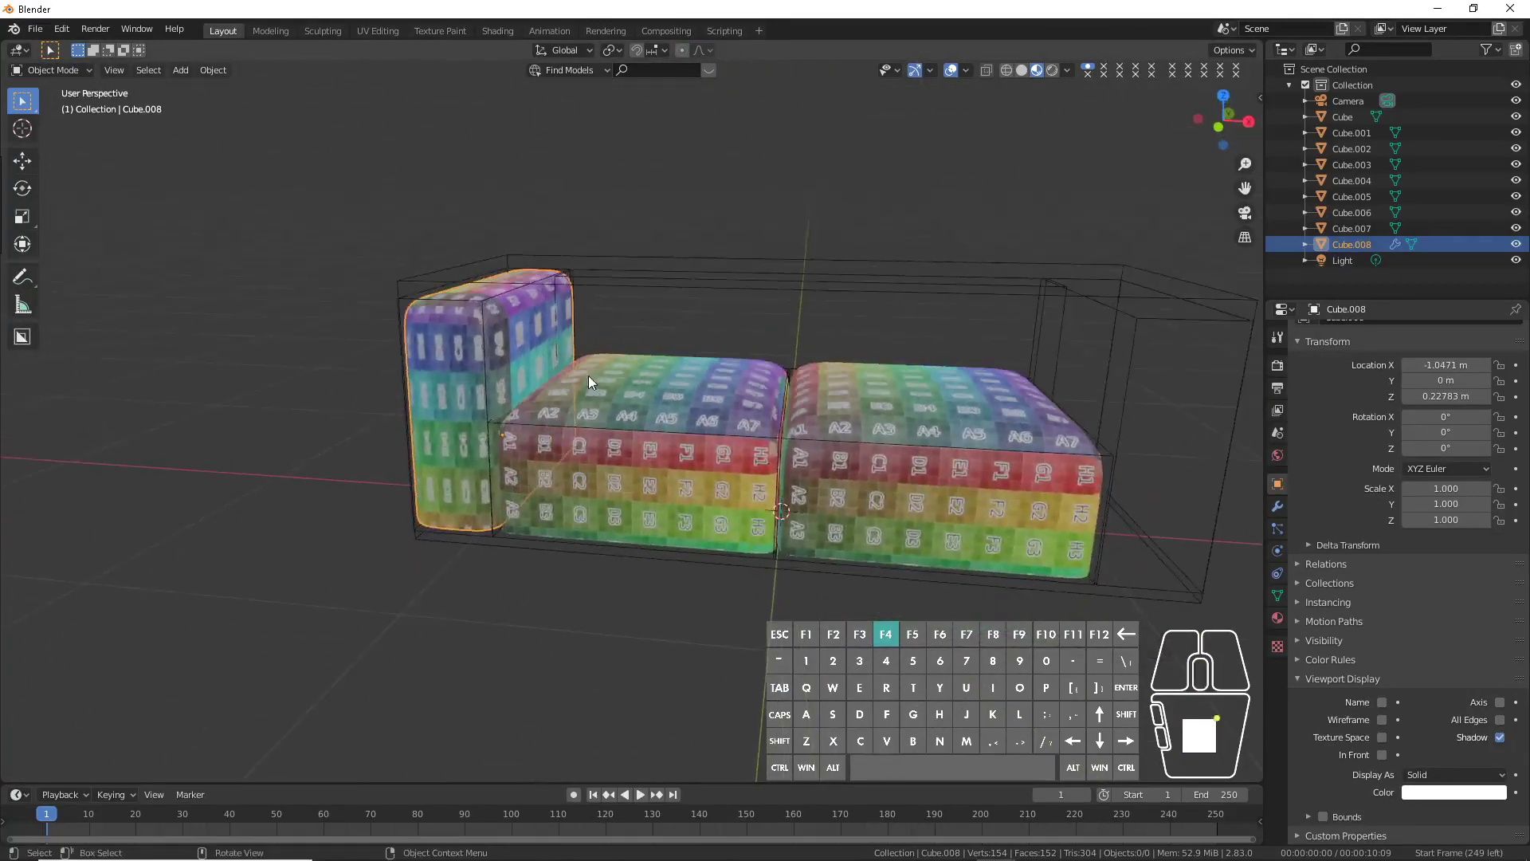
{"action": "scroll", "coordinate": [593, 376], "scroll_direction": "down", "scroll_amount": 3}
{"action": "middle_click_drag", "start_coordinate": [633, 434], "coordinate": [380, 411], "text": "shift"}
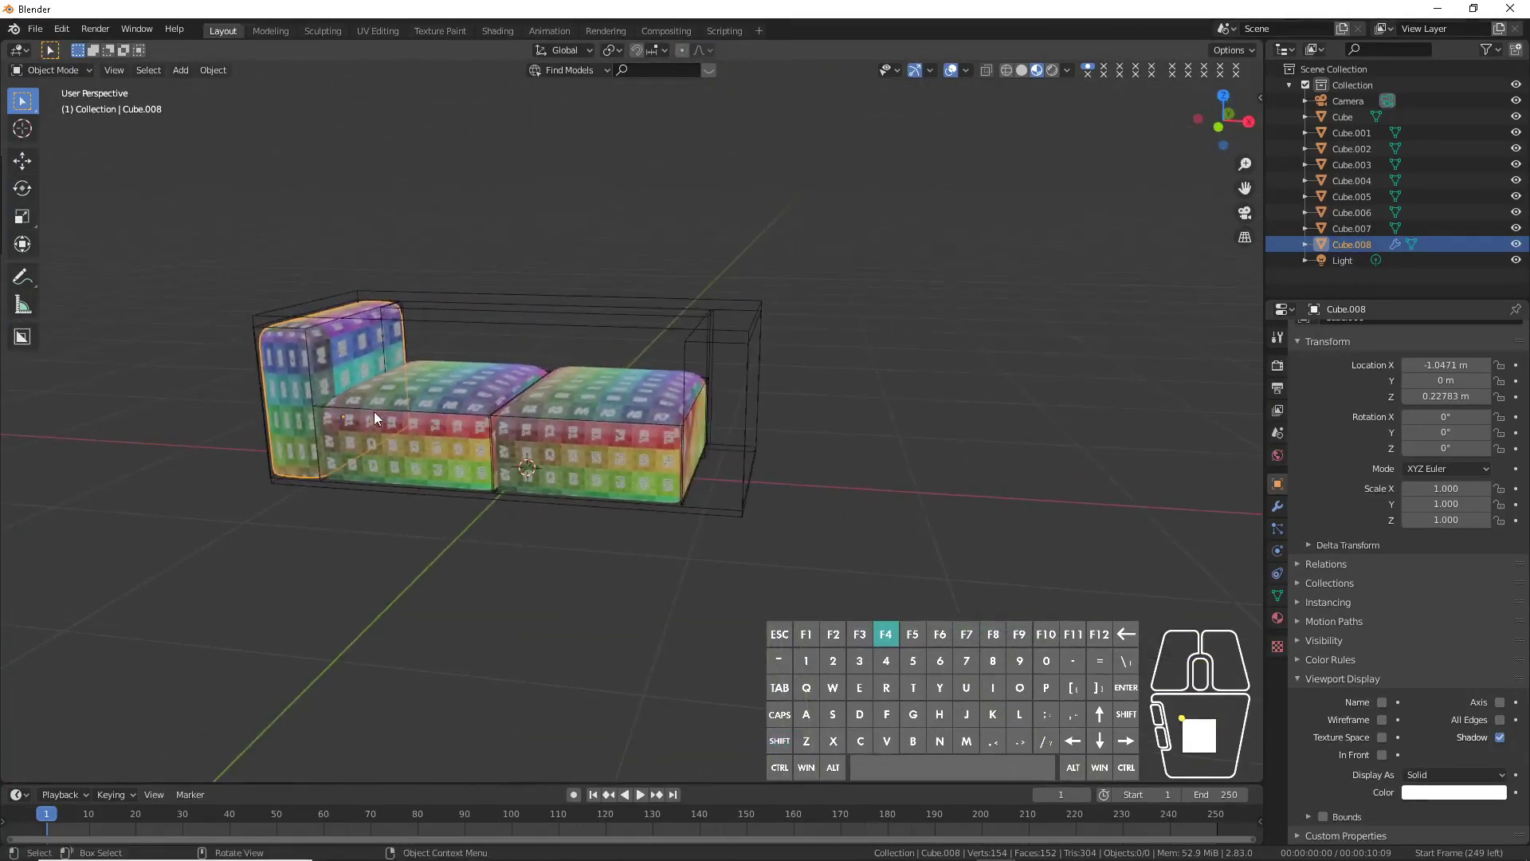
{"action": "key", "text": "shift+d"}
{"action": "key", "text": "x"}
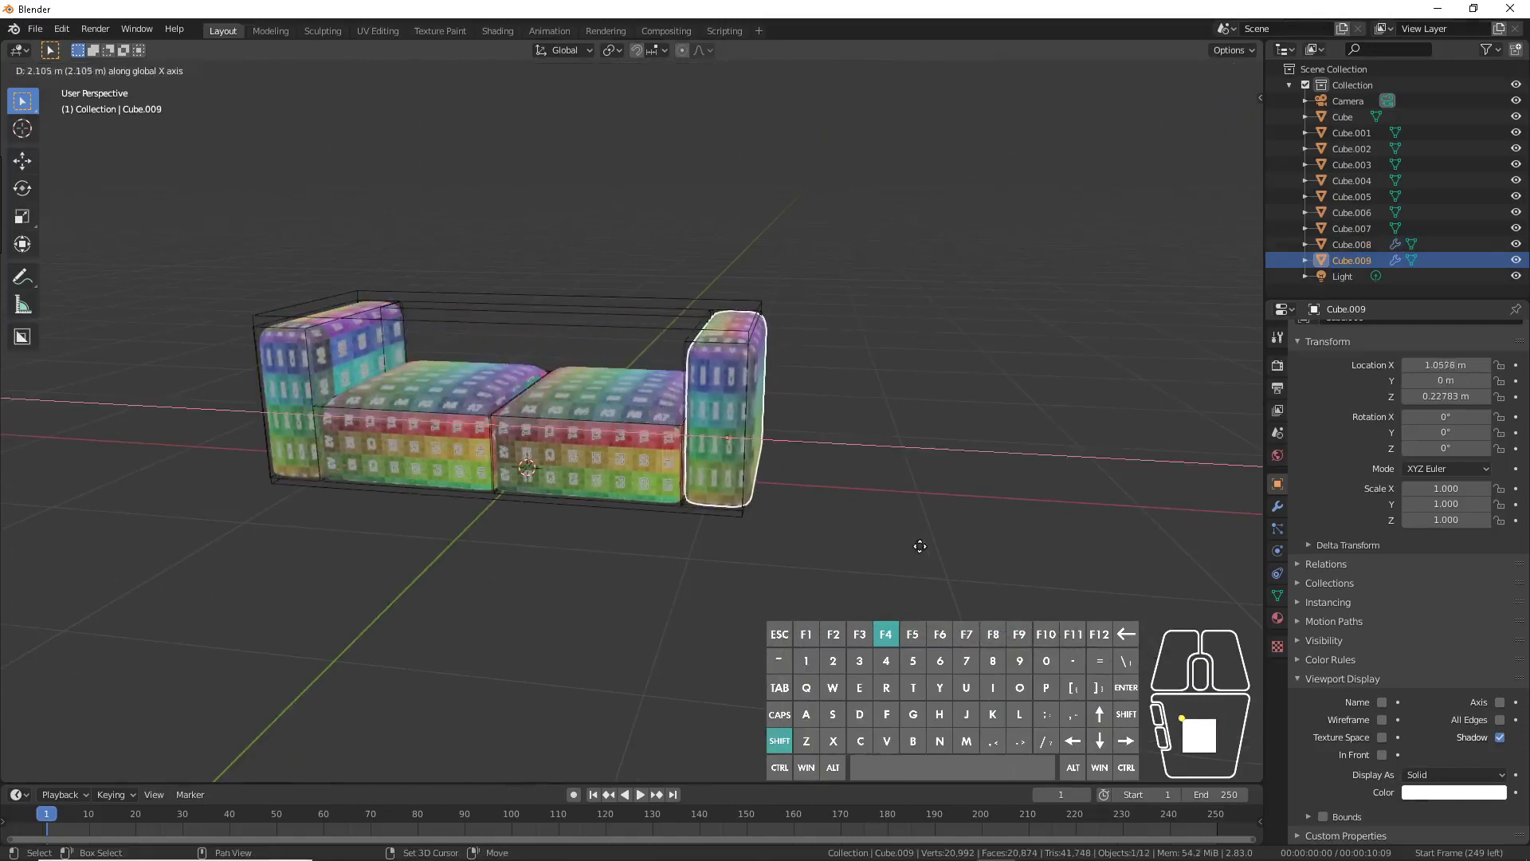
{"action": "left_click", "coordinate": [890, 552]}
Step: Duplicate the second armrest about 1.25 m backwards along Y and rotate the copy 90° about Z
{"action": "middle_click_drag", "start_coordinate": [690, 523], "coordinate": [722, 570]}
{"action": "key", "text": "shift+d"}
{"action": "key", "text": "y"}
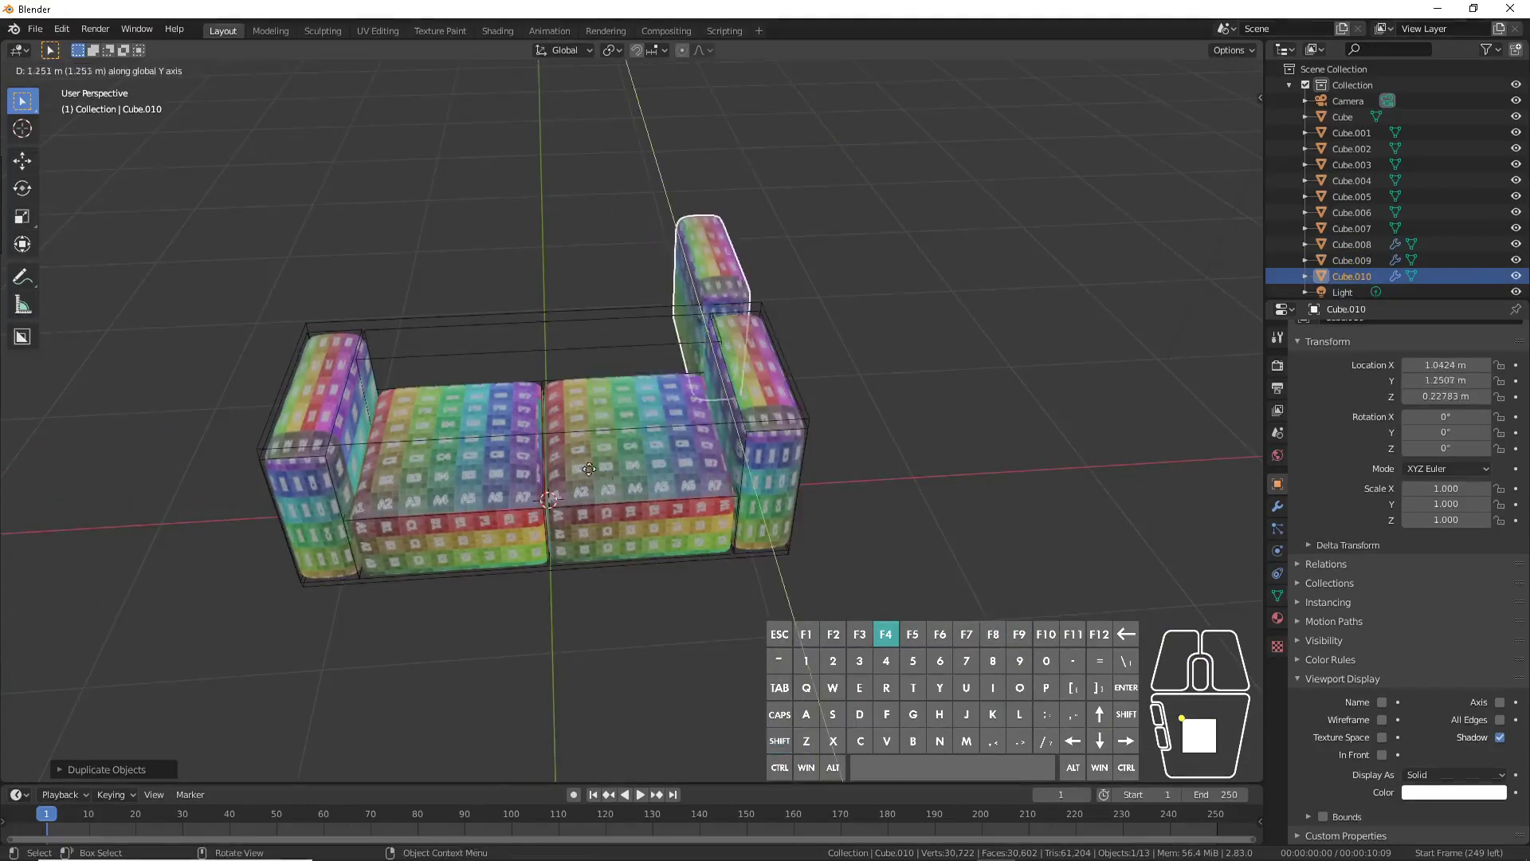
{"action": "left_click", "coordinate": [582, 476]}
{"action": "type", "text": "r"}
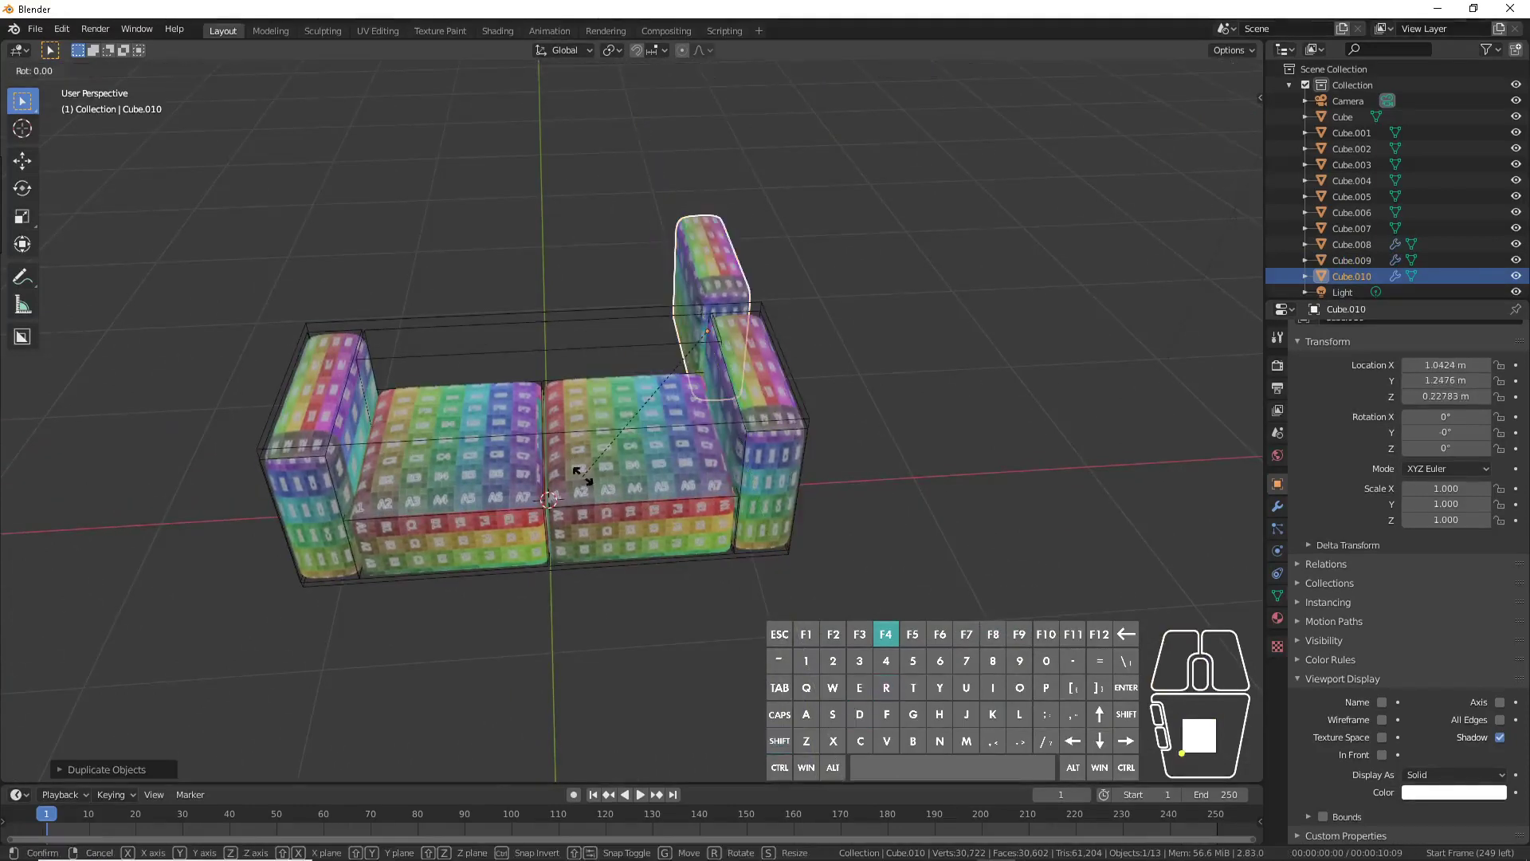
{"action": "type", "text": "z90"}
{"action": "key", "text": "Return"}
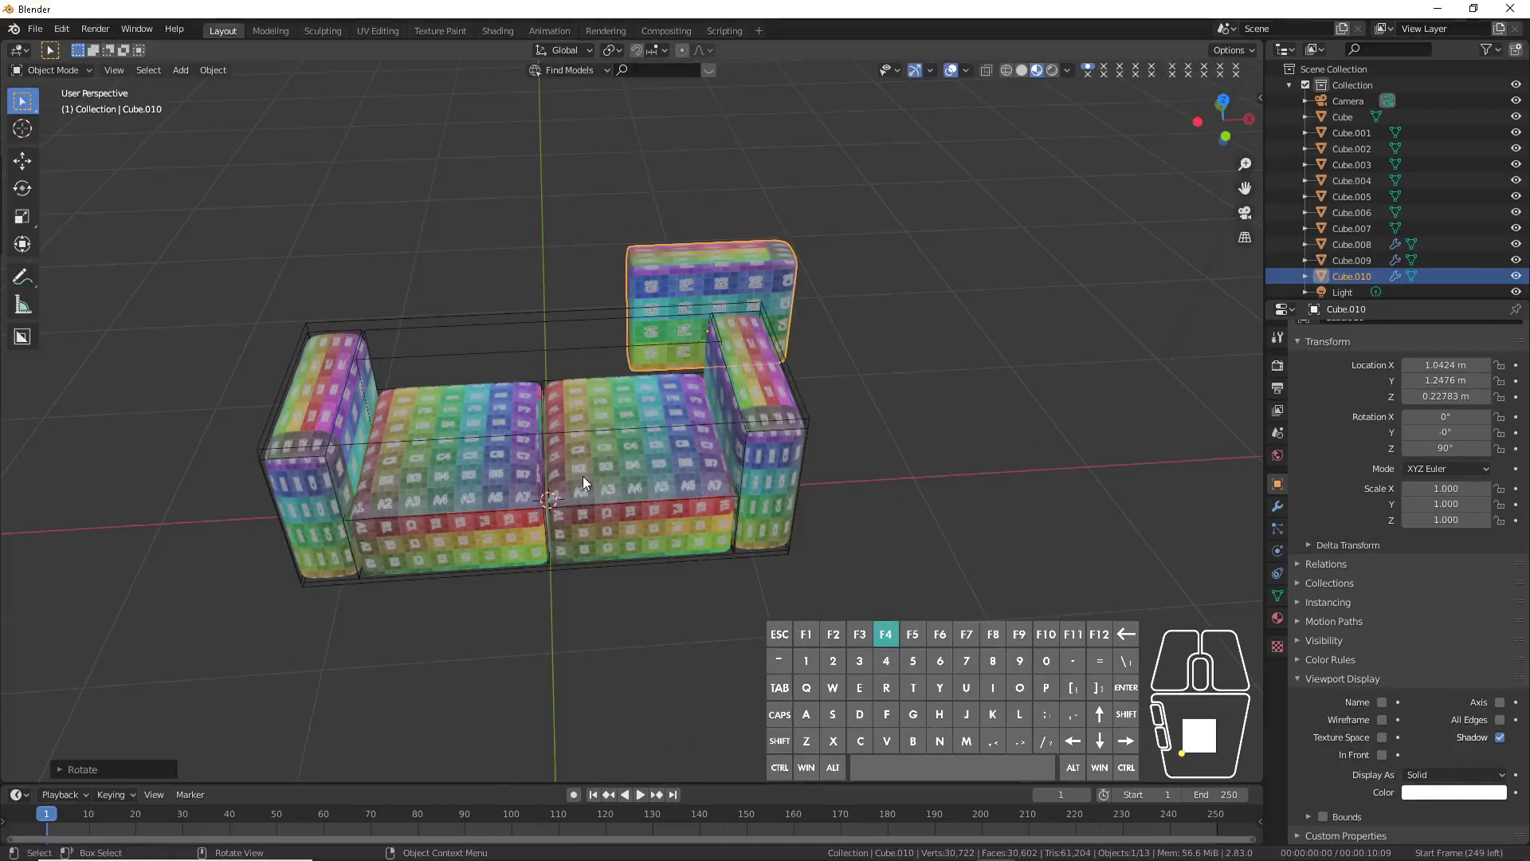
Step: Move the rotated backrest piece about 0.9 m forwards along Y, in line with the rear ends of the armrests
{"action": "key", "text": "KP_7"}
{"action": "scroll", "coordinate": [652, 379], "scroll_direction": "up", "scroll_amount": 2}
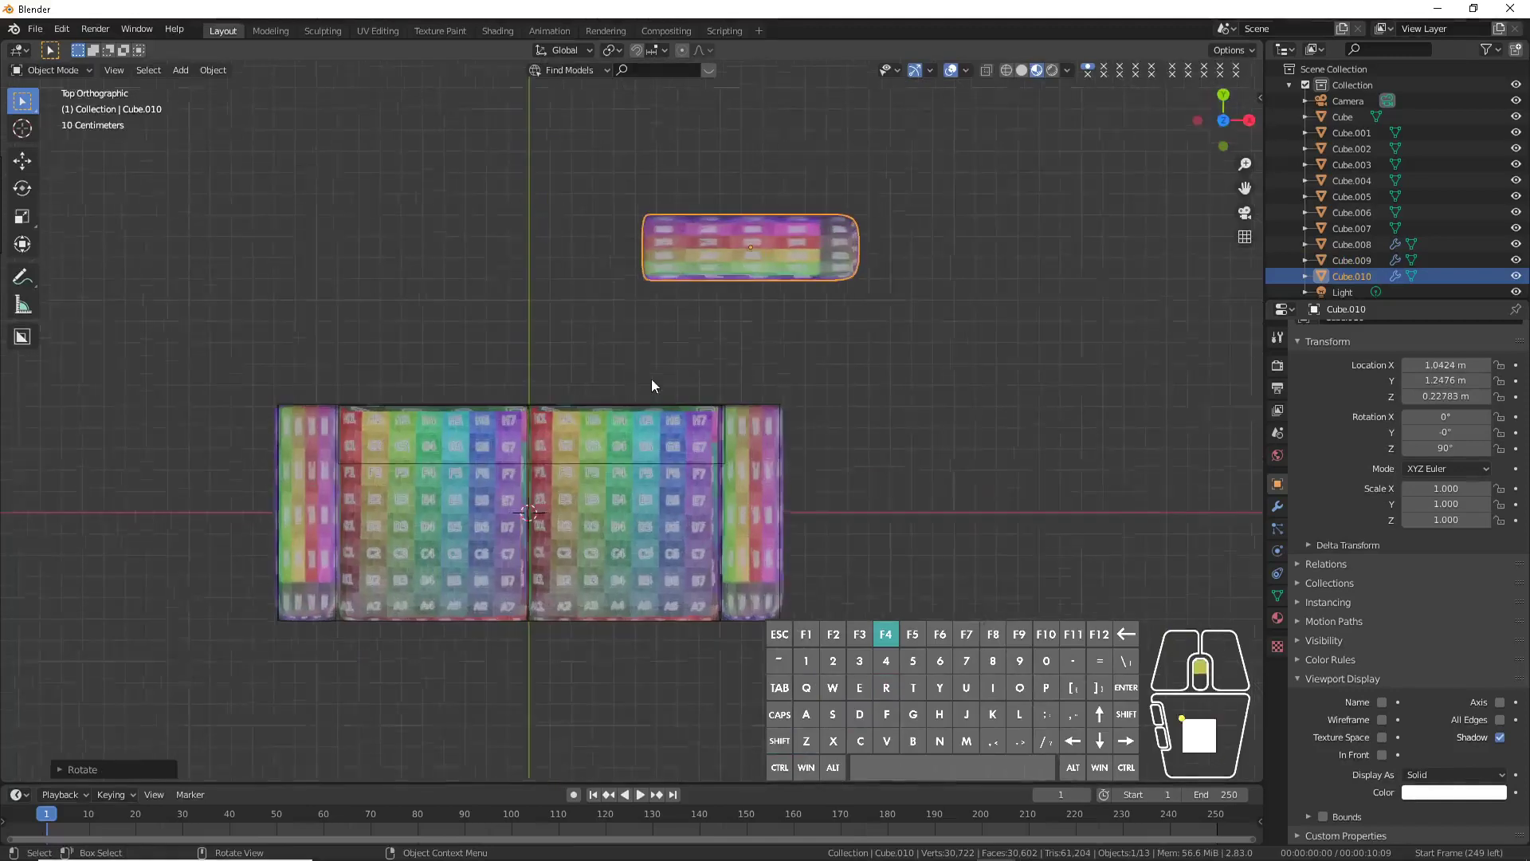
{"action": "middle_click_drag", "start_coordinate": [647, 400], "coordinate": [790, 375], "text": "shift"}
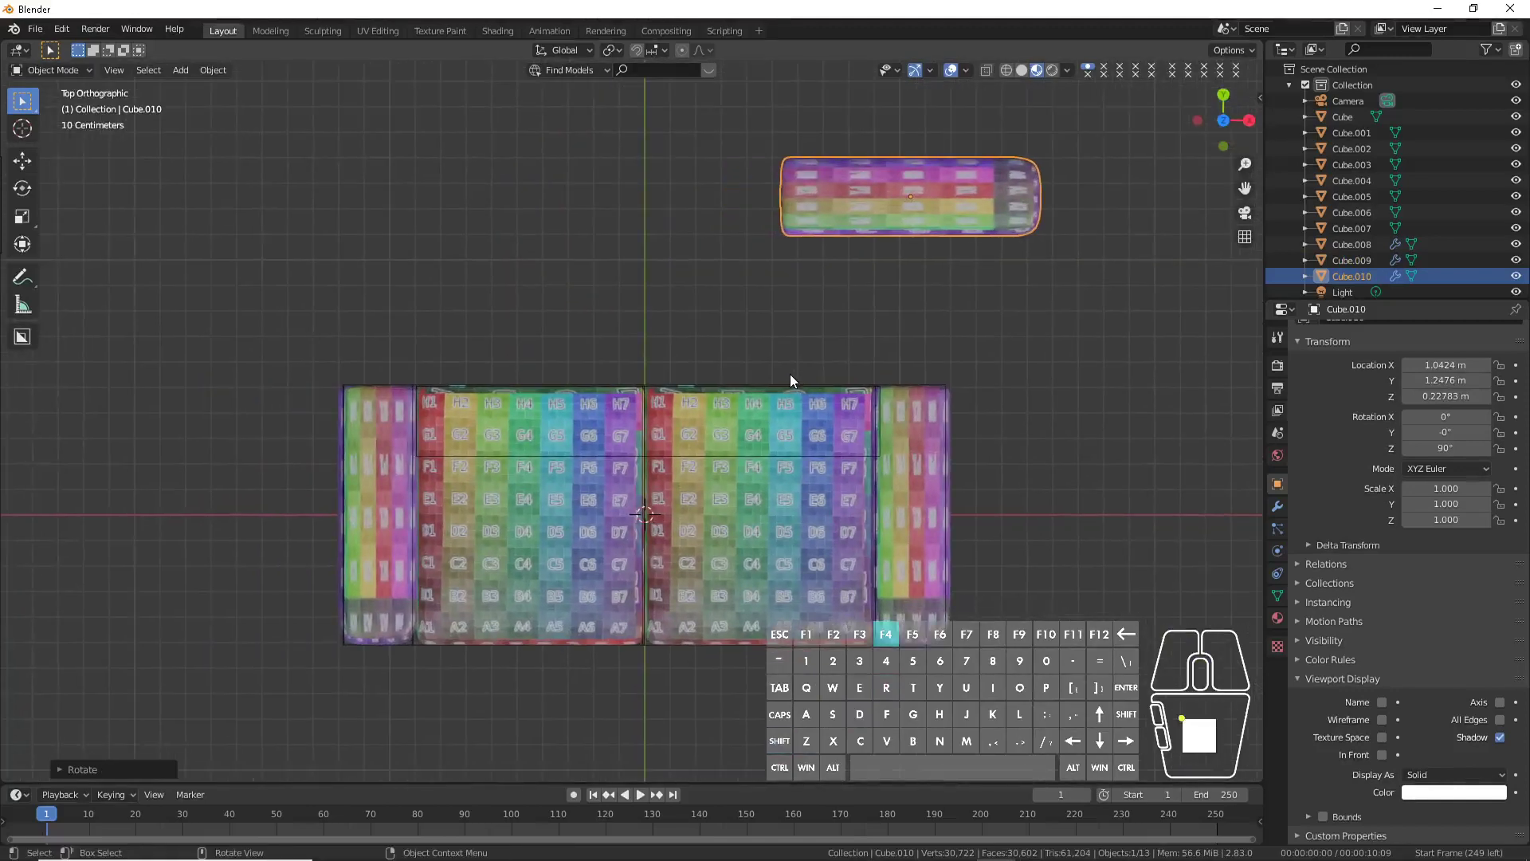
{"action": "key", "text": "g"}
{"action": "key", "text": "y"}
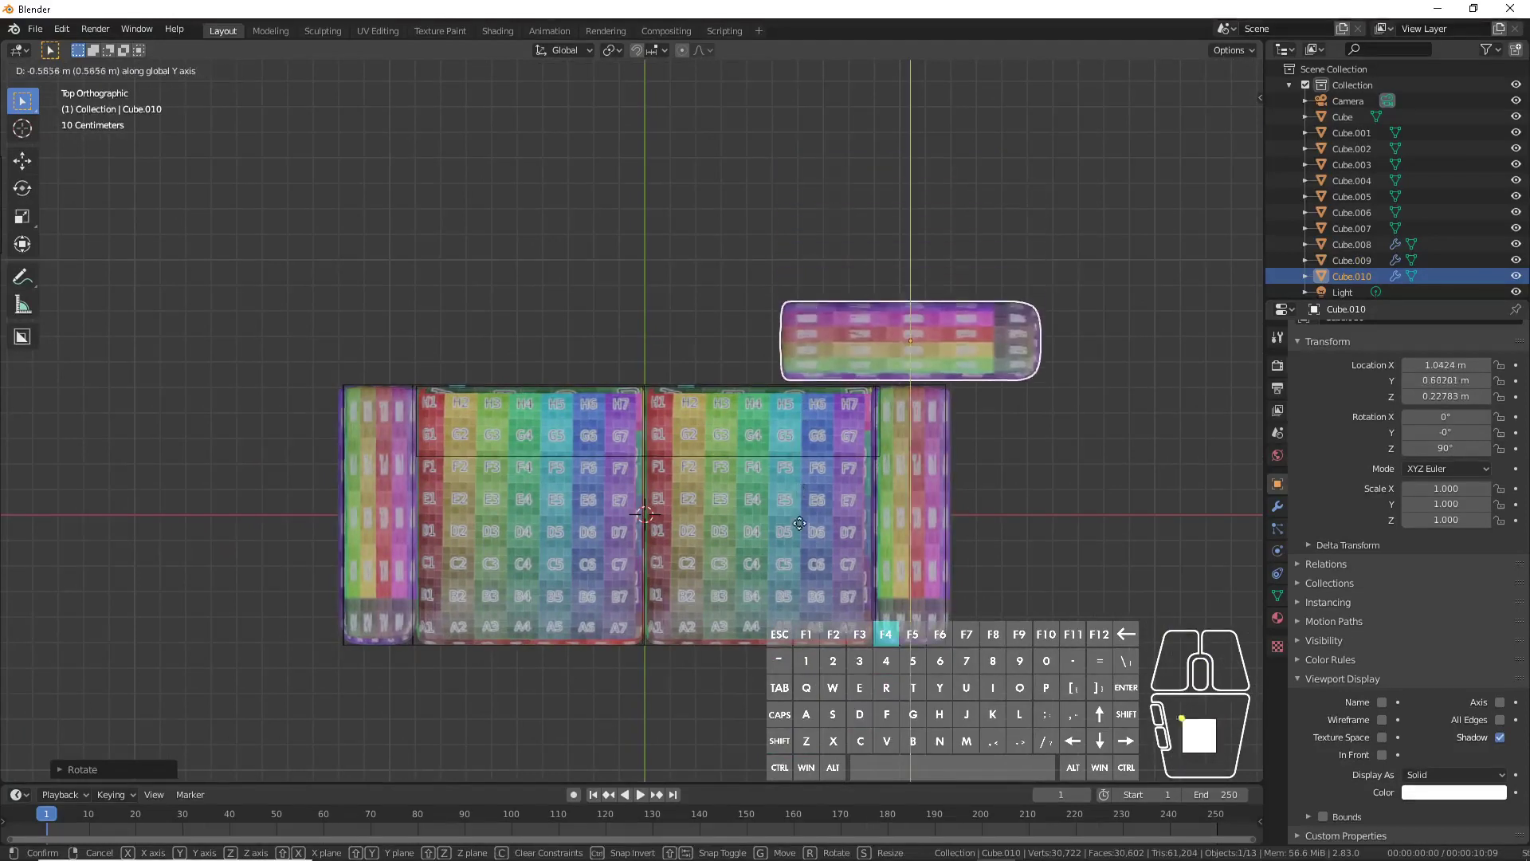
{"action": "left_click", "coordinate": [787, 604]}
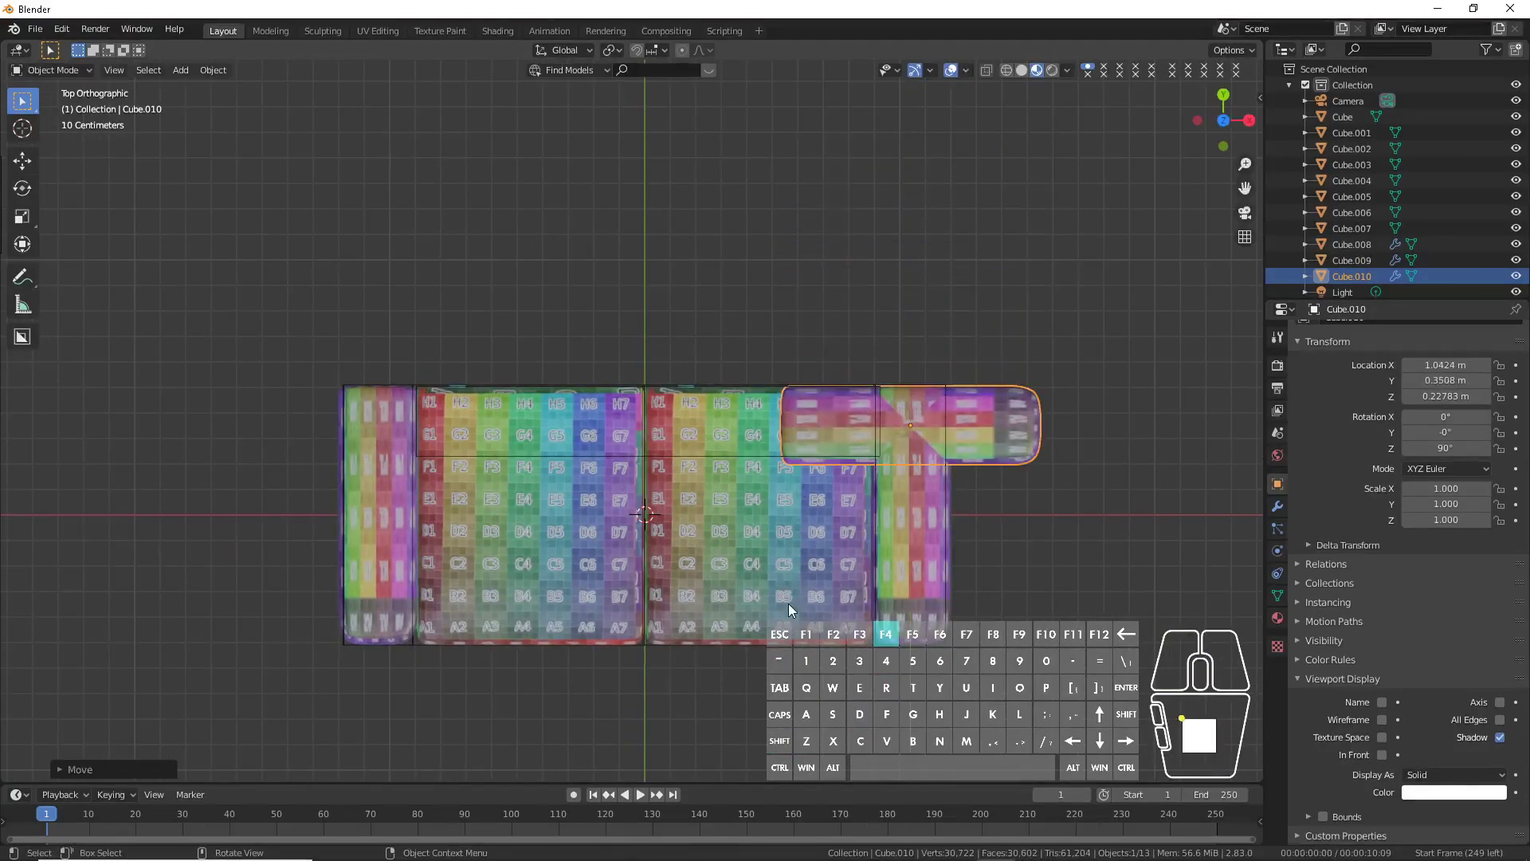
Step: Move the backrest piece about 0.64 m along negative X so its end meets the inner side of the right armrest
{"action": "key", "text": "g"}
{"action": "key", "text": "z"}
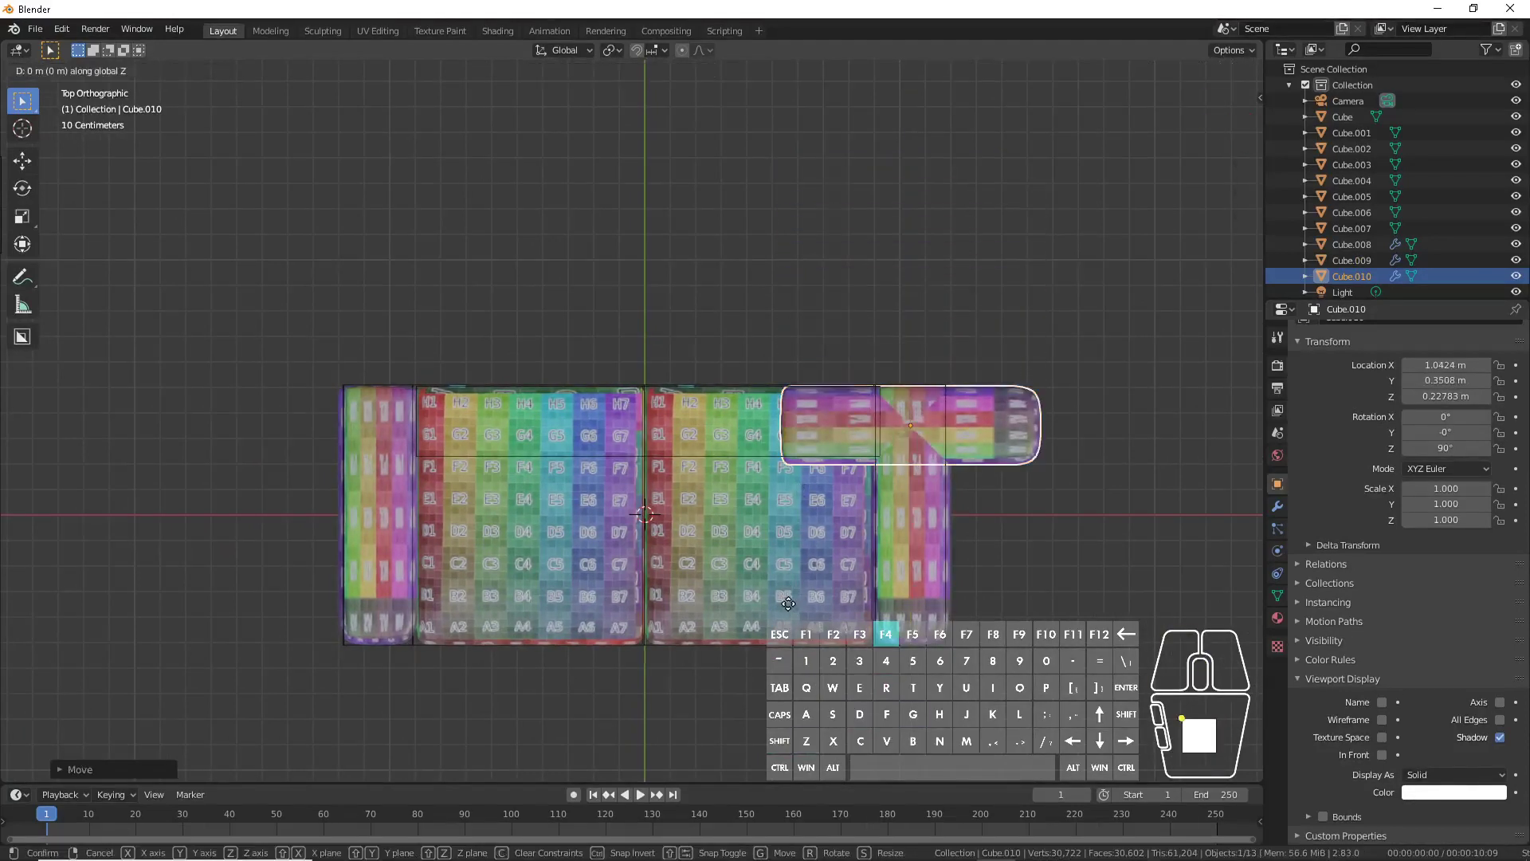
{"action": "right_click", "coordinate": [788, 604]}
{"action": "key", "text": "g"}
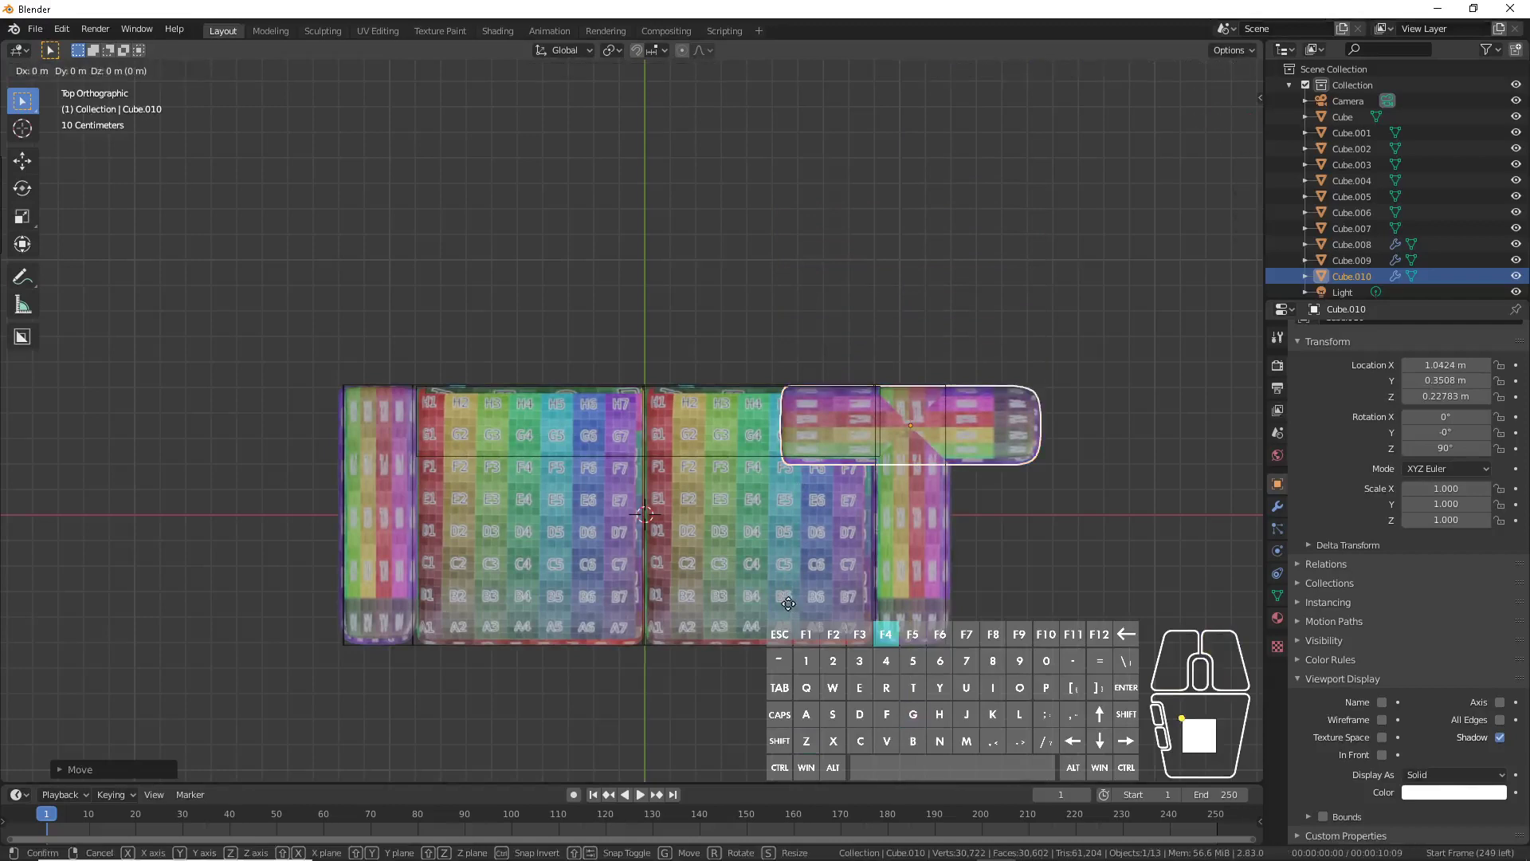
{"action": "key", "text": "x"}
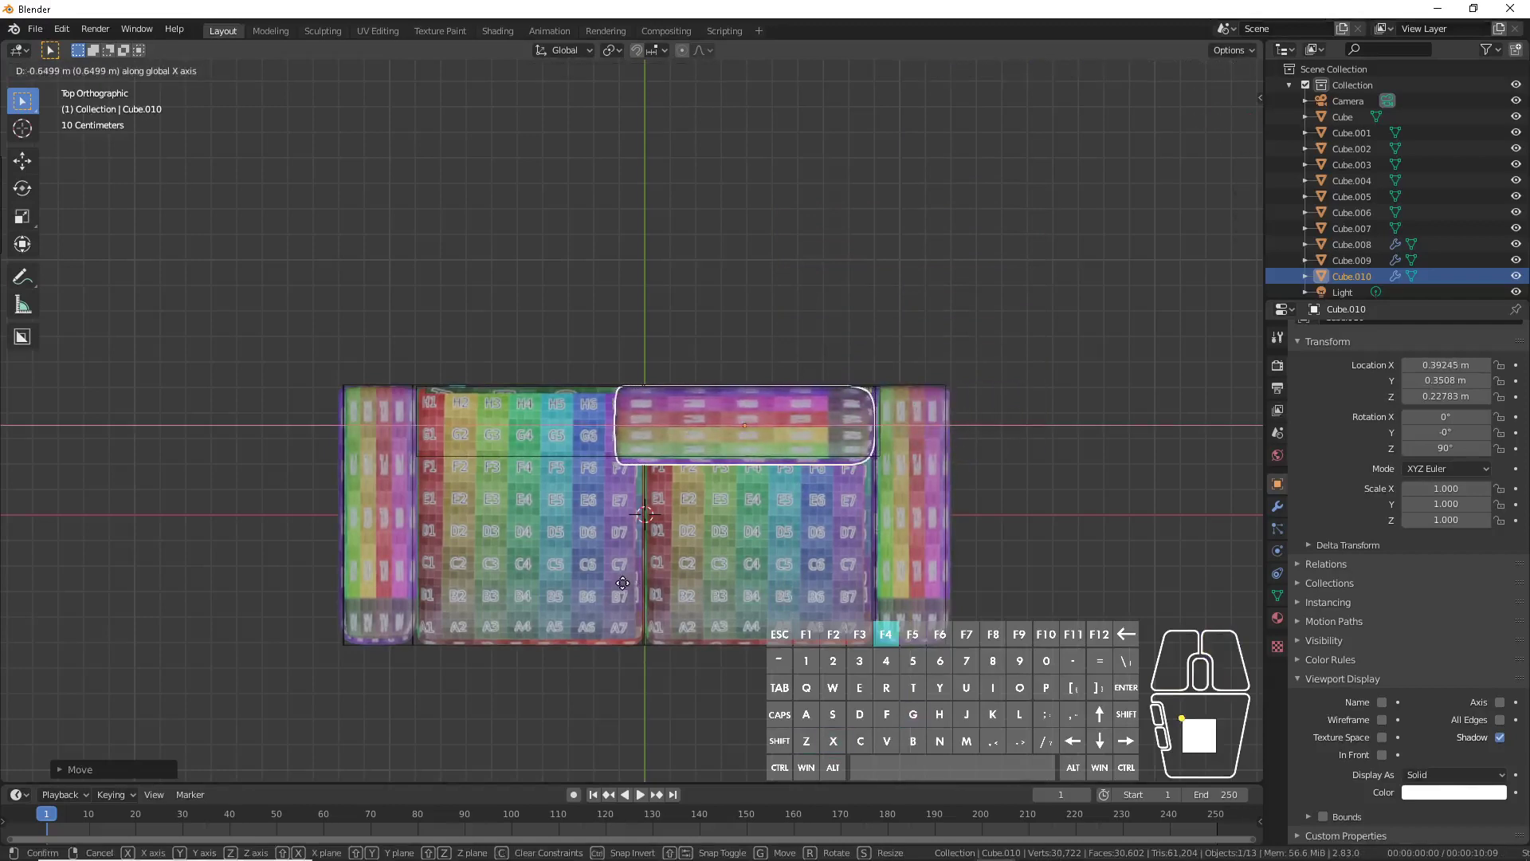
{"action": "left_click", "coordinate": [648, 588]}
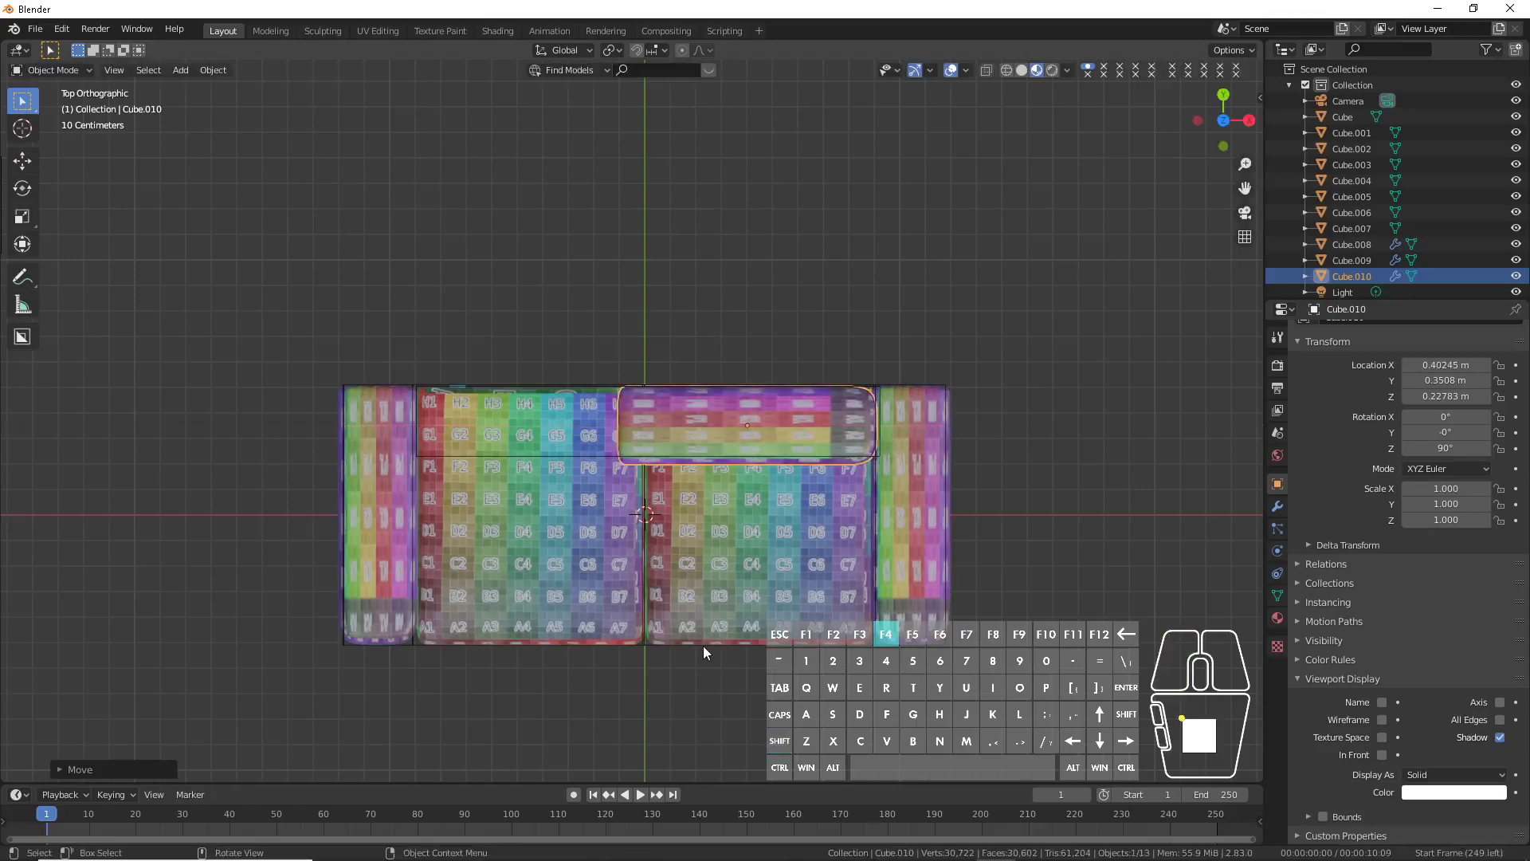
Step: Open the backrest in Edit Mode from the front view, with wireframe shading and all faces deselected
{"action": "key", "text": "KP_1"}
{"action": "scroll", "coordinate": [654, 338], "scroll_direction": "up", "scroll_amount": 2}
{"action": "scroll", "coordinate": [654, 338], "scroll_direction": "up", "scroll_amount": 1}
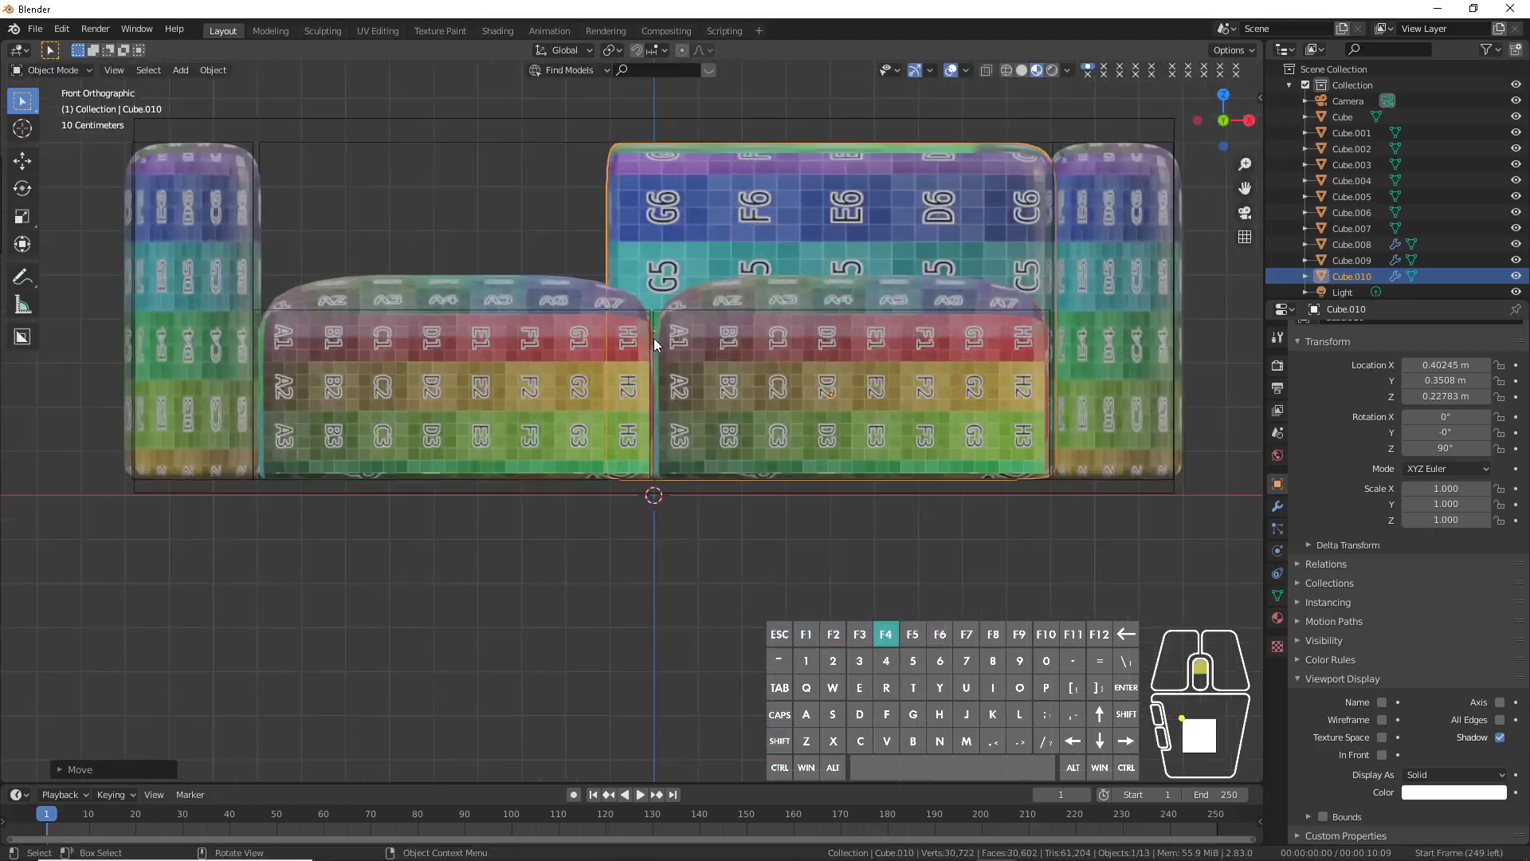
{"action": "key", "text": "Tab"}
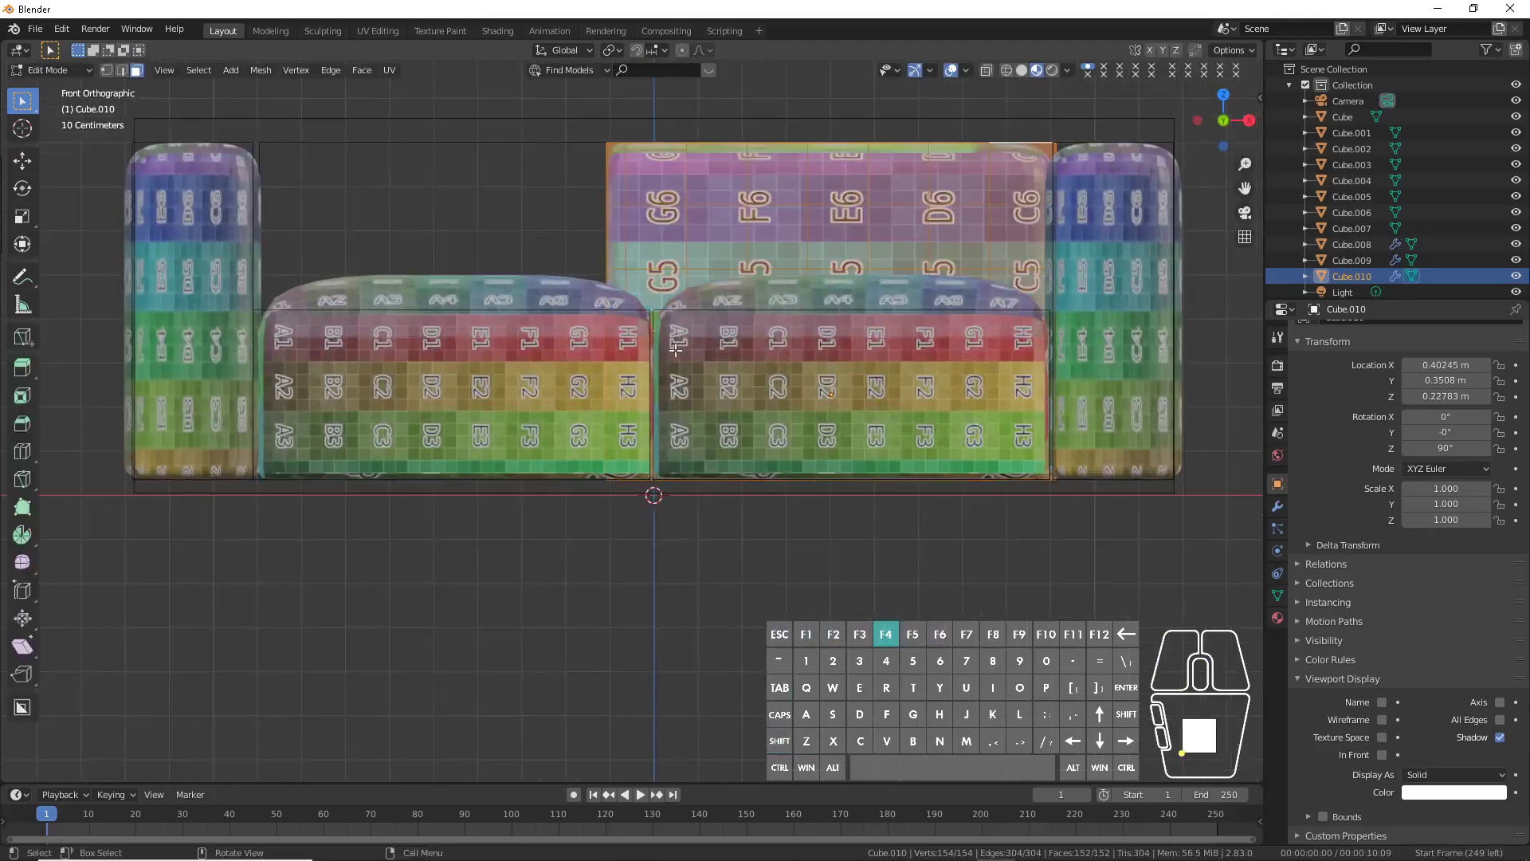
{"action": "key", "text": "z"}
{"action": "left_click", "coordinate": [582, 348]}
{"action": "mouse_move", "coordinate": [682, 317]}
{"action": "middle_mouse_down"}
{"action": "mouse_move", "coordinate": [673, 398]}
{"action": "mouse_move", "coordinate": [687, 361]}
{"action": "mouse_move", "coordinate": [707, 540]}
{"action": "middle_mouse_up"}
{"action": "key", "text": "KP_1"}
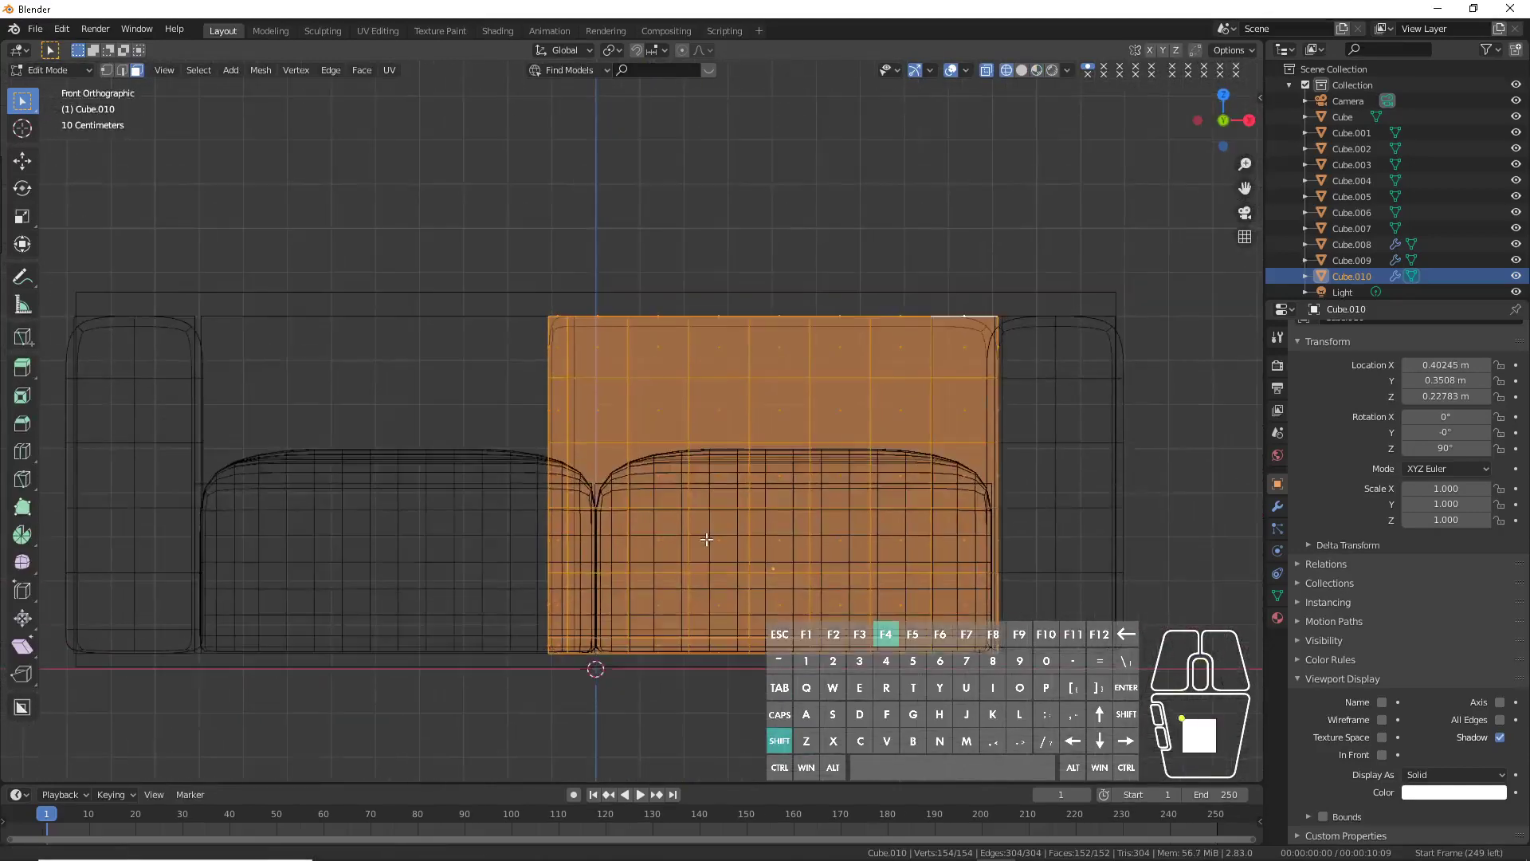
{"action": "key", "text": "a"}
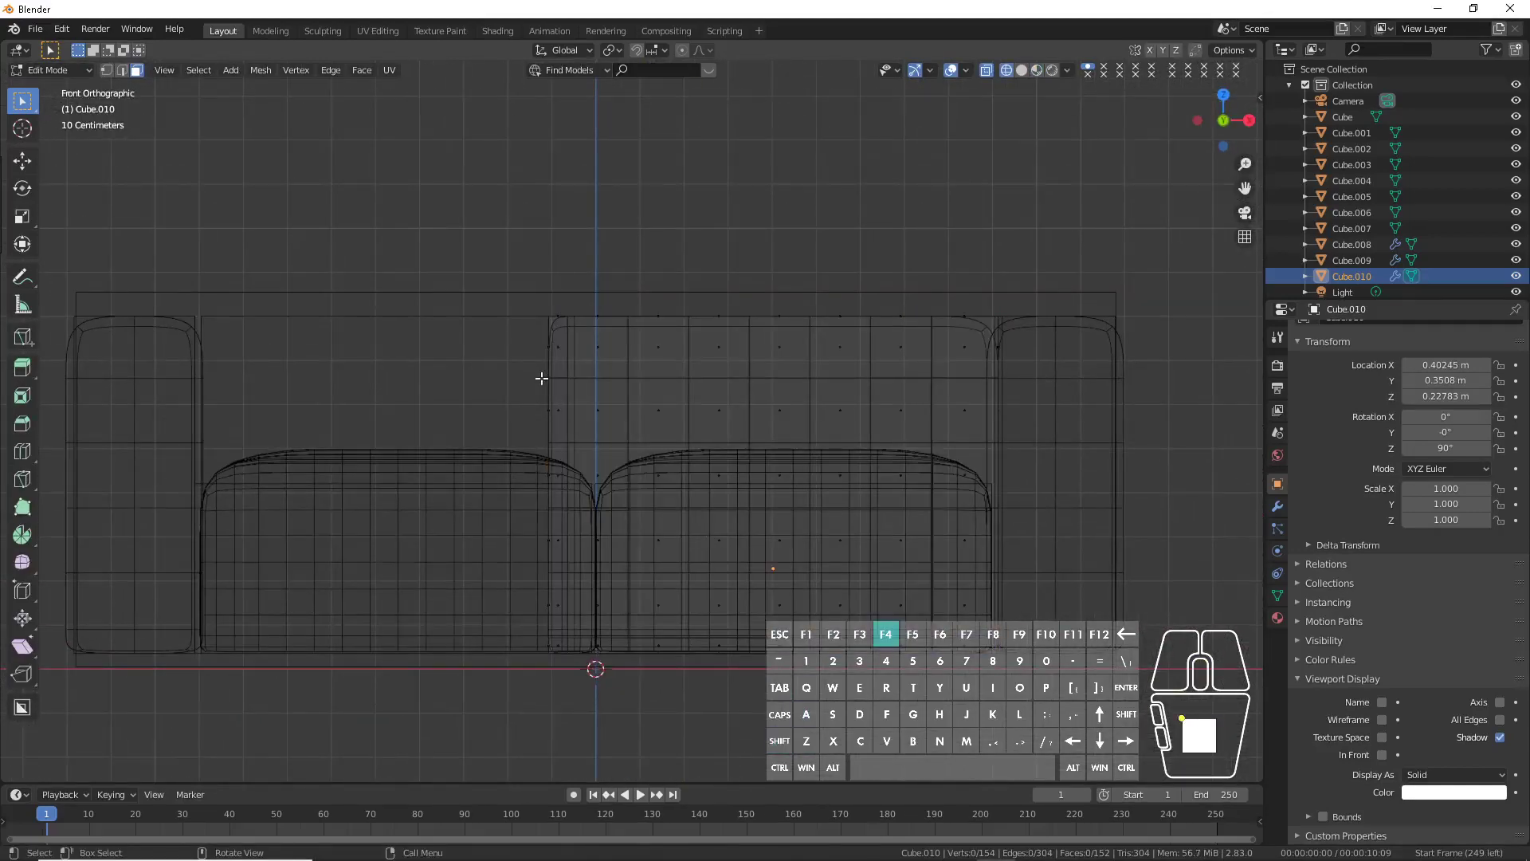
Step: Stretch the backrest across the sofa by moving its free-end faces along X to the left armrest
{"action": "left_click_drag", "start_coordinate": [490, 207], "coordinate": [633, 651]}
{"action": "key", "text": "g"}
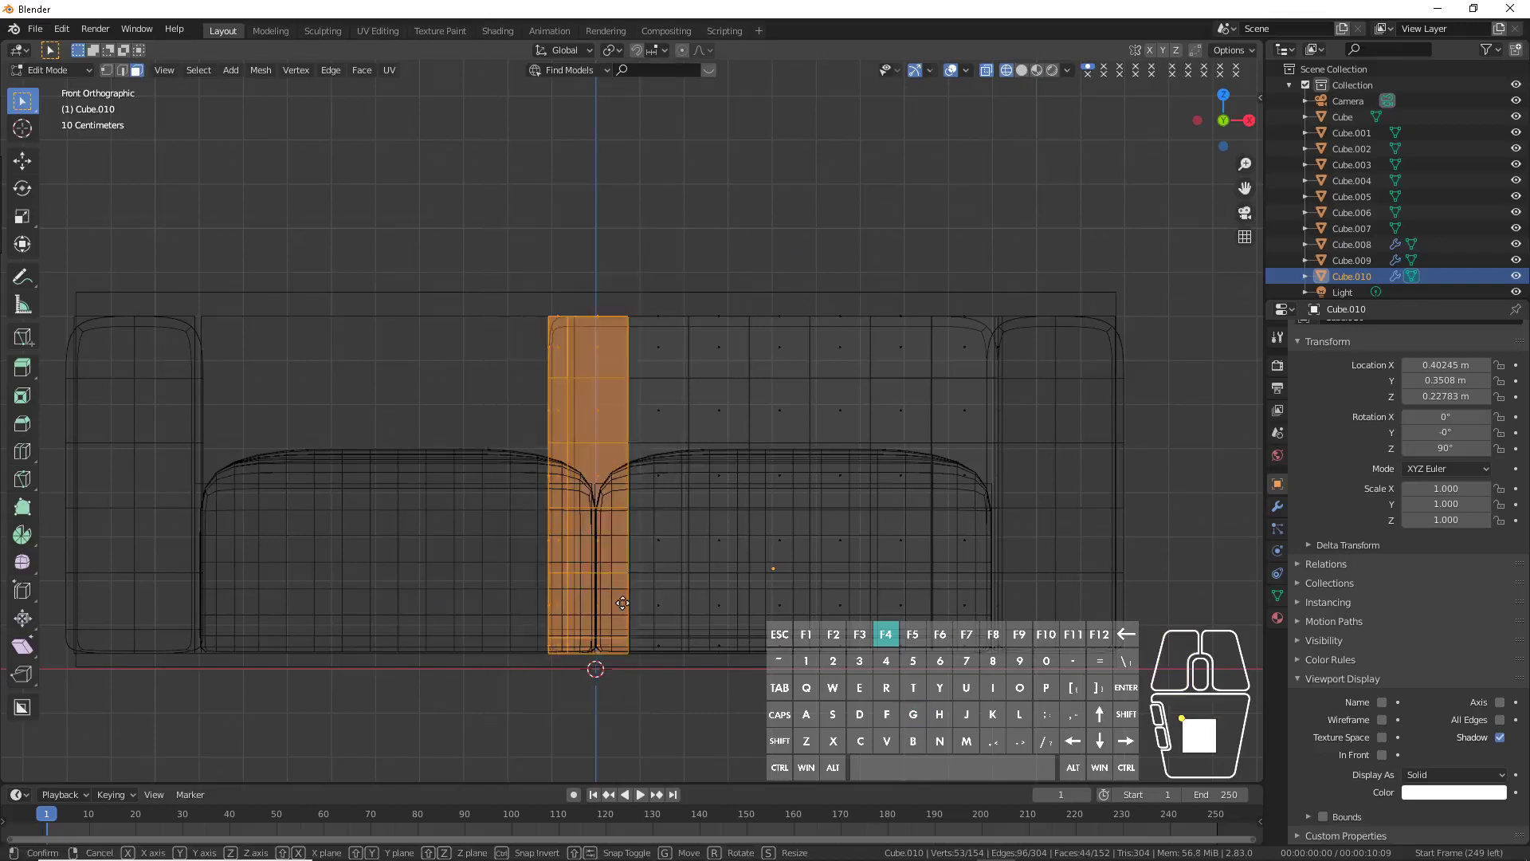
{"action": "key", "text": "x"}
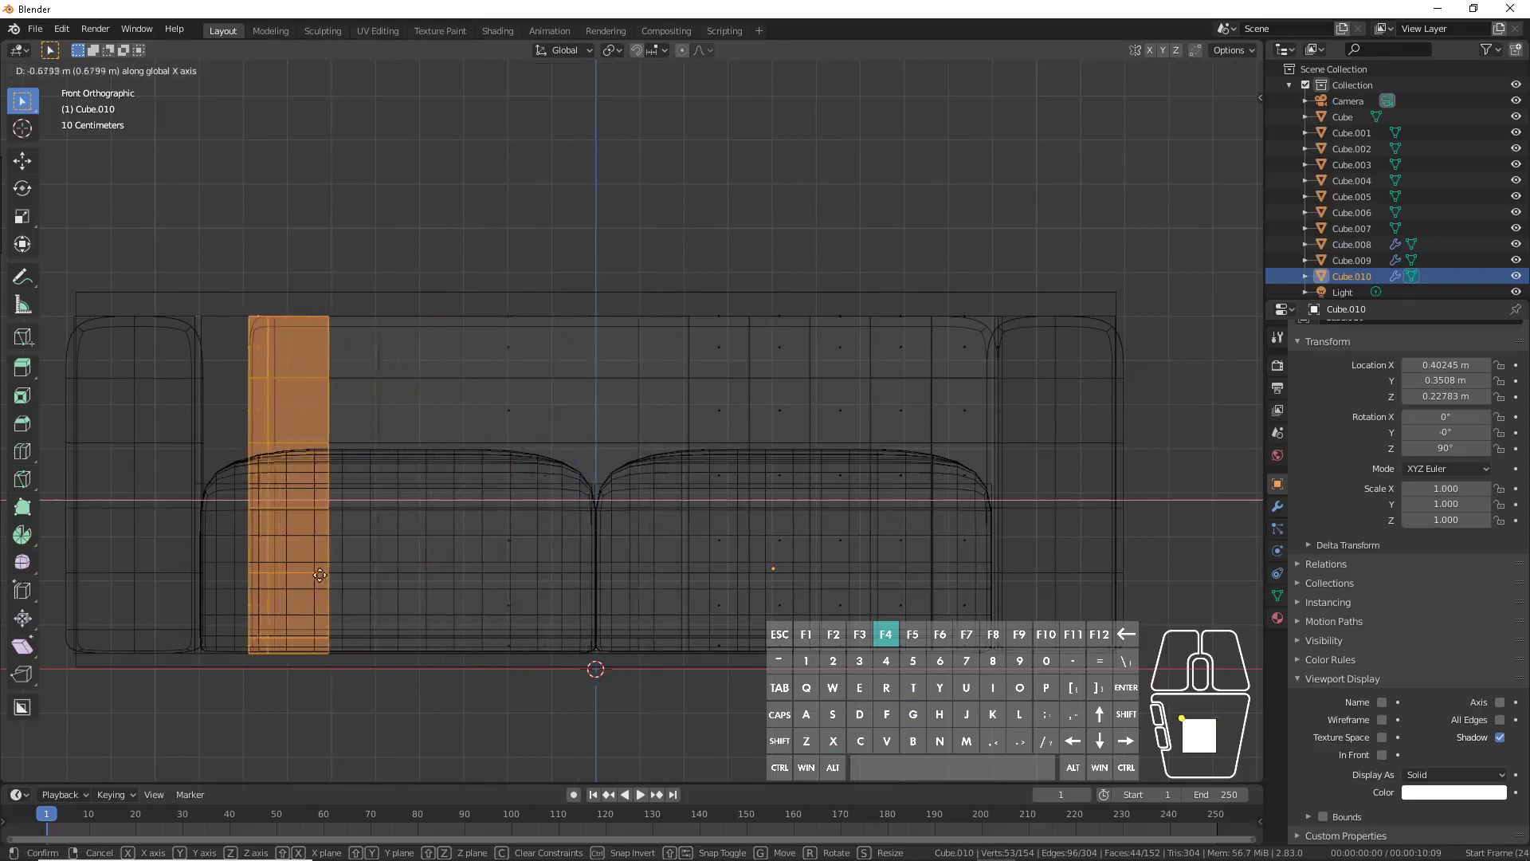
{"action": "left_click", "coordinate": [276, 574]}
Step: Return to solid shading, add seven evenly spaced loop cuts across the backrest's stretched section, and leave Edit Mode
{"action": "mouse_move", "coordinate": [408, 506]}
{"action": "middle_mouse_down"}
{"action": "mouse_move", "coordinate": [434, 502]}
{"action": "mouse_move", "coordinate": [455, 550]}
{"action": "middle_mouse_up"}
{"action": "key", "text": "z"}
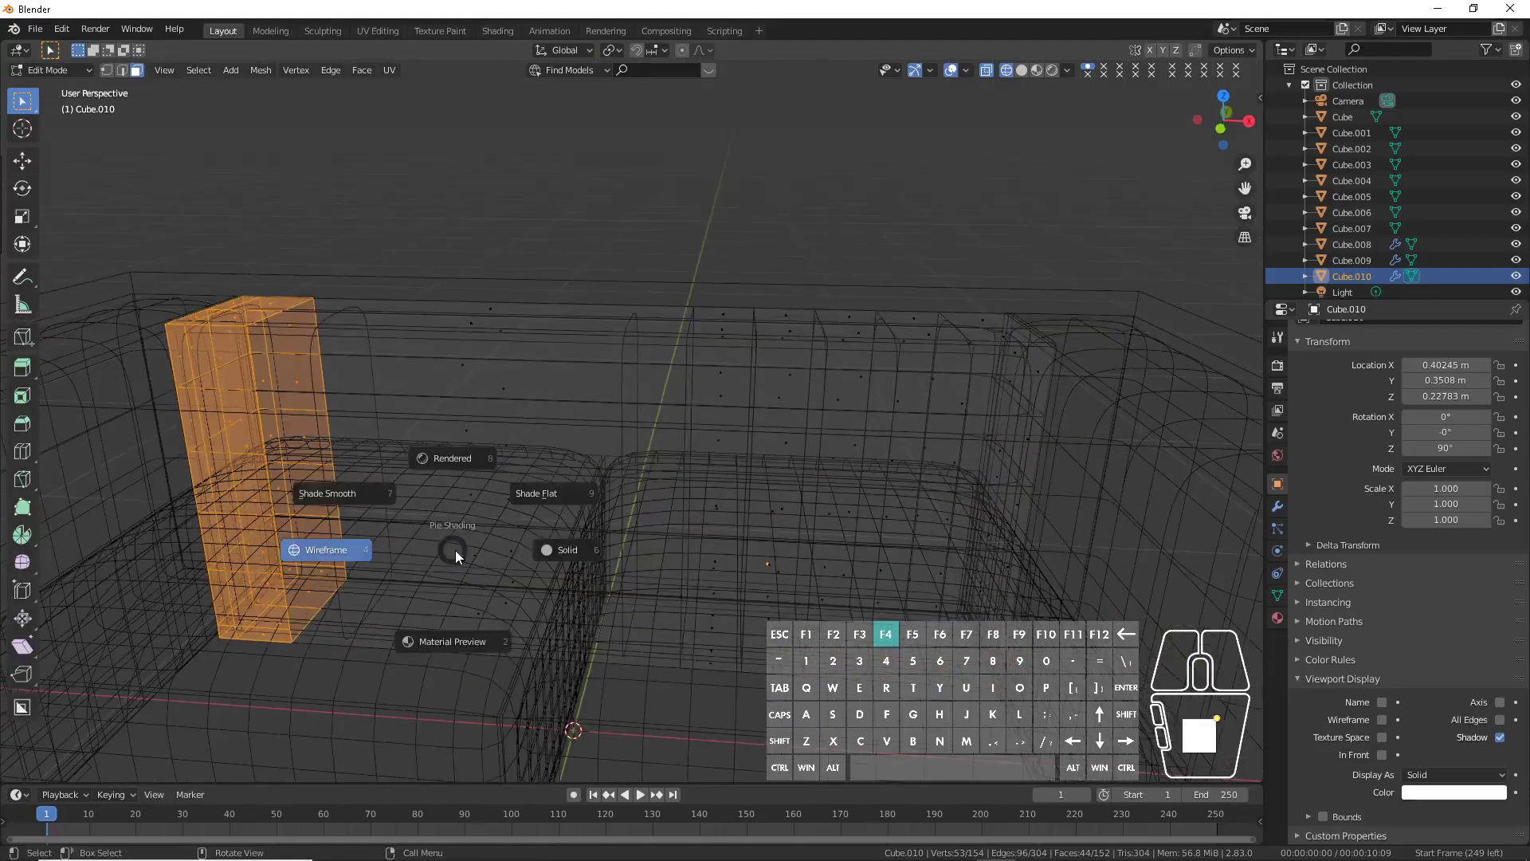
{"action": "left_click", "coordinate": [540, 550]}
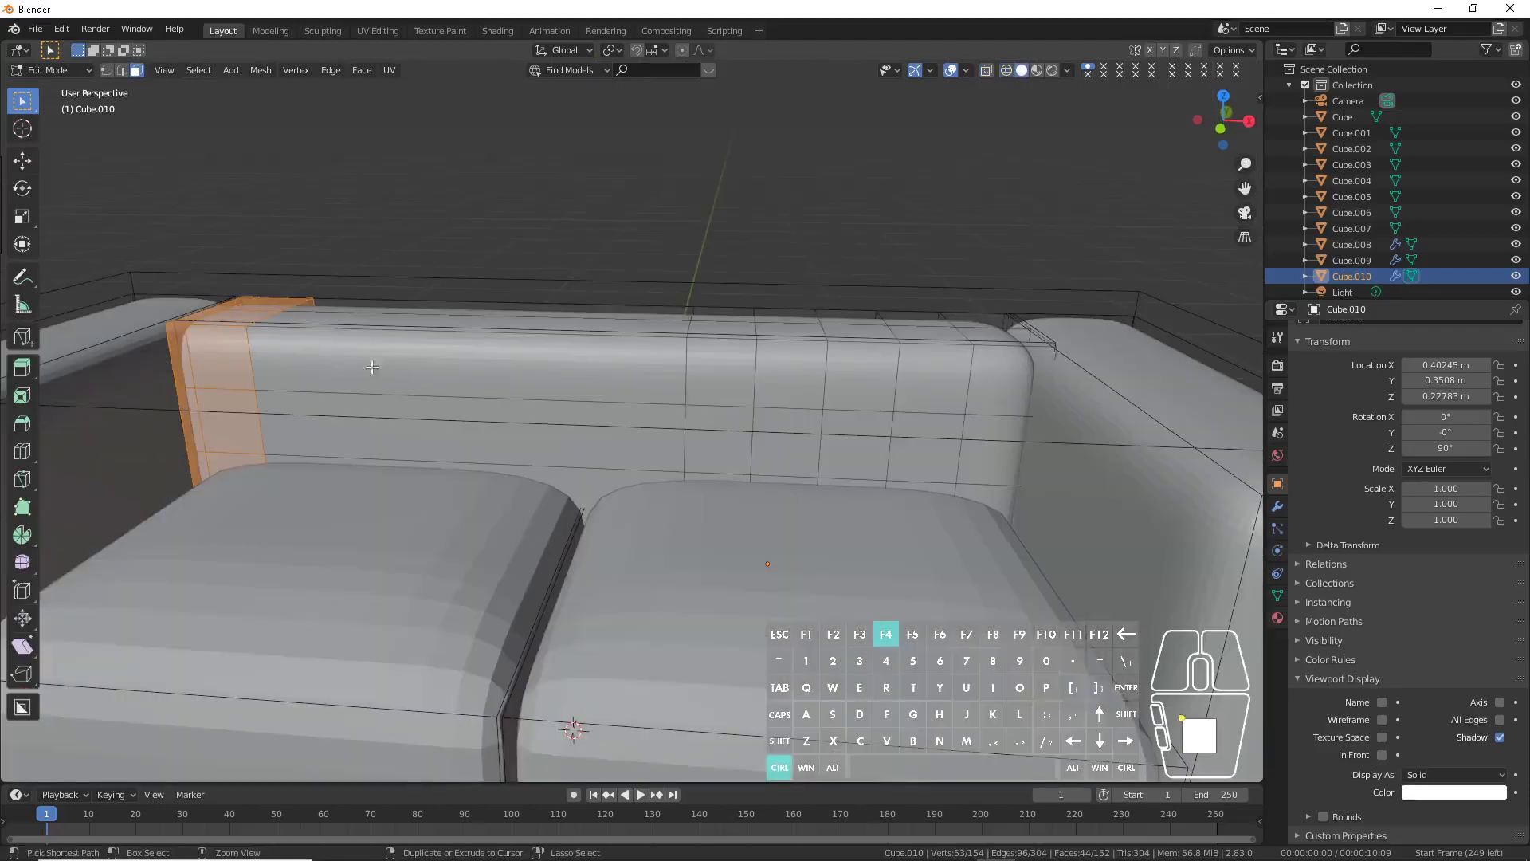
{"action": "key", "text": "ctrl+r"}
{"action": "scroll", "coordinate": [360, 337], "scroll_direction": "up", "scroll_amount": 6}
{"action": "left_click", "coordinate": [360, 338]}
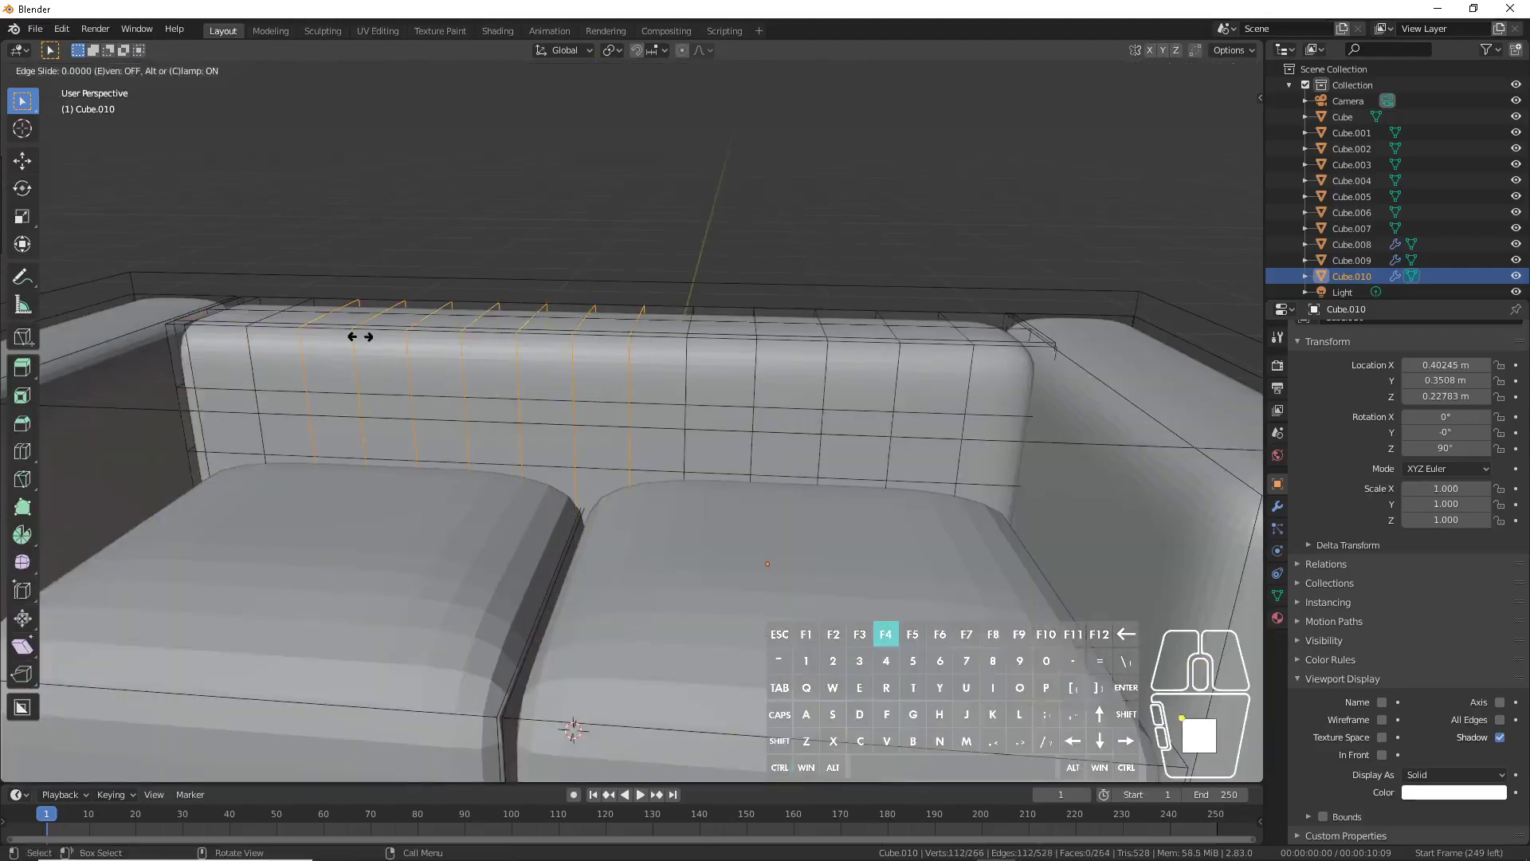
{"action": "left_click", "coordinate": [360, 337]}
{"action": "mouse_move", "coordinate": [422, 390]}
{"action": "middle_mouse_down"}
{"action": "mouse_move", "coordinate": [481, 373]}
{"action": "mouse_move", "coordinate": [443, 425]}
{"action": "mouse_move", "coordinate": [433, 398]}
{"action": "middle_mouse_up"}
{"action": "key", "text": "Tab"}
{"action": "scroll", "coordinate": [433, 395], "scroll_direction": "down", "scroll_amount": 4}
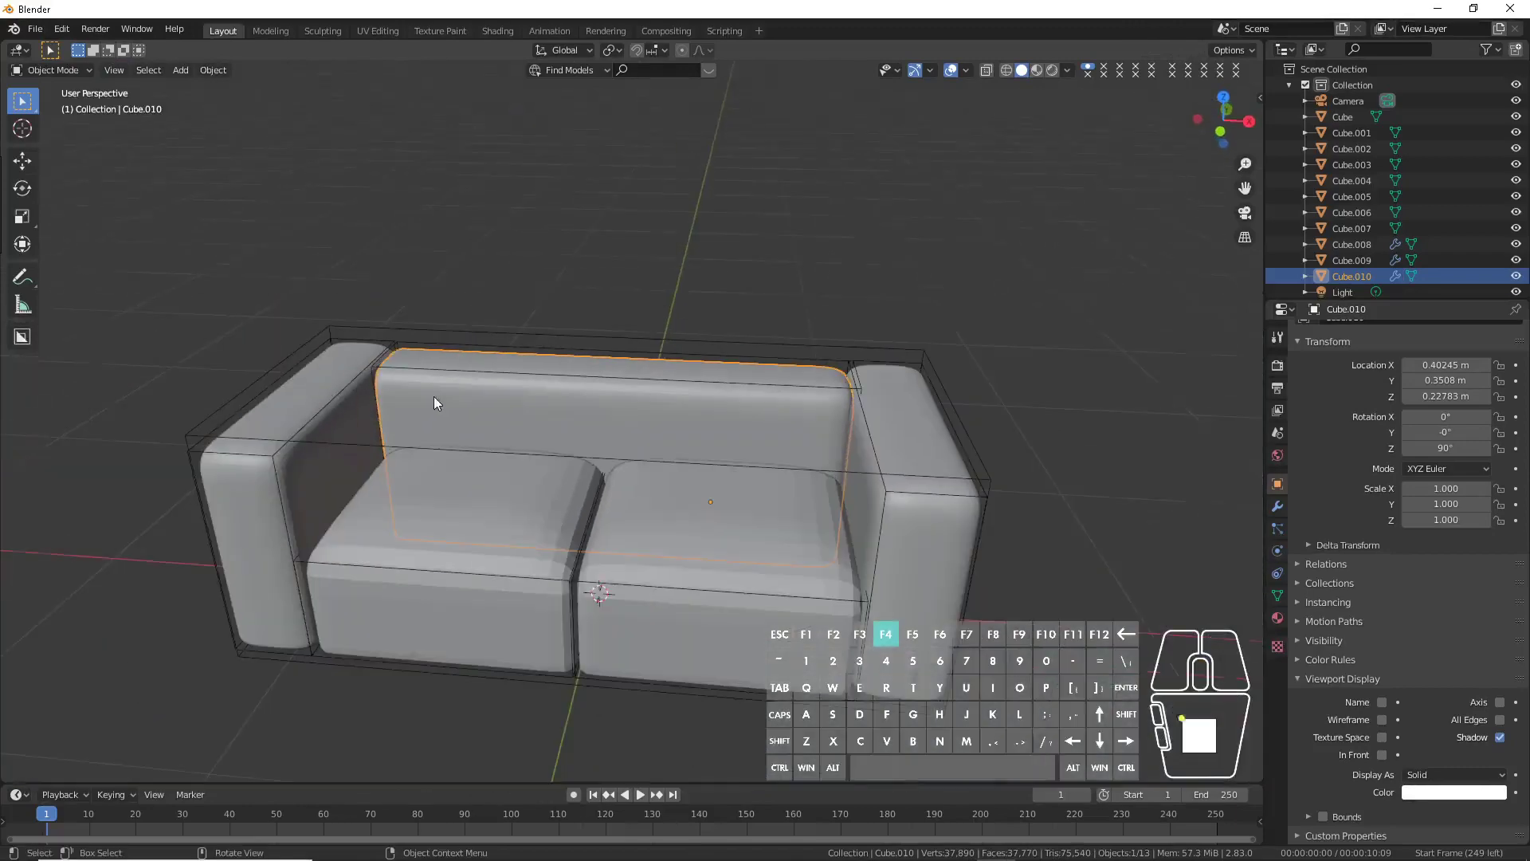
Step: Set the left armrest's Subdivision viewport level to 1 and apply the modifier
{"action": "left_click", "coordinate": [461, 610]}
{"action": "middle_click_drag", "start_coordinate": [462, 609], "coordinate": [734, 582]}
{"action": "scroll", "coordinate": [713, 581], "scroll_direction": "up", "scroll_amount": 1}
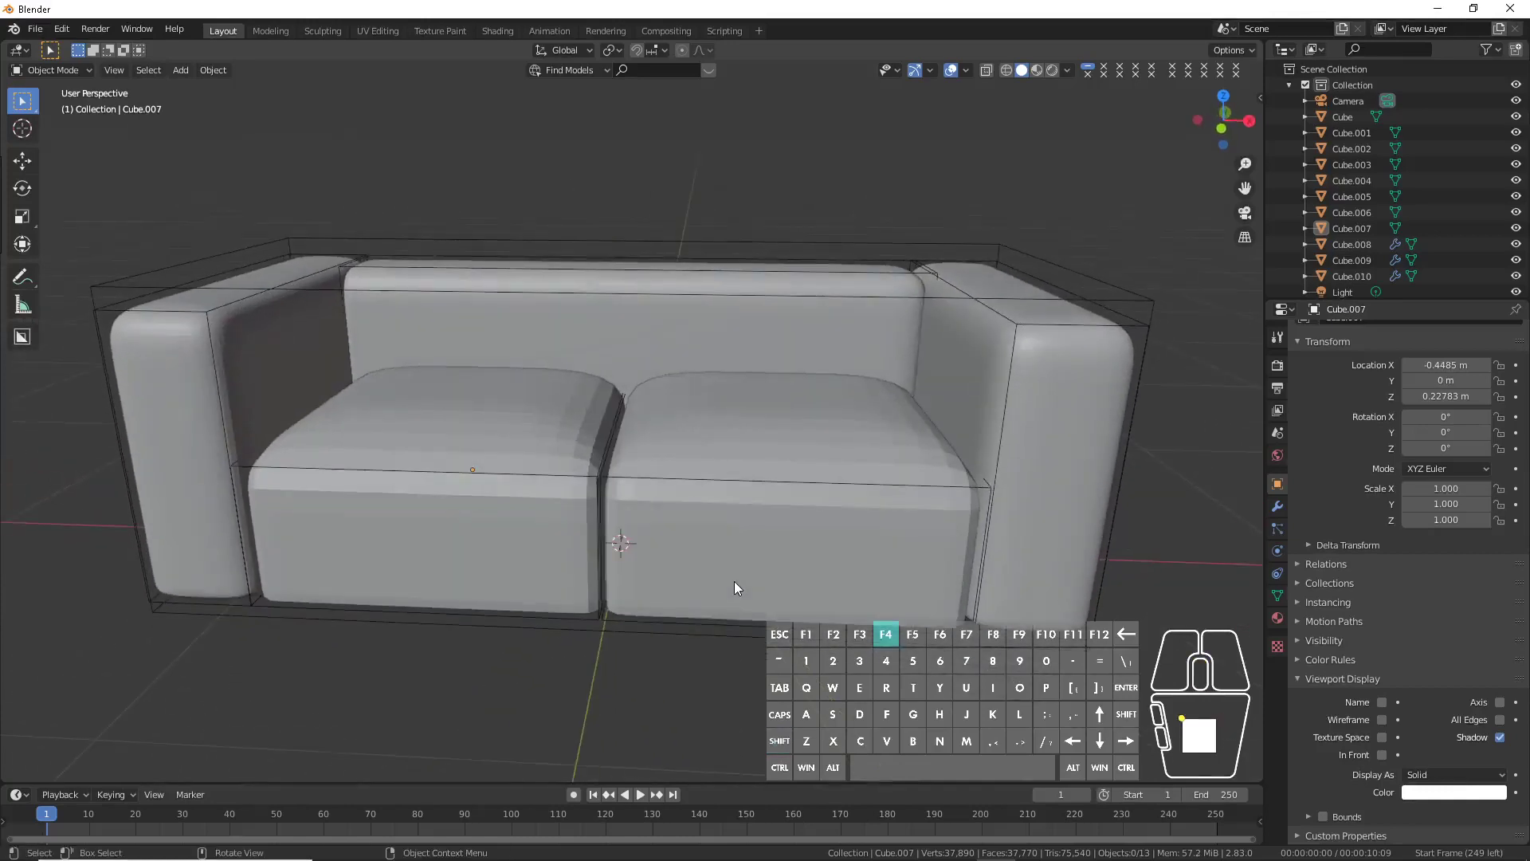
{"action": "left_click", "coordinate": [194, 354]}
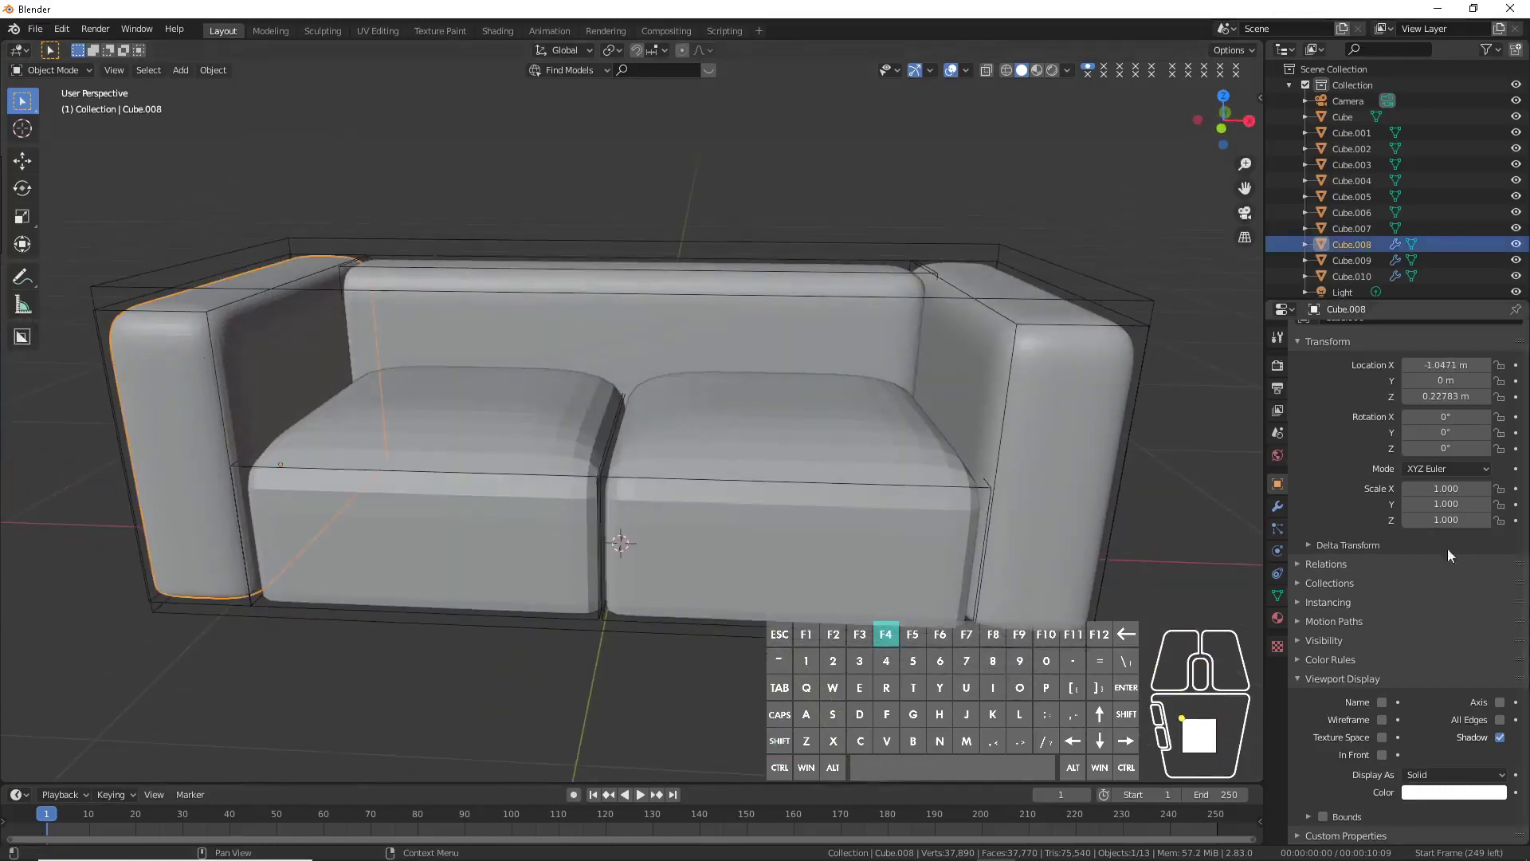
{"action": "left_click", "coordinate": [1279, 508]}
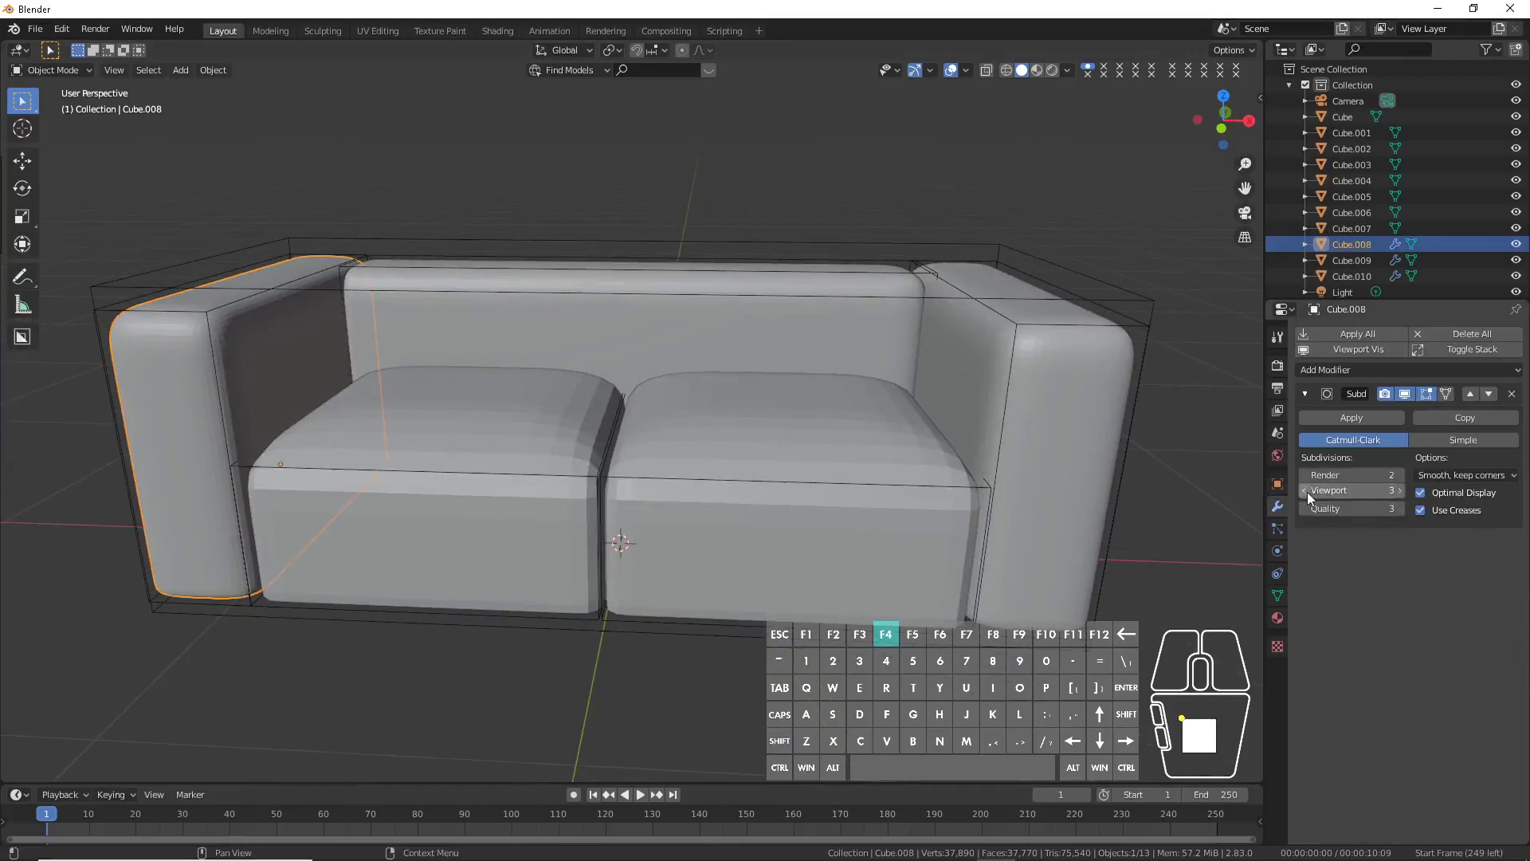
{"action": "left_click", "coordinate": [1307, 491]}
{"action": "left_click", "coordinate": [1307, 491]}
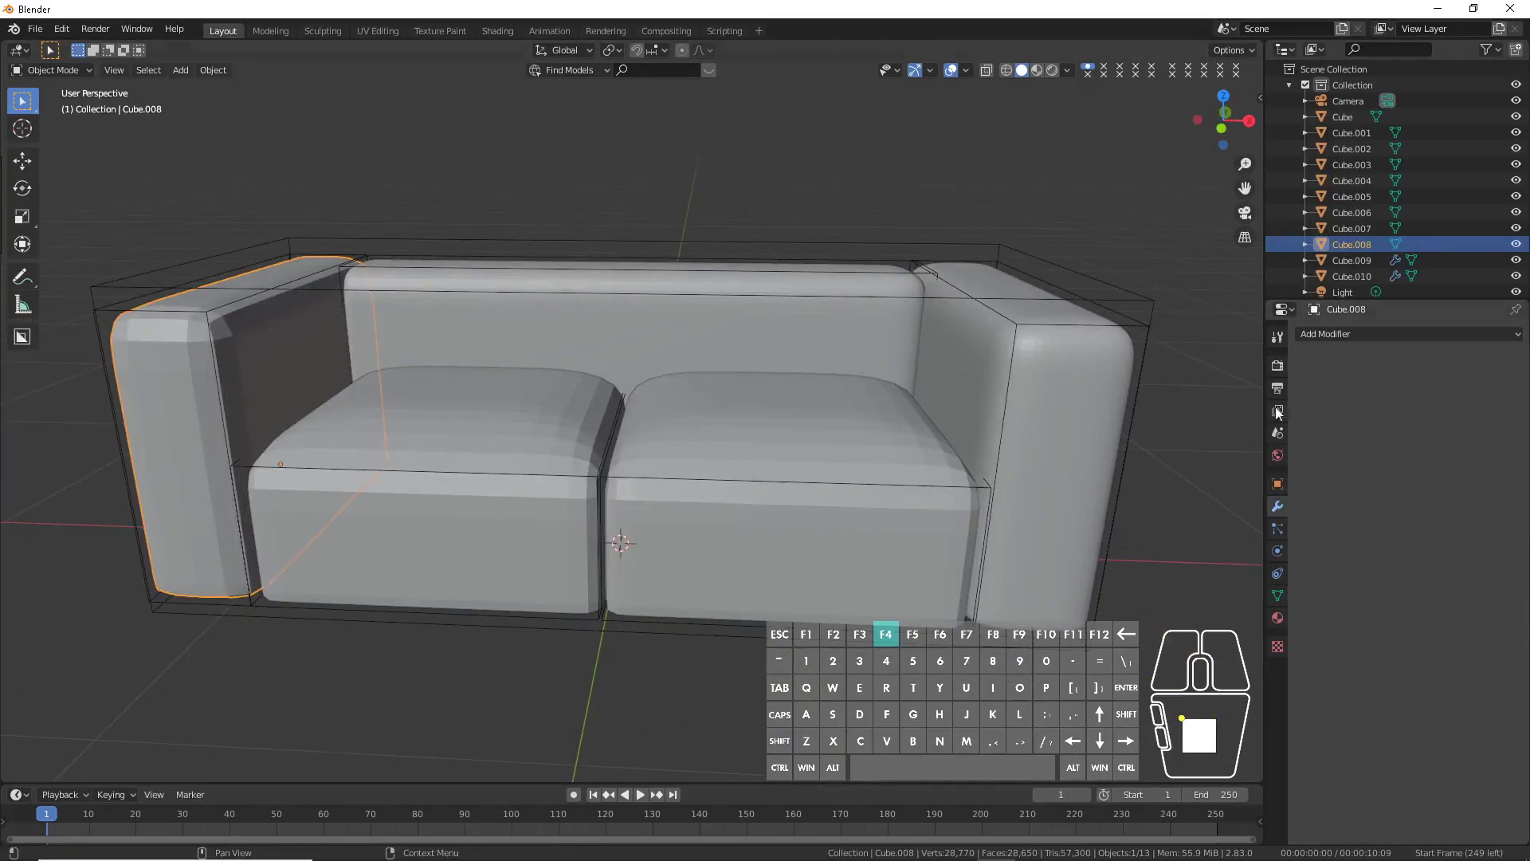
Step: Set the backrest's Subdivision viewport level to 1 and apply the modifier
{"action": "left_click", "coordinate": [722, 304]}
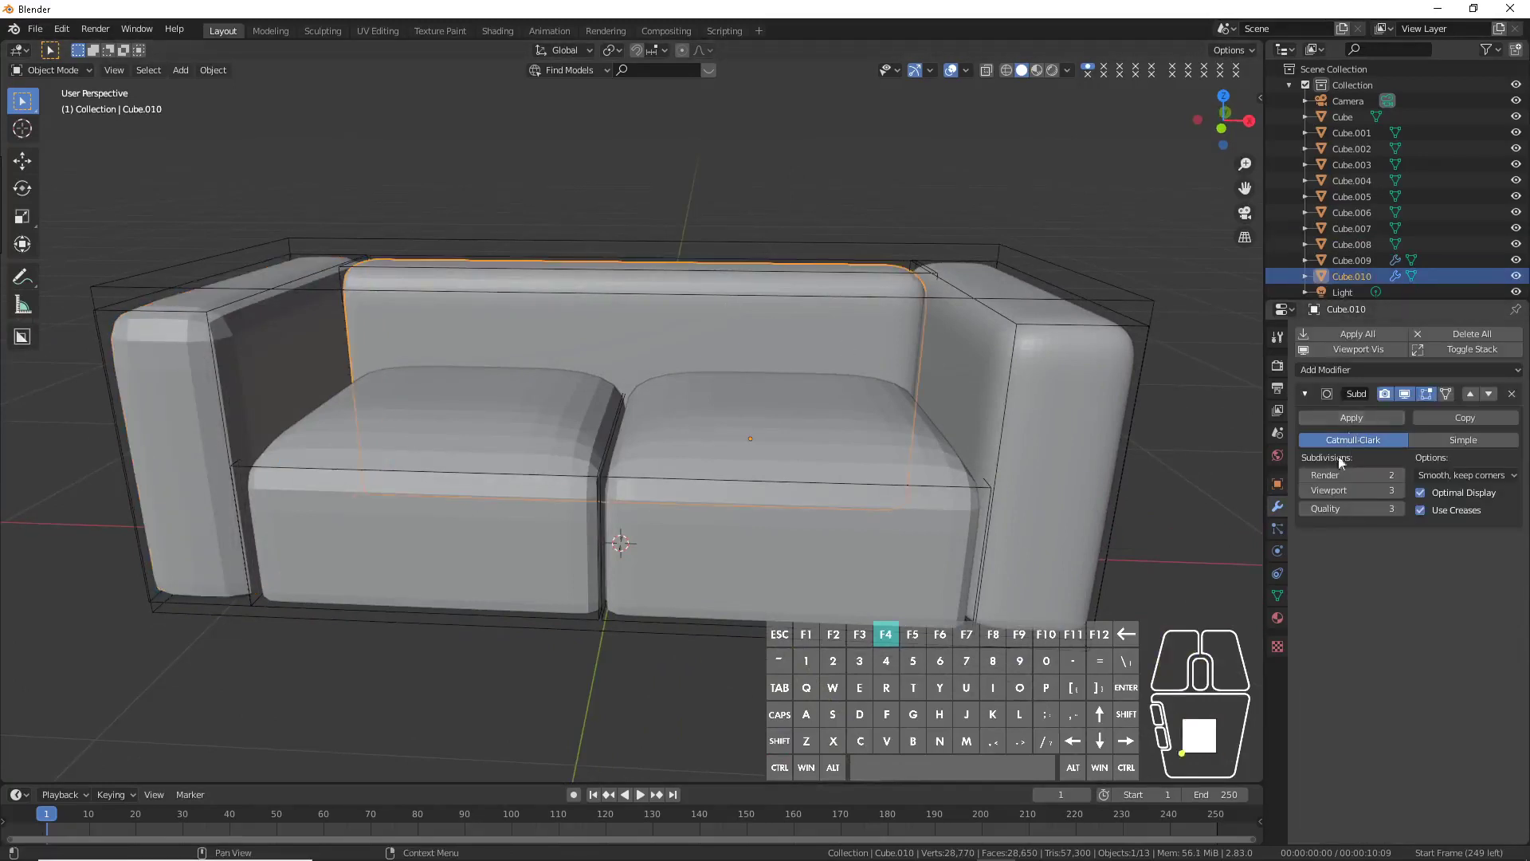
{"action": "left_click", "coordinate": [1302, 495]}
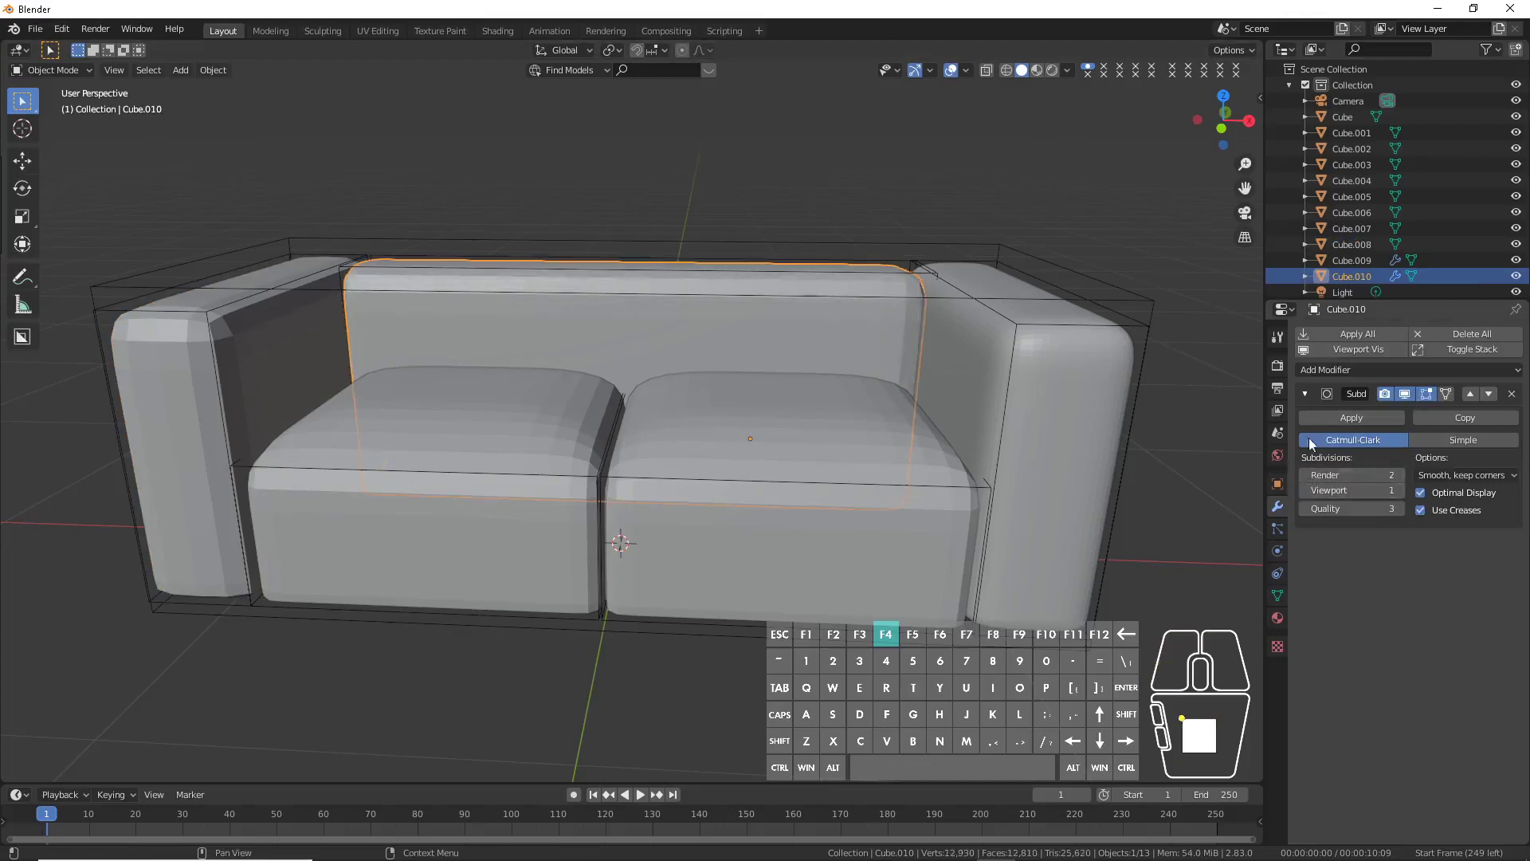
{"action": "left_click", "coordinate": [1324, 418]}
Step: Set the right armrest's Subdivision viewport level to 1 and apply the modifier
{"action": "left_click", "coordinate": [1060, 372]}
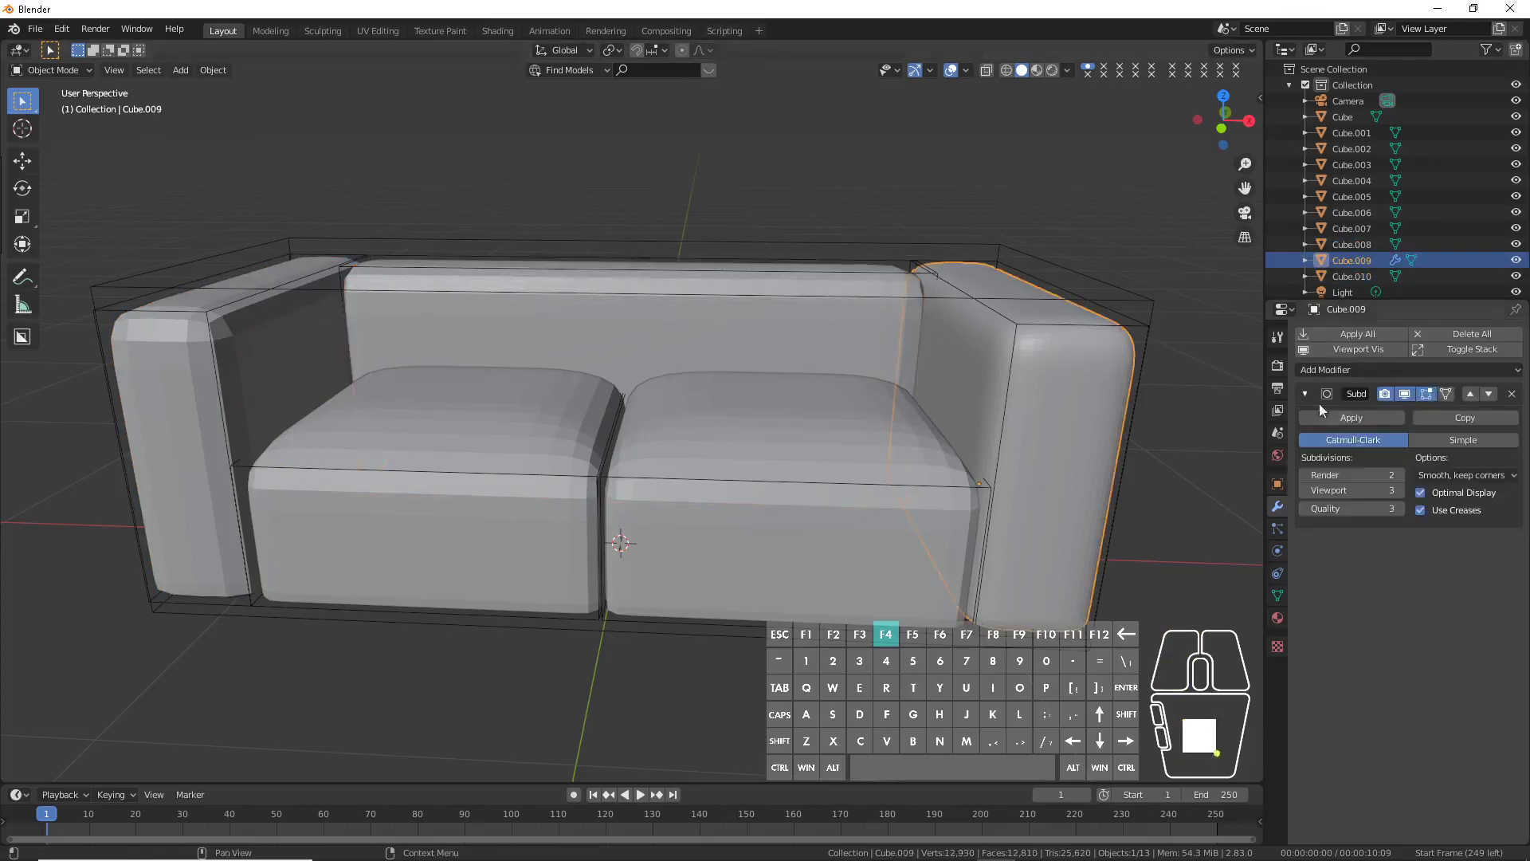
{"action": "left_click", "coordinate": [1304, 491]}
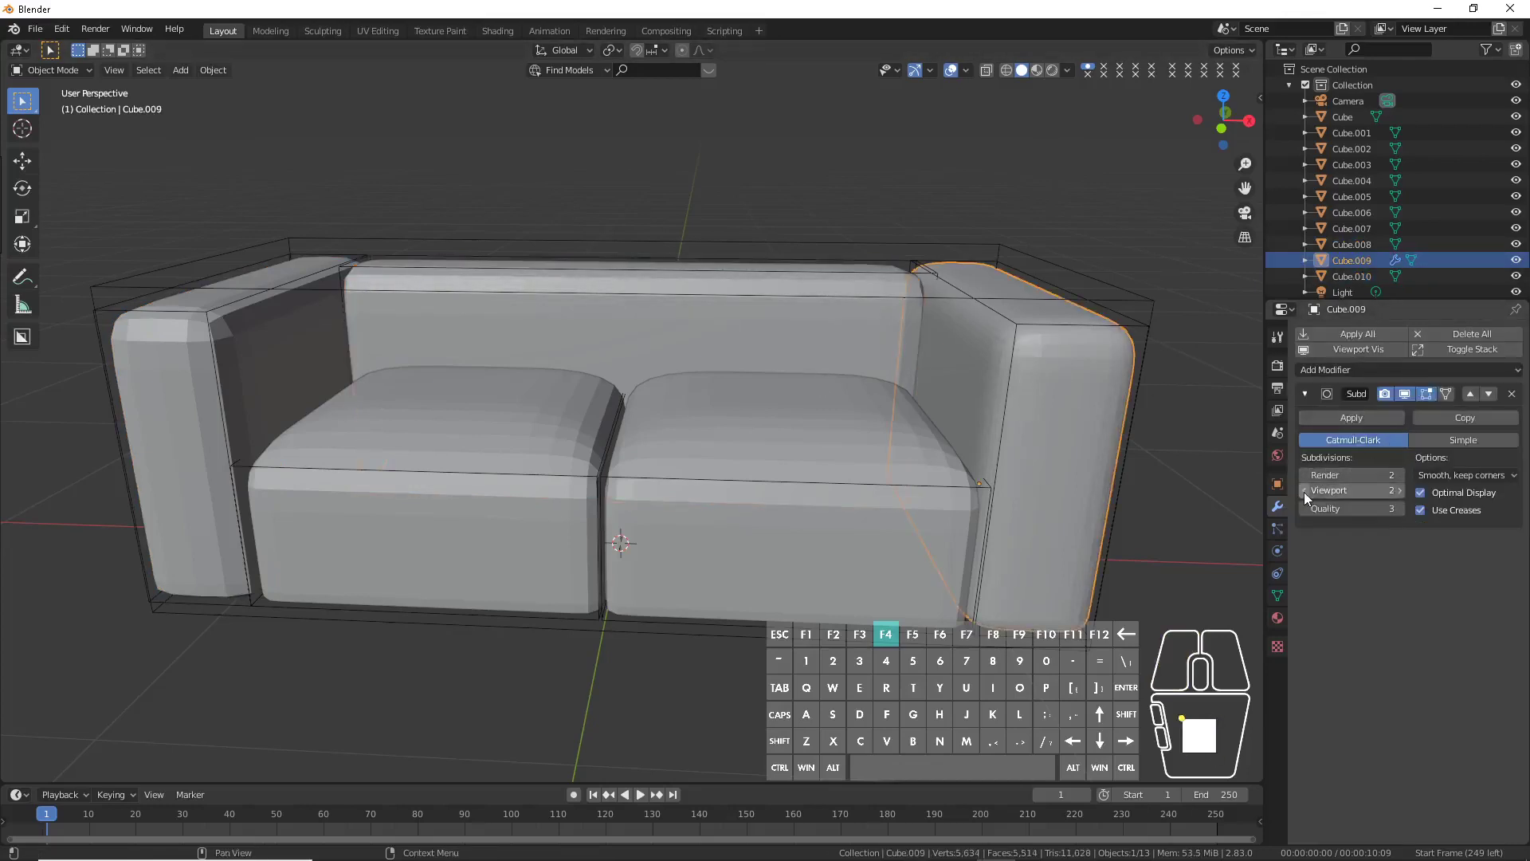
{"action": "left_click", "coordinate": [1304, 491]}
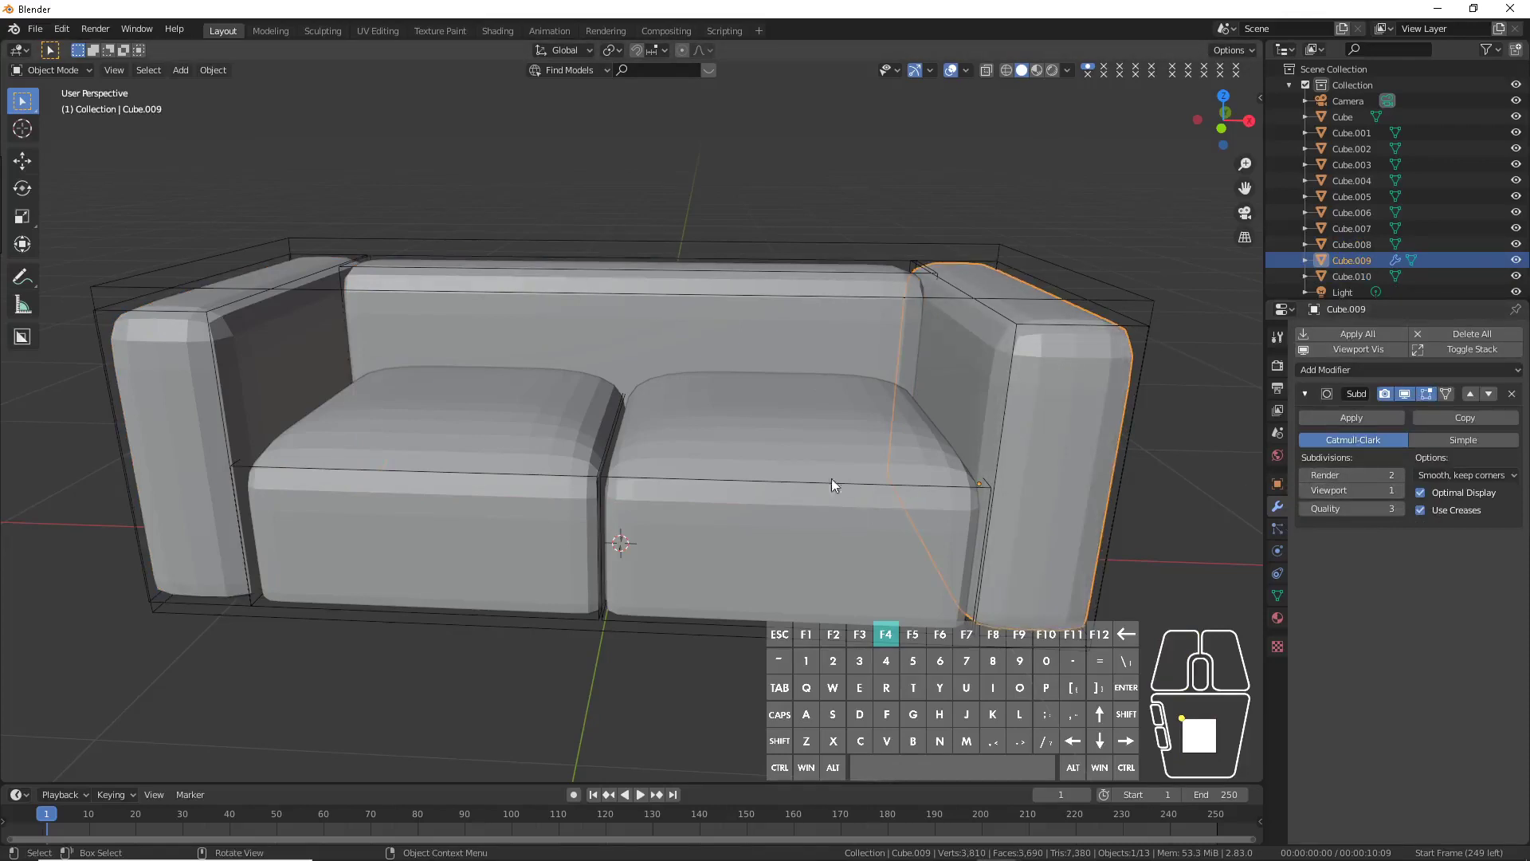
{"action": "left_click", "coordinate": [695, 336]}
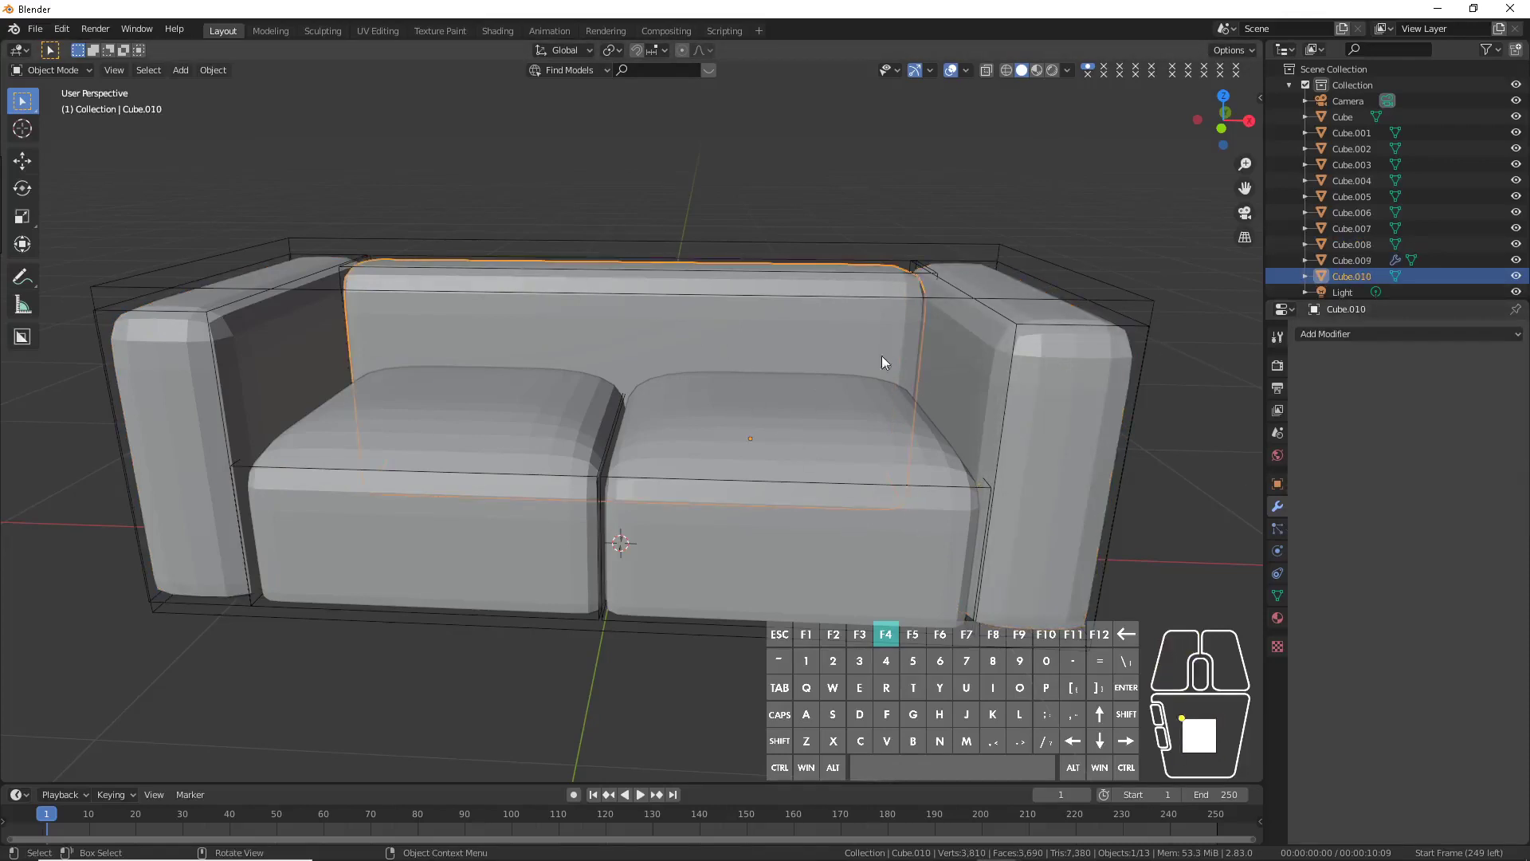
{"action": "middle_click_drag", "start_coordinate": [871, 348], "coordinate": [700, 405]}
{"action": "left_click", "coordinate": [1049, 352]}
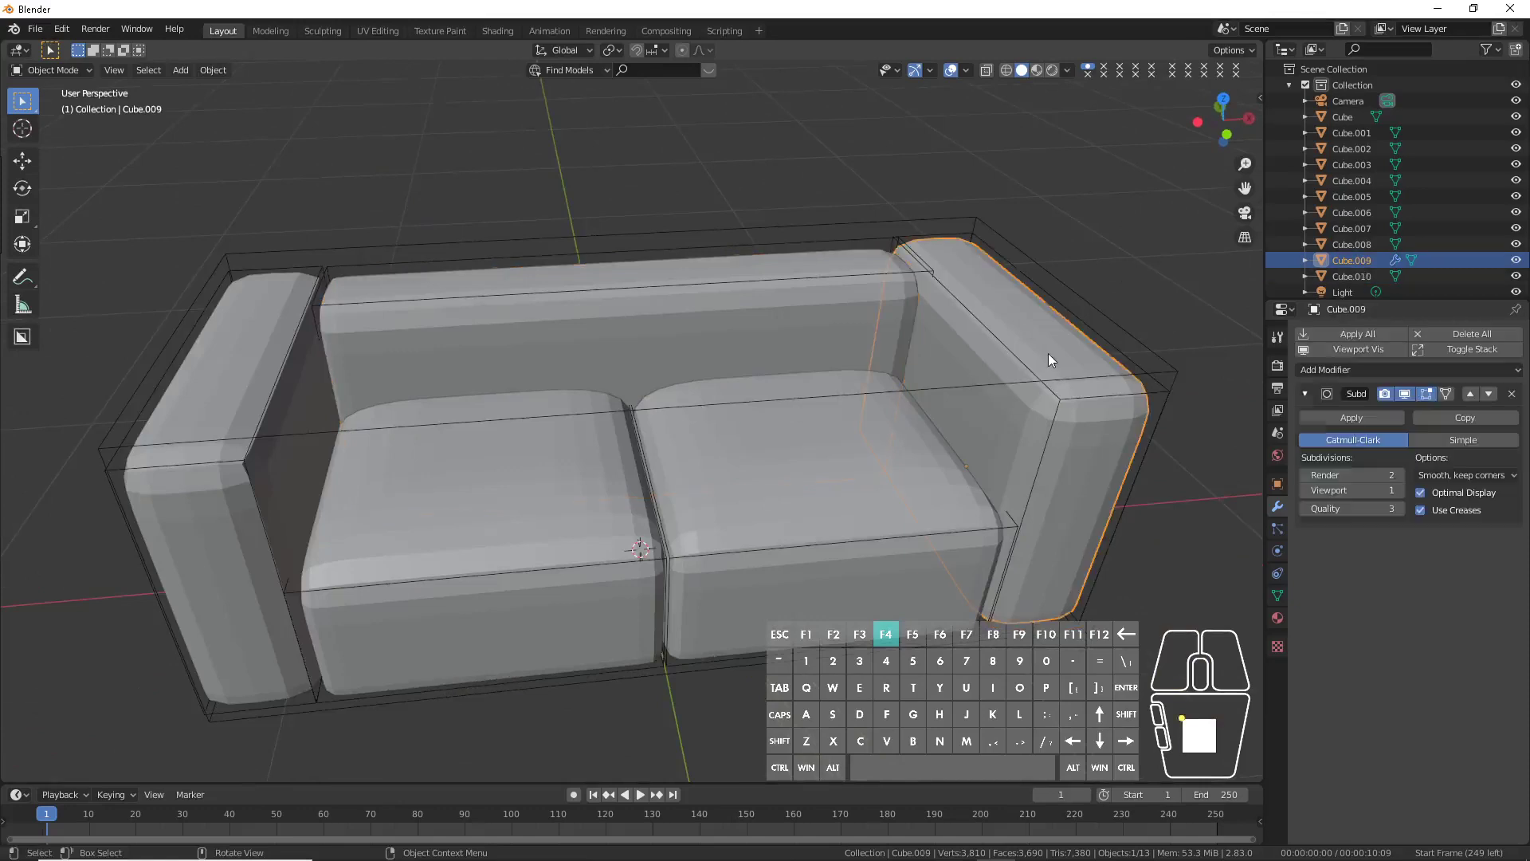
{"action": "left_click", "coordinate": [1346, 419]}
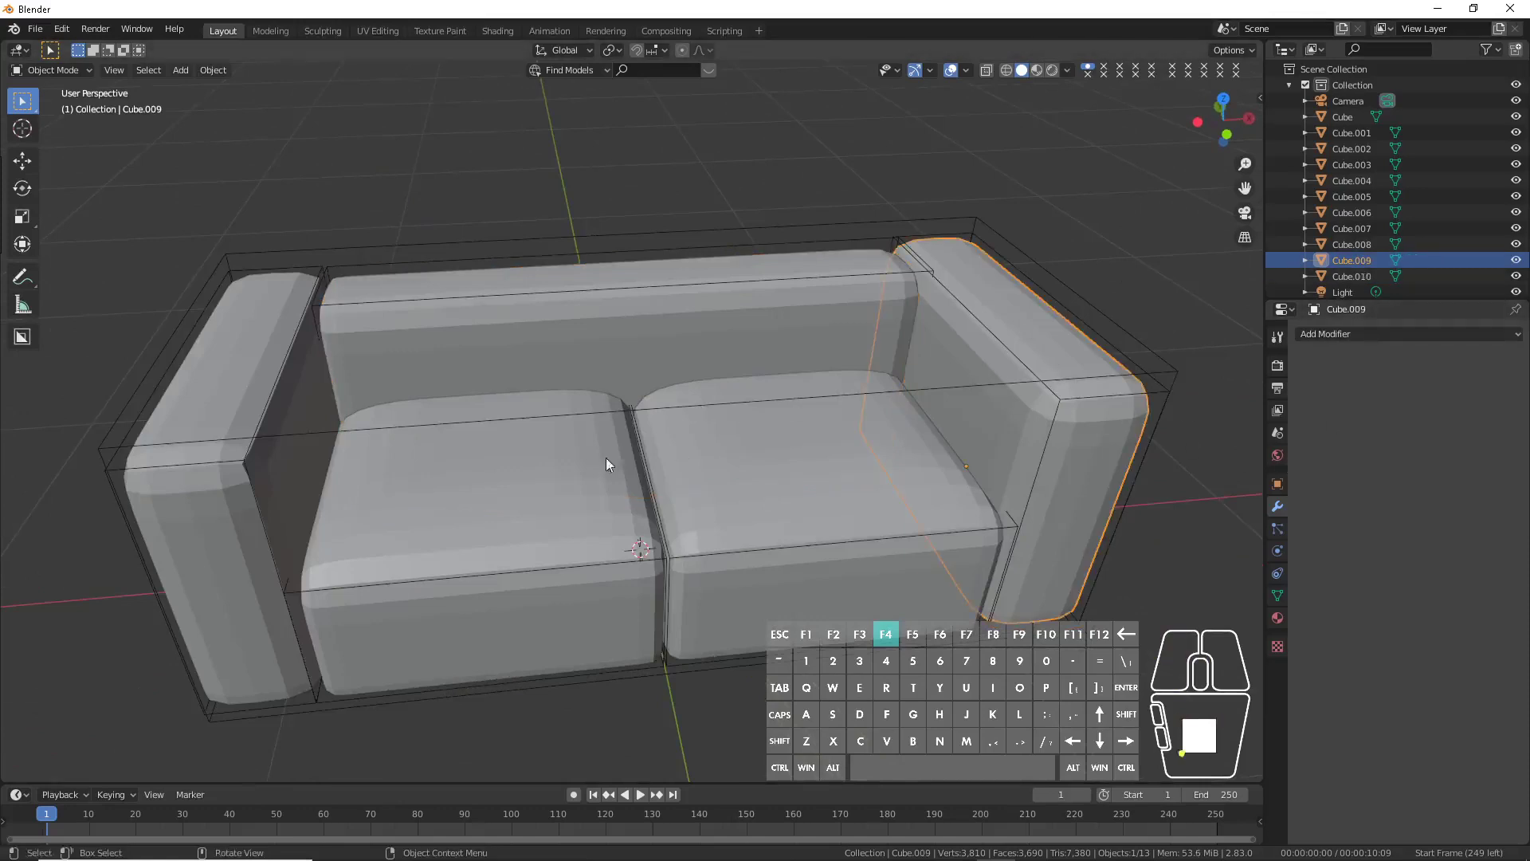
Step: Check the armrests, backrest and seat cushions one by one for remaining modifiers and inspect the whole sofa
{"action": "left_click", "coordinate": [245, 412]}
{"action": "left_click", "coordinate": [996, 328]}
{"action": "left_click", "coordinate": [765, 357]}
{"action": "left_click", "coordinate": [690, 506]}
{"action": "left_click", "coordinate": [566, 538]}
{"action": "scroll", "coordinate": [567, 542], "scroll_direction": "down", "scroll_amount": 3}
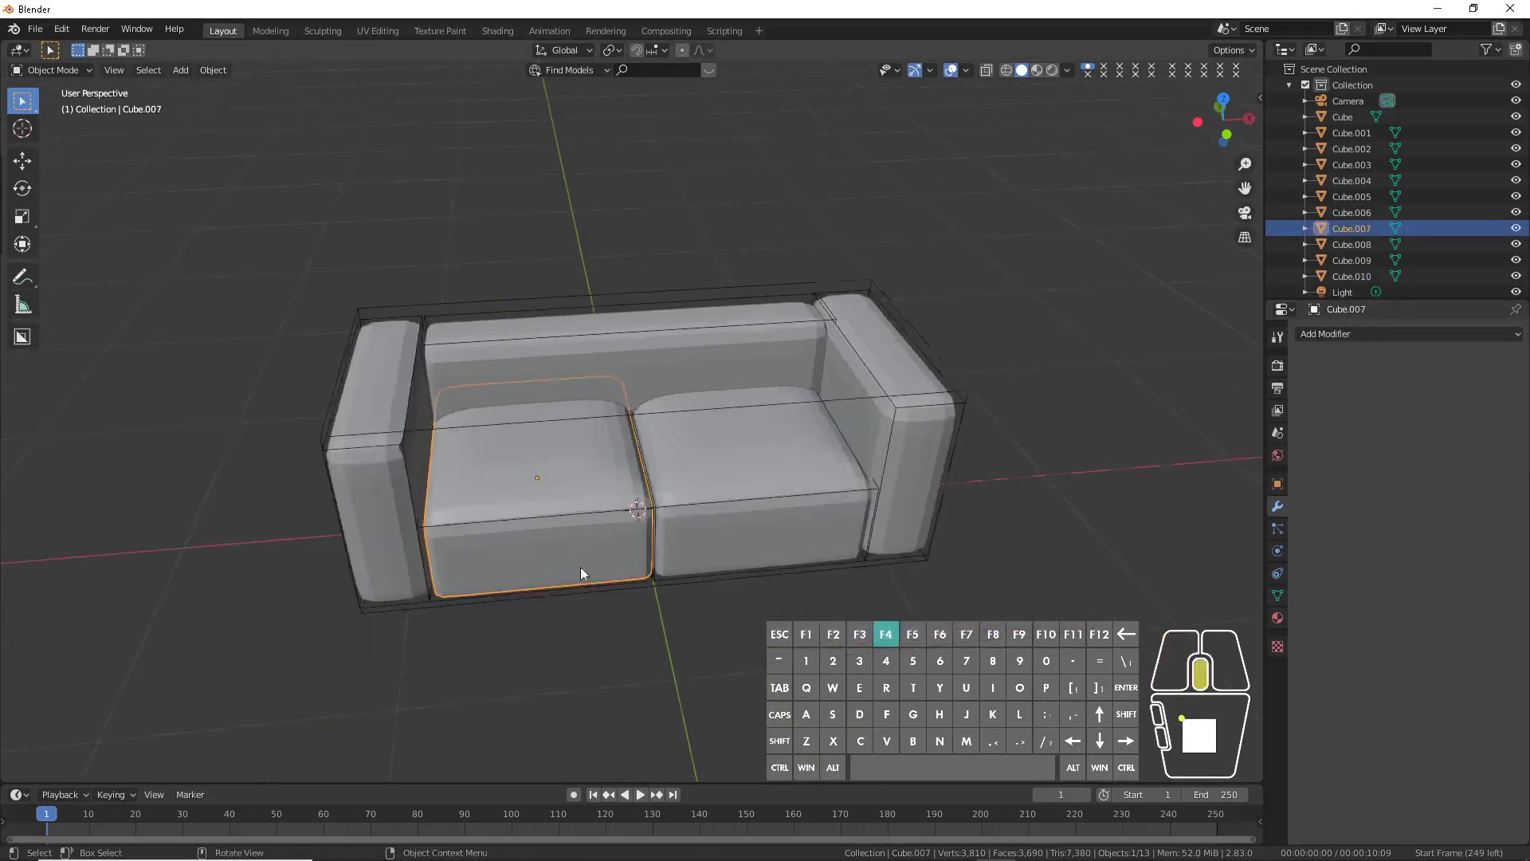
{"action": "middle_click_drag", "start_coordinate": [580, 567], "coordinate": [686, 559]}
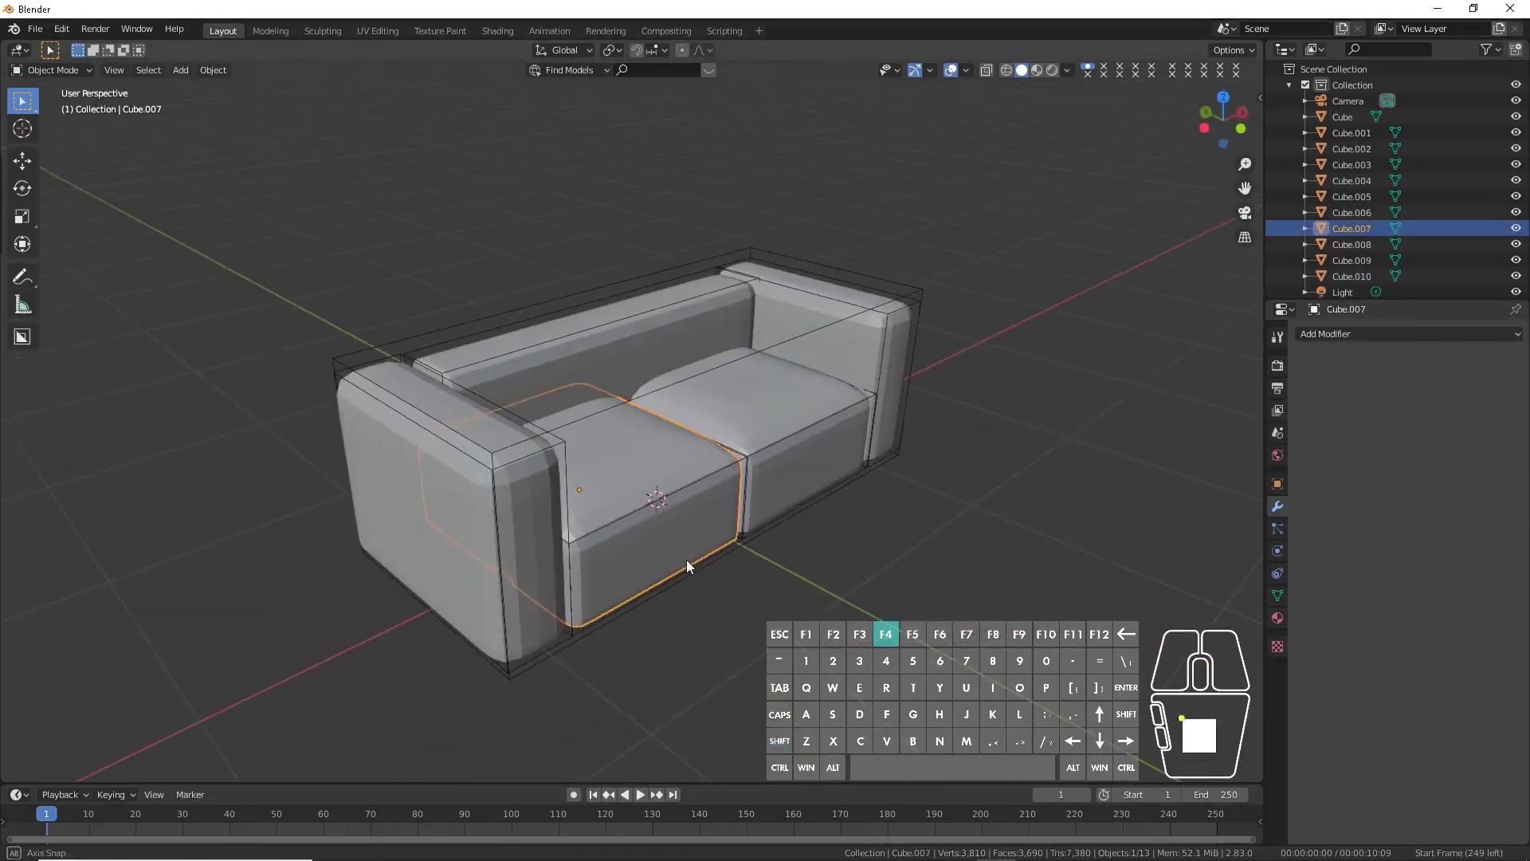